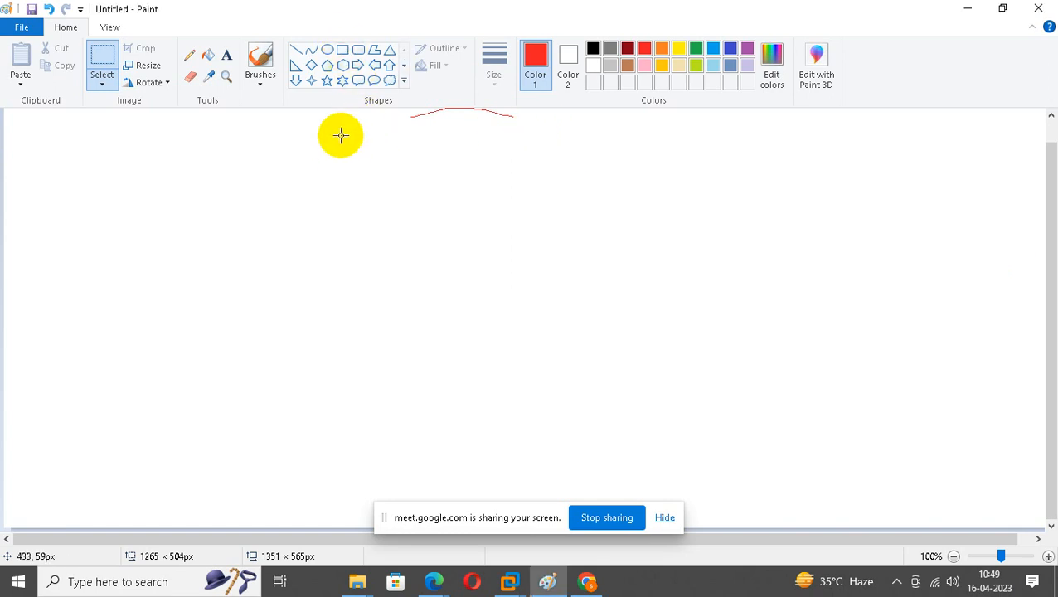
Draw a red triangle near the top centre of the Paint canvas.
drag(429, 160, 480, 220)
click(630, 248)
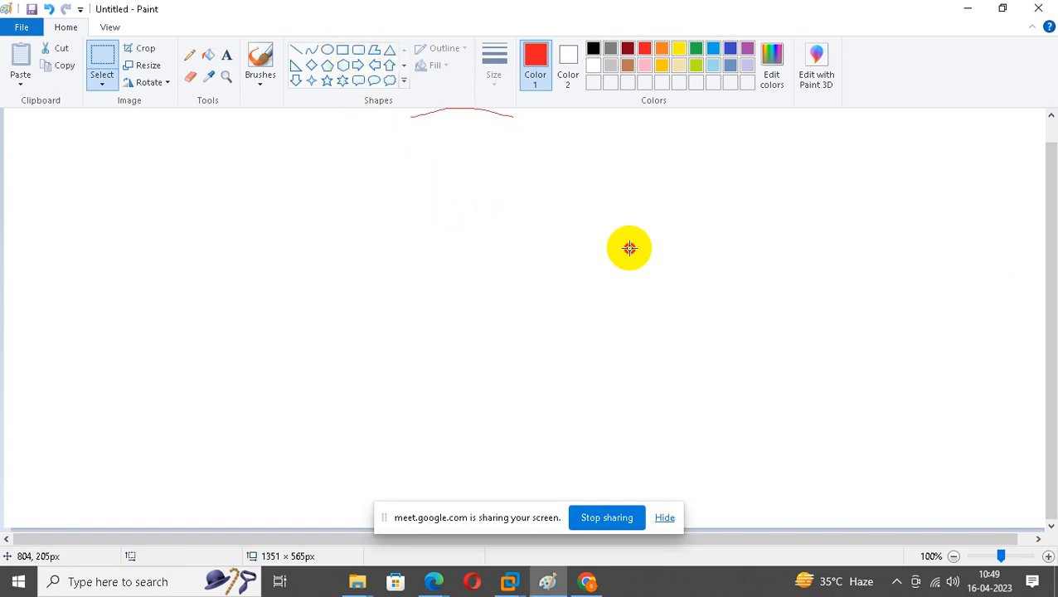
click(390, 51)
drag(446, 161, 547, 209)
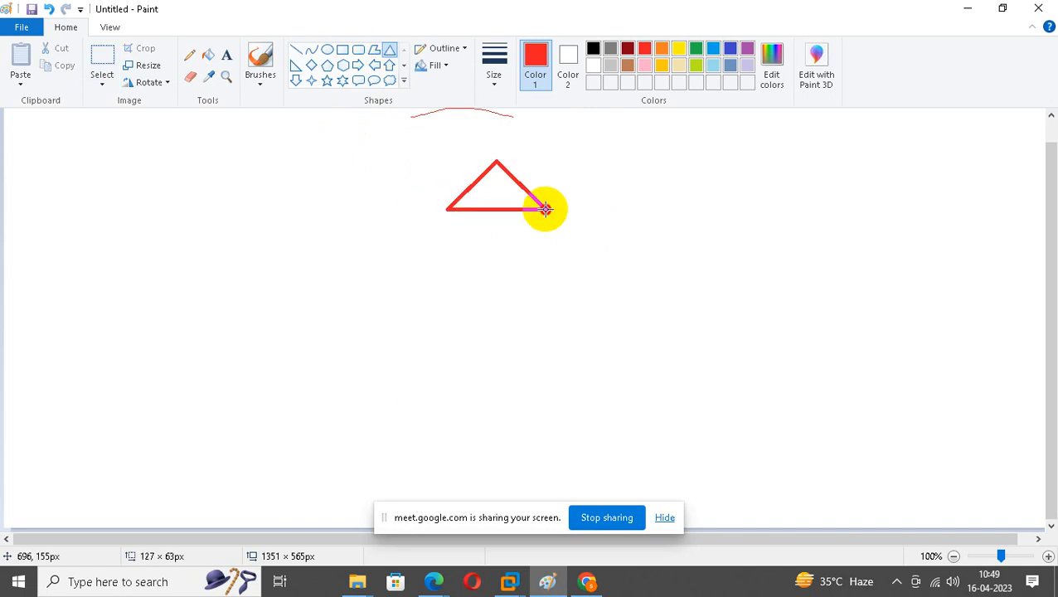
Draw a red rounded rectangle to the right of the triangle.
click(358, 50)
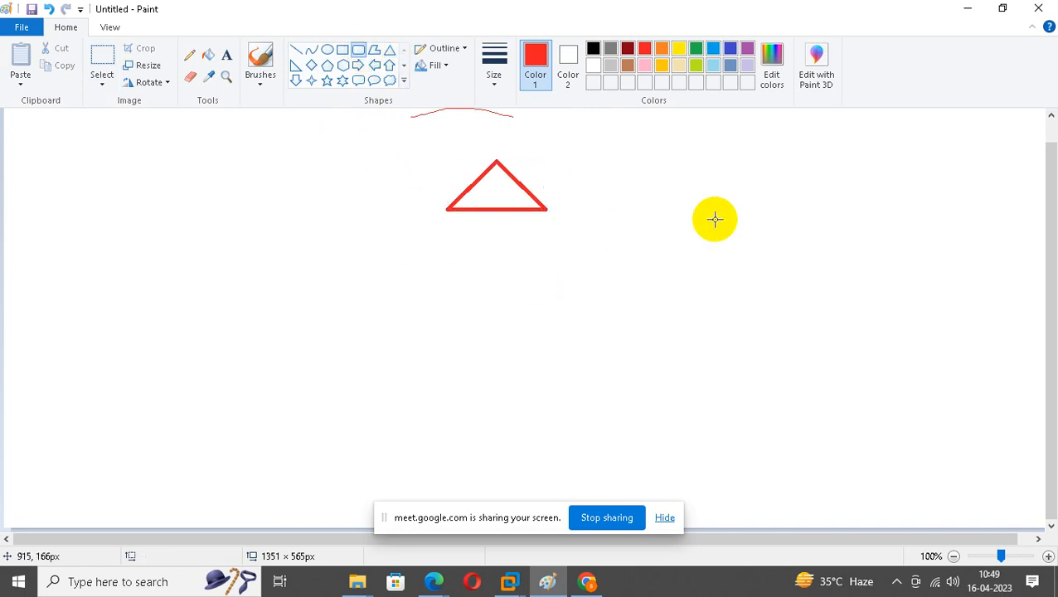
drag(669, 173, 702, 179)
click(562, 229)
Sketch a small pencil circle inside the rounded rectangle, then minimize Paint.
click(188, 54)
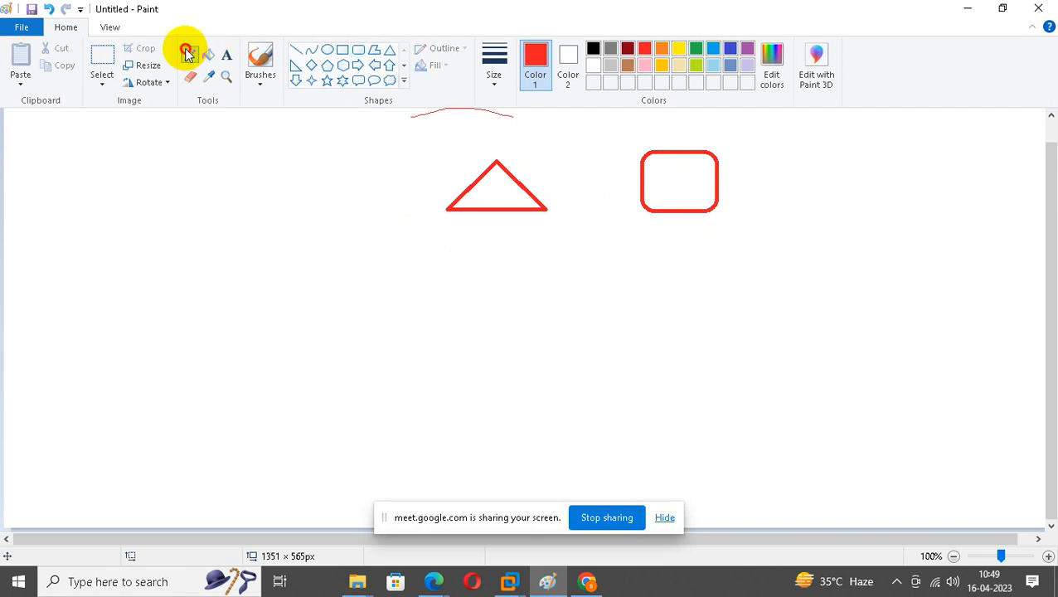
mouse_move(676, 167)
mouse_down()
mouse_move(678, 182)
mouse_move(675, 168)
mouse_up()
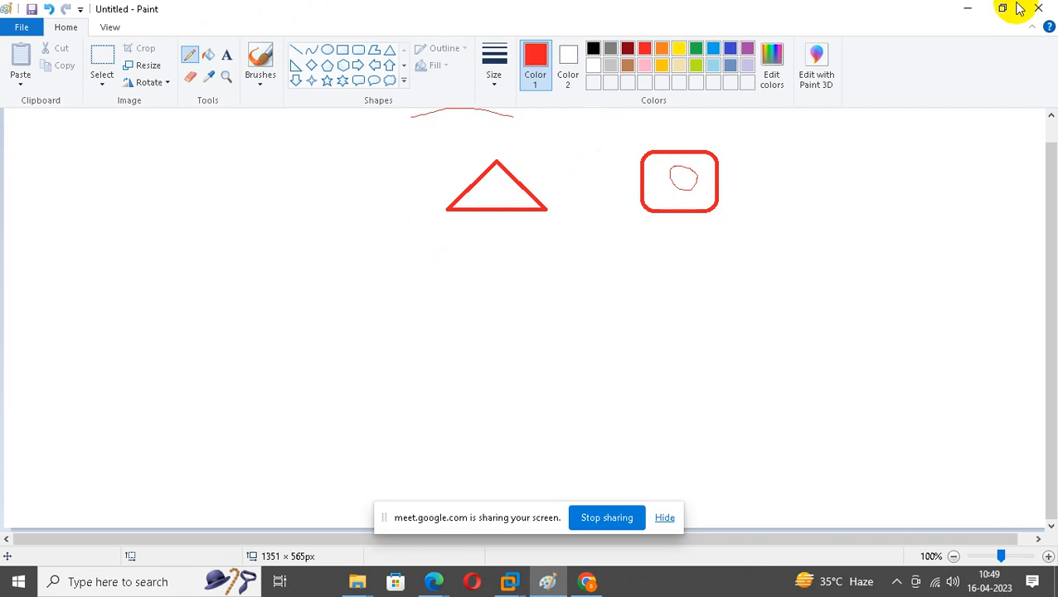
click(967, 8)
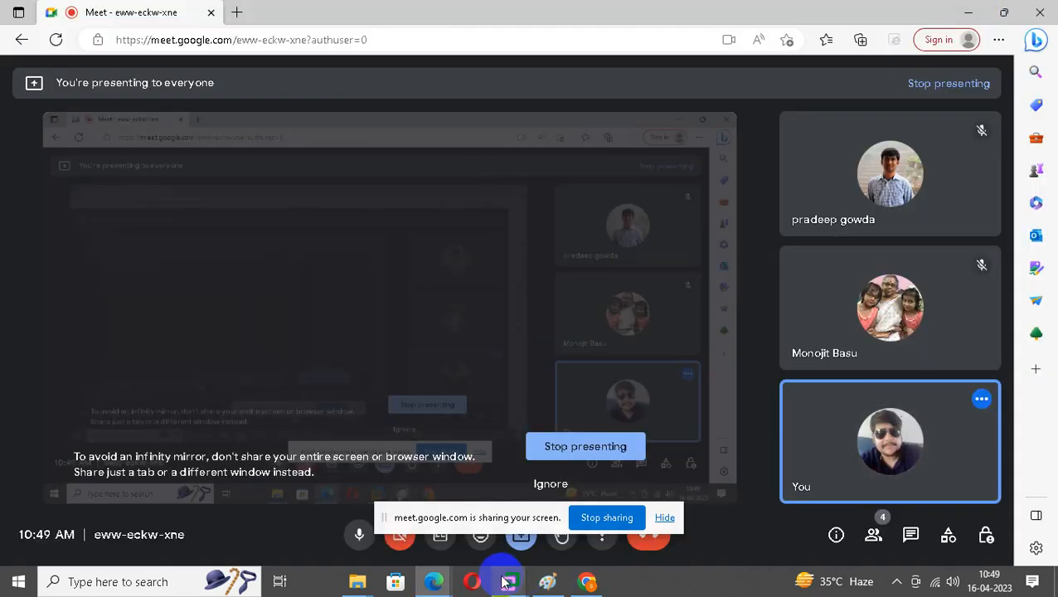
Admit the waiting guest to the Meet call, then minimize both browsers and close File Explorer.
click(664, 518)
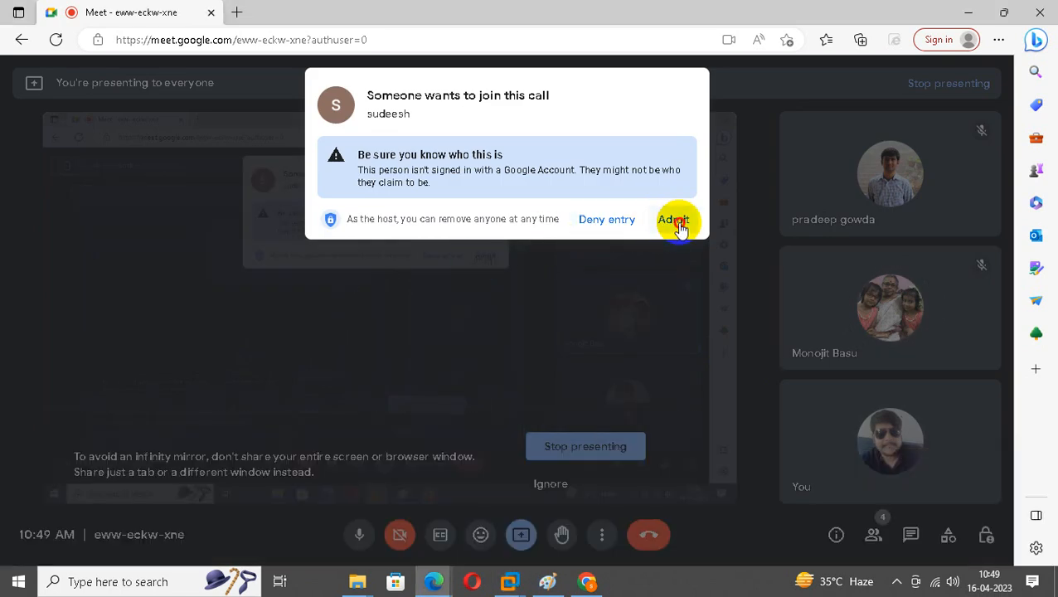
click(676, 220)
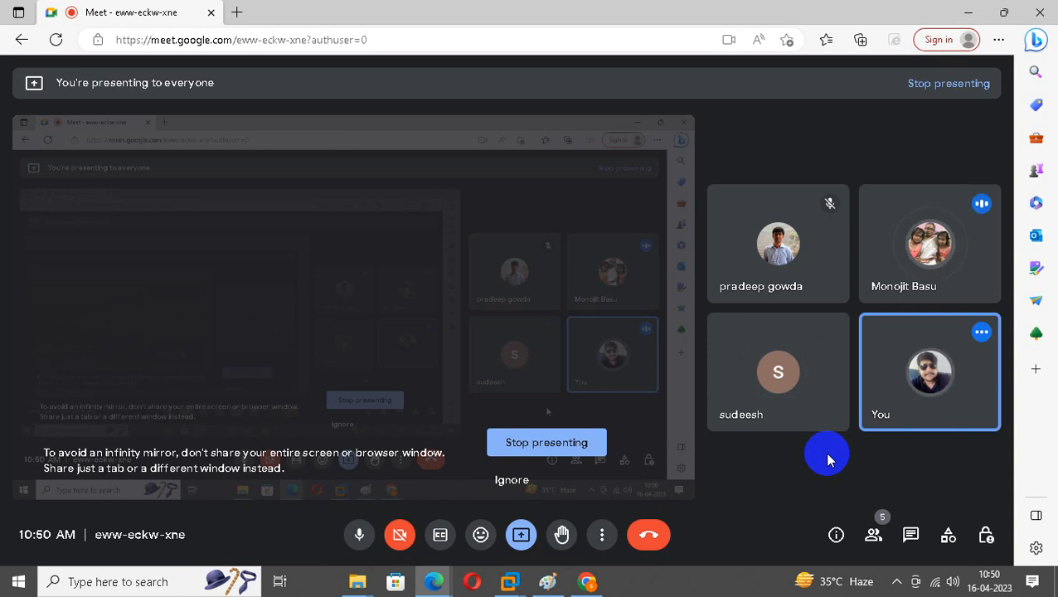
click(968, 11)
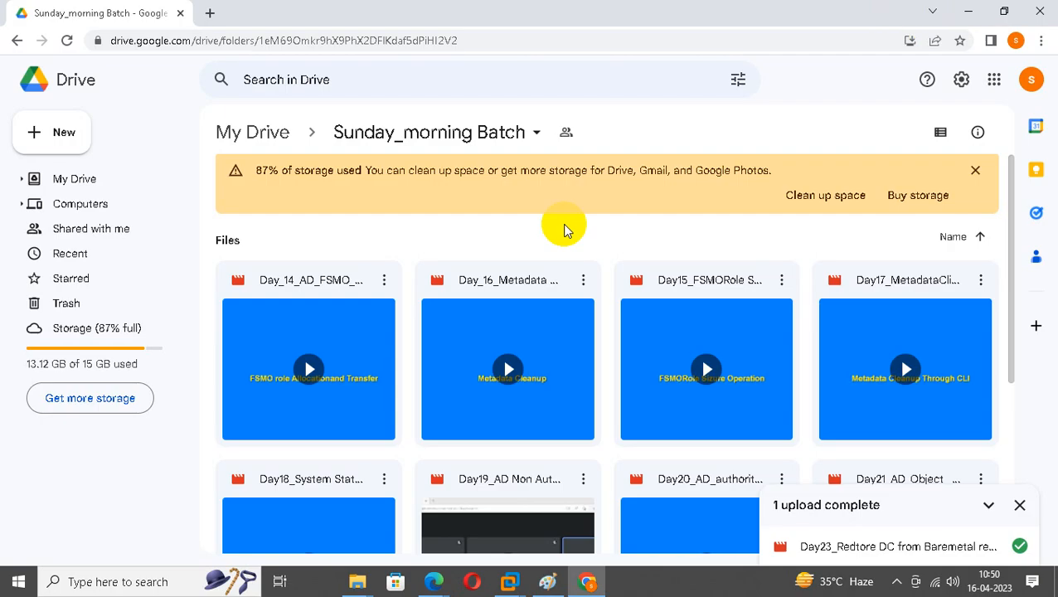
click(969, 12)
click(1005, 53)
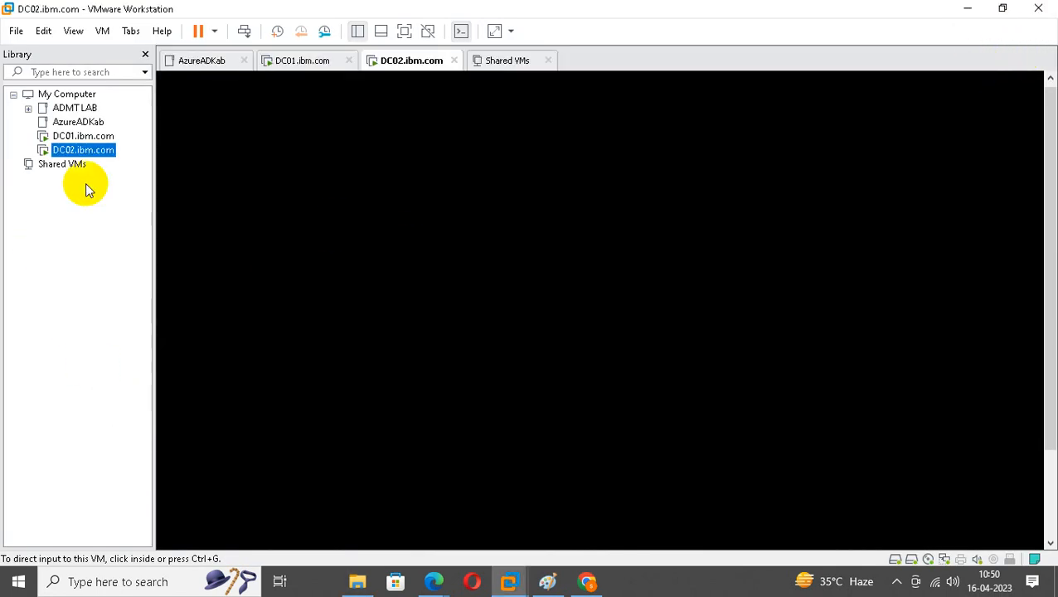
Power off the DC01.ibm.com virtual machine and confirm.
right_click(84, 137)
mouse_move(157, 242)
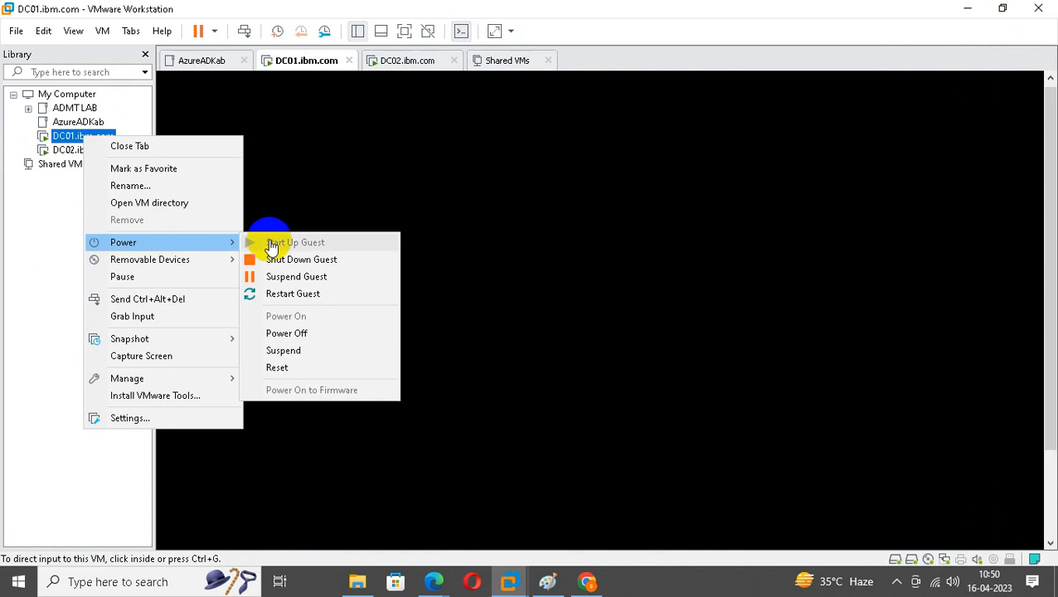
click(316, 332)
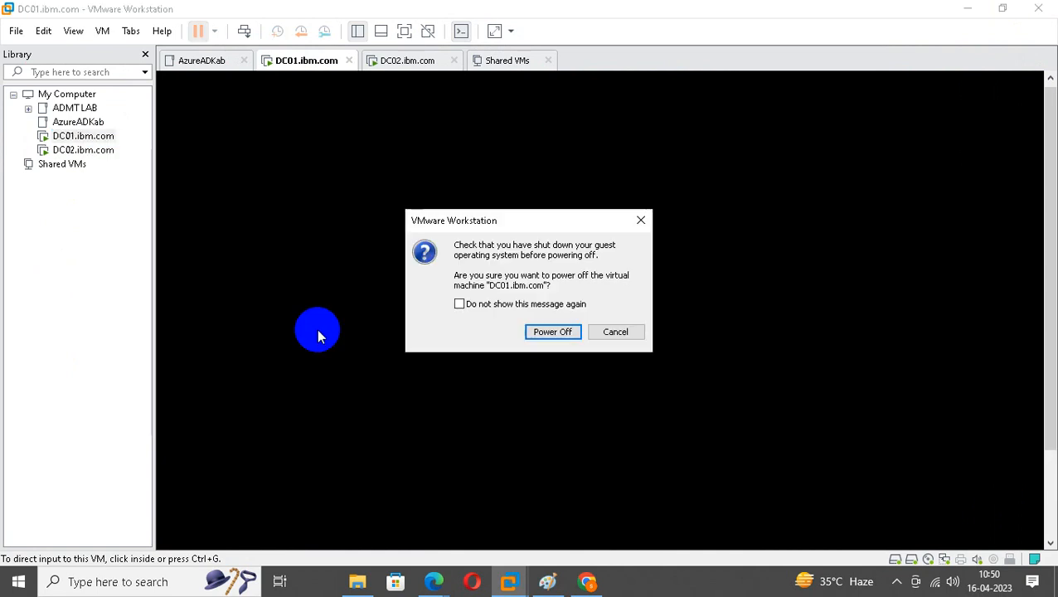
click(544, 334)
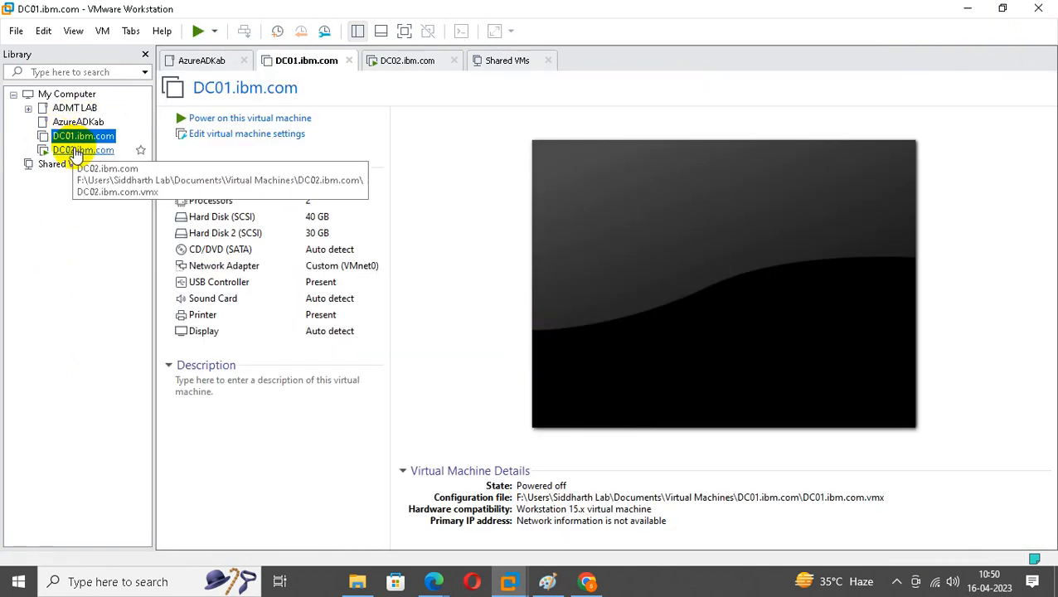
Power off DC02.ibm.com, then open the Virtual Machines folder in File Explorer.
right_click(75, 152)
mouse_move(161, 257)
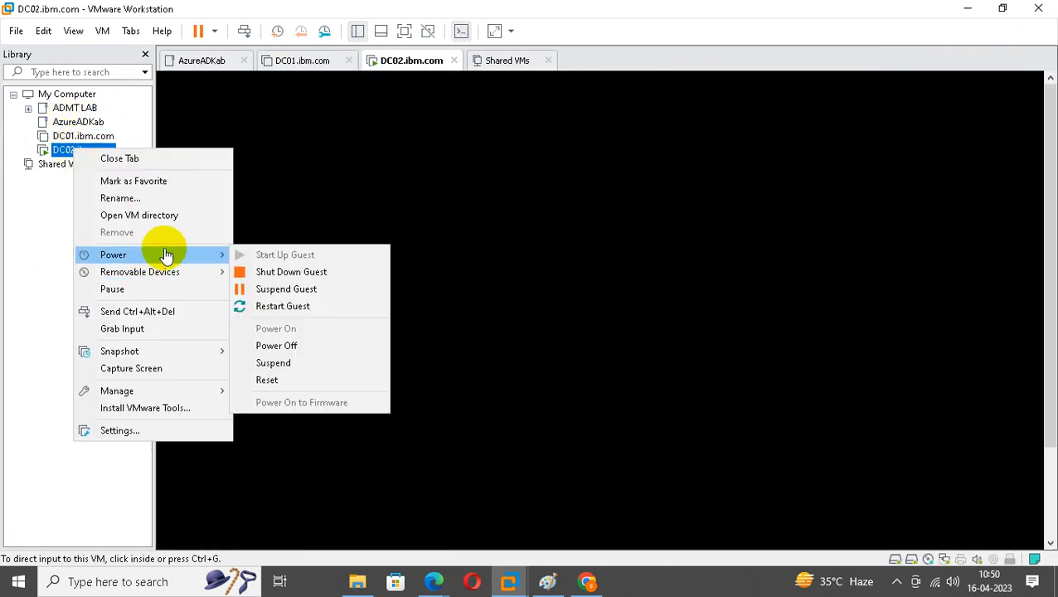
click(293, 349)
click(532, 336)
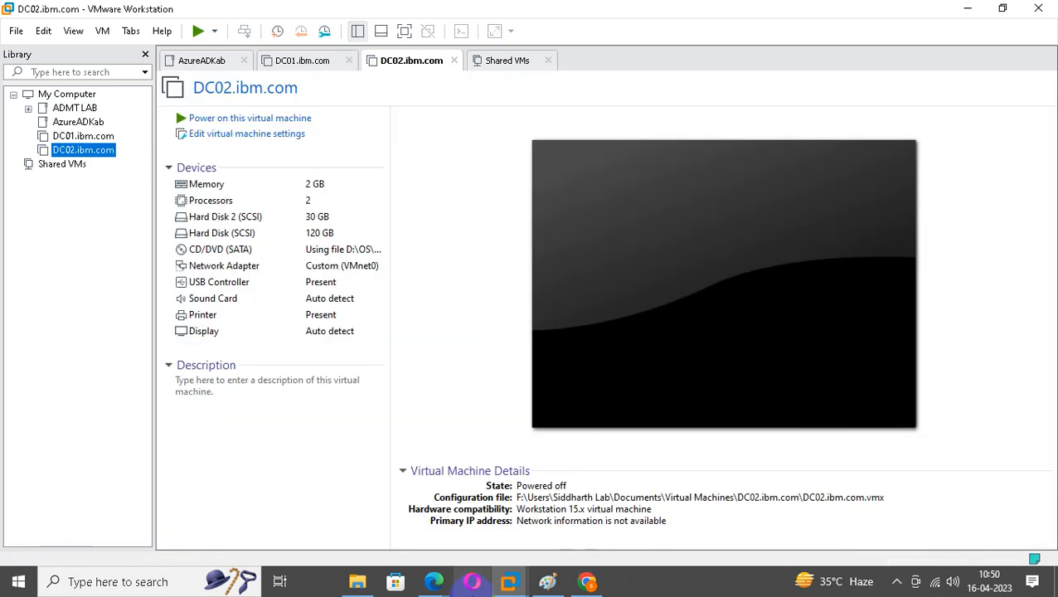
click(358, 582)
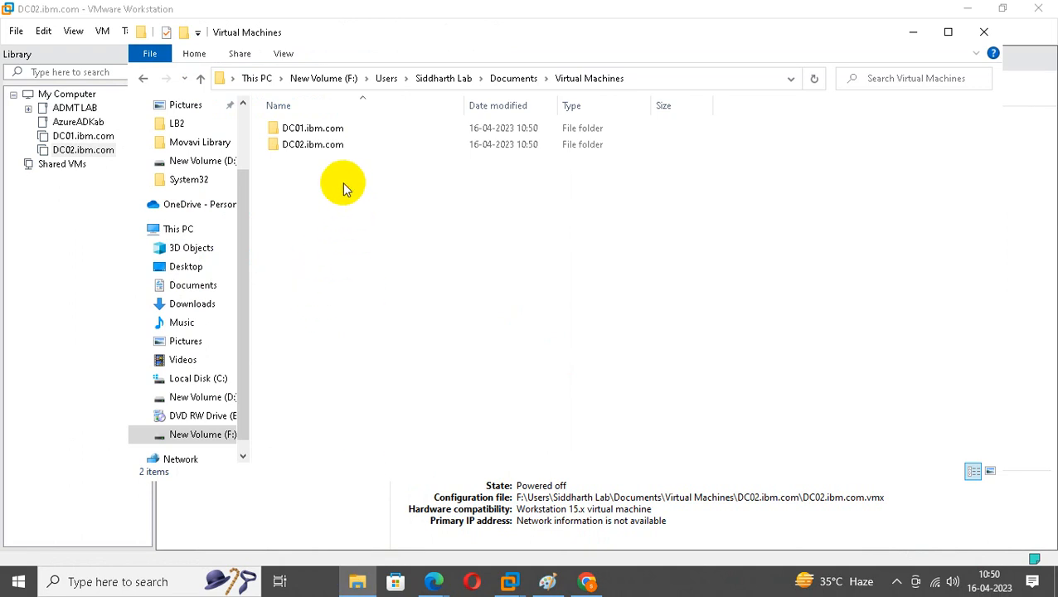
Permanently delete both VM folders from Virtual Machines, then minimize File Explorer.
key(ctrl+a)
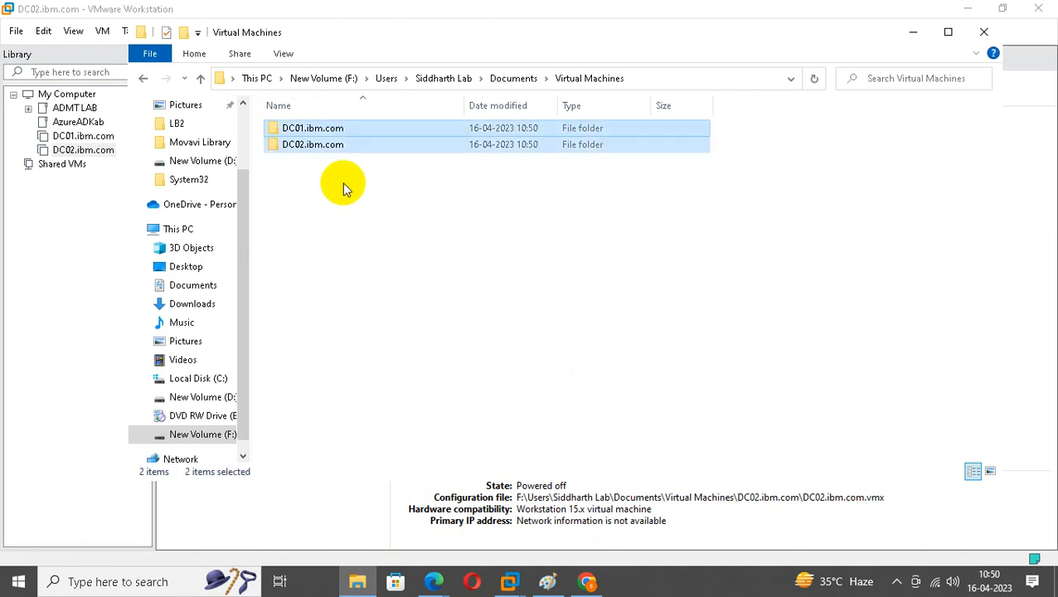
key(Delete)
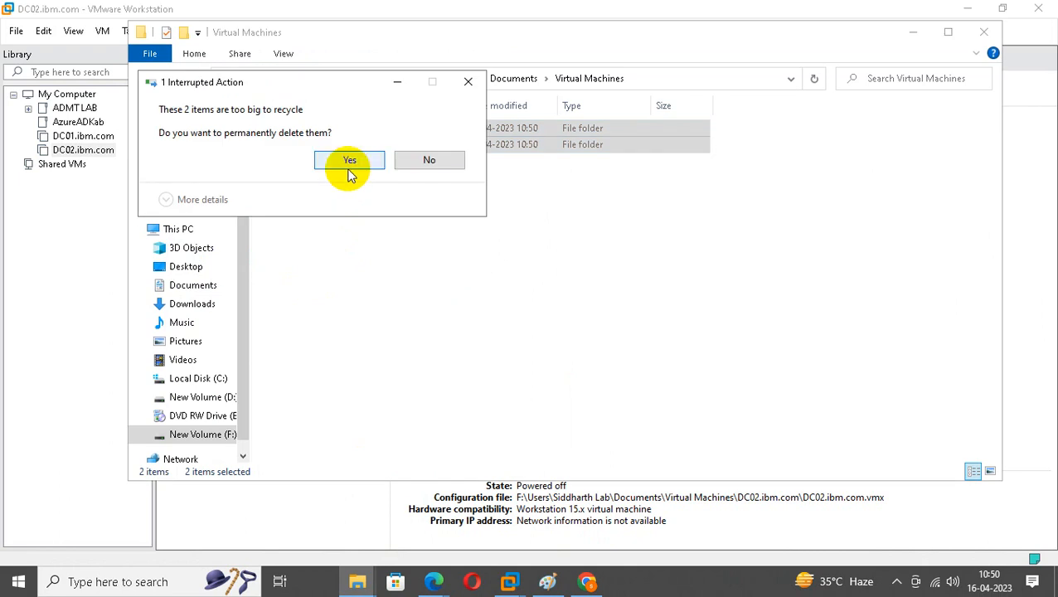
click(350, 163)
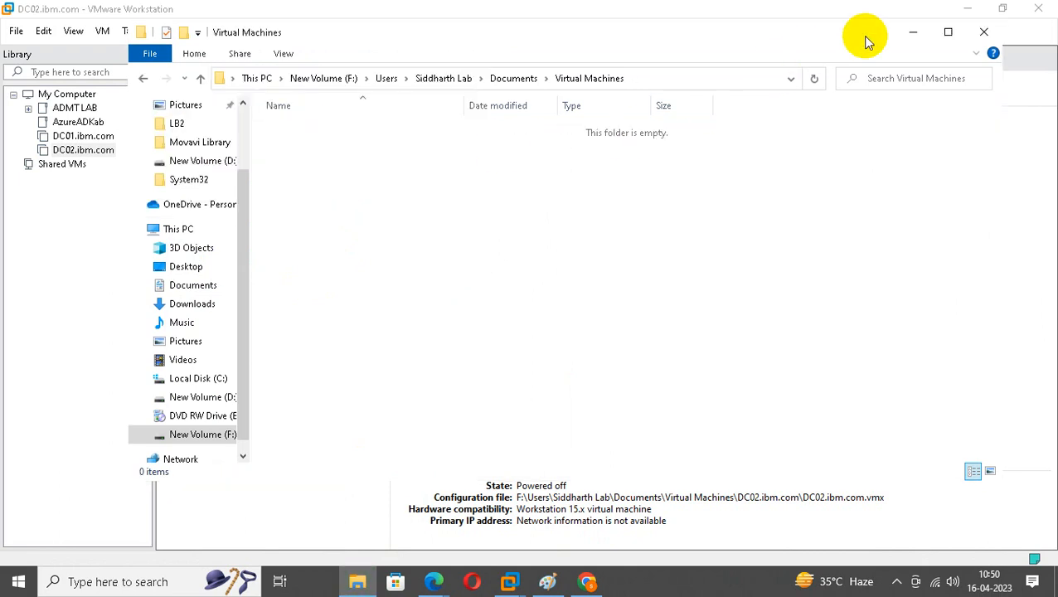
click(914, 33)
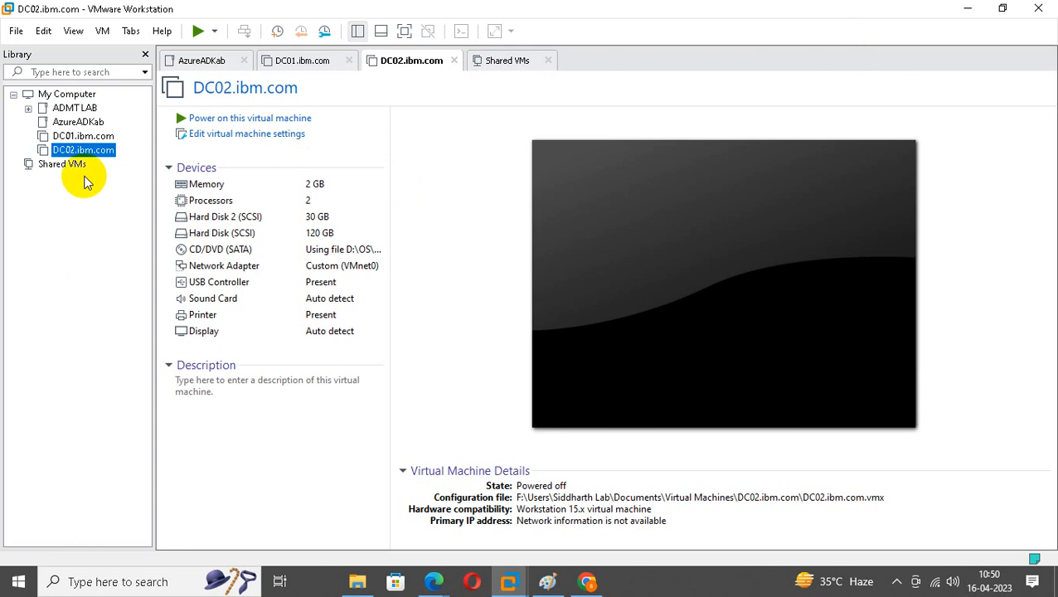
Remove DC01.ibm.com and DC02.ibm.com from the library through their 'File not found' prompts.
click(86, 137)
click(552, 333)
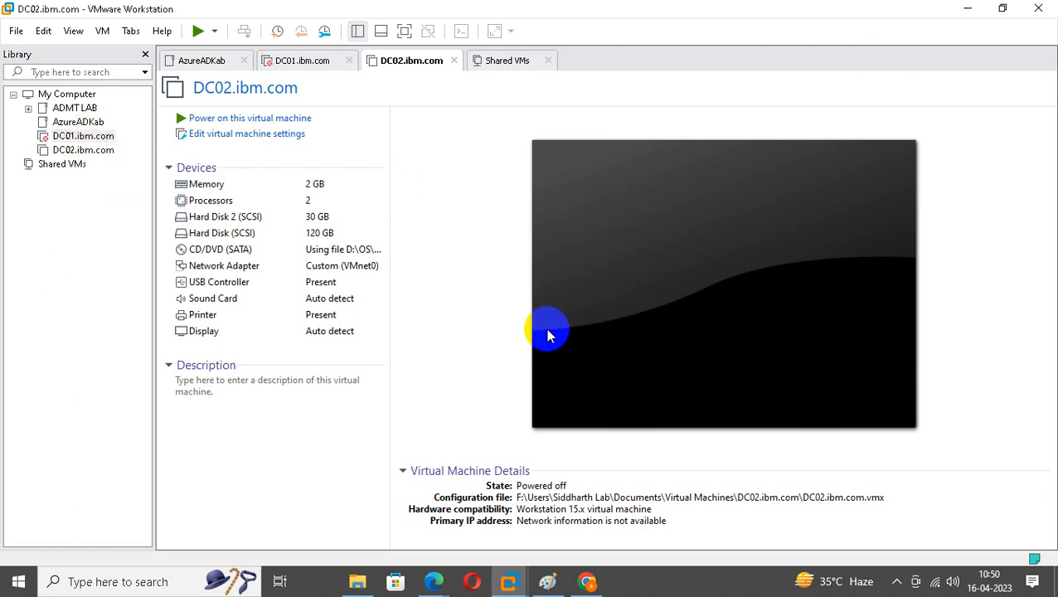
click(80, 136)
click(553, 333)
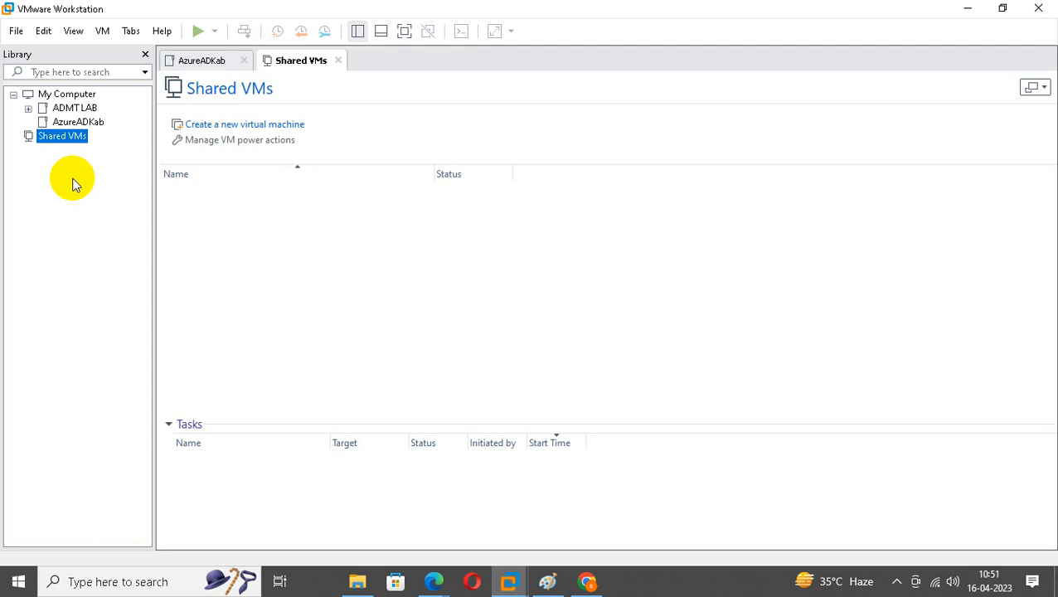
Start a new virtual machine using the detected Windows Server 2012 R2 installer image.
click(15, 31)
click(37, 51)
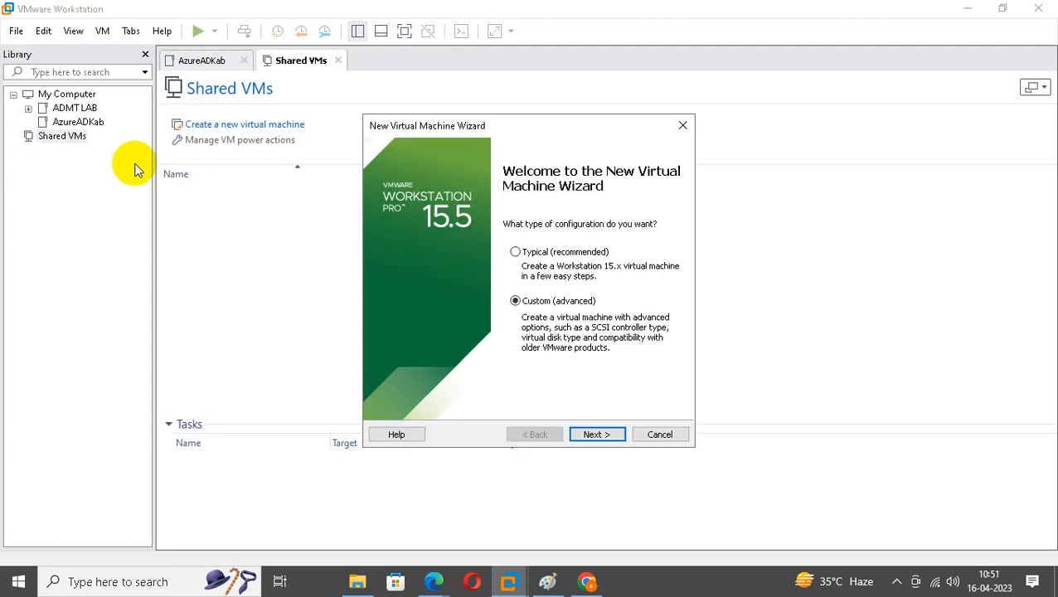
click(597, 434)
click(596, 435)
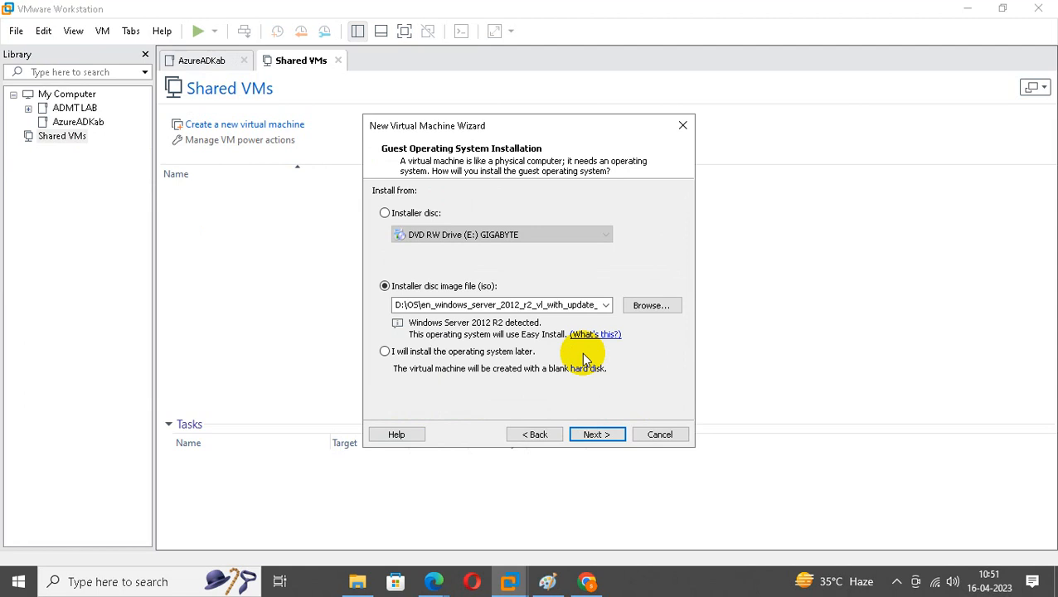
click(598, 434)
click(597, 435)
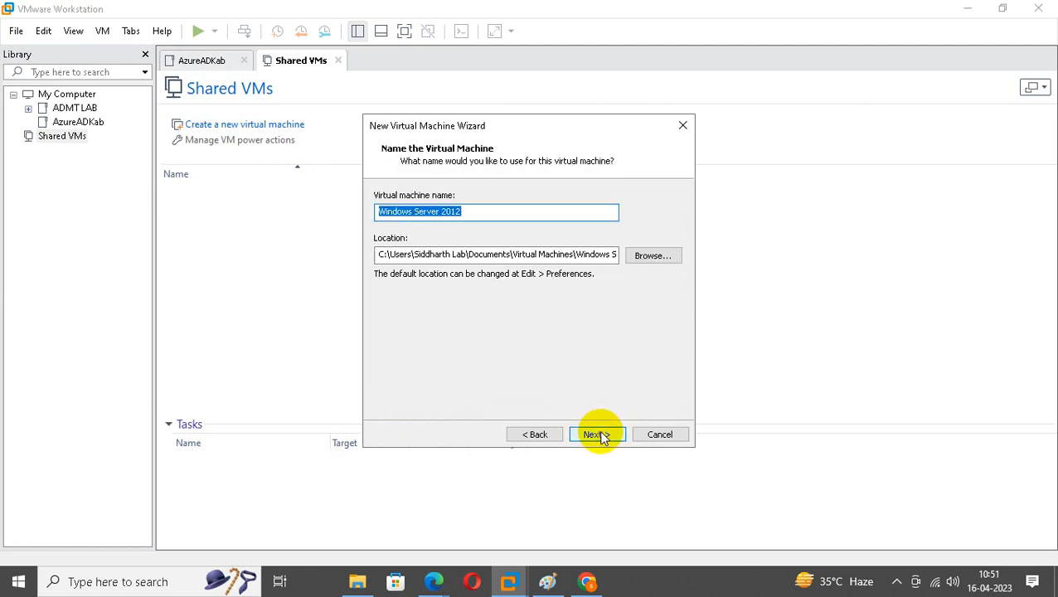
Name the VM DC01.ibm.com and move its storage location to drive F.
text(DC01)
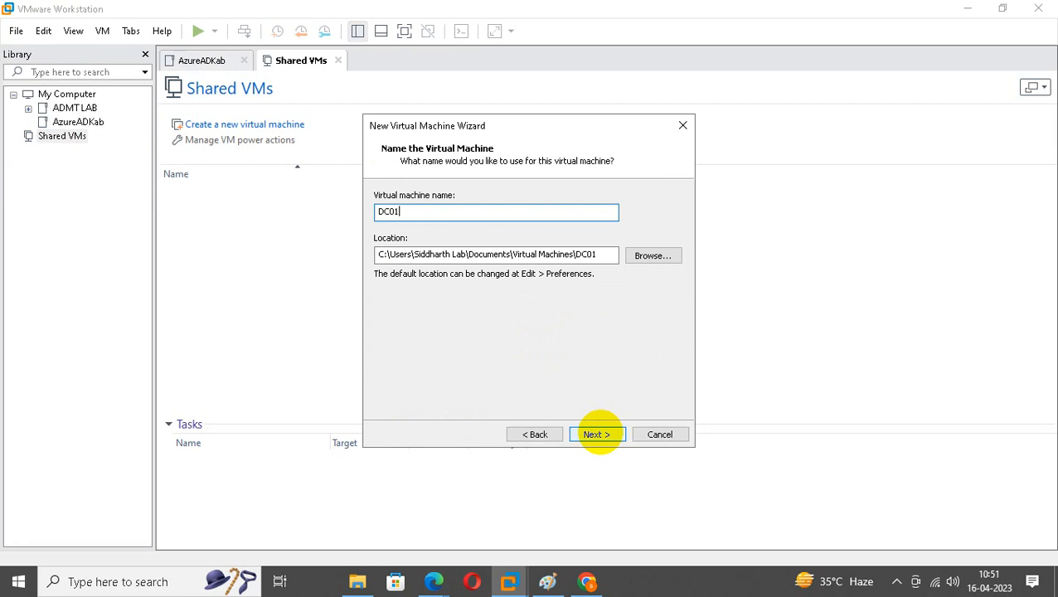
text(.ibm.com)
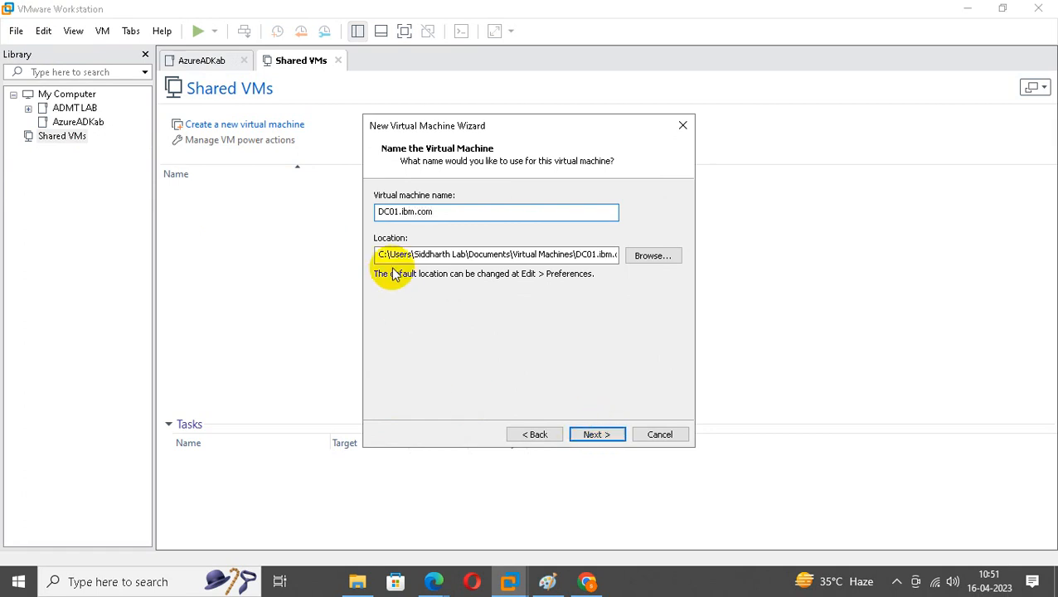
click(378, 255)
key(Delete)
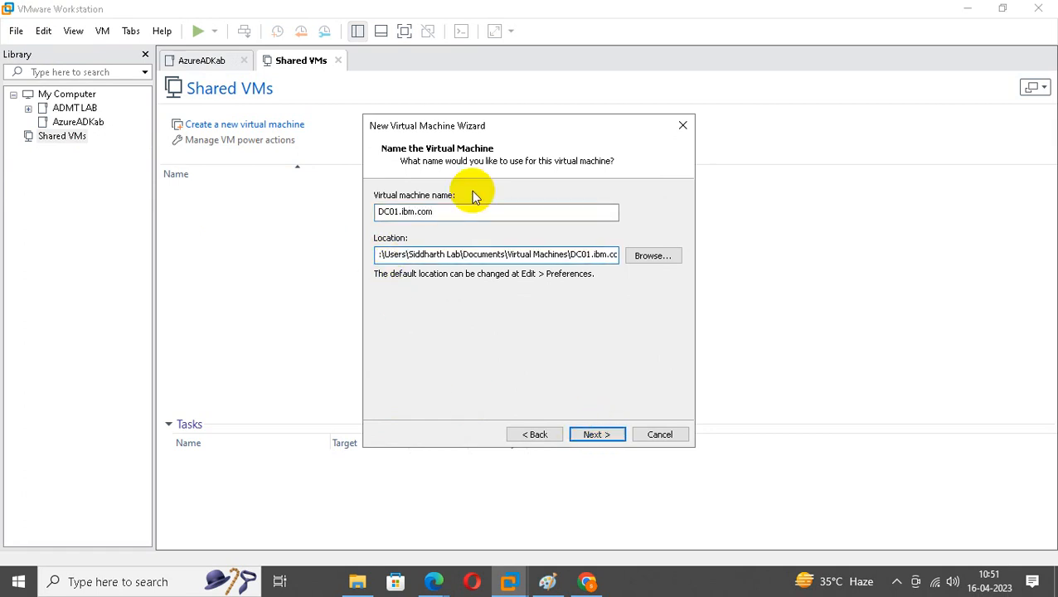
text(F)
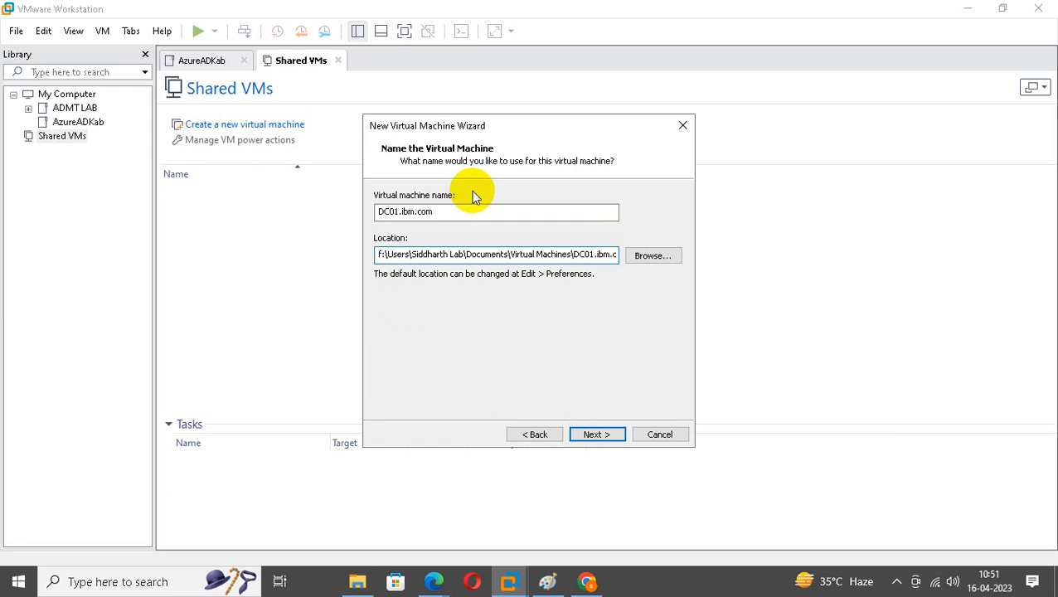
click(594, 437)
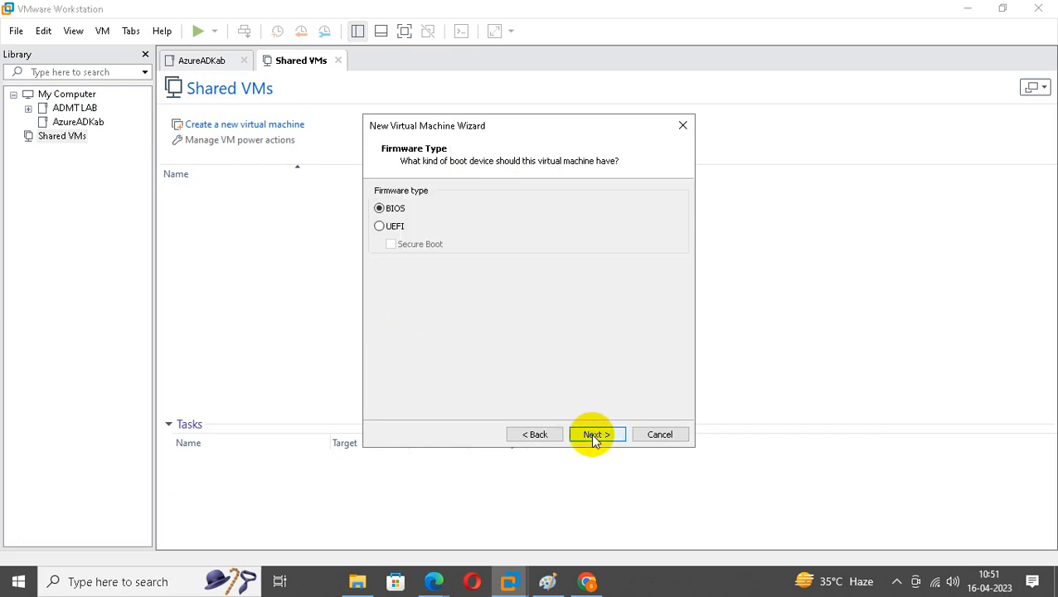
Keep BIOS firmware, set 2 cores per processor and 4096 MB memory.
click(594, 435)
key(Tab)
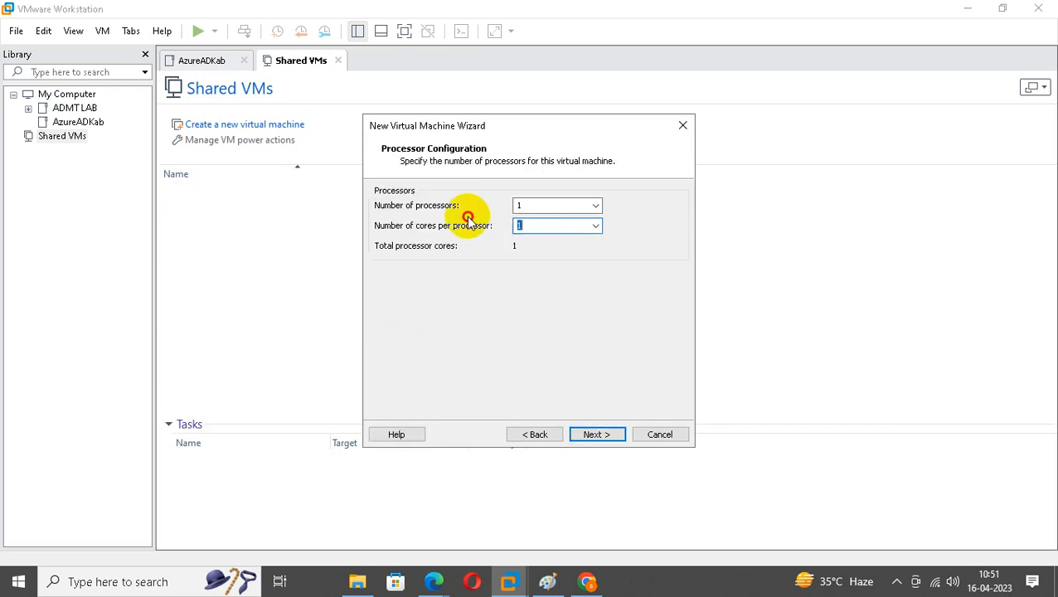
text(2)
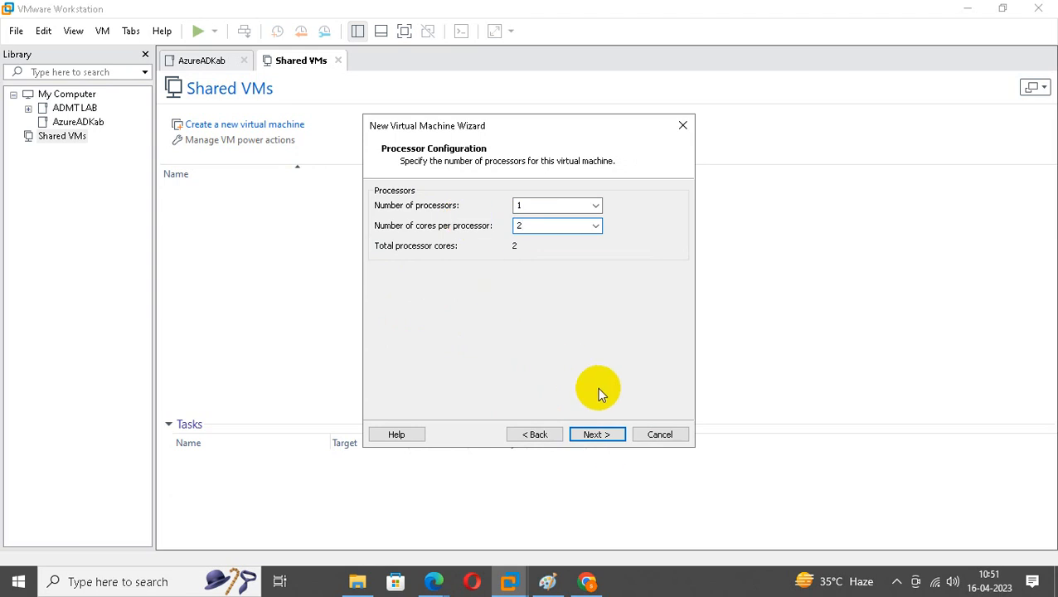
click(606, 437)
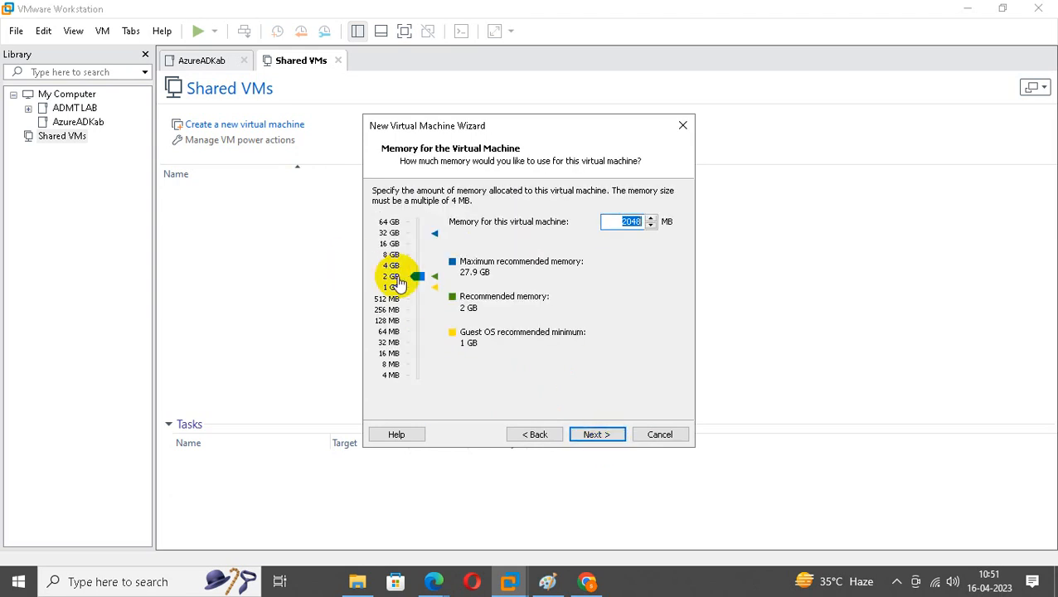
drag(415, 278, 417, 271)
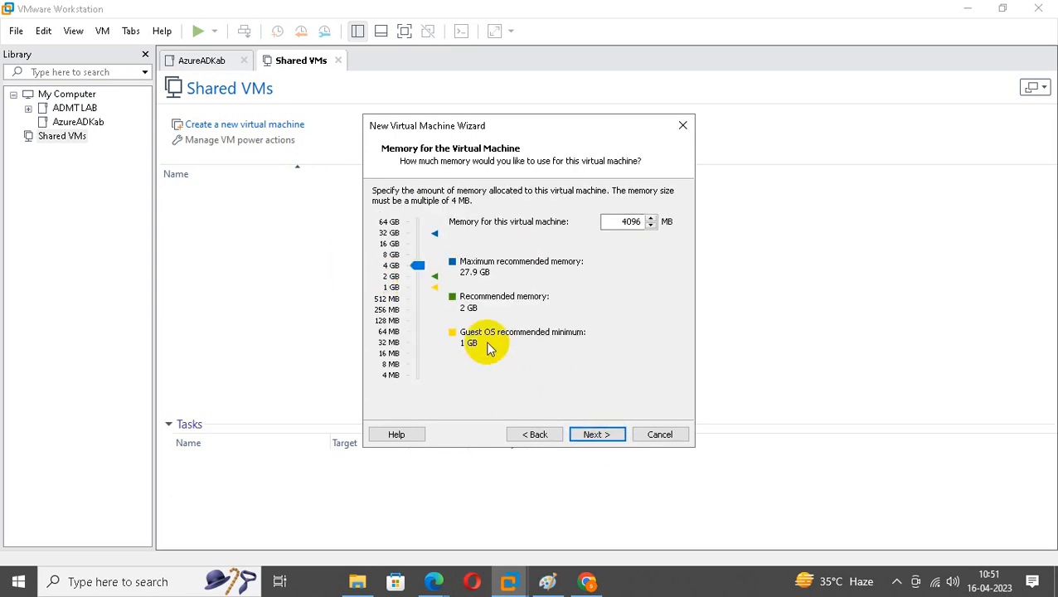
click(596, 434)
Create a new 40 GB single-file virtual disk with default network and controller, and finish.
click(597, 435)
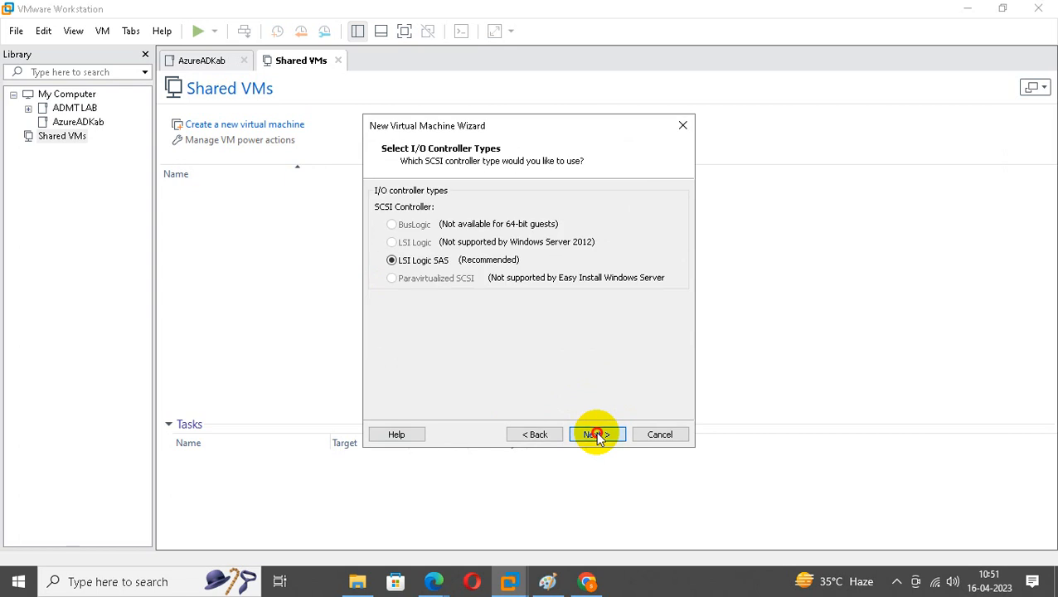
click(596, 435)
click(596, 435)
click(597, 435)
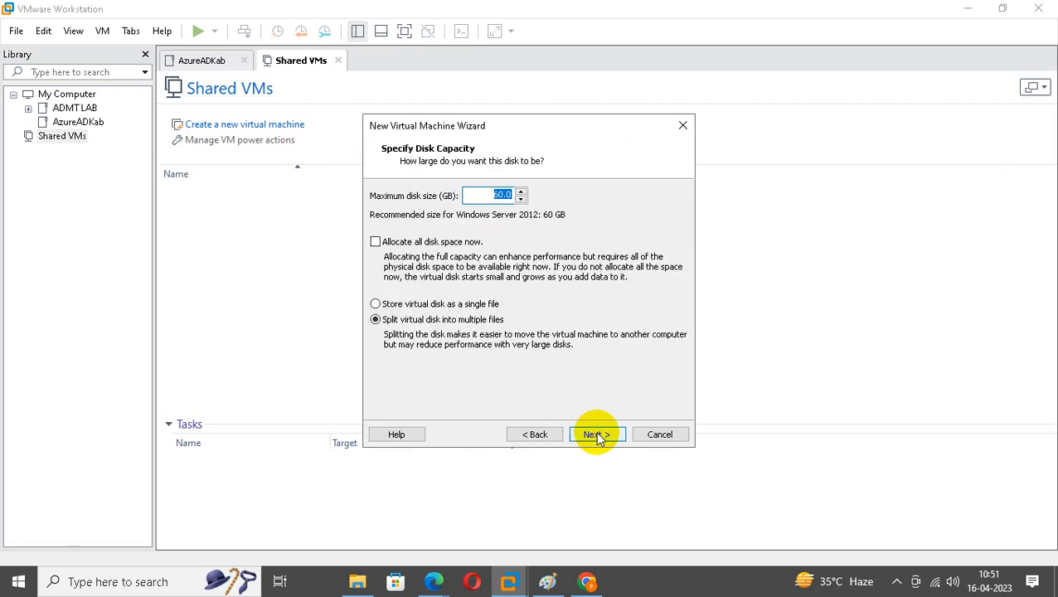
text(40)
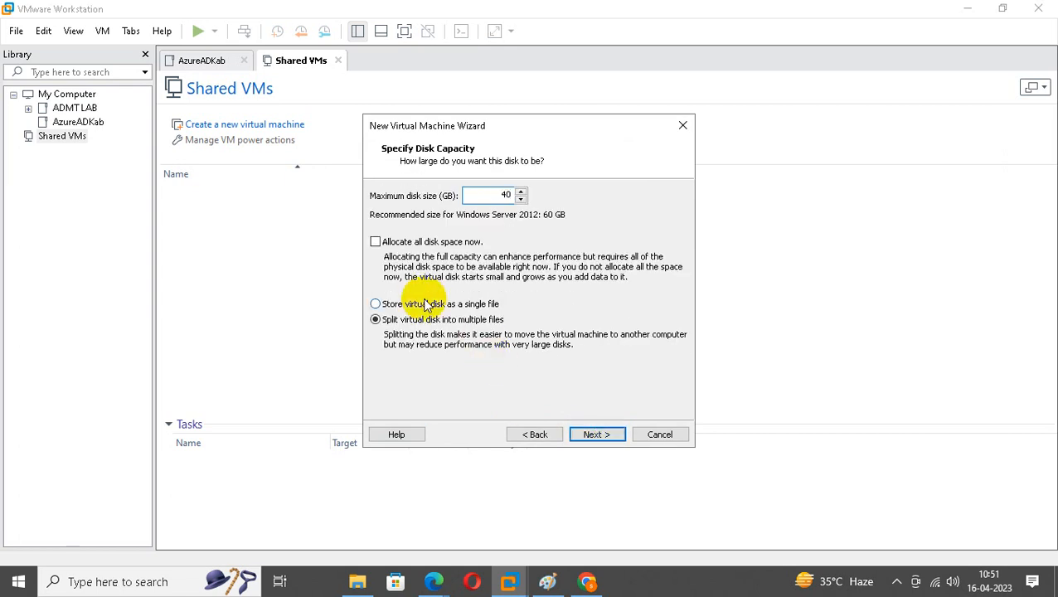
click(425, 304)
click(610, 436)
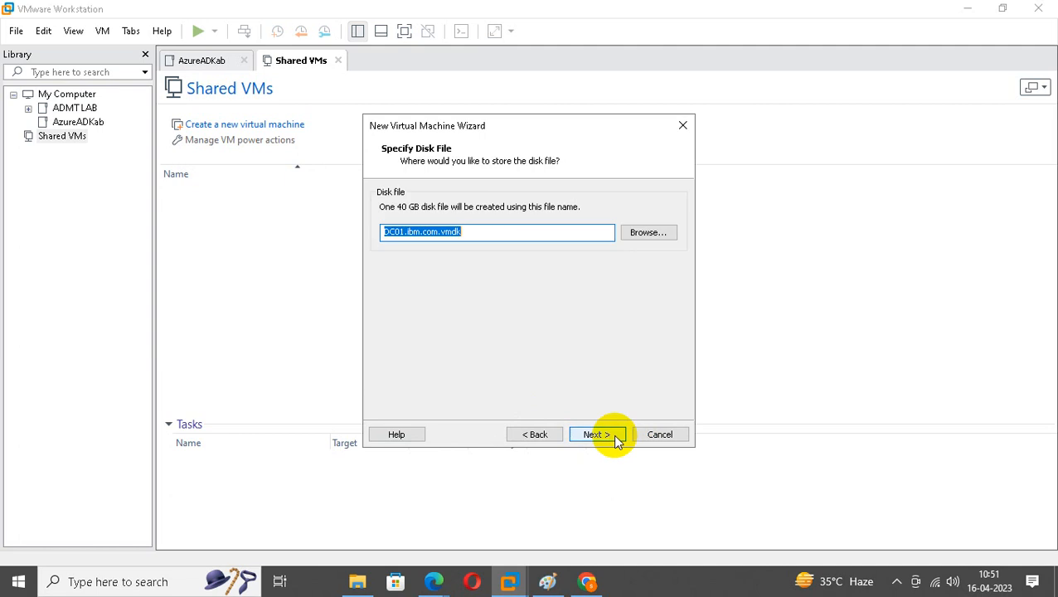
click(613, 433)
click(613, 434)
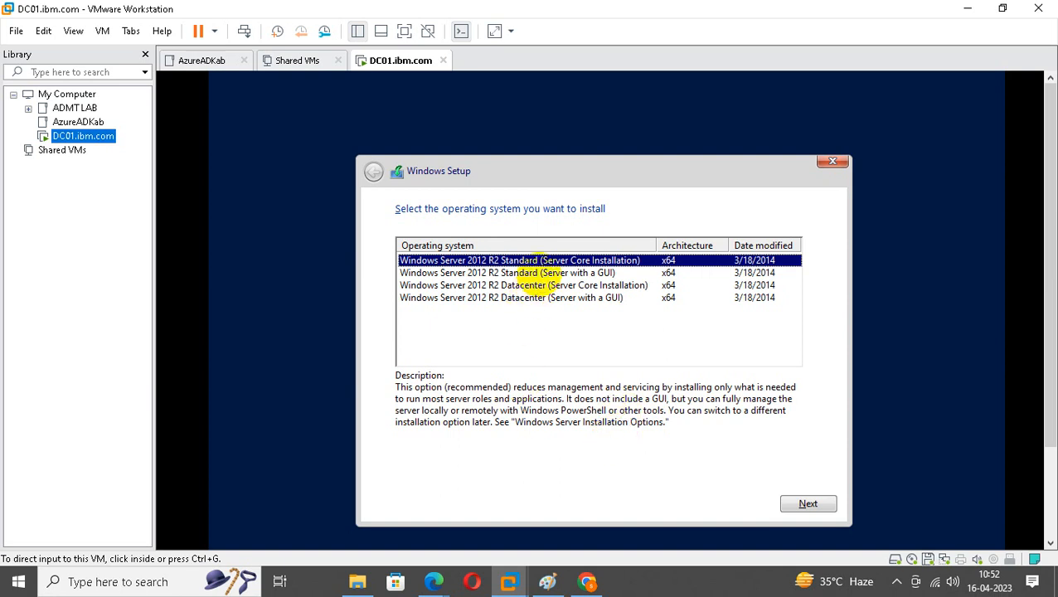
Choose Windows Server 2012 R2 Standard (Server with a GUI) and continue setup.
click(540, 276)
click(807, 503)
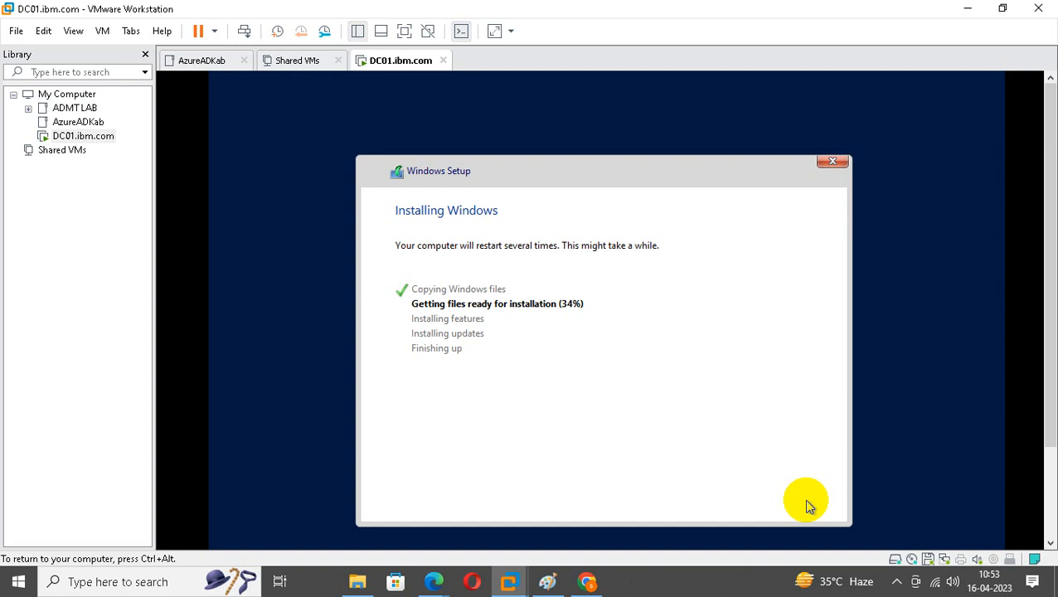
click(594, 583)
click(582, 582)
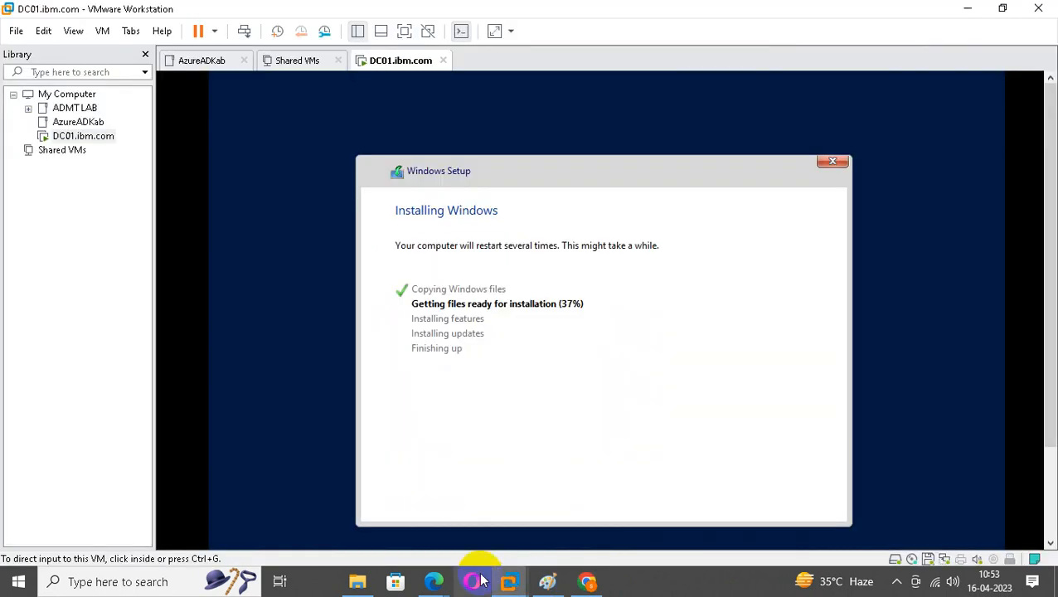
Bring the Google Meet window forward and minimize it.
mouse_move(437, 582)
click(379, 503)
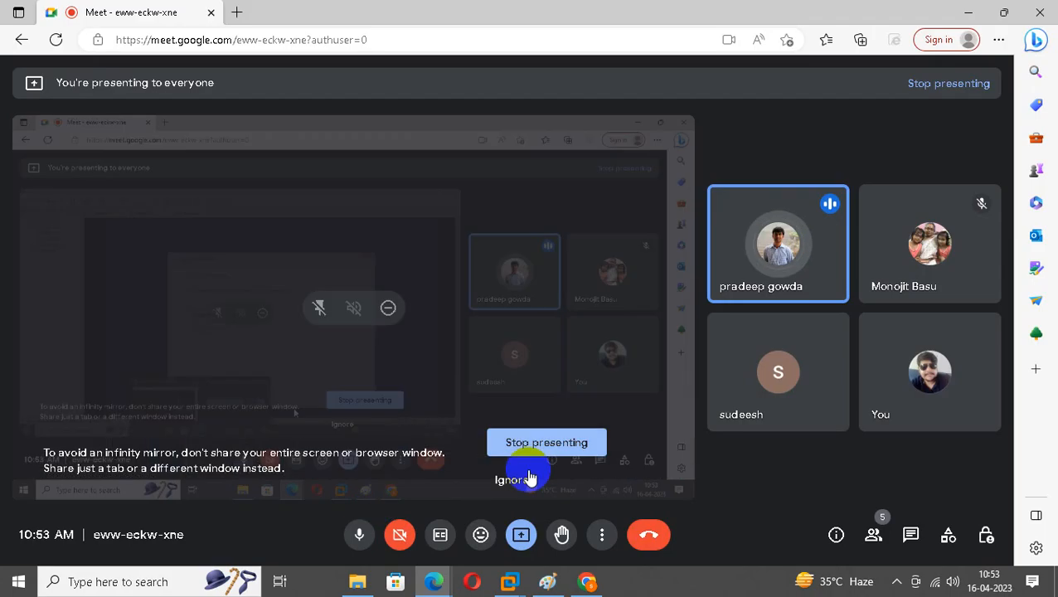
click(967, 13)
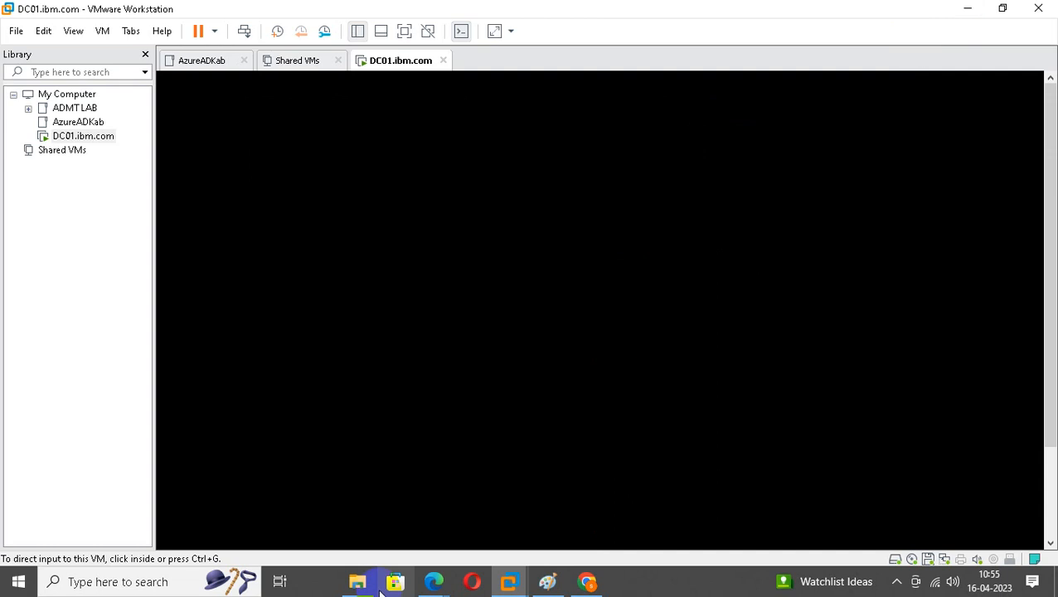
mouse_move(440, 577)
click(410, 551)
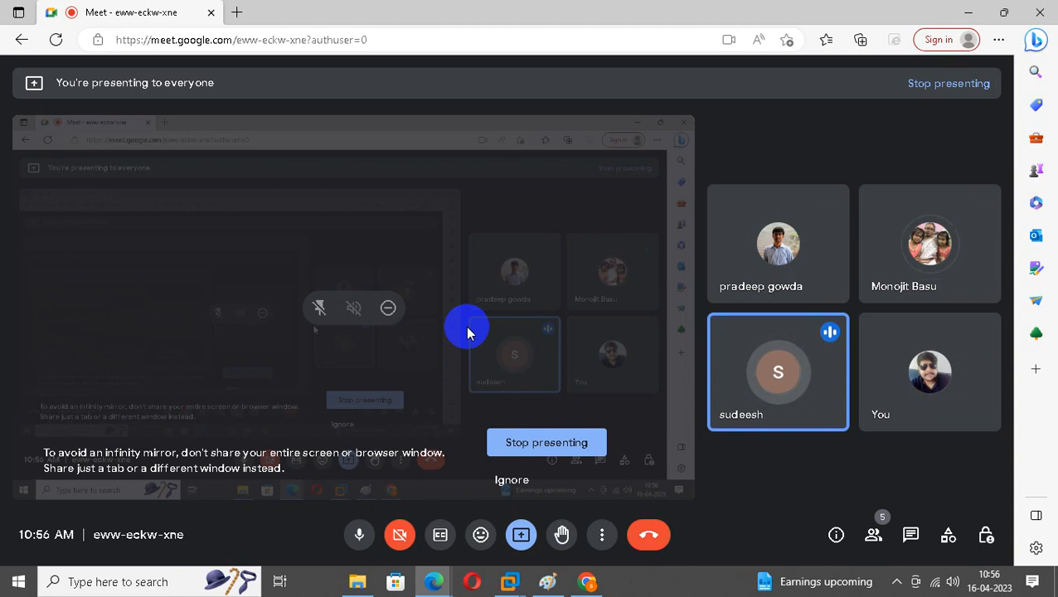
click(969, 12)
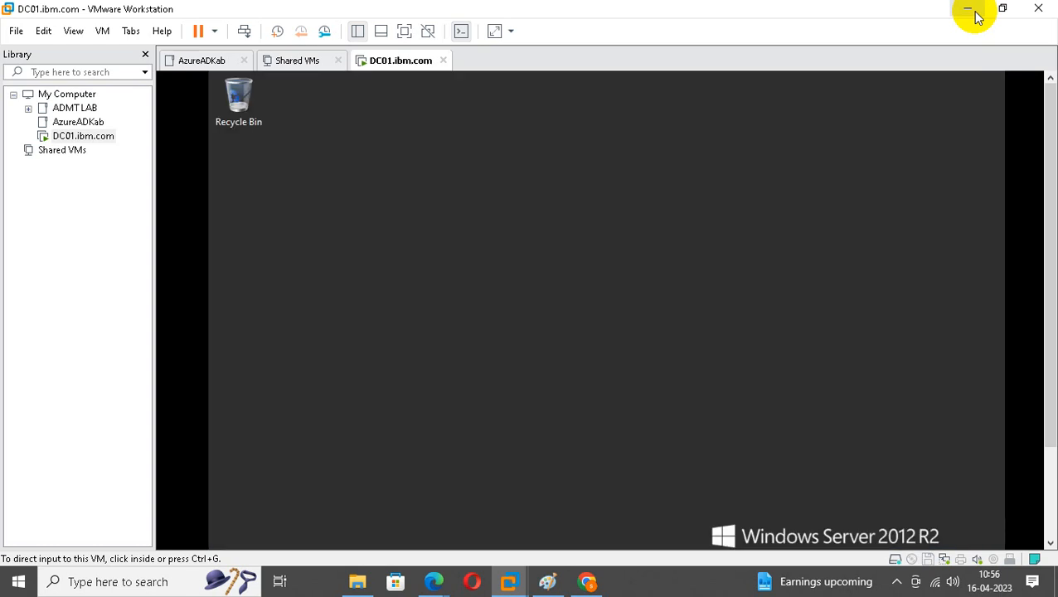
Power off DC01.ibm.com from its Library context menu and confirm.
right_click(102, 138)
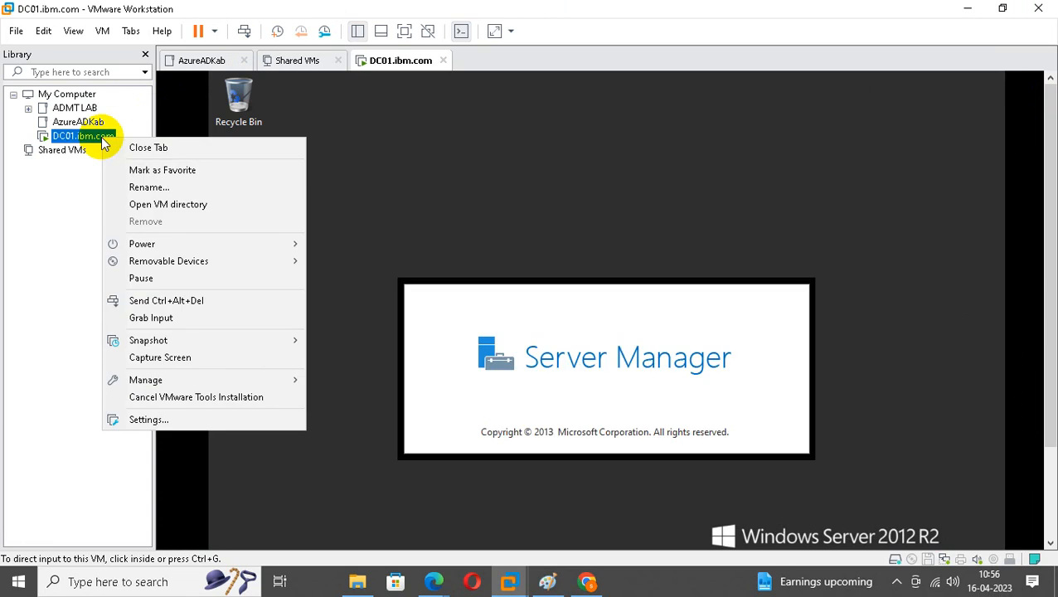
click(78, 169)
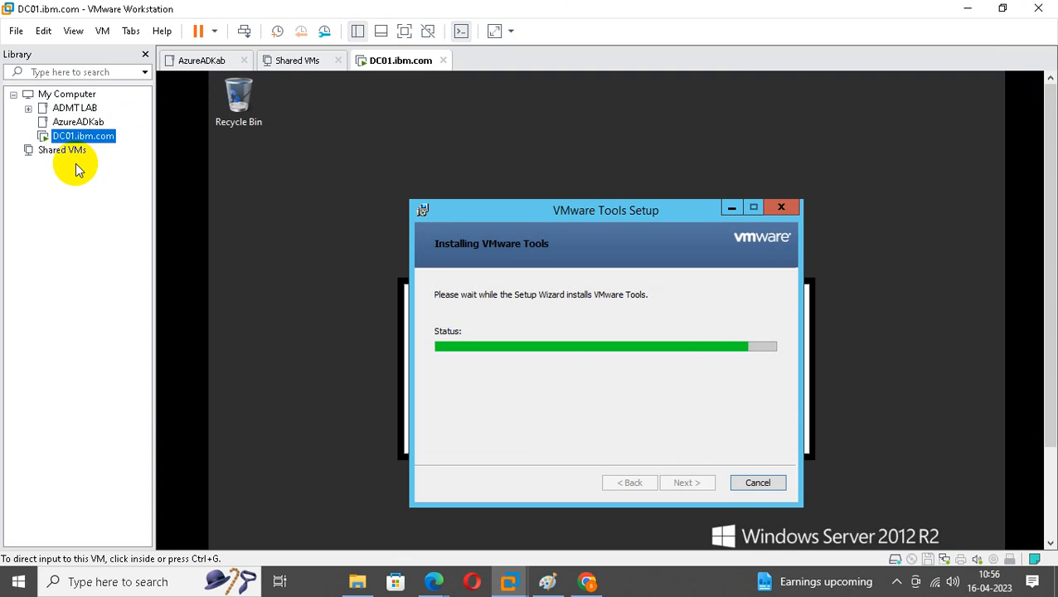
right_click(88, 138)
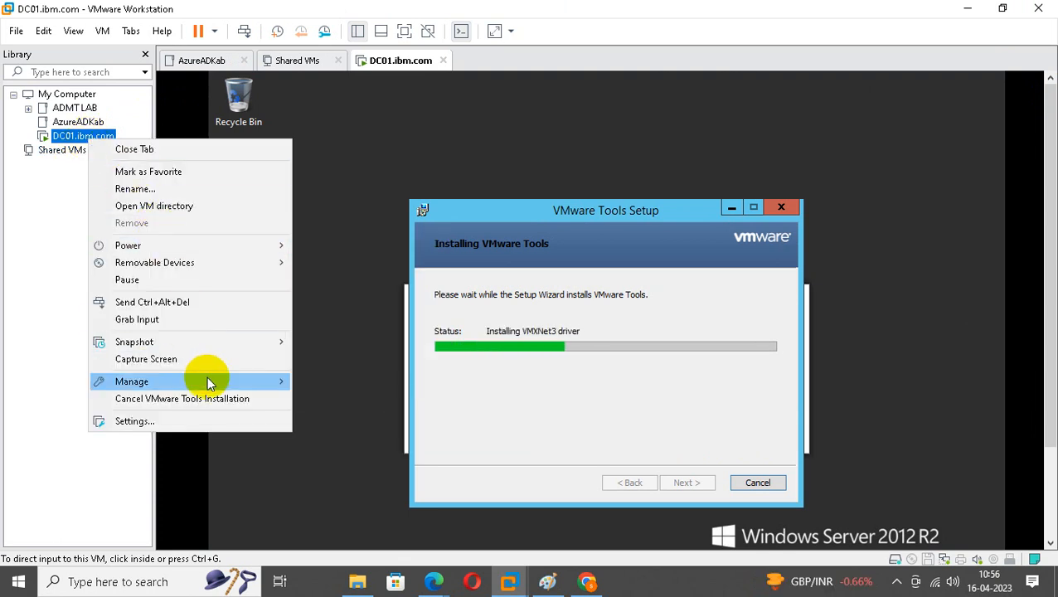
mouse_move(274, 381)
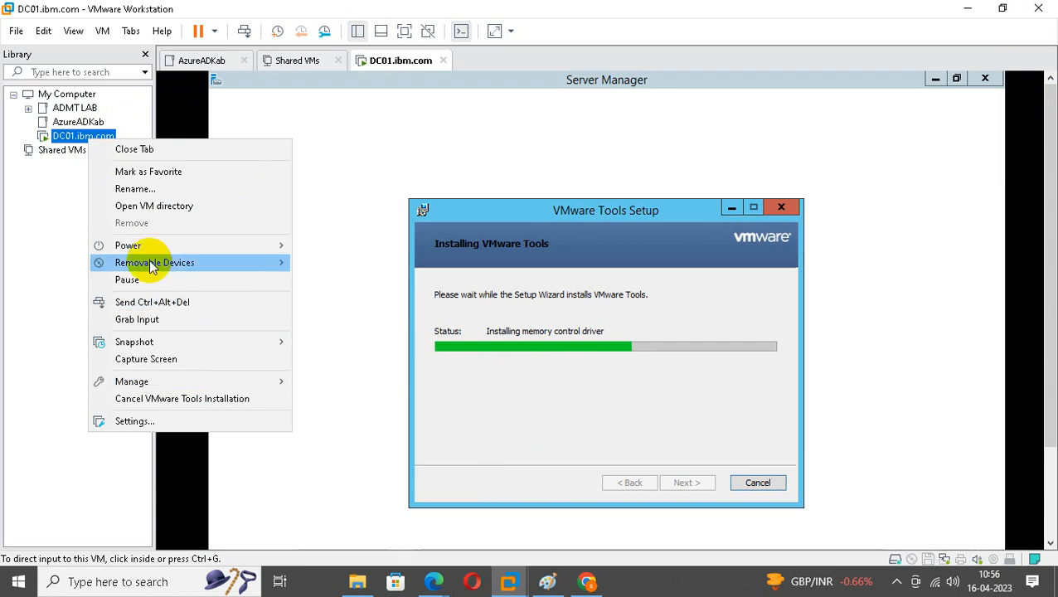
click(52, 196)
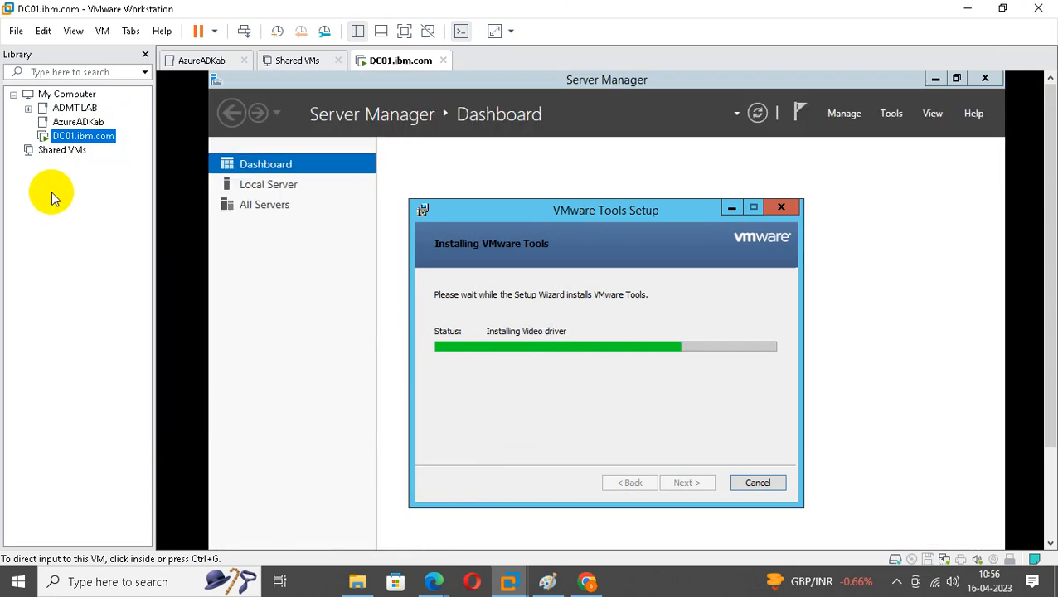
right_click(82, 139)
mouse_move(248, 240)
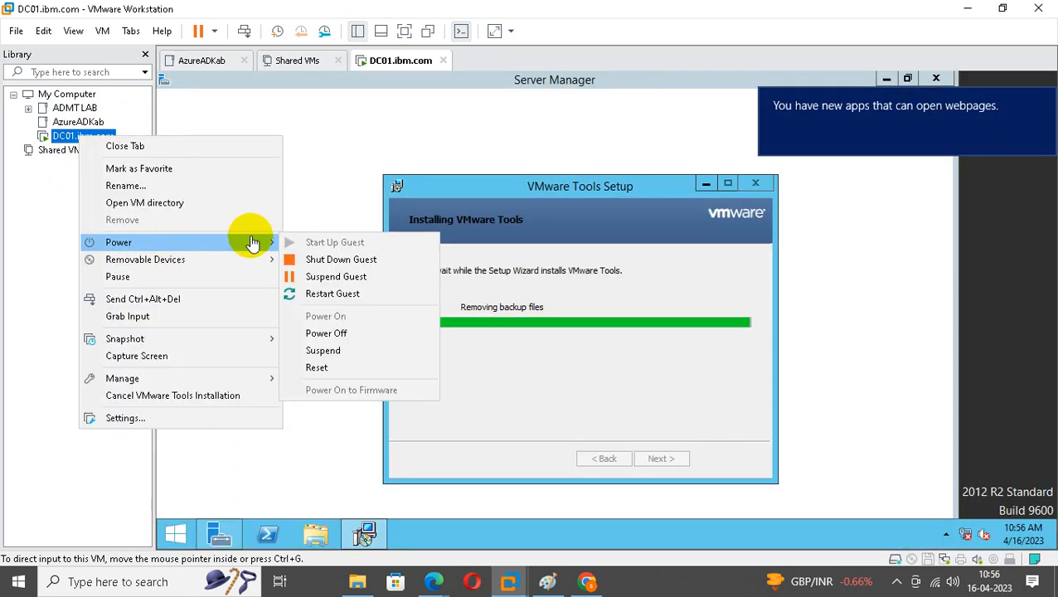
click(363, 332)
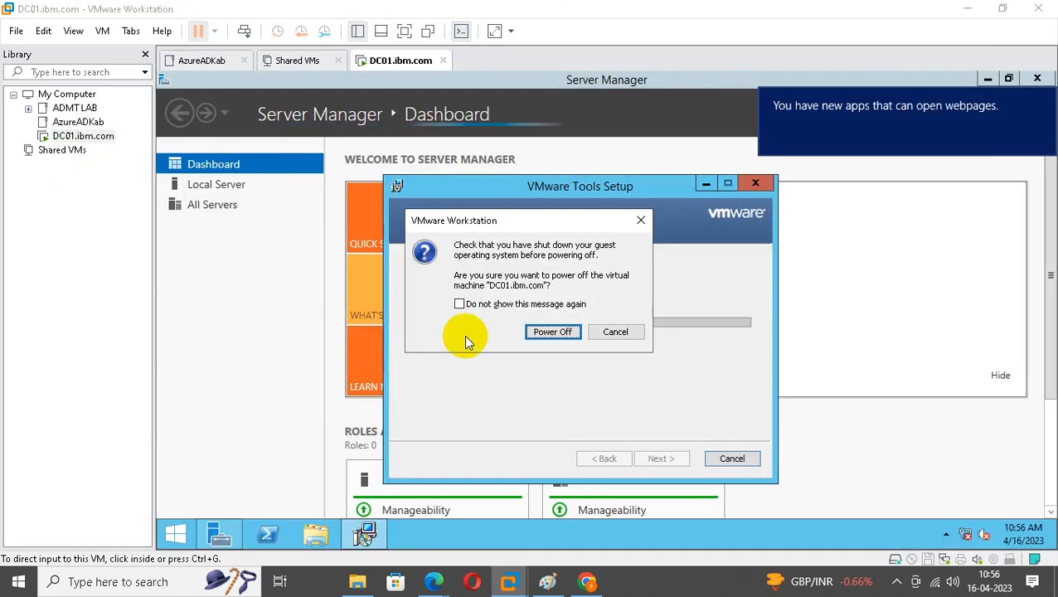
click(554, 332)
Start a full clone of DC01.ibm.com from its current state.
right_click(82, 138)
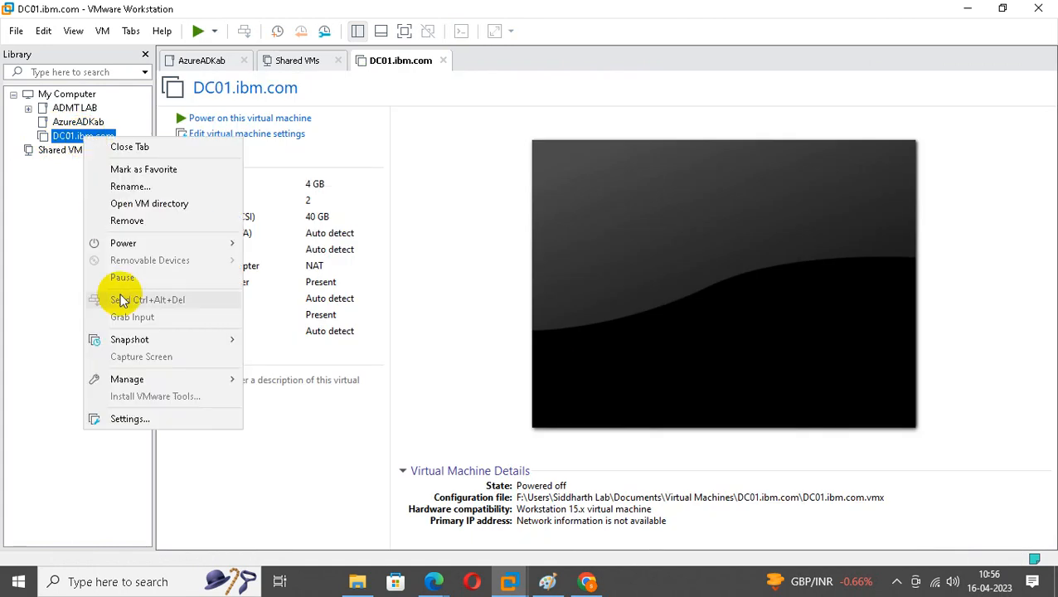
mouse_move(199, 380)
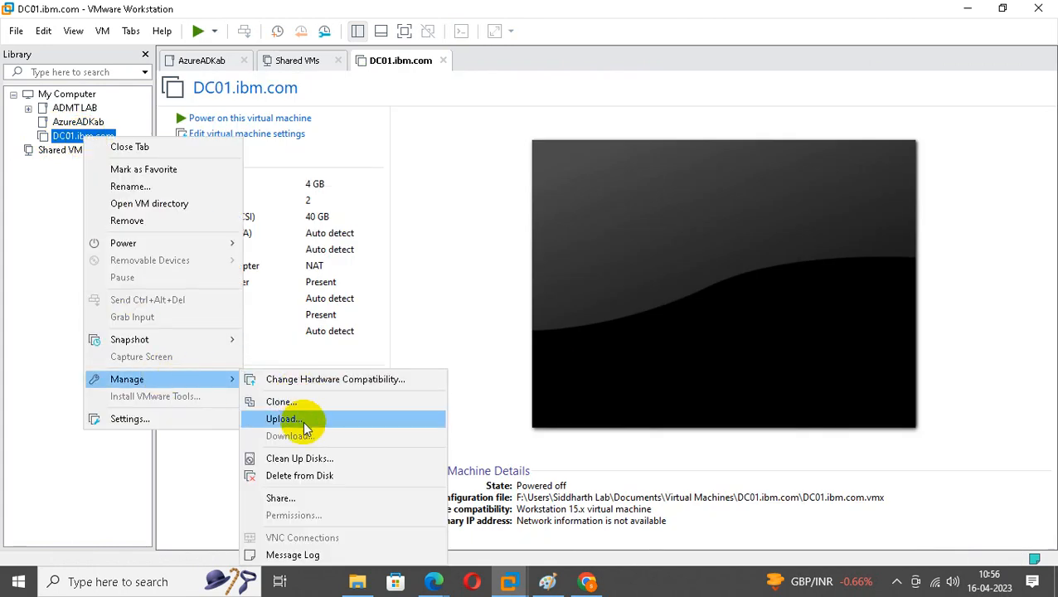
click(282, 402)
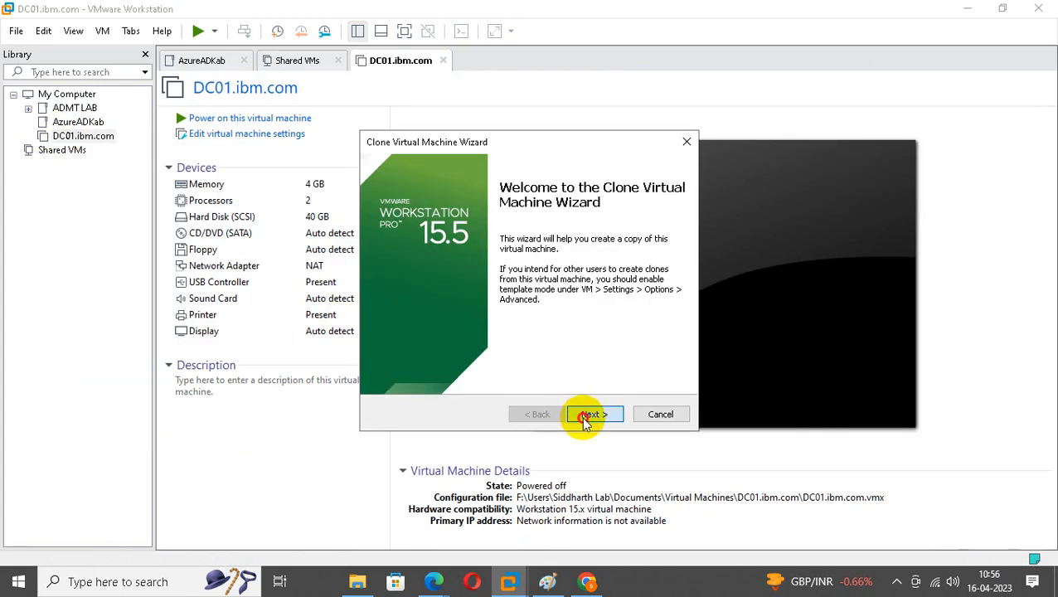
click(586, 419)
click(590, 414)
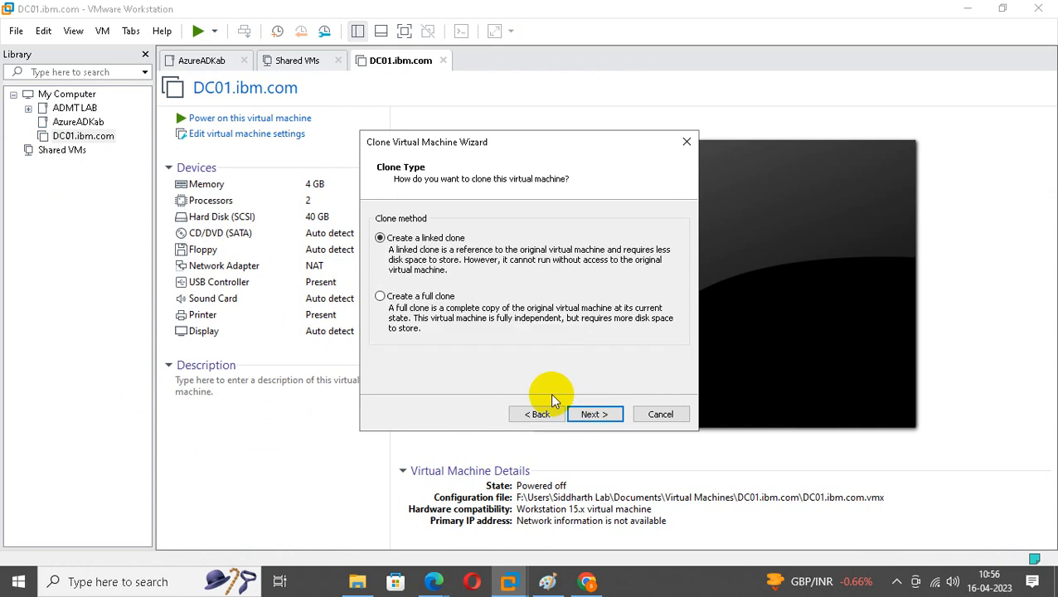
click(431, 297)
click(599, 414)
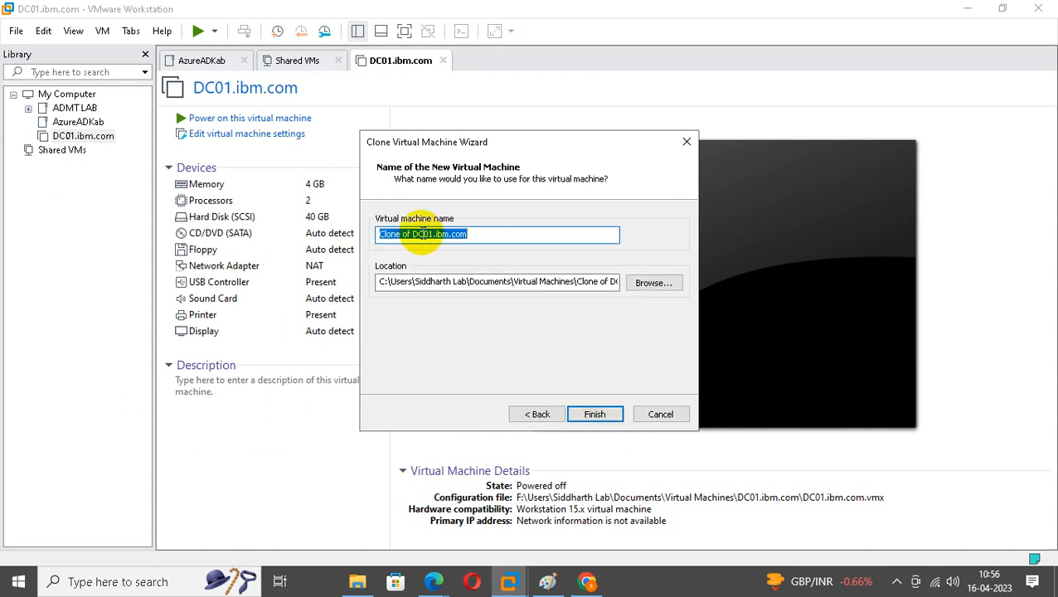
Rename the clone to DC001.ibm.com.
click(409, 233)
key(BackSpace)
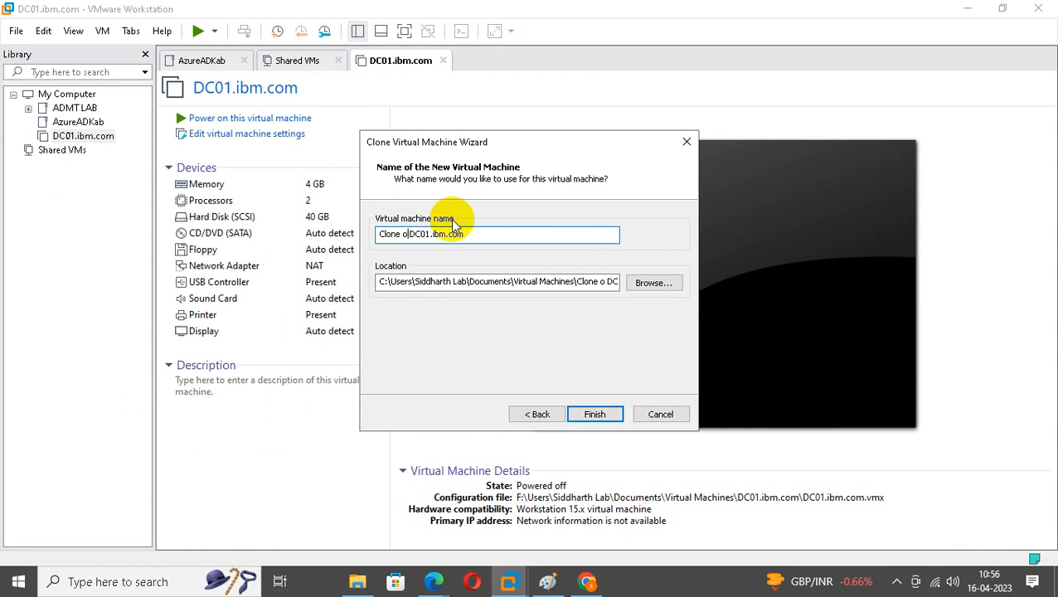
key(BackSpace)
key(BackSpace)
key(BackSpace)
key(BackSpace)
key(BackSpace)
key(BackSpace)
key(BackSpace)
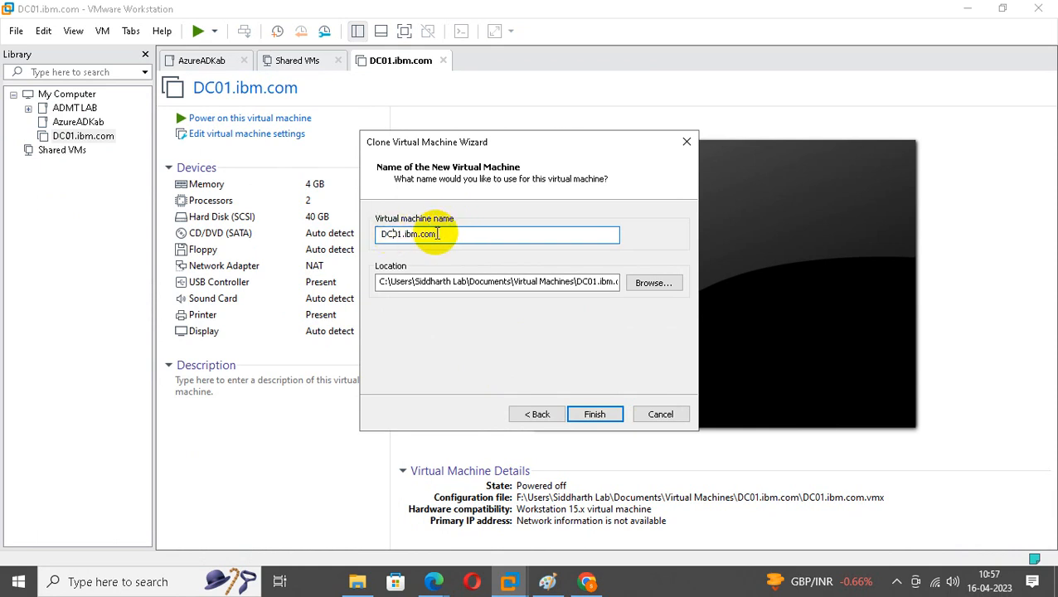
text(0)
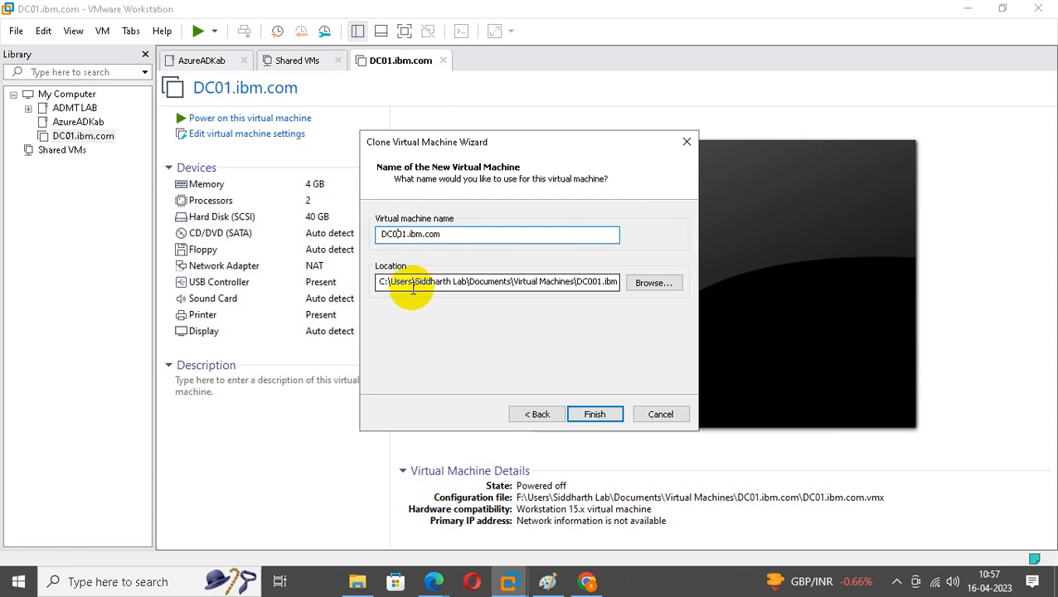
Set the clone location to a new F:\ADCS\DC001 folder and finish.
click(645, 283)
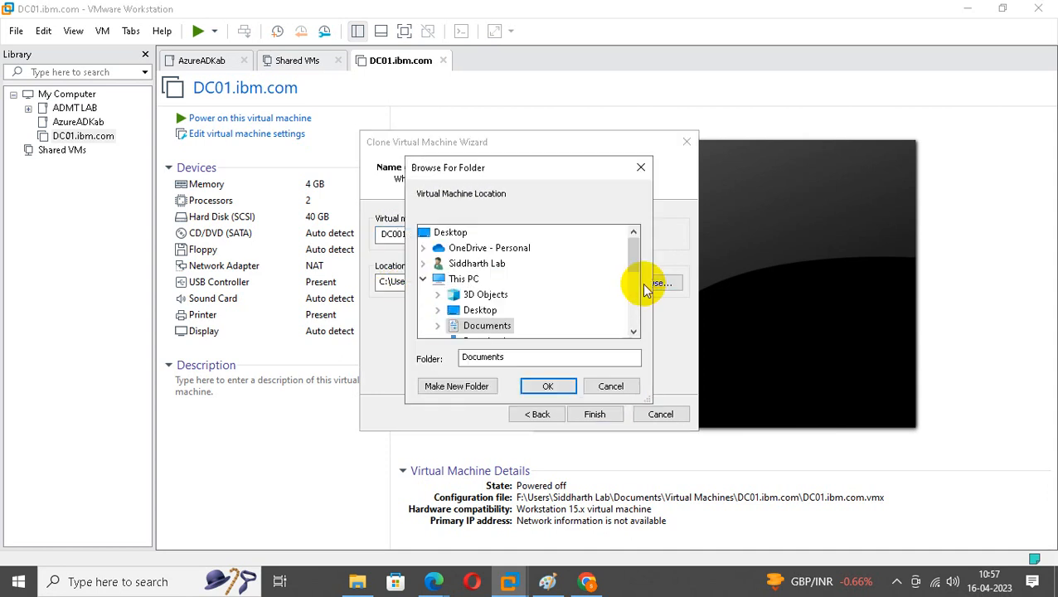
scroll(640, 290, down, 4)
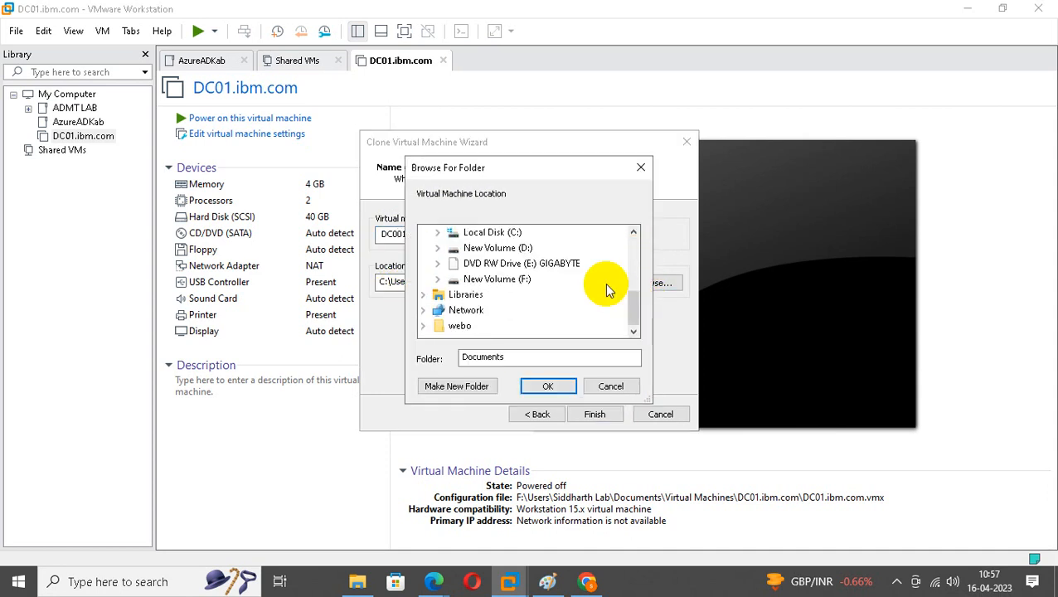
click(502, 280)
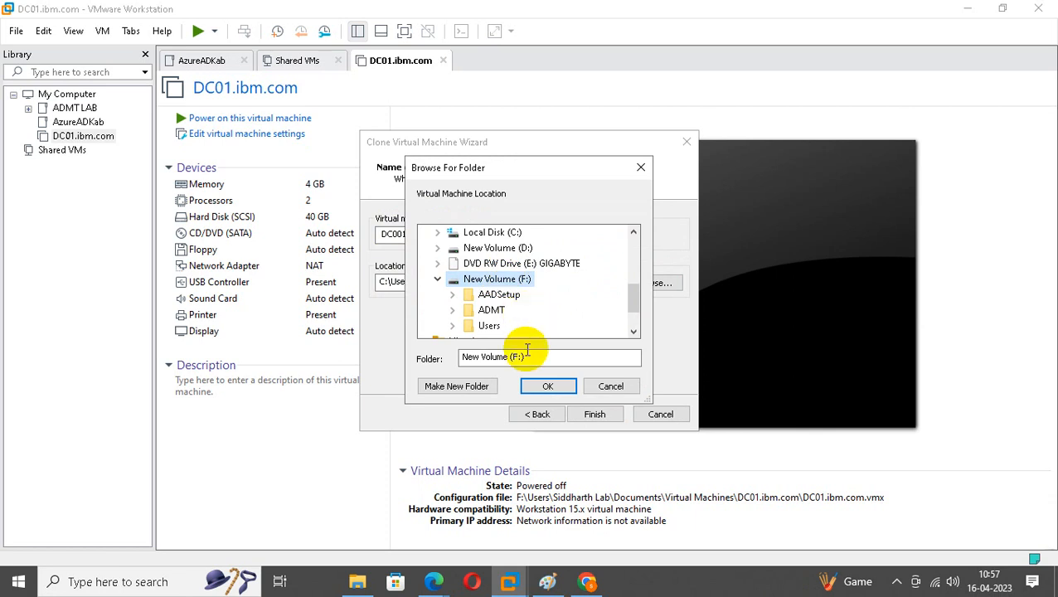
click(469, 387)
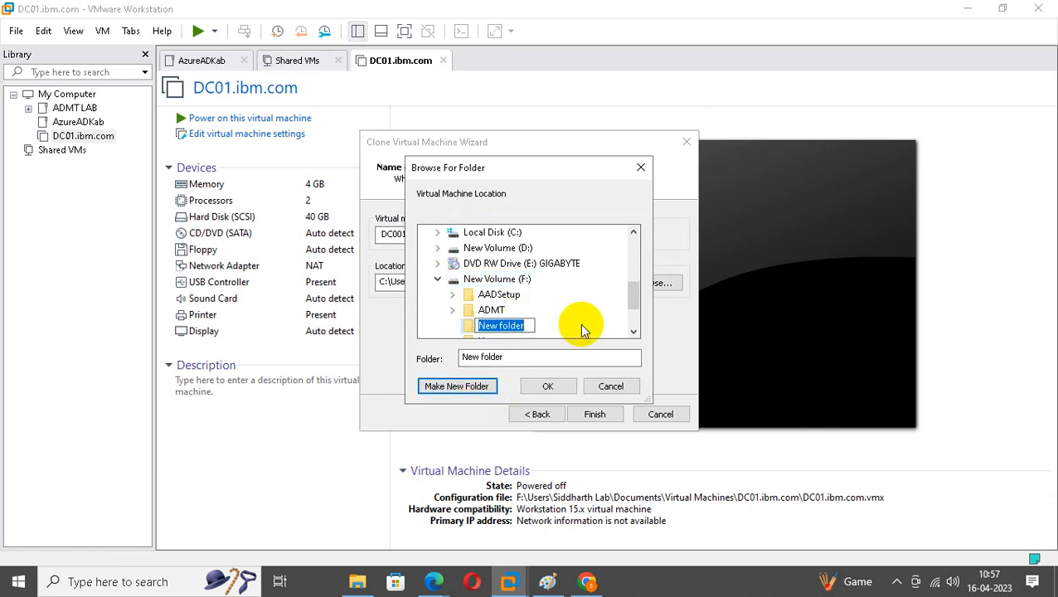
text(ADC)
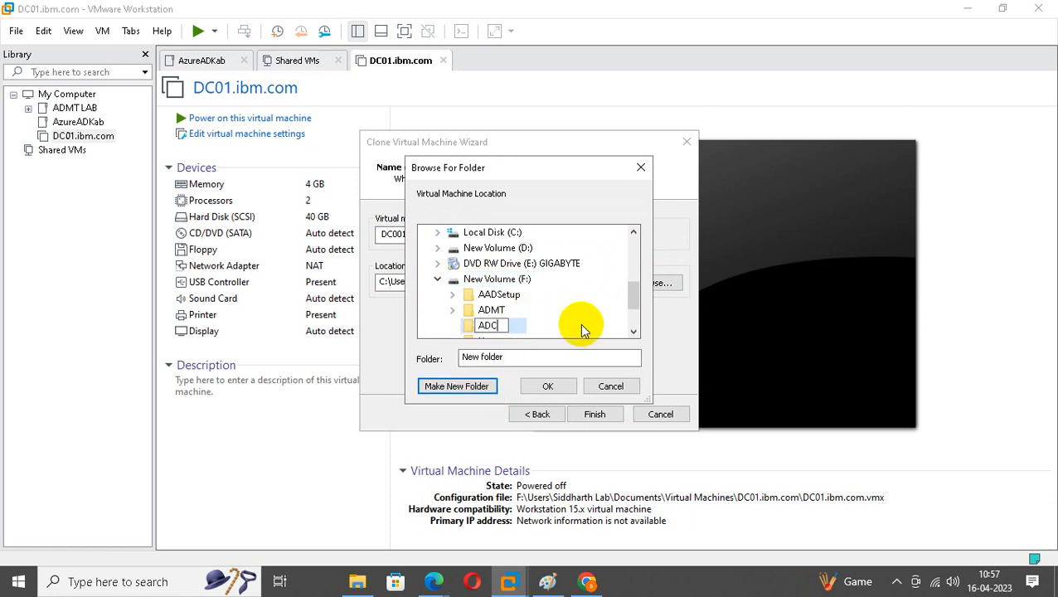
text(S)
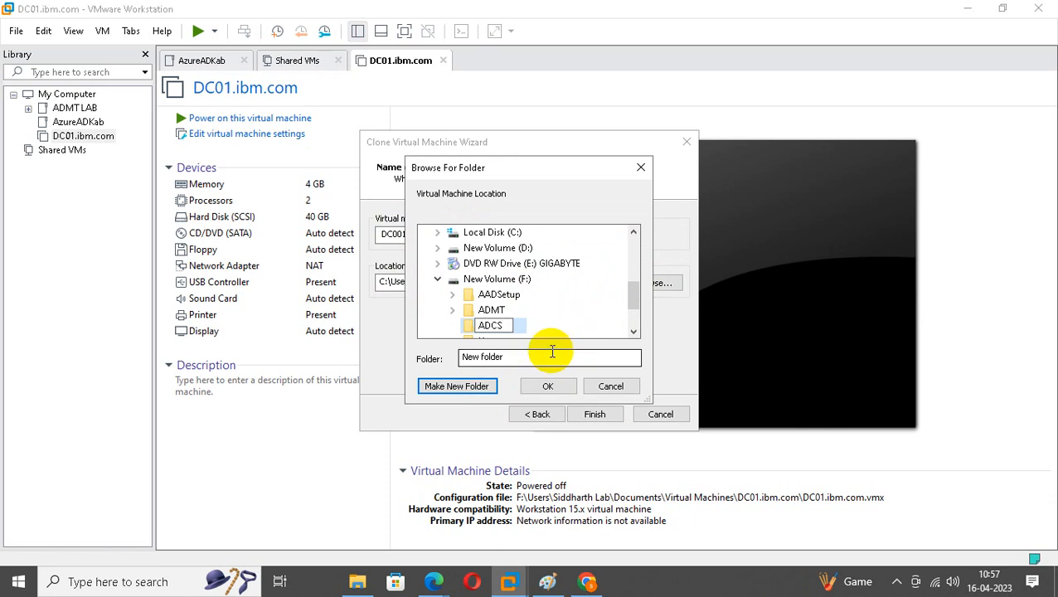
key(Return)
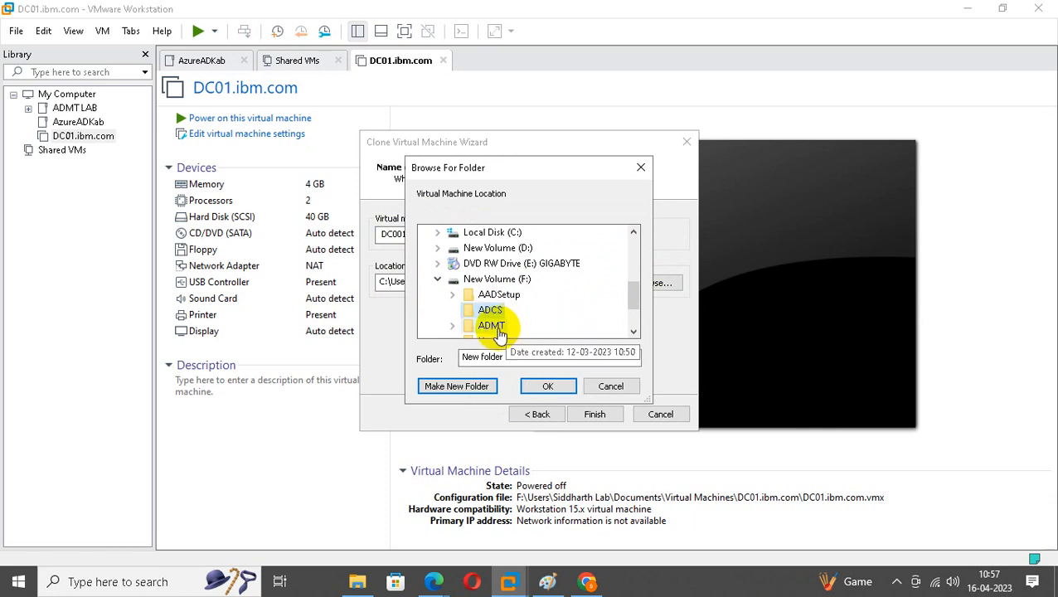
click(543, 387)
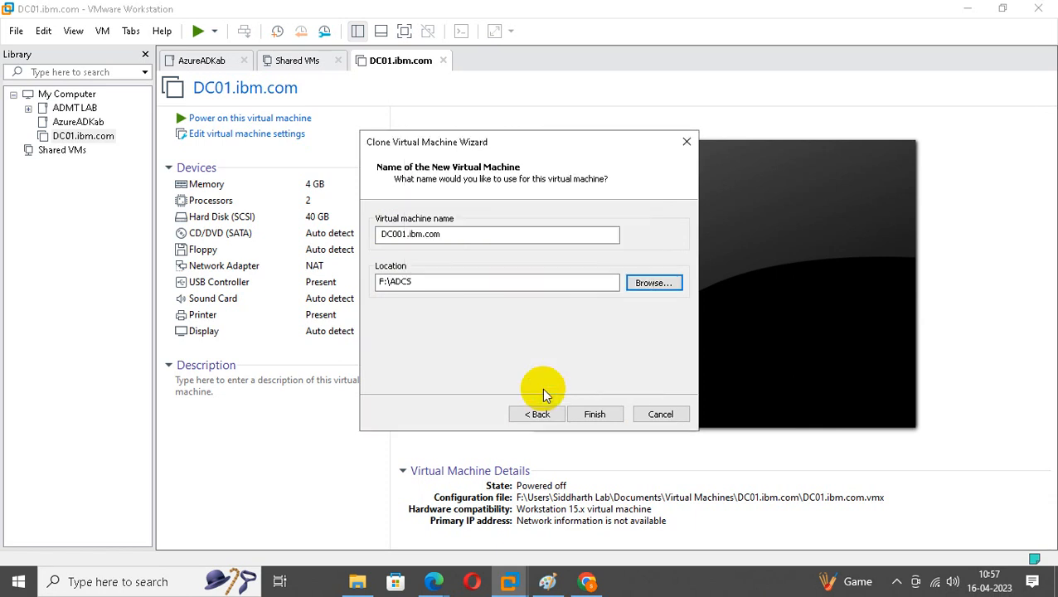
click(475, 283)
text(\)
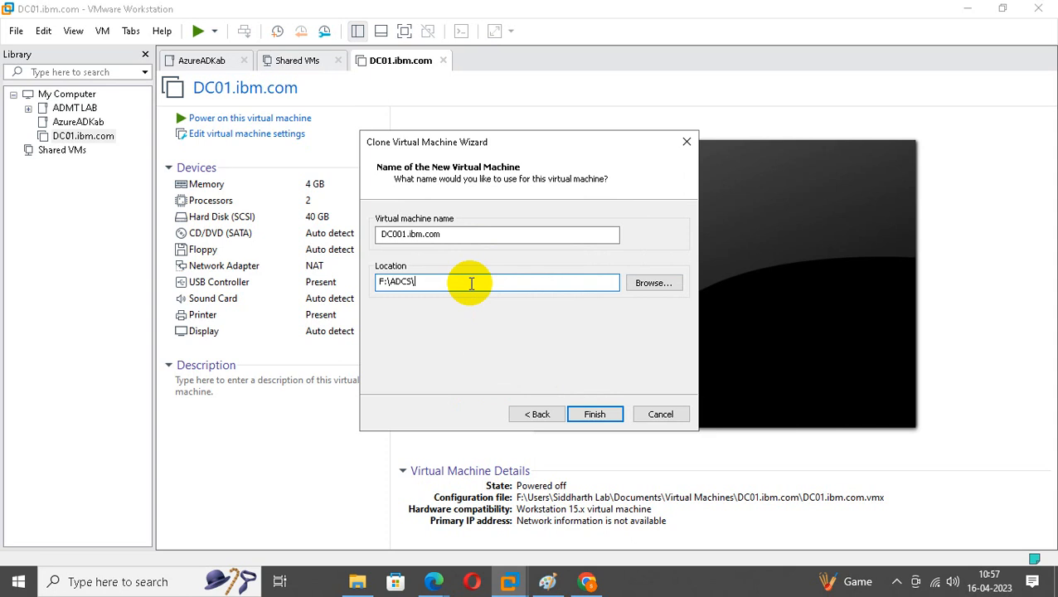
text(DC001)
click(601, 414)
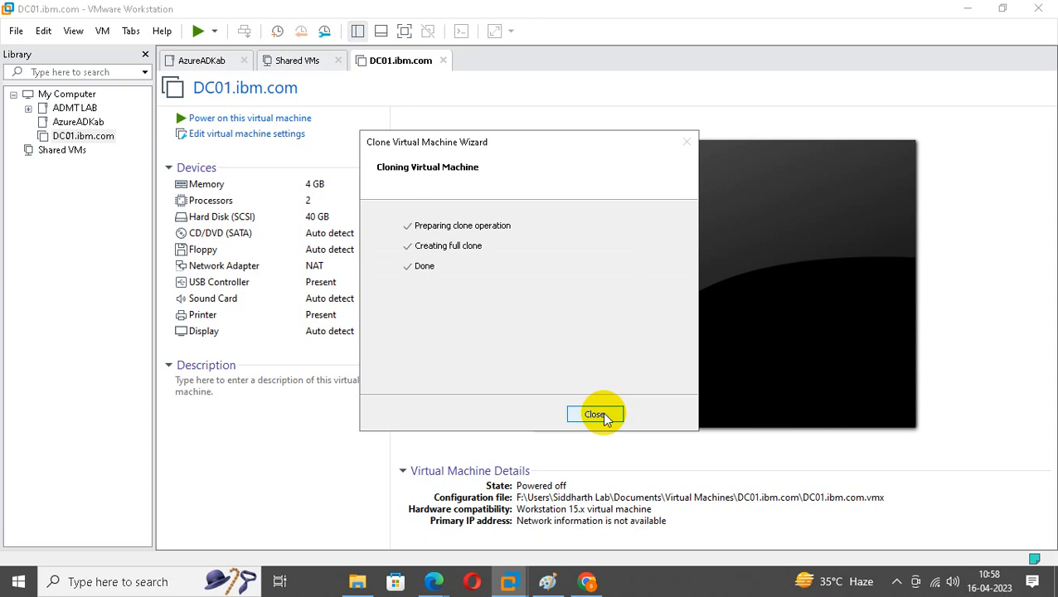
Close the finished clone wizard so DC001.ibm.com stored at F:\ADCS\DC001 joins the library.
click(596, 415)
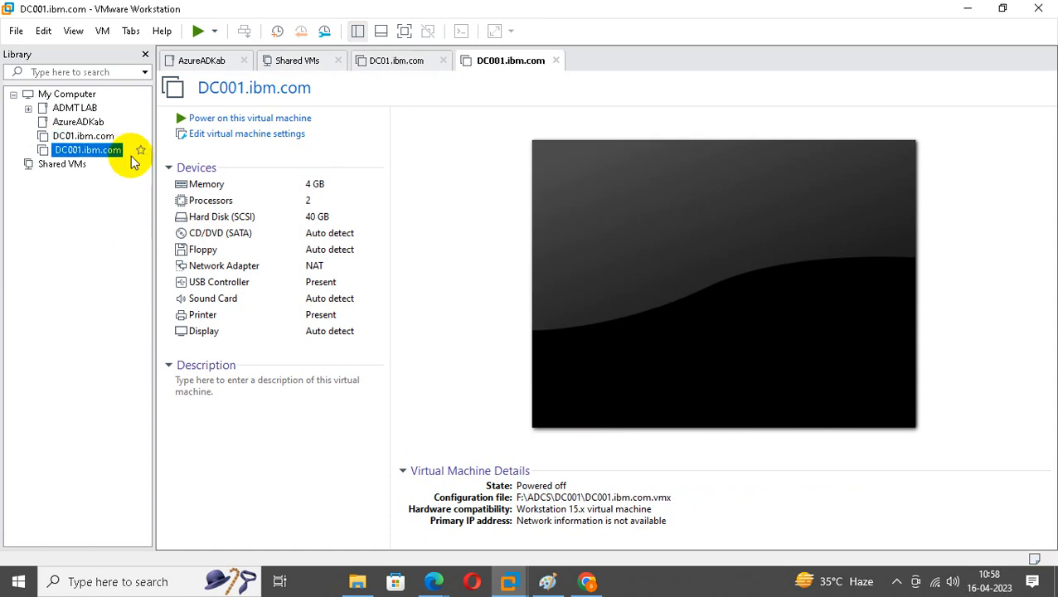
Look over the new DC001.ibm.com clone, then return to DC01.ibm.com and its actions menu.
right_click(95, 136)
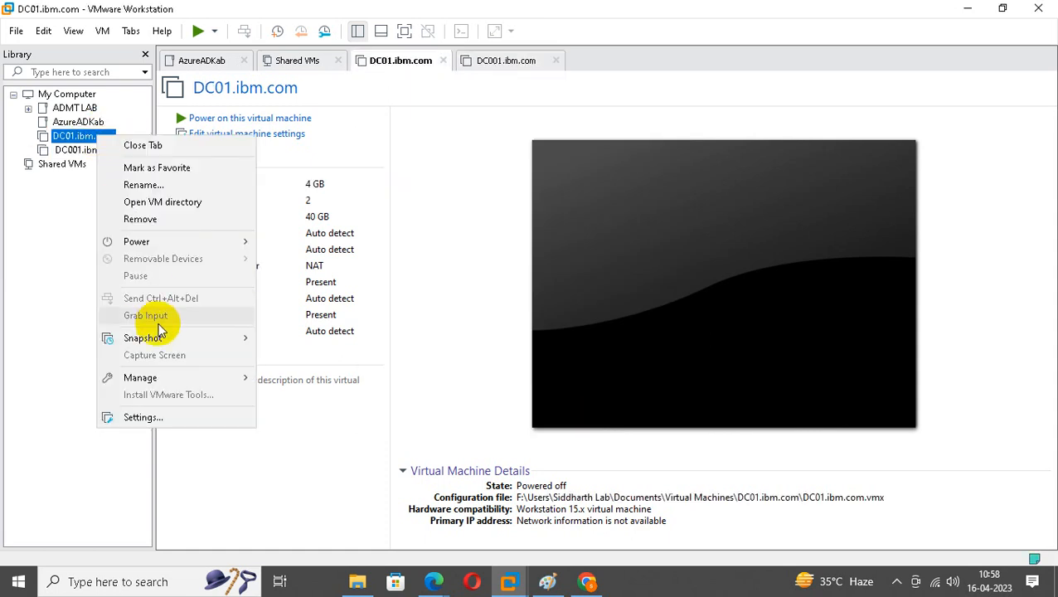
click(92, 152)
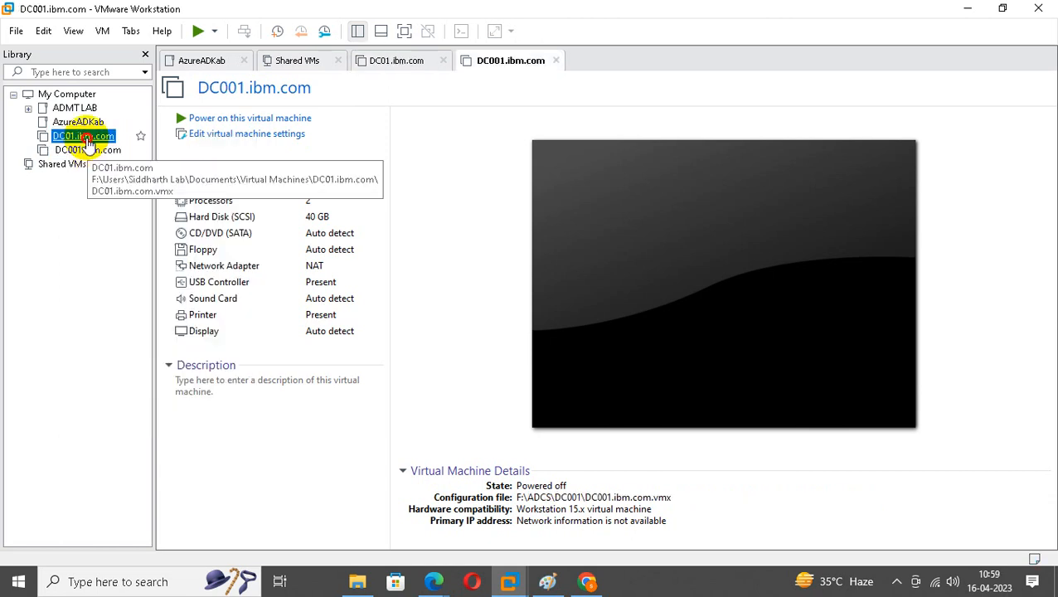
click(82, 137)
right_click(86, 140)
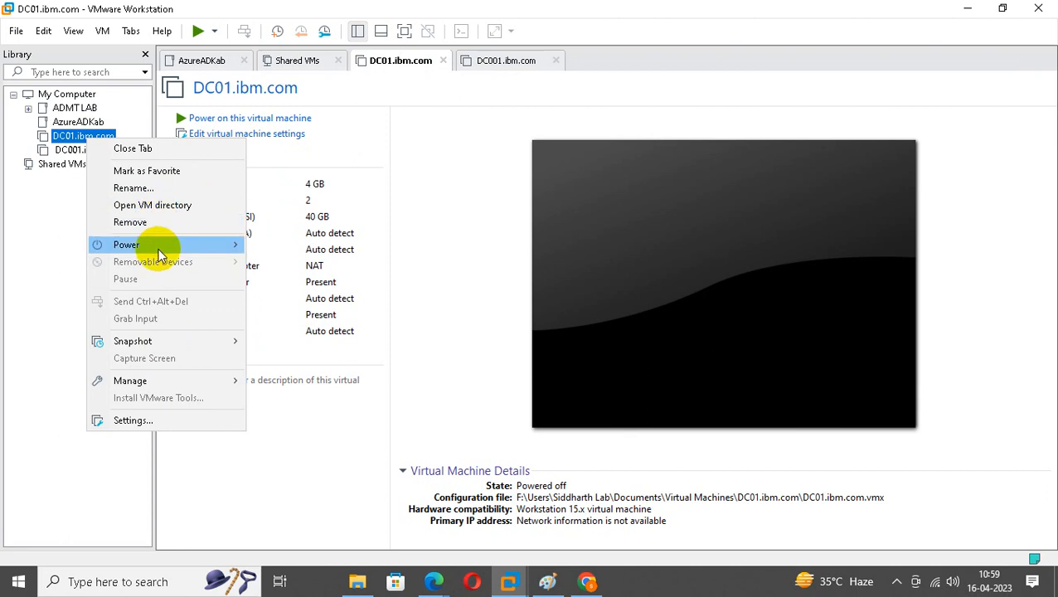
mouse_move(184, 349)
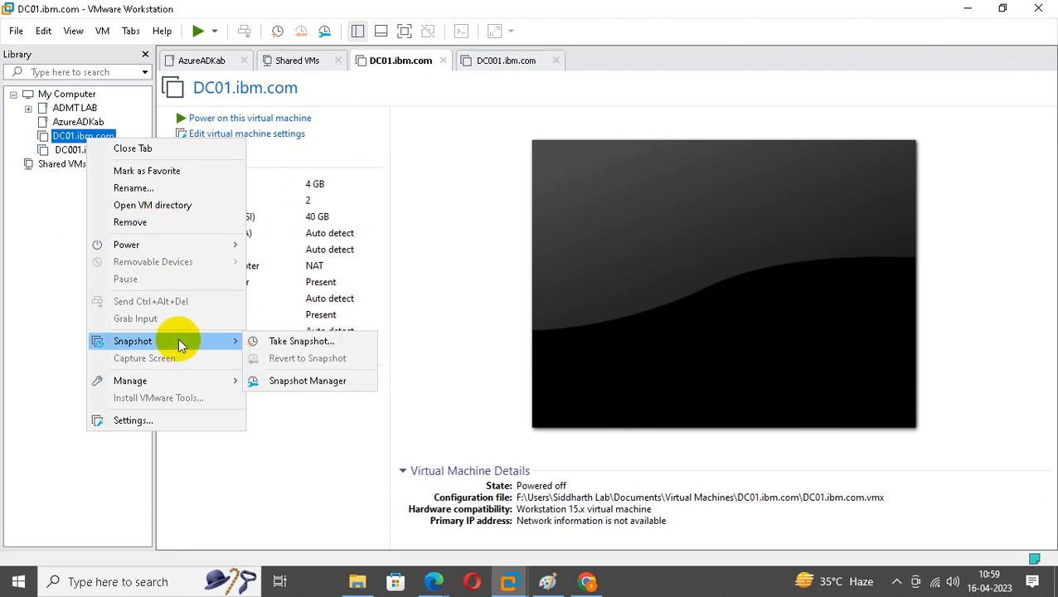
click(59, 243)
Browse in File Explorer to the Virtual Machines folder under Documents on drive F.
click(357, 581)
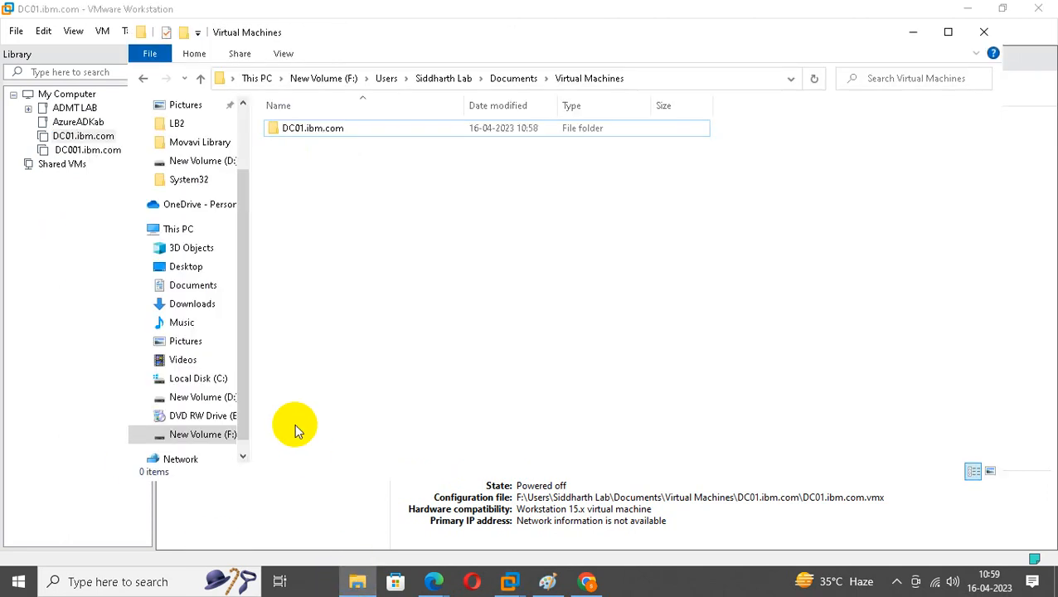
click(212, 398)
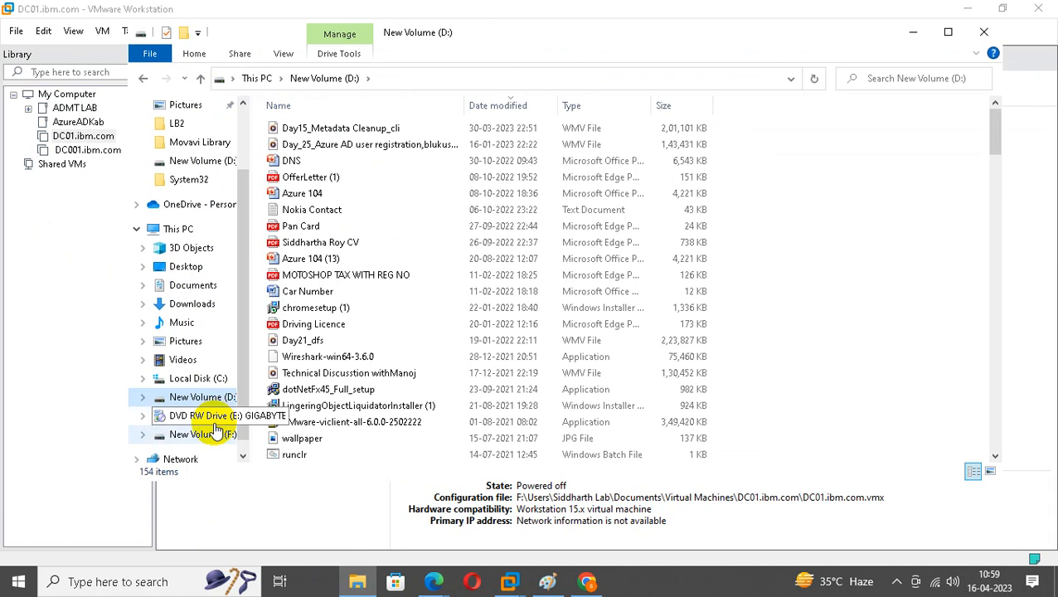
click(204, 435)
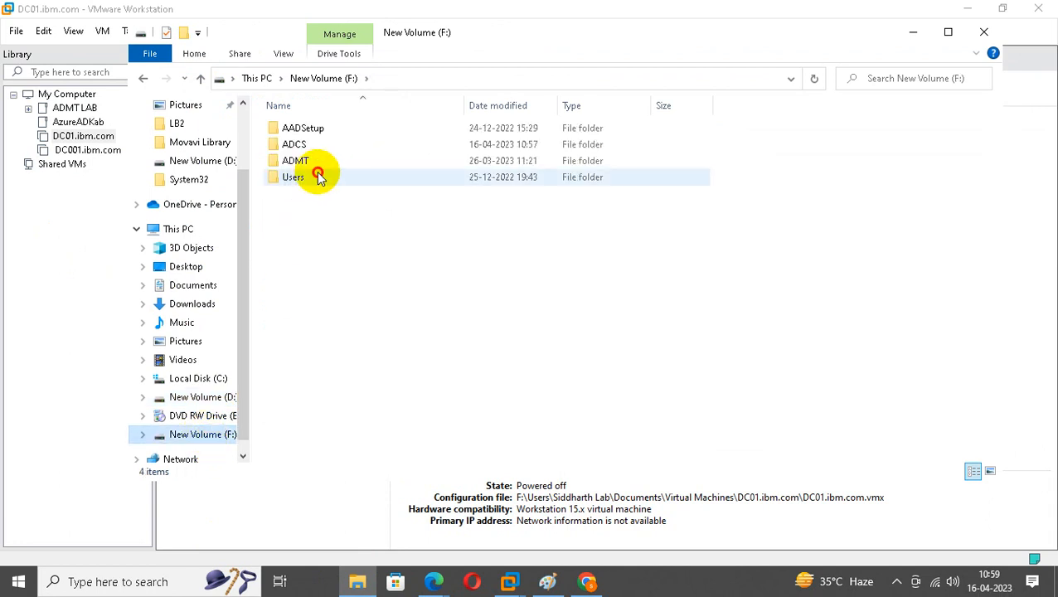
double_click(319, 178)
double_click(309, 130)
double_click(313, 137)
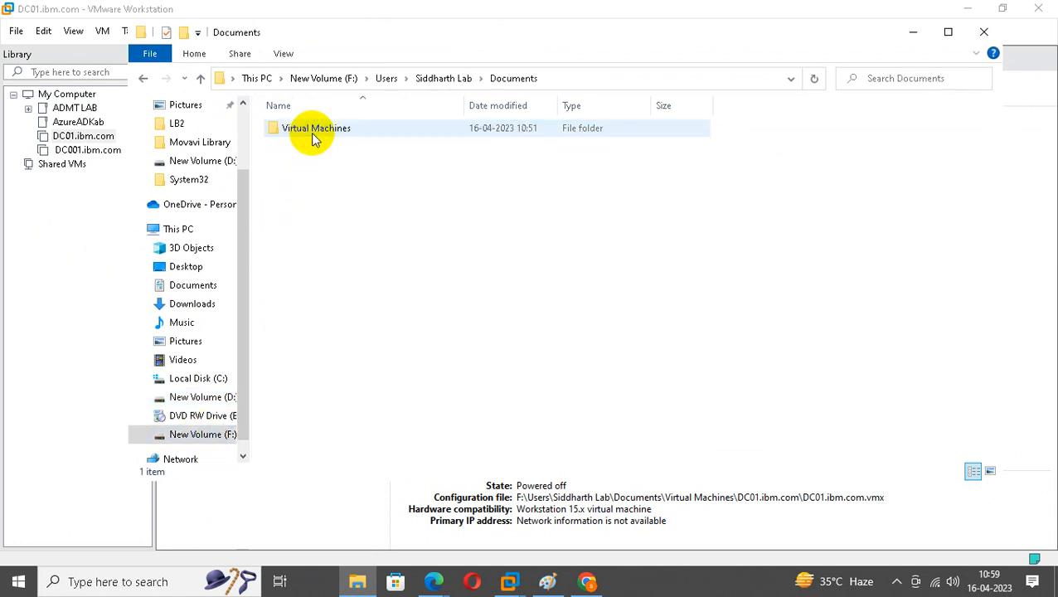
double_click(313, 137)
click(312, 137)
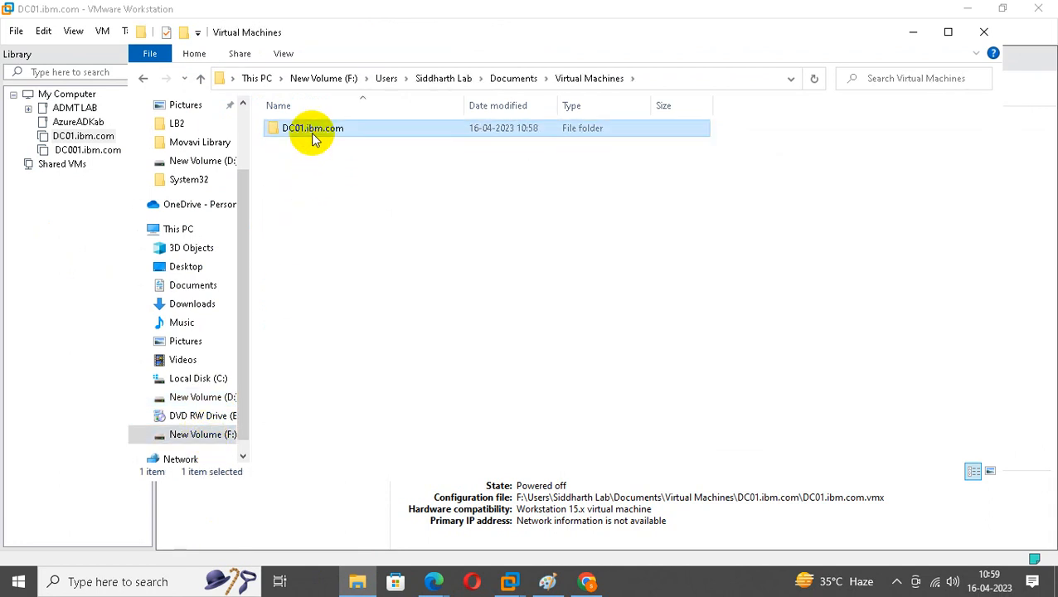
Delete the DC01.ibm.com folder from Virtual Machines and return to the VMware library.
click(513, 78)
double_click(381, 131)
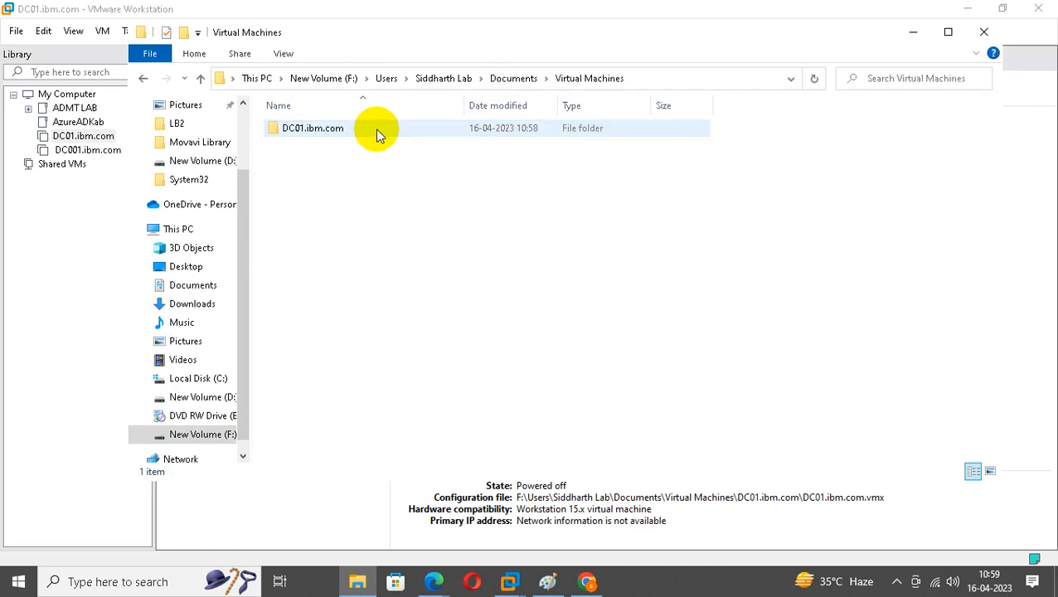
click(348, 133)
key(Delete)
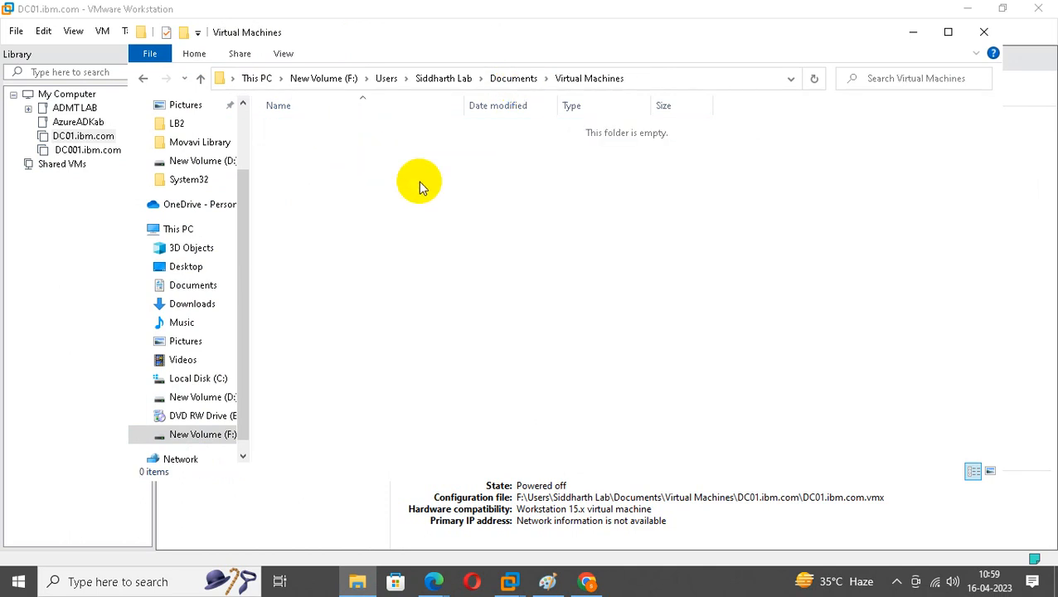
click(83, 135)
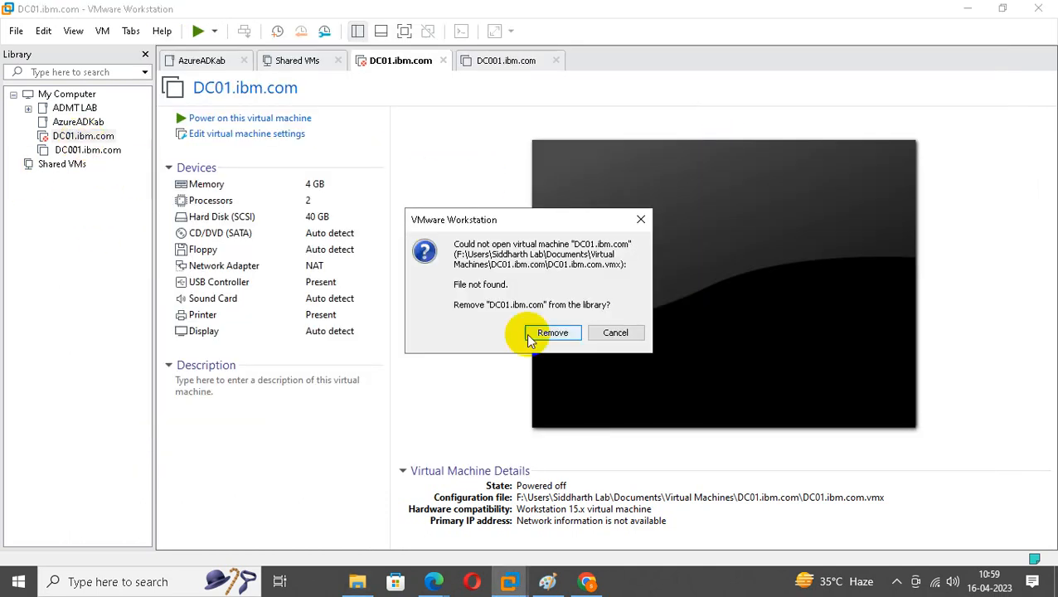
Remove the missing DC01.ibm.com entry and set up a full clone of DC001.ibm.com via Manage > Clone.
click(538, 333)
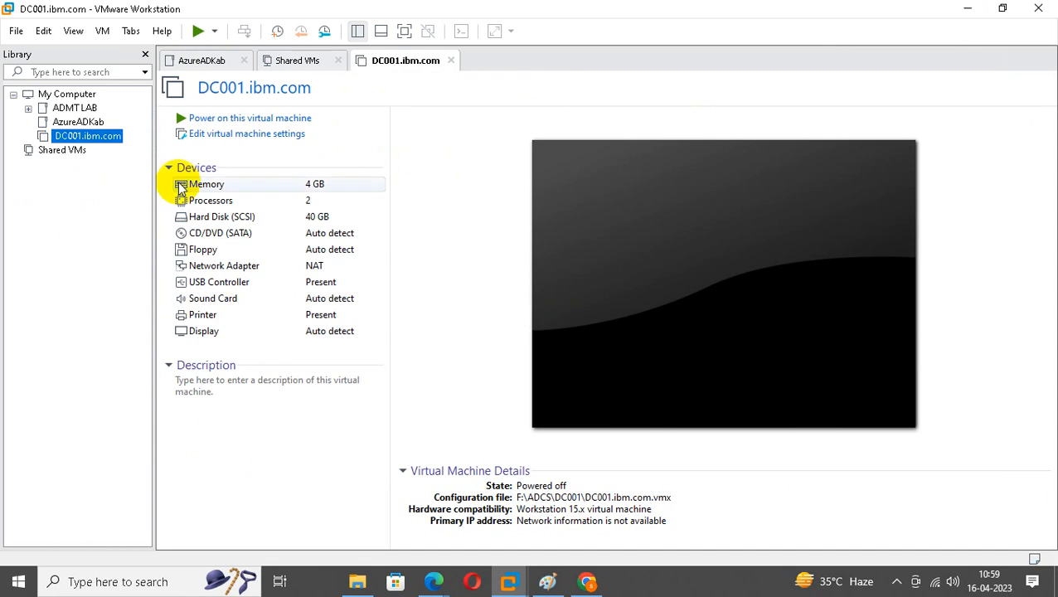
right_click(94, 142)
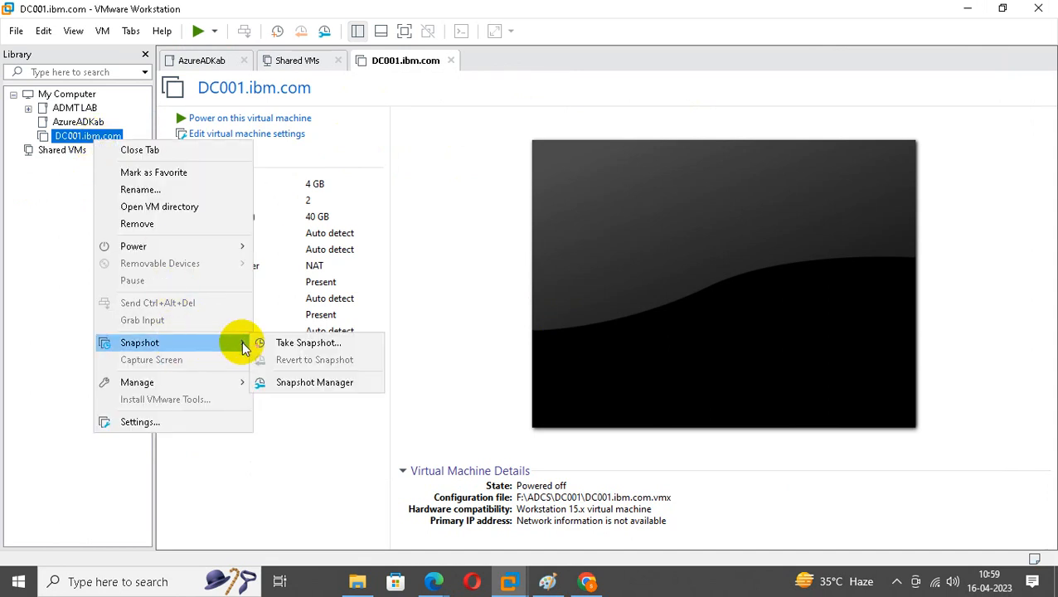
mouse_move(214, 383)
click(299, 402)
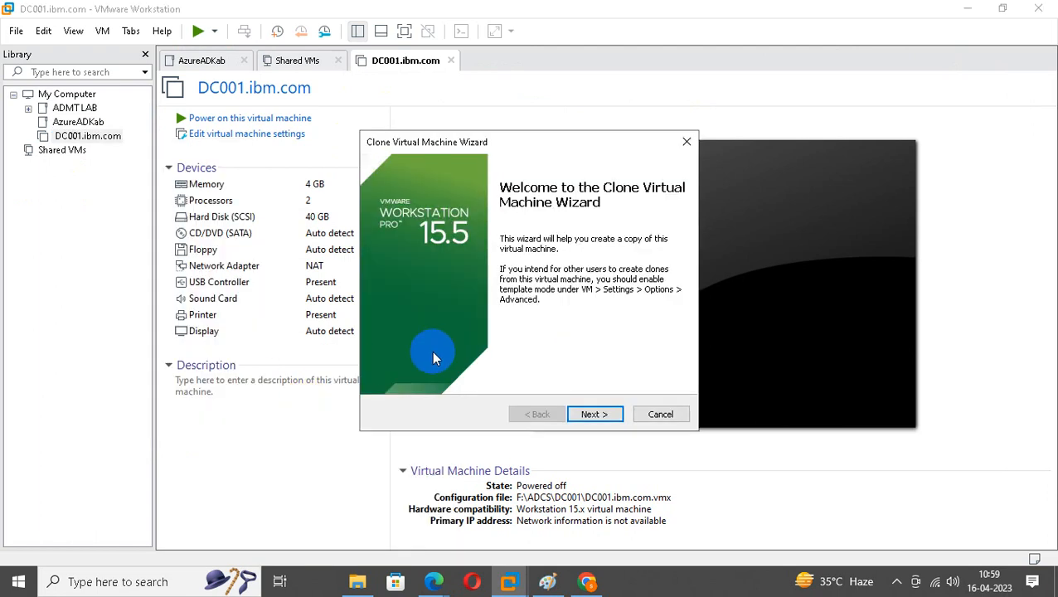
click(593, 415)
click(594, 415)
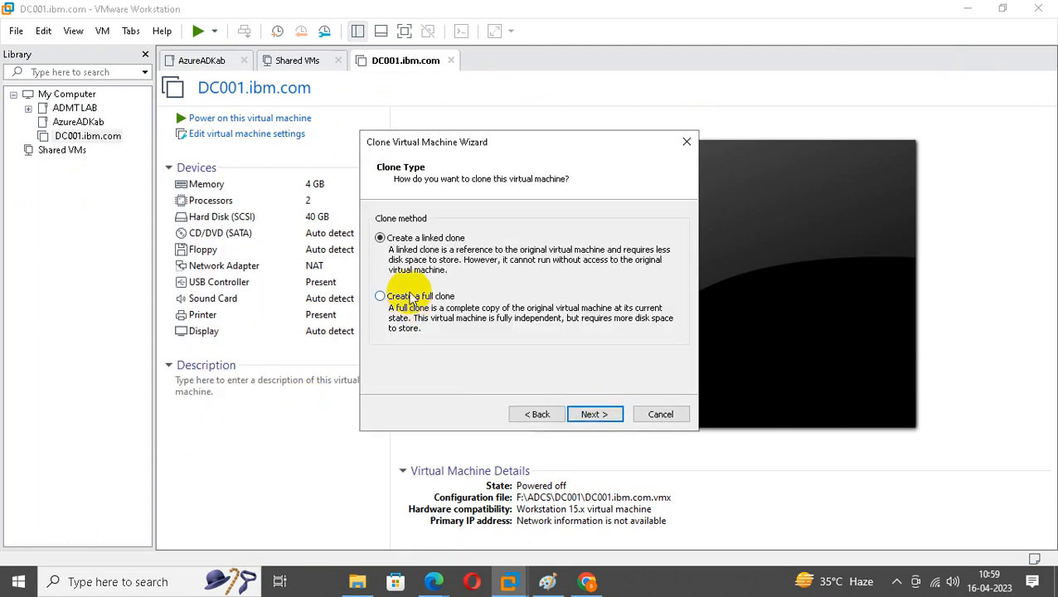
click(405, 297)
click(592, 415)
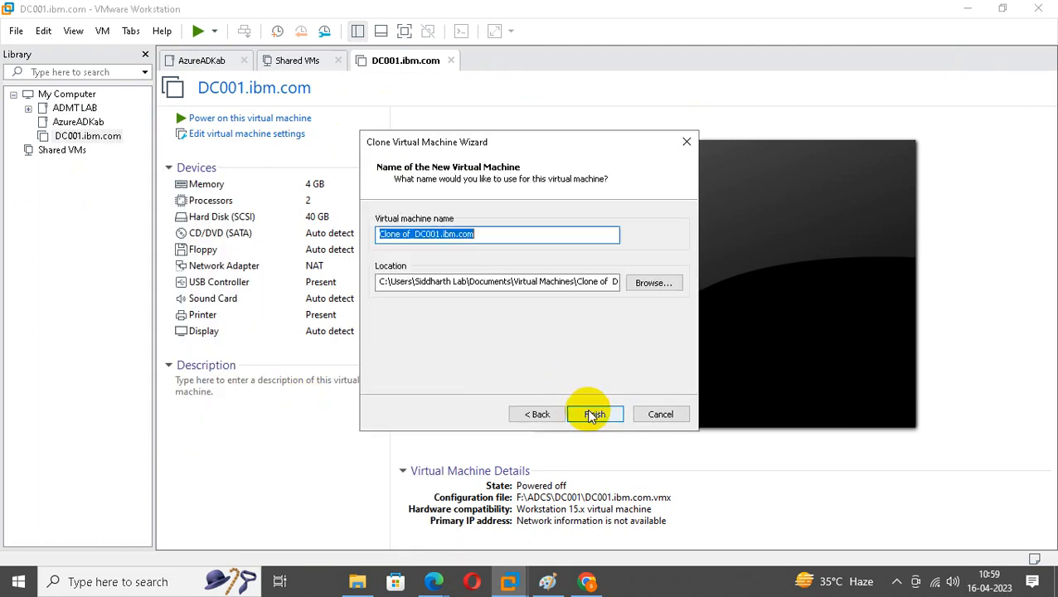
Replace 'Clone of DC001' with CA01 as the clone name and change its location drive to F:.
click(433, 234)
key(BackSpace)
key(BackSpace)
key(BackSpace)
key(BackSpace)
key(BackSpace)
key(BackSpace)
key(BackSpace)
key(BackSpace)
key(BackSpace)
key(BackSpace)
key(BackSpace)
key(BackSpace)
key(BackSpace)
key(BackSpace)
key(BackSpace)
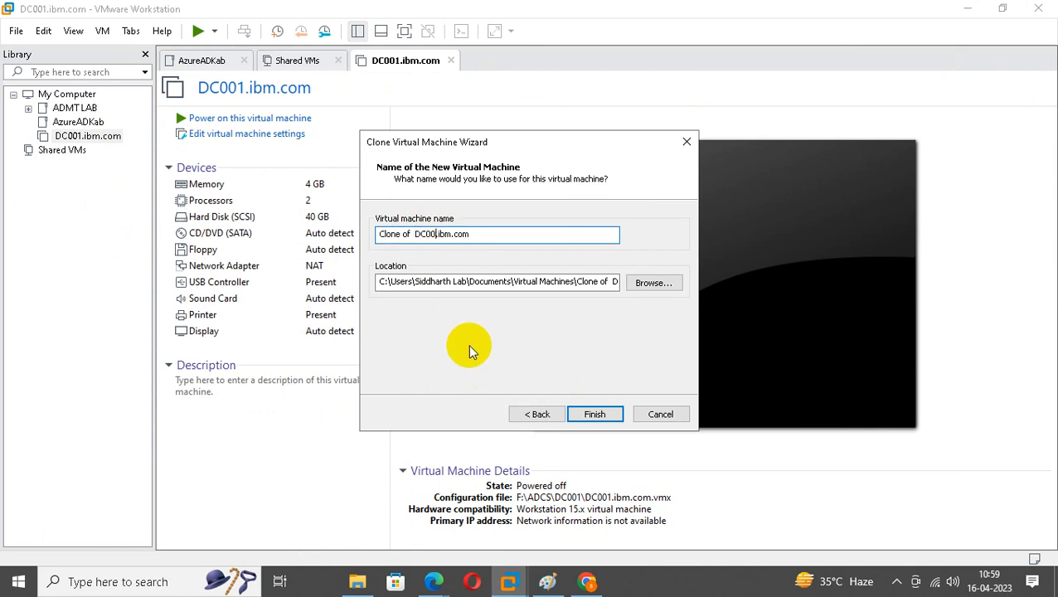
text(CA01)
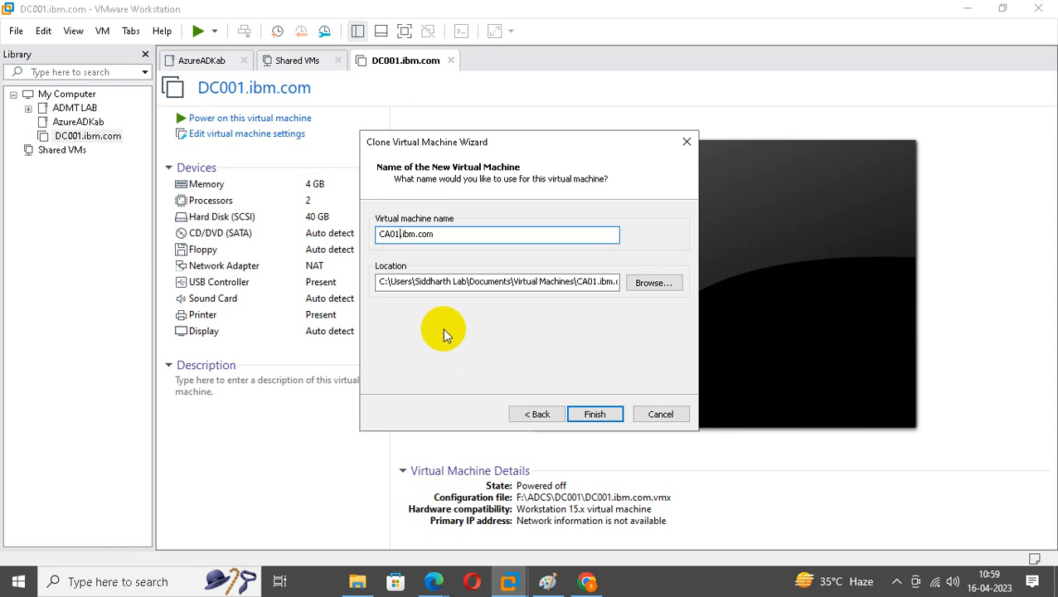
click(380, 285)
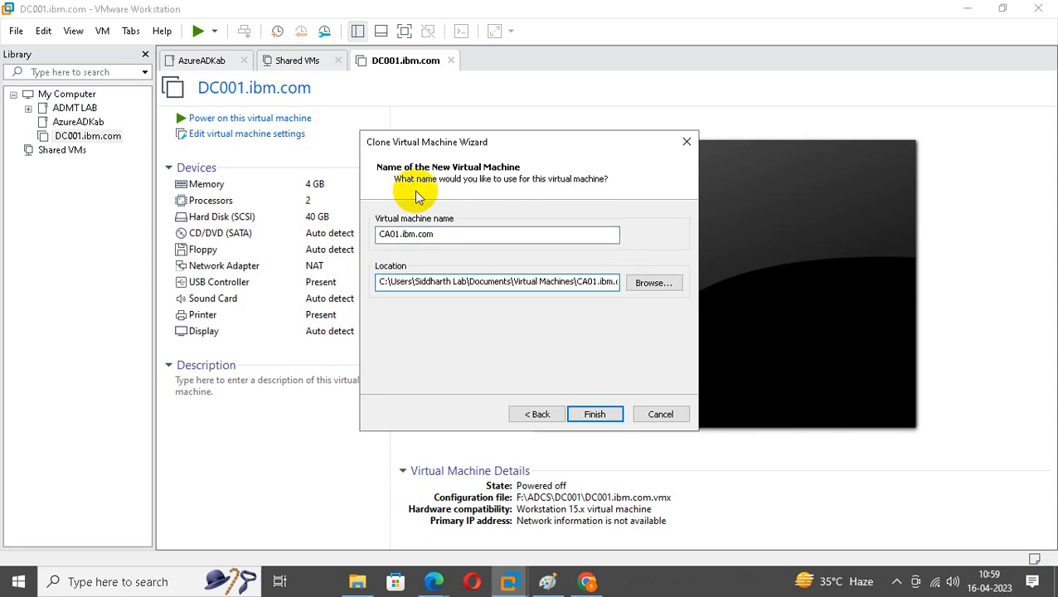
key(End)
key(Left)
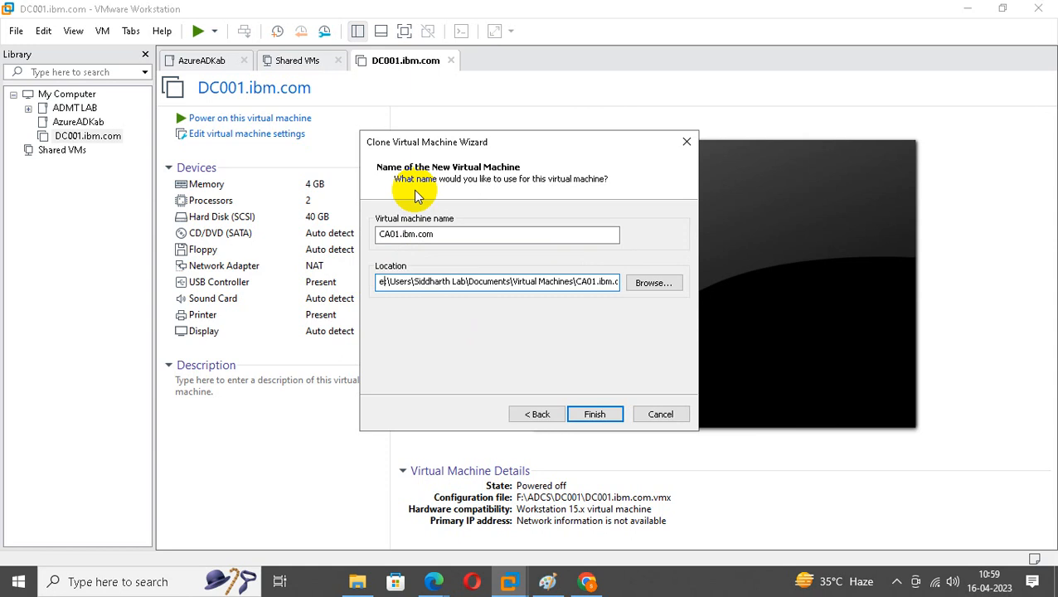
text(F:)
Browse for the clone's location folder, scrolling the tree toward New Volume (F:).
click(652, 283)
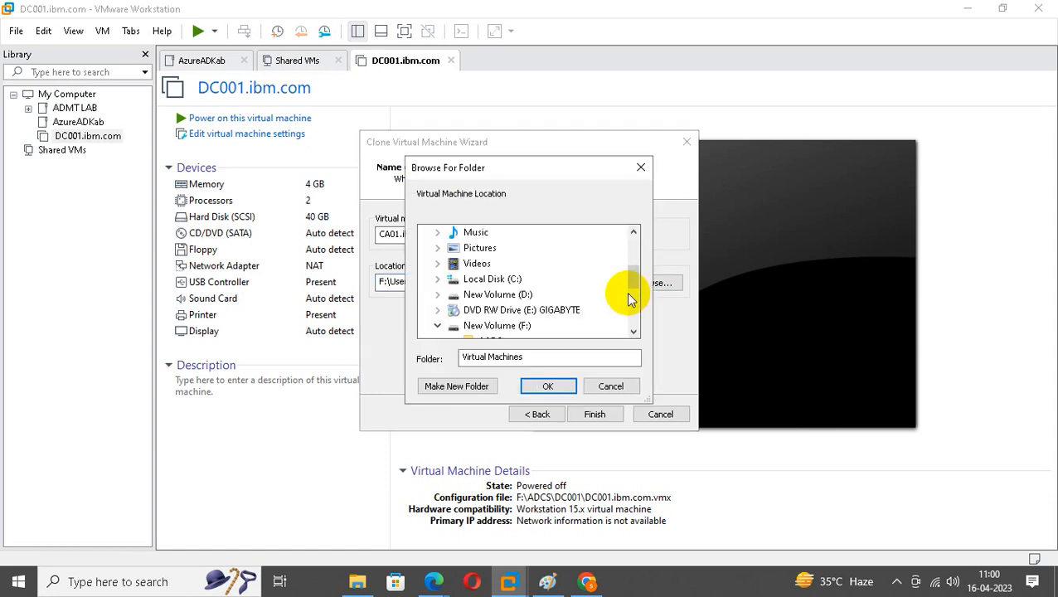
drag(637, 284, 637, 299)
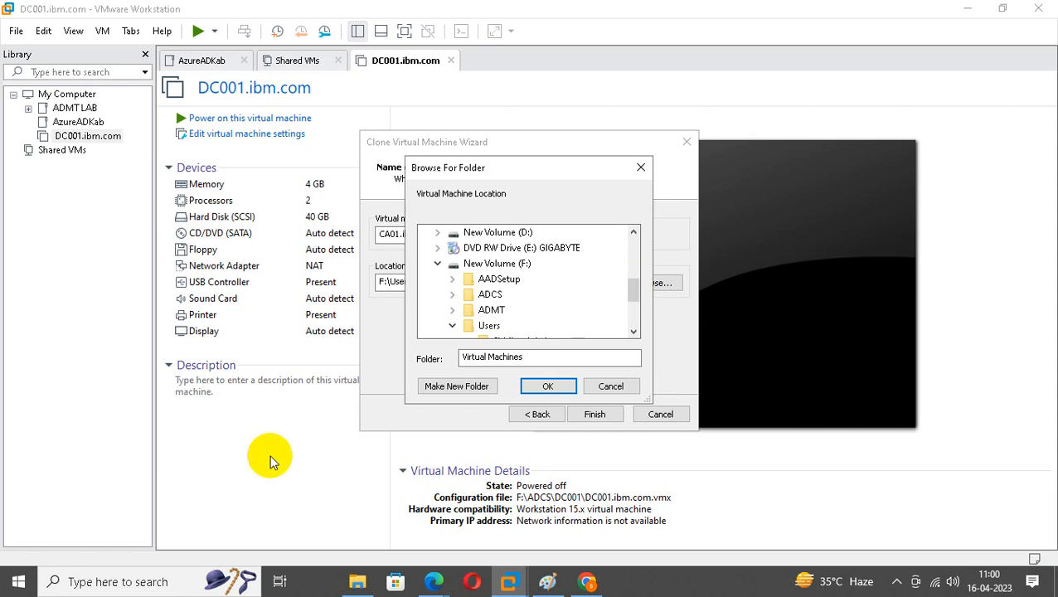
click(162, 580)
Launch AnyDesk from the Windows search results for 'an', then minimize it.
text(a)
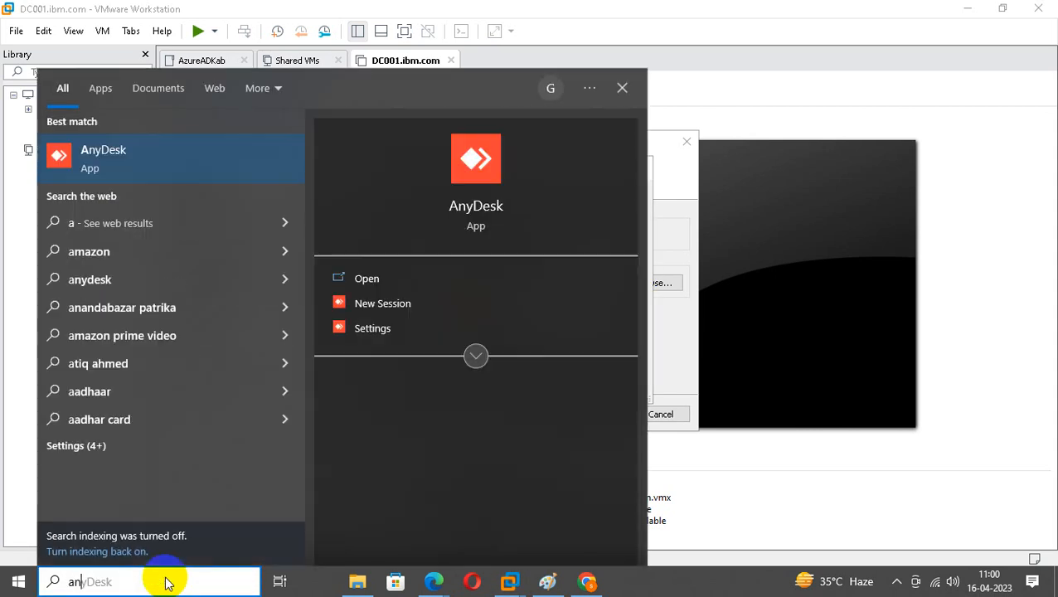
text(n)
click(134, 161)
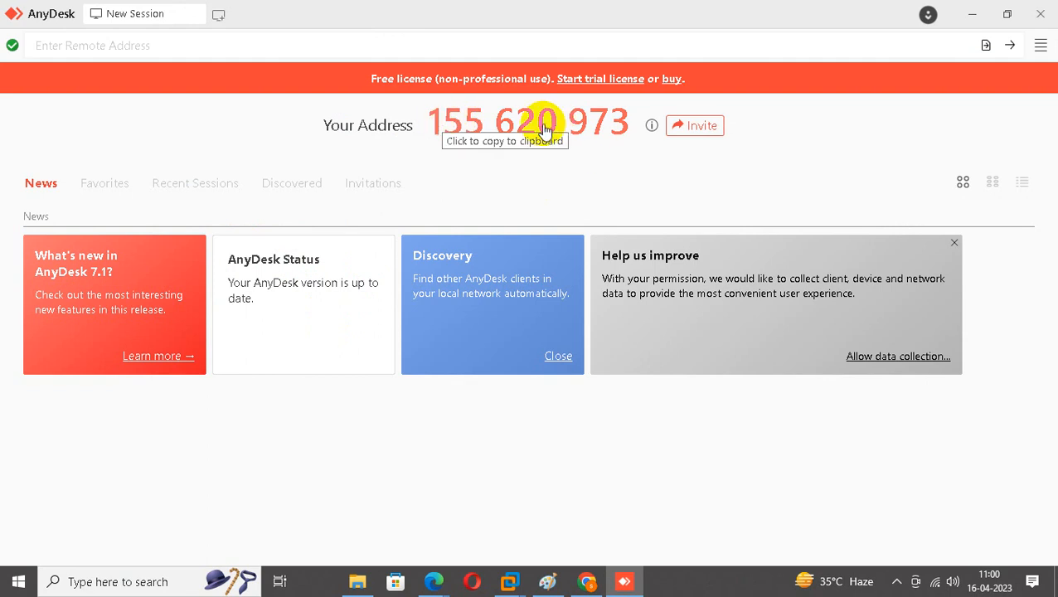
click(975, 25)
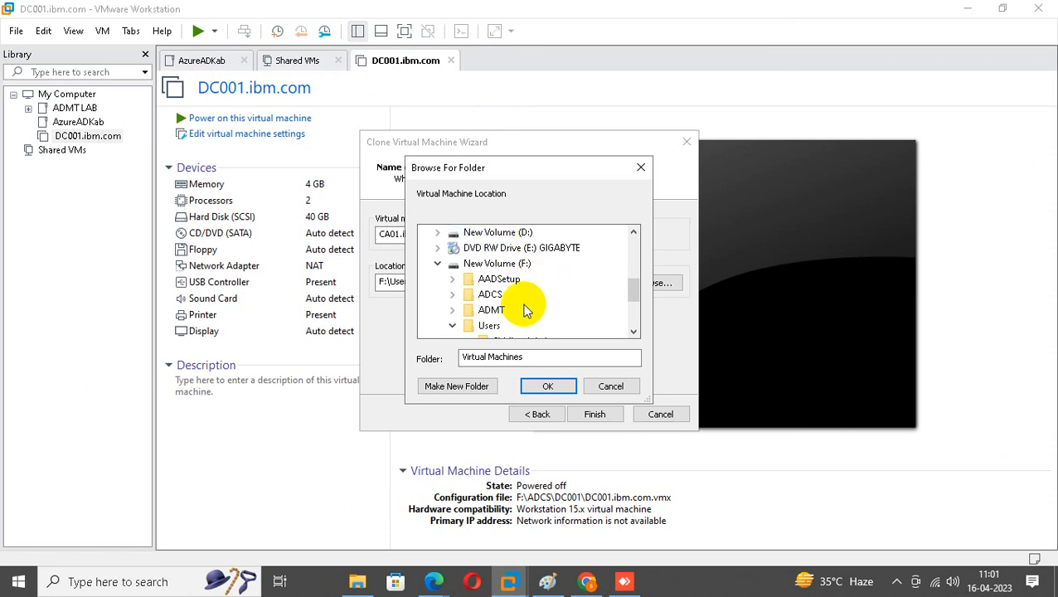
Make a new CA folder inside F:\ADCS as the clone location and finish the clone.
click(496, 294)
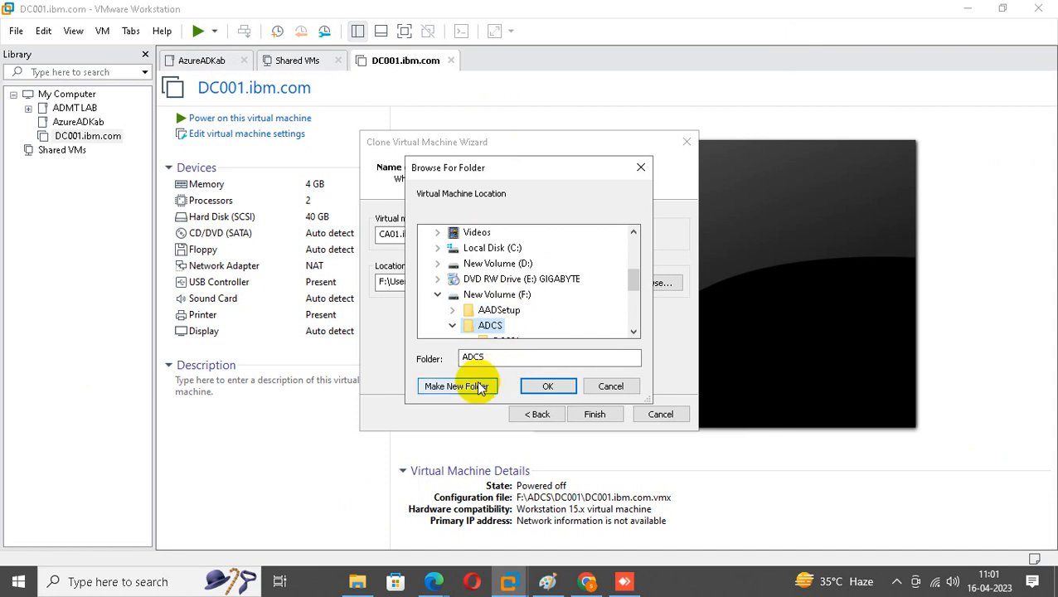
click(635, 332)
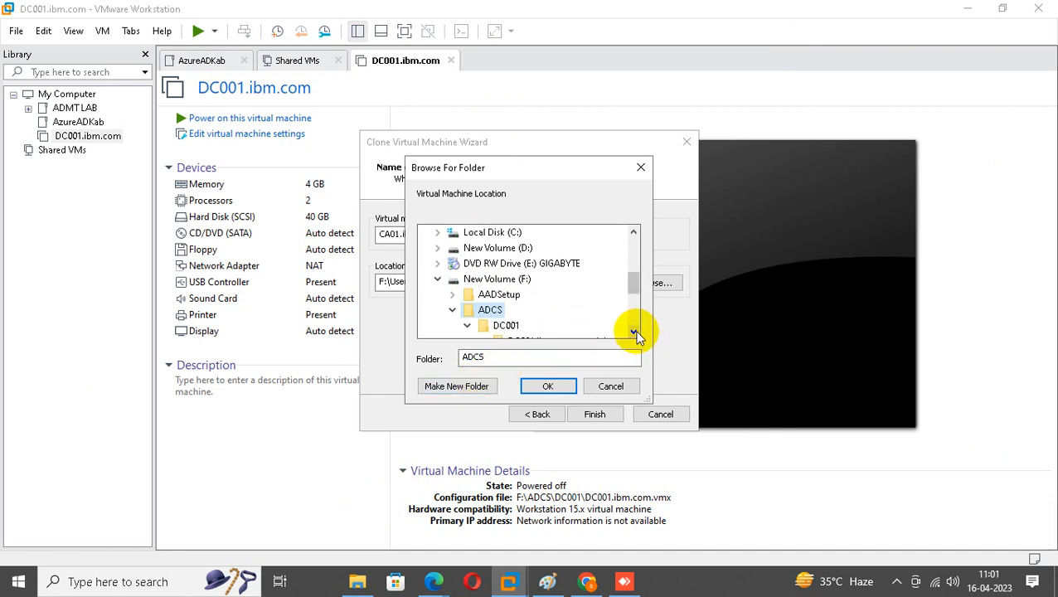
click(634, 332)
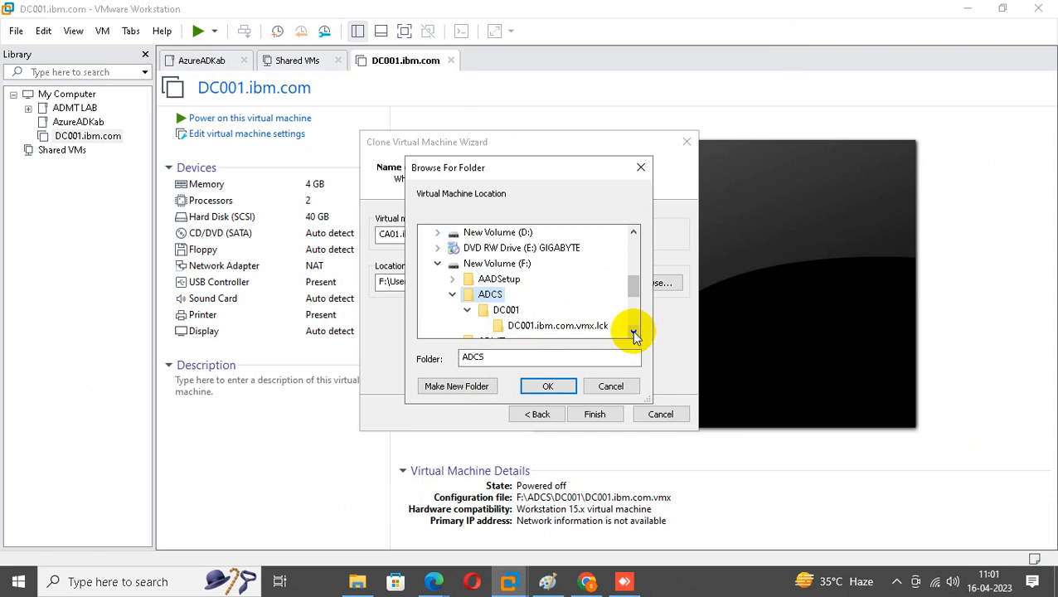
click(454, 386)
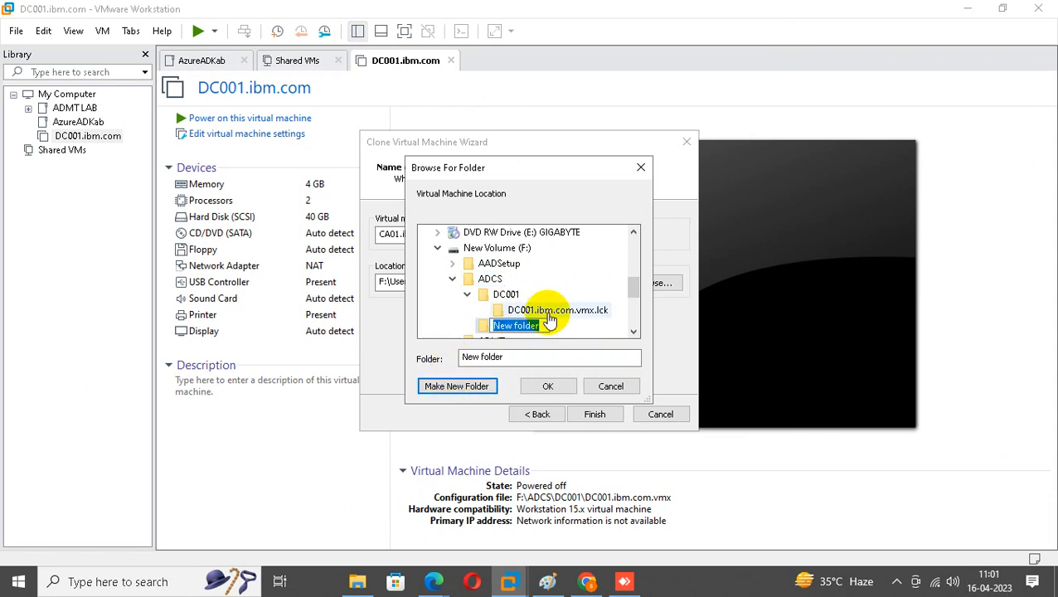
text(CA)
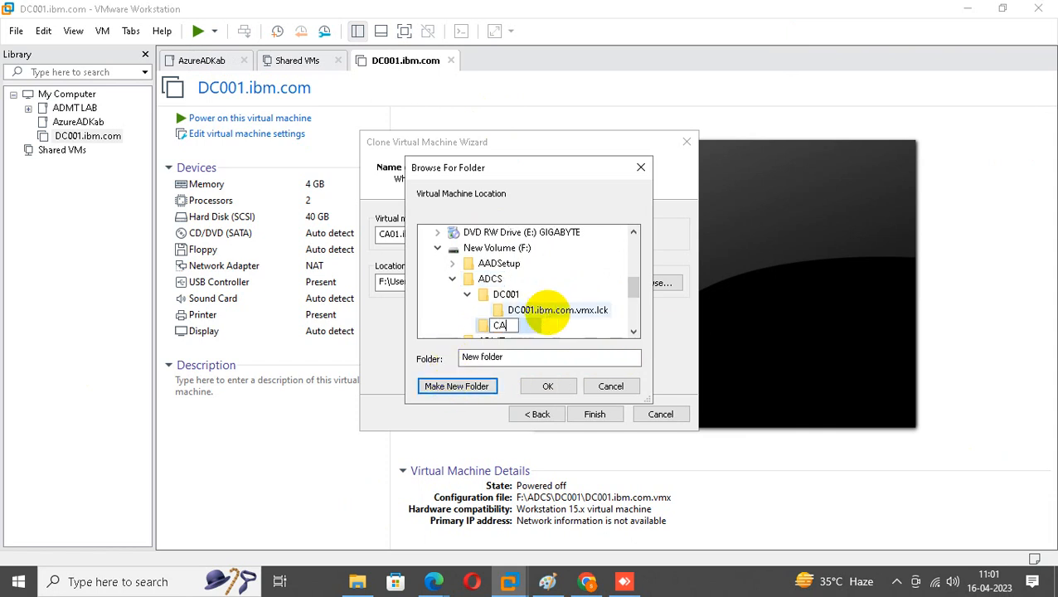
click(549, 386)
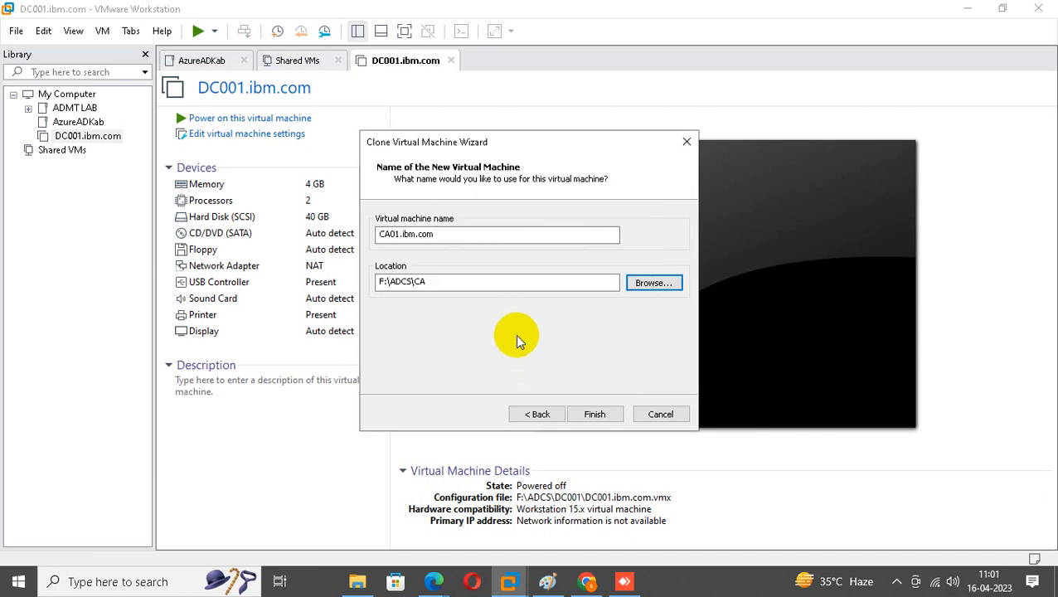
click(594, 414)
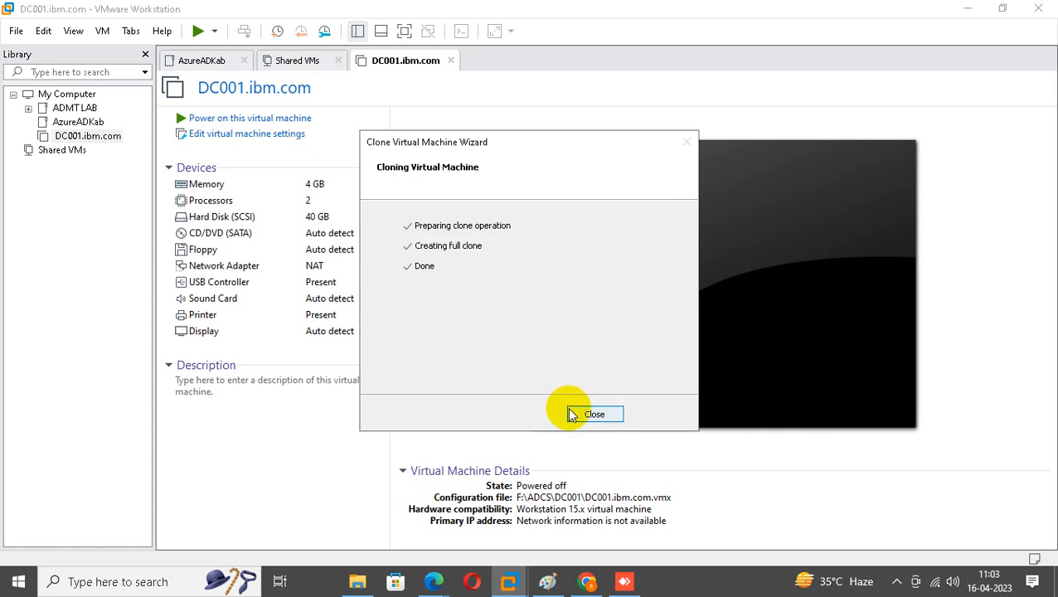
Close the completed CA01.ibm.com clone wizard and select DC001.ibm.com in the library.
click(572, 415)
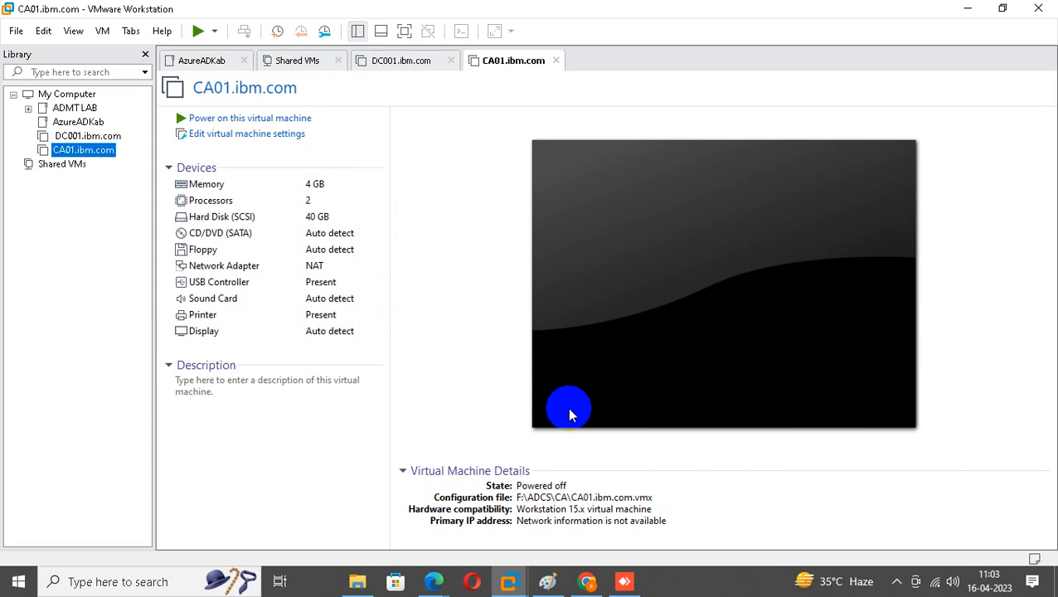
click(90, 136)
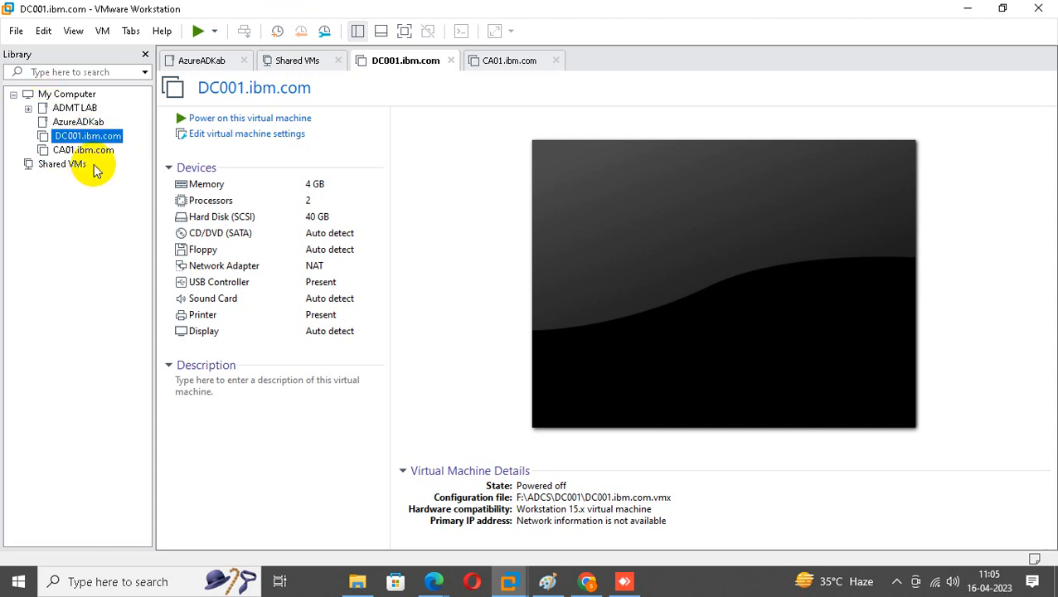
Switch CA01.ibm.com's network adapter from NAT to Custom VMnet0.
click(91, 151)
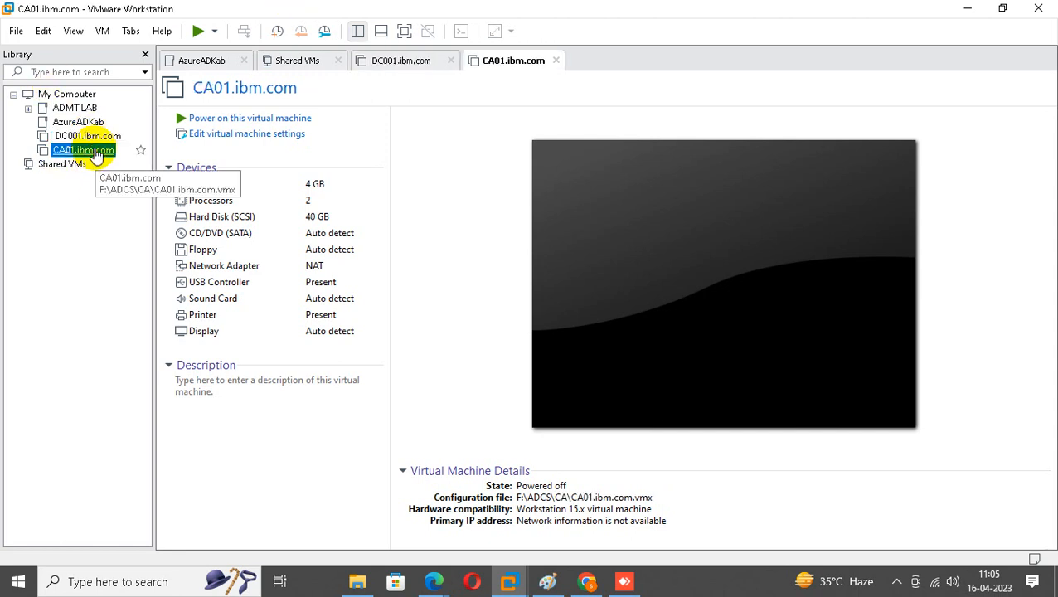
right_click(90, 149)
click(135, 433)
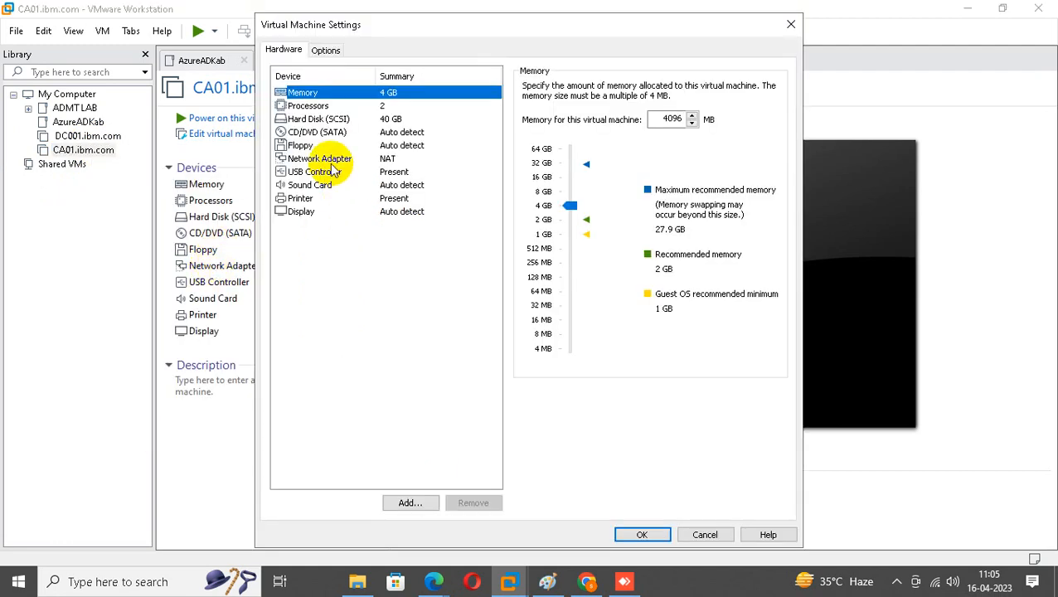
click(330, 158)
click(529, 213)
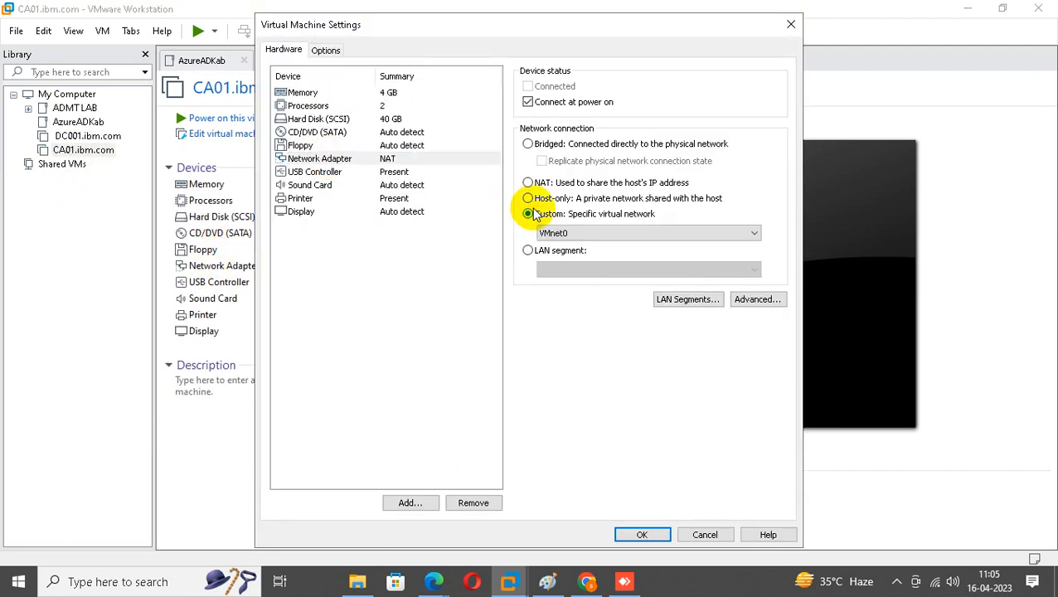
click(624, 533)
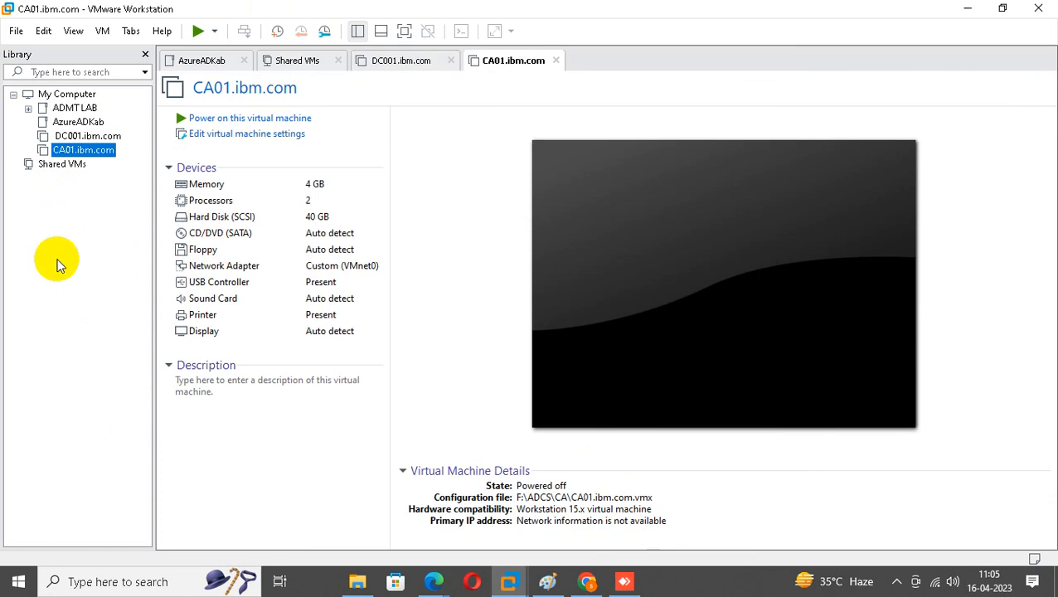
Switch DC001.ibm.com's network adapter to Custom VMnet0 as well.
right_click(83, 136)
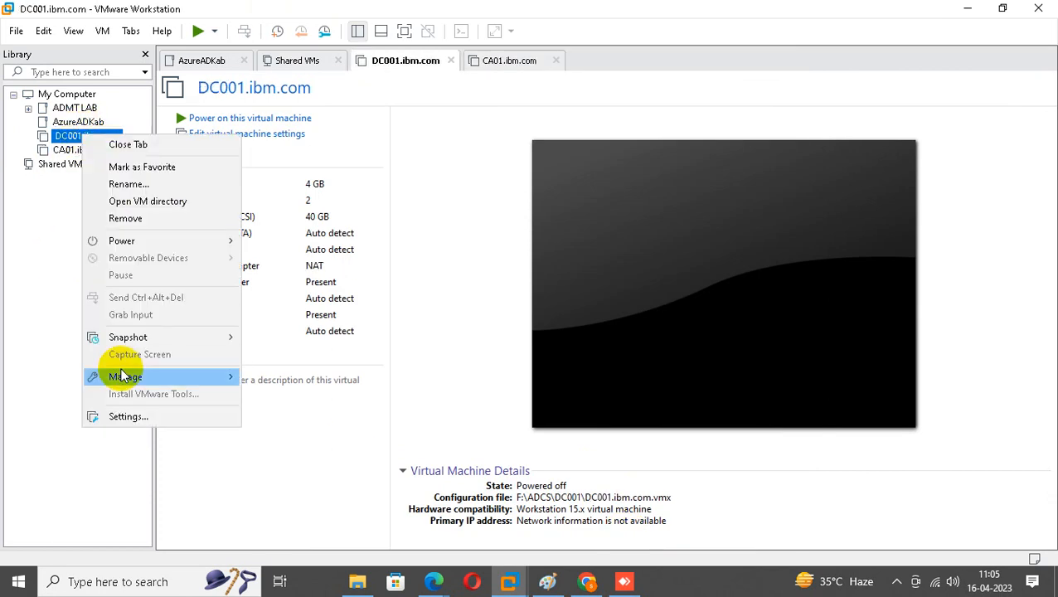
click(131, 416)
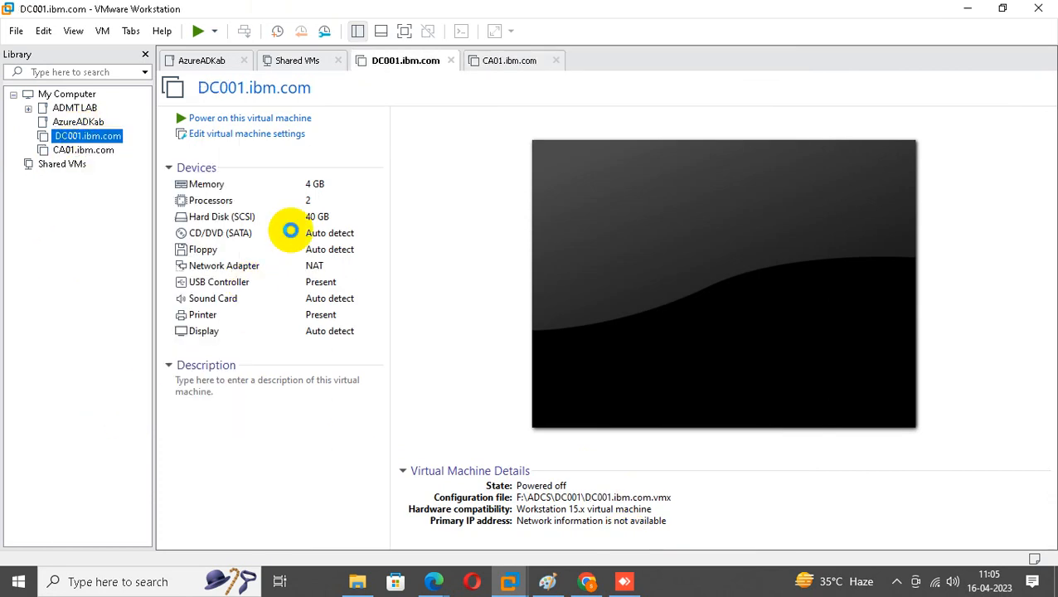
click(300, 158)
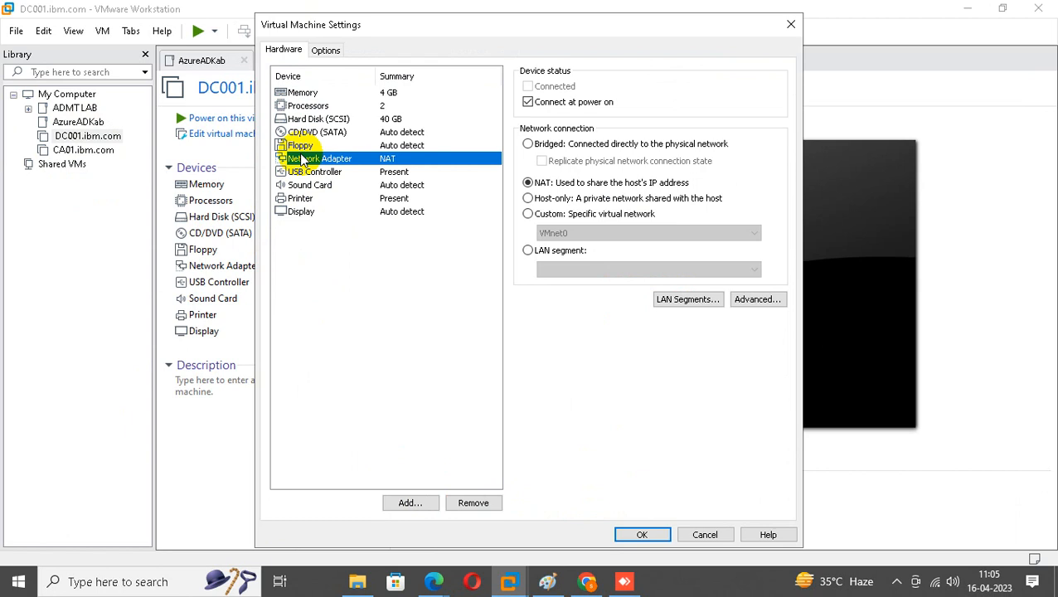
click(534, 214)
click(642, 534)
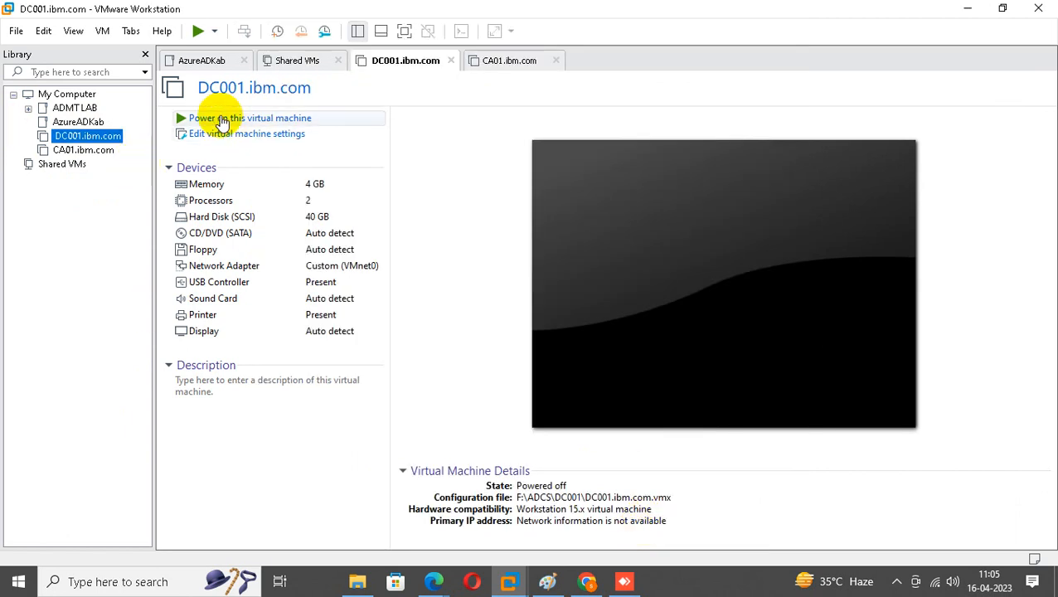
Power on DC001.ibm.com, dismiss the virtual printing warning, and select CA01.ibm.com in the Library.
click(222, 121)
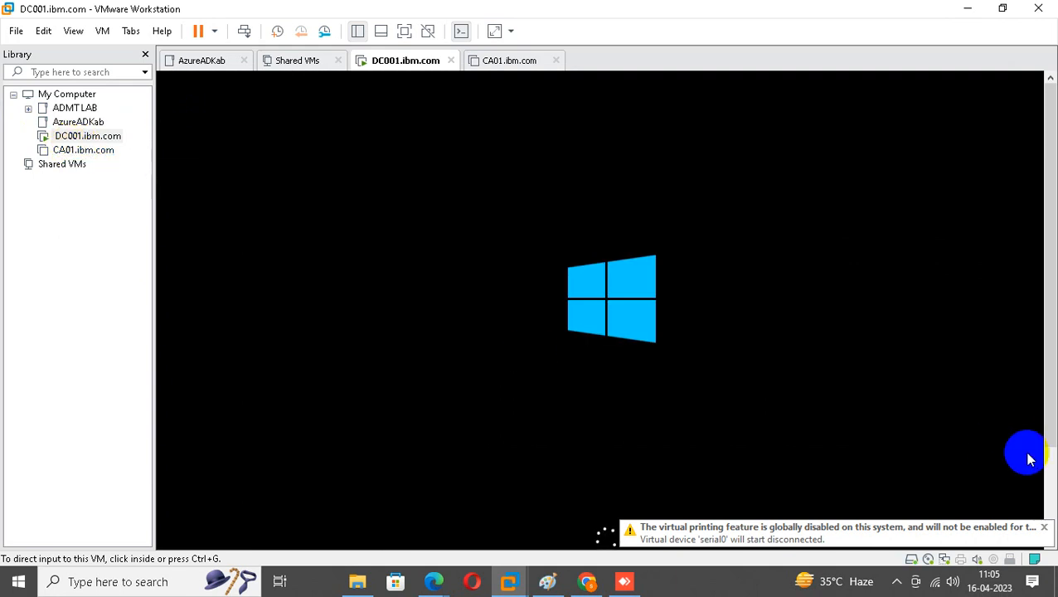
click(1045, 527)
click(73, 150)
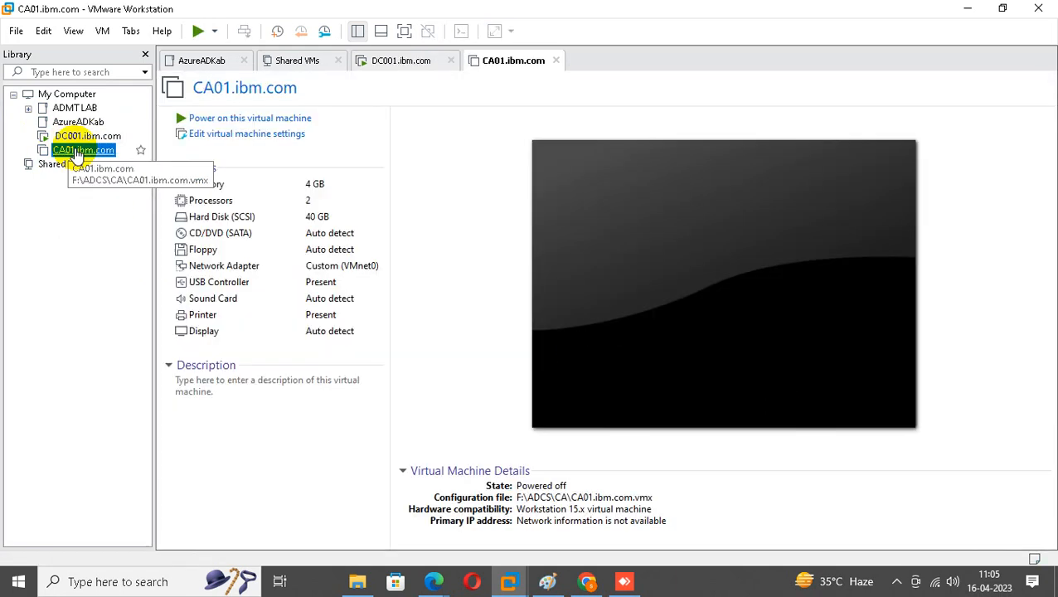
Power on CA01.ibm.com and let Windows Server boot into Server Manager.
click(180, 116)
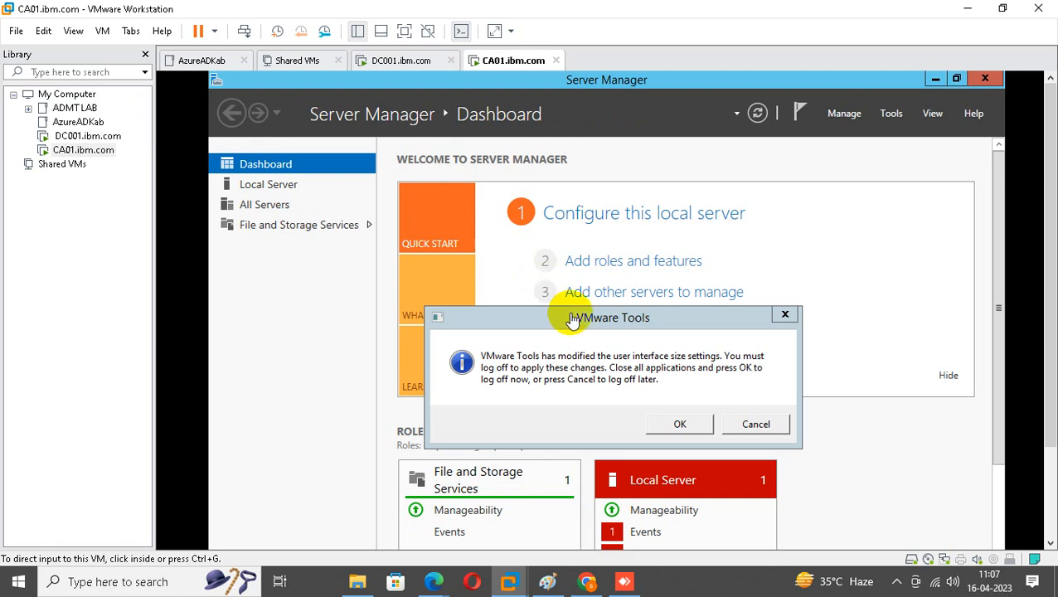
Accept CA01's sign-out, switch to DC001.ibm.com, dismiss its VMware Tools notice, and open its Settings.
click(699, 425)
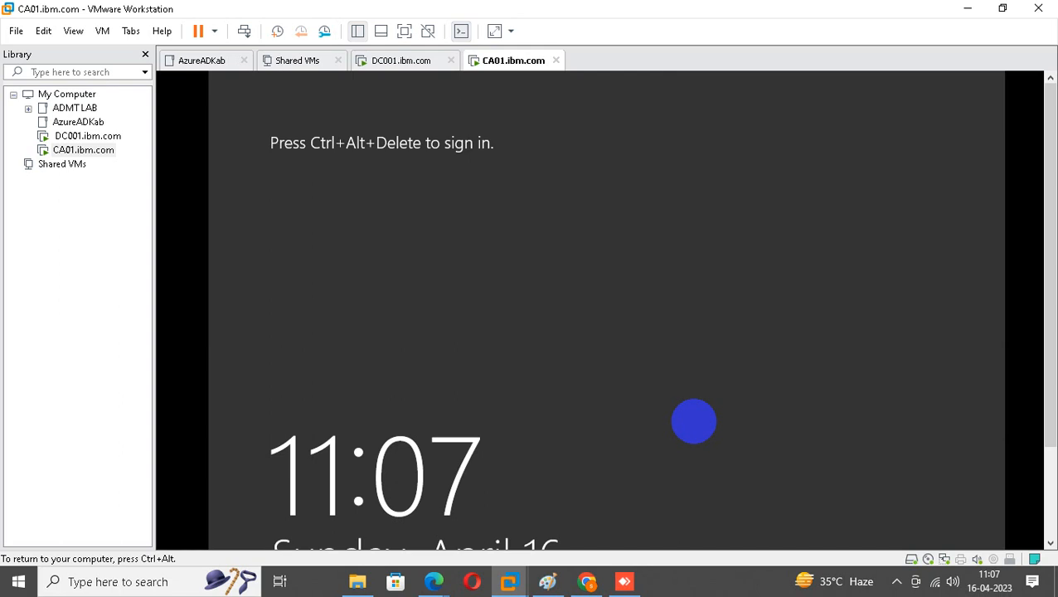
click(83, 136)
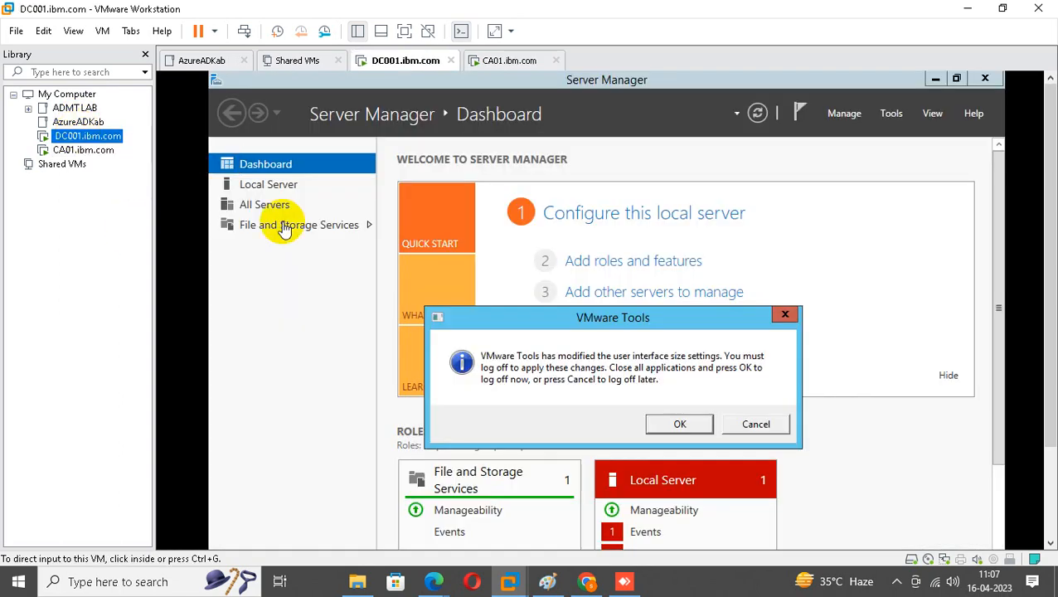
click(787, 317)
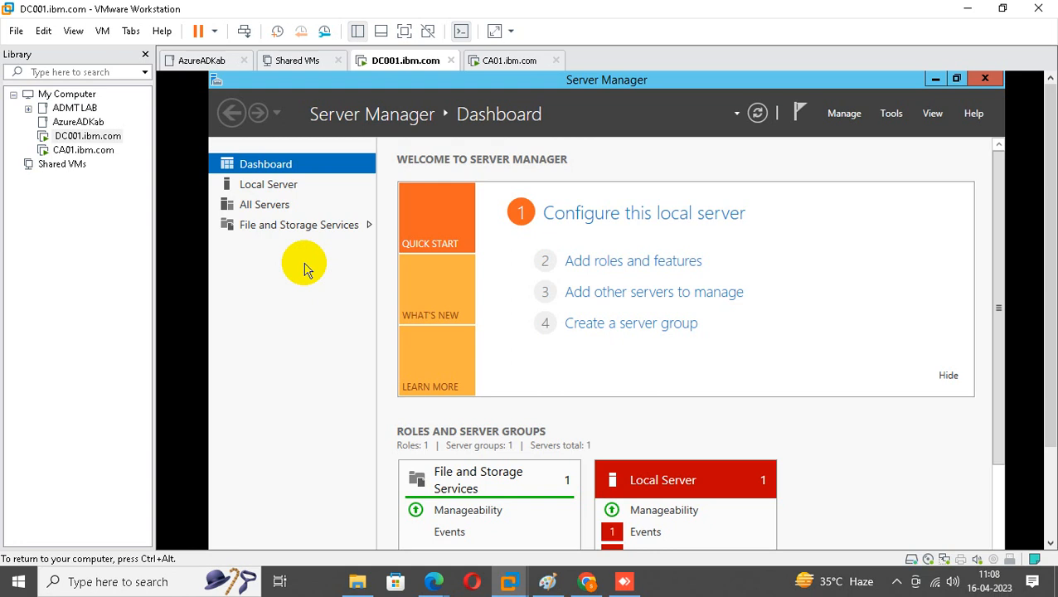
right_click(87, 136)
click(116, 418)
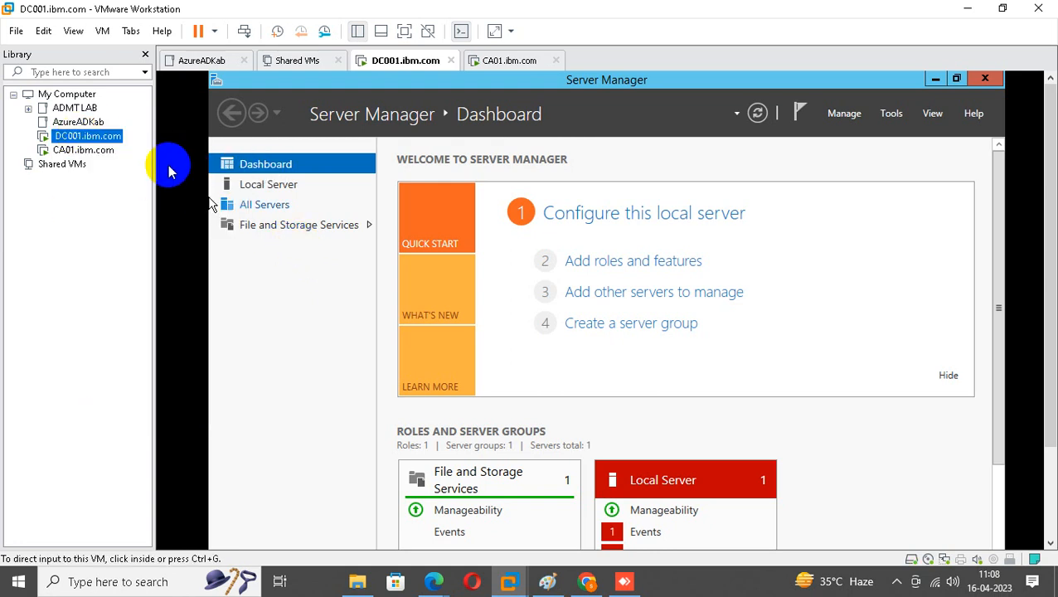
click(338, 147)
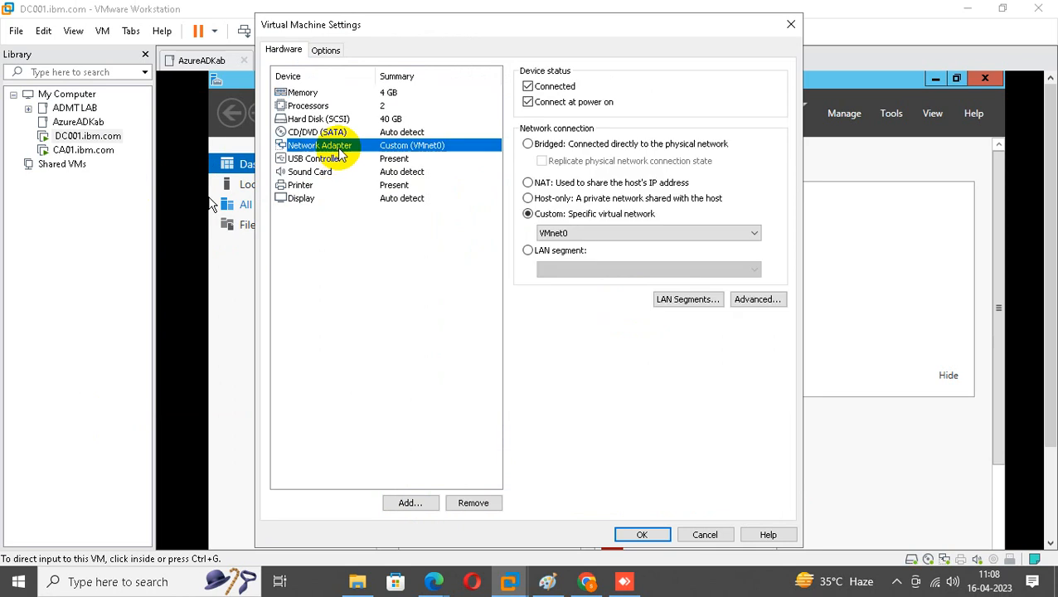
click(638, 535)
right_click(72, 137)
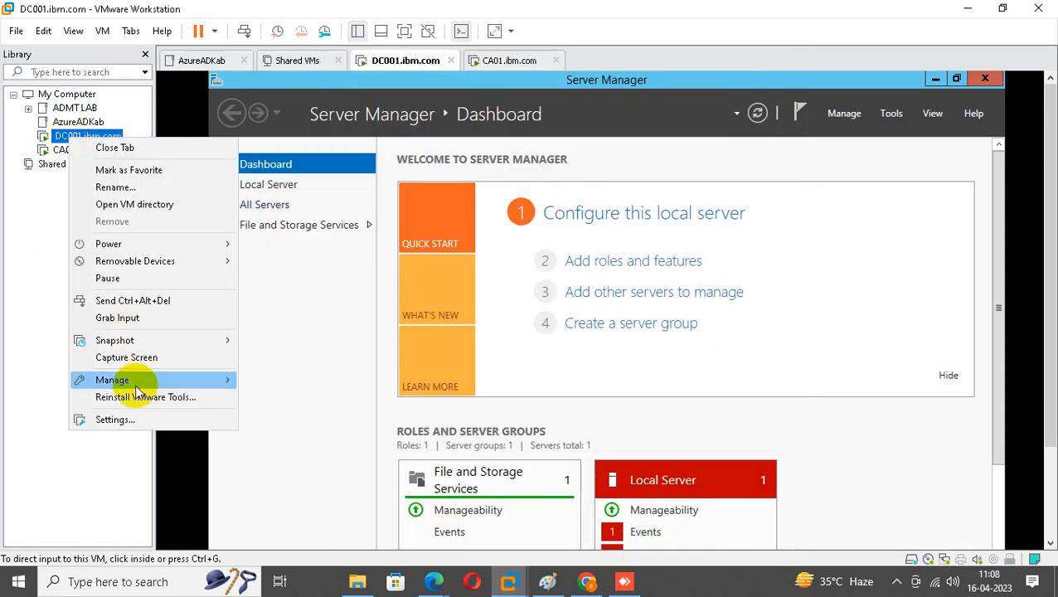
click(125, 421)
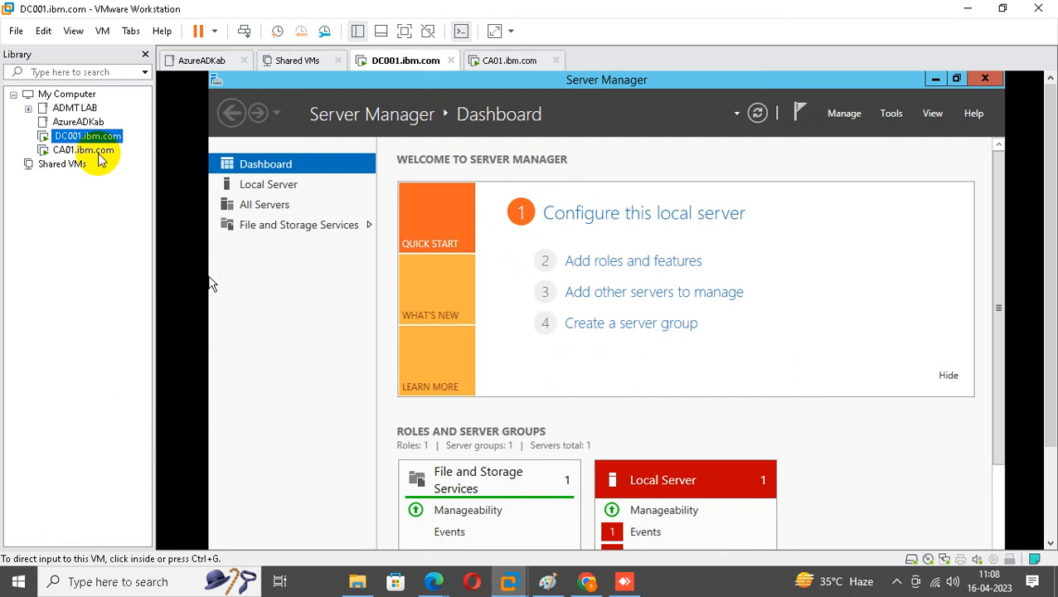
click(791, 24)
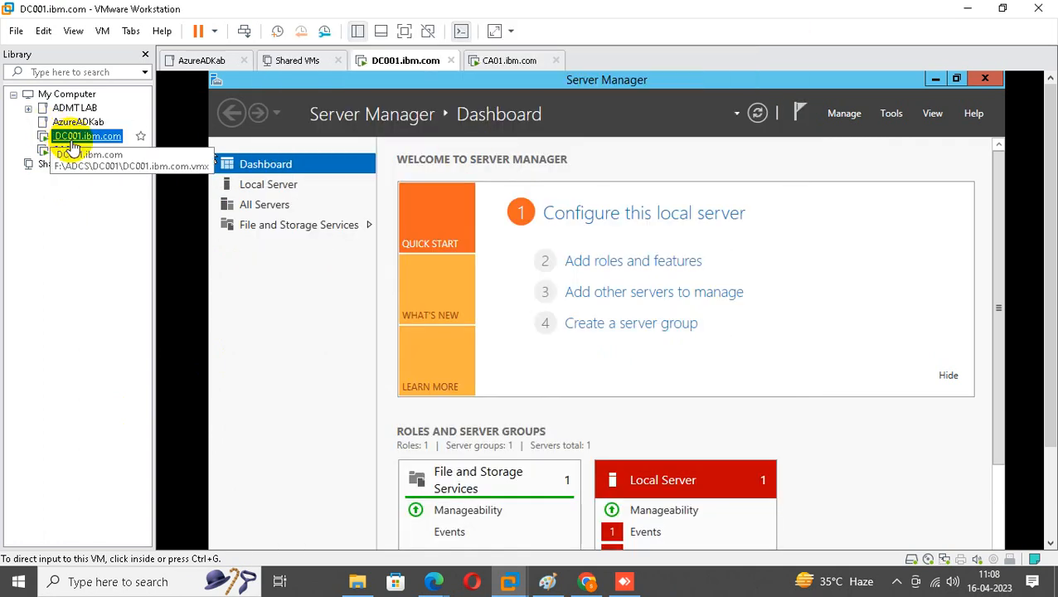
right_click(72, 138)
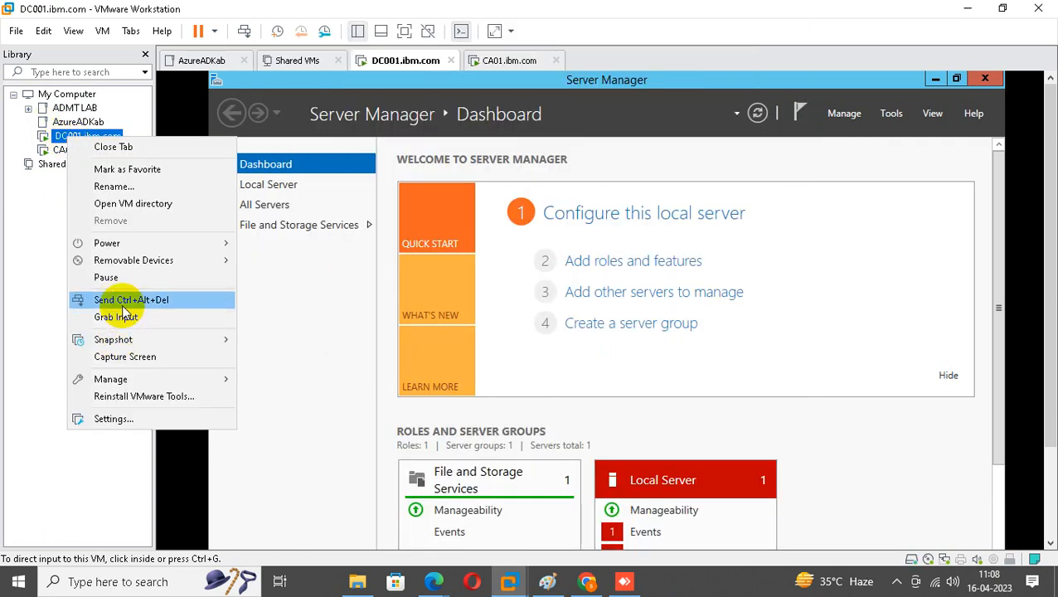
click(117, 300)
click(522, 333)
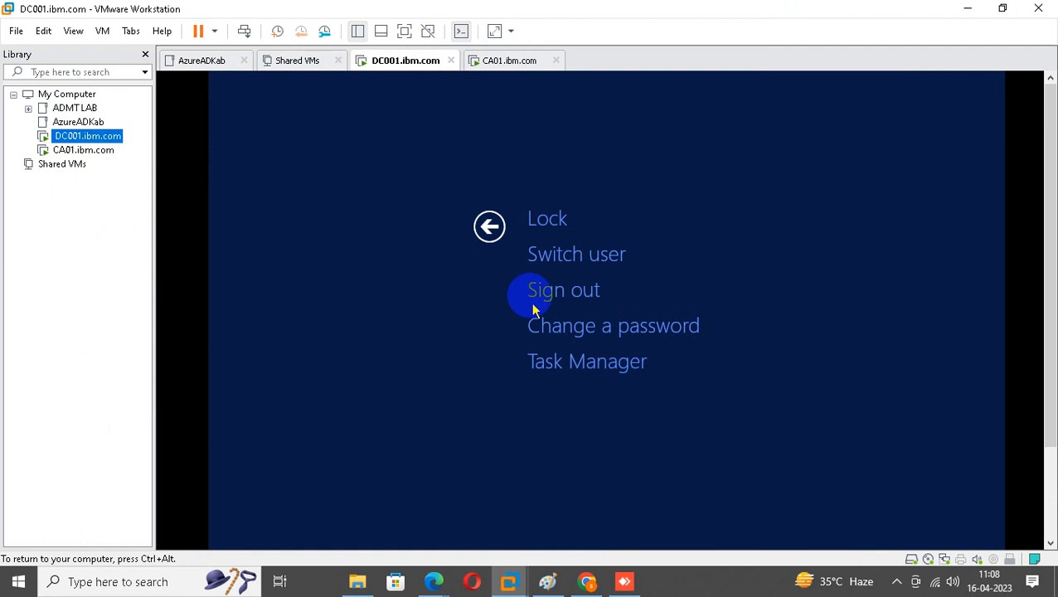
key(Escape)
right_click(89, 136)
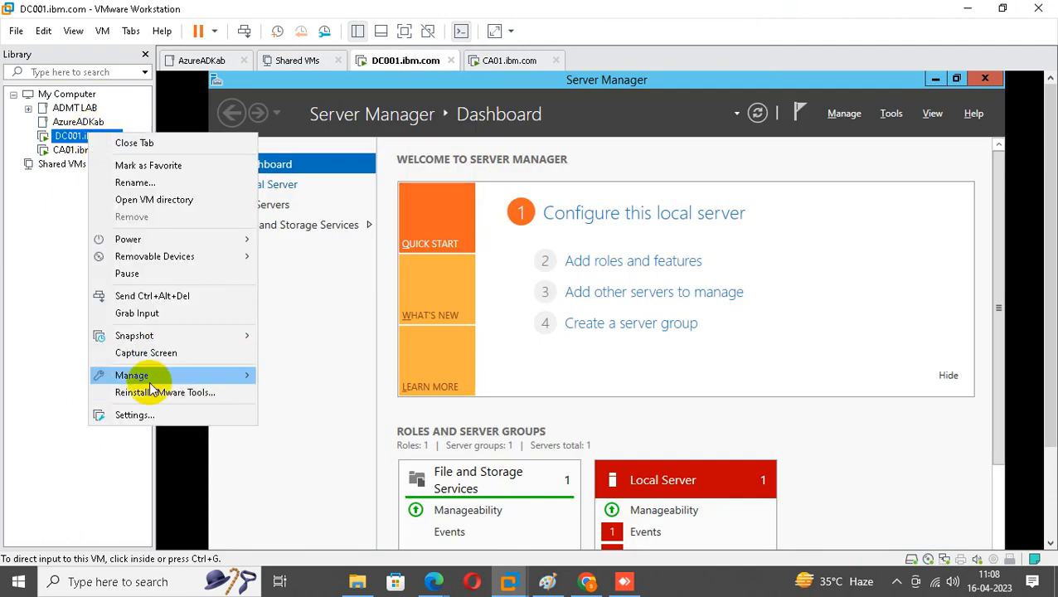
mouse_move(151, 381)
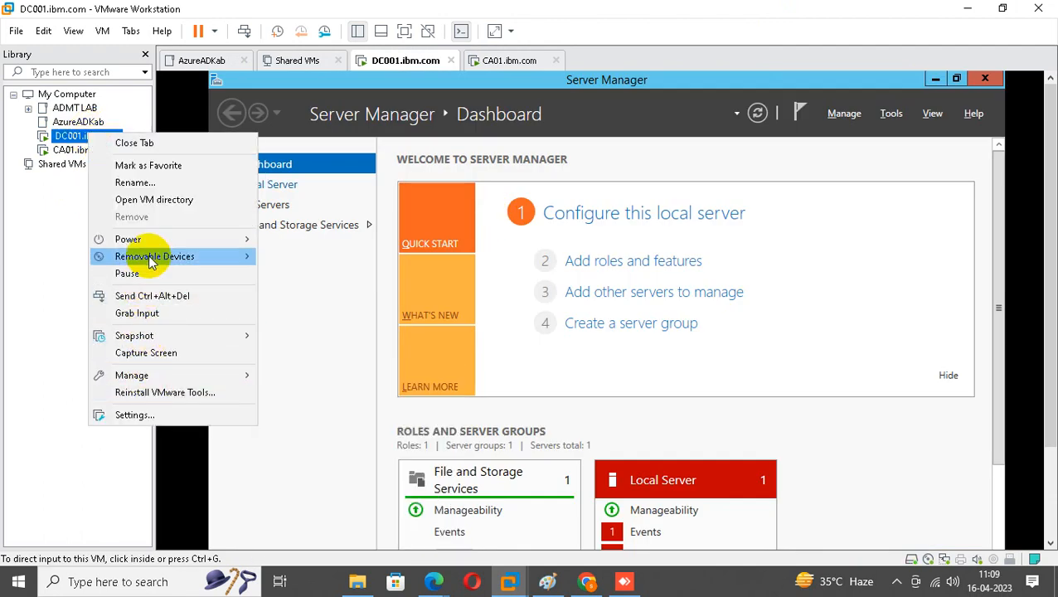
click(140, 184)
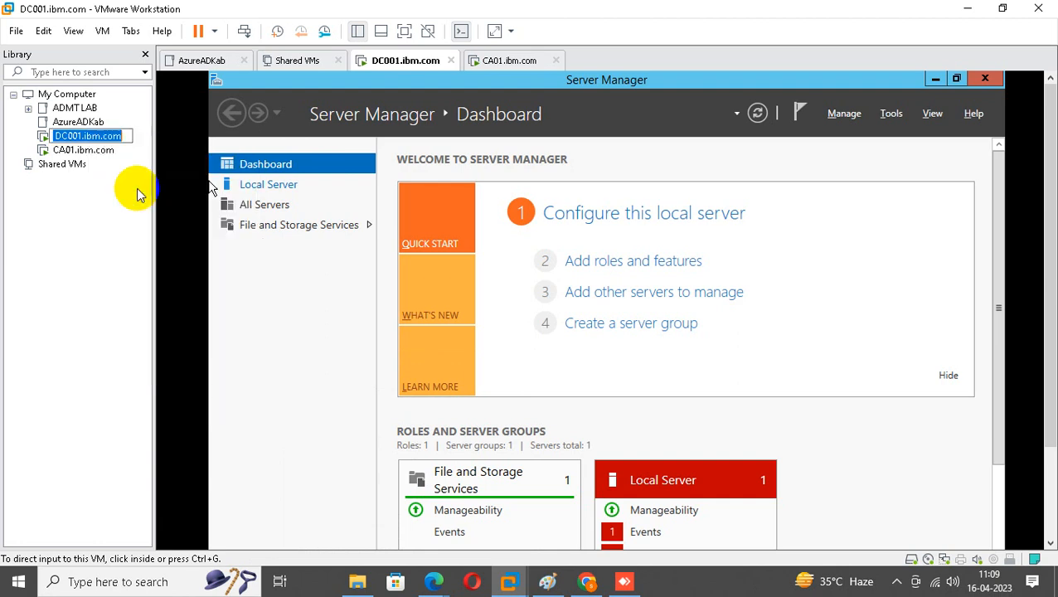
click(54, 135)
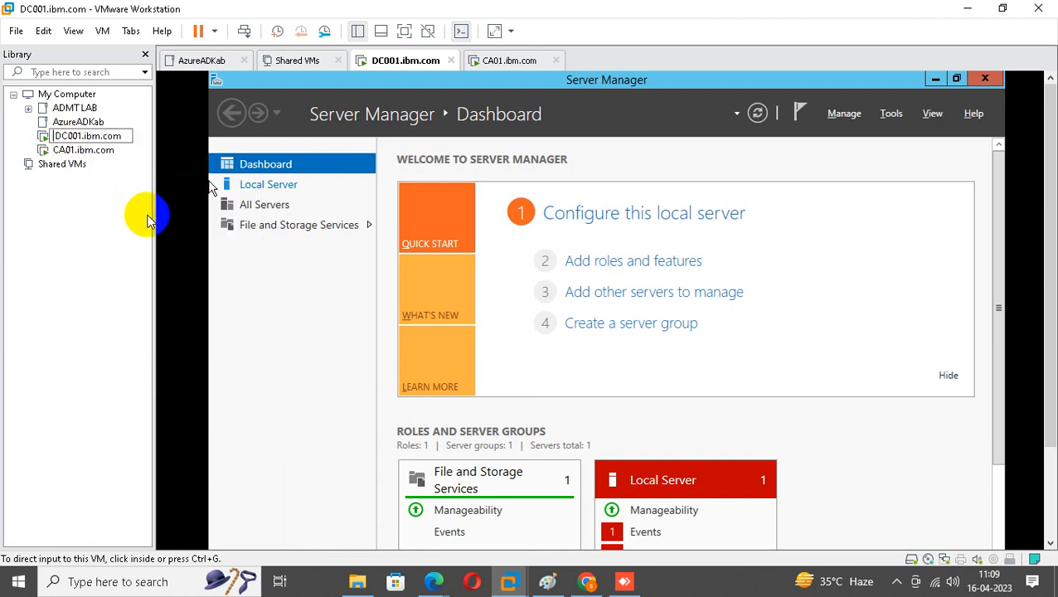
key(BackSpace)
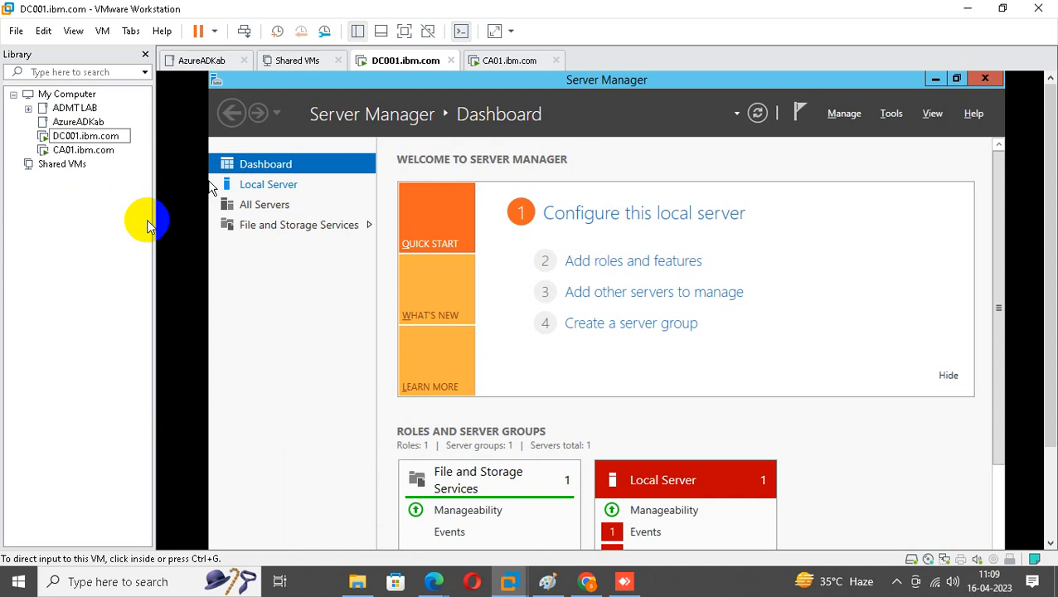
key(Return)
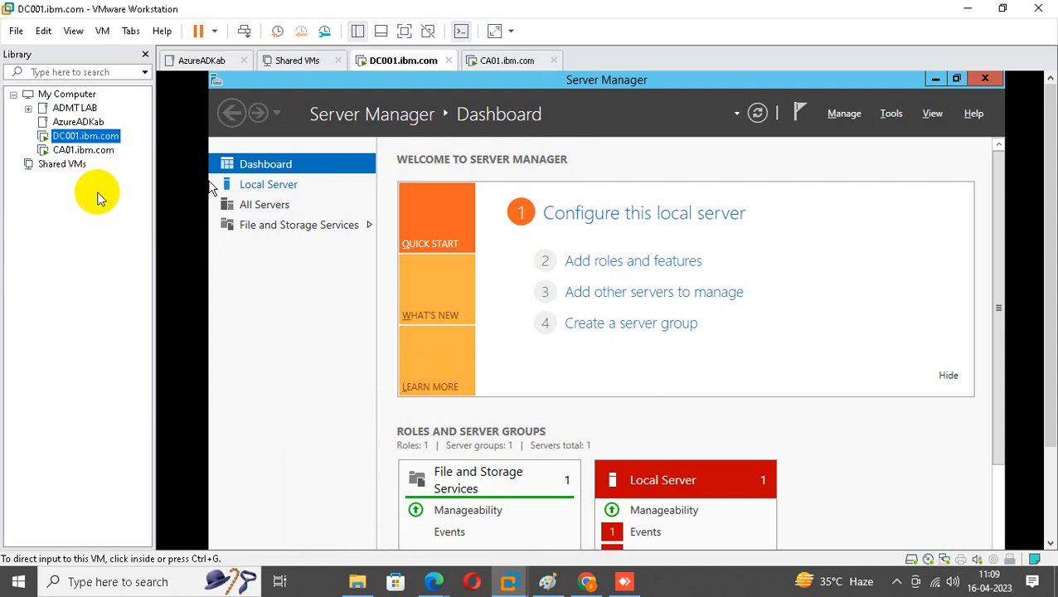
click(83, 152)
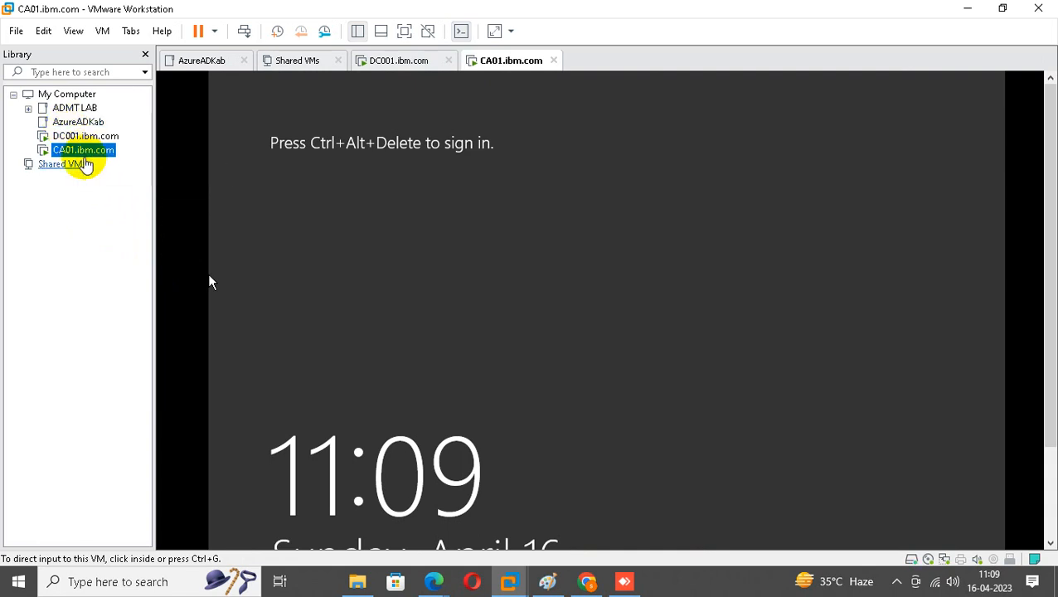
click(76, 137)
click(253, 246)
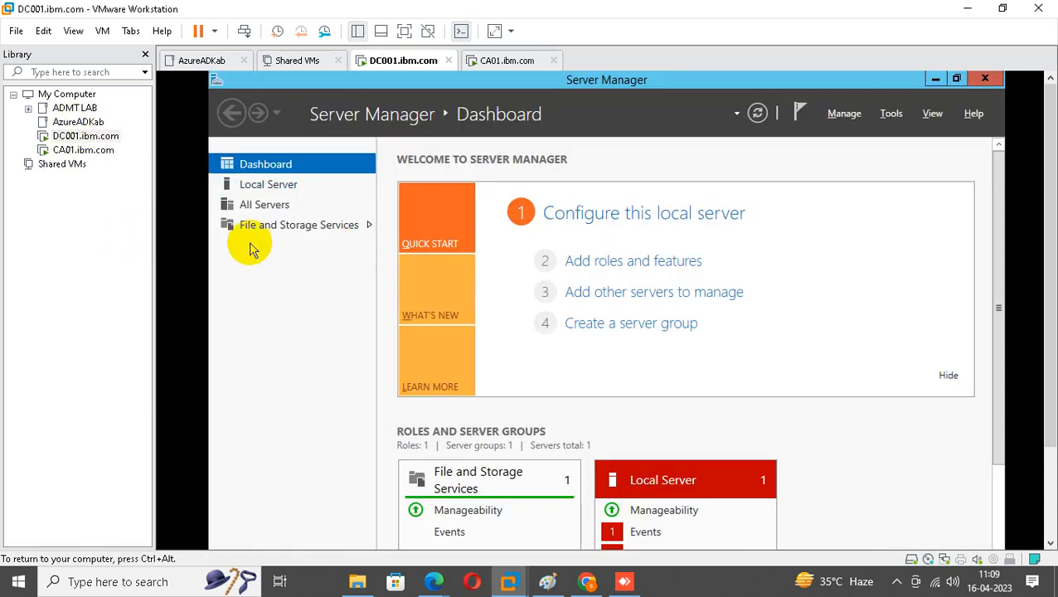
Close Server Manager on DC001 and cancel the Shutdown Event Tracker.
click(987, 79)
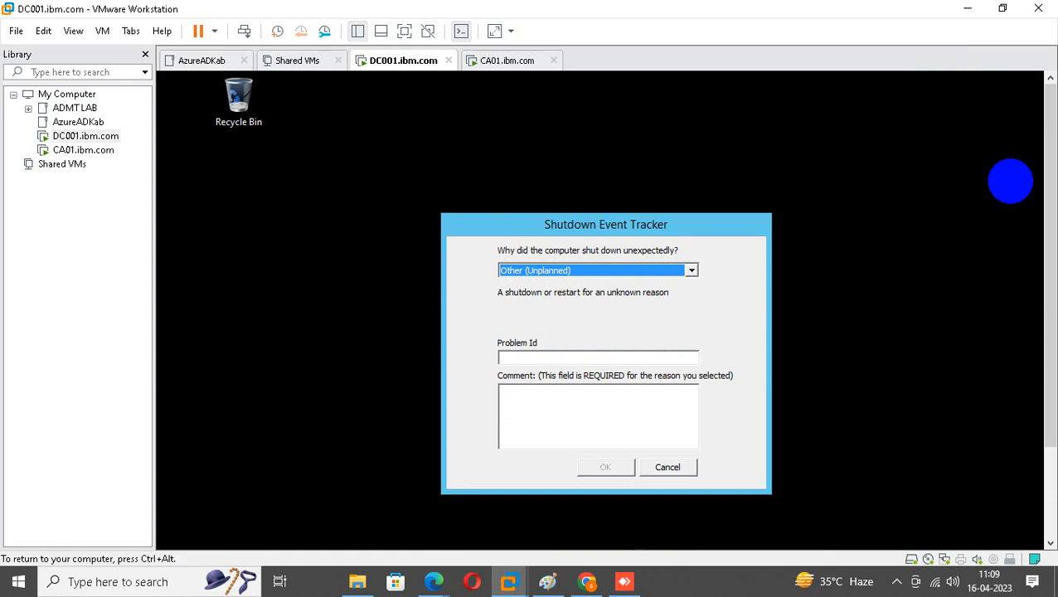
click(668, 466)
click(1038, 316)
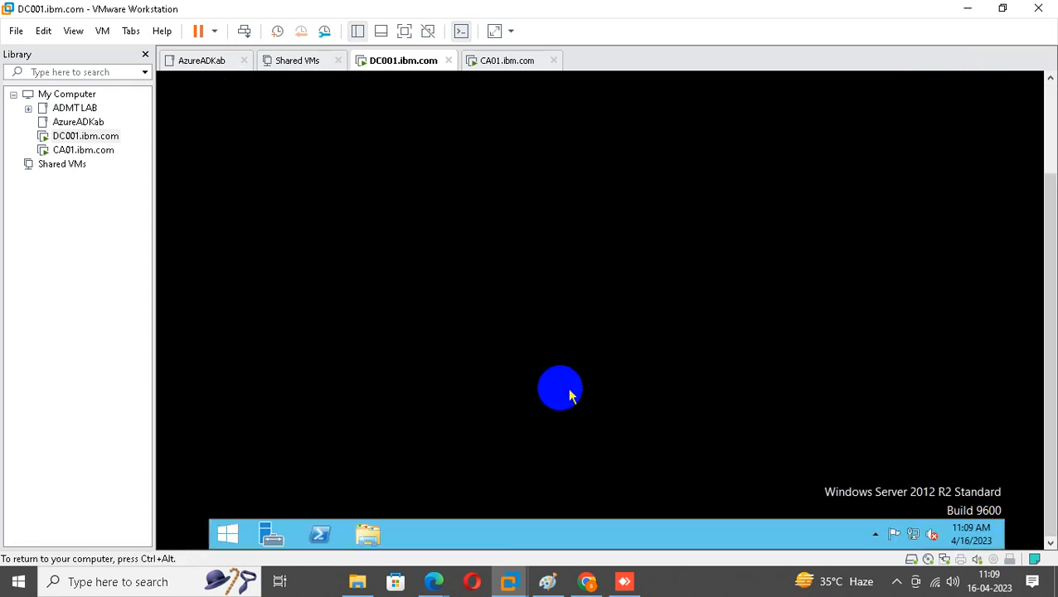
Run Sysprep from the sysprep folder with Generalize and Reboot, then bring the Meet browser forward.
right_click(222, 541)
click(262, 489)
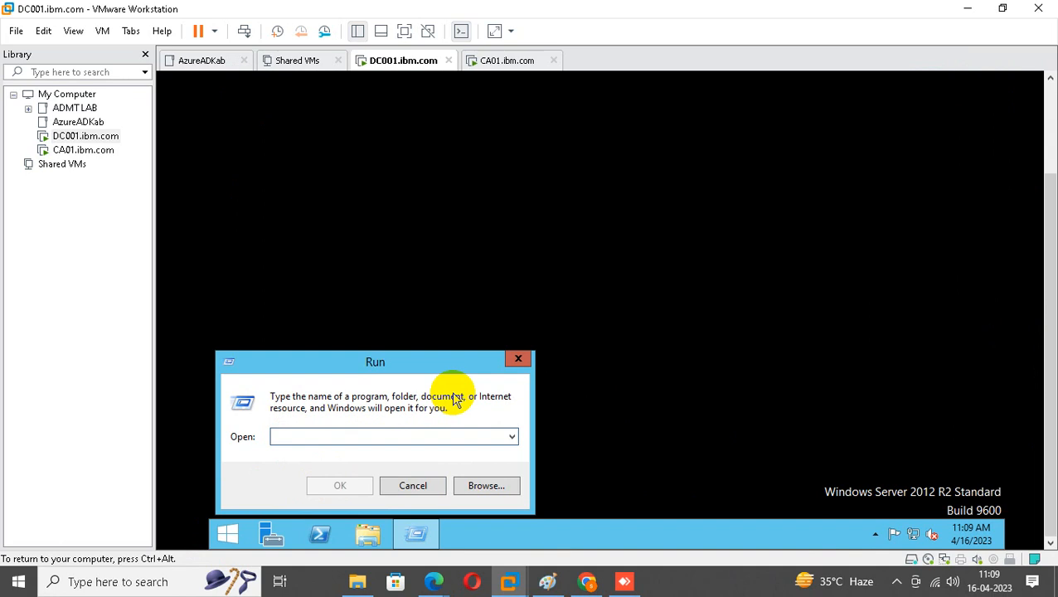
text(sysprep)
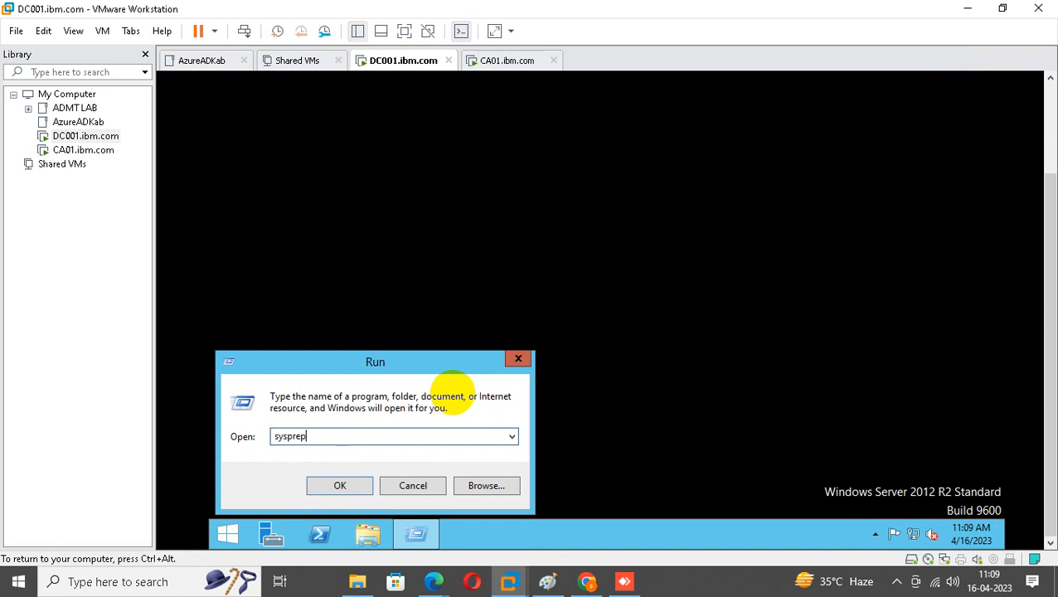
key(Return)
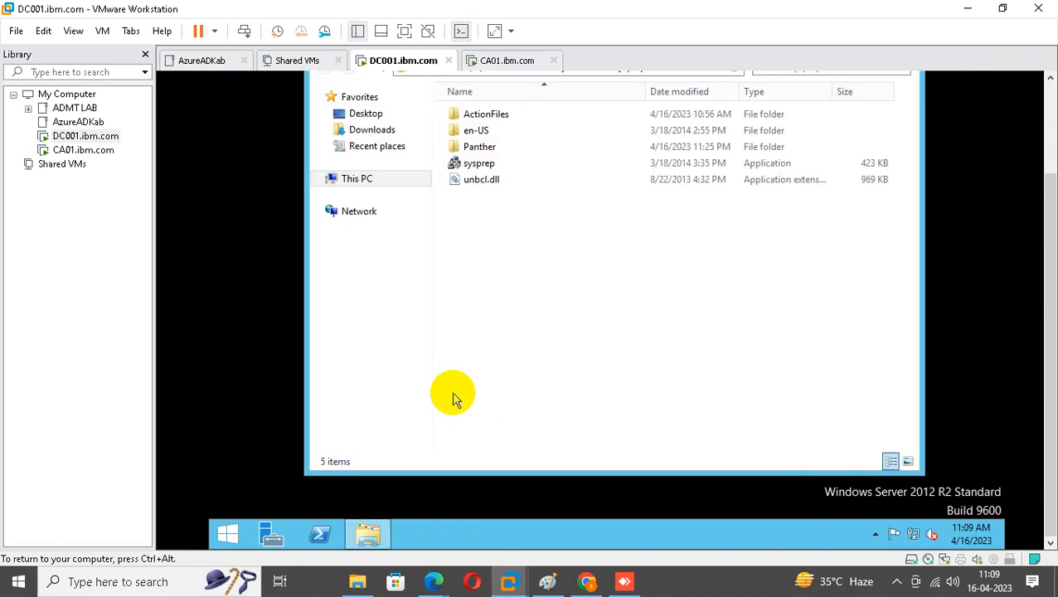
double_click(485, 163)
click(509, 235)
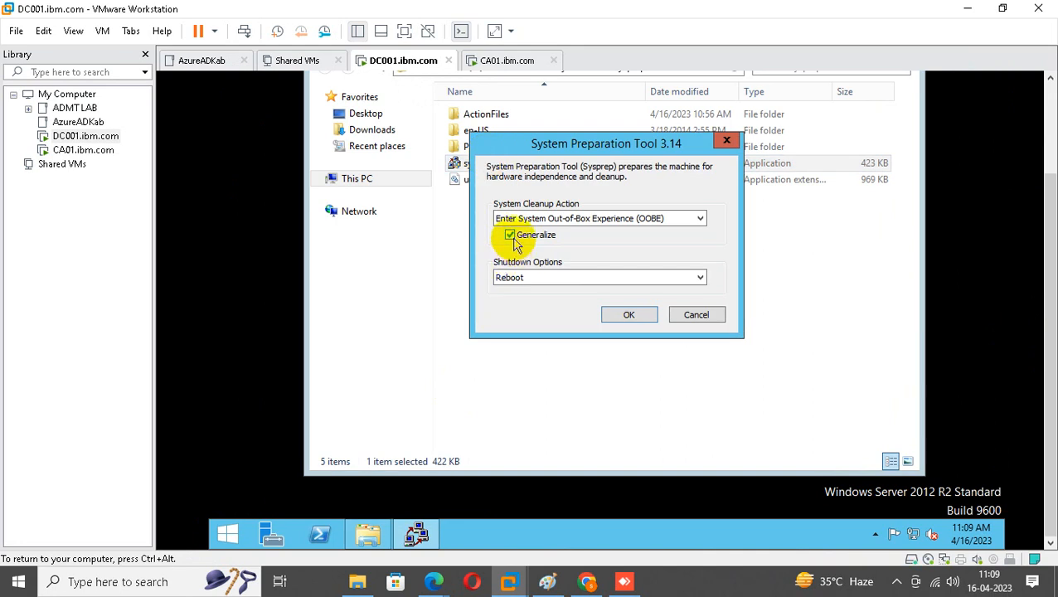
click(628, 314)
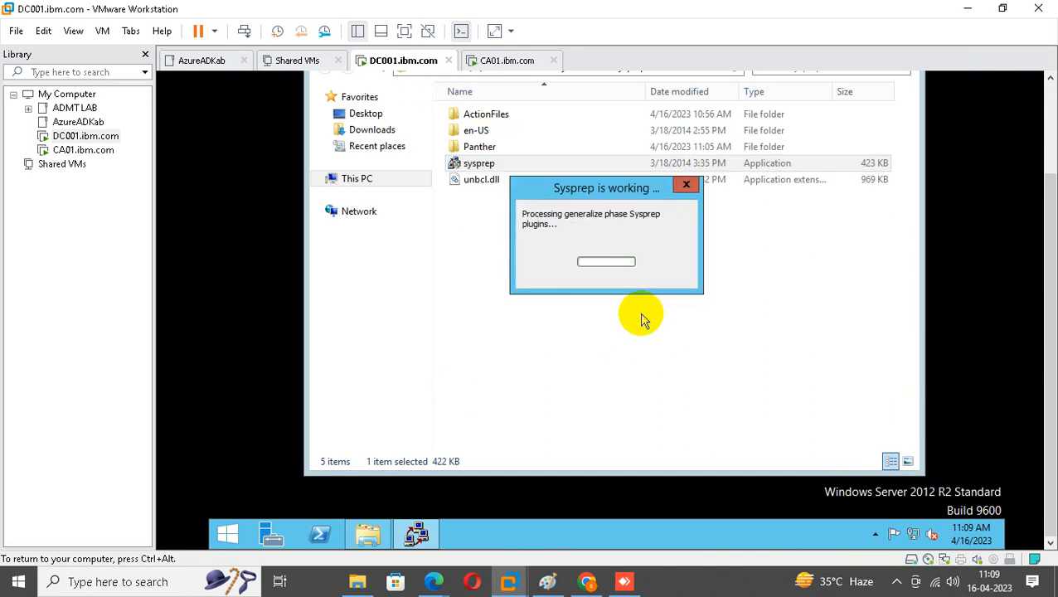
mouse_move(427, 577)
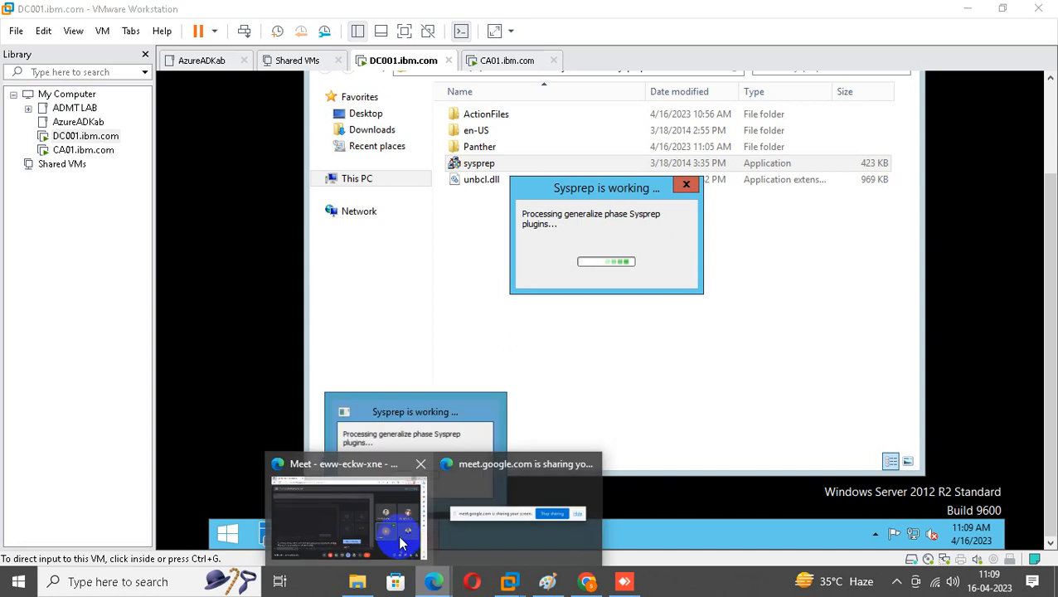
click(401, 544)
Open WhatsApp Web in a new tab and view the SERVER TECHNOLOGY group's info.
click(237, 12)
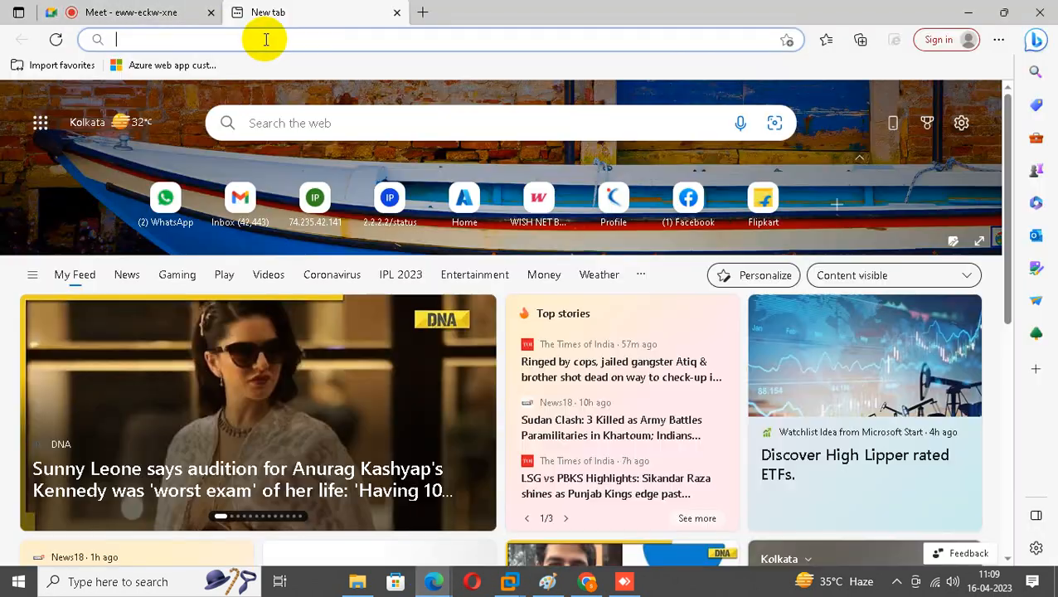
click(168, 199)
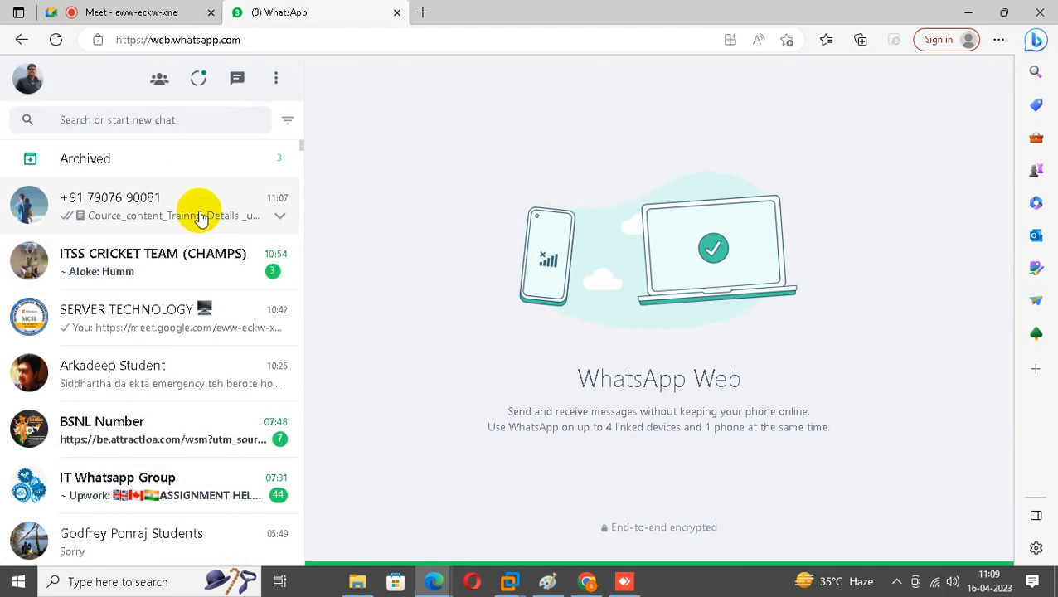
click(157, 307)
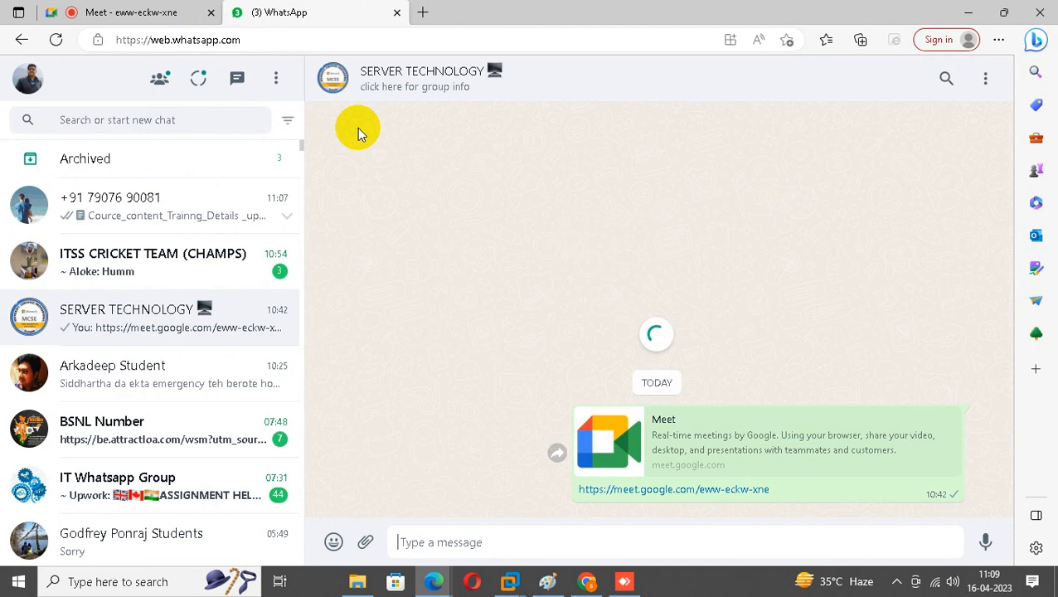
click(428, 83)
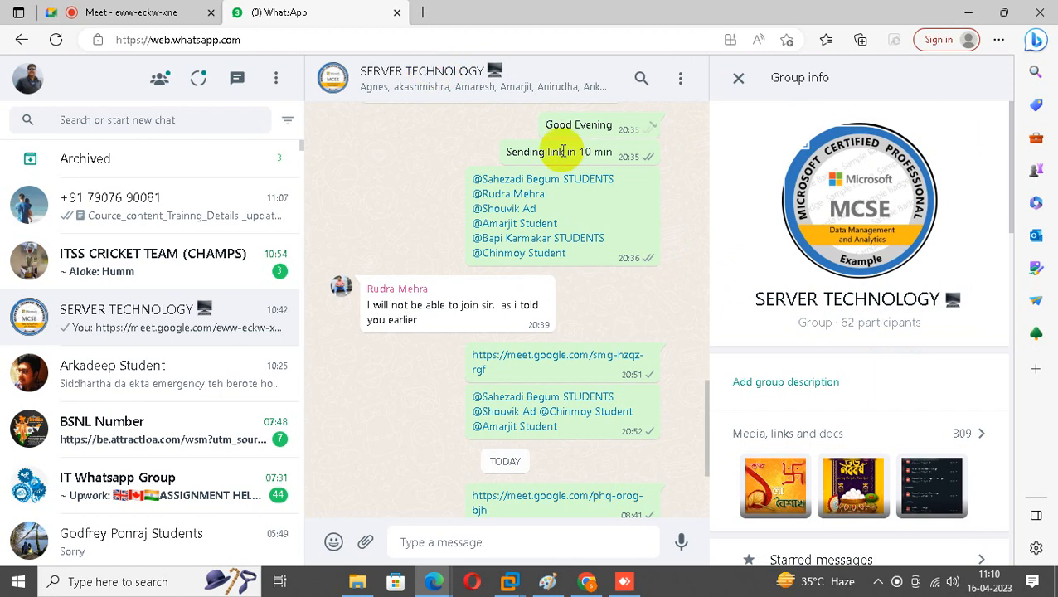
Reopen the group info, scroll to the participants list, then return to the Google Meet tab.
click(740, 78)
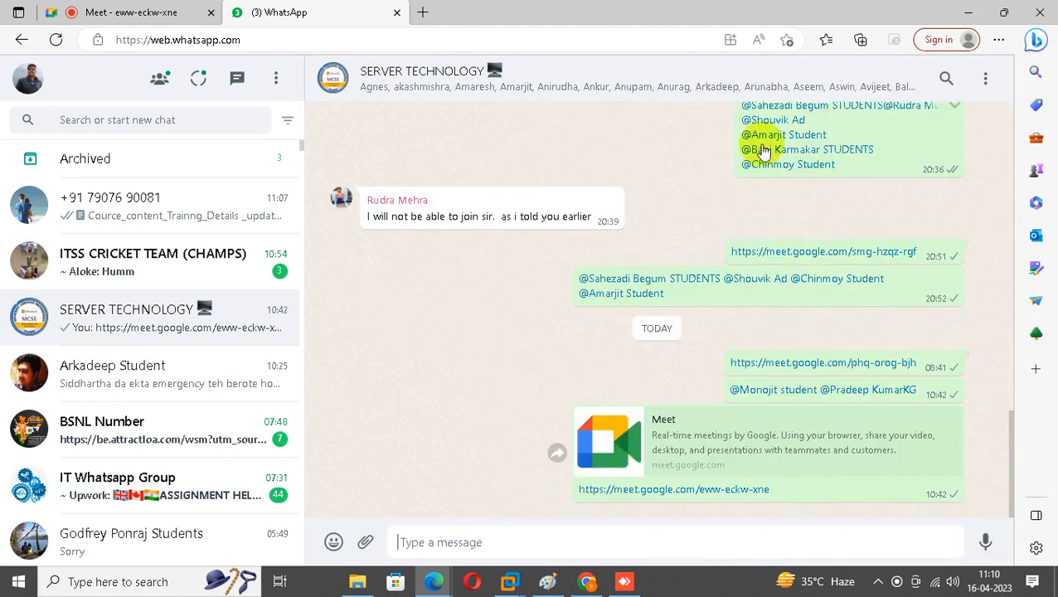
click(651, 83)
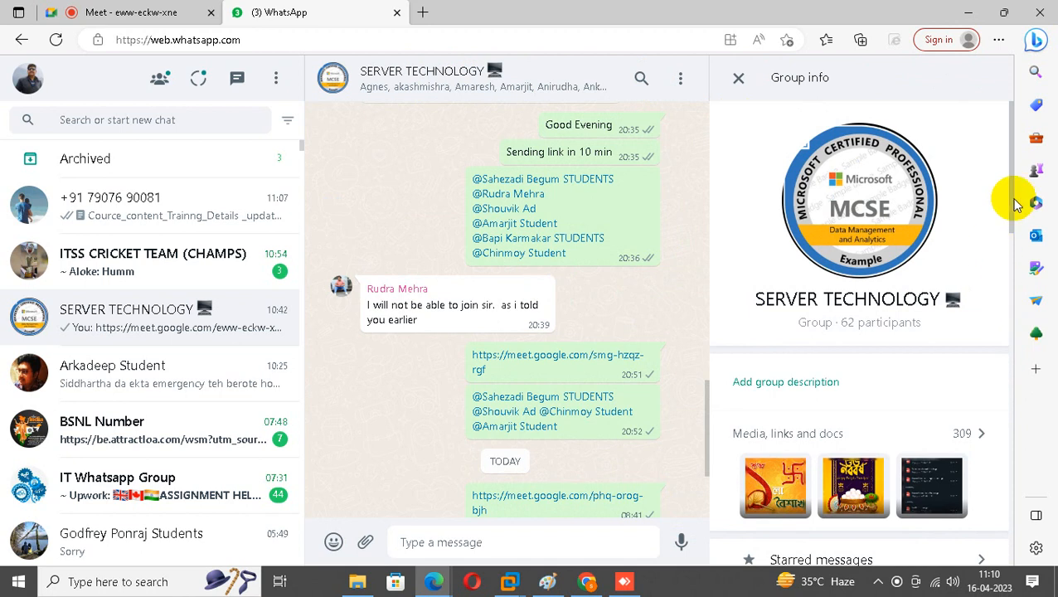
drag(1014, 201, 1033, 515)
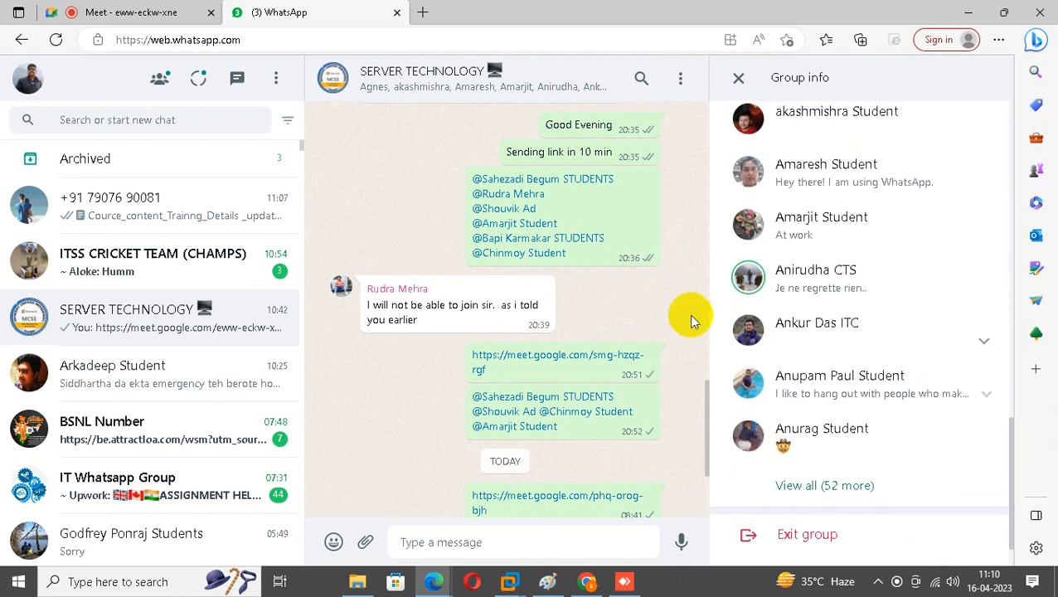
click(109, 11)
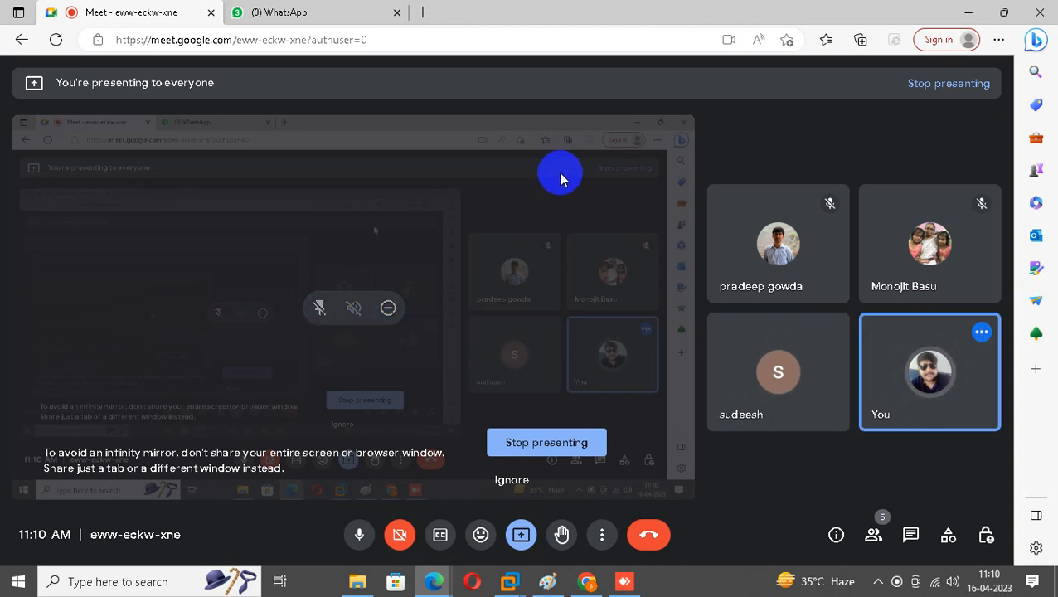
Minimize Edge and AnyDesk to reveal DC001's post-Sysprep setup screen in VMware Workstation.
click(969, 15)
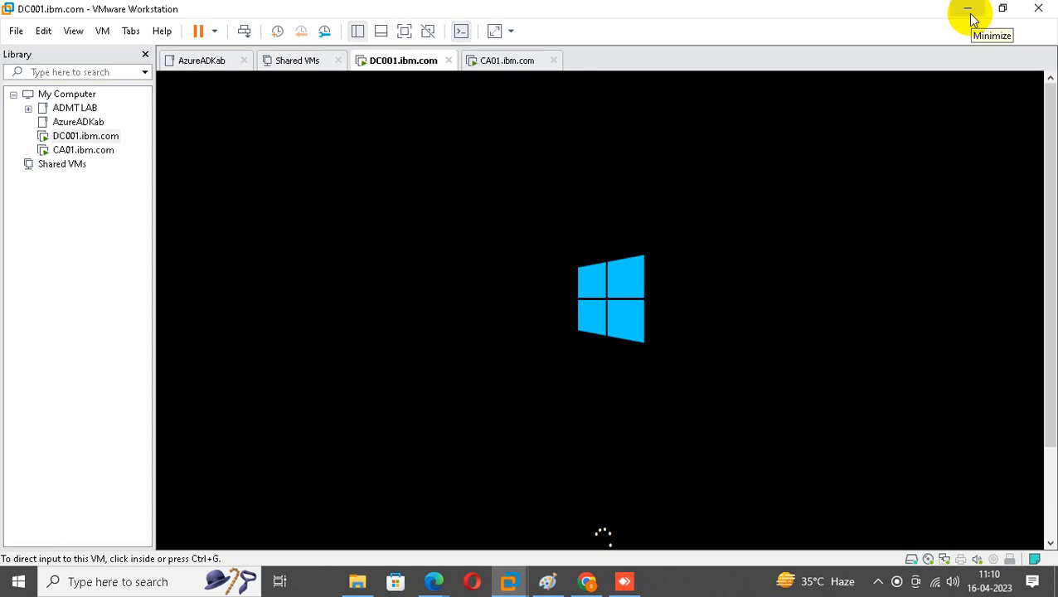
click(627, 581)
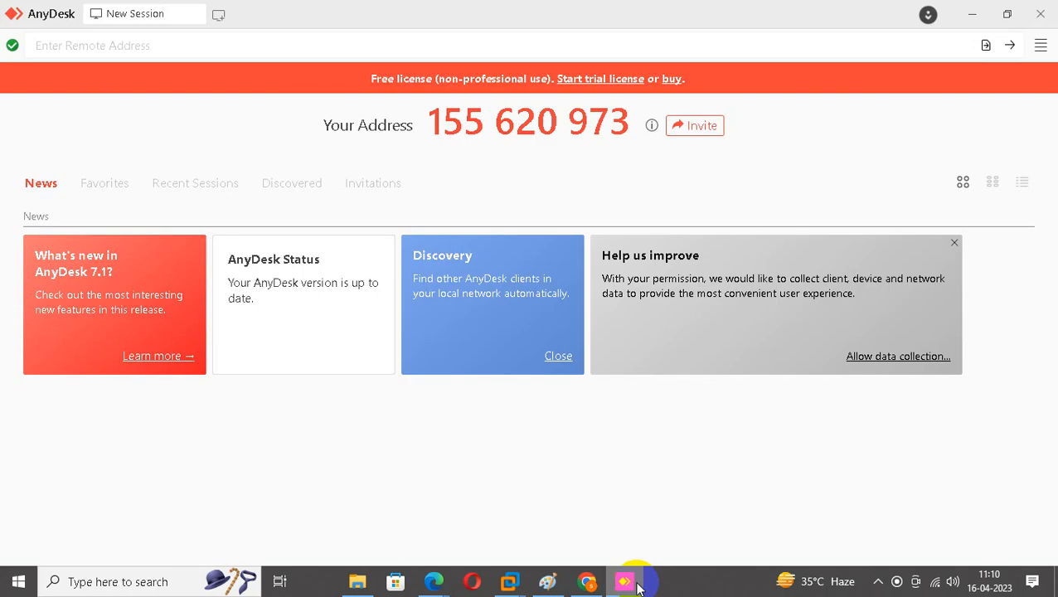
click(629, 581)
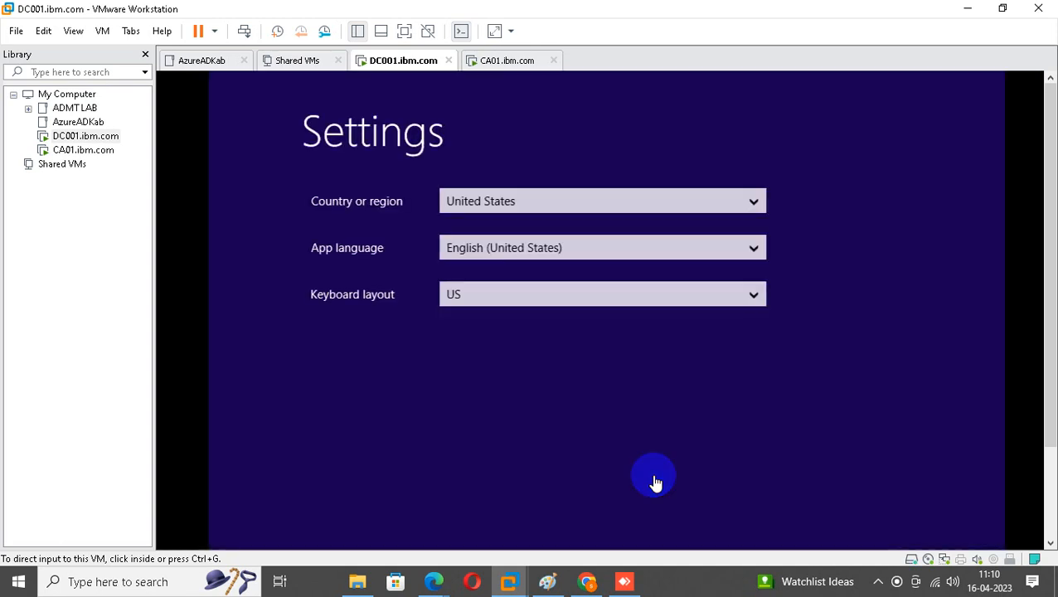
Keep the United States region and US keyboard, accept the license, and set the Administrator password.
drag(1047, 221, 1031, 322)
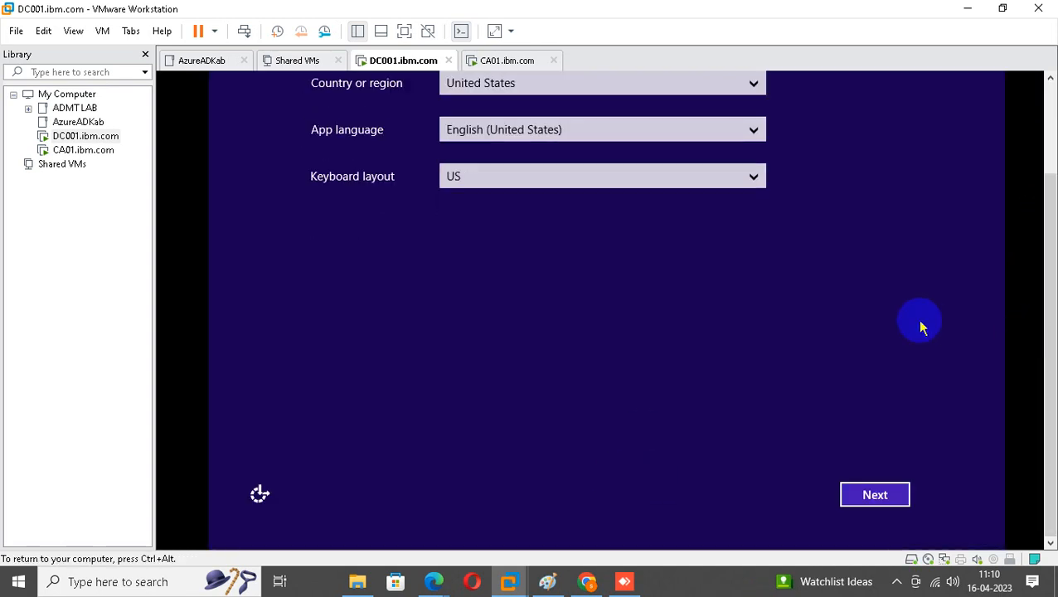
click(865, 505)
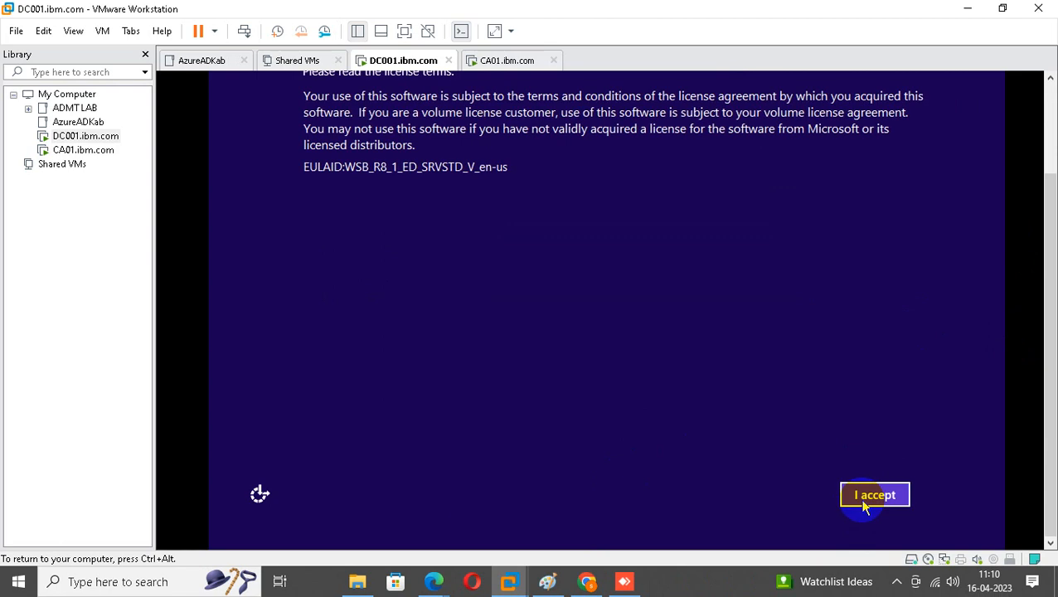
click(862, 499)
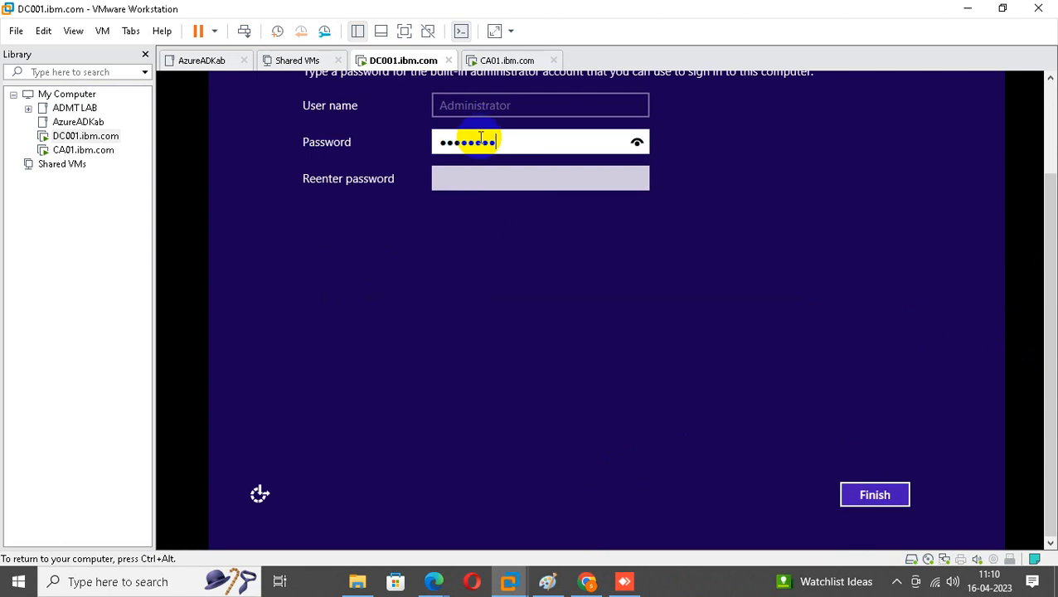
key(Tab)
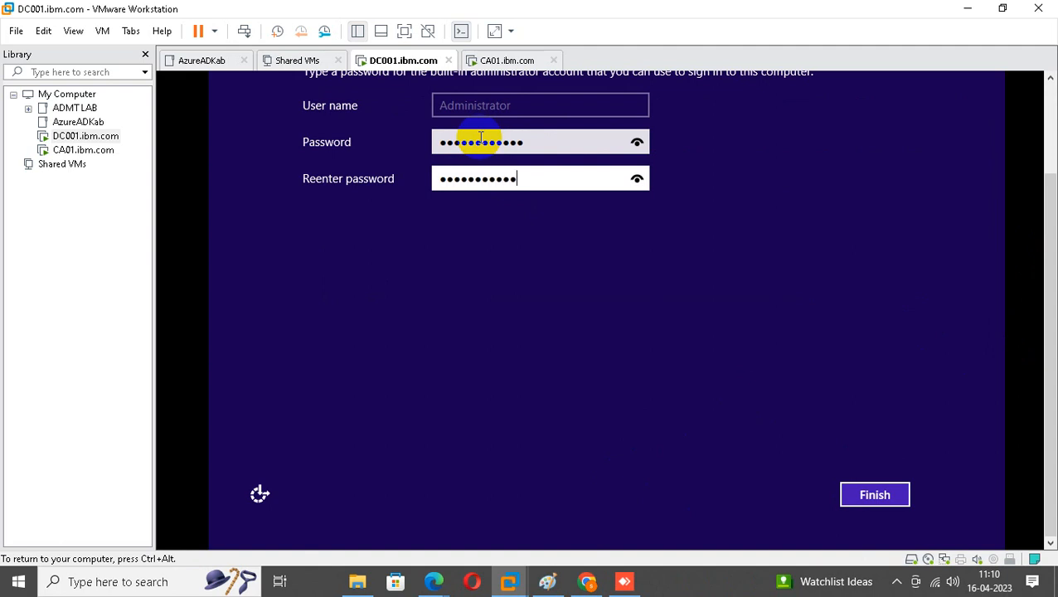
click(875, 495)
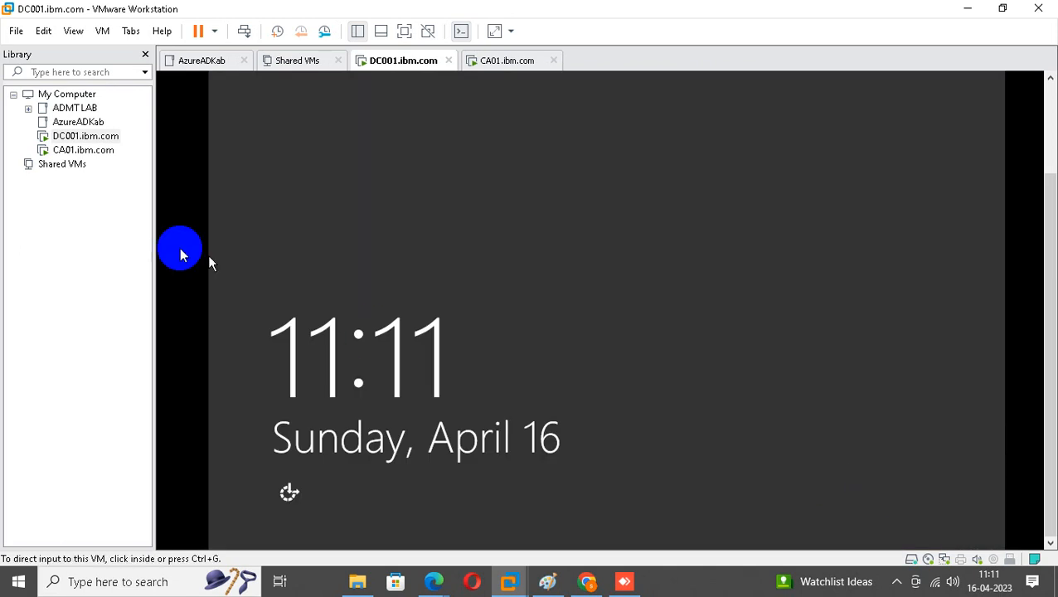
Send Ctrl+Alt+Del to DC001, sign in as Administrator with the password, and close Server Manager.
right_click(106, 141)
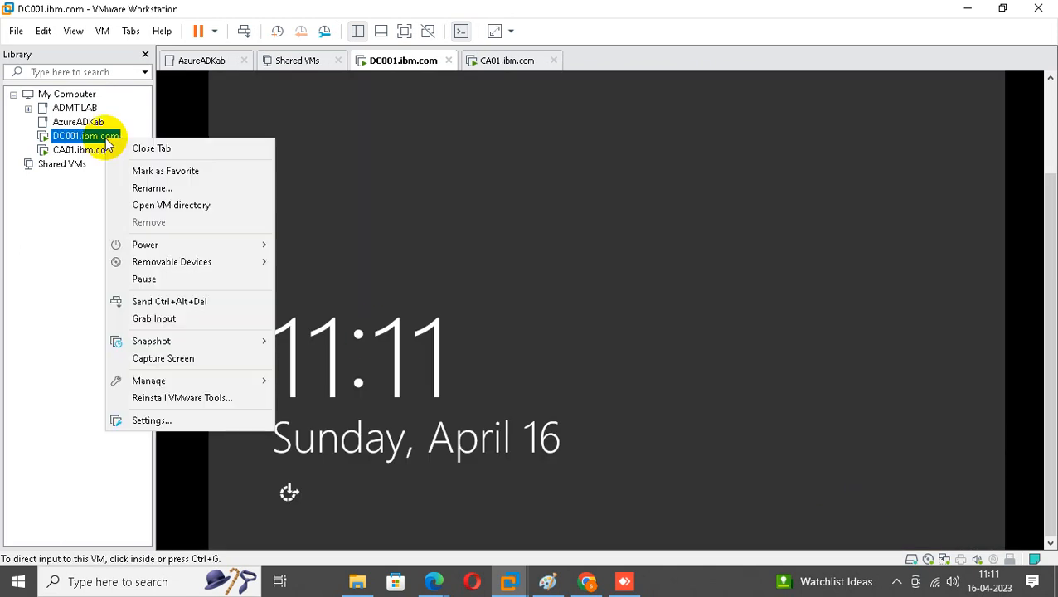
click(198, 301)
click(519, 194)
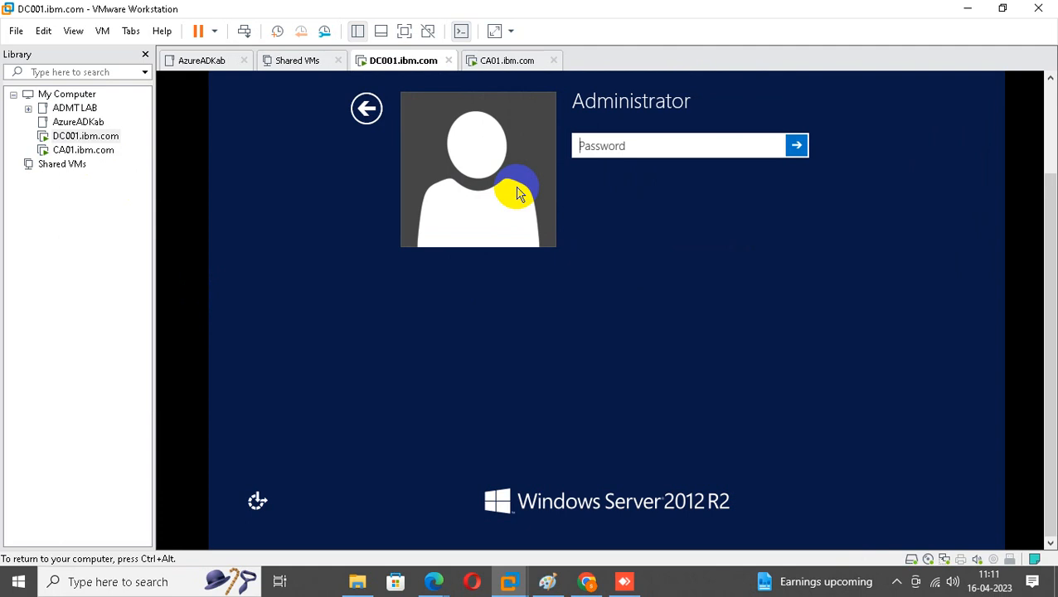
text(***********)
key(Return)
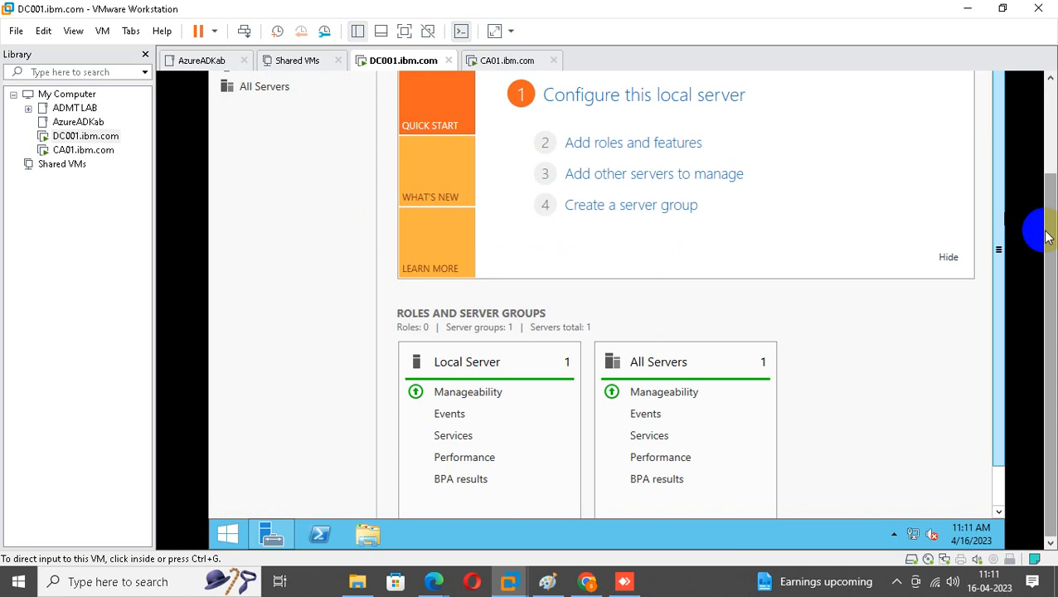
drag(1049, 234, 1050, 142)
click(987, 79)
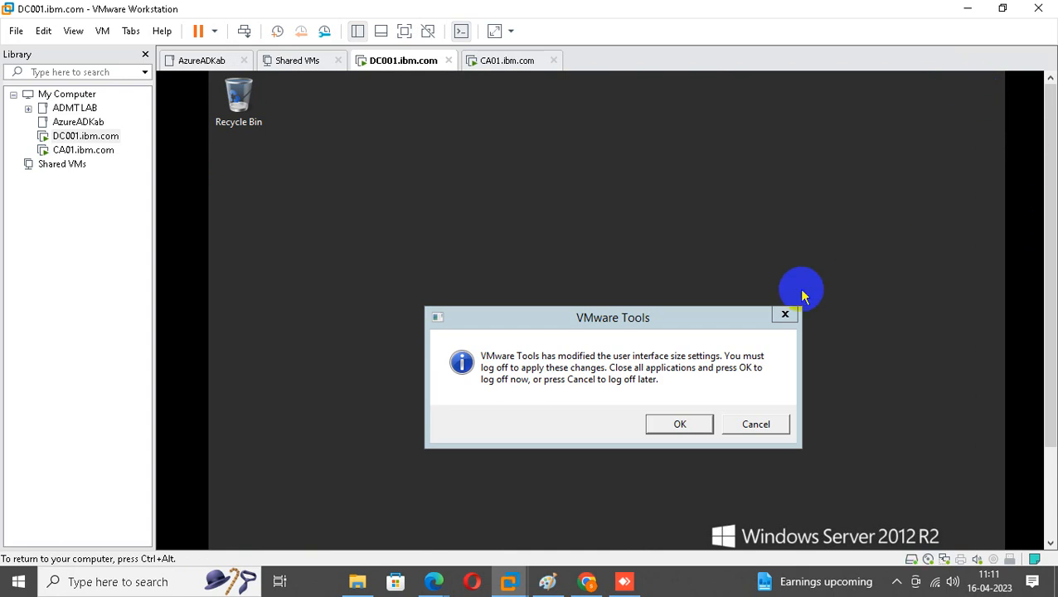
Close DC001's VMware Tools log-off notice and scroll the VM view down to the taskbar.
click(791, 317)
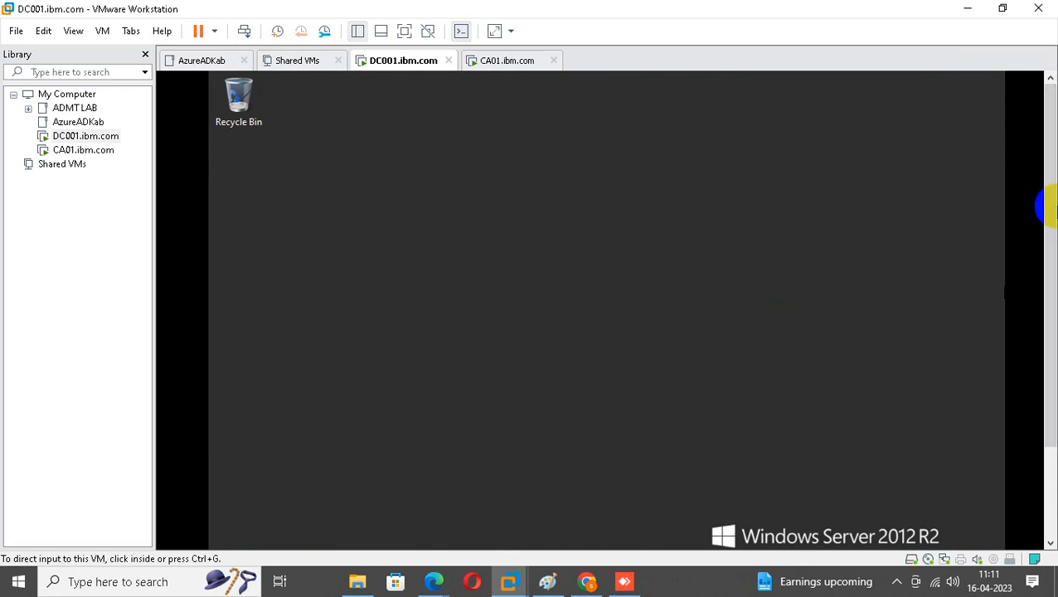
drag(1044, 205, 1033, 300)
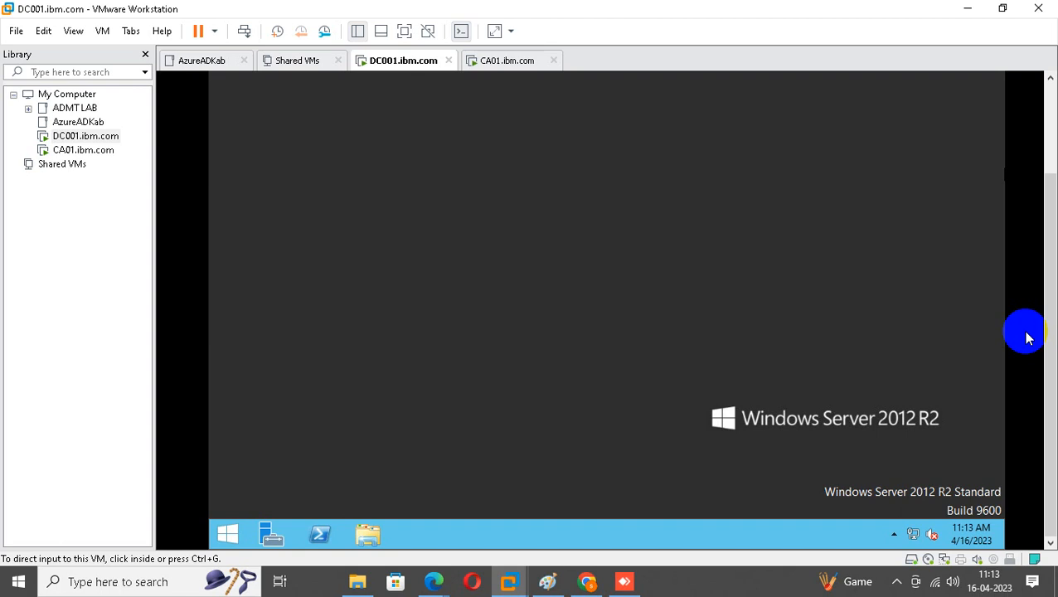
Open Network Connections on DC001 with ncpa.cpl and maximize the window.
right_click(227, 532)
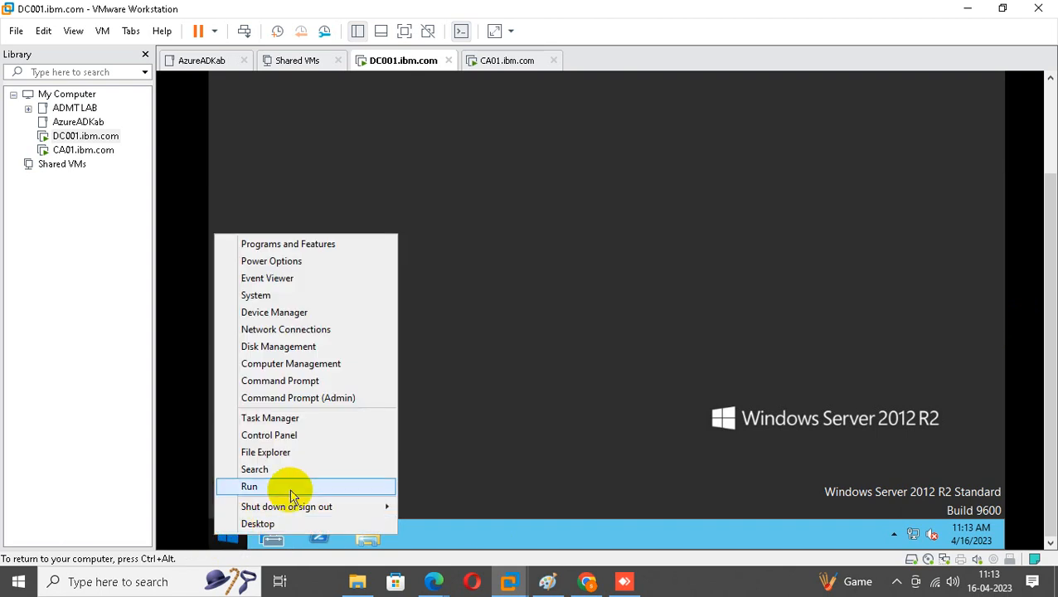
click(290, 490)
text(ncpa)
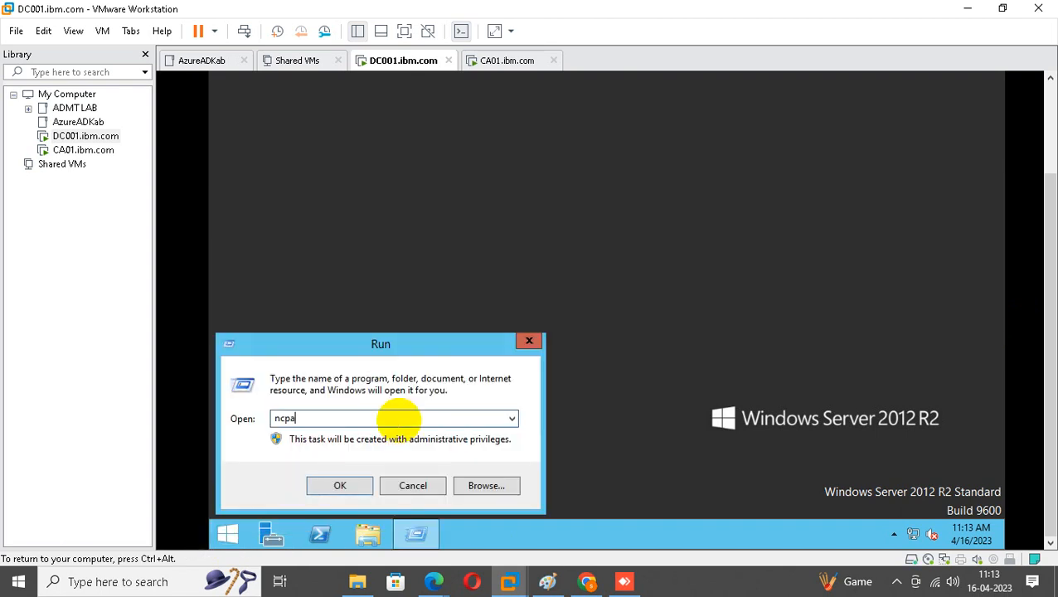
text(.cpl)
key(Return)
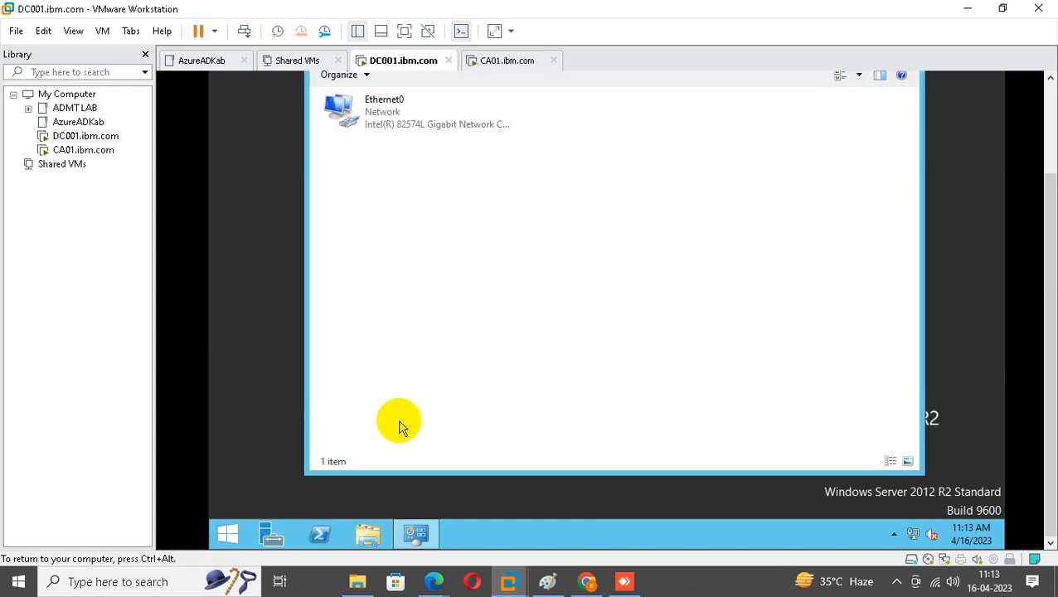
drag(1047, 301, 1047, 207)
click(875, 137)
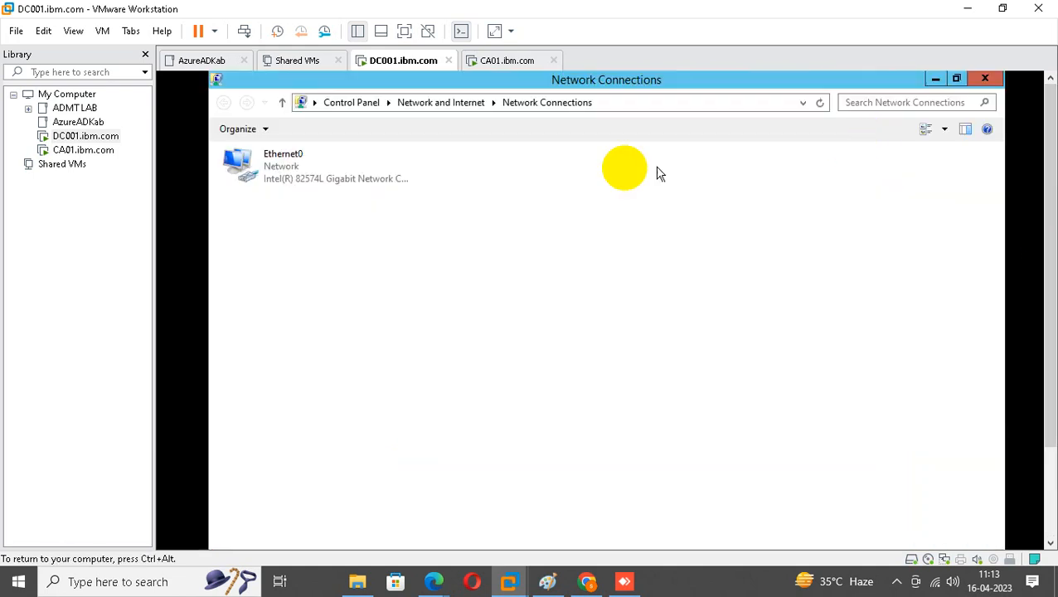
In Ethernet0's IPv4 properties, switch to 'Use the following IP address'.
right_click(314, 185)
click(268, 160)
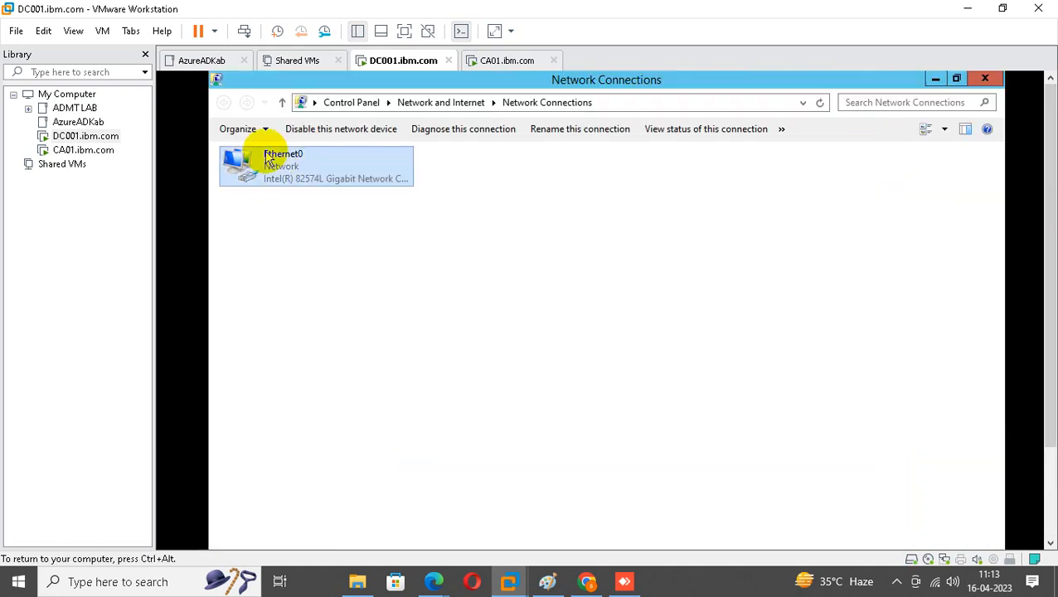
right_click(268, 160)
click(309, 292)
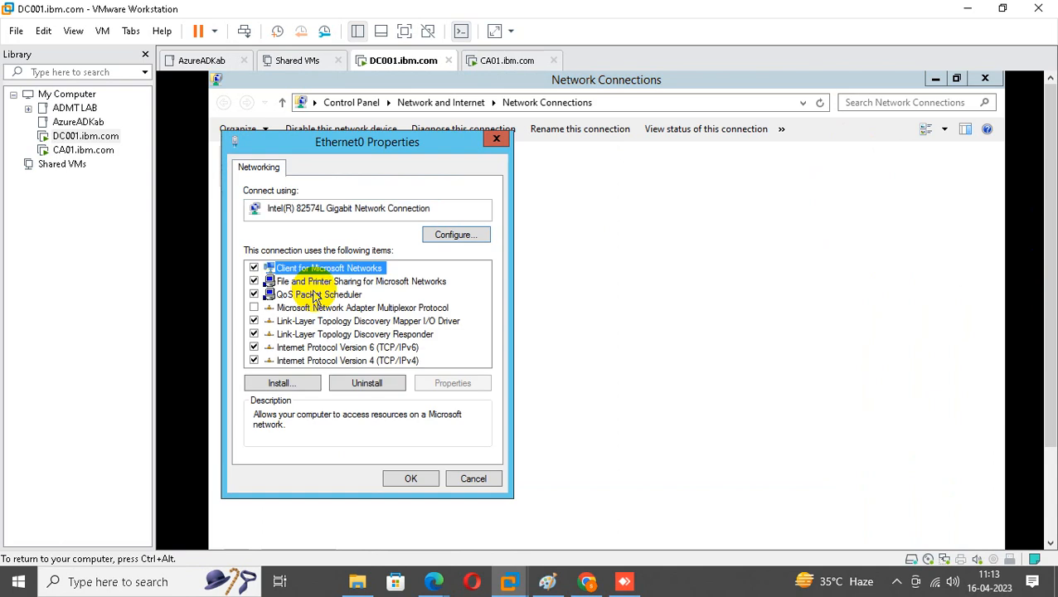
double_click(395, 361)
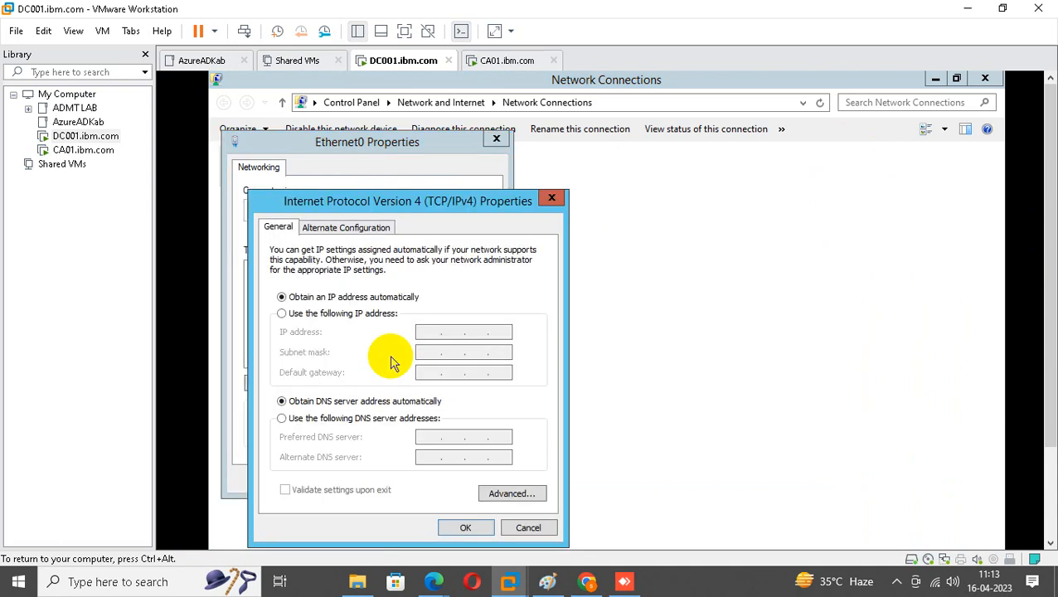
click(326, 314)
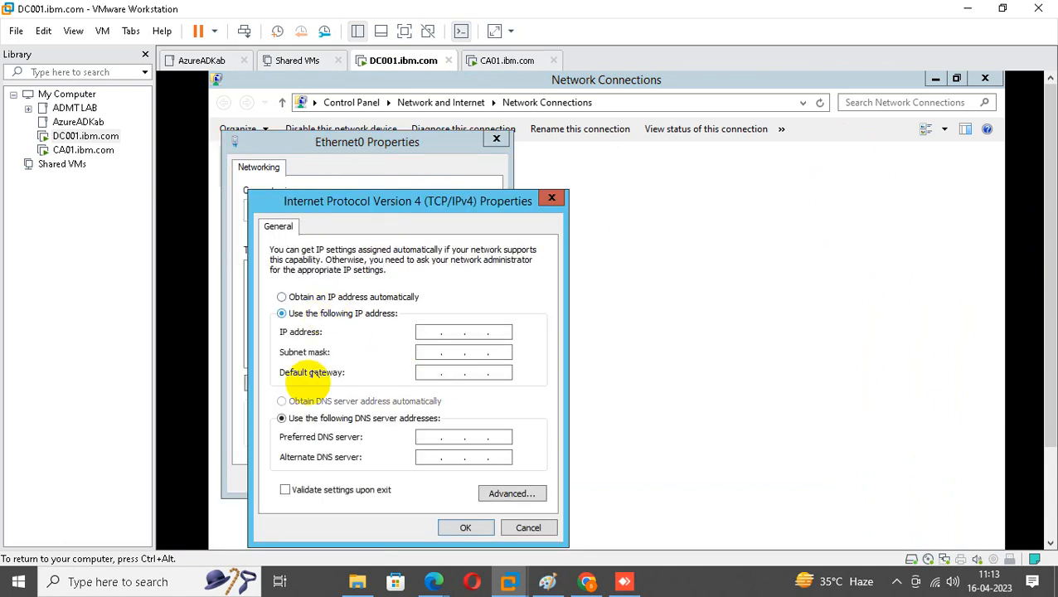
On the host, open OfferLetter (1).pdf from New Volume (D:).
click(357, 582)
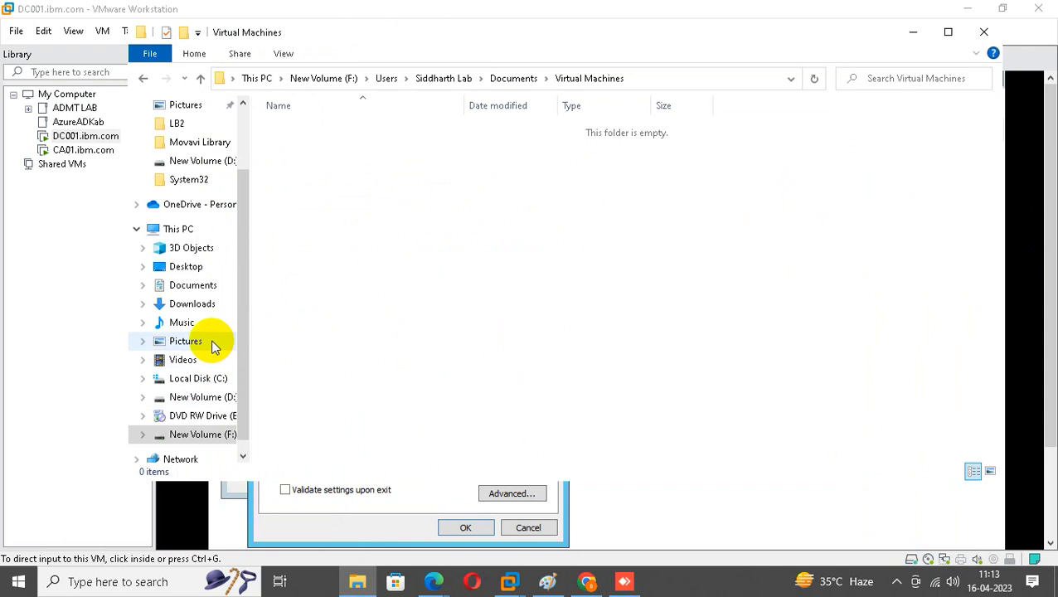
click(226, 397)
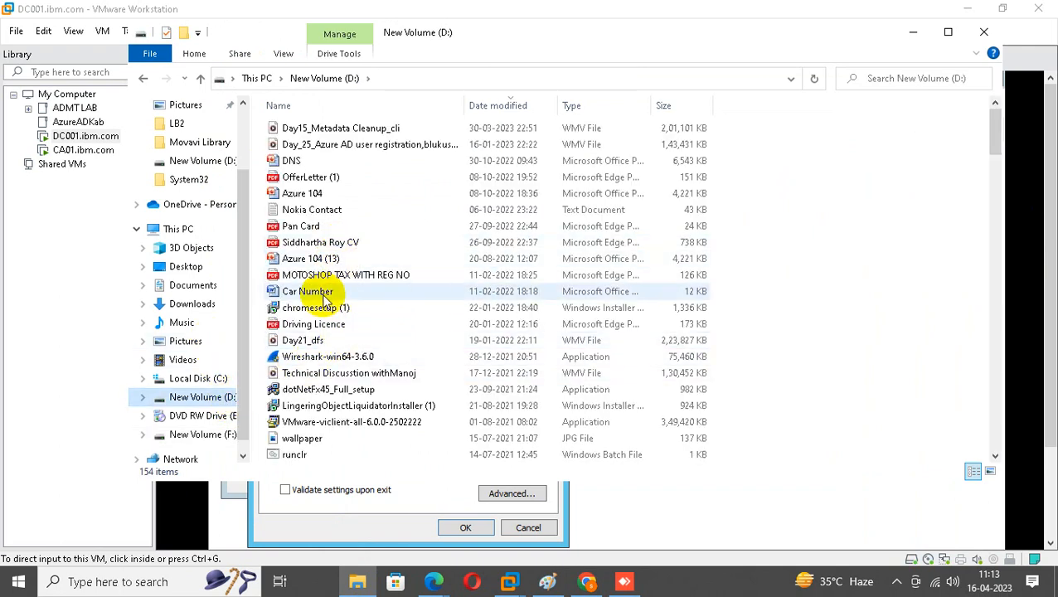
click(317, 182)
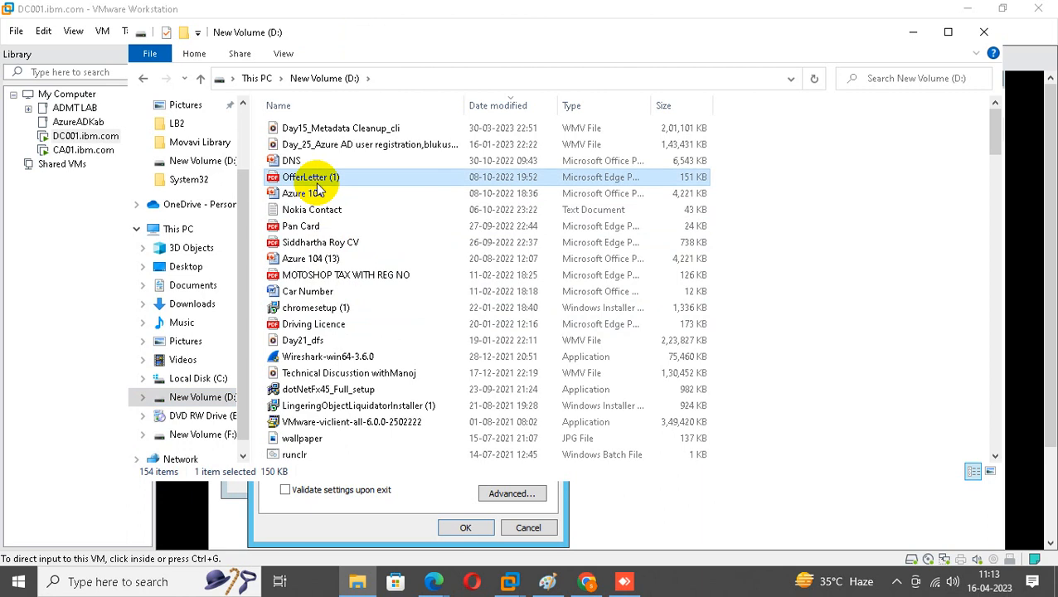
double_click(316, 182)
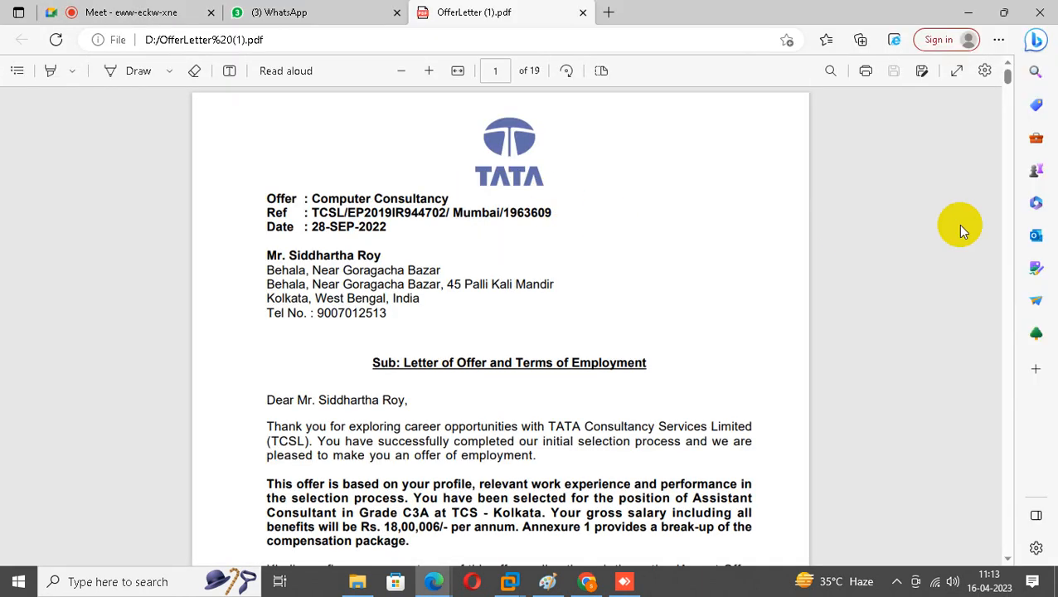
Close the OfferLetter PDF tab, then minimize Edge and File Explorer to reveal DC001's IPv4 dialog.
drag(1009, 76, 1033, 333)
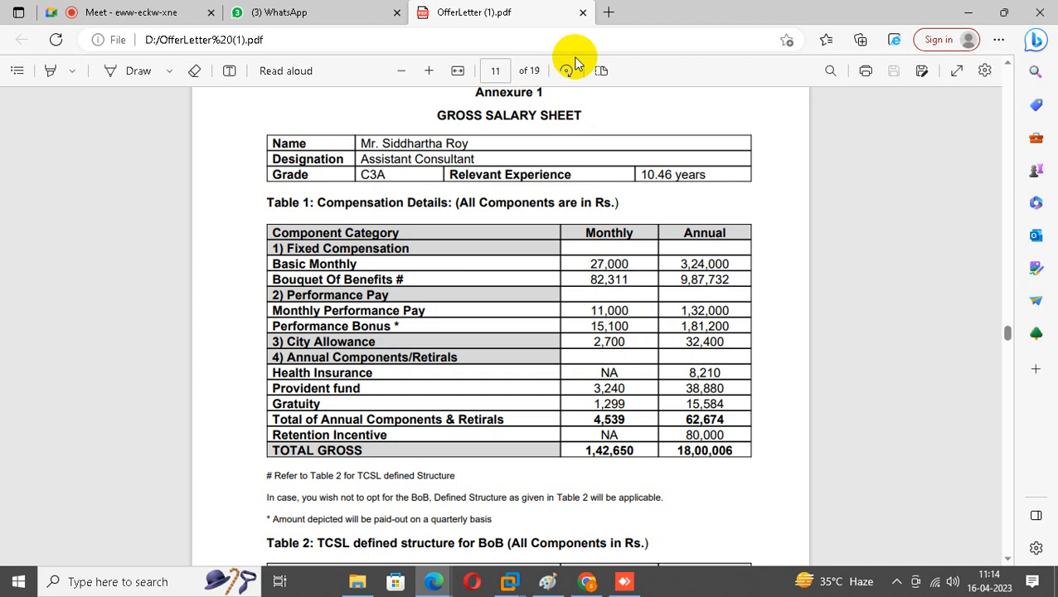
click(582, 12)
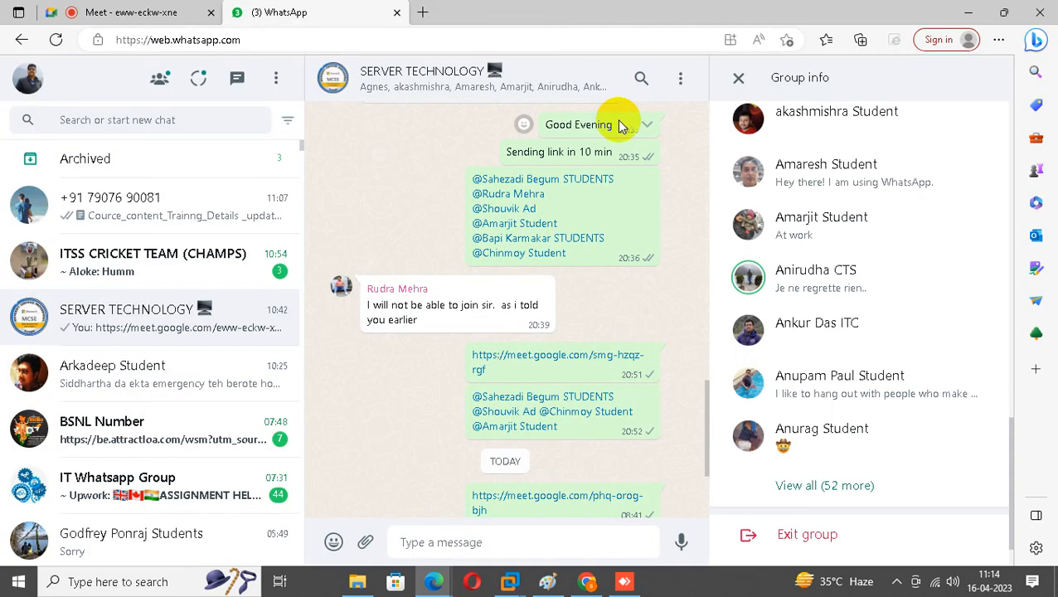
click(964, 17)
click(917, 33)
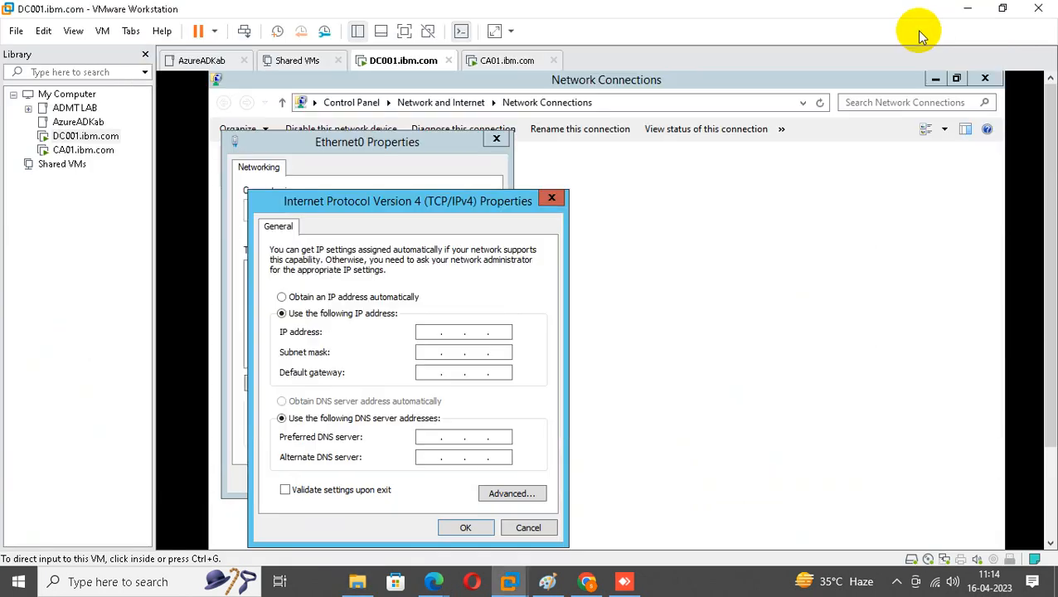
Enter IP 10.10.10.10 with auto-filled mask 255.0.0.0 and confirm both property dialogs.
click(425, 334)
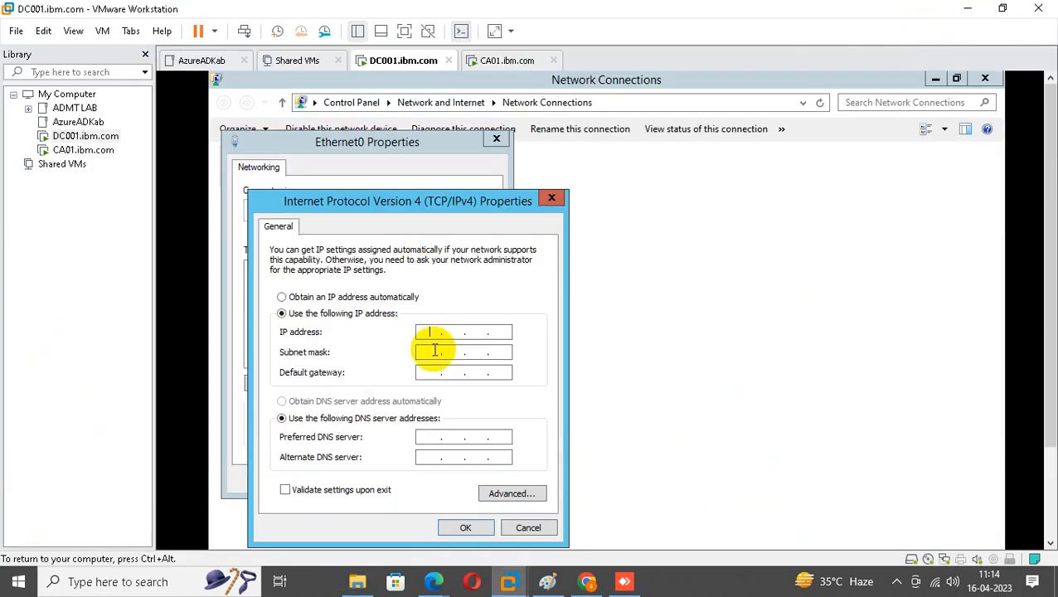
text(10.10.10.10)
key(Tab)
key(Tab)
key(Tab)
key(Tab)
click(466, 531)
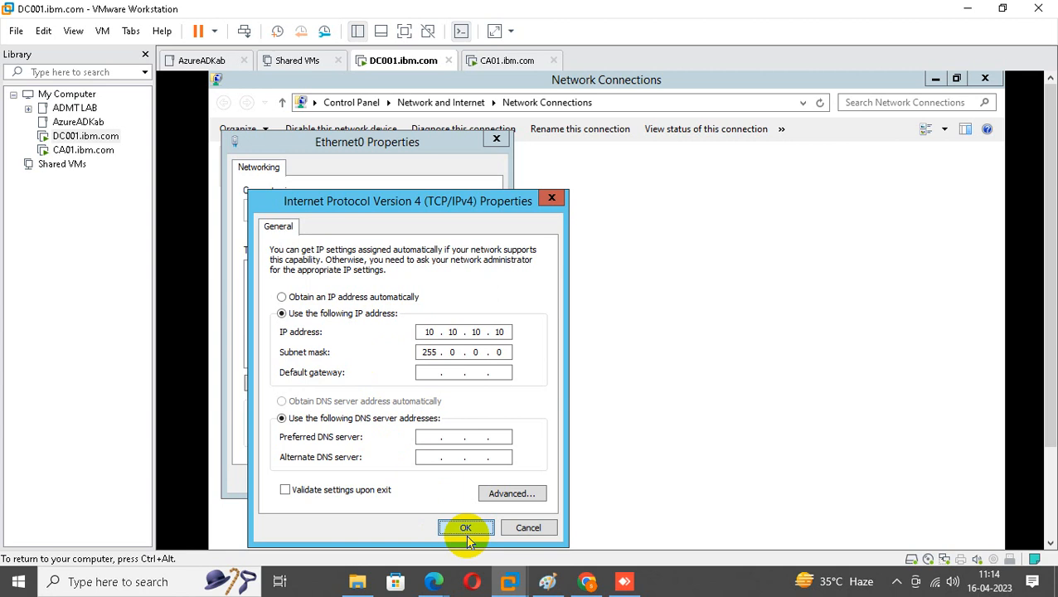
click(411, 481)
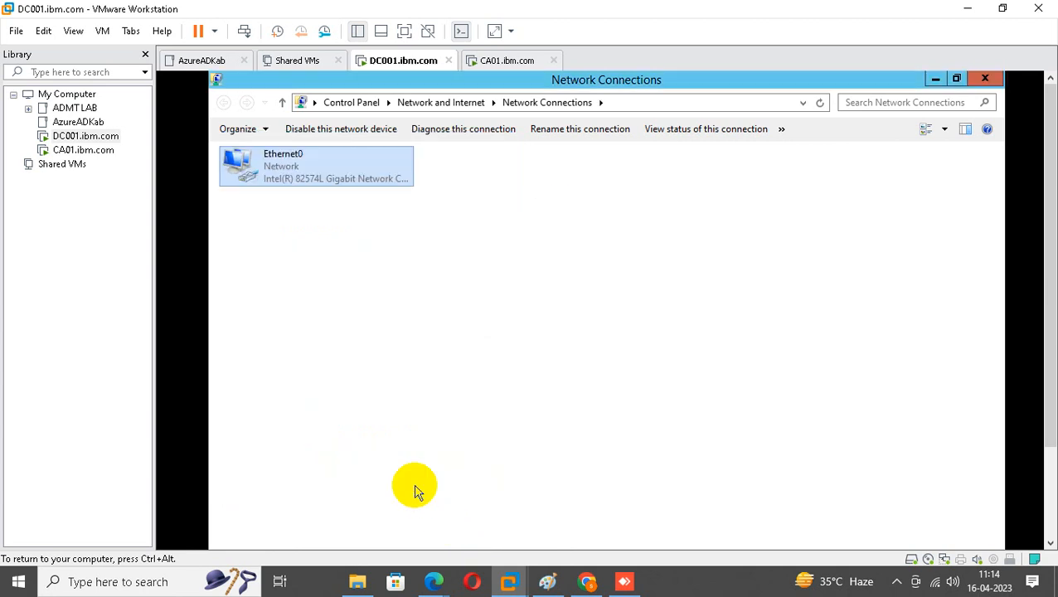
Select CA01 and send Ctrl+Alt+Del to reach the Administrator sign-in.
click(83, 150)
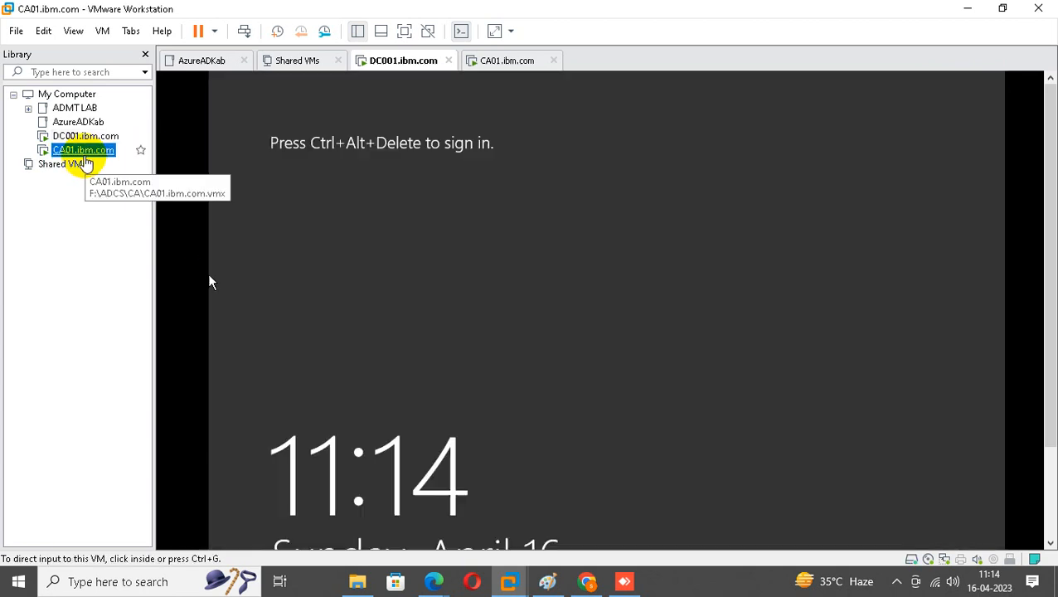
right_click(105, 154)
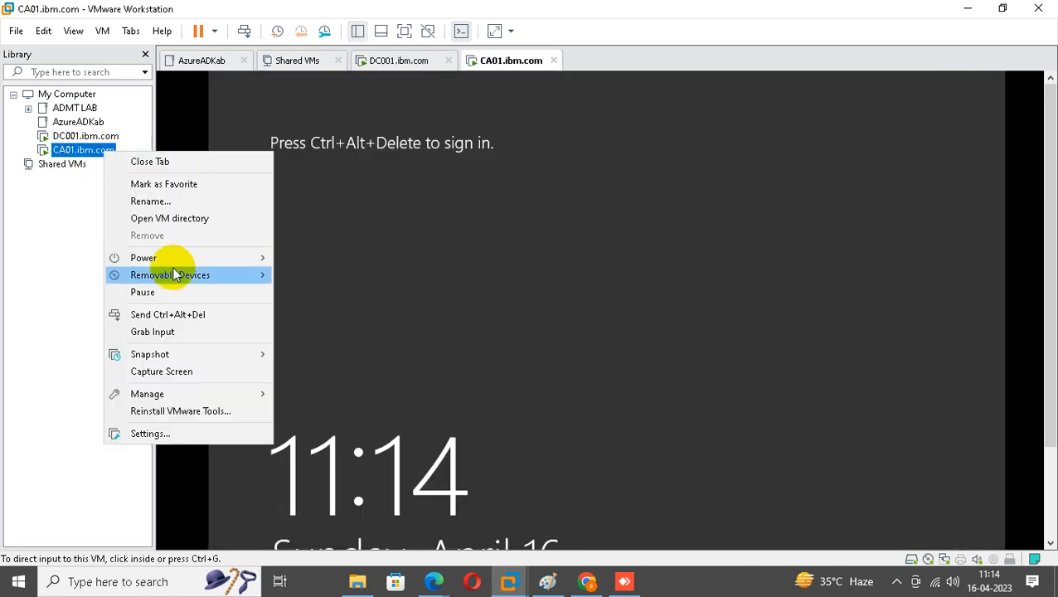
click(168, 315)
click(537, 317)
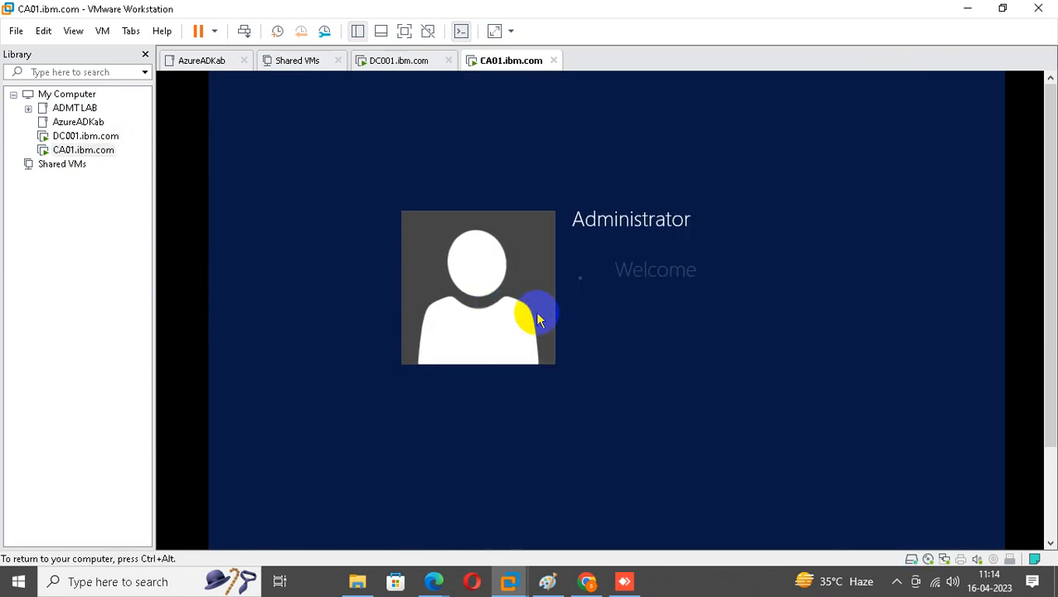
Set and confirm a new Administrator password, dismiss Shutdown Event Tracker, and return to DC001.
click(607, 317)
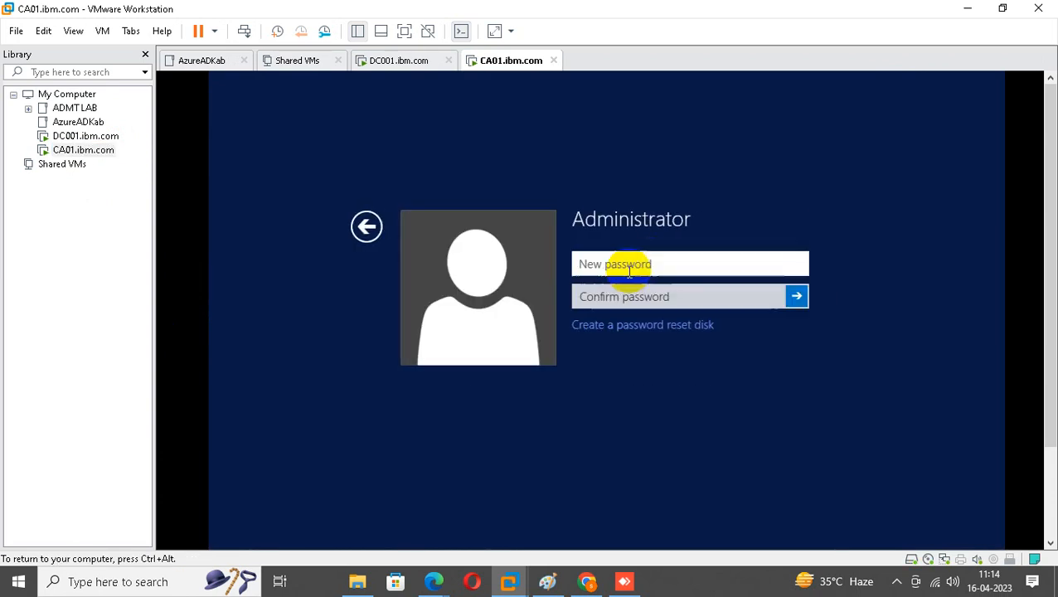
text(••••••••••)
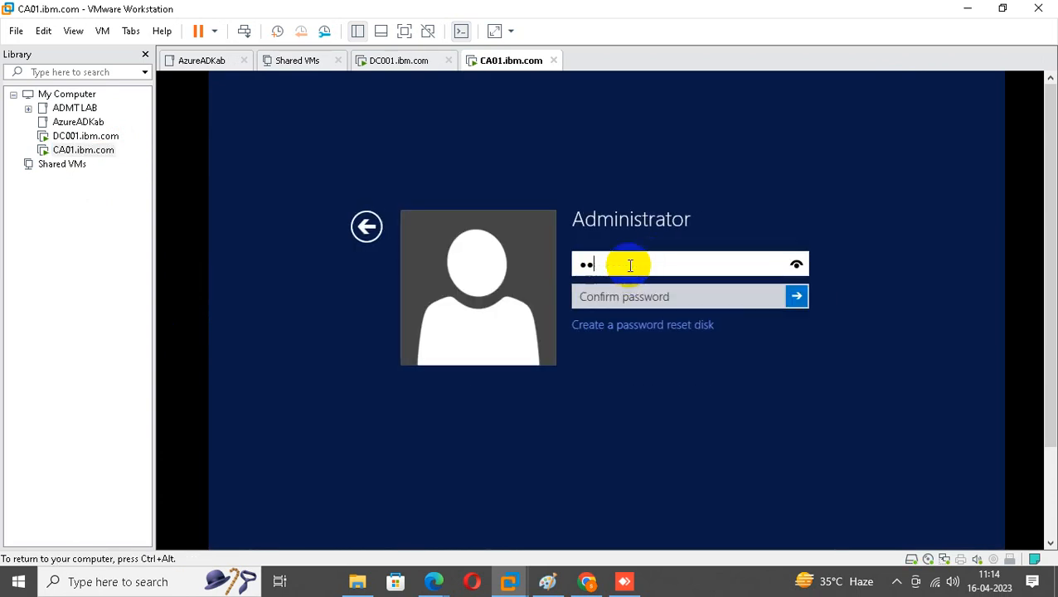
text(•••)
key(Tab)
text(•••••••••••••)
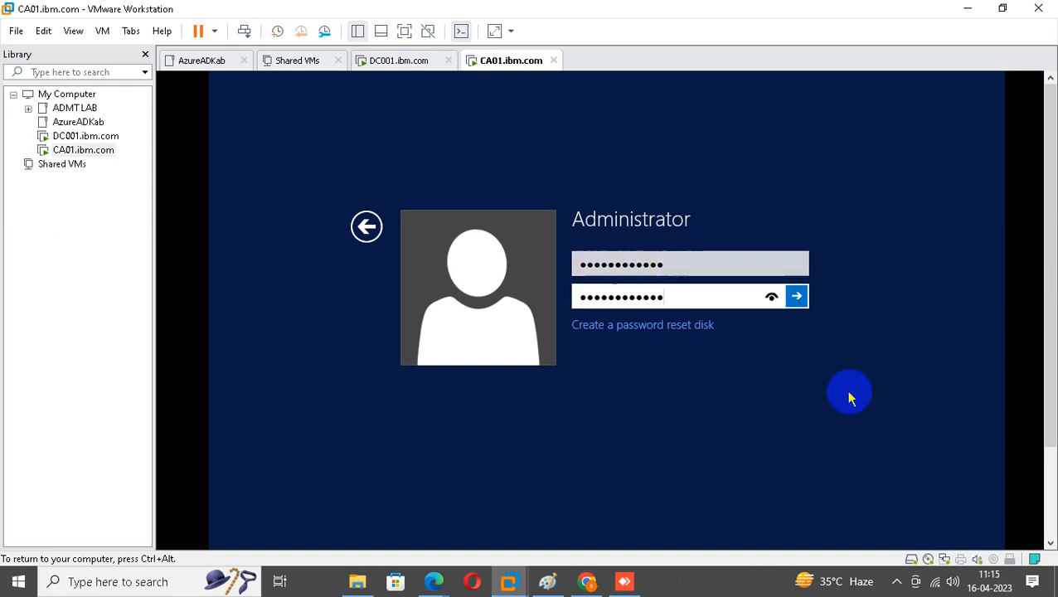
click(797, 296)
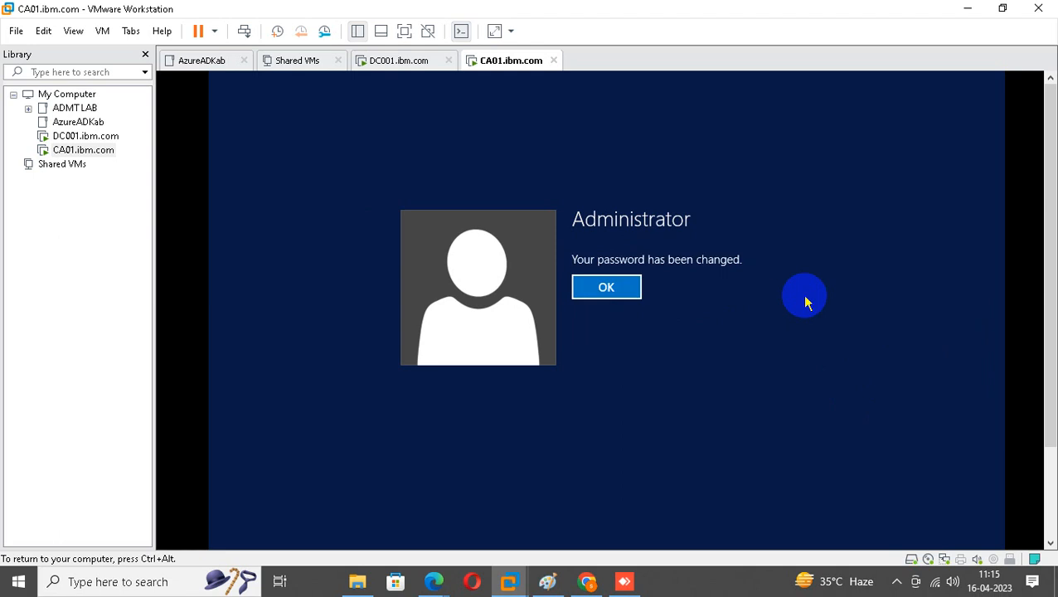
click(624, 292)
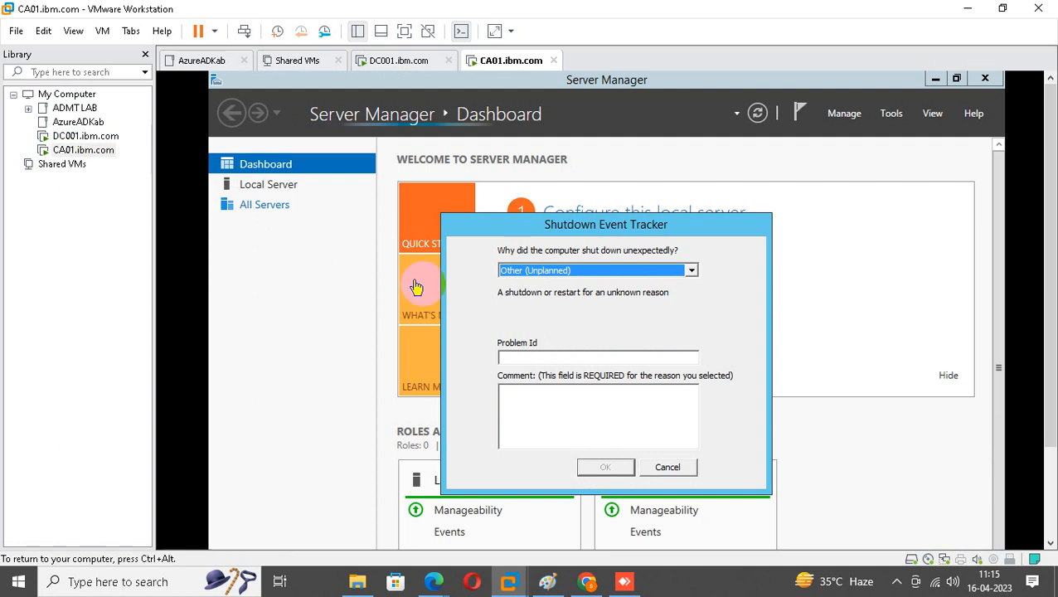
click(668, 469)
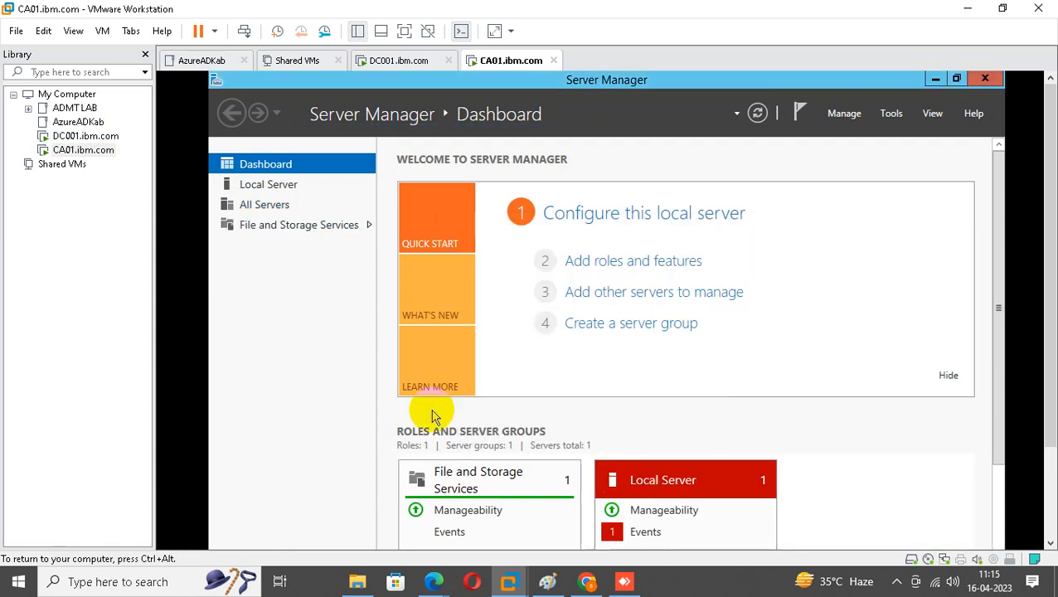
click(85, 136)
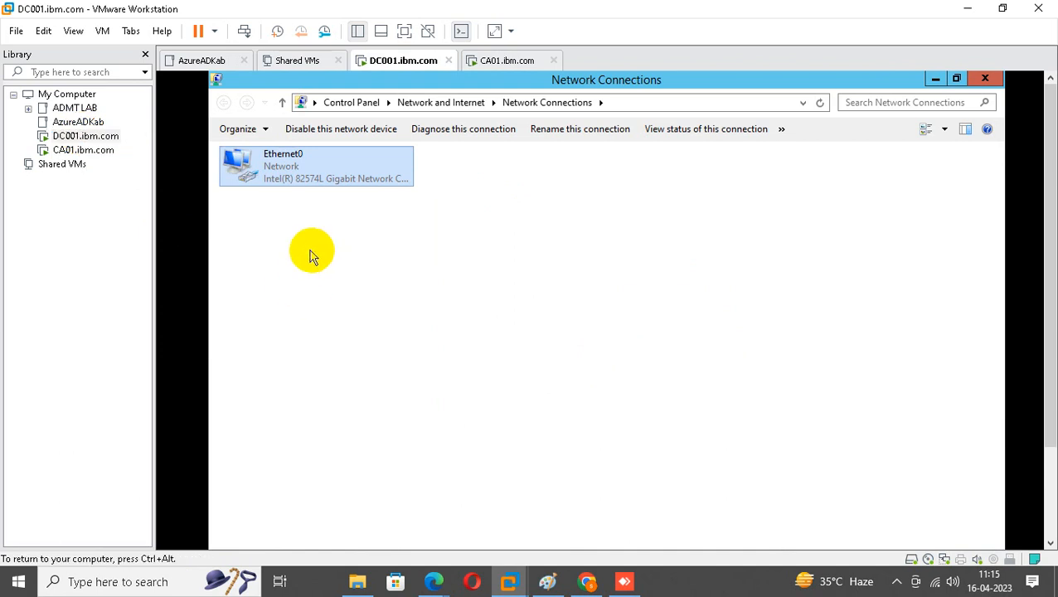
Reopen Ethernet0's IPv4 properties to verify 10.10.10.10 / 255.0.0.0, then close all three windows.
right_click(273, 160)
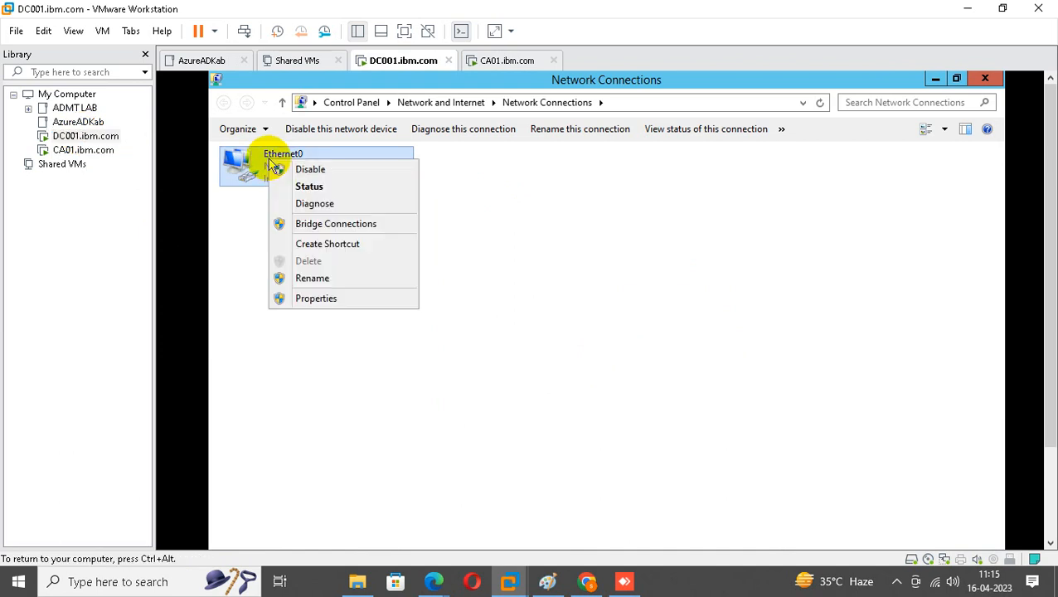
click(313, 299)
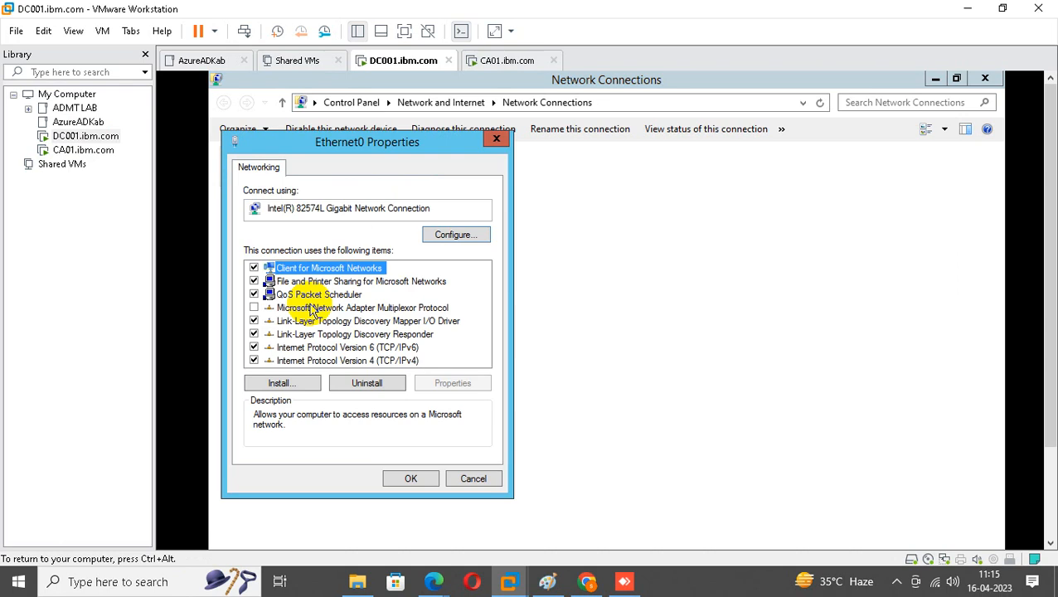
click(365, 363)
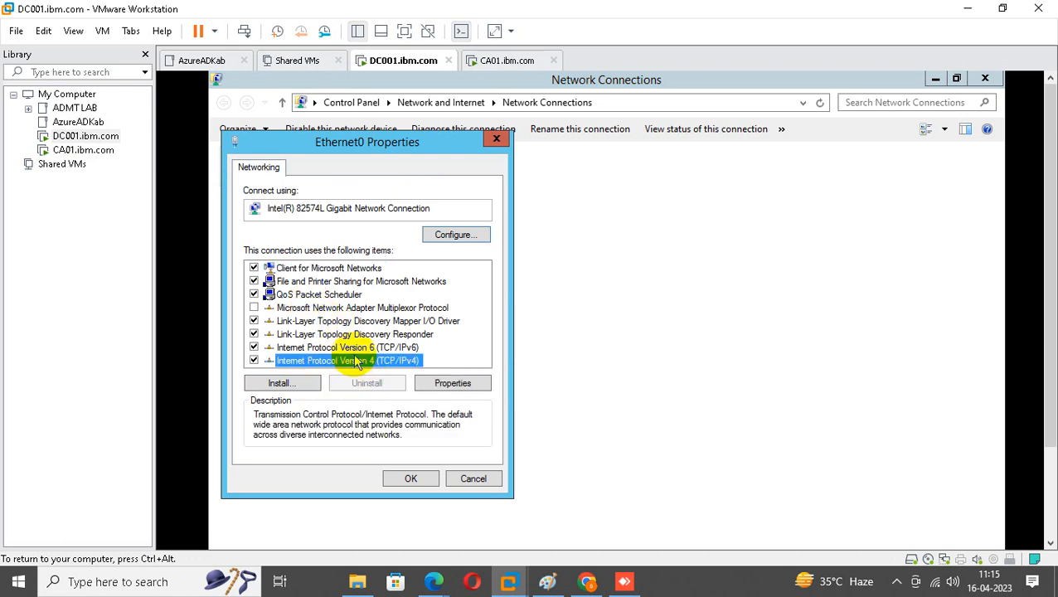
double_click(357, 362)
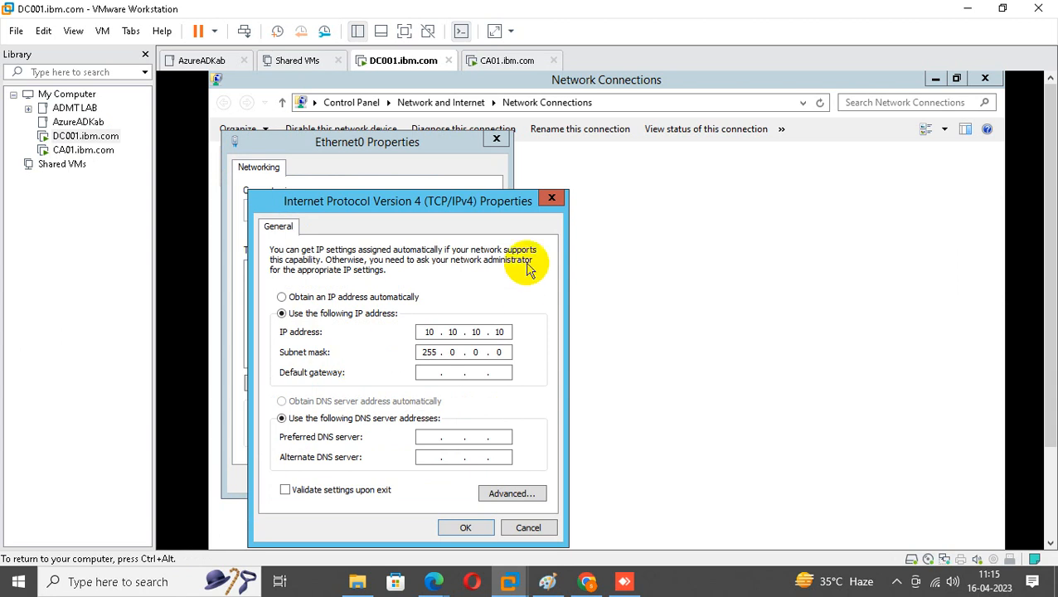
click(551, 199)
click(496, 139)
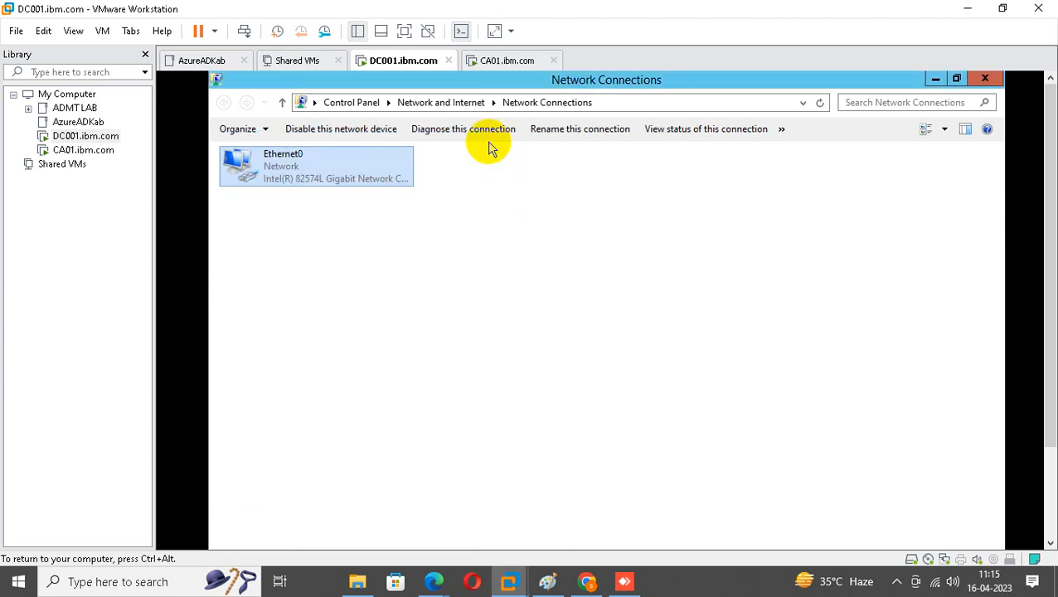
click(985, 79)
Open DC001's System Properties Computer Name tab via This PC's advanced system settings.
drag(1052, 222, 1031, 383)
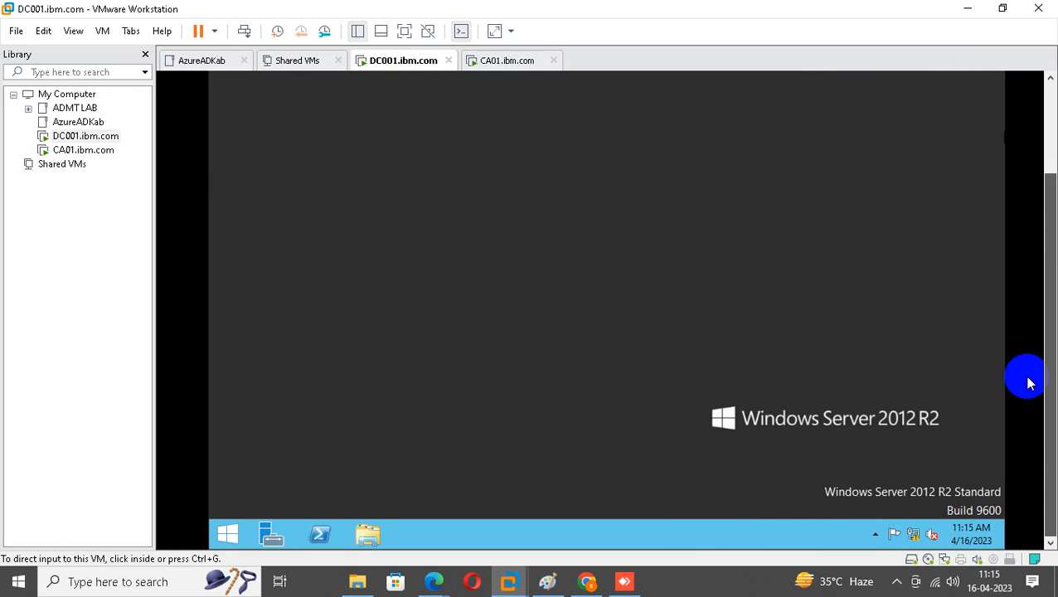
click(229, 535)
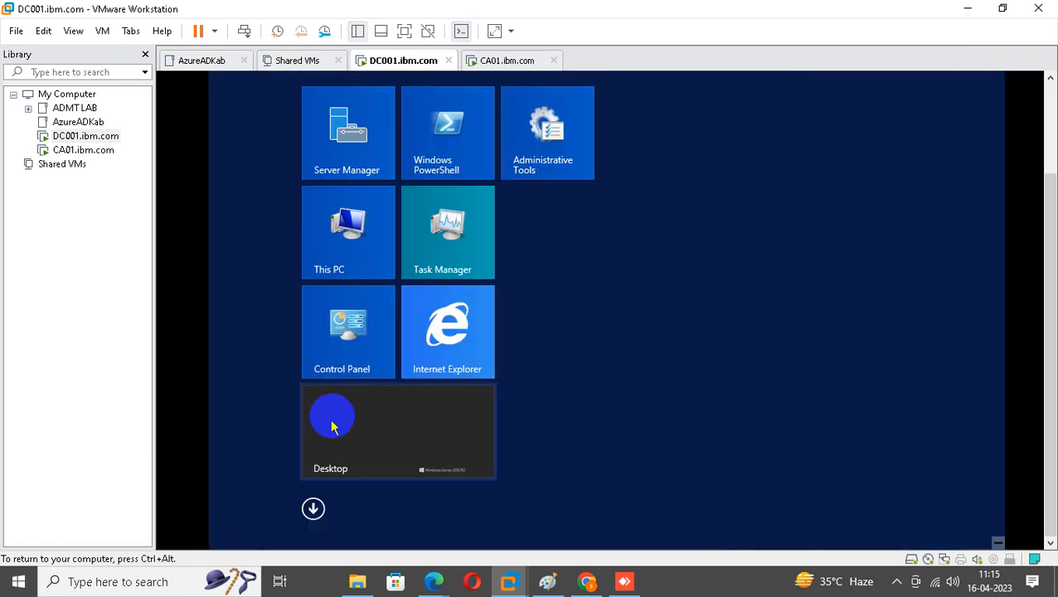
right_click(355, 231)
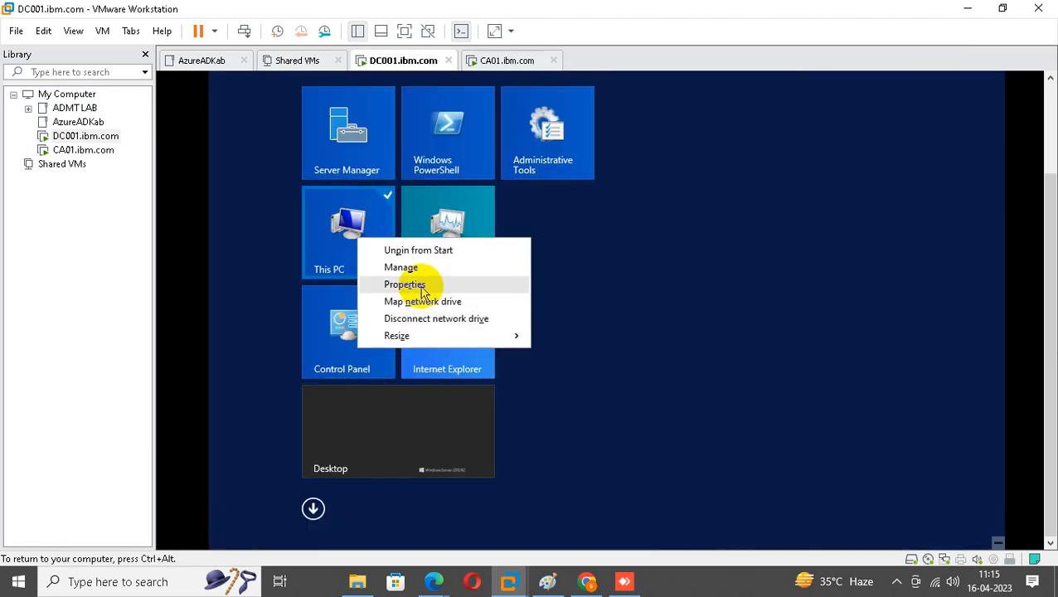
click(422, 287)
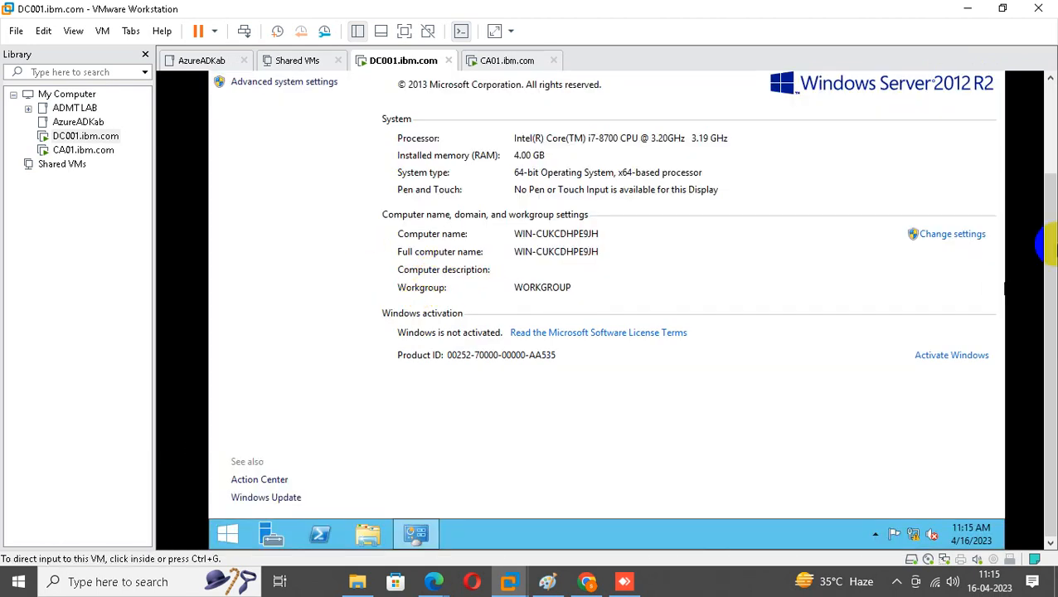
scroll(1032, 238, up, 2)
click(252, 135)
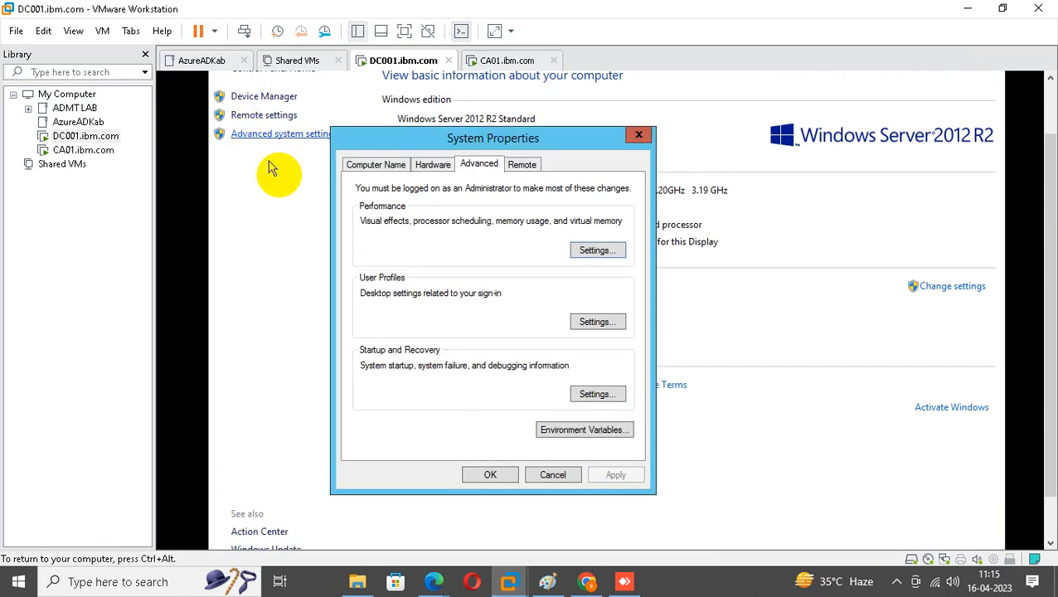
click(374, 165)
Change the computer name to DC01 and acknowledge the restart notice.
click(590, 322)
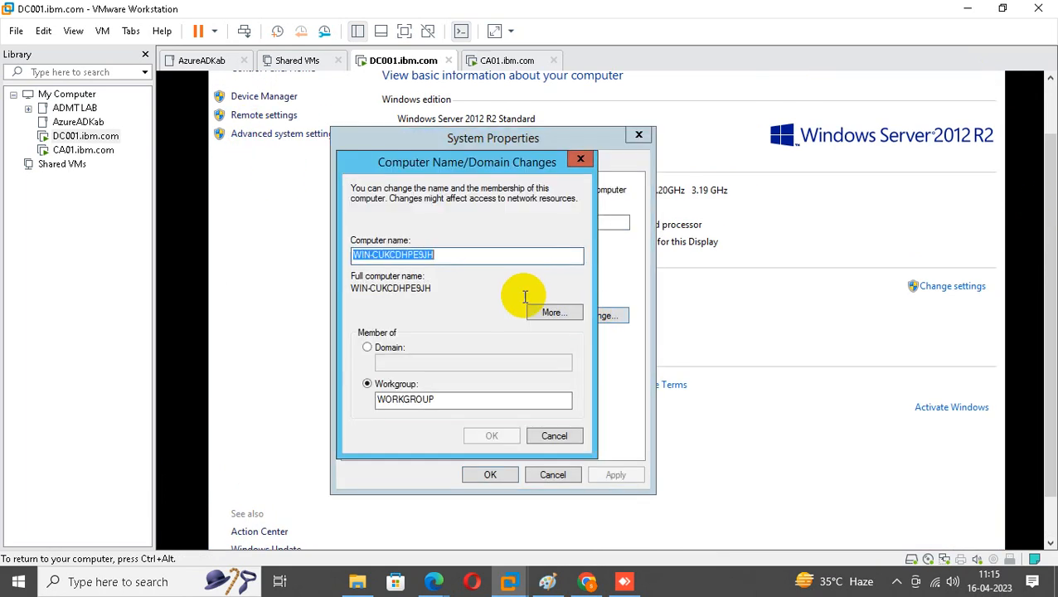
text(DC01)
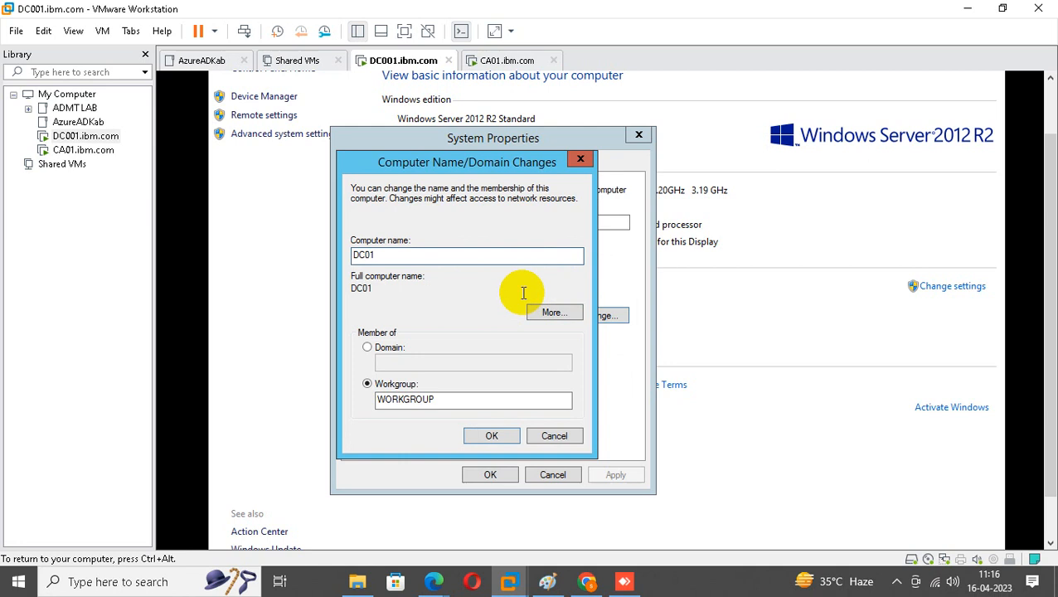
click(495, 436)
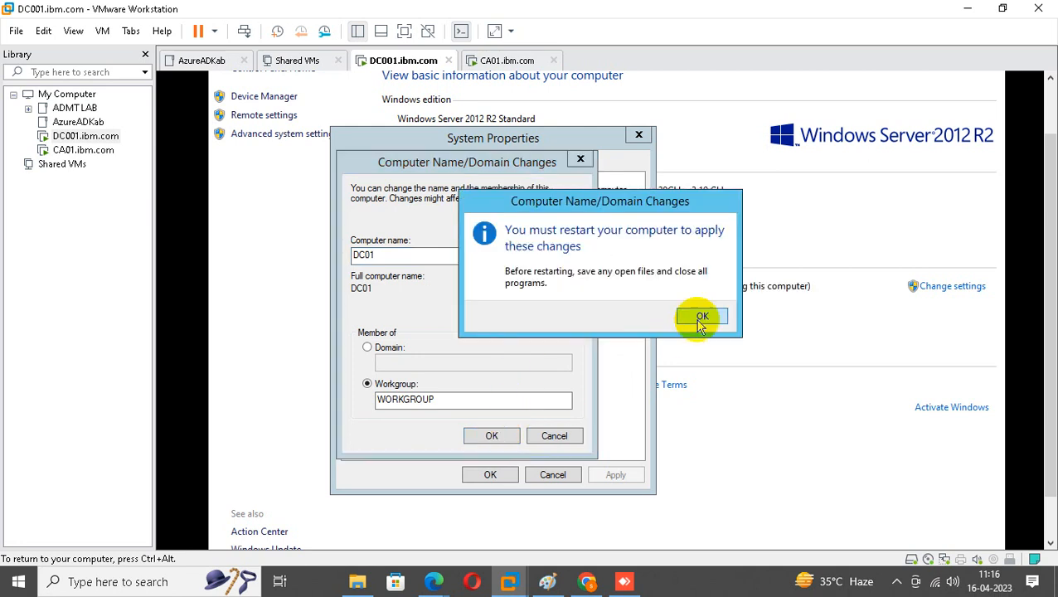
click(697, 314)
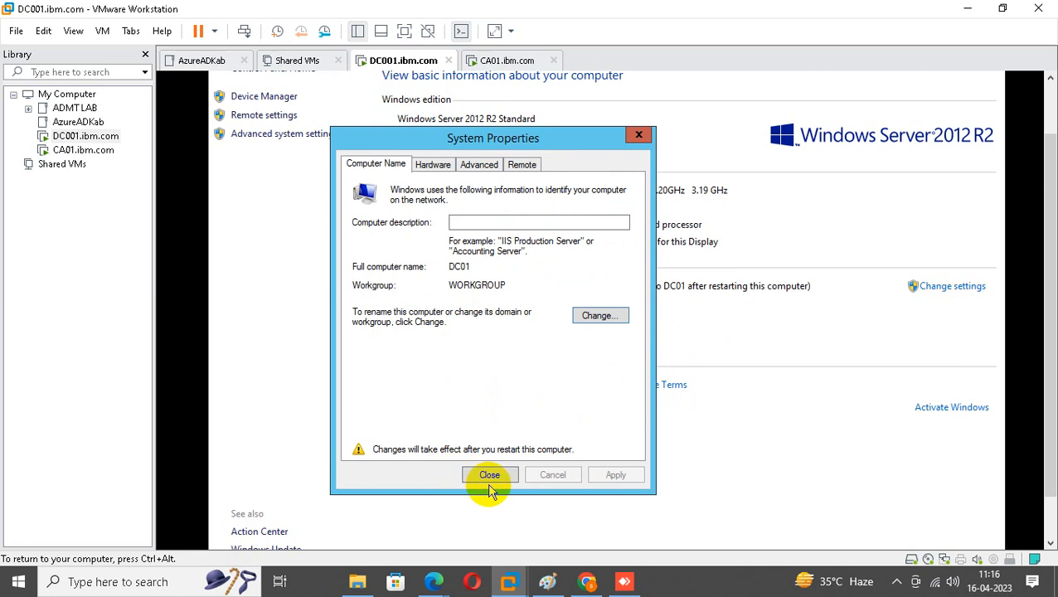
Restart the VM now, release input to the host, and bring the browser forward.
mouse_move(441, 582)
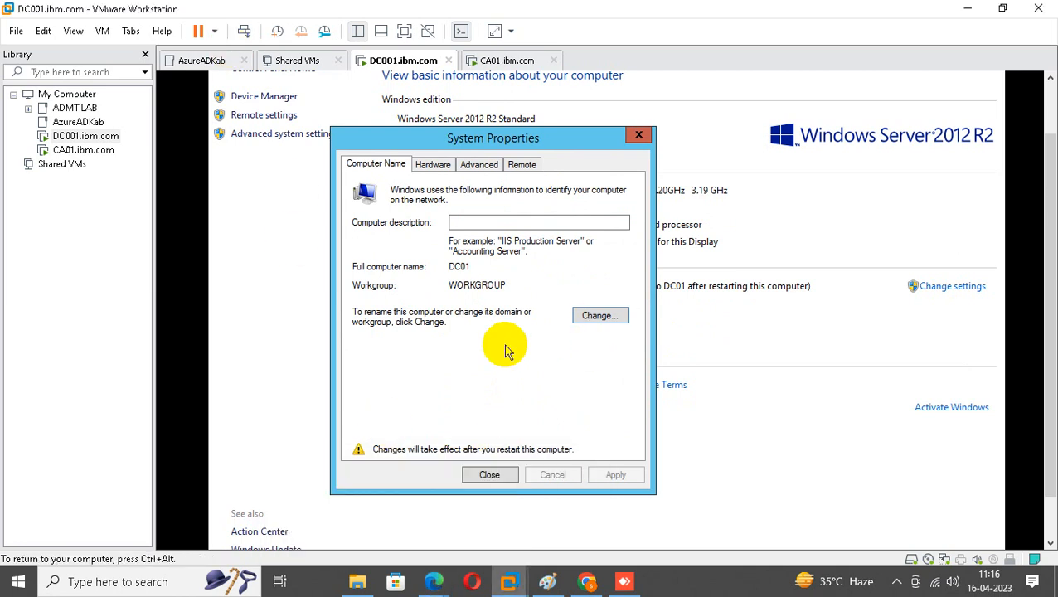
click(489, 476)
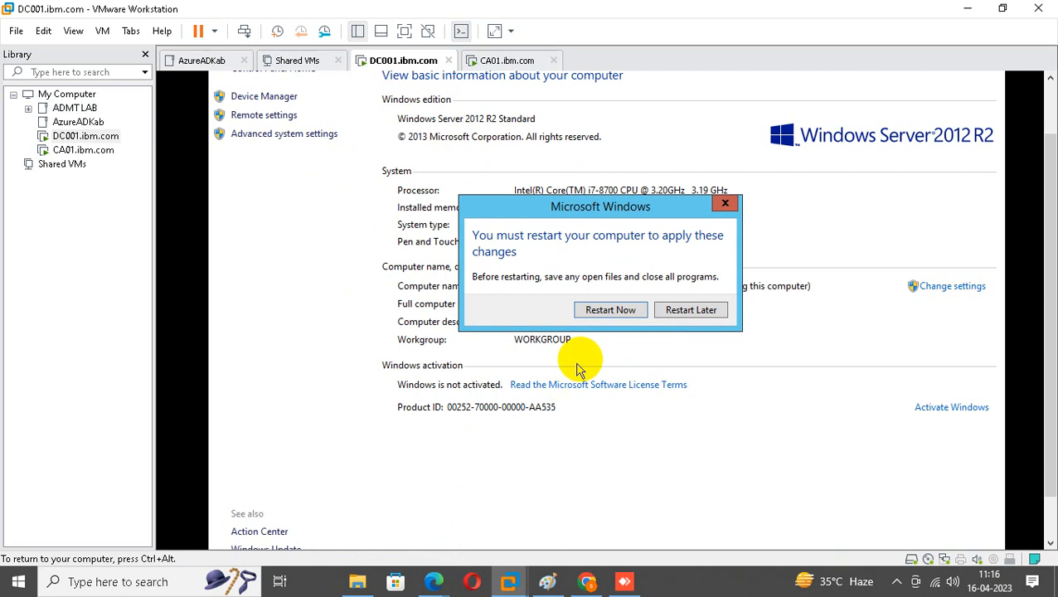
click(546, 375)
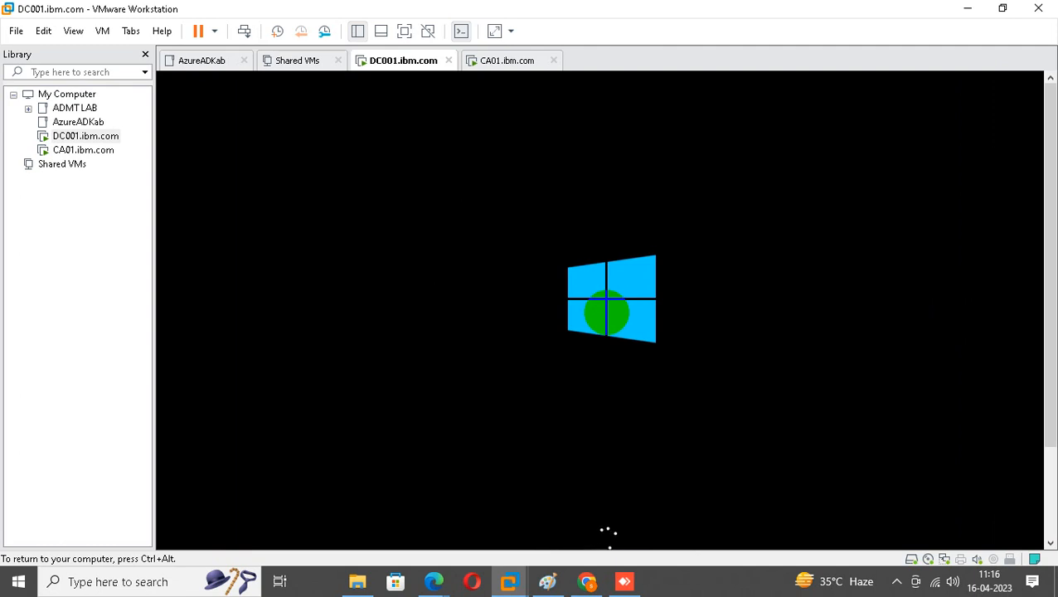
key(ctrl+alt)
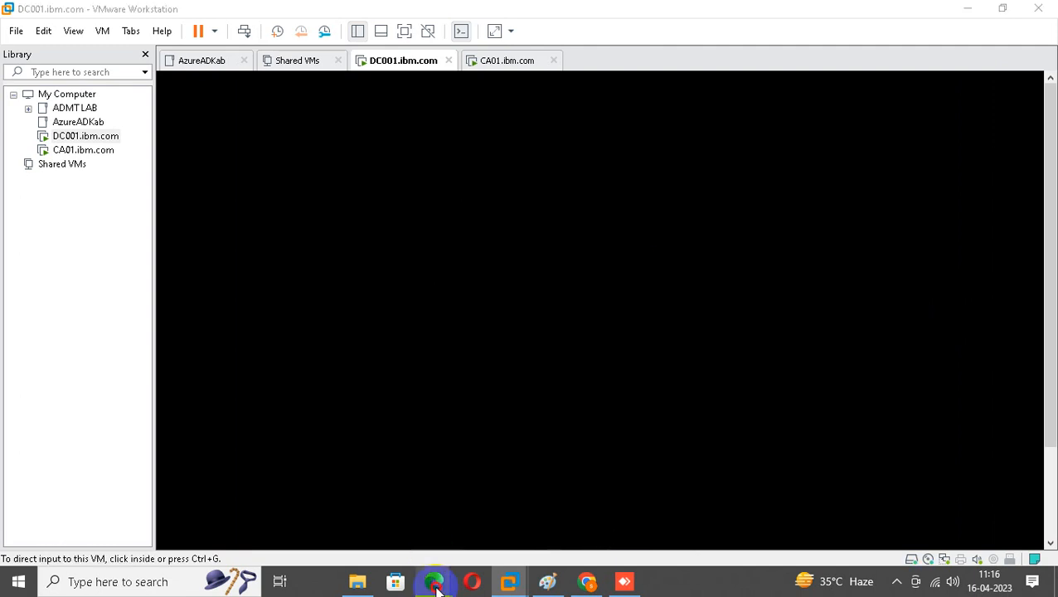
mouse_move(433, 579)
click(398, 491)
Switch to the Meet tab, mute a participant for everyone, and minimize Edge.
click(177, 9)
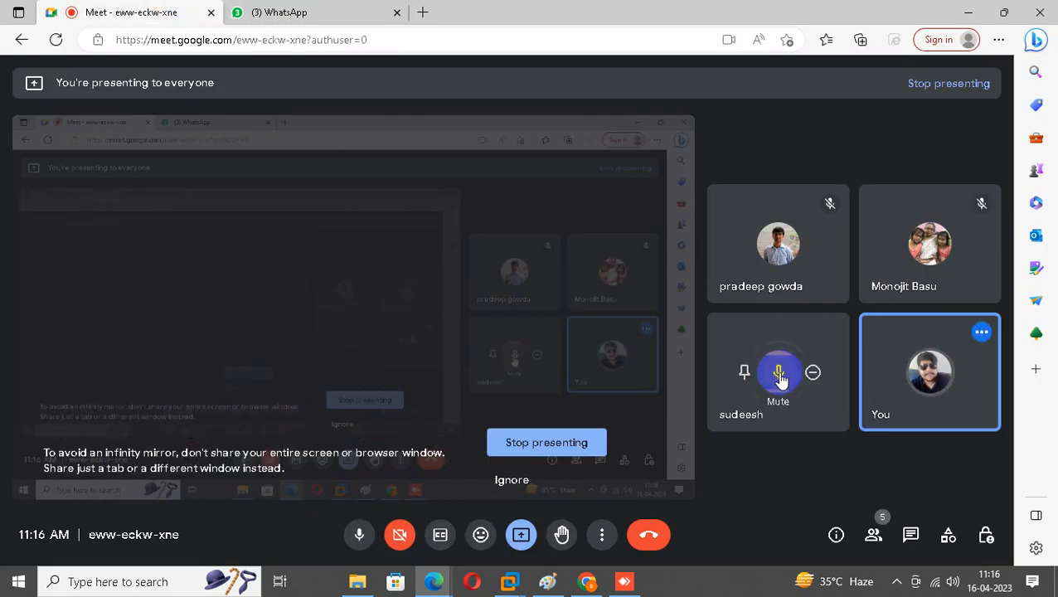
click(780, 373)
click(618, 346)
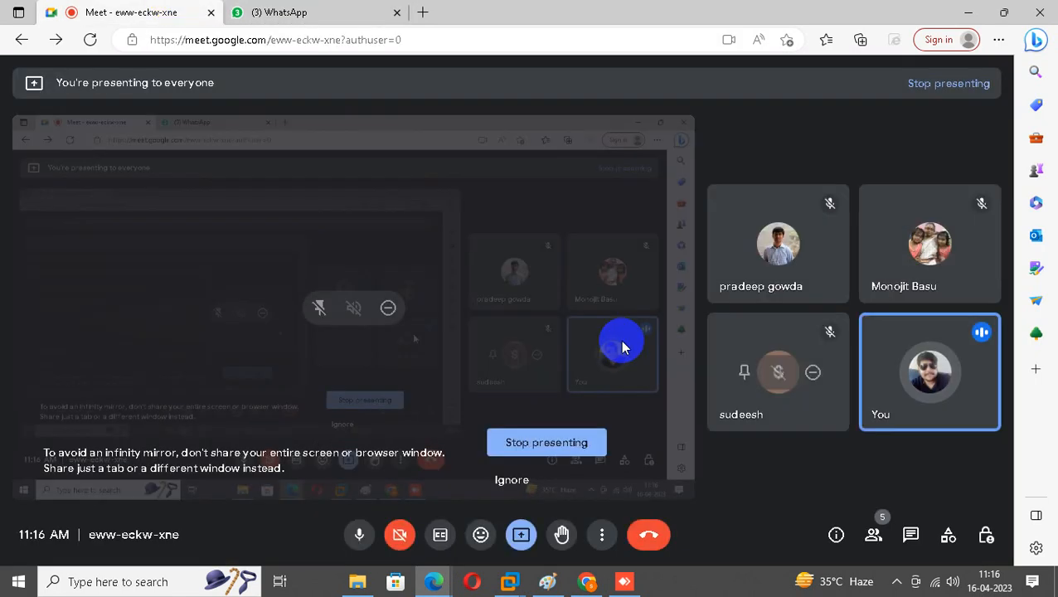
click(969, 13)
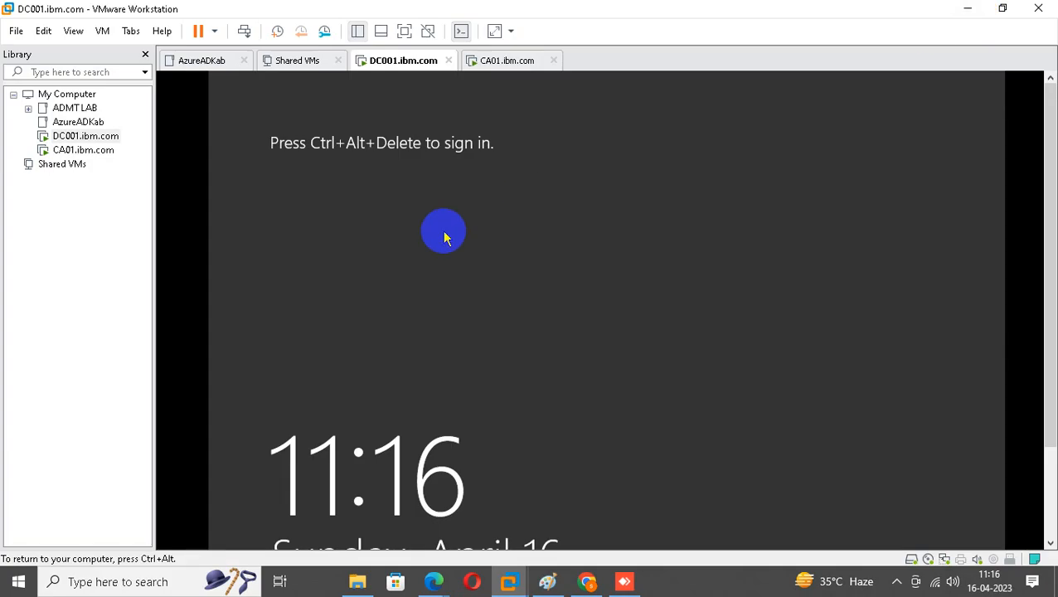
Check the host system tray and briefly capture, then release, VM input.
click(897, 583)
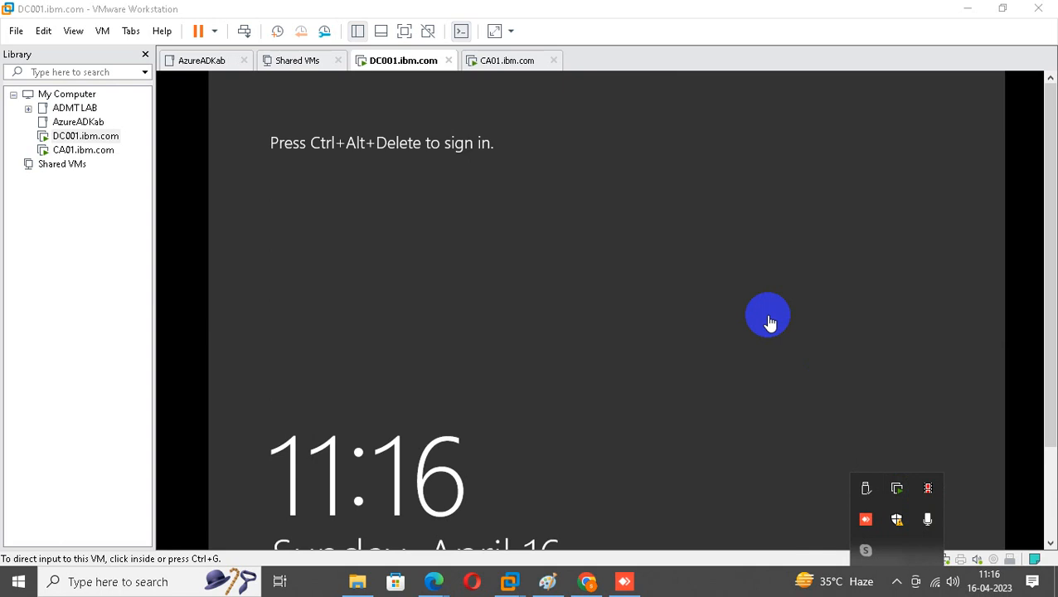
click(770, 322)
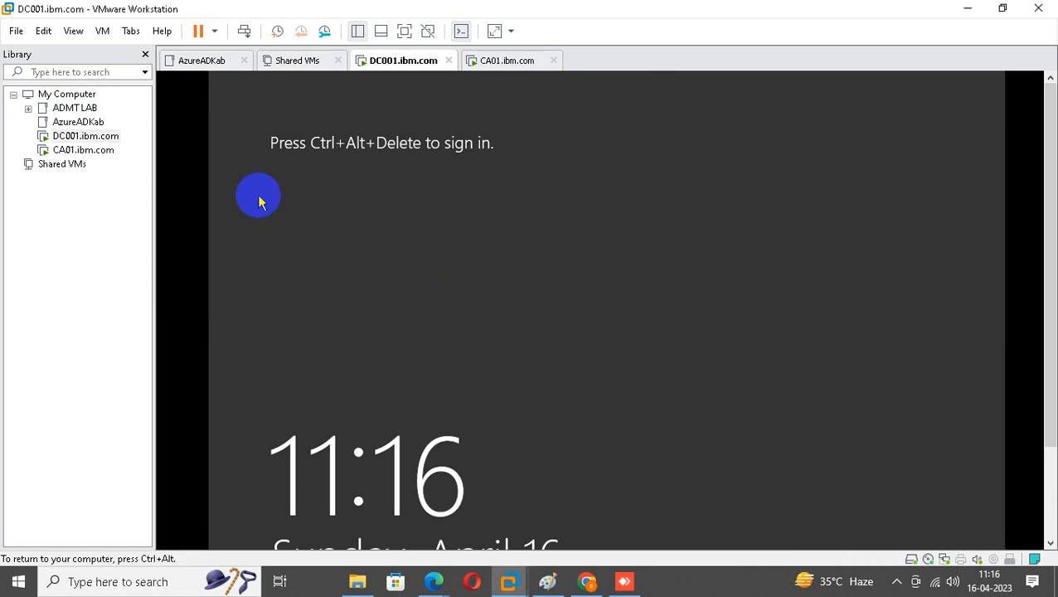
key(ctrl+alt)
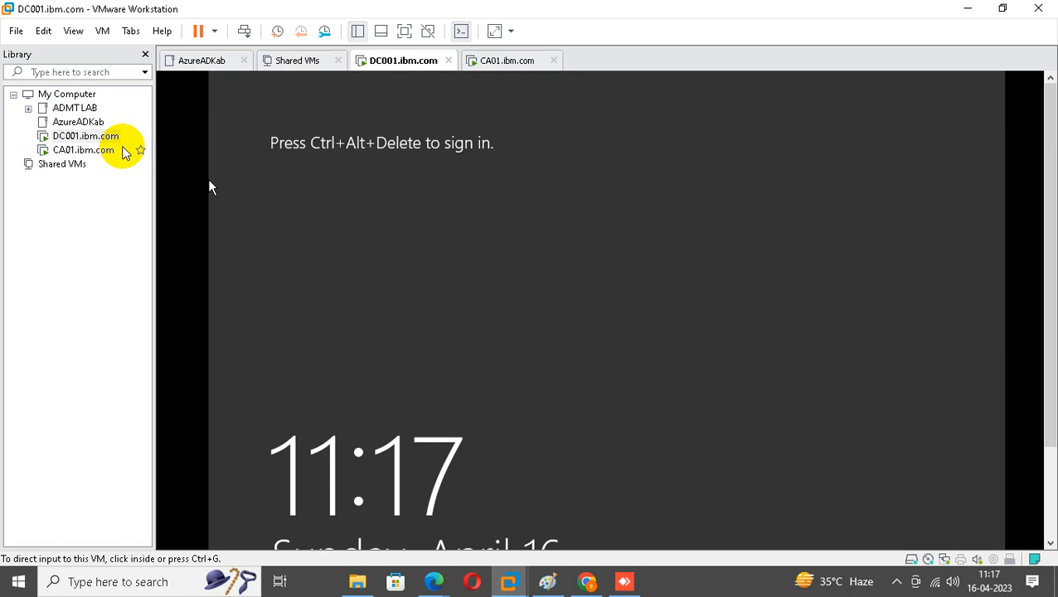
Send Ctrl+Alt+Del to DC001 and sign in with the Administrator password.
right_click(100, 145)
click(178, 300)
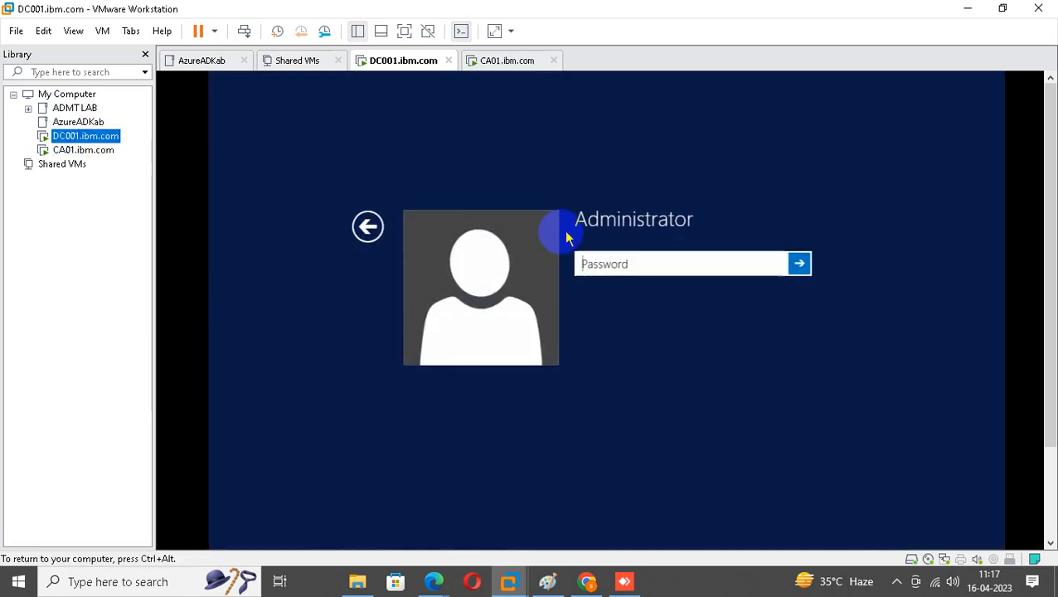
click(656, 266)
text(P)
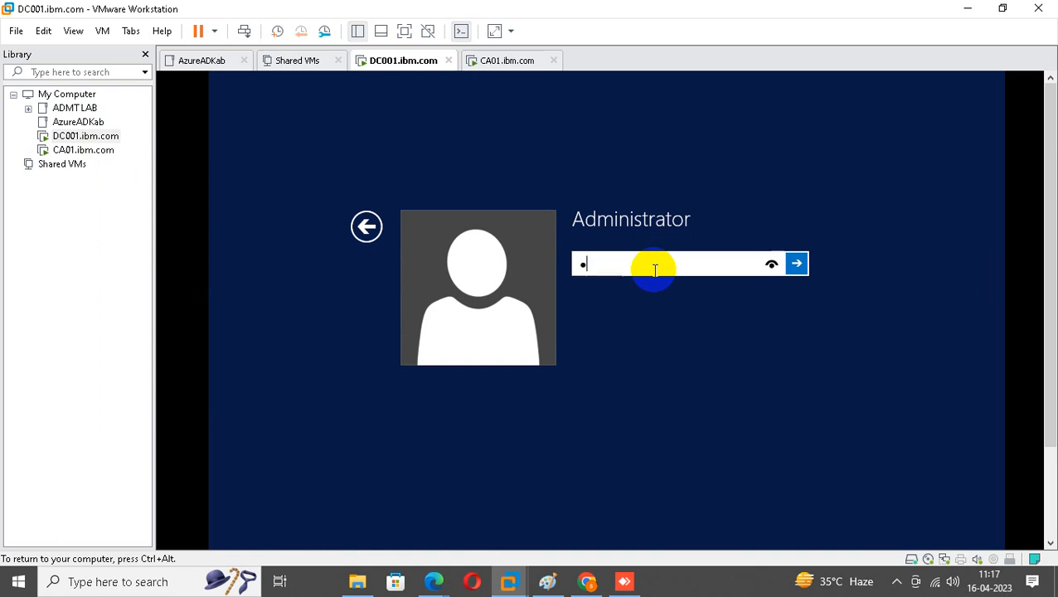
text(assword@123)
key(Return)
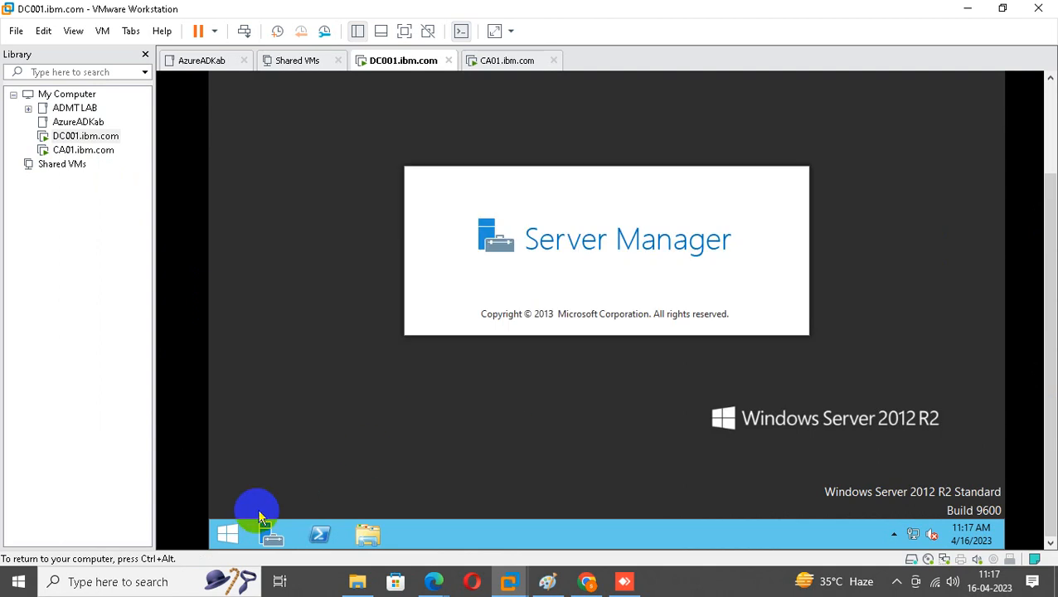
right_click(227, 533)
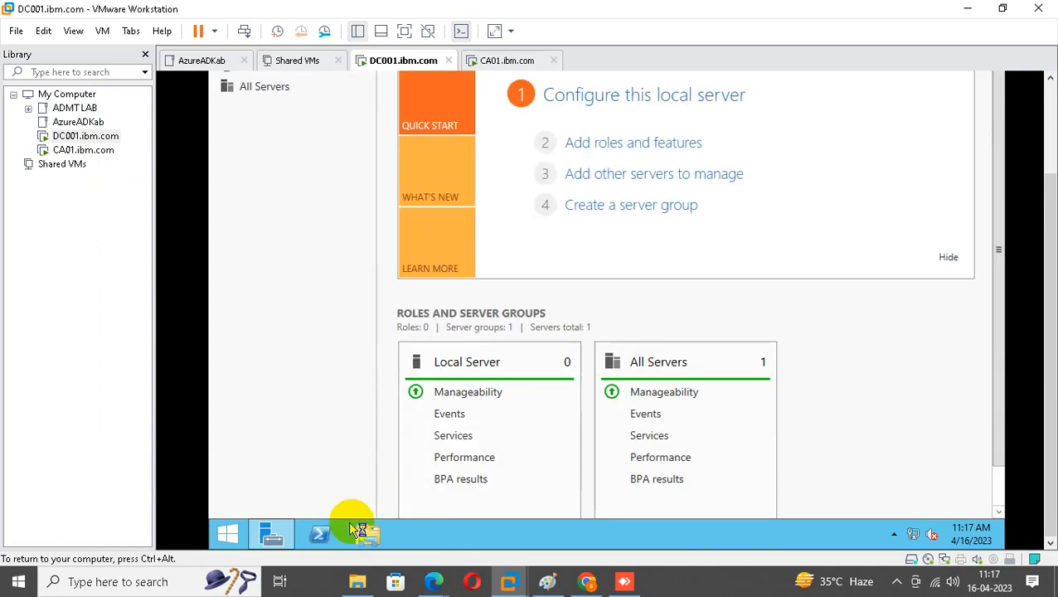
Launch Add Roles and Features with role-based installation on the local server.
click(270, 531)
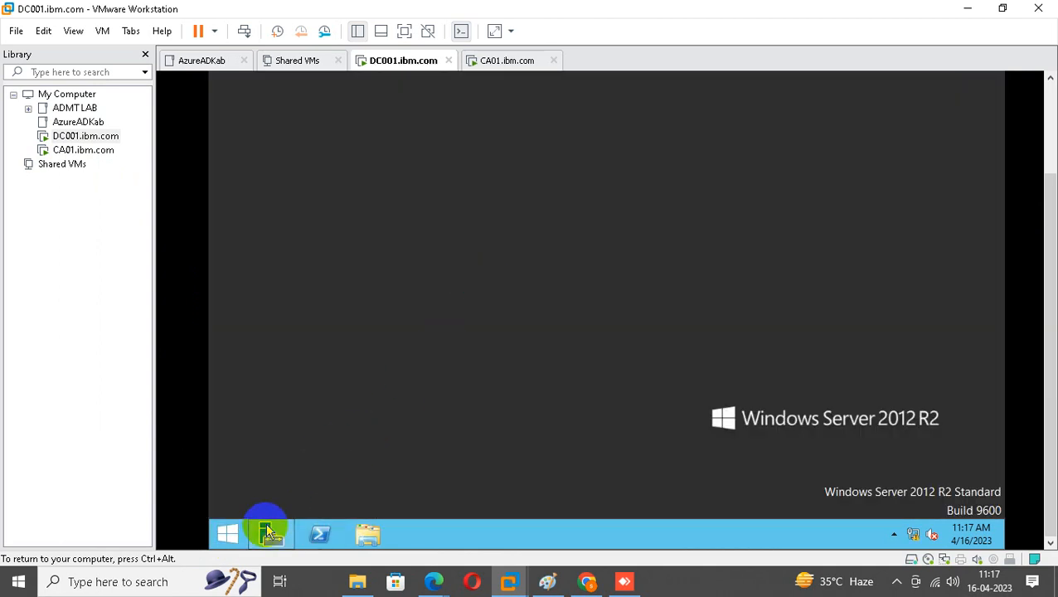
click(271, 531)
click(643, 145)
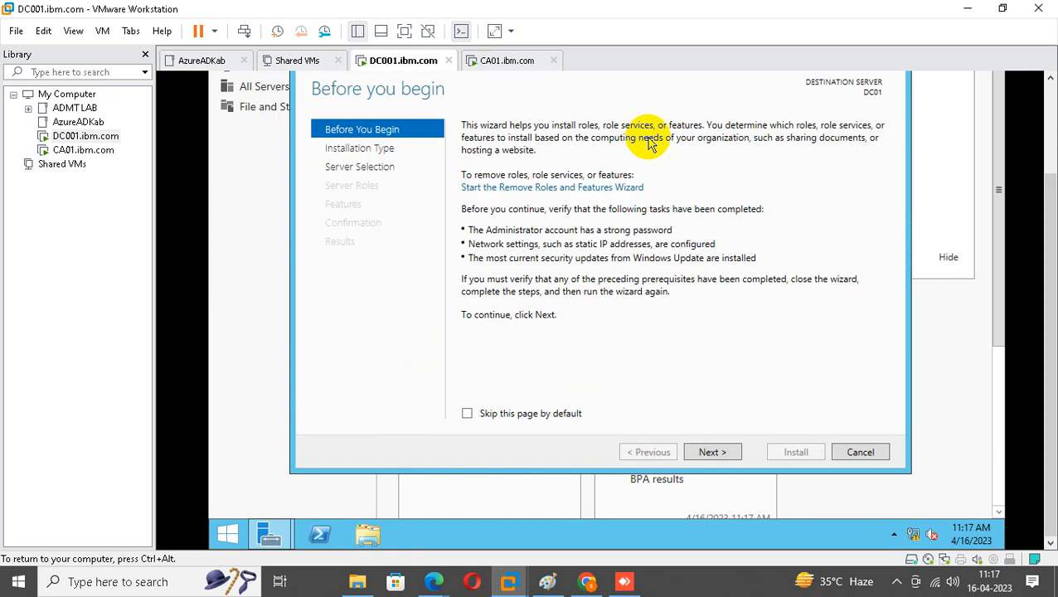
click(712, 451)
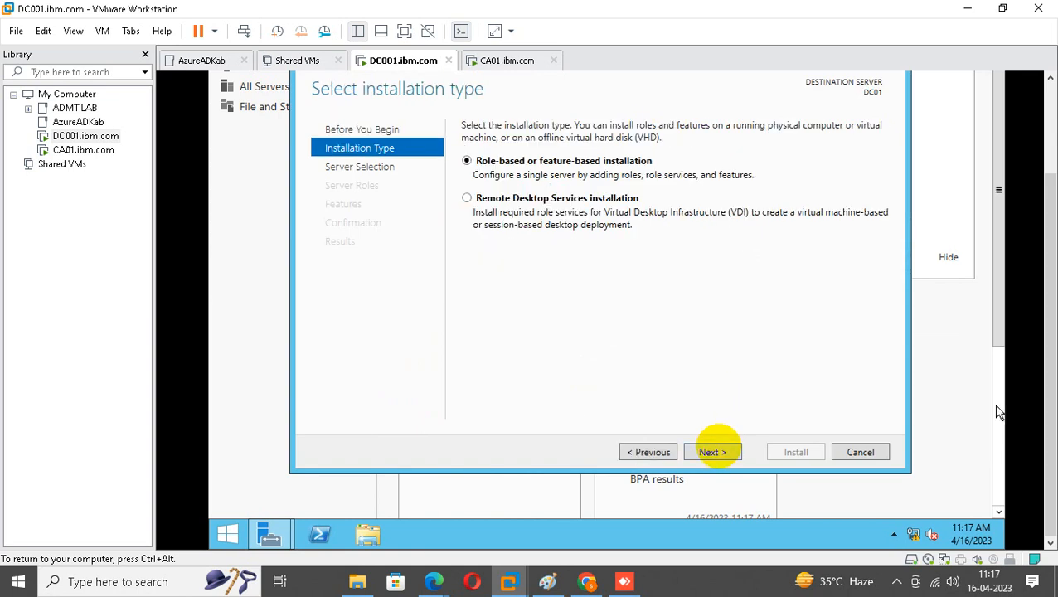
click(726, 453)
click(729, 455)
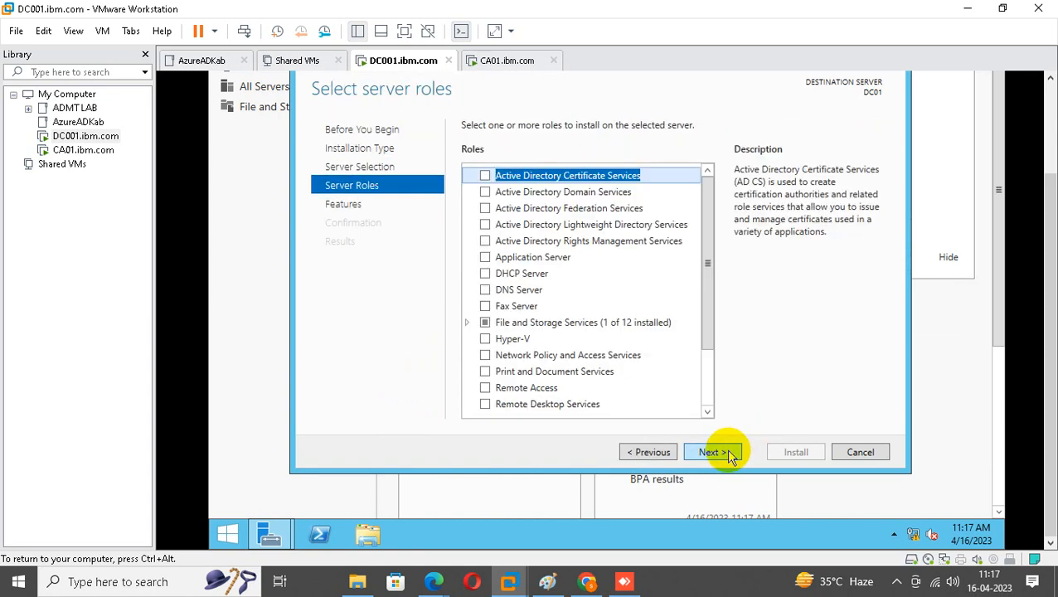
Tick Active Directory Domain Services, add its management features, and install.
click(557, 193)
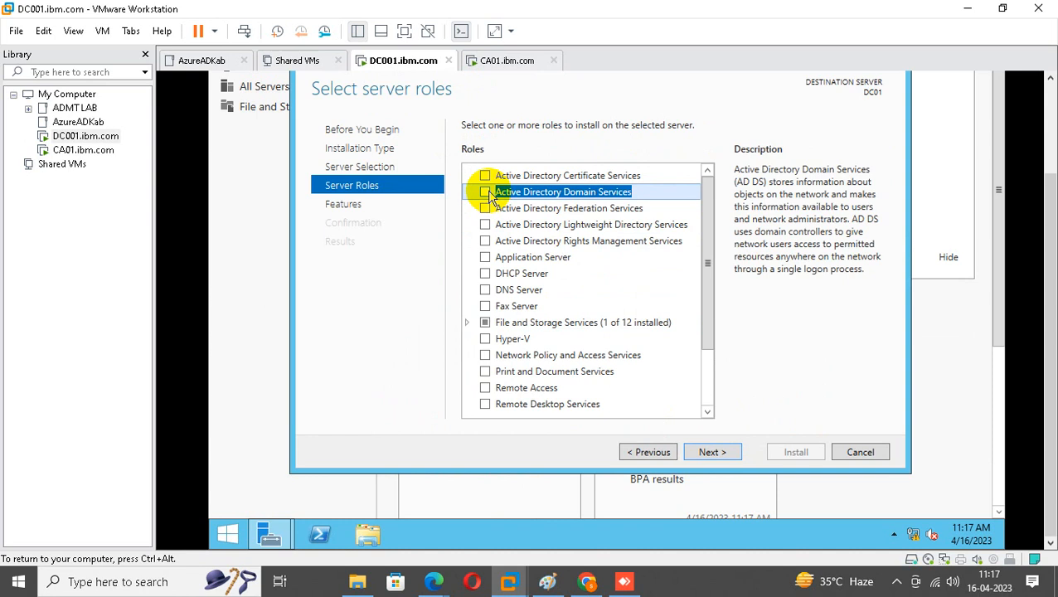
click(485, 191)
click(645, 387)
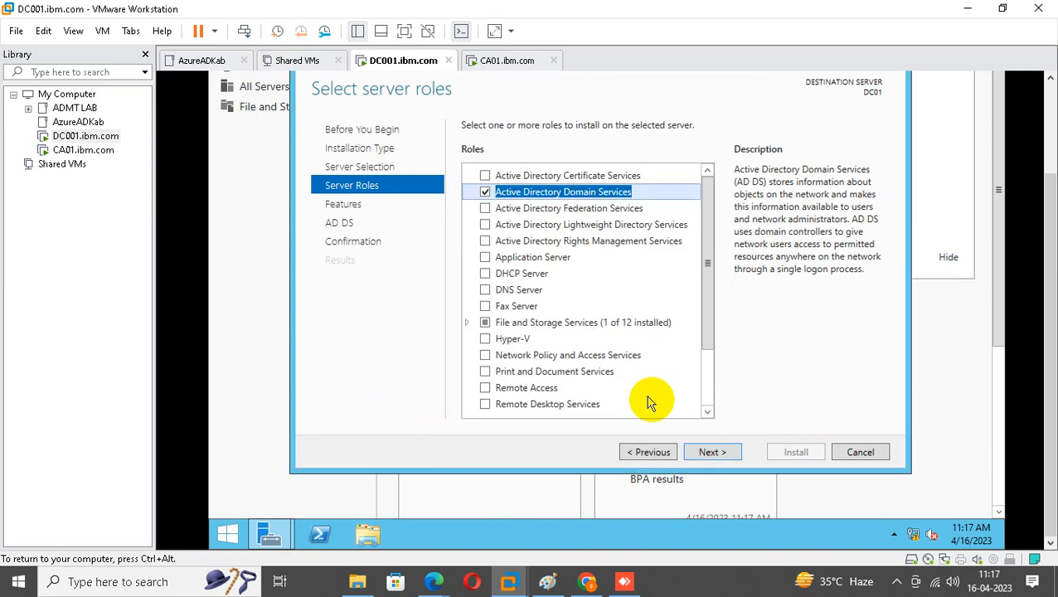
click(715, 453)
click(715, 453)
click(715, 454)
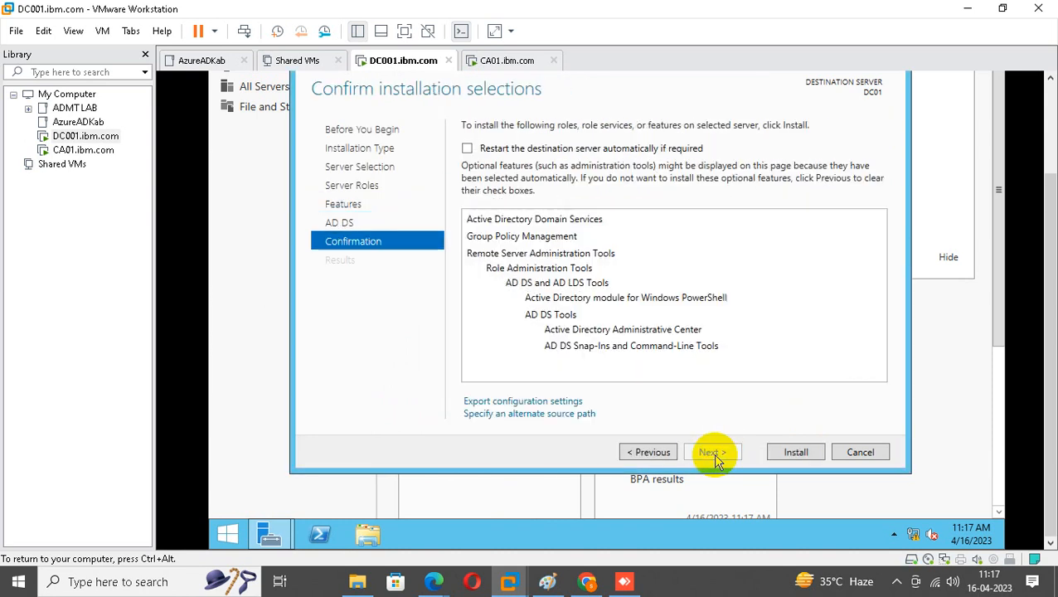
click(803, 465)
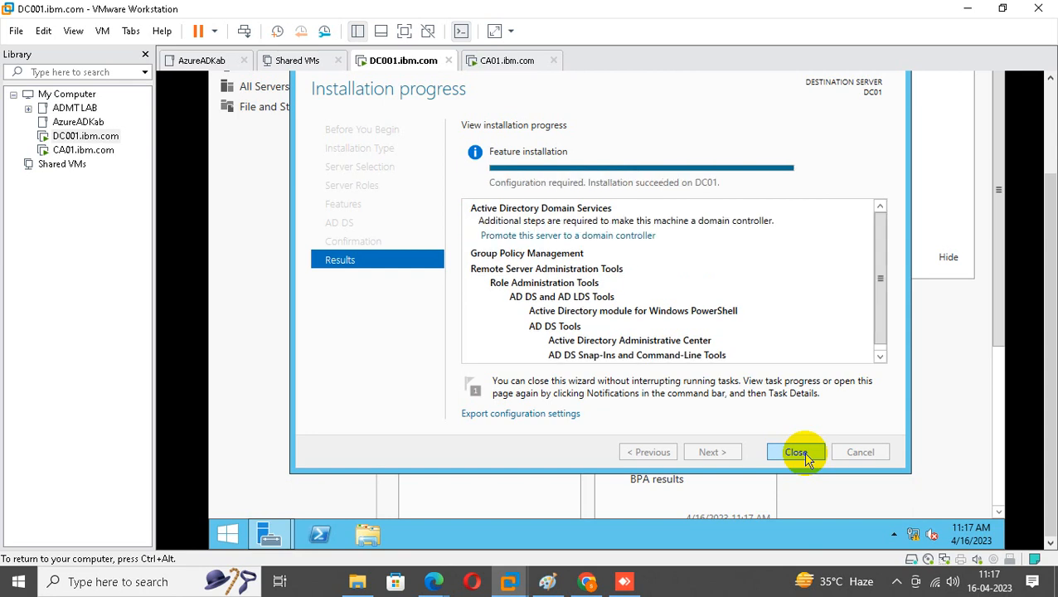
Launch the promotion wizard, choose Add a new forest with root domain IBM.com, and continue.
click(526, 241)
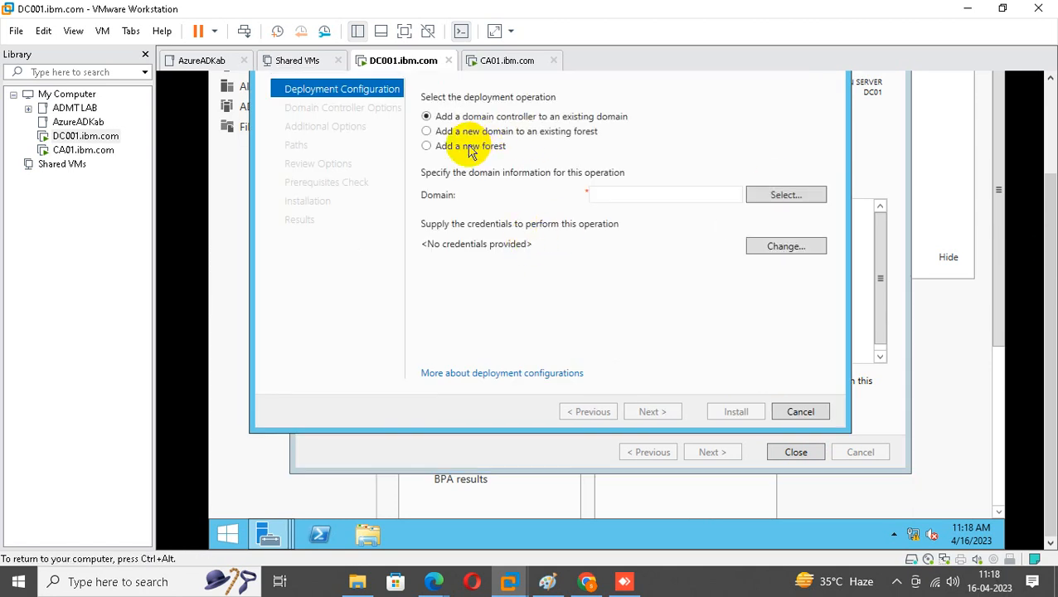
click(464, 146)
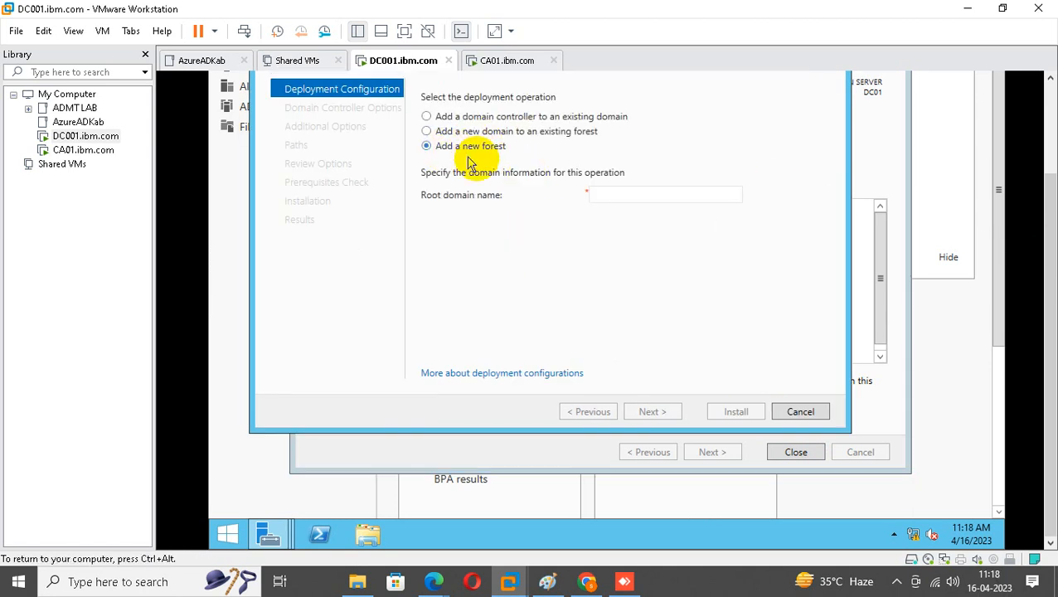
click(606, 197)
text(IB)
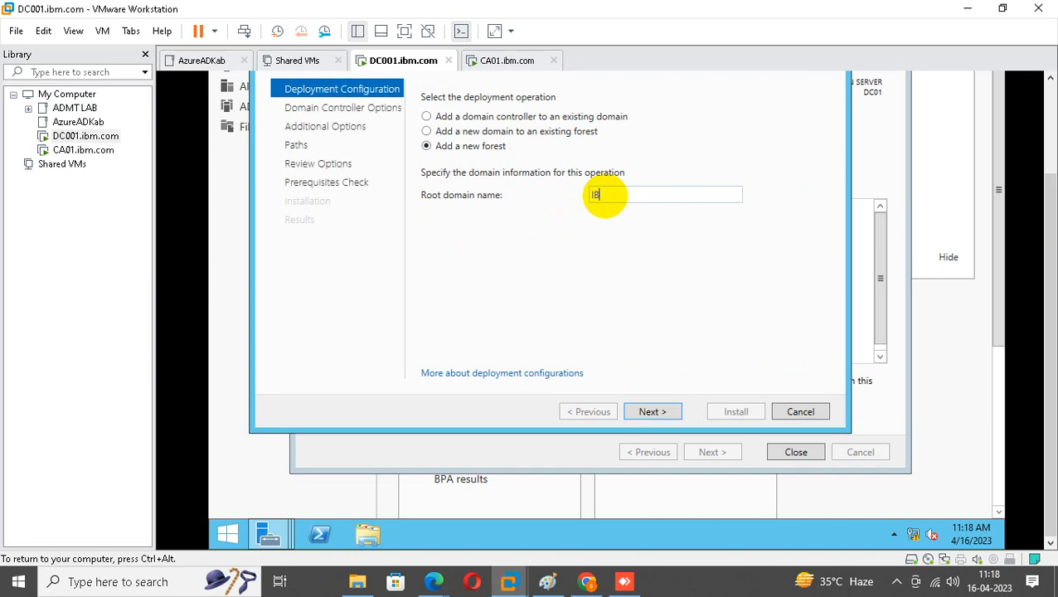
text(M.com)
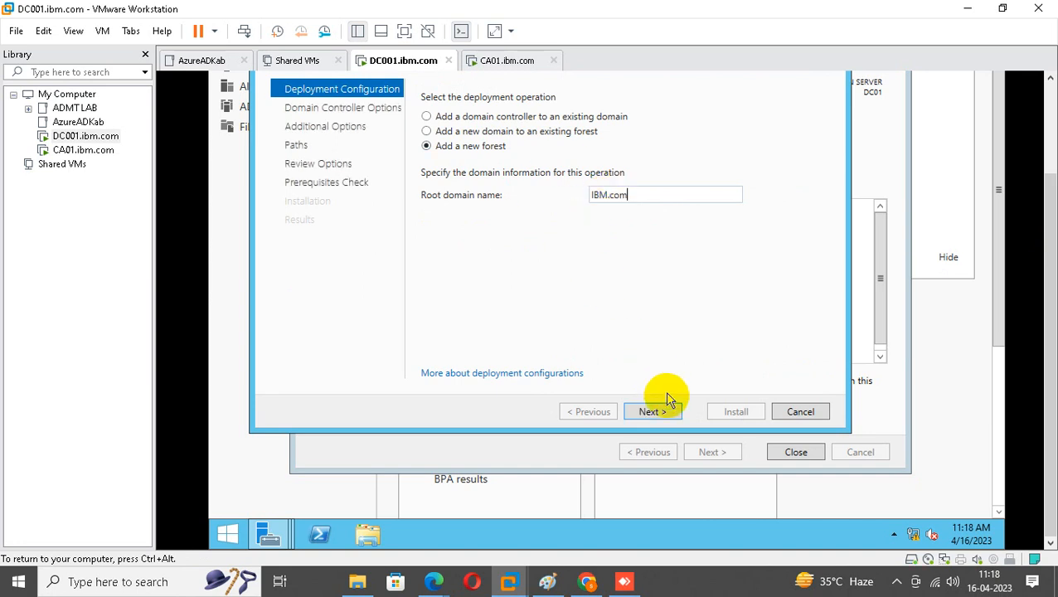
click(662, 413)
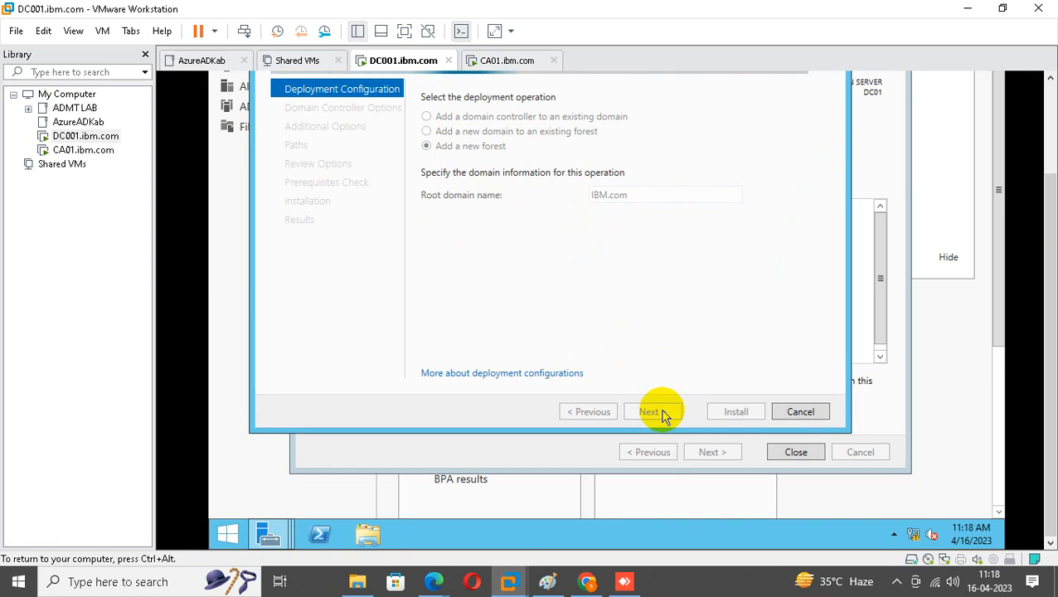
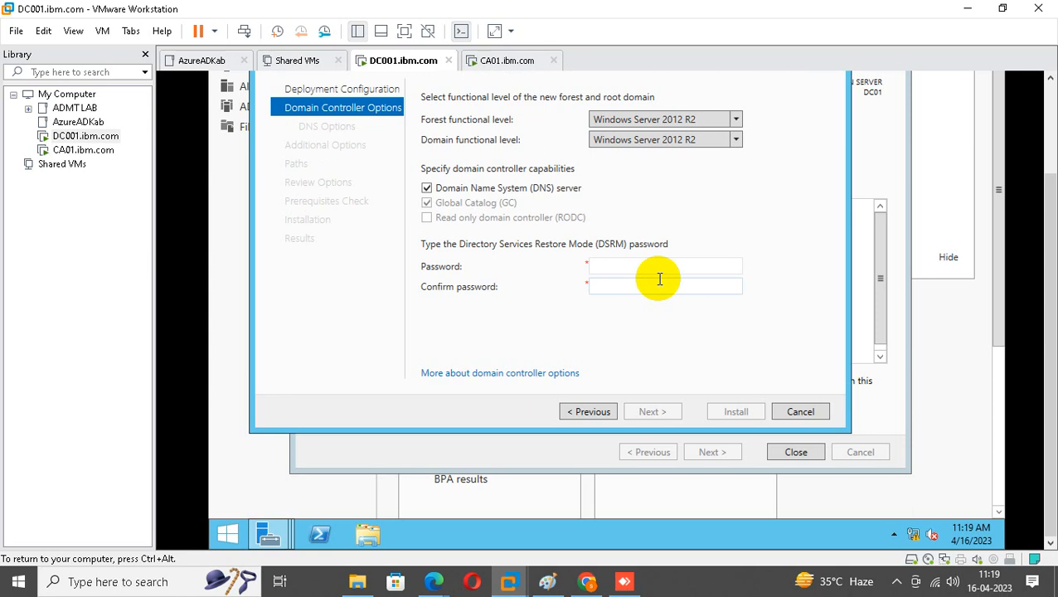
Enter the DSRM password and retype the confirmation correctly.
click(651, 267)
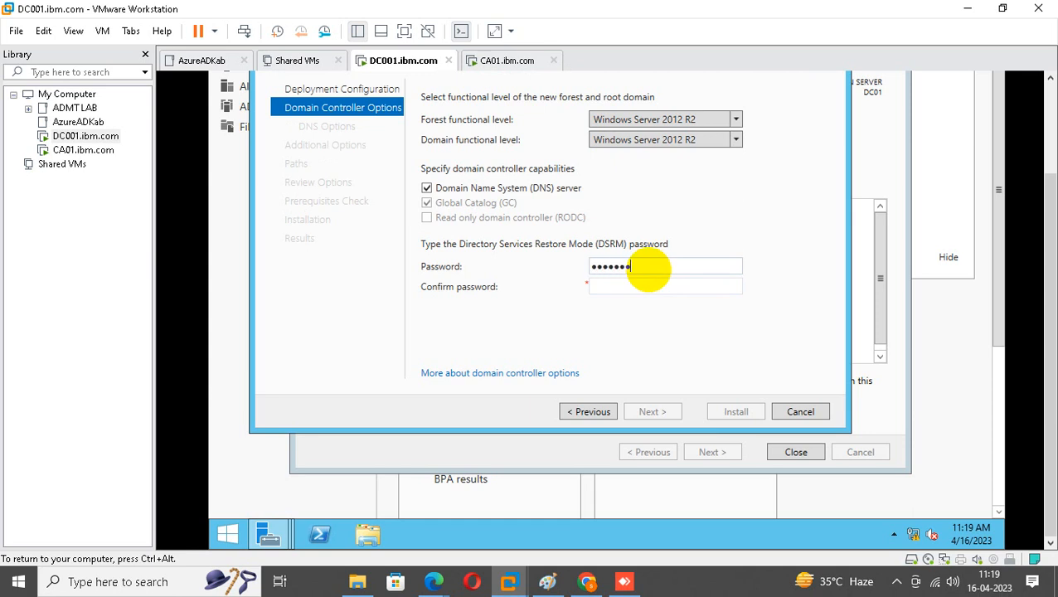
key(Tab)
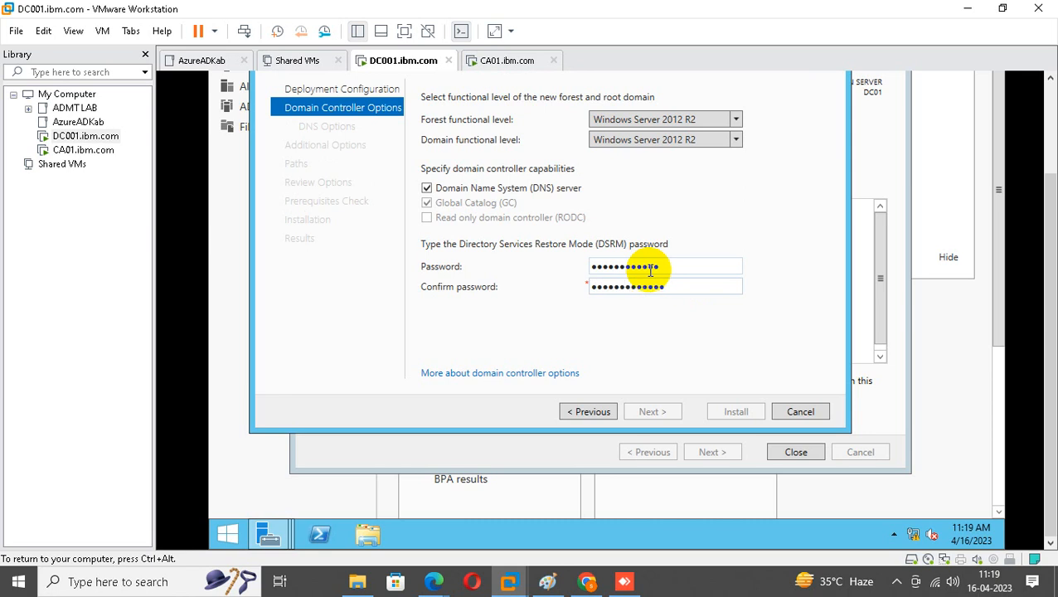
key(BackSpace)
key(BackSpace)
key(BackSpace)
key(BackSpace)
key(BackSpace)
key(BackSpace)
key(BackSpace)
key(BackSpace)
key(BackSpace)
key(BackSpace)
key(BackSpace)
key(BackSpace)
text(Password@123)
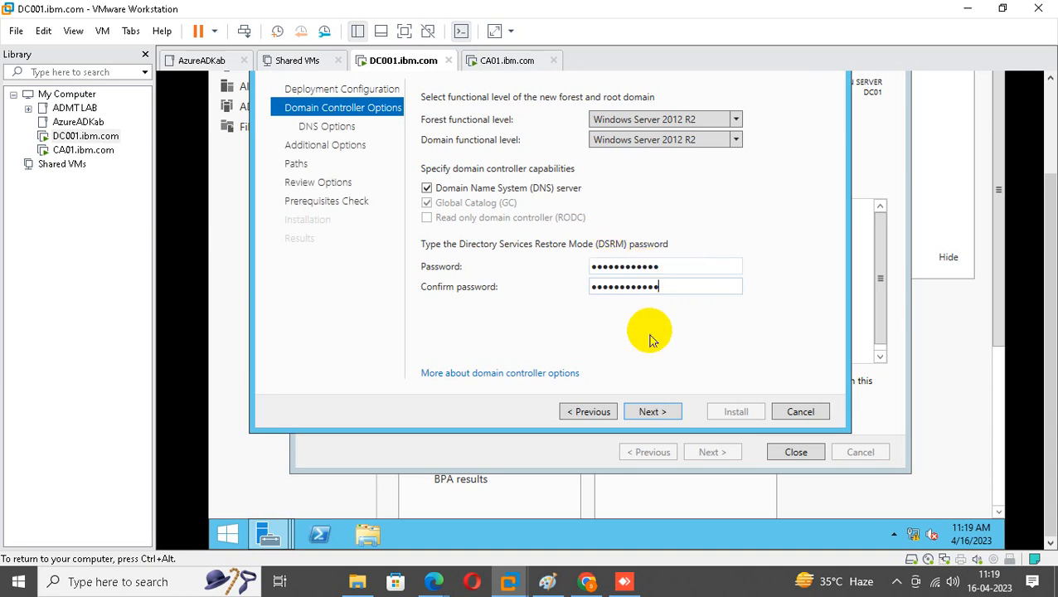
Advance past DNS Options to Additional Options, then start a new virtual machine from the File menu.
click(652, 414)
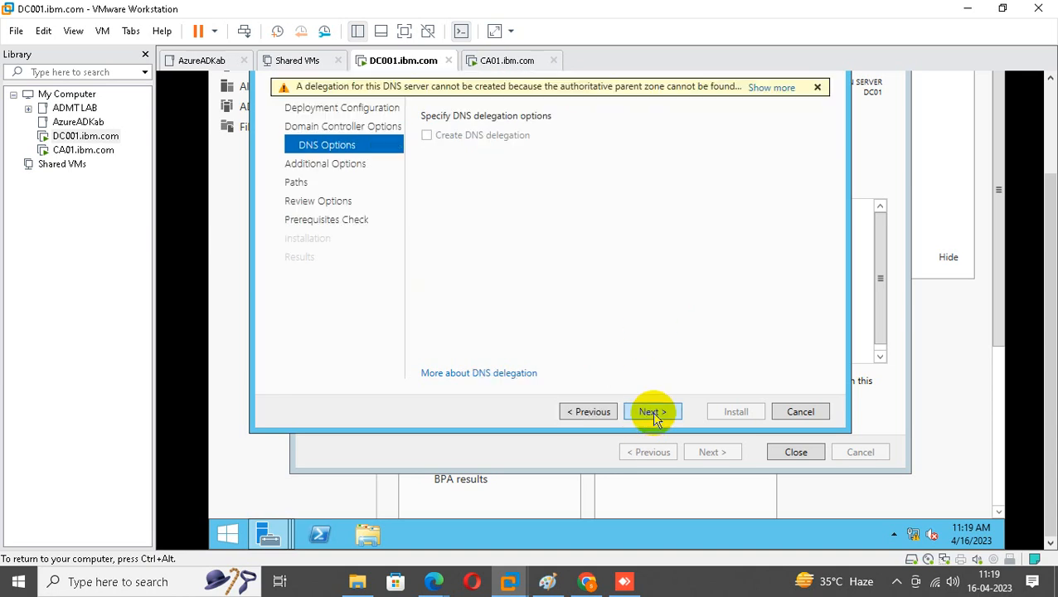
click(652, 410)
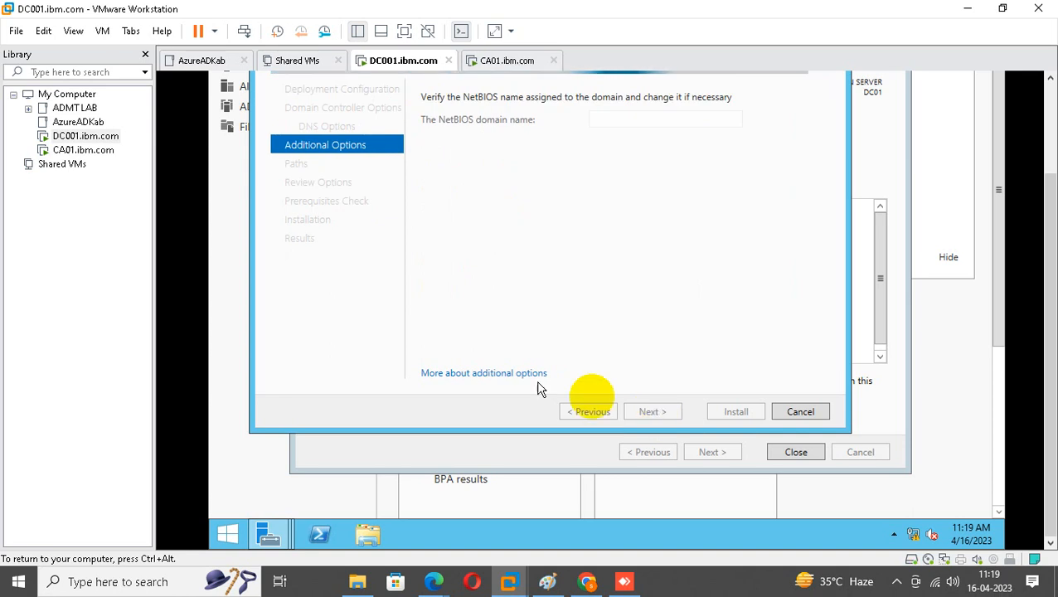
click(17, 30)
click(33, 54)
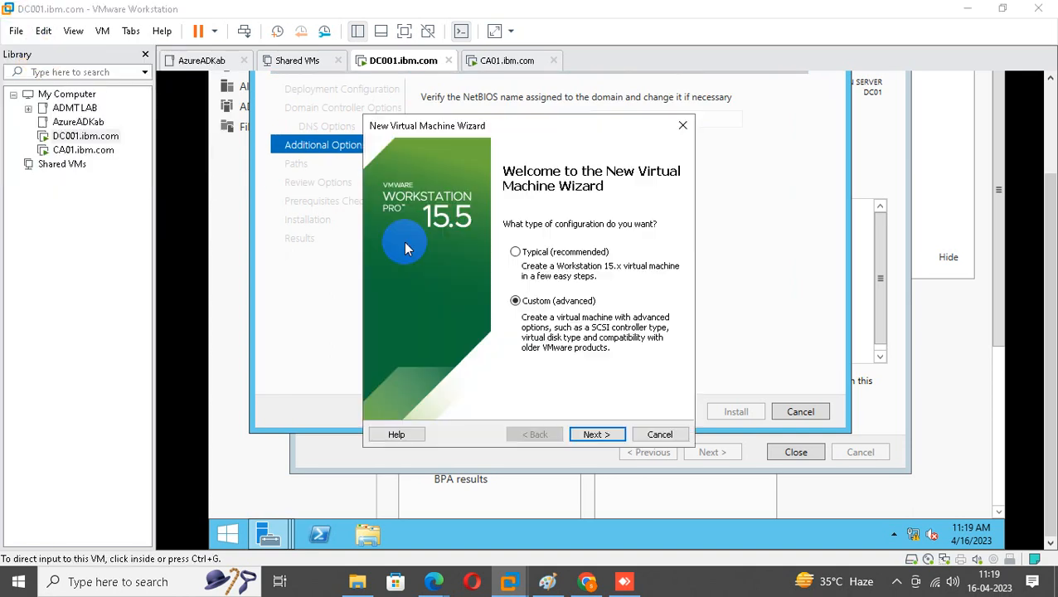
Step the New Virtual Machine wizard to Guest OS Installation, view the ISO list, then cancel the wizard.
click(611, 436)
click(611, 437)
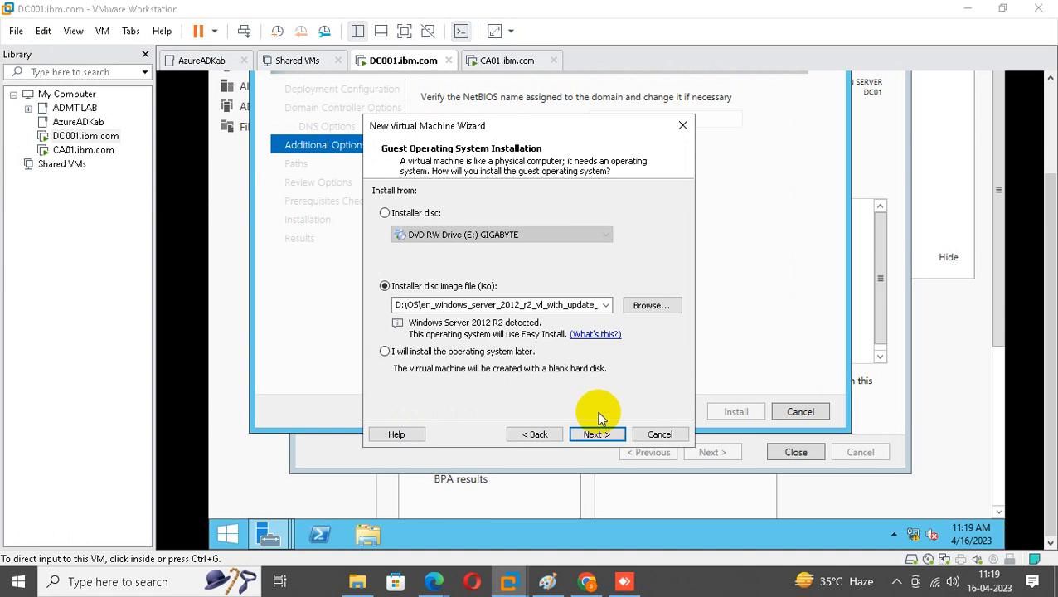
click(606, 305)
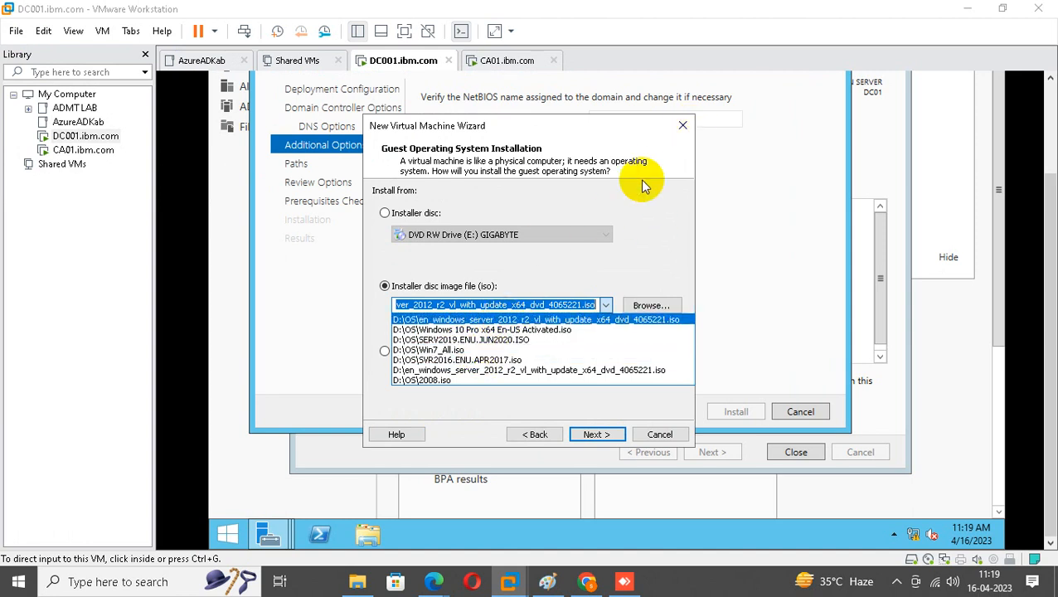
click(680, 131)
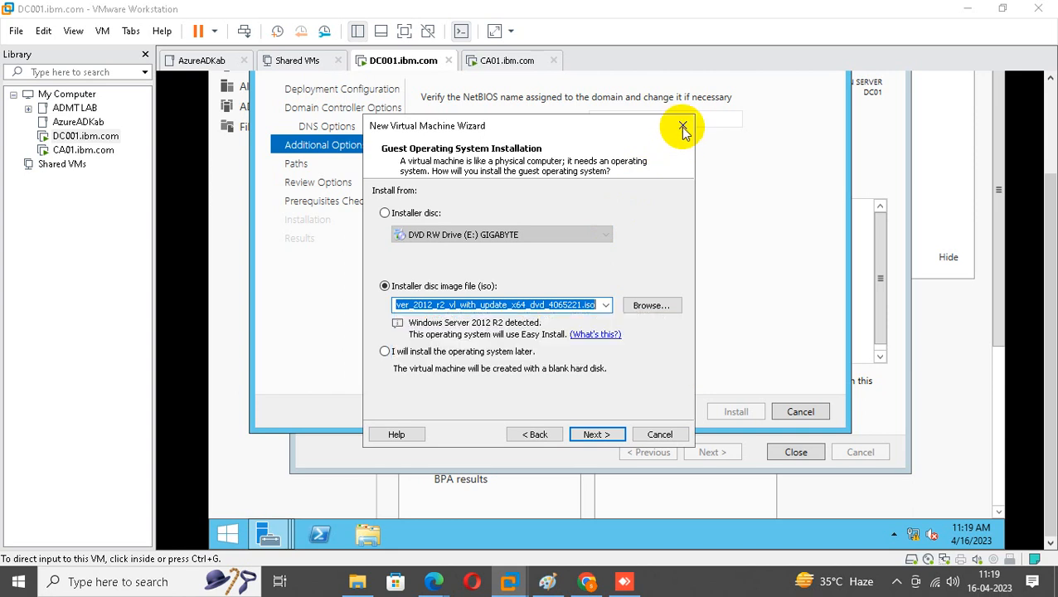
click(682, 128)
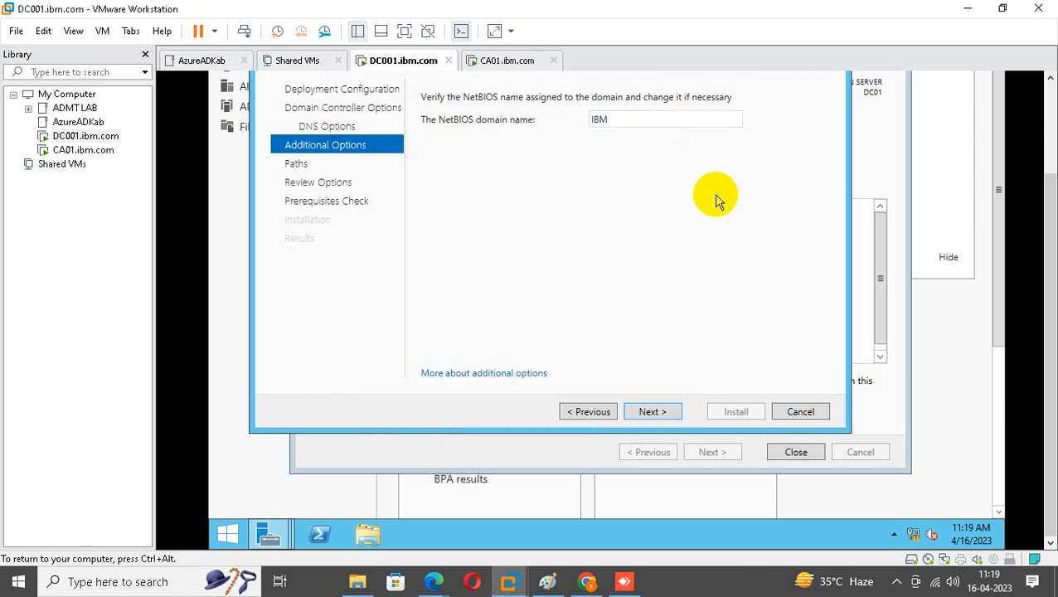
Accept NetBIOS name IBM, default paths and review options, then install once prerequisites pass.
click(652, 413)
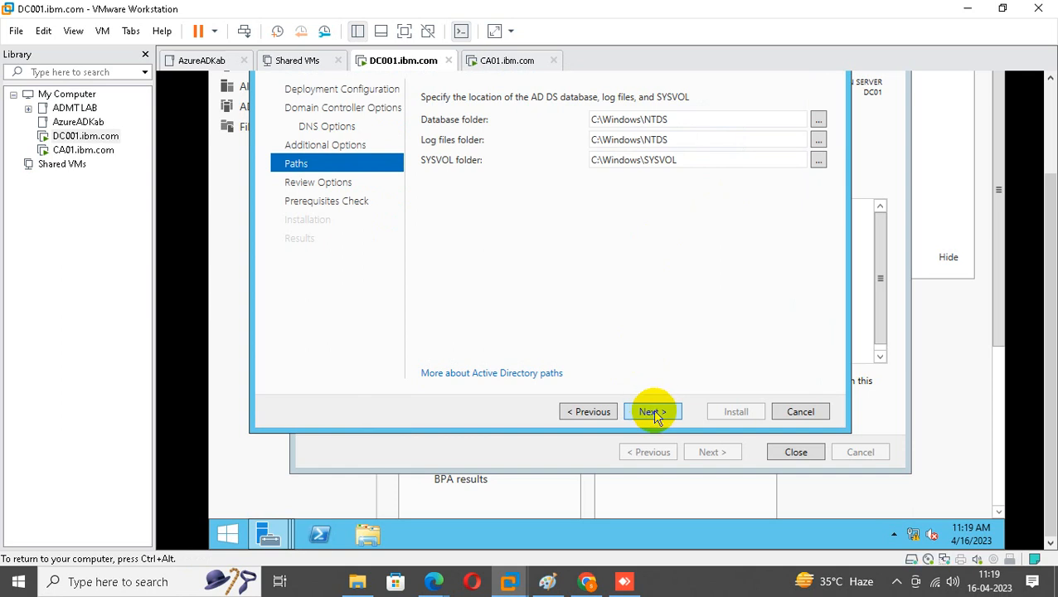
click(652, 412)
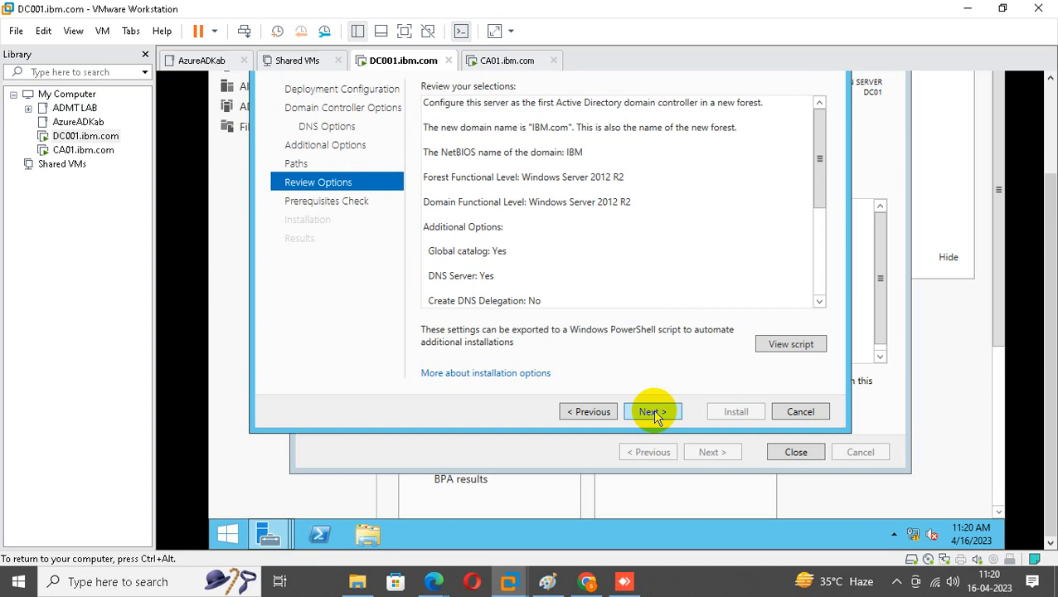
click(652, 412)
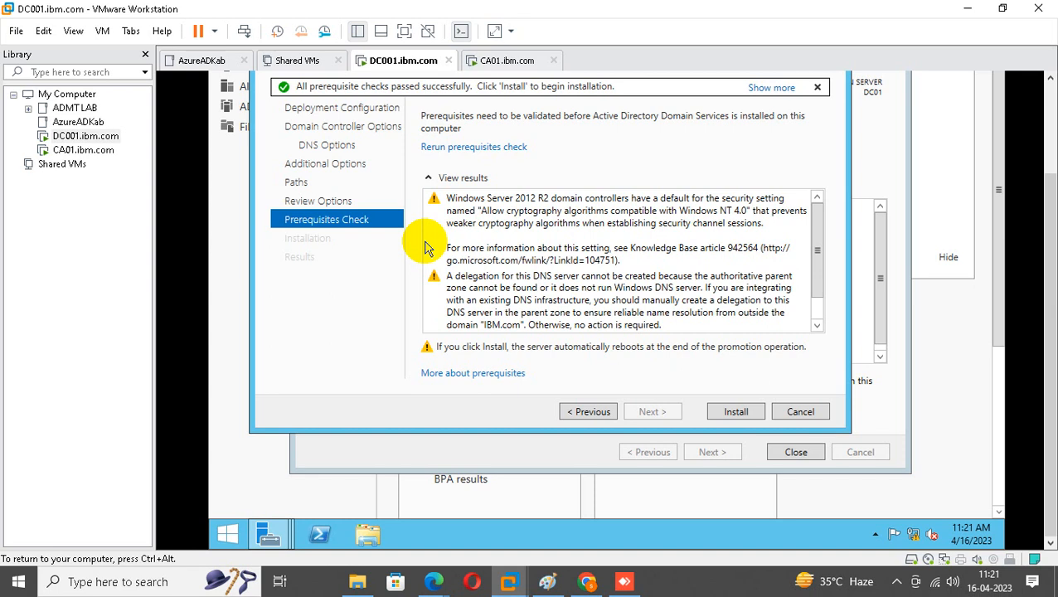
click(739, 412)
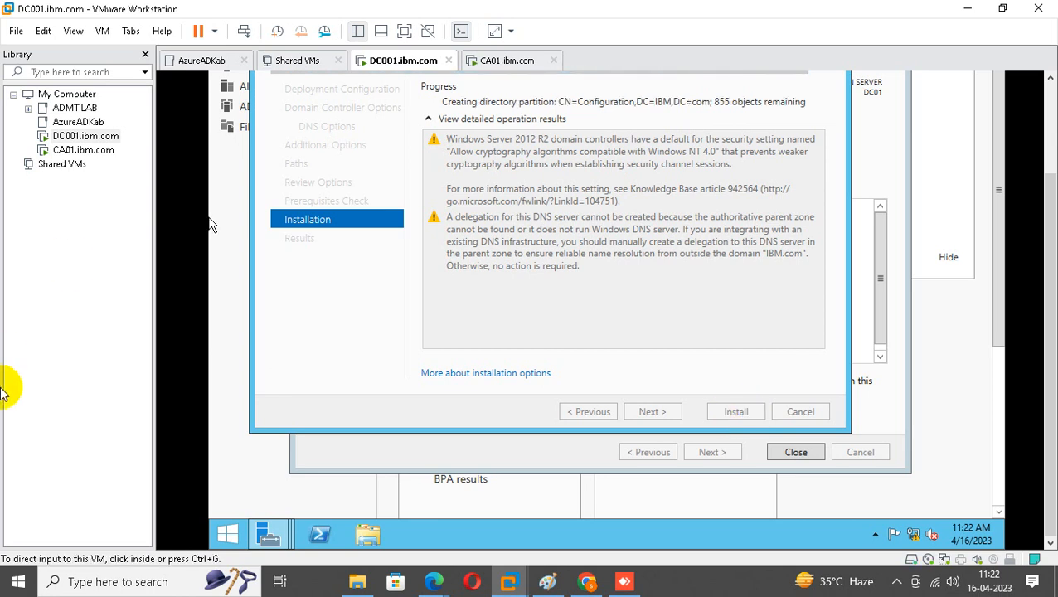
Bring up the host's Start quick menu while the AD DS installation progresses.
right_click(16, 583)
Open D:\os through Run to view the disc images, then minimize Explorer.
click(52, 516)
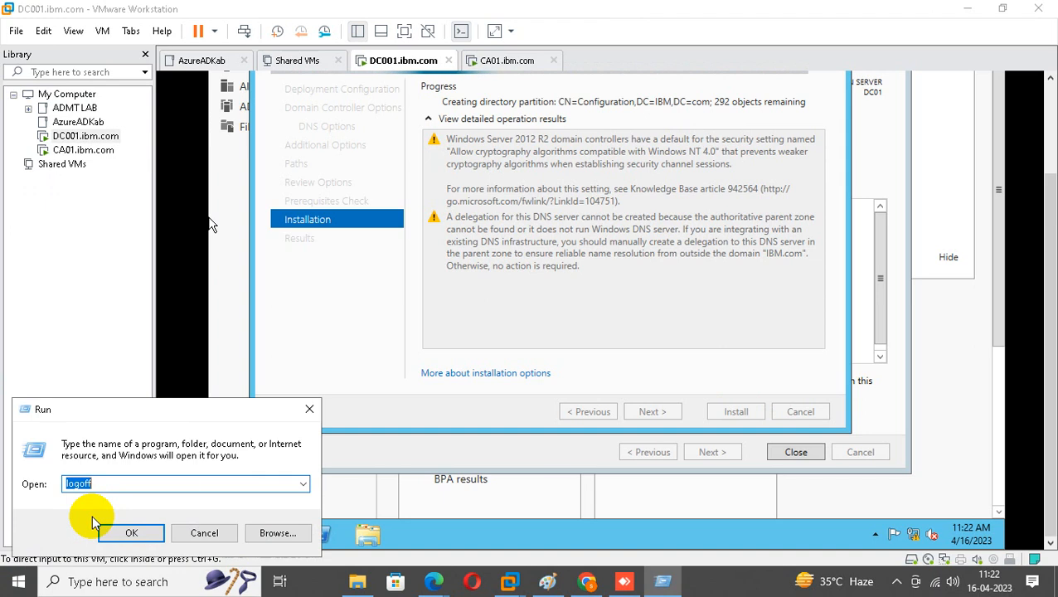
text(d:)
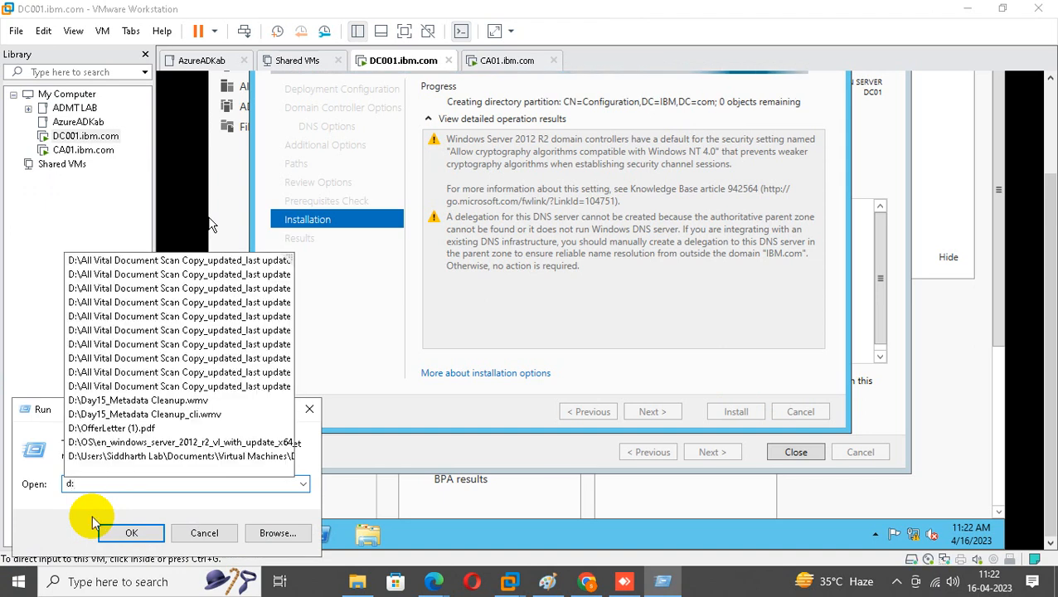
text(\os)
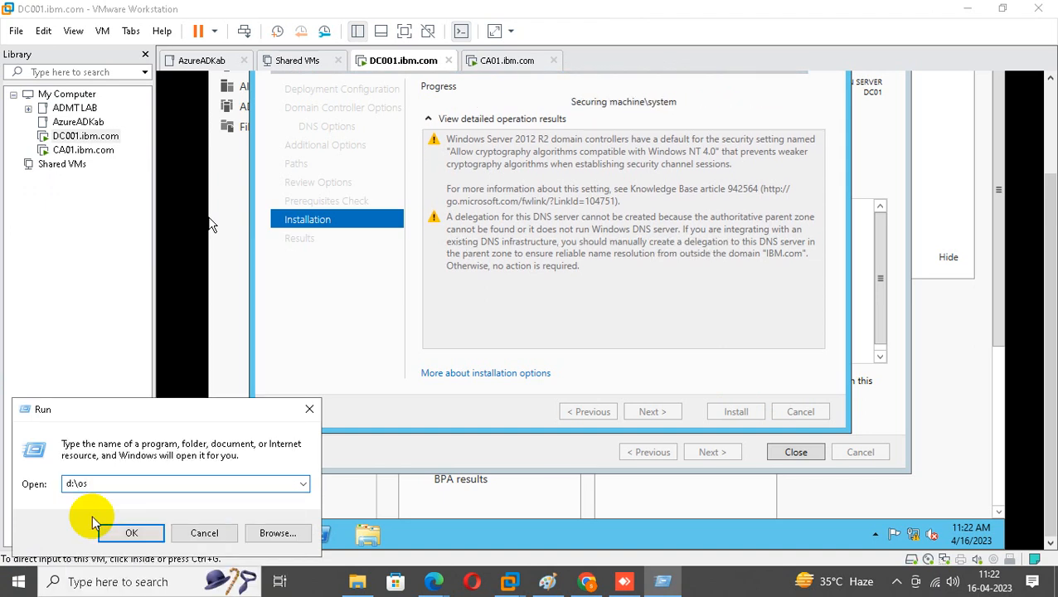
key(Return)
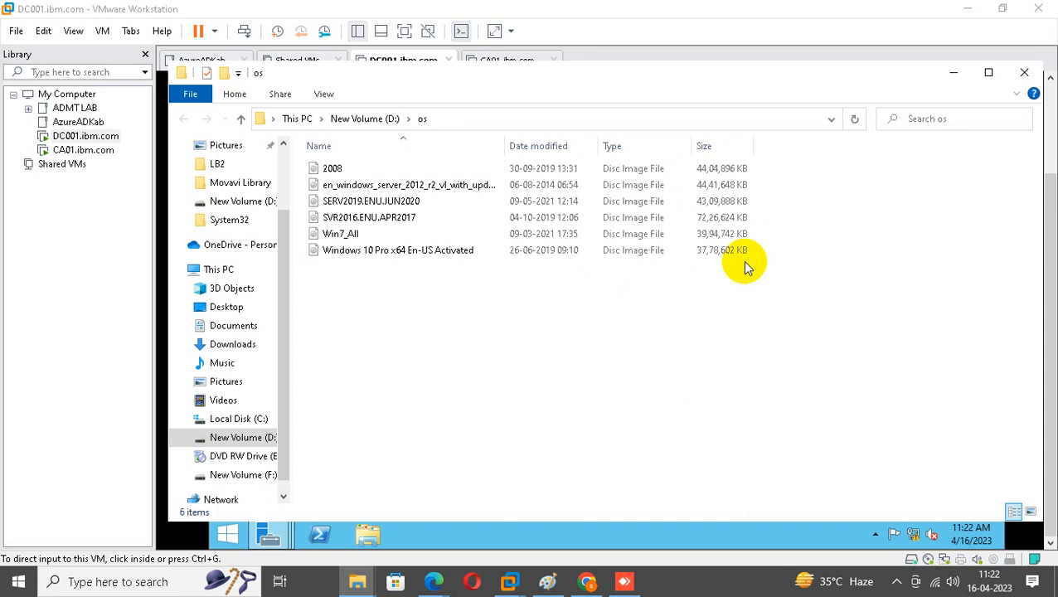
click(954, 72)
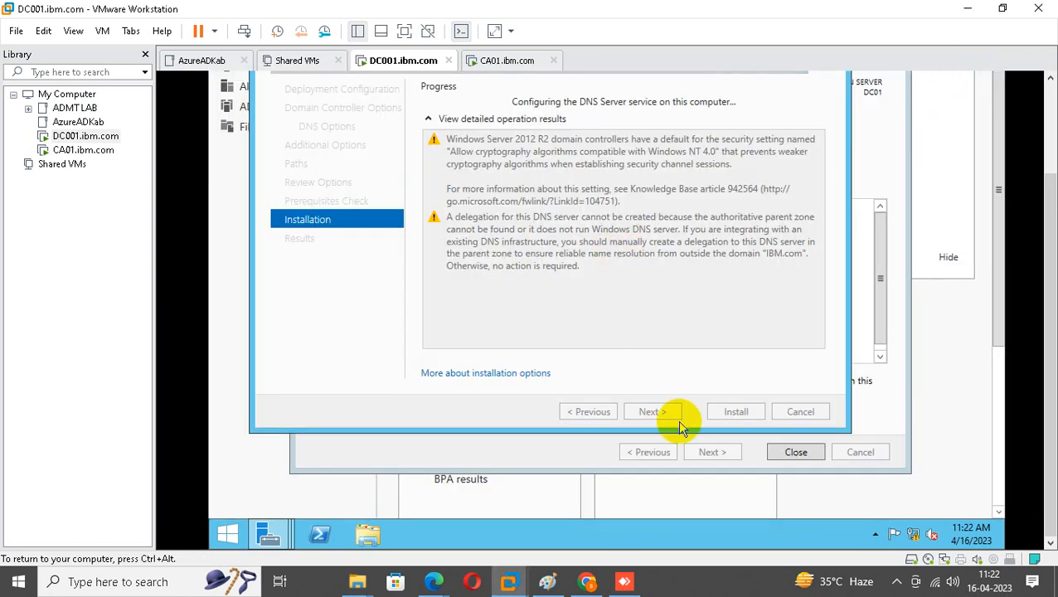
Scroll the installation window while DC001's promotion to domain controller completes.
drag(1055, 245, 1055, 203)
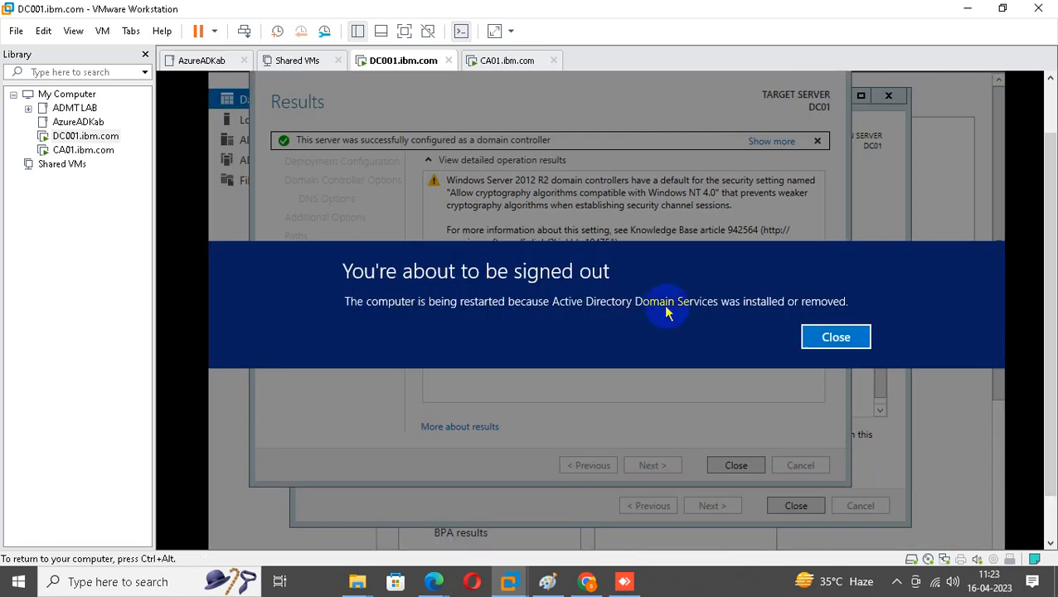
Dismiss the sign-out notice and let DC001 restart to its sign-in lock screen.
click(827, 338)
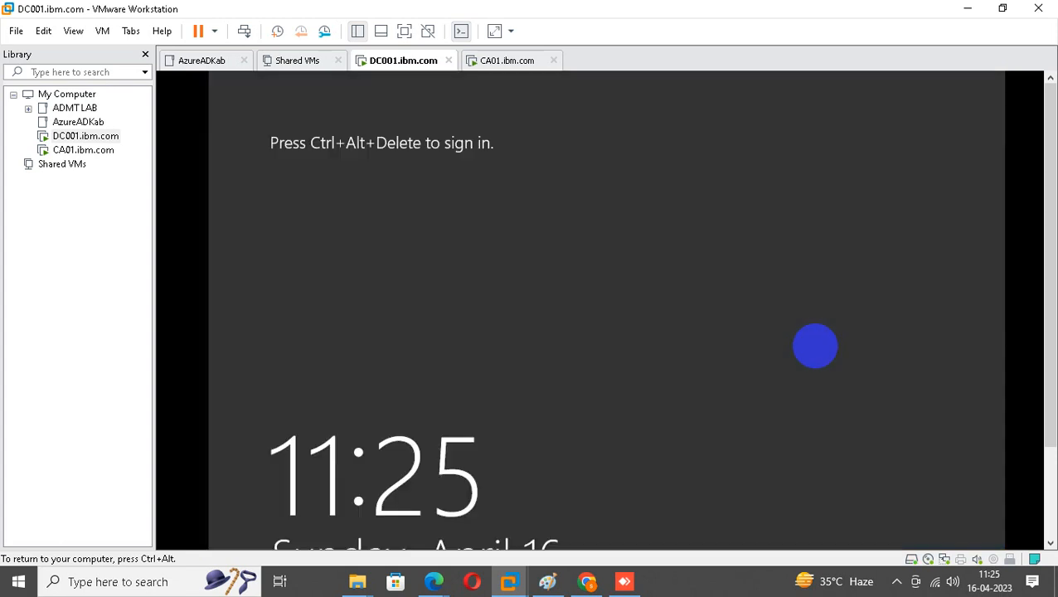
Send Ctrl+Alt+Del to DC001 and sign in with the administrator password.
right_click(68, 138)
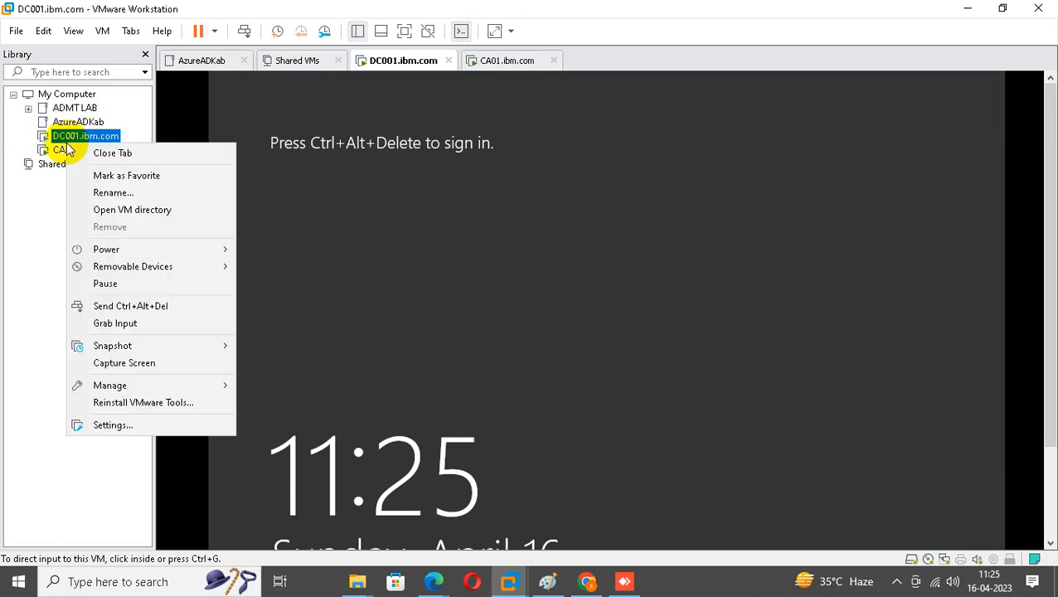
click(191, 306)
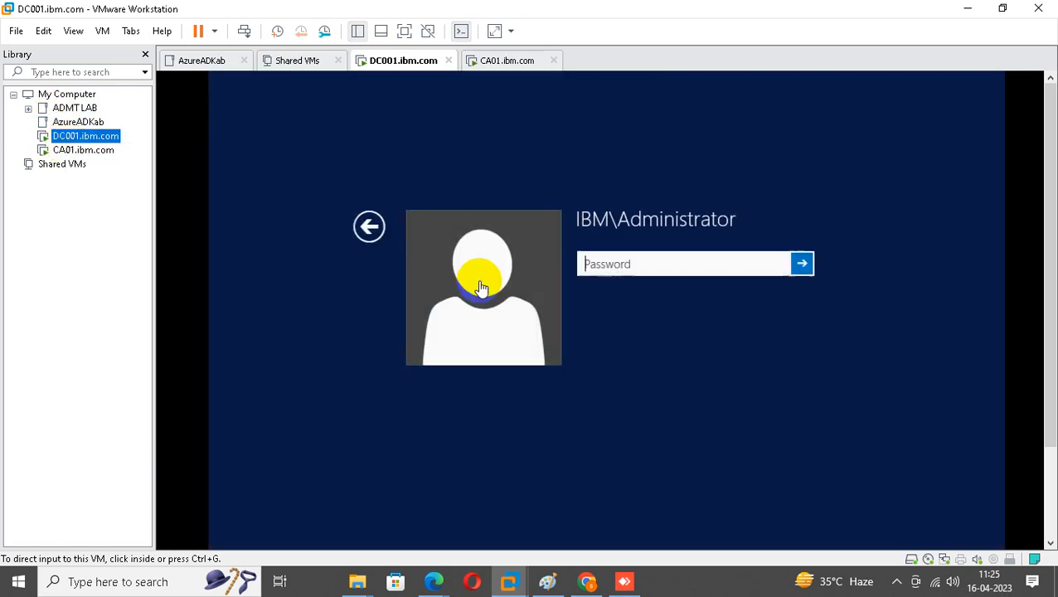
click(594, 263)
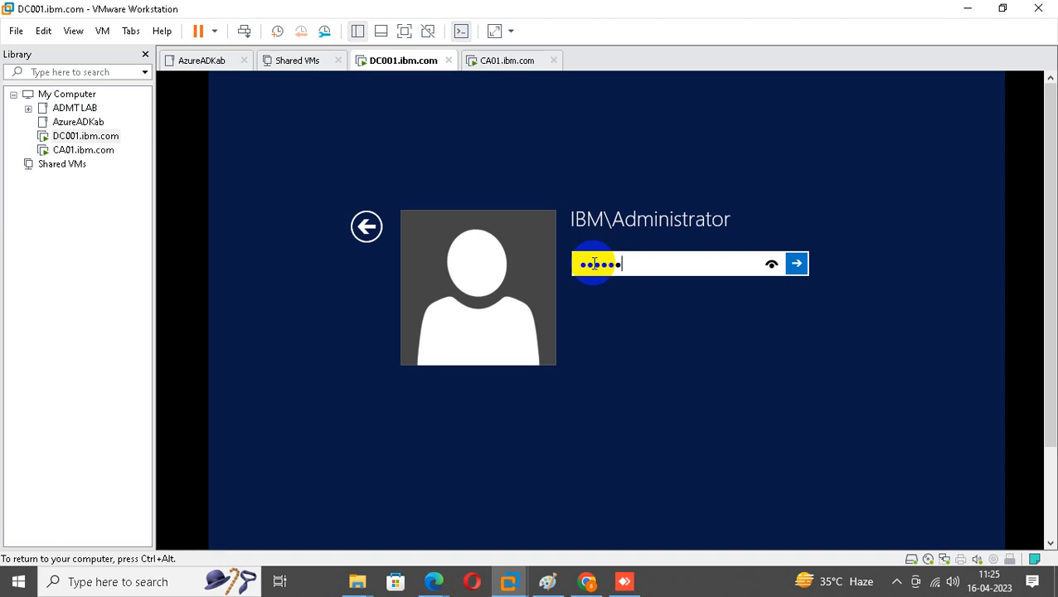
key(Return)
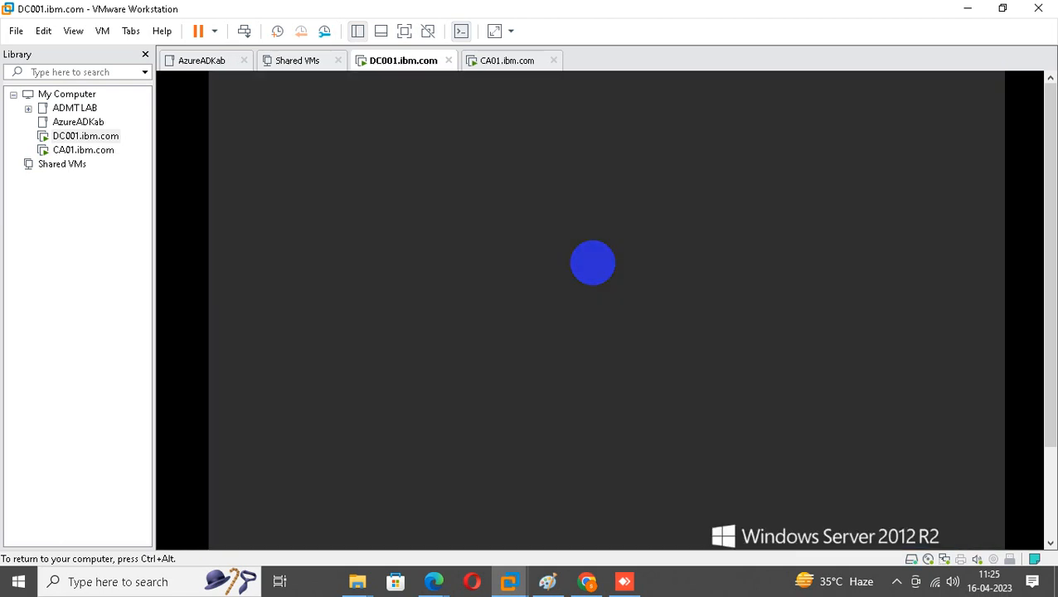
drag(1050, 298, 1050, 393)
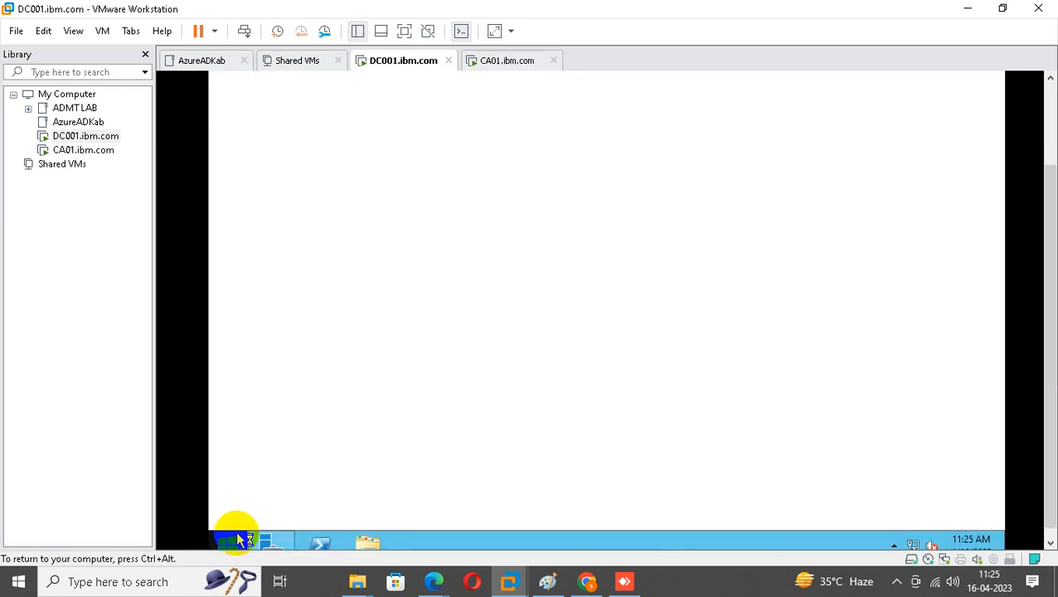
Launch Active Directory Users and Computers with dsa.msc and expand IBM.com to its Users container.
right_click(238, 540)
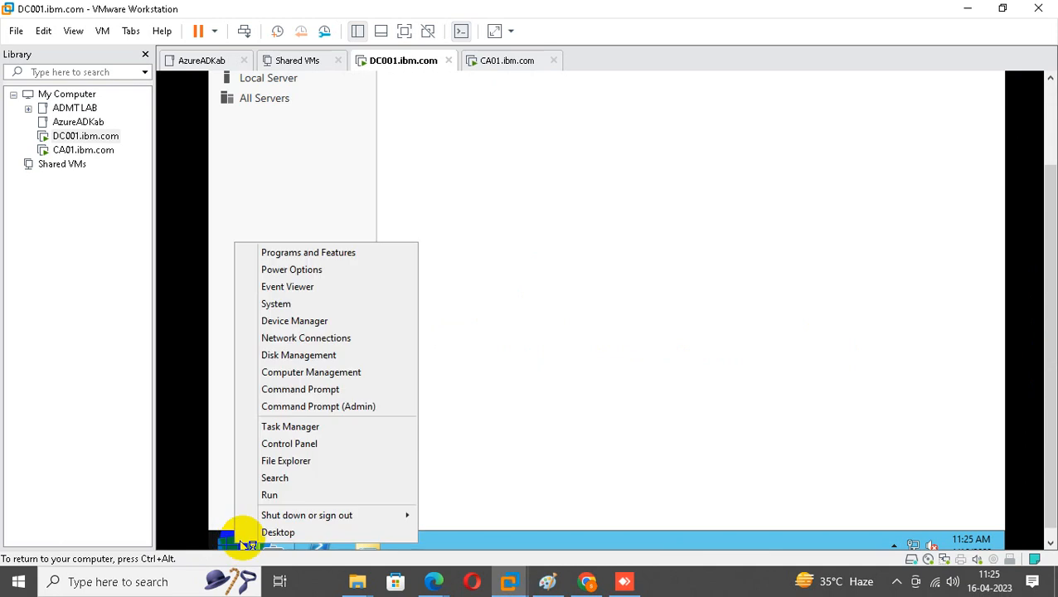
click(319, 495)
text(dsa.)
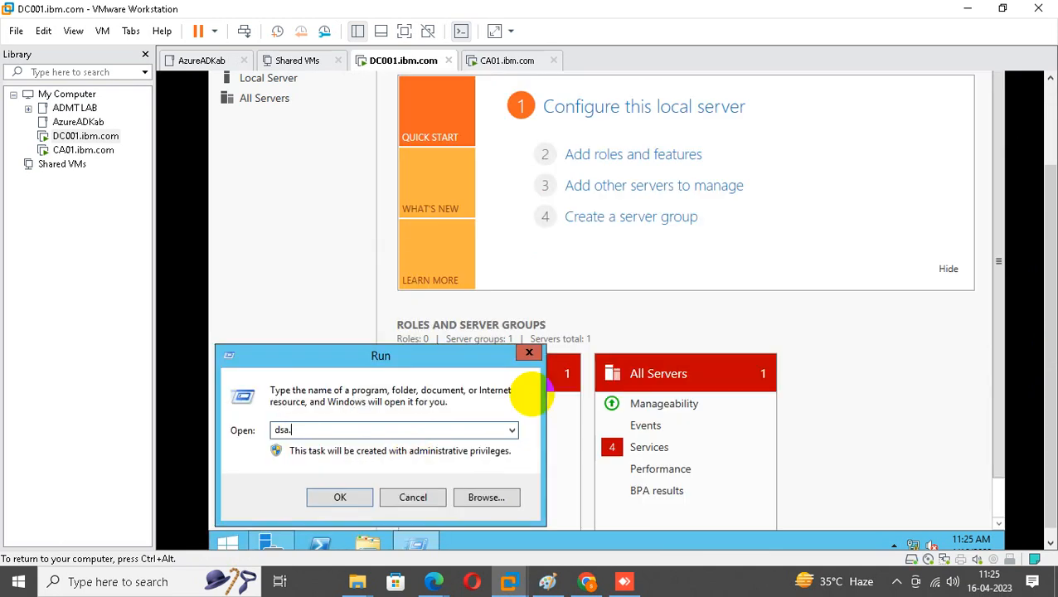
text(msc)
key(Return)
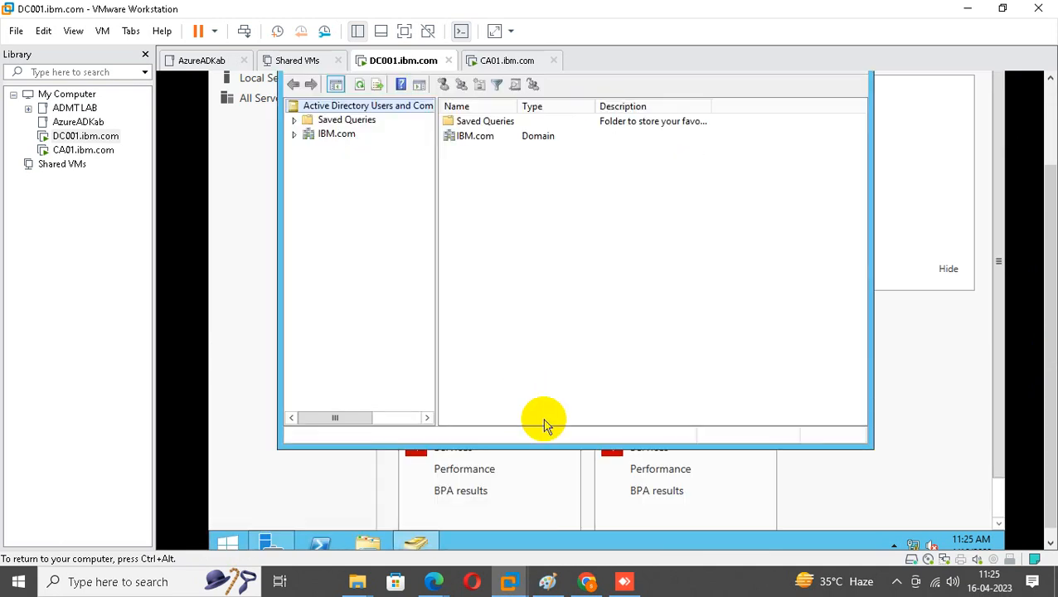
click(320, 133)
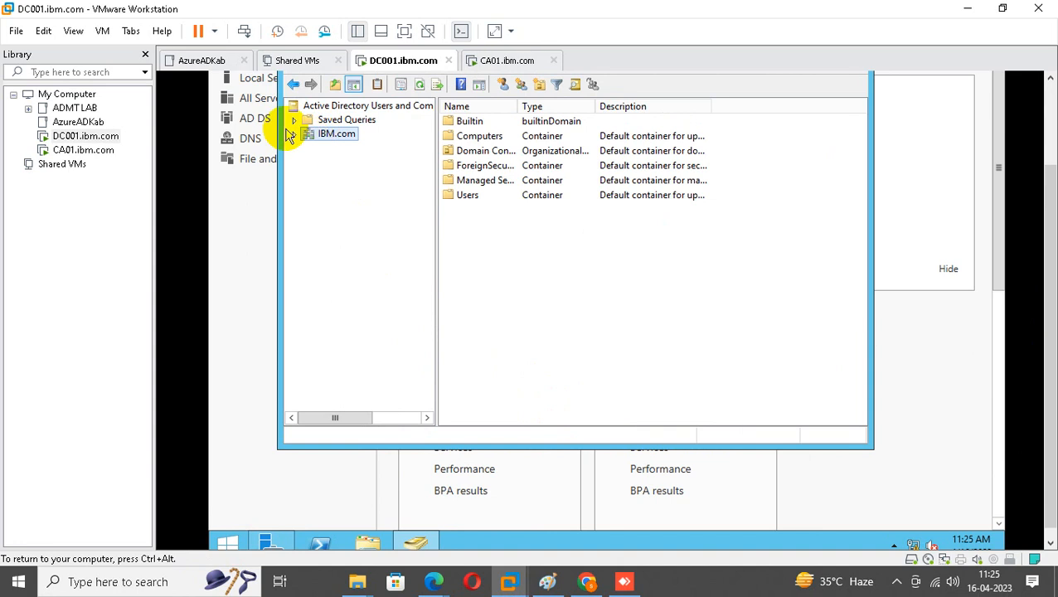
click(295, 135)
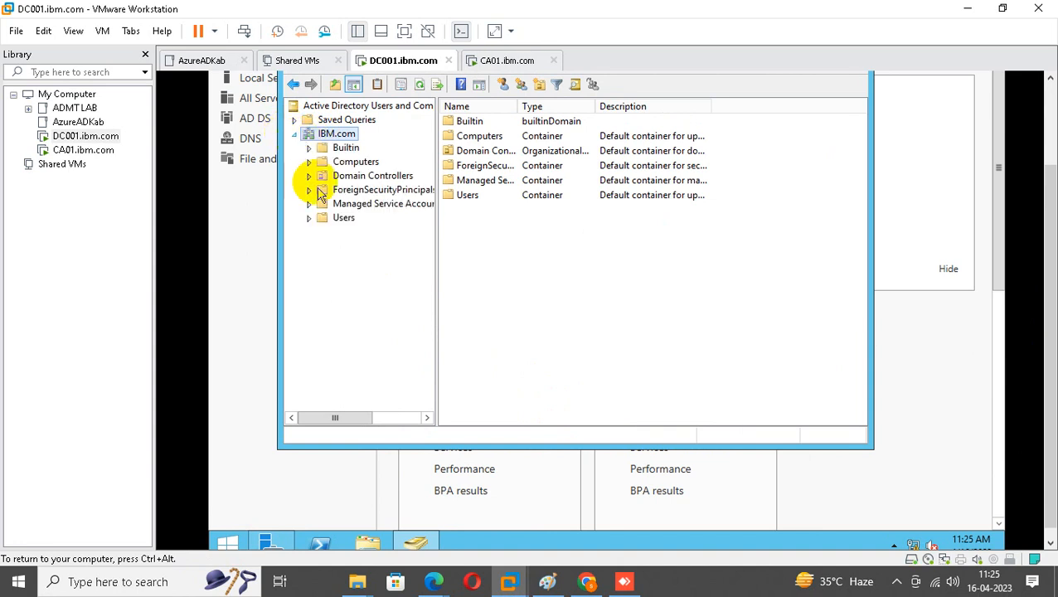
click(340, 219)
right_click(336, 221)
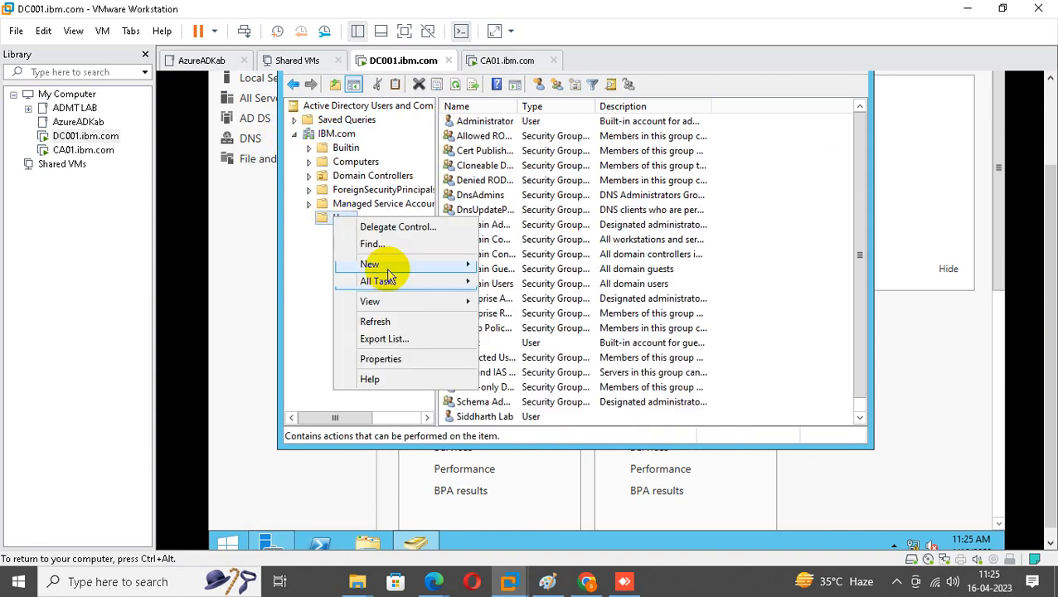
Start a new user in IBM.com/Users with caadmin as name and logon name.
mouse_move(390, 264)
click(531, 402)
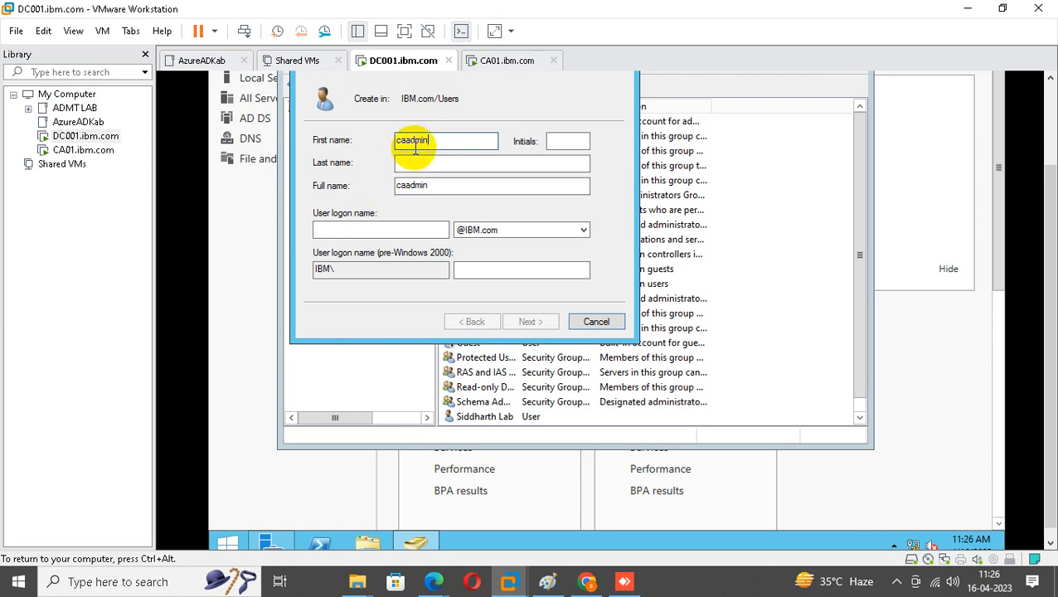
click(404, 231)
text(caadmin)
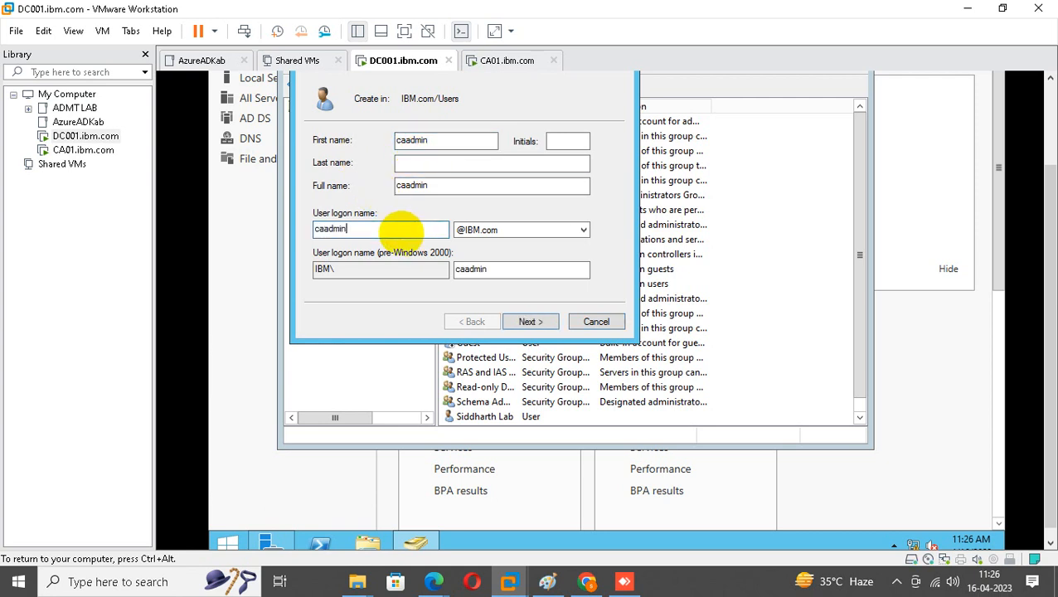
Give caadmin a password with no forced change at next logon, and finish.
click(530, 321)
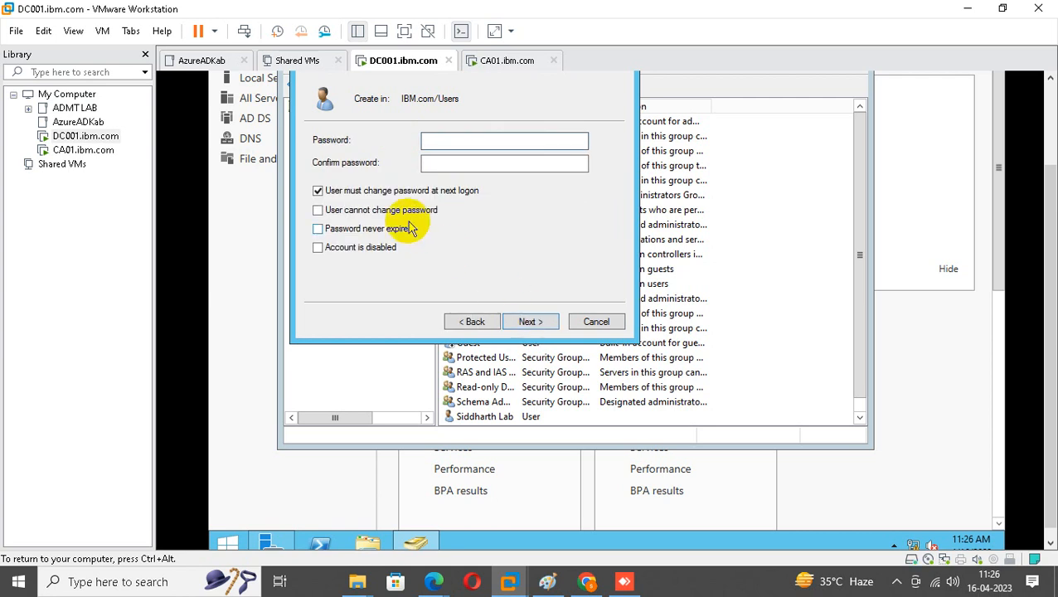
click(369, 191)
click(439, 144)
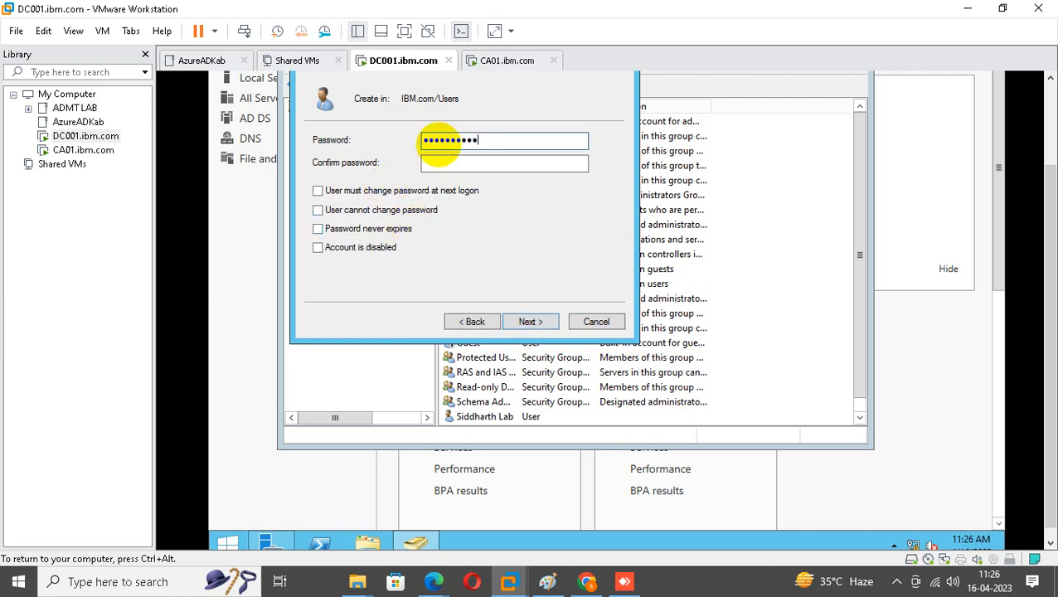
text(23)
key(Tab)
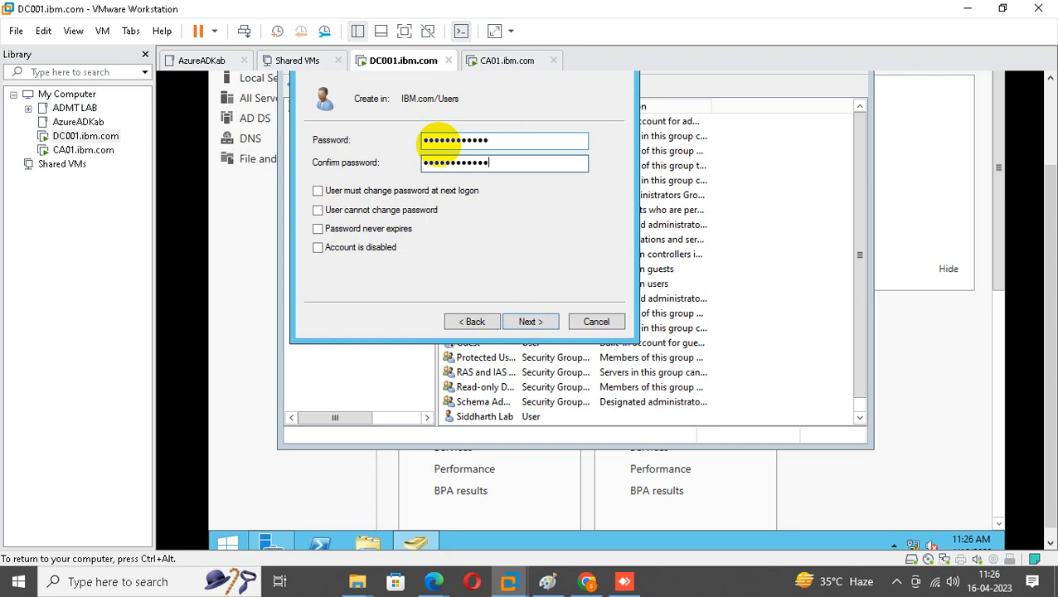
click(534, 323)
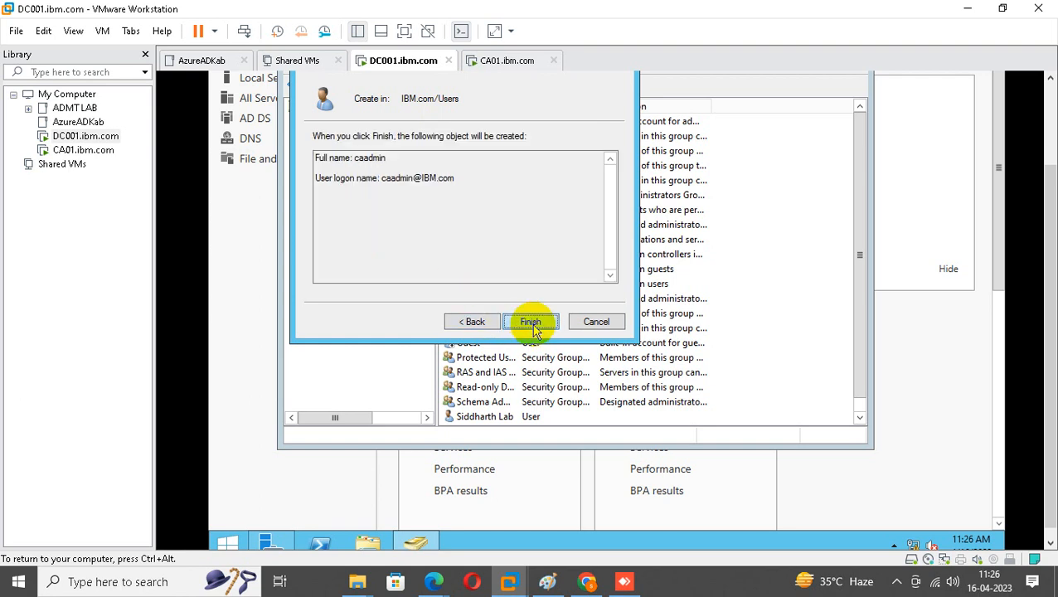
click(534, 326)
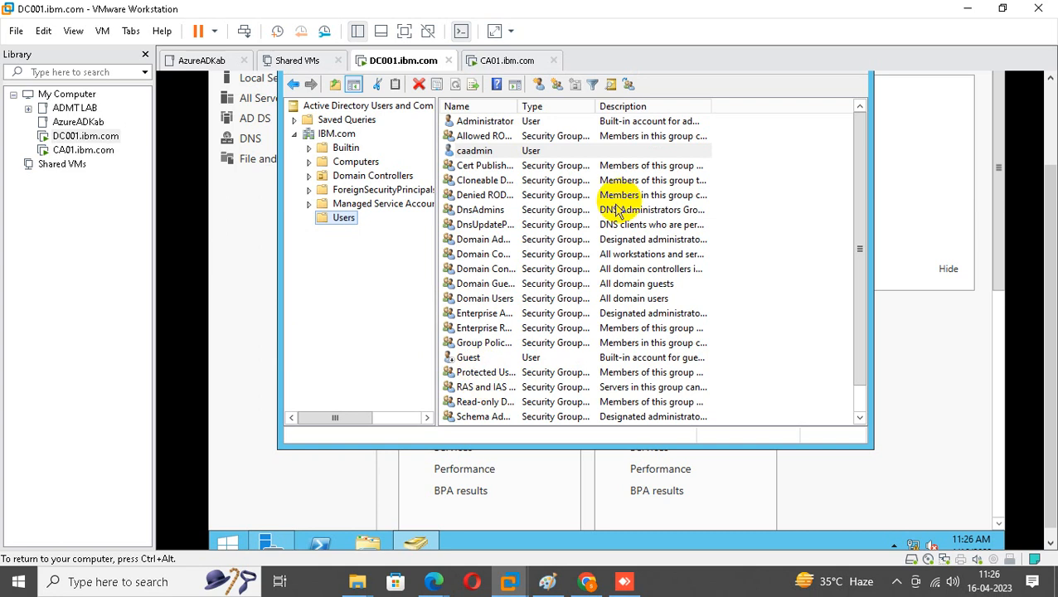
Add Enterprise Admins and Schema Admins on caadmin's Member Of tab and save the properties.
double_click(473, 151)
click(1052, 236)
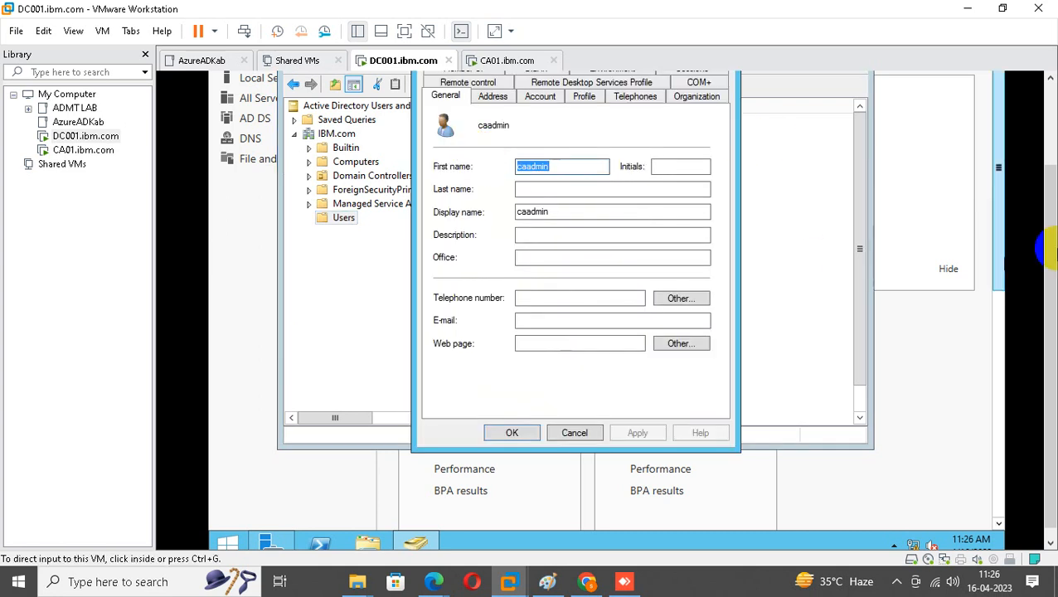
click(469, 163)
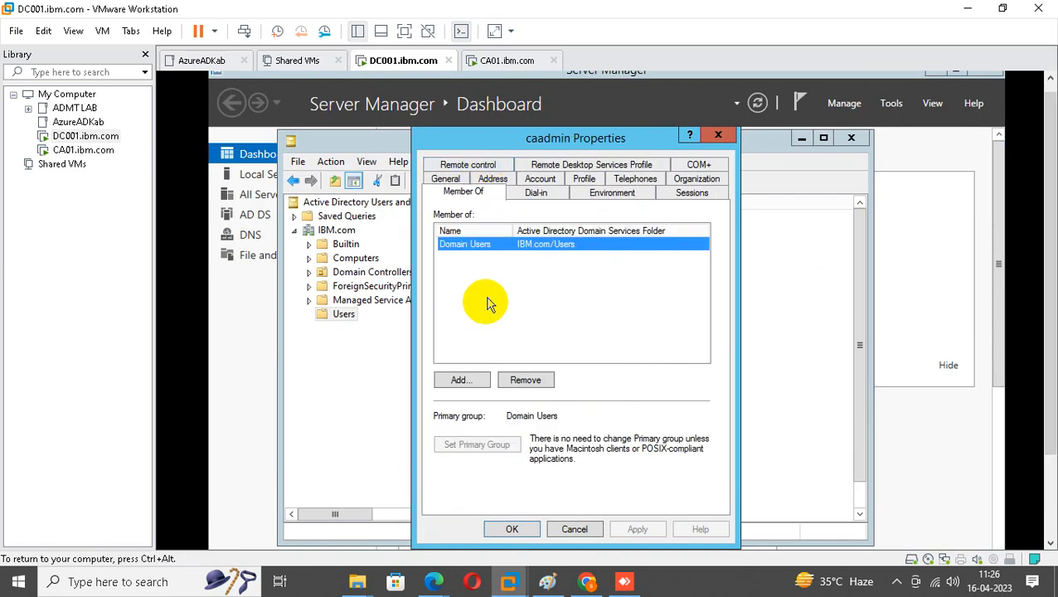
click(460, 383)
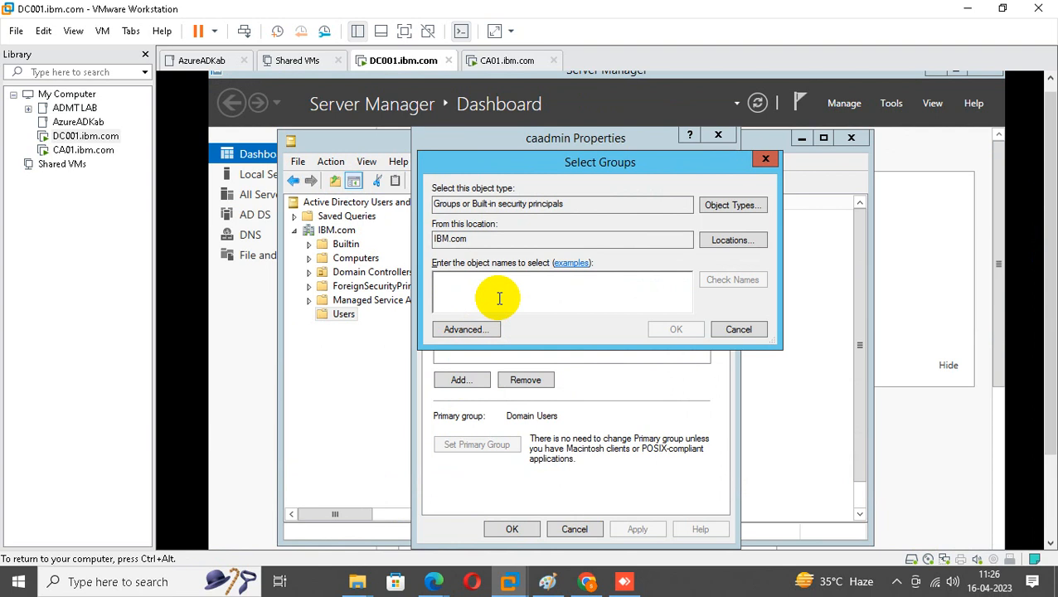
text(enter)
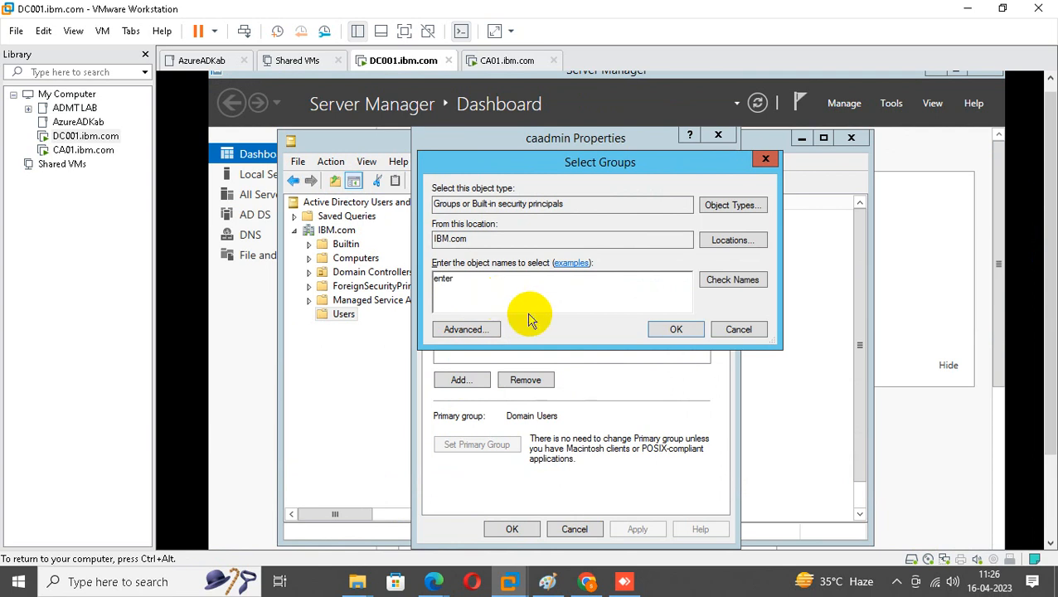
click(719, 282)
click(510, 280)
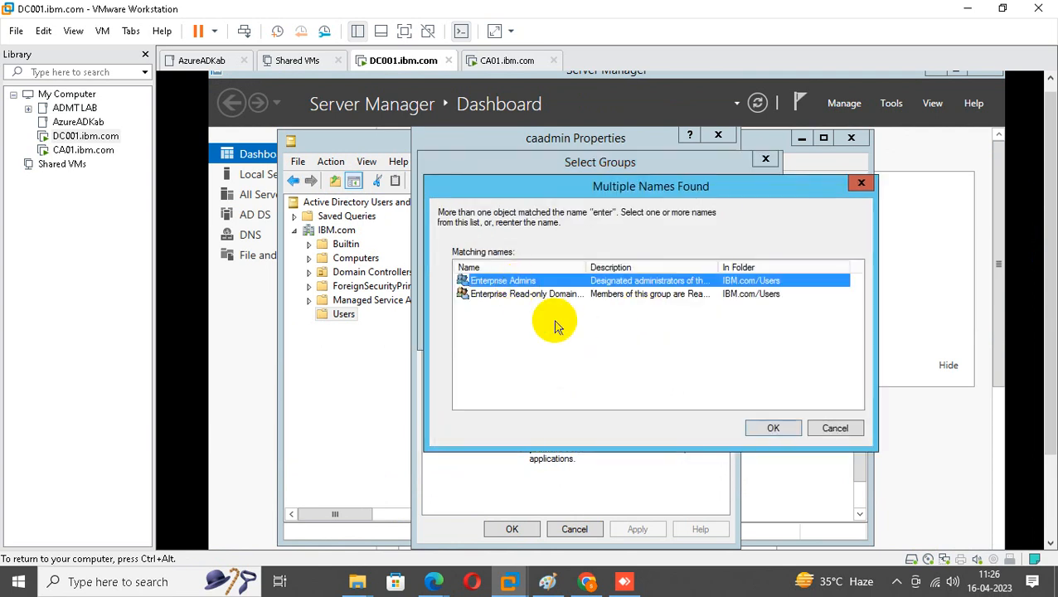
click(773, 428)
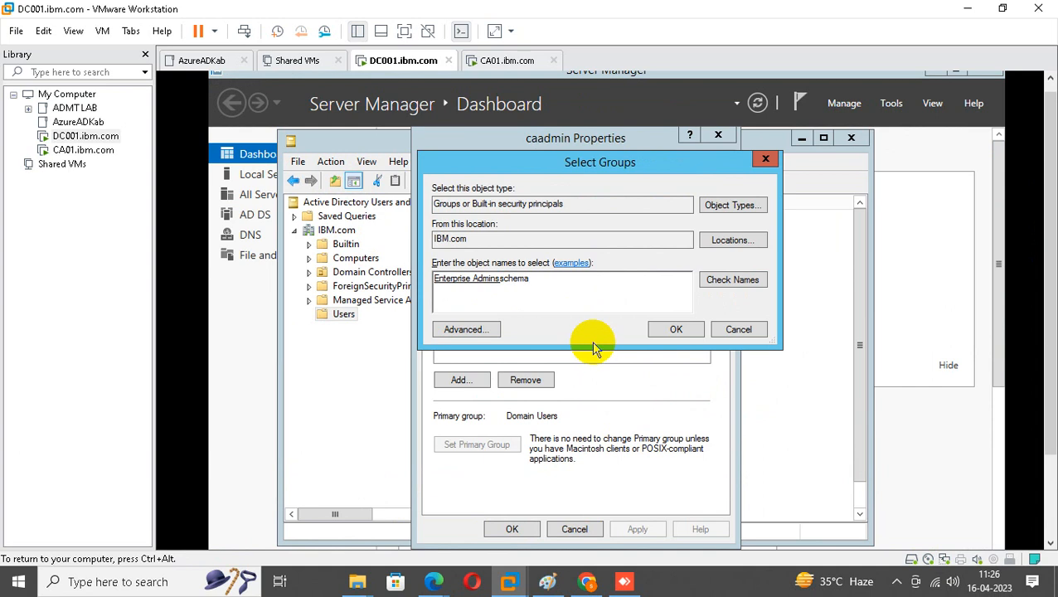
click(732, 279)
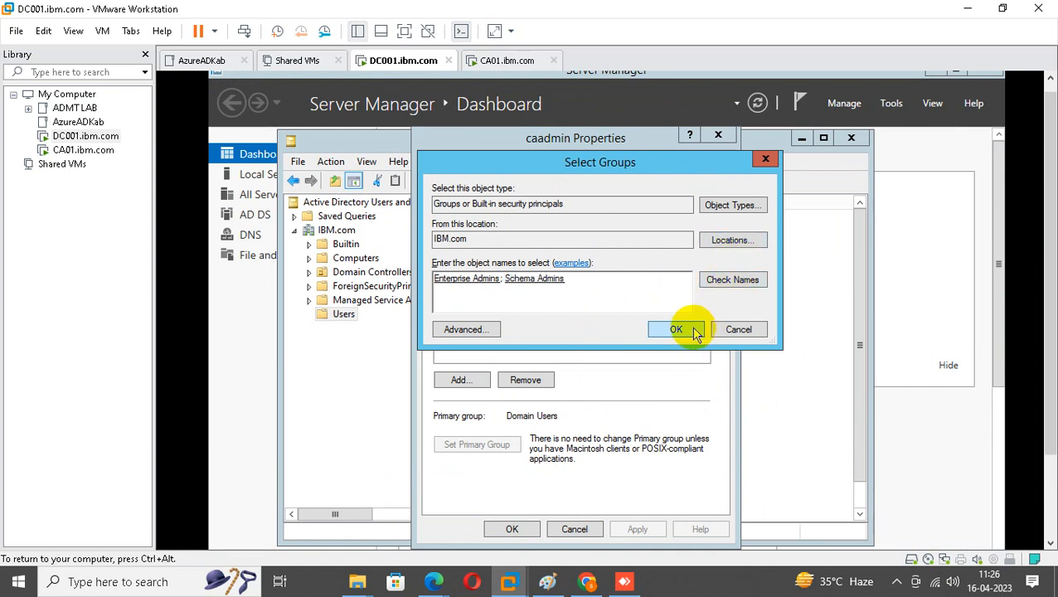
click(695, 330)
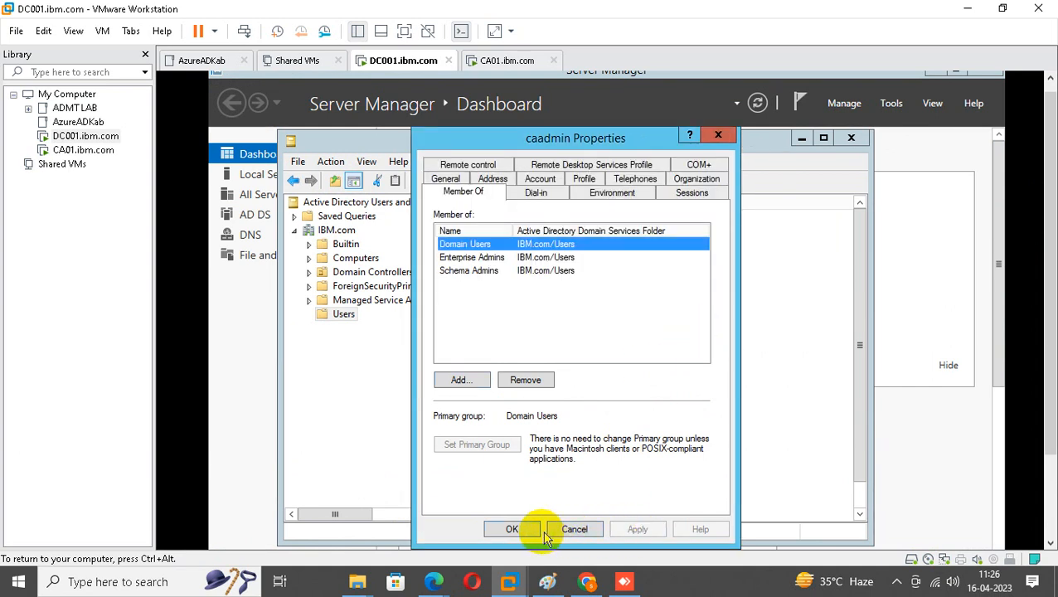
click(512, 530)
Open the Members tab of the Builtin Distributed COM Users group in Active Directory Users and Computers.
click(824, 138)
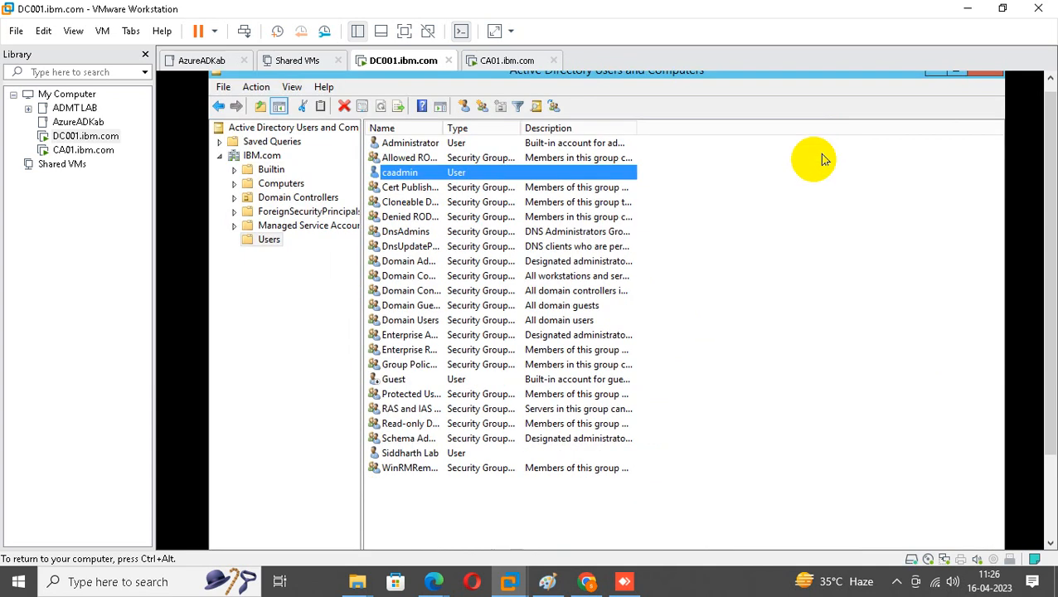
click(269, 170)
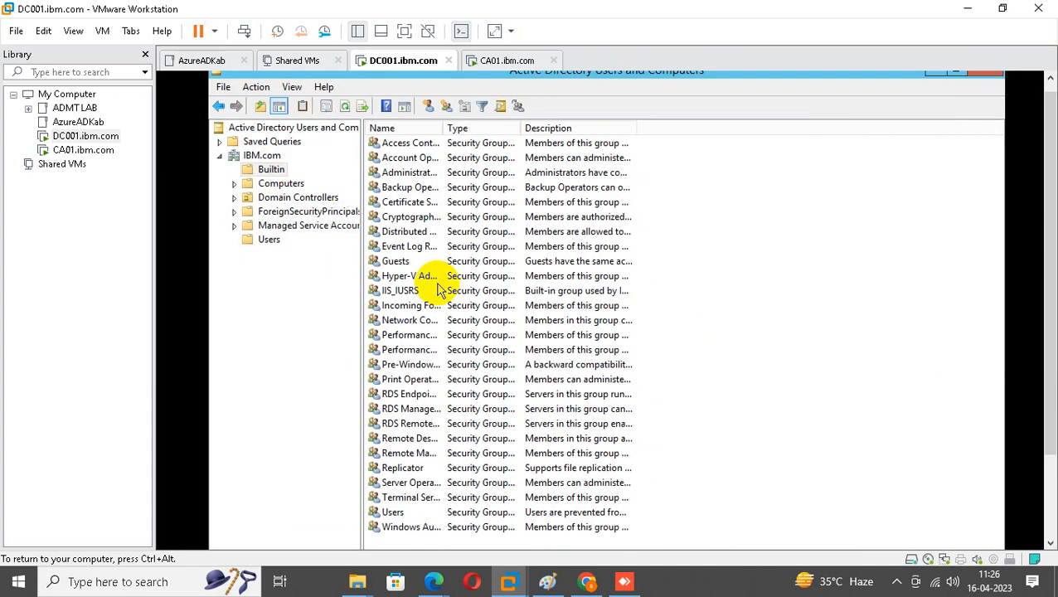
drag(444, 128, 639, 128)
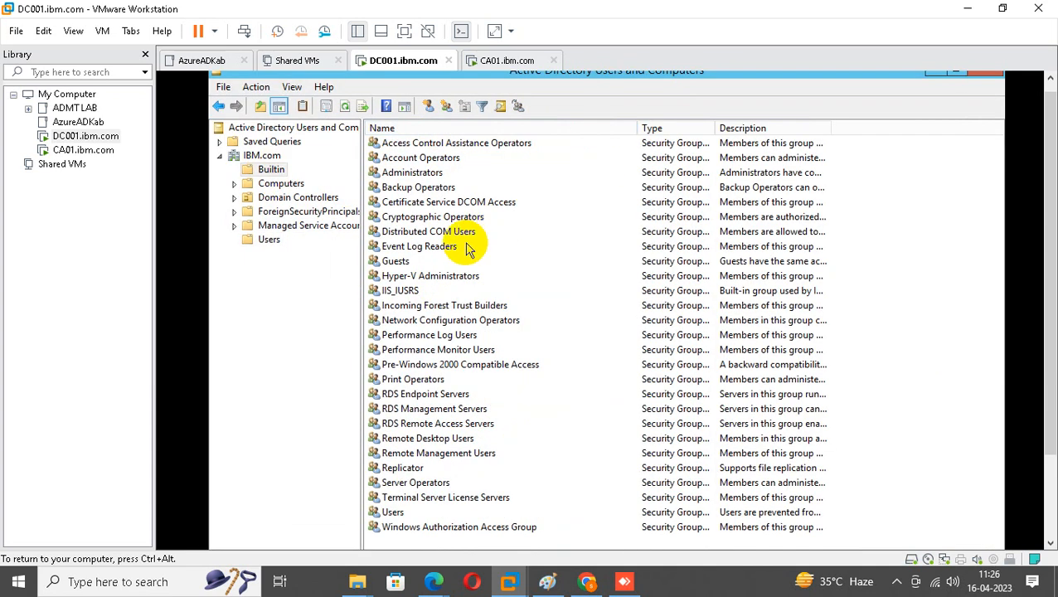
double_click(428, 233)
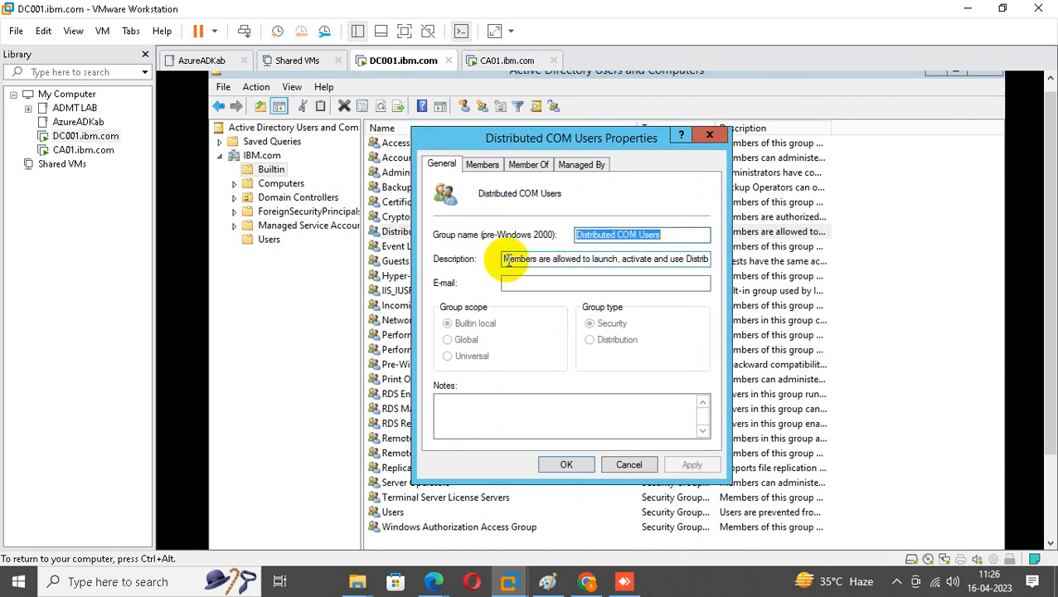
drag(508, 261, 839, 261)
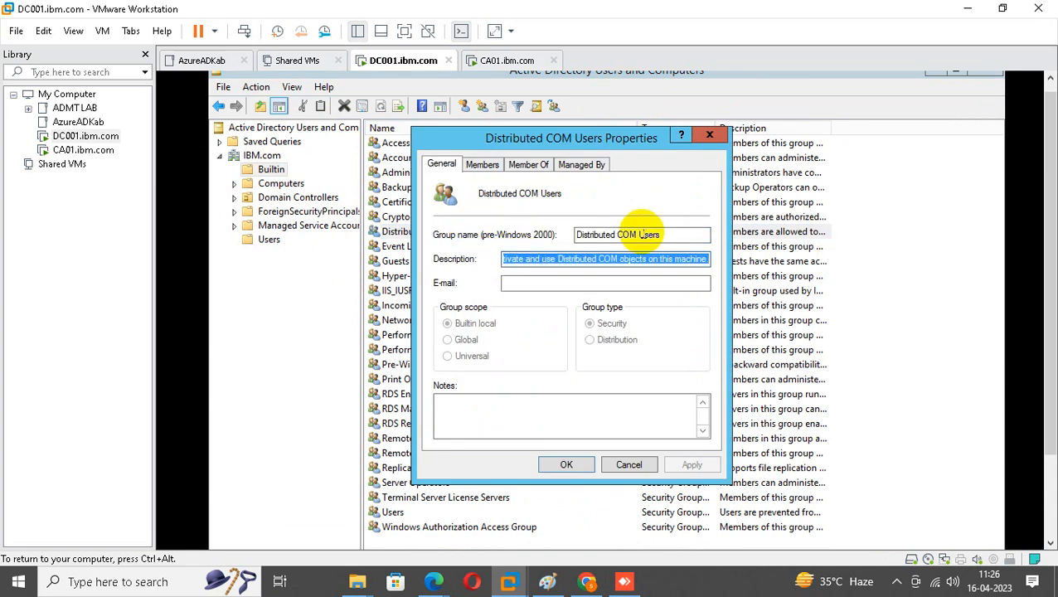
click(483, 164)
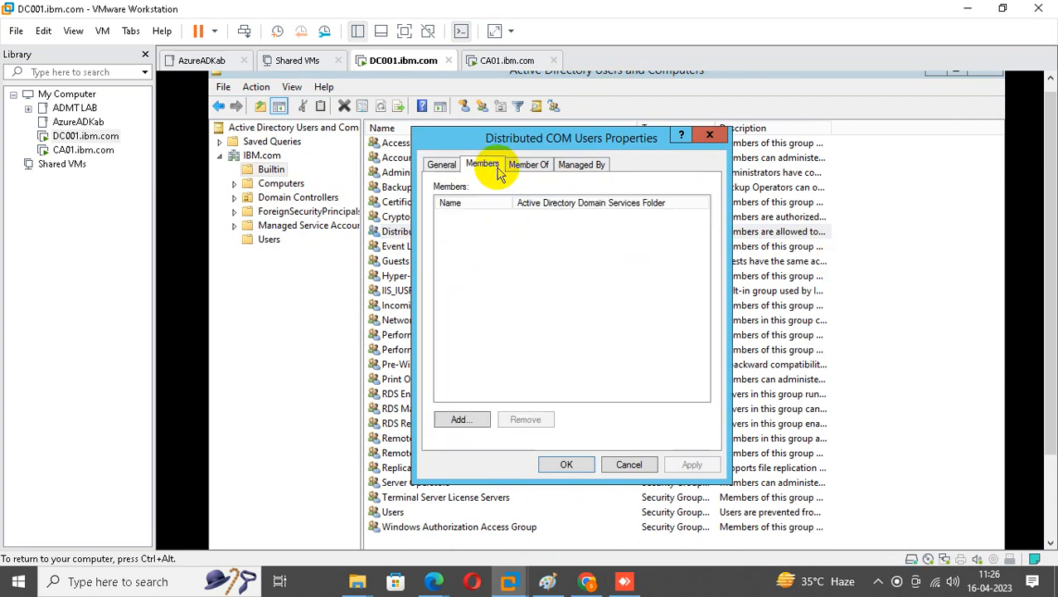
Add caadmin as a member, correcting the misspelled cadmin, then apply and close.
click(461, 420)
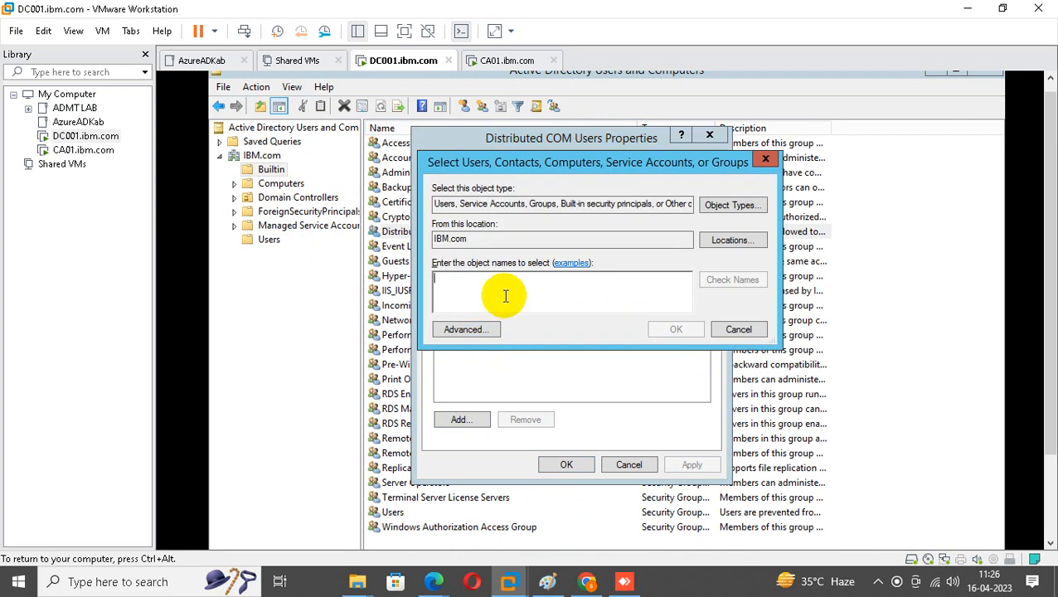
text(cadmin)
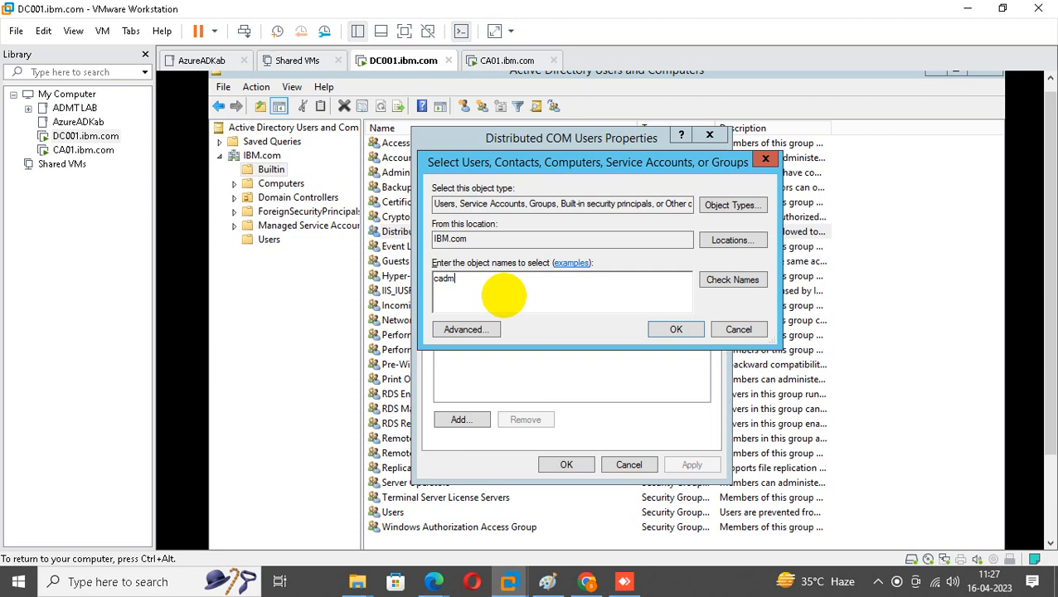
click(711, 279)
click(578, 364)
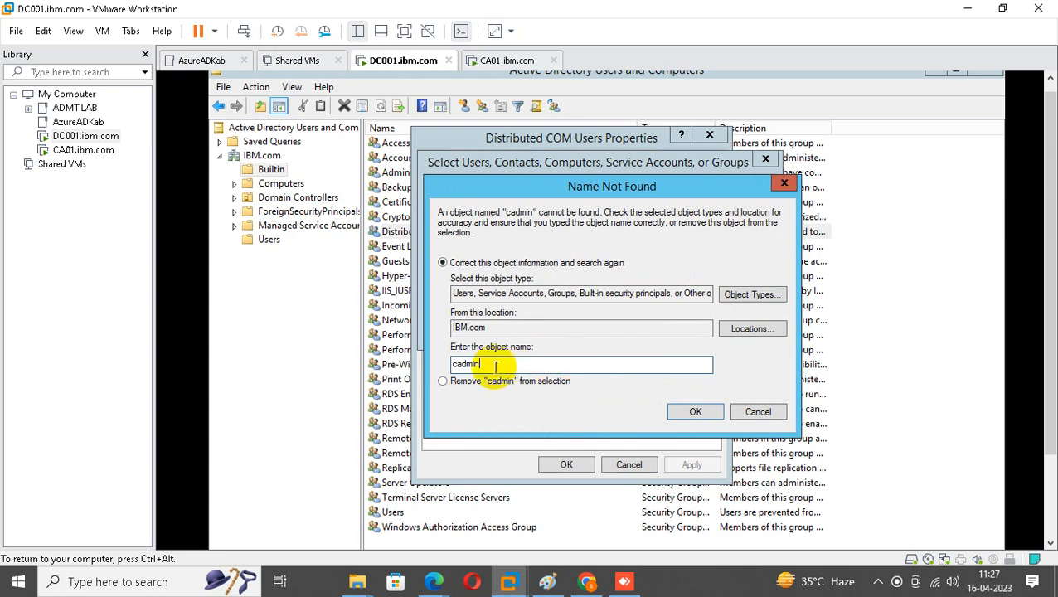
click(462, 364)
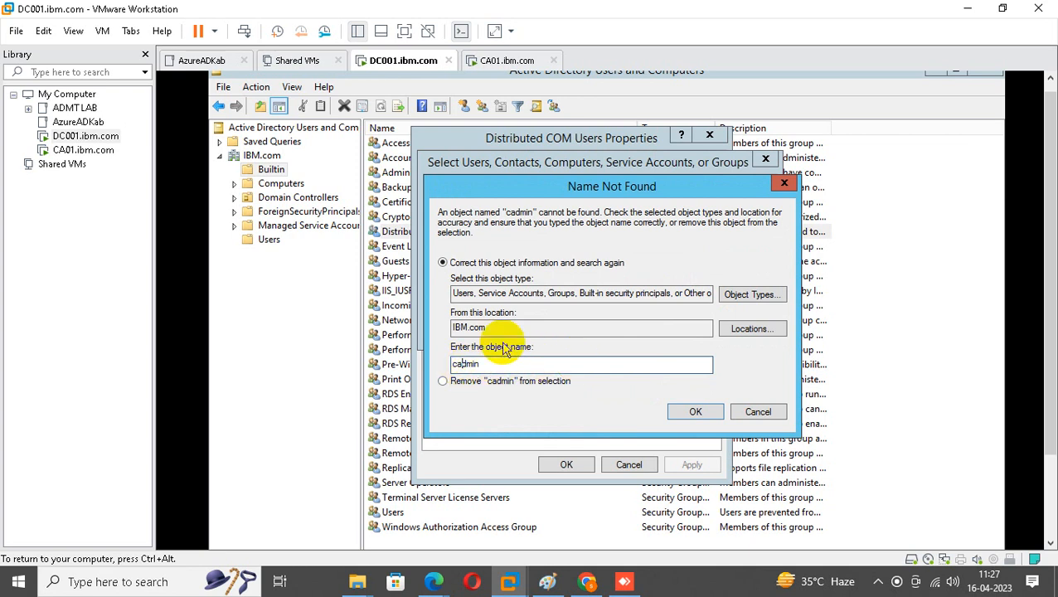
text(a)
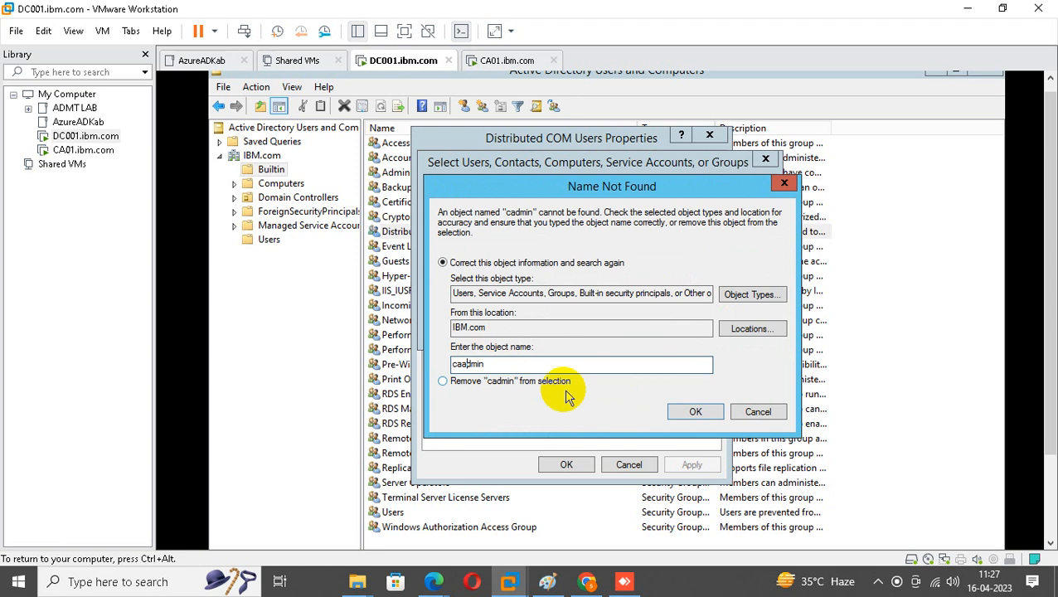
click(685, 412)
click(676, 330)
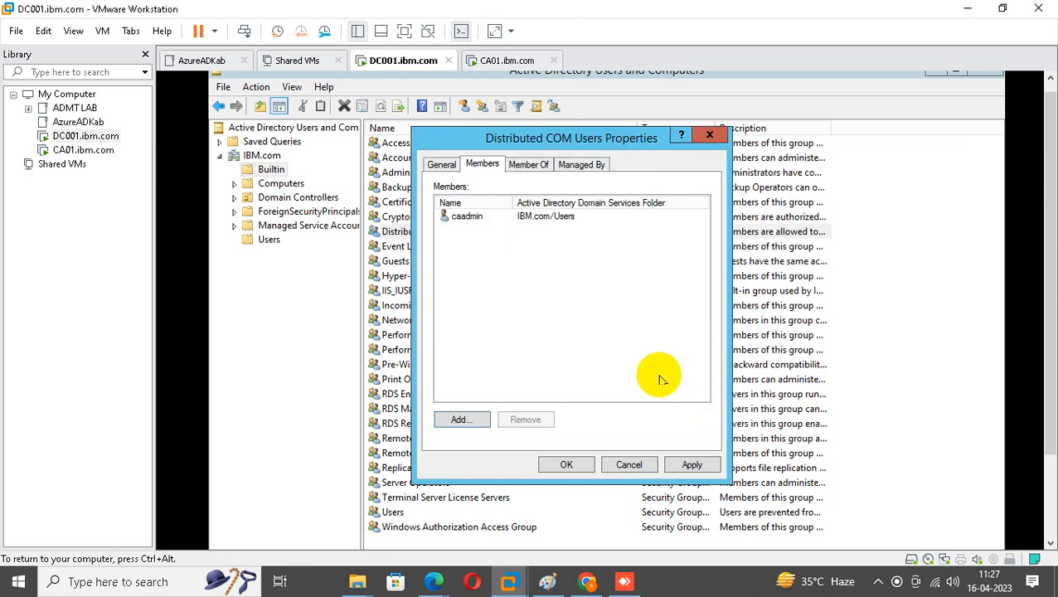
click(693, 467)
click(566, 465)
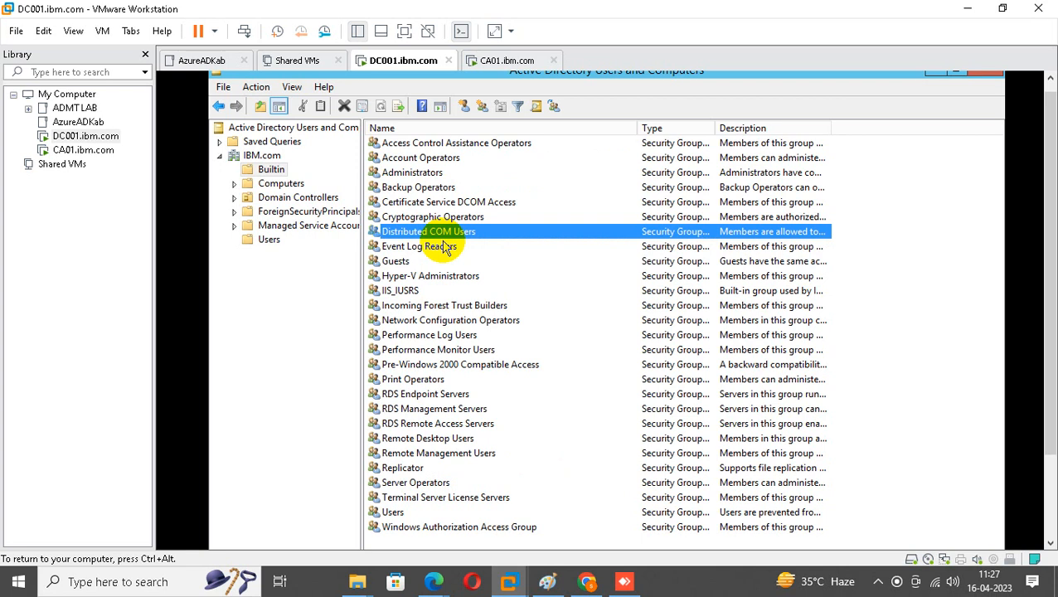
click(85, 150)
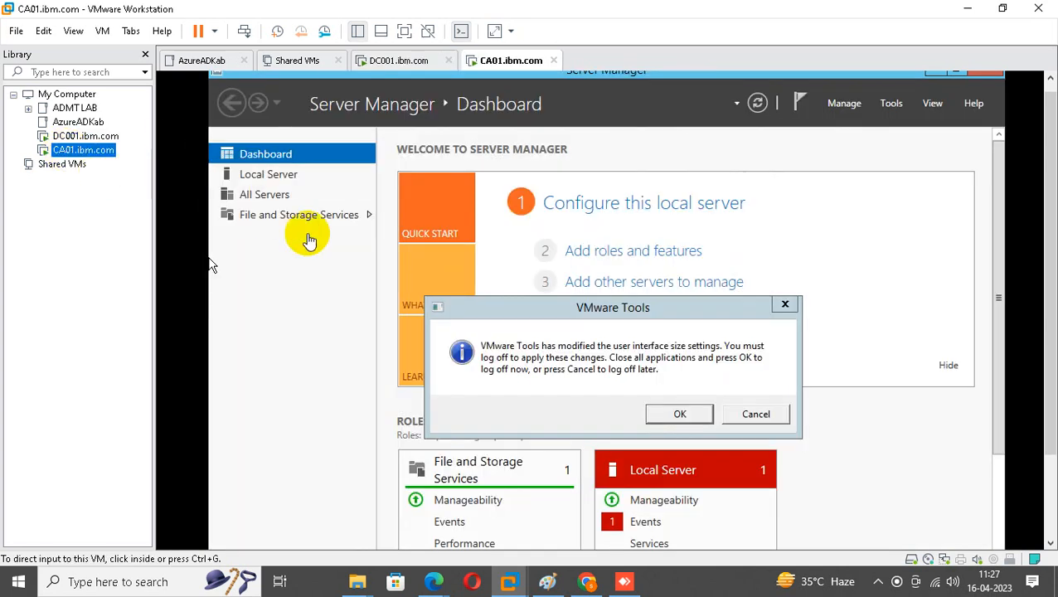
click(784, 304)
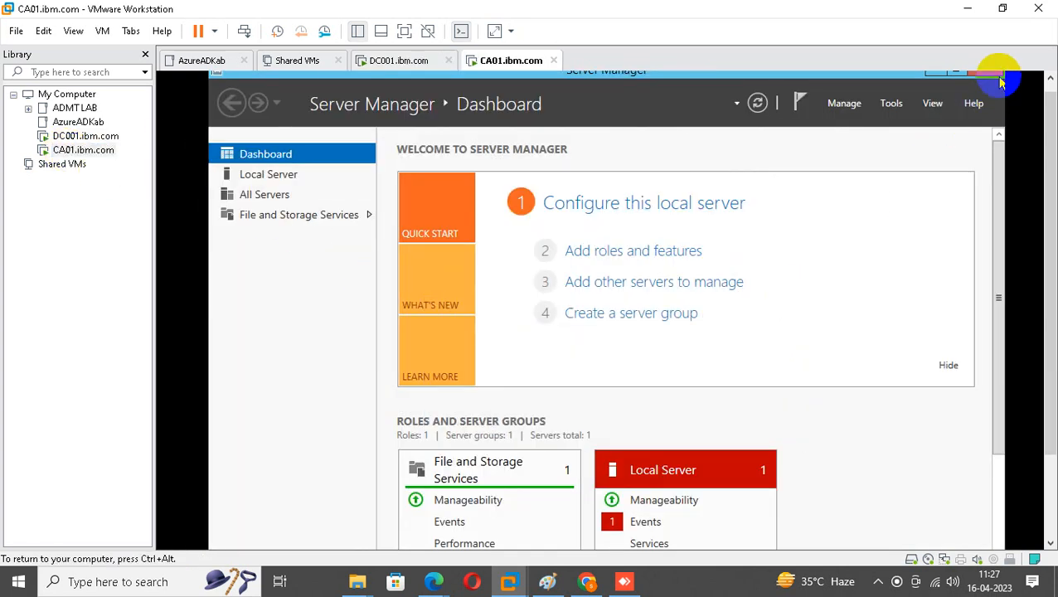
key(ctrl+alt)
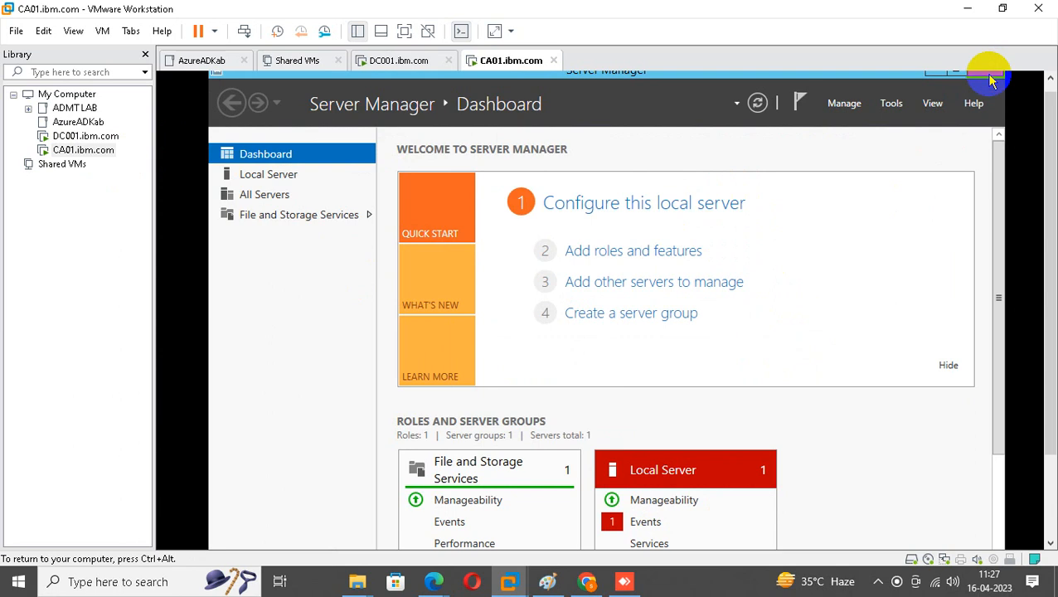
click(991, 73)
drag(1051, 156, 1046, 240)
click(487, 409)
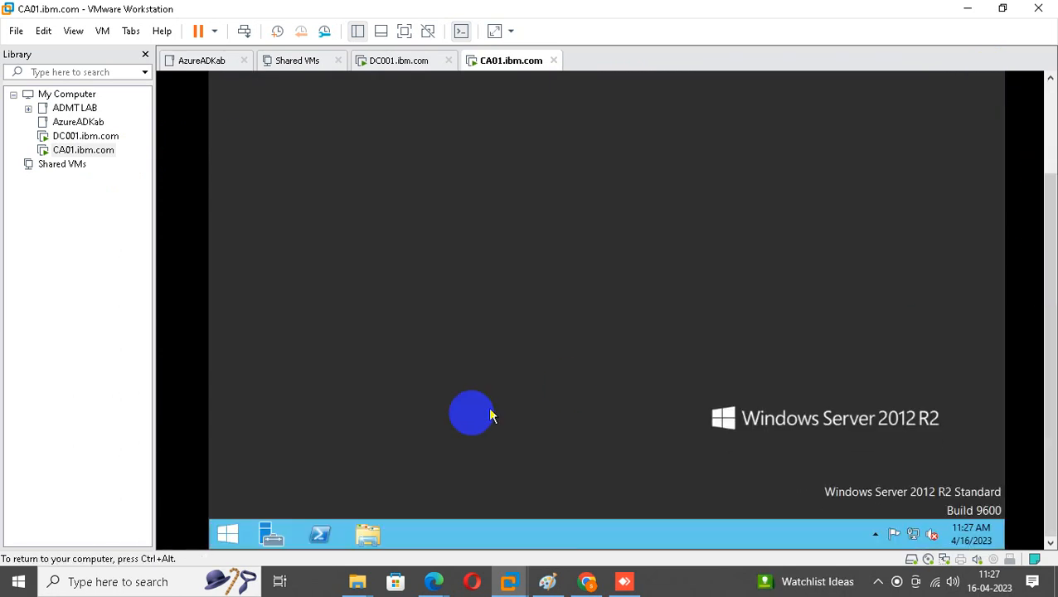
click(219, 543)
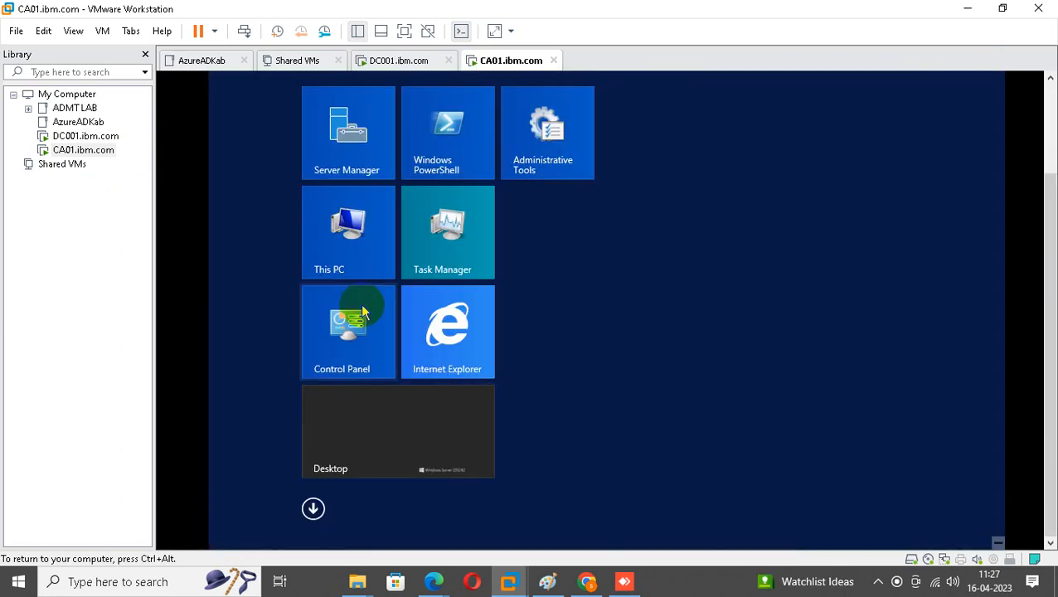
right_click(348, 253)
click(86, 135)
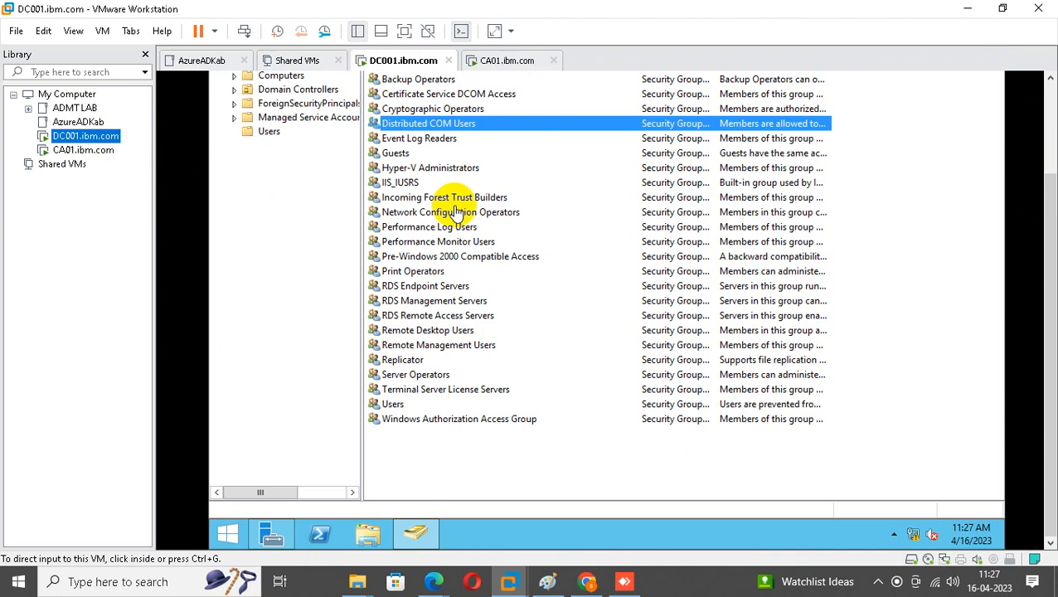
double_click(457, 131)
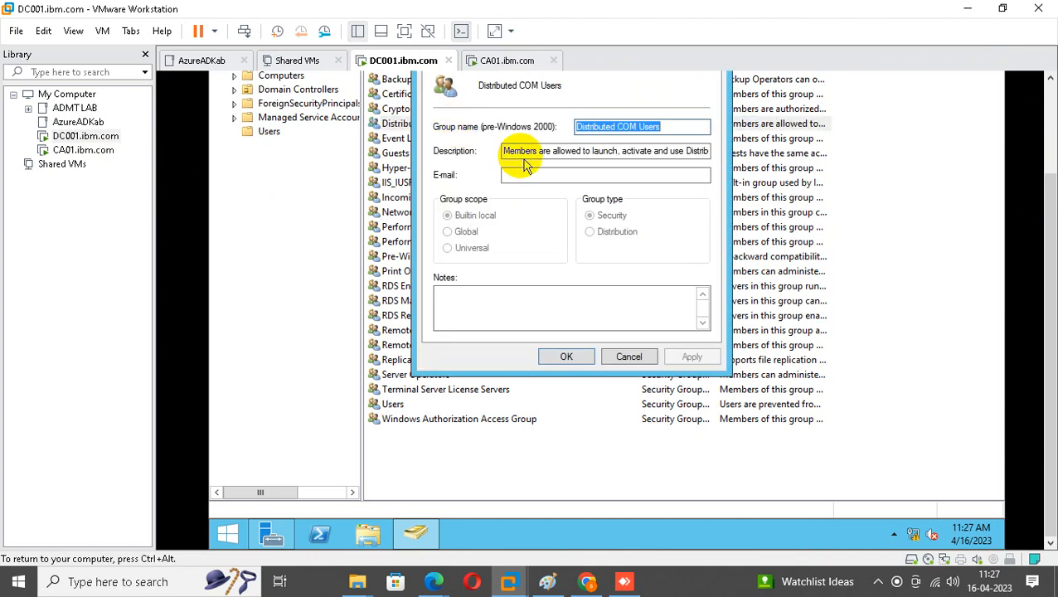
drag(505, 151, 772, 152)
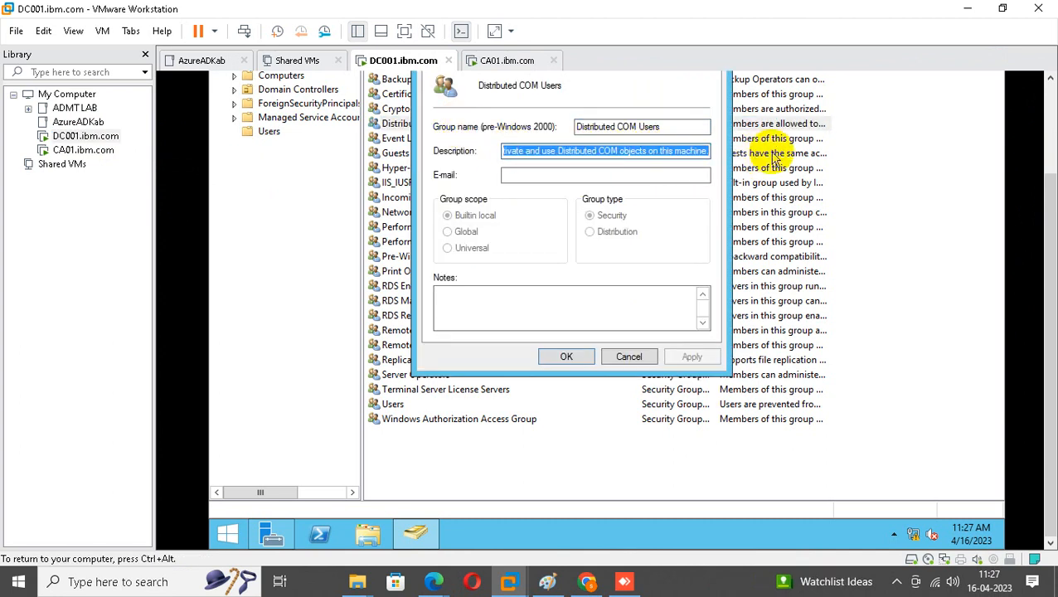
drag(1052, 239, 1054, 163)
click(708, 147)
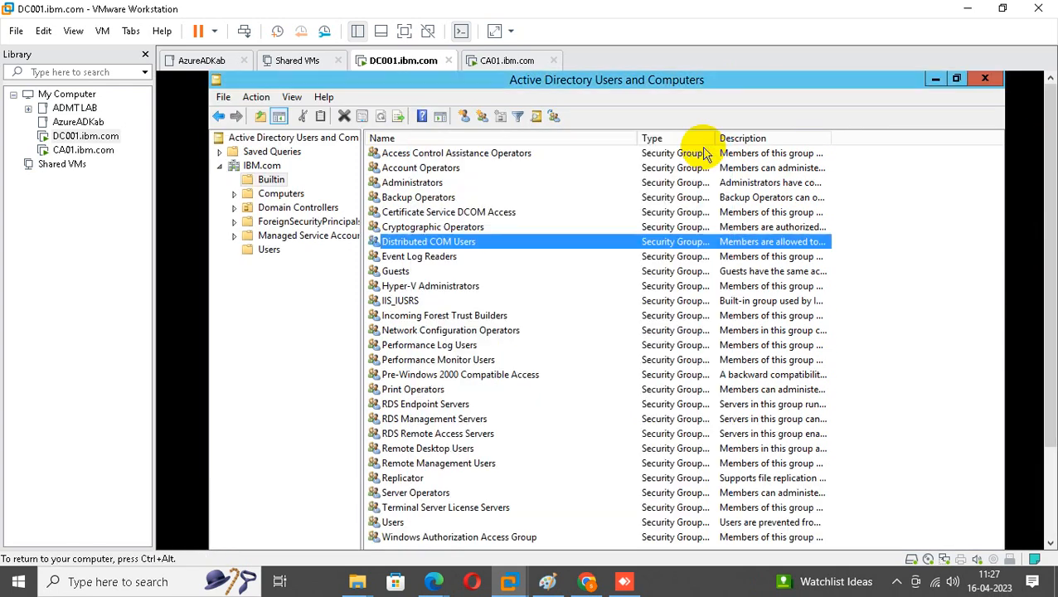
Add caadmin to the Certificate Service DCOM Access group's members, then switch to the CA01 VM.
double_click(462, 219)
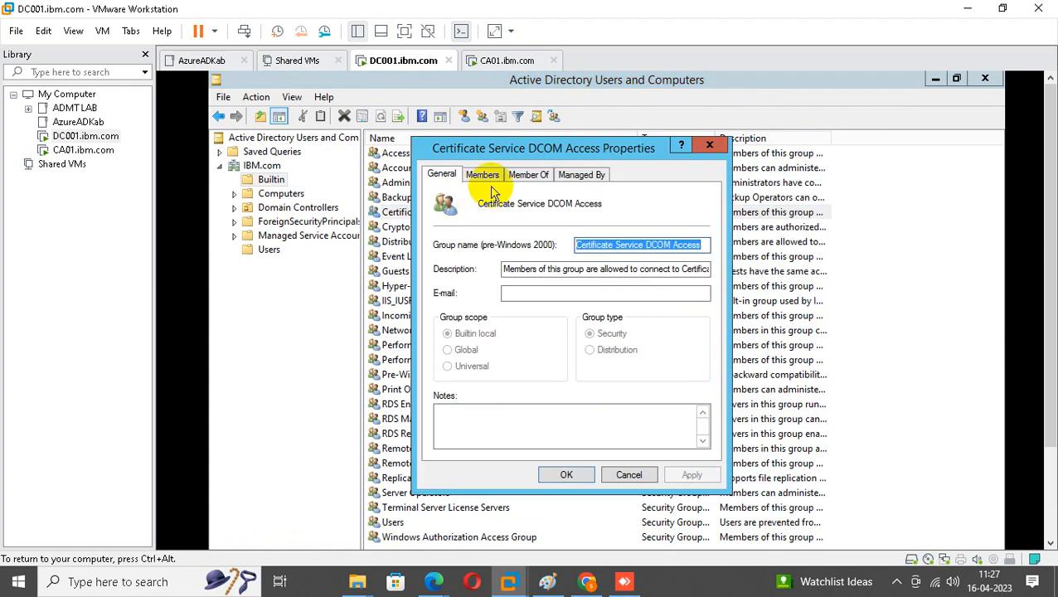
click(482, 174)
click(462, 430)
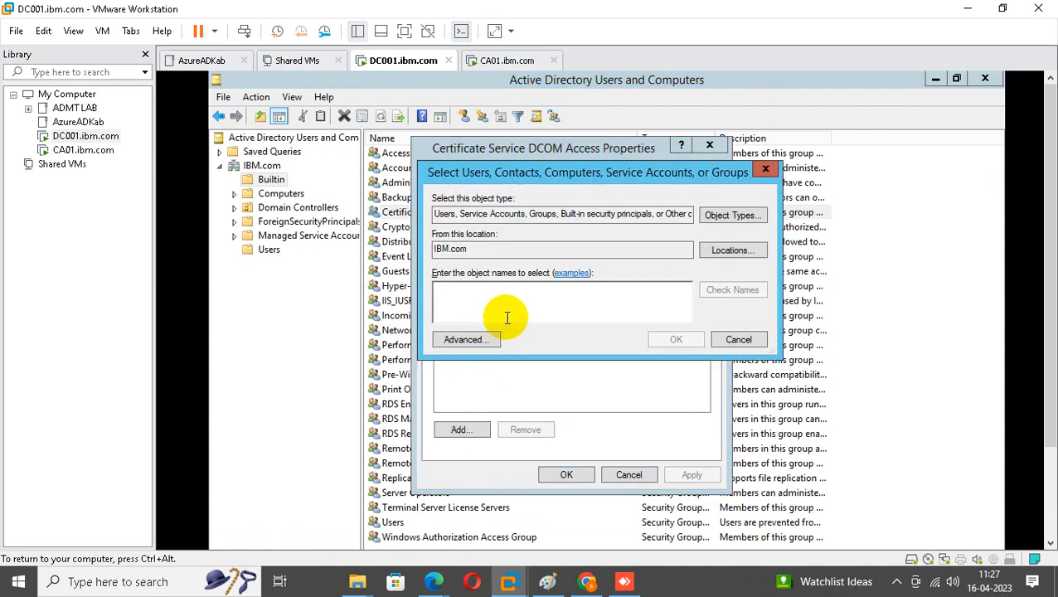
text(cadmin)
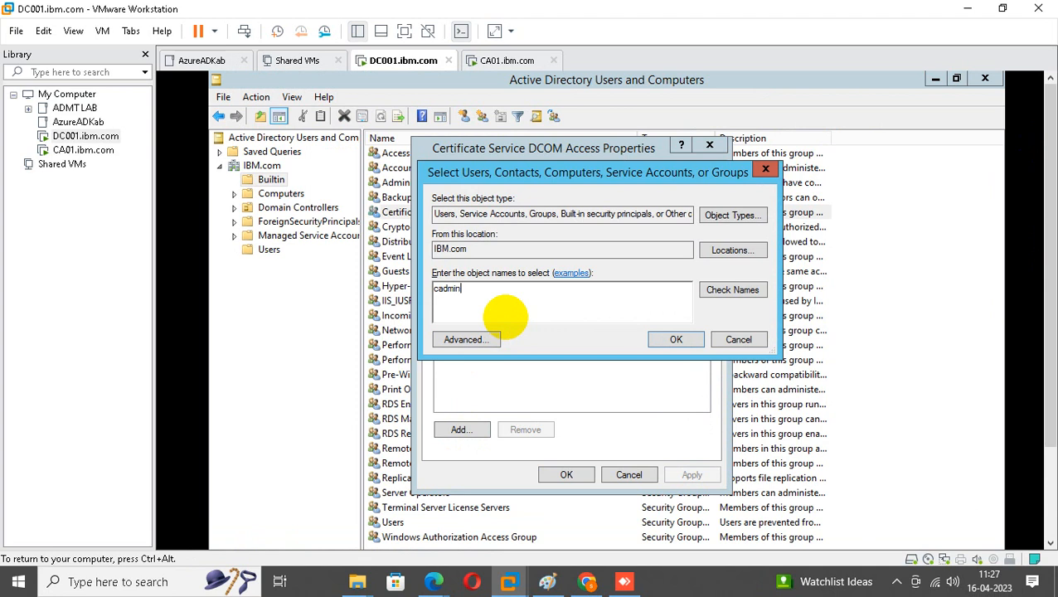
click(735, 290)
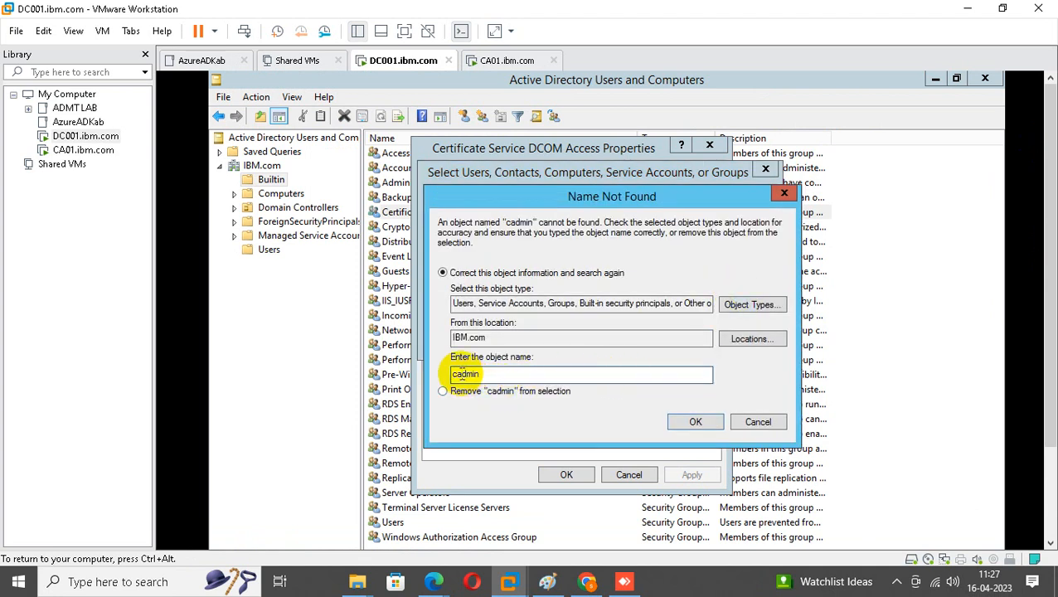
click(461, 374)
text(a)
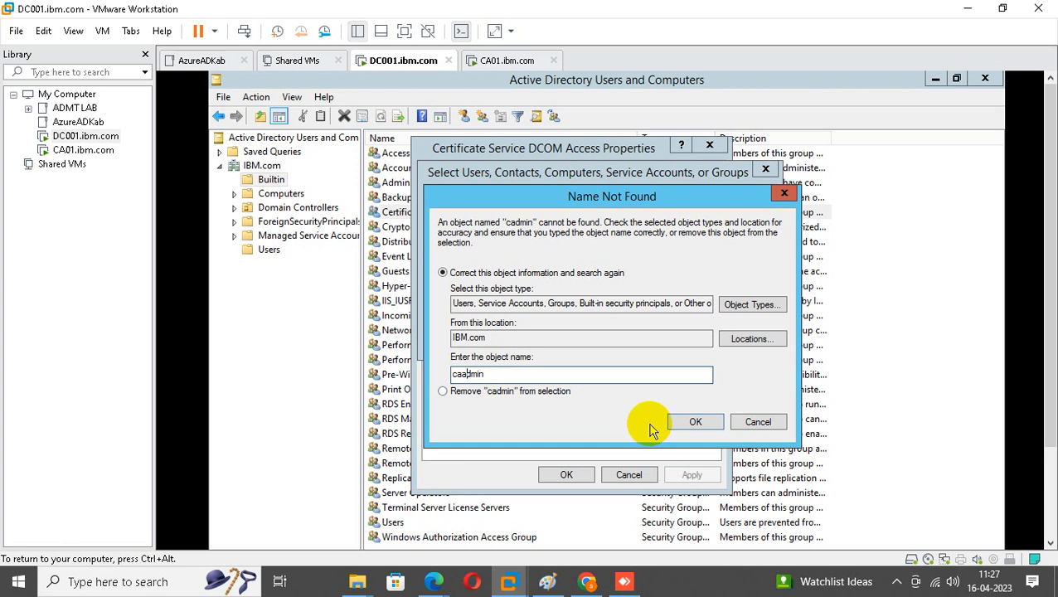
click(696, 422)
click(674, 337)
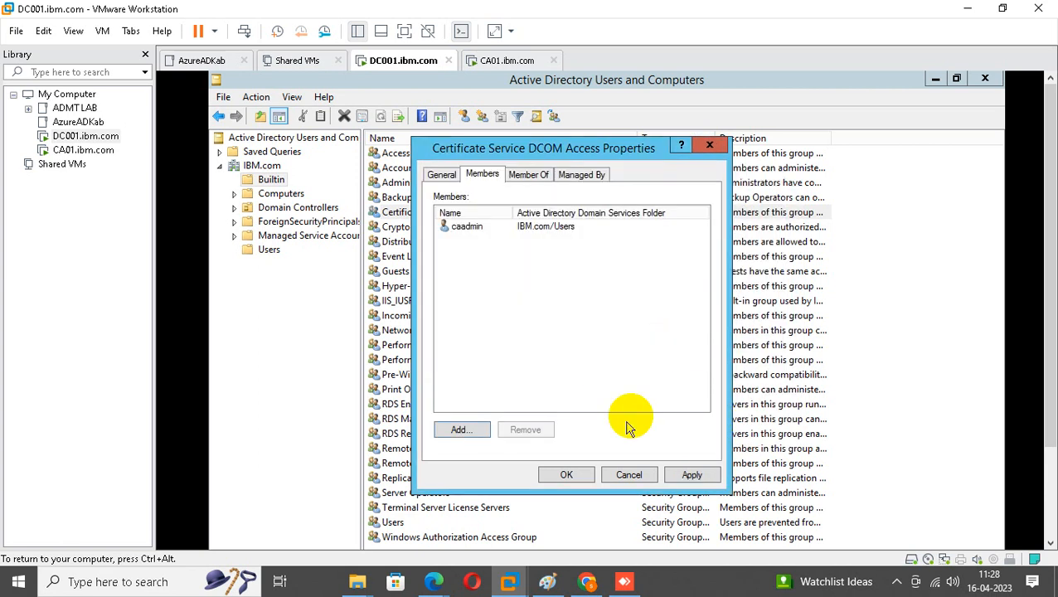
click(566, 474)
click(83, 149)
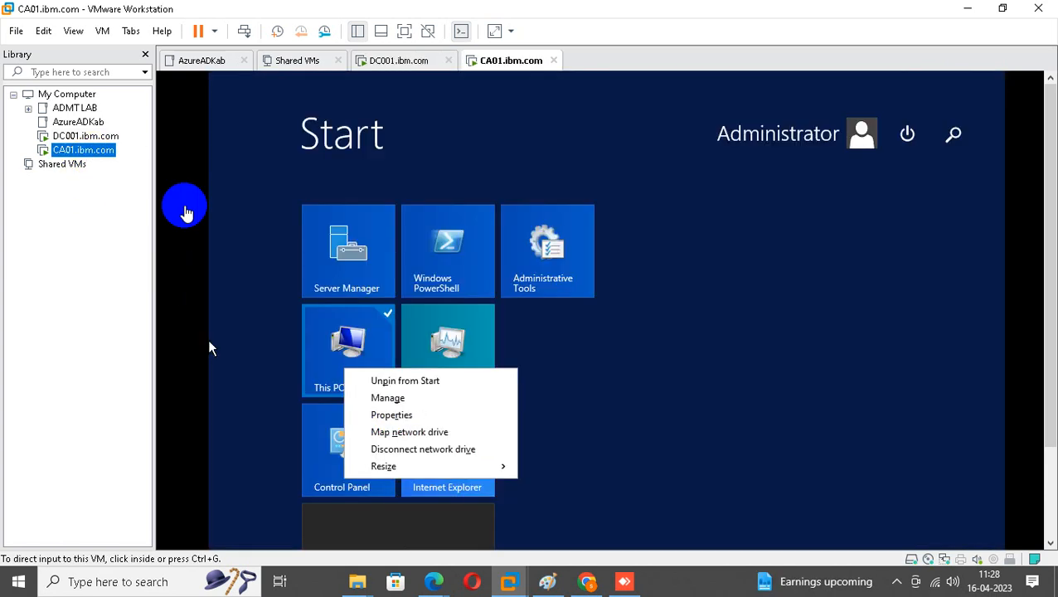
View CA01's system information from This PC.
right_click(344, 357)
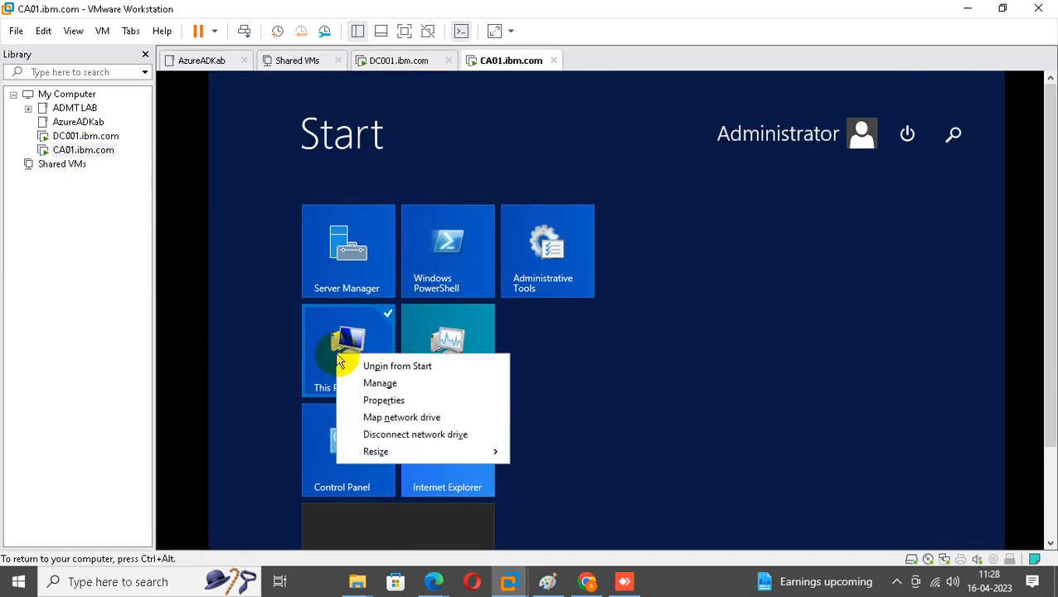
click(390, 400)
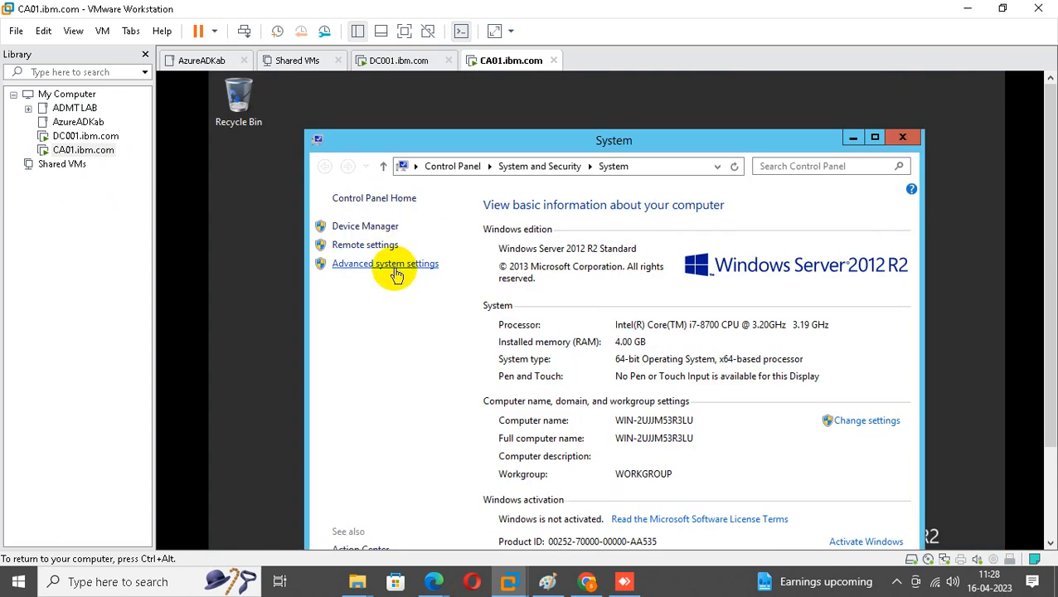
drag(1050, 217, 1051, 319)
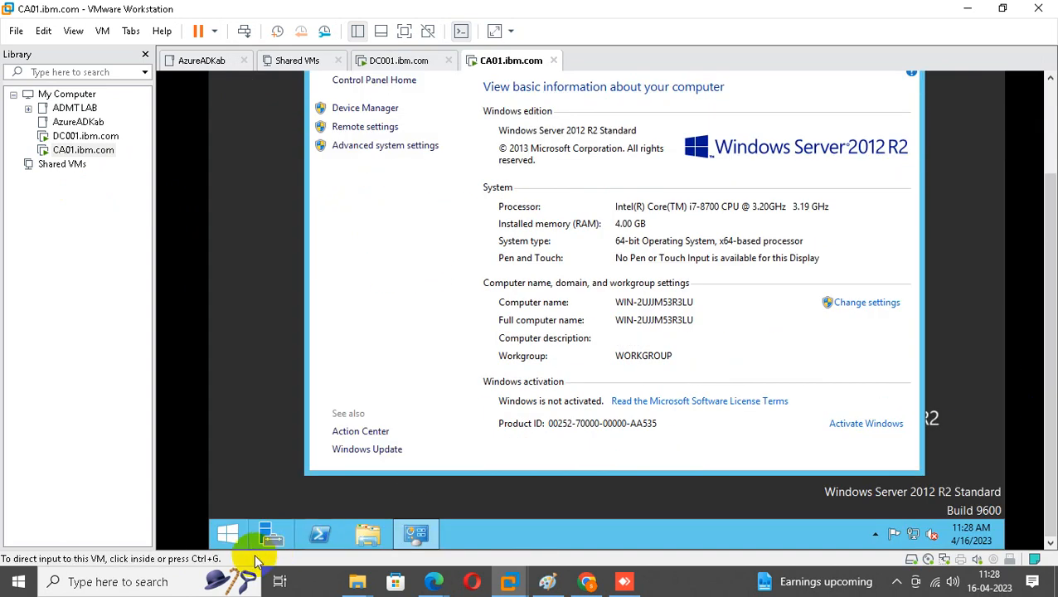
Run ncpa.cpl and open the Ethernet0 adapter properties.
right_click(228, 534)
click(273, 488)
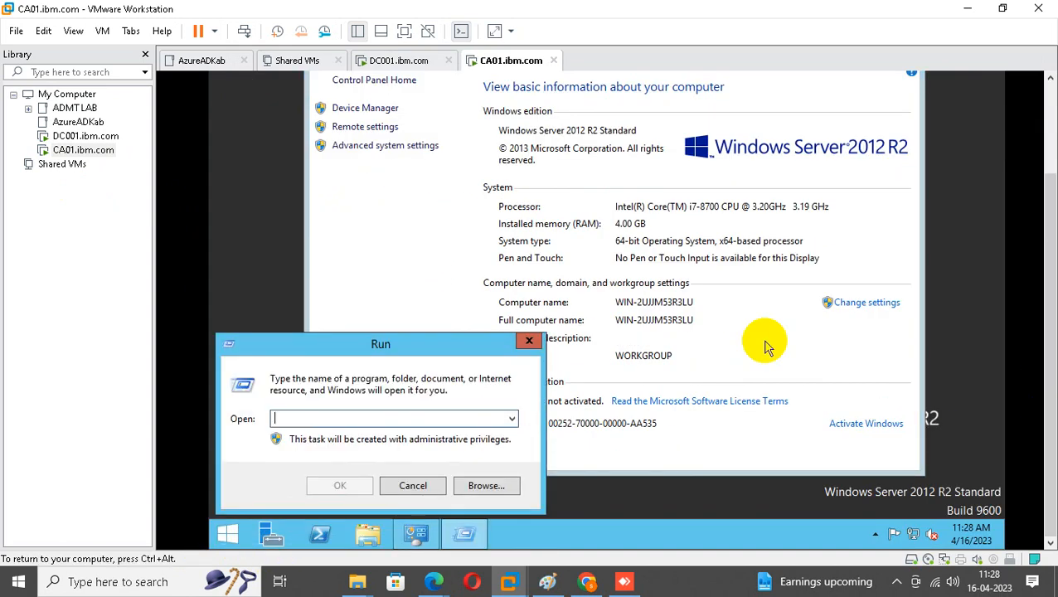
text(ncpa.cp)
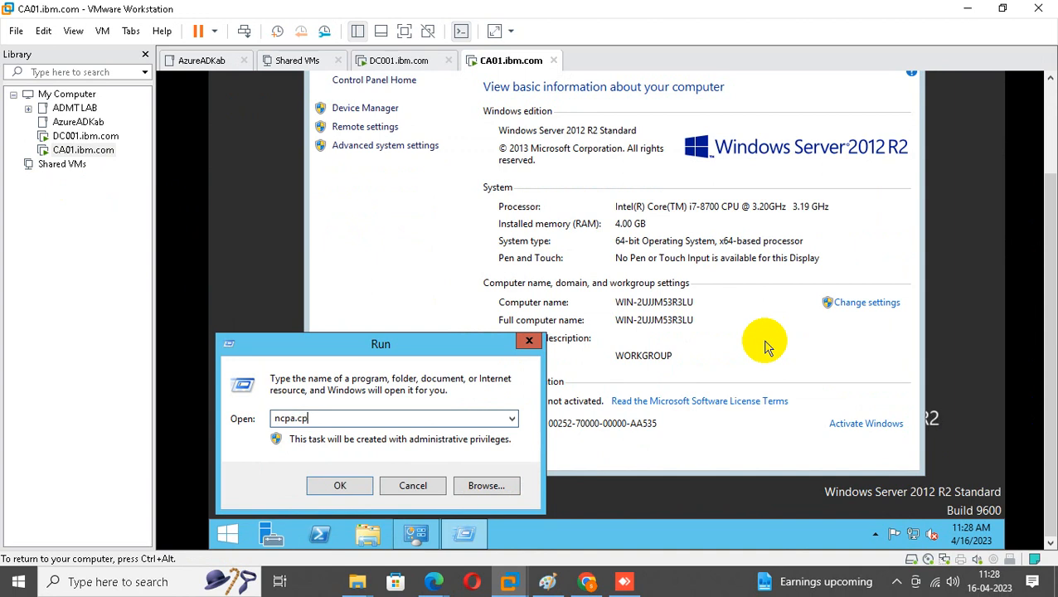
text(l)
key(Return)
click(421, 131)
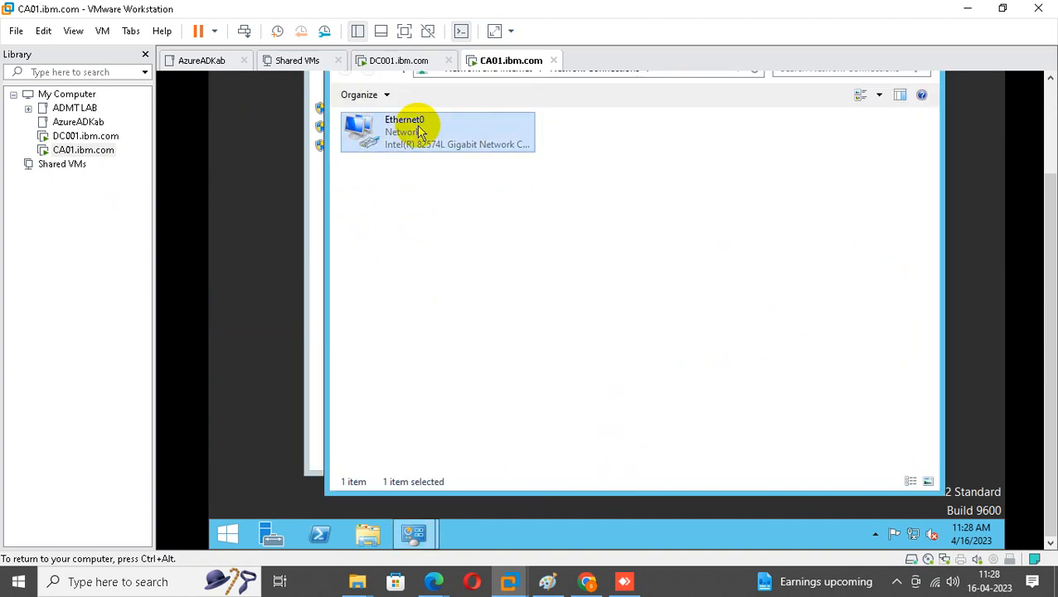
right_click(421, 131)
click(459, 265)
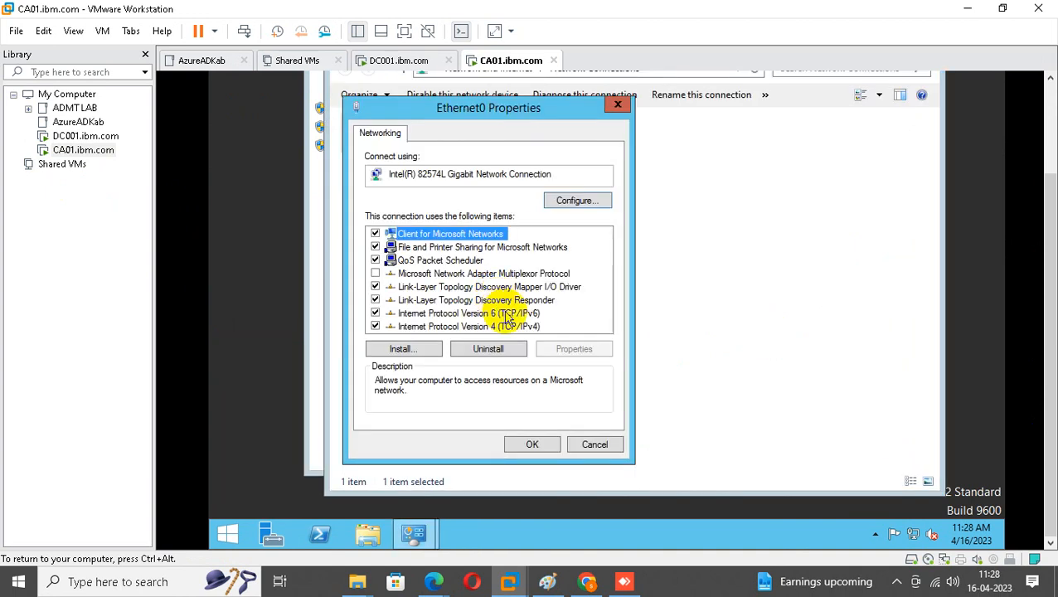
Give Ethernet0 static IP 10.10.10.11, mask 255.0.0.0 and DNS 10.10.10.10.
double_click(486, 326)
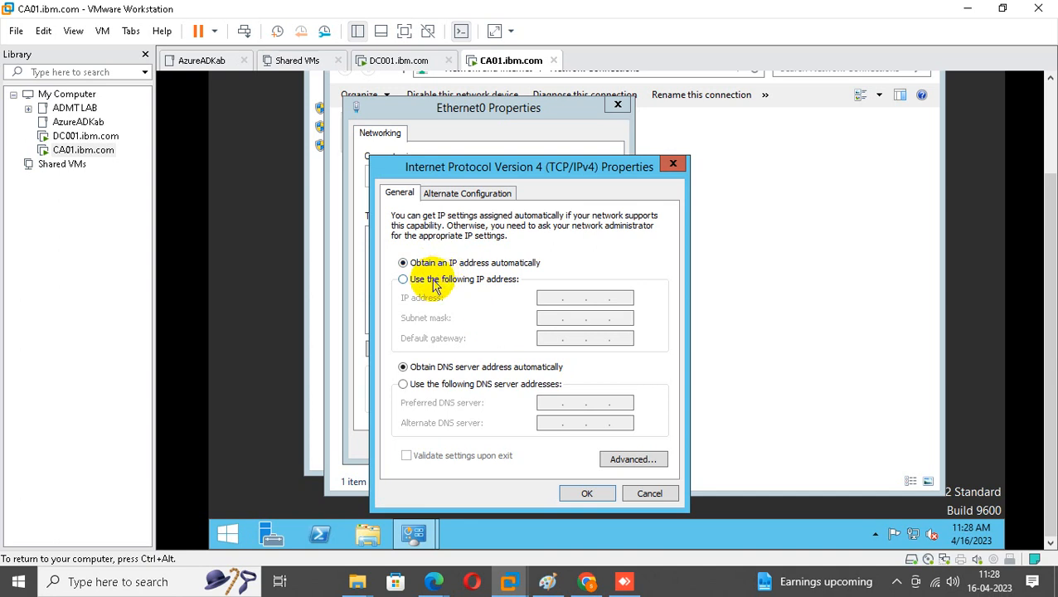
click(435, 282)
click(551, 298)
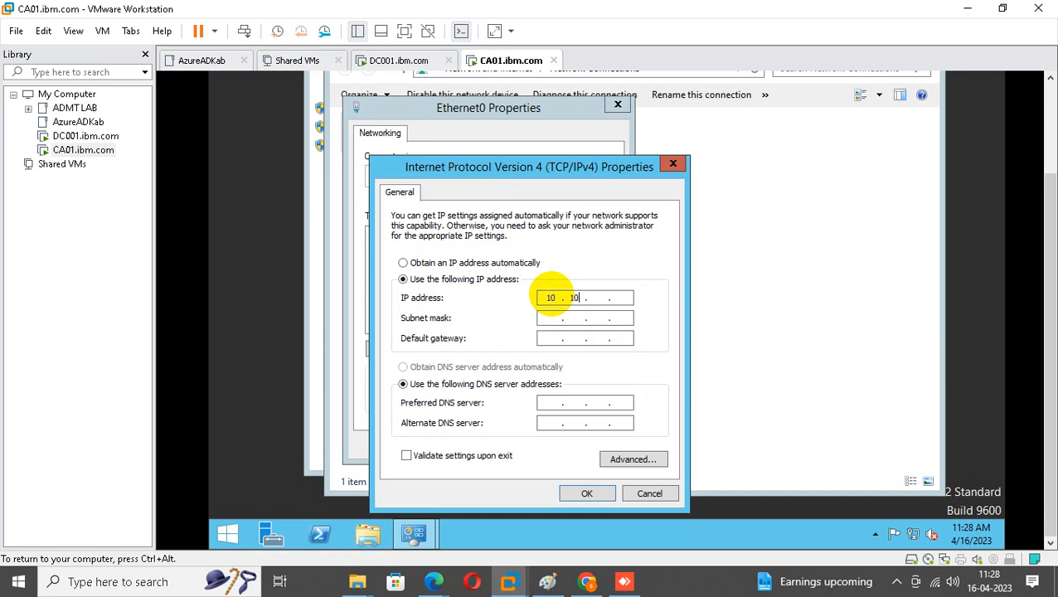
text(11)
key(Tab)
key(Tab)
key(Tab)
key(Tab)
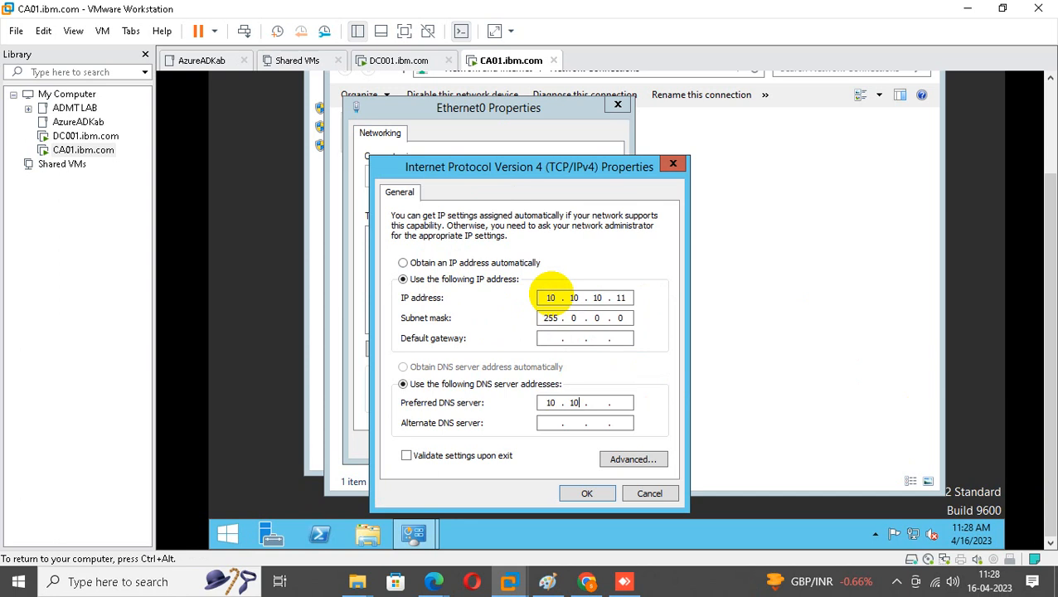
click(587, 491)
click(534, 445)
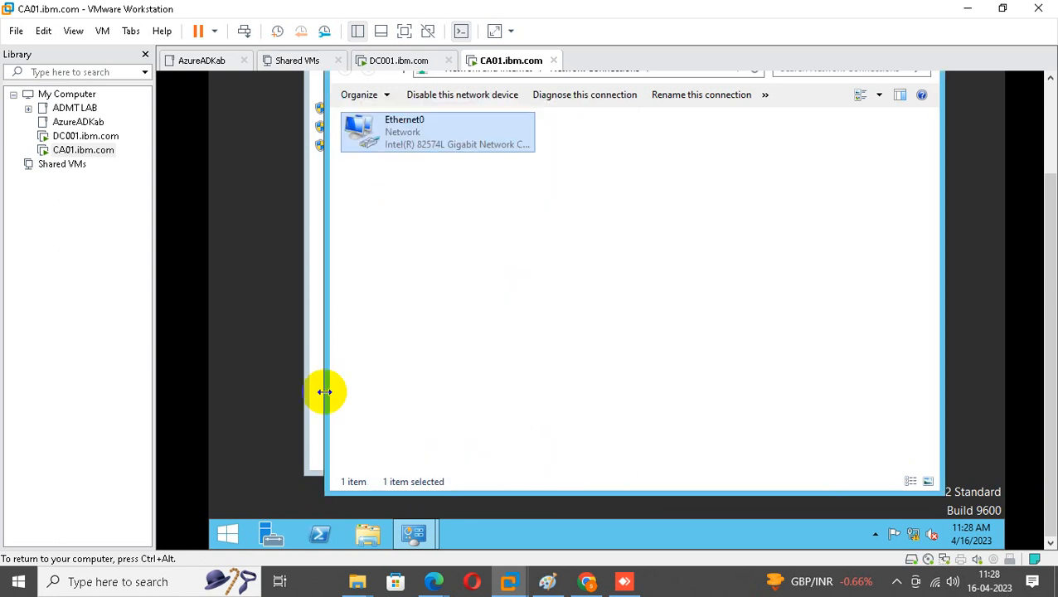
click(229, 533)
Open the Computer Name tab of CA01's System Properties and start changing it.
right_click(342, 225)
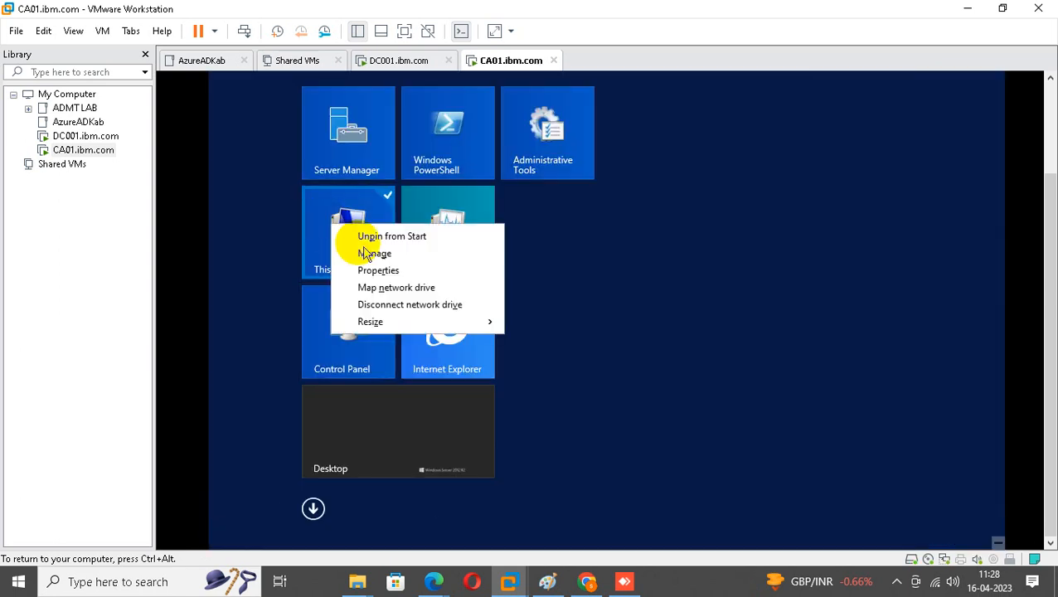
click(365, 272)
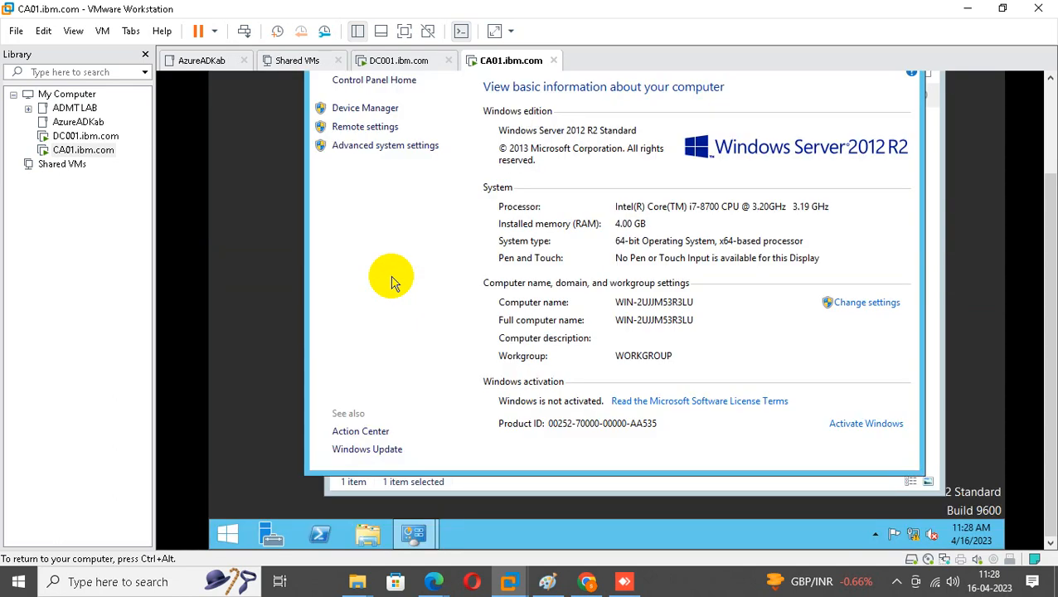
click(400, 146)
drag(1043, 265, 1043, 182)
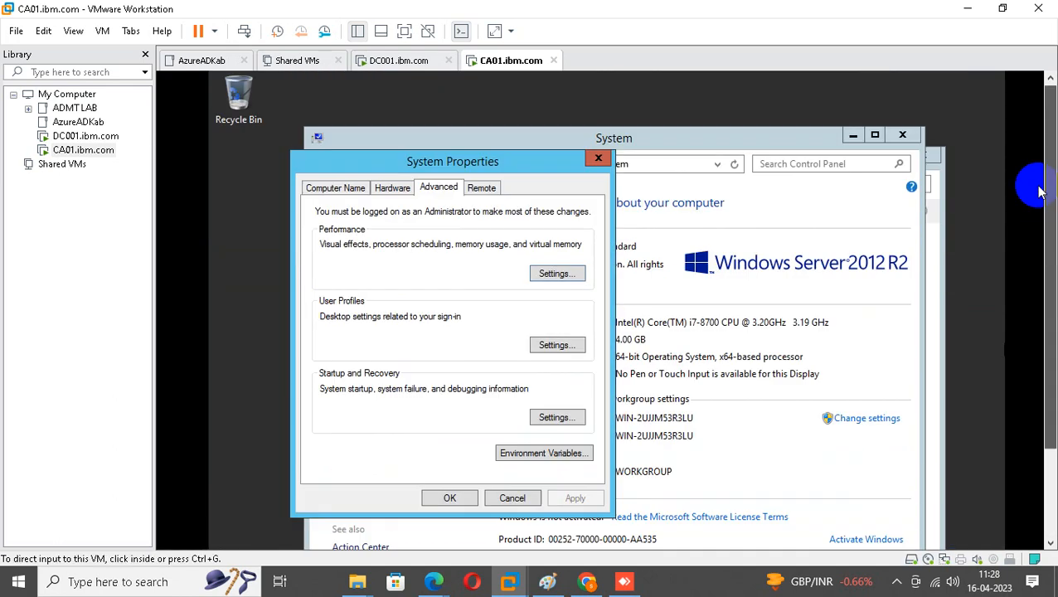
click(335, 189)
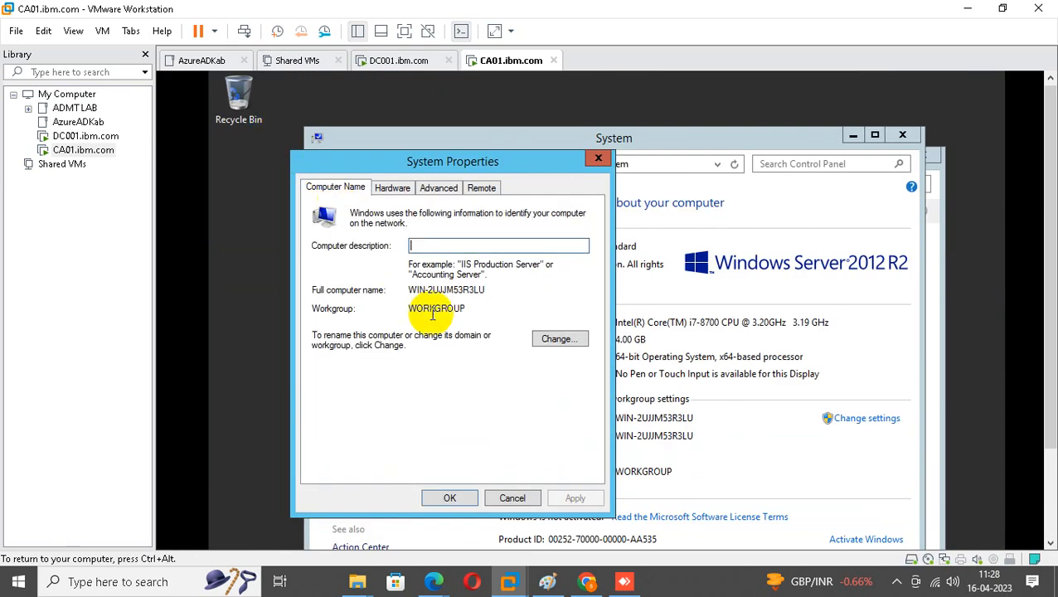
click(536, 338)
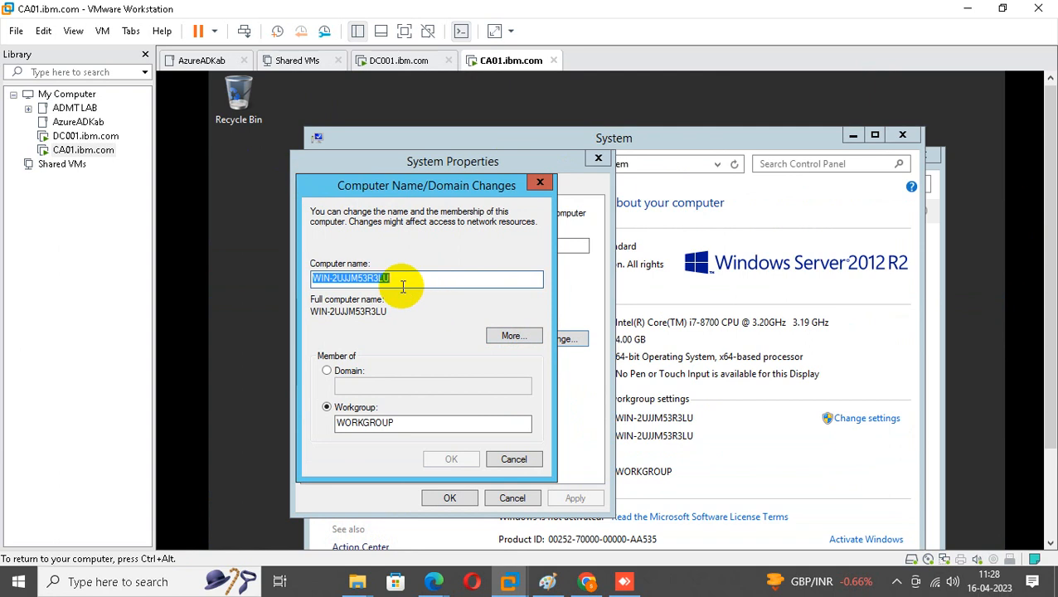
Rename the computer CA-01, join the ibm.com domain with admin credentials, and restart.
text(CA-01)
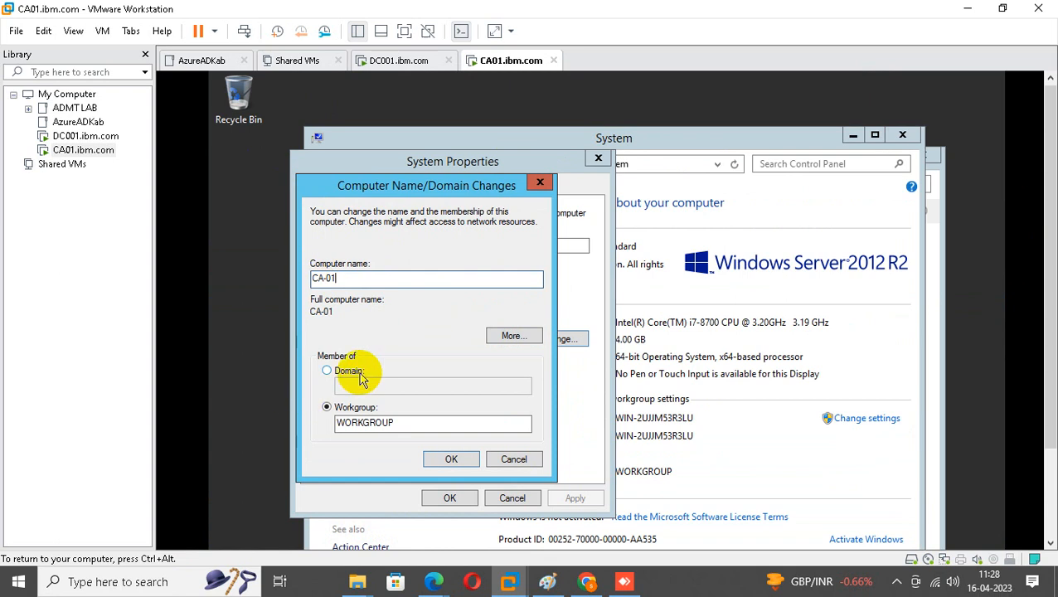
click(350, 372)
click(366, 385)
text(i)
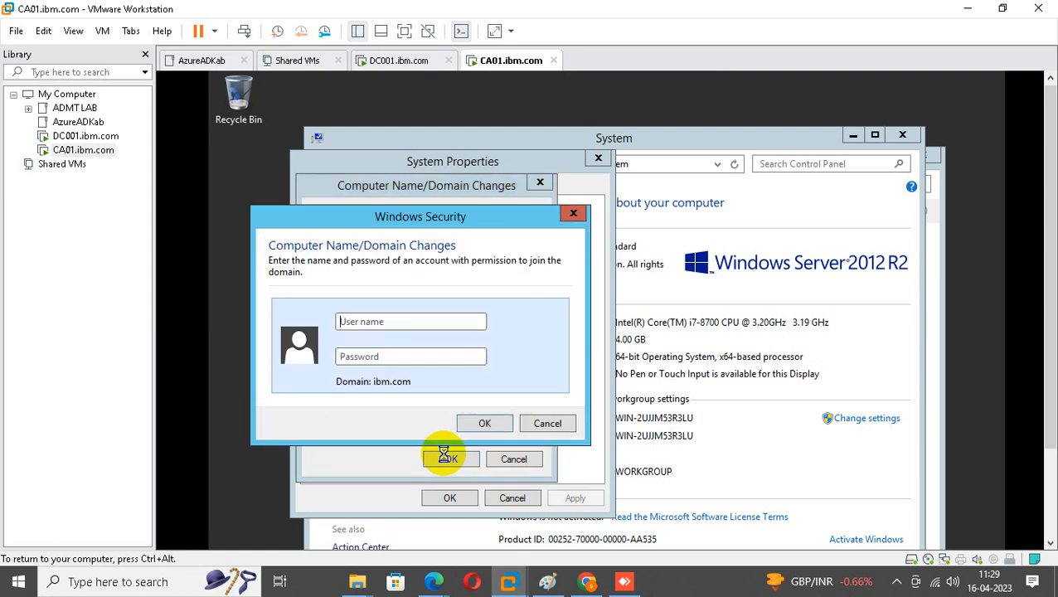
text(si)
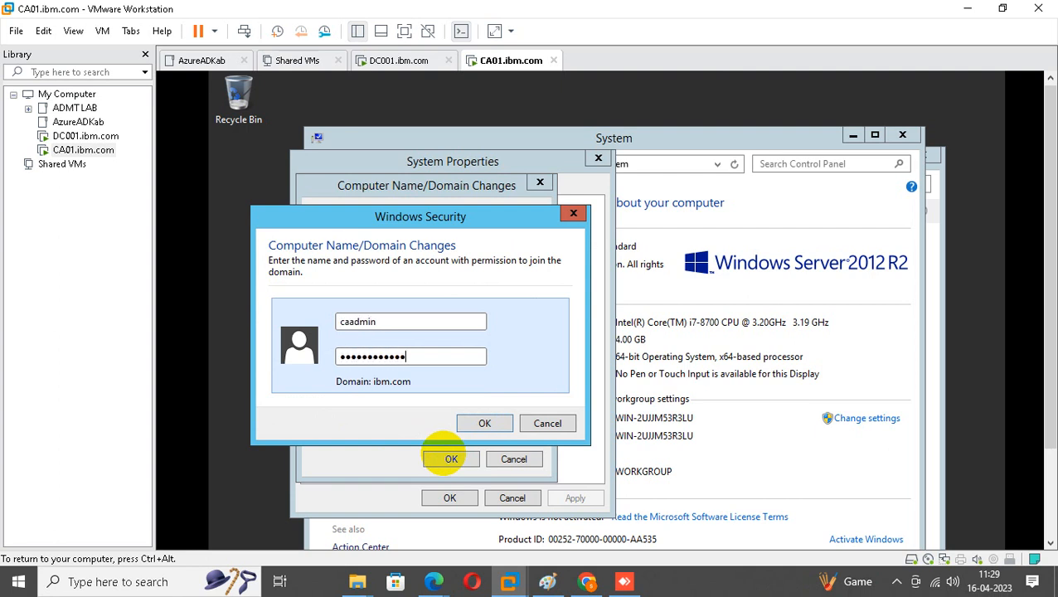
key(Return)
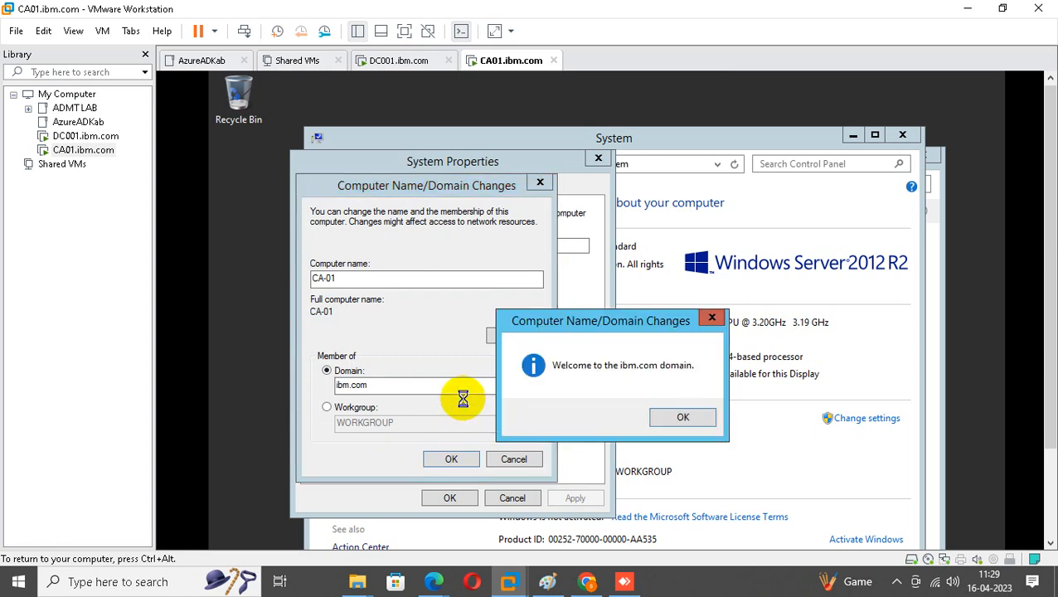
click(670, 416)
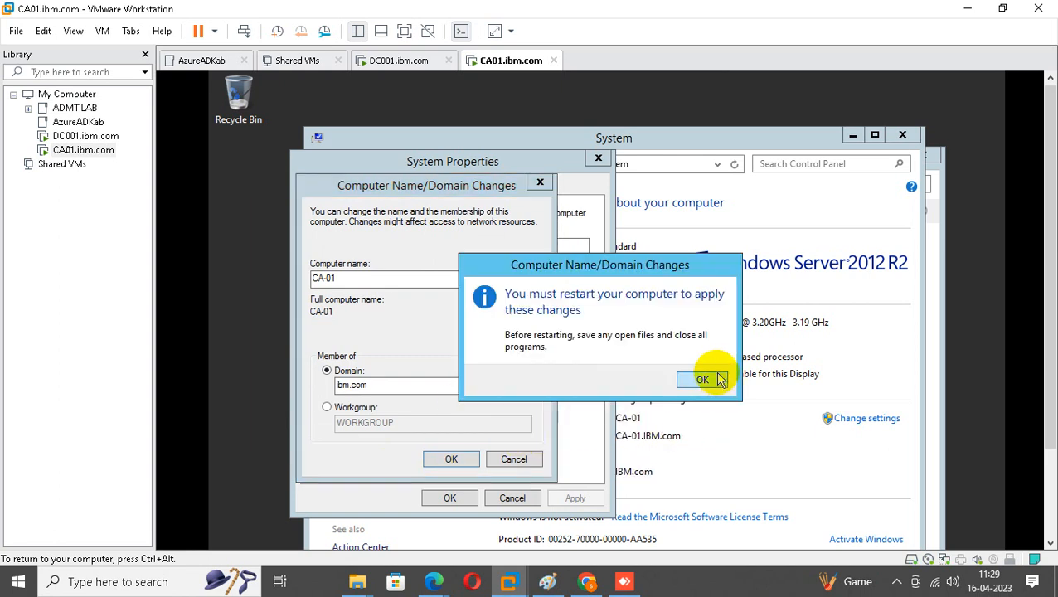
click(713, 380)
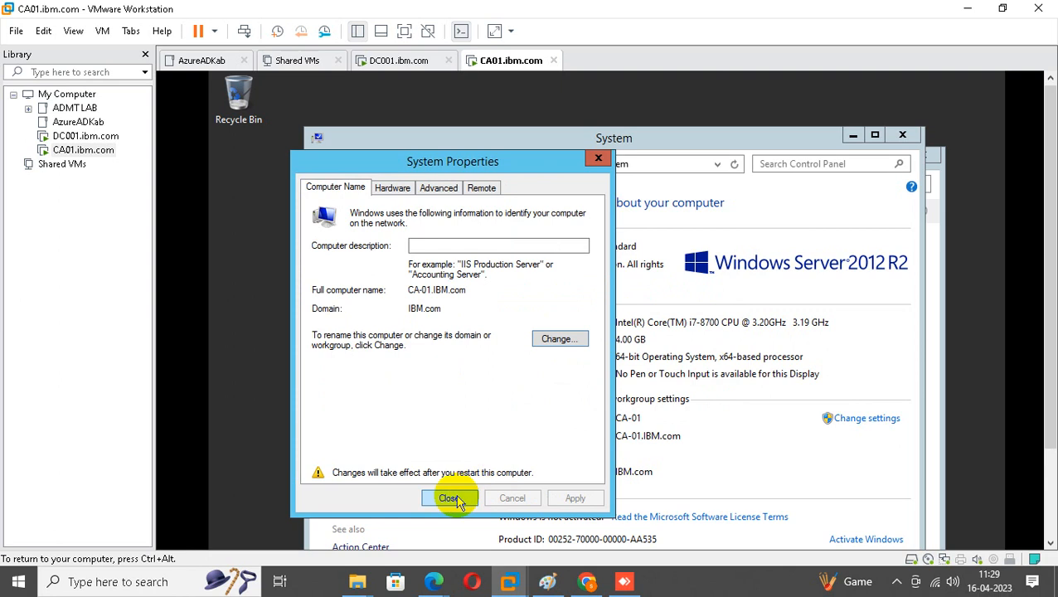
click(456, 499)
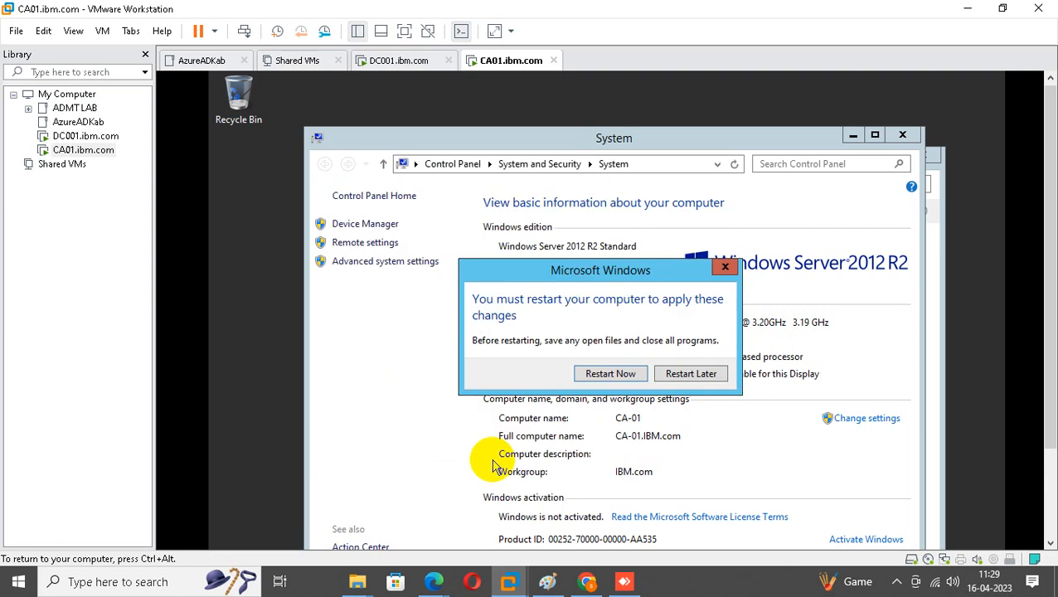
click(612, 373)
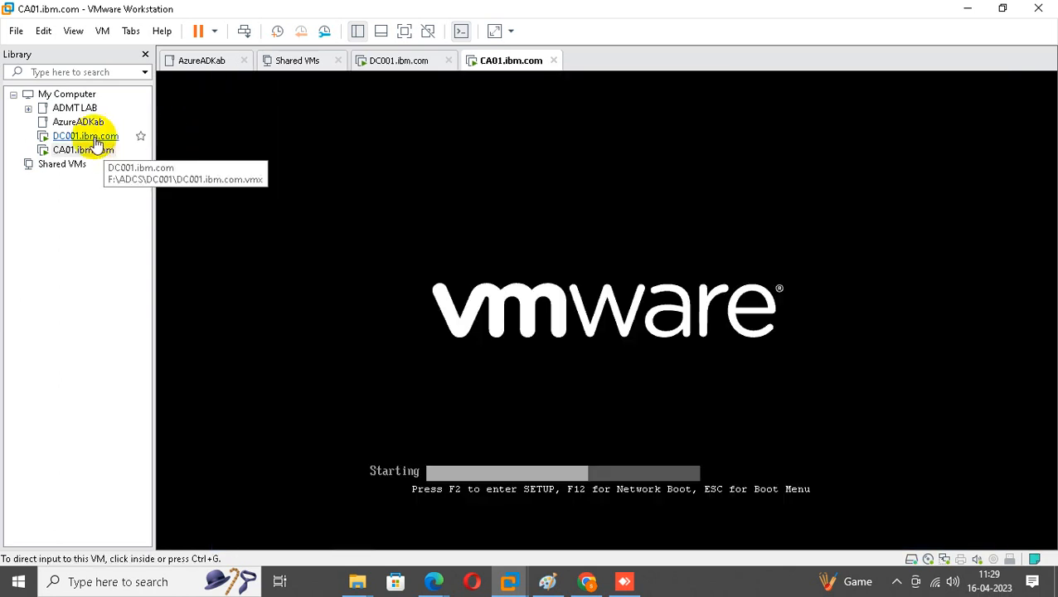
On DC001, open the Certificate Service DCOM Access group's Members list to add a member.
click(95, 141)
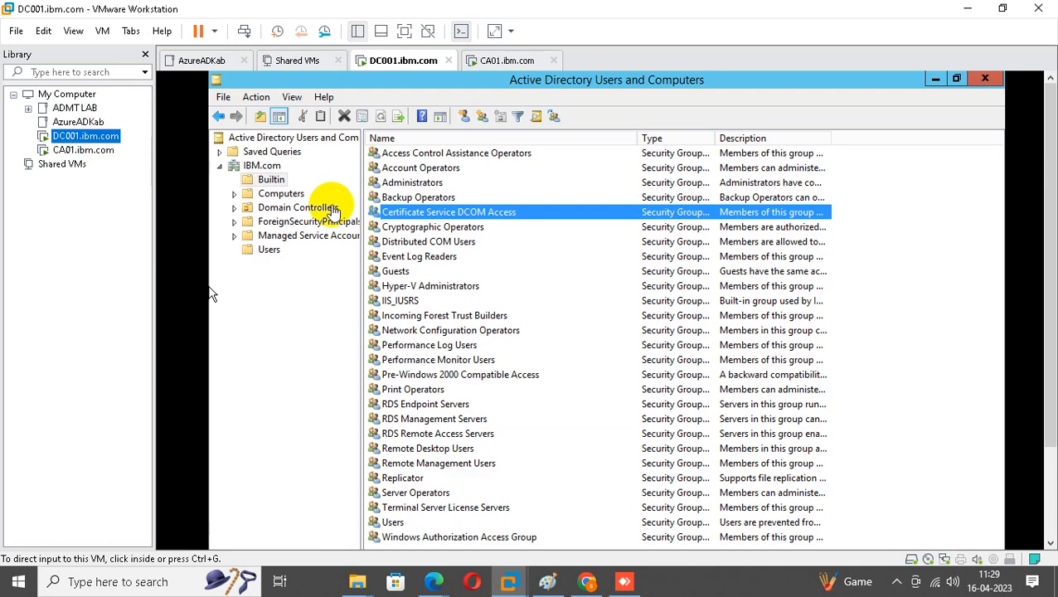
click(432, 217)
double_click(433, 214)
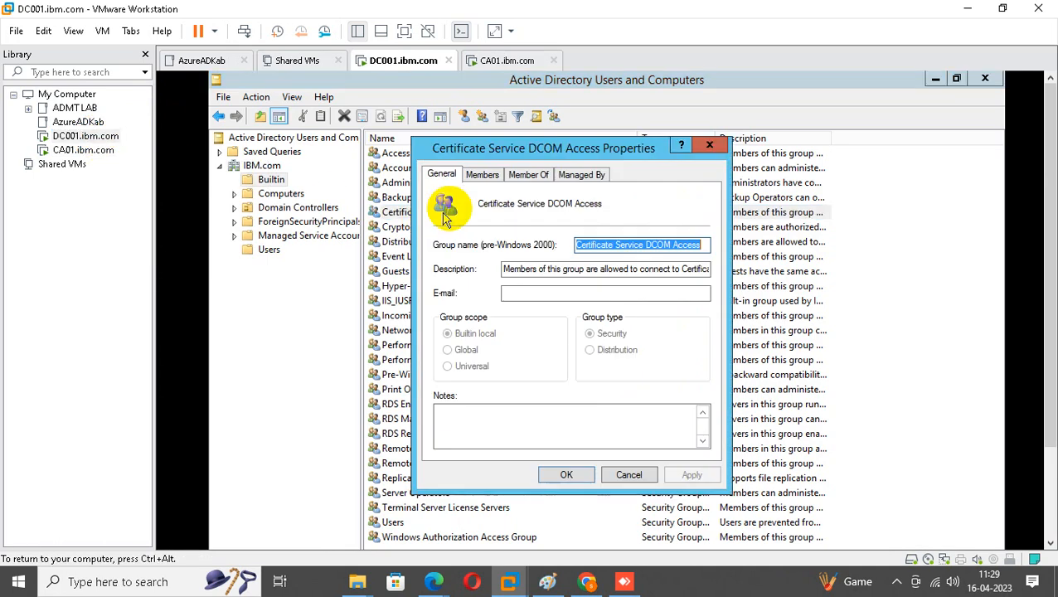
click(483, 175)
click(471, 429)
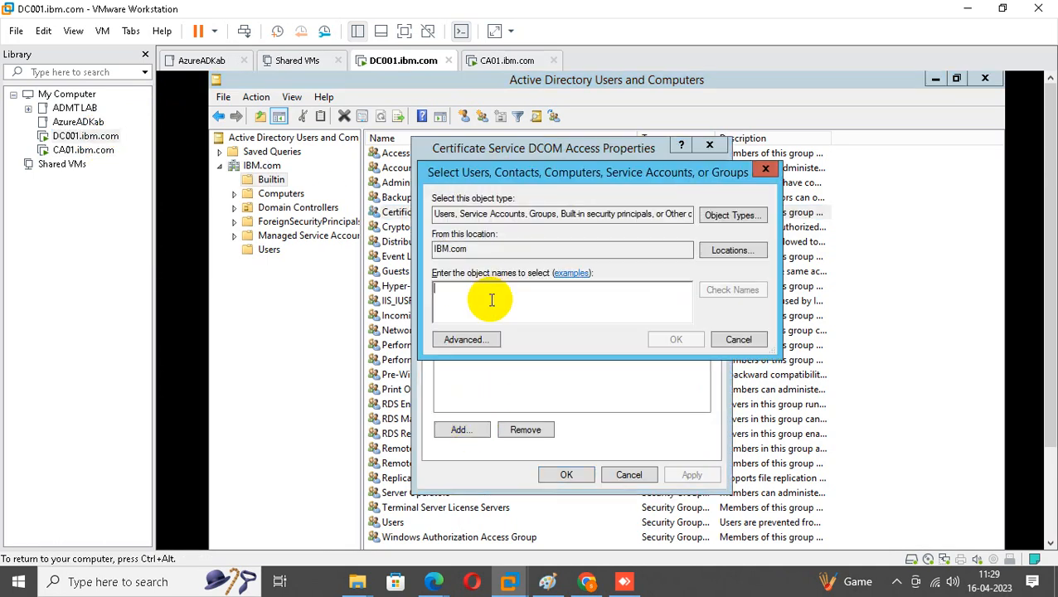
Add the CA-01 computer account, including Computers in the object types, and save.
text(ca-01)
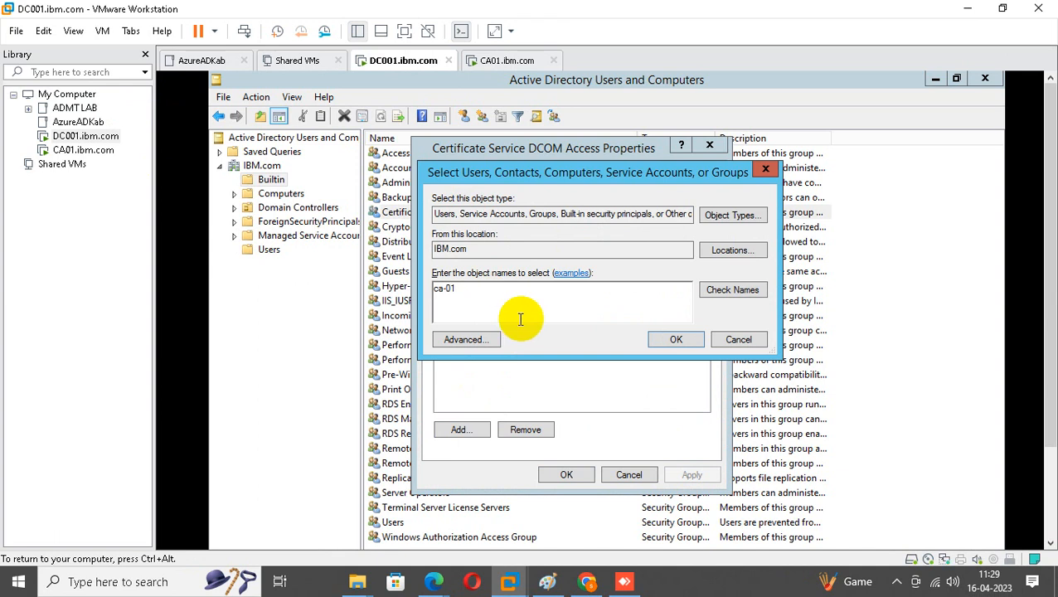
click(749, 290)
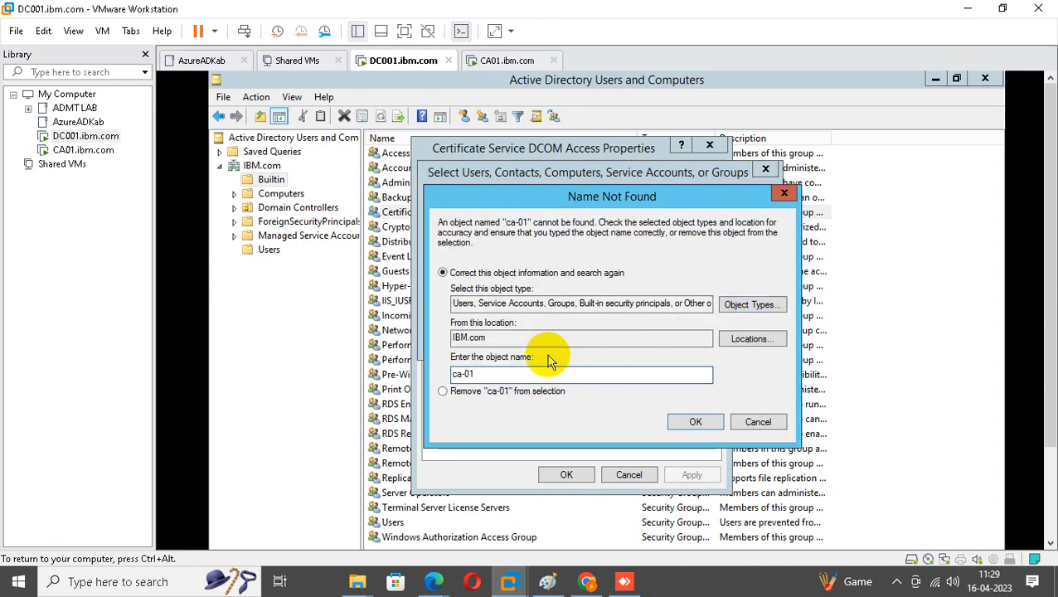
click(749, 304)
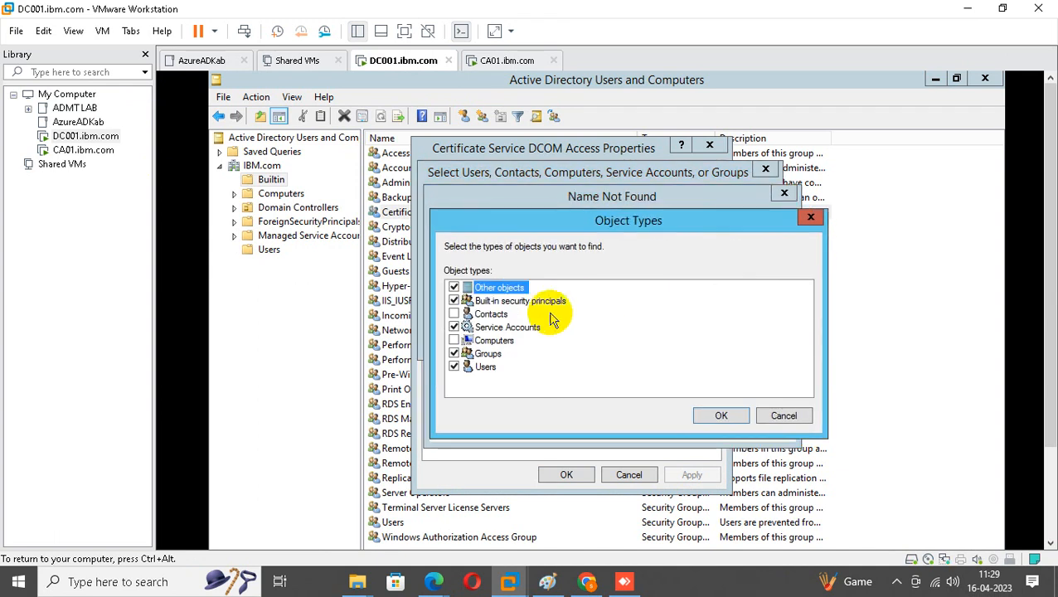
click(453, 340)
click(721, 416)
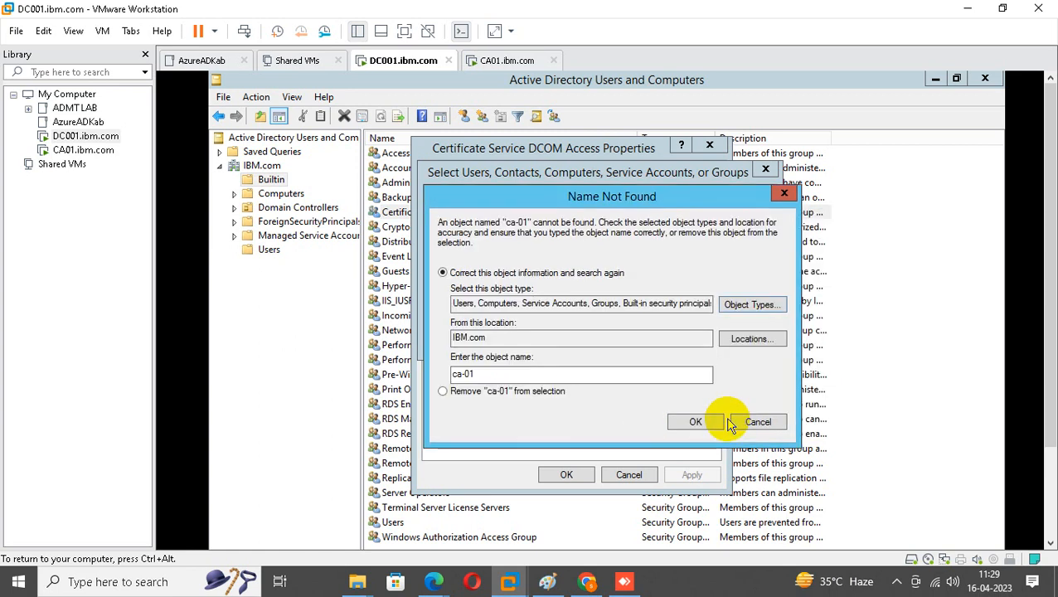
click(696, 423)
click(676, 339)
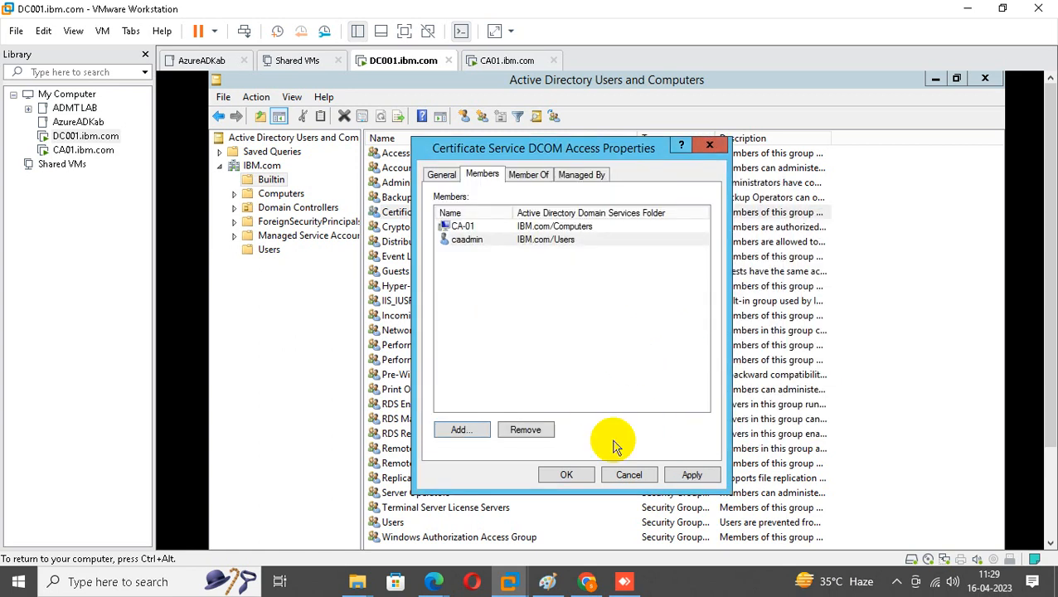
click(567, 475)
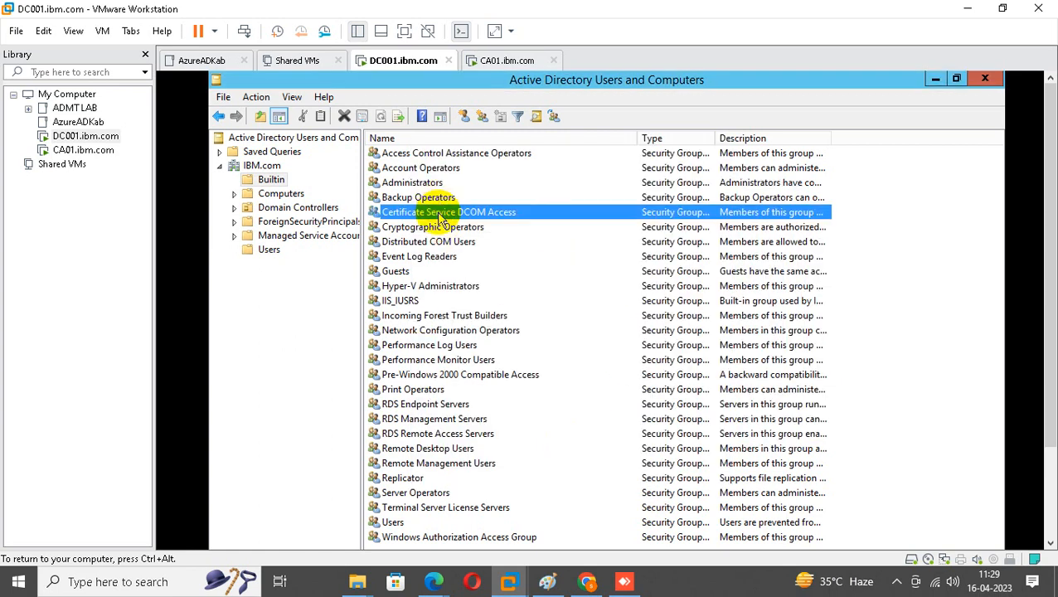
Reopen the group's properties to read its full description, then close without changes.
double_click(387, 212)
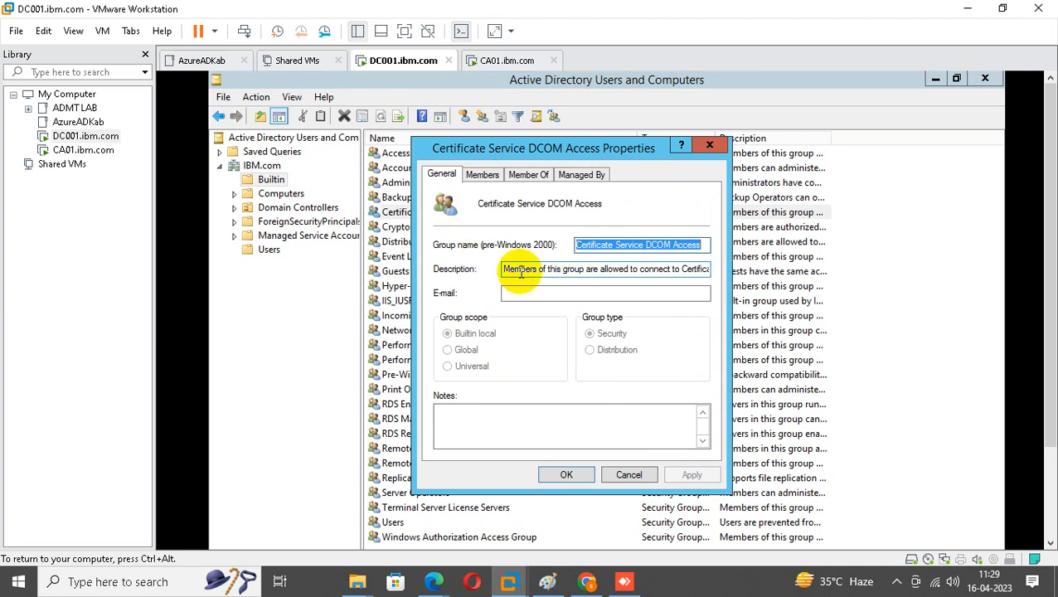
drag(521, 268, 715, 281)
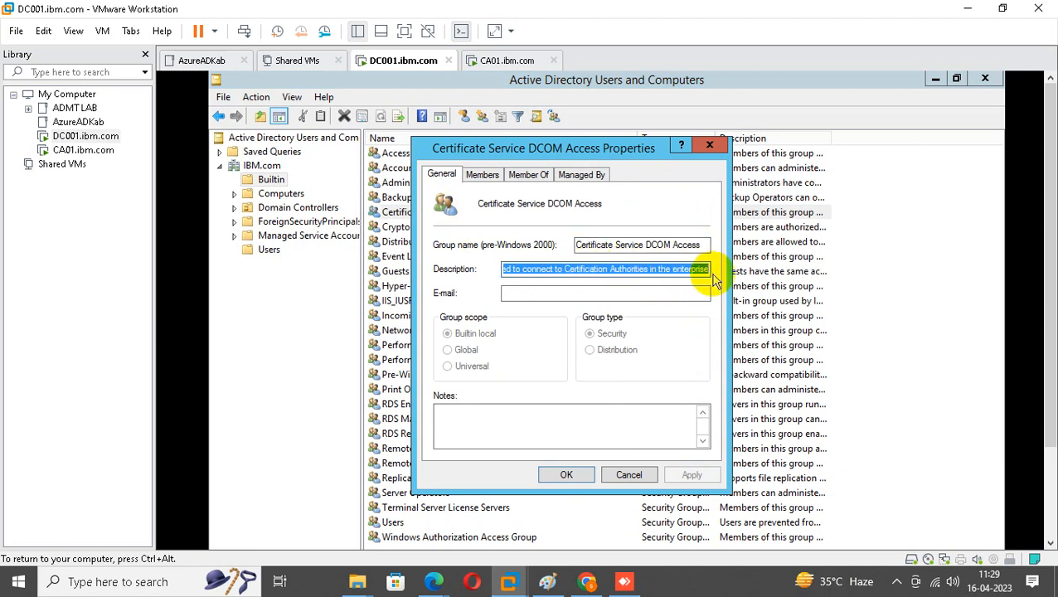
click(705, 273)
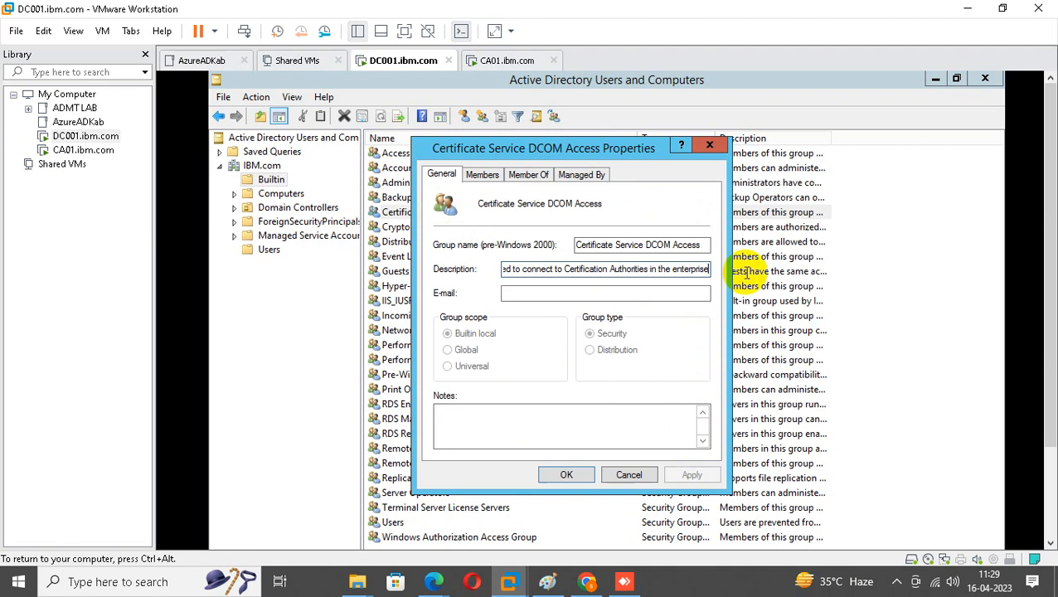
click(709, 146)
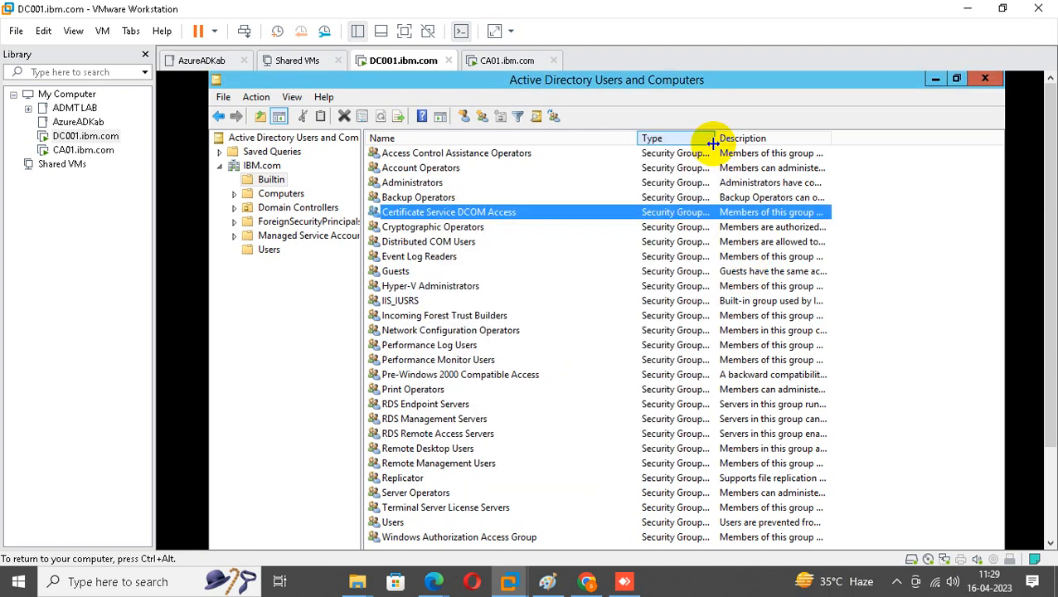
Inspect the CA-01 computer's Delegation settings in the Computers container.
click(290, 195)
click(401, 156)
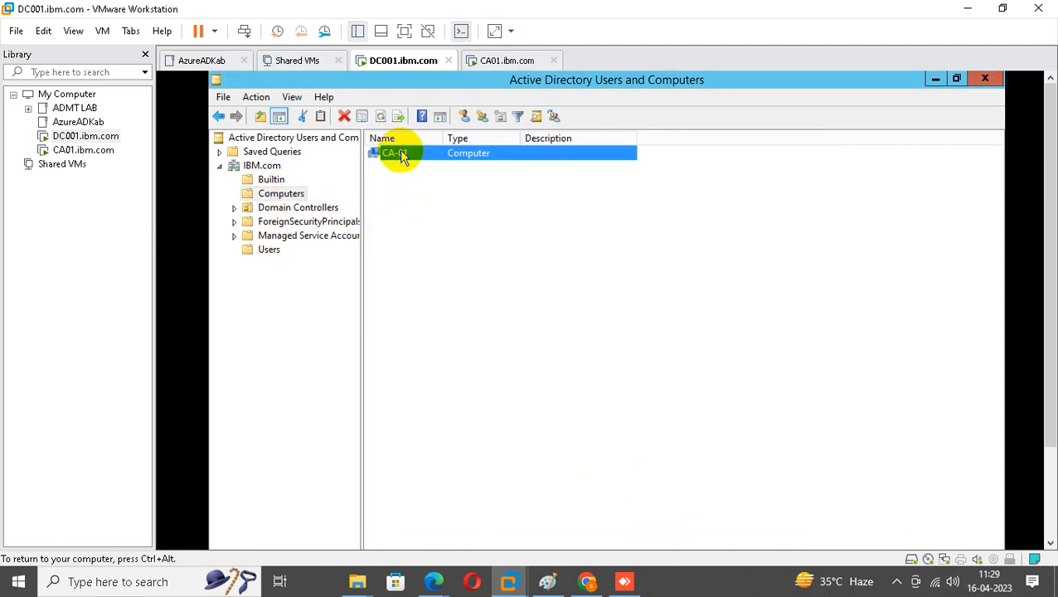
right_click(400, 153)
click(476, 307)
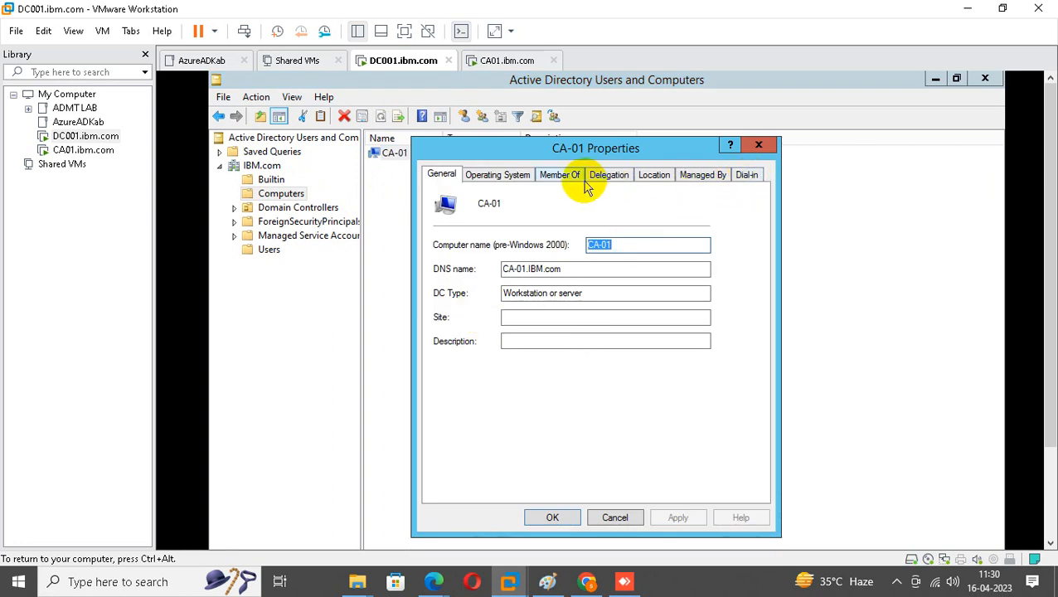
click(609, 176)
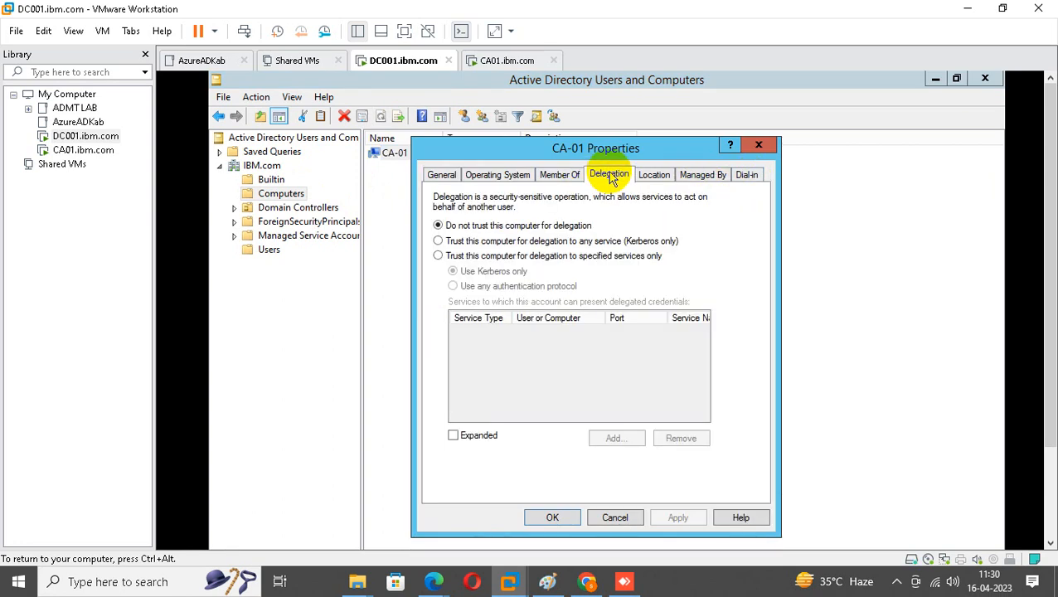
click(761, 146)
Enable Advanced Features and open CA-01's properties on the Attribute Editor tab.
click(291, 98)
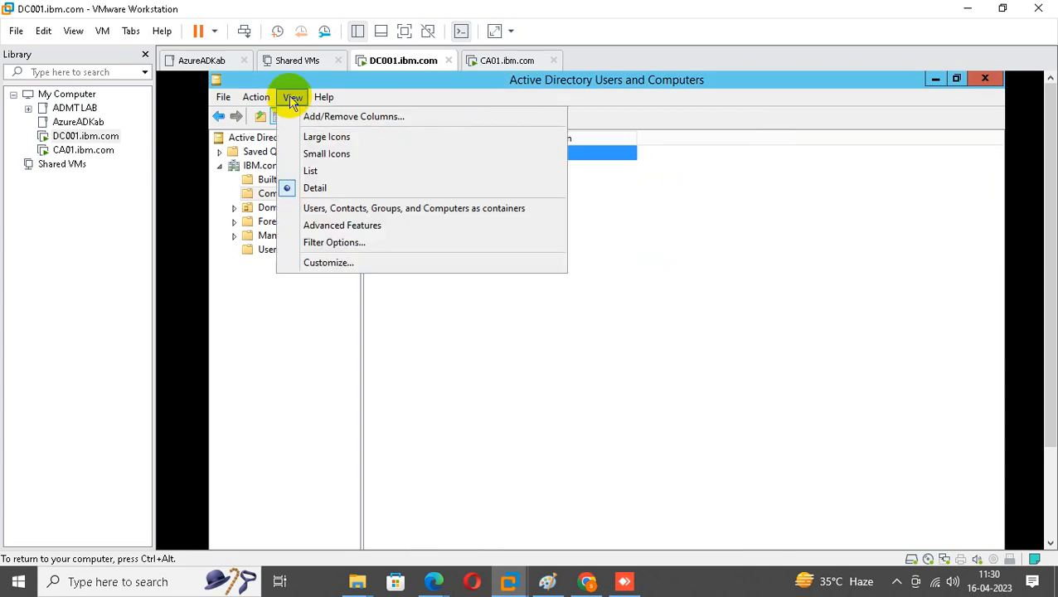
click(340, 227)
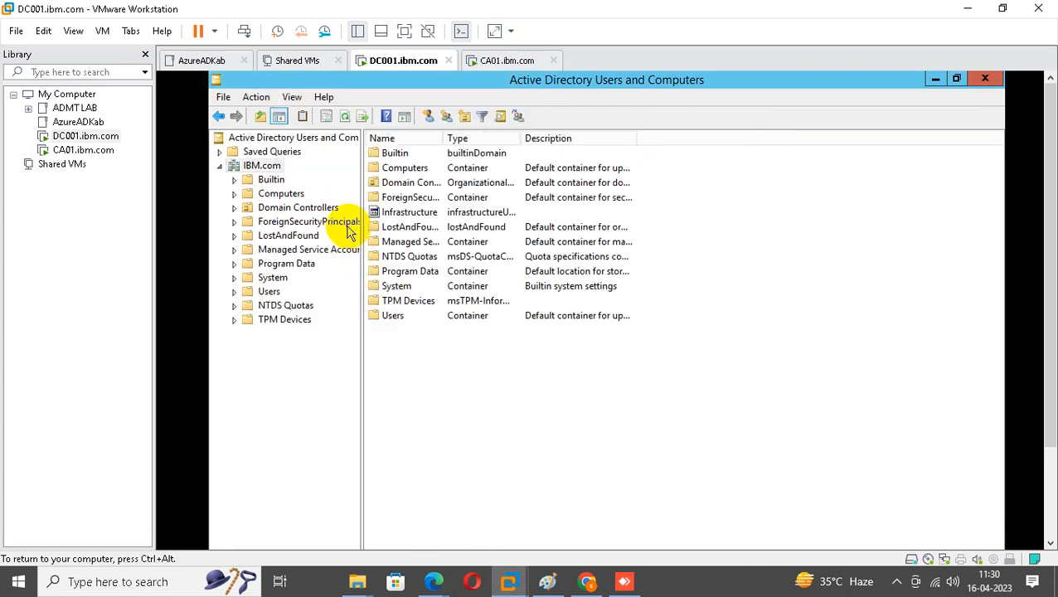
click(281, 194)
double_click(391, 154)
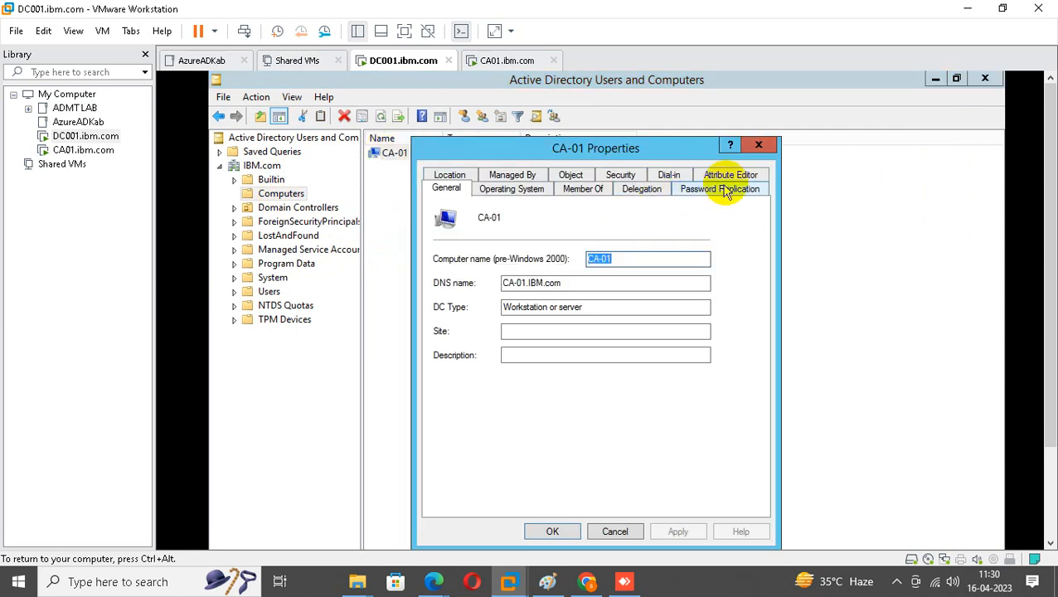
click(730, 175)
Edit servicePrincipalName and remove the HOST/CA-01 value.
click(469, 307)
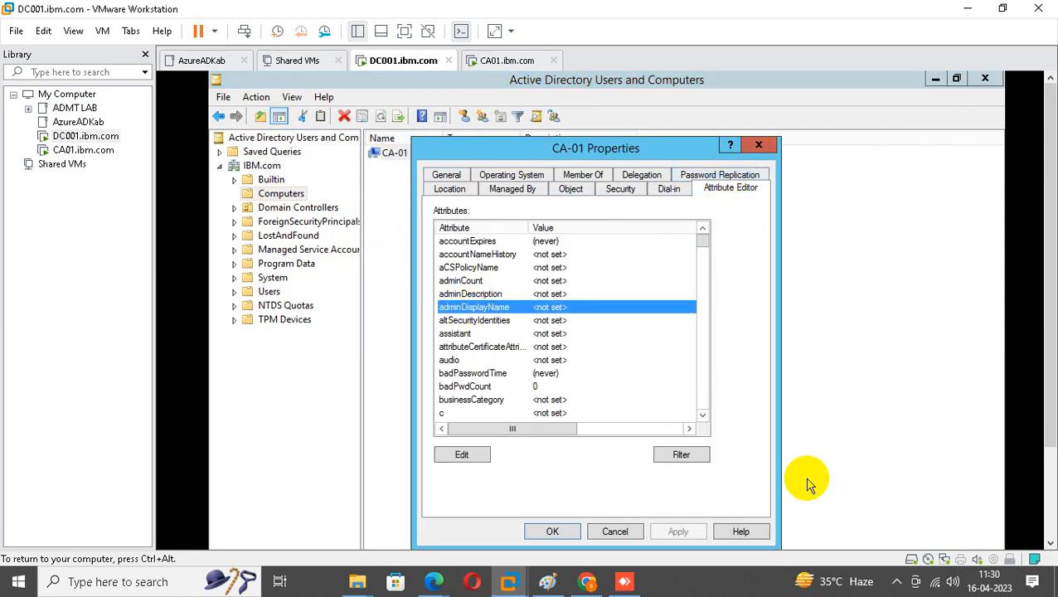
text(serv)
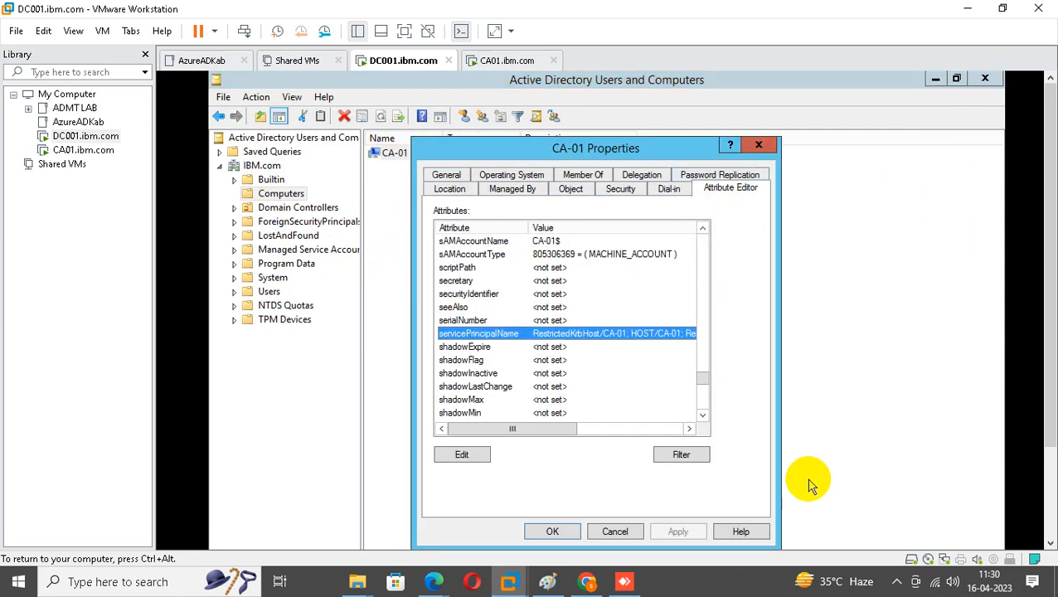
double_click(504, 336)
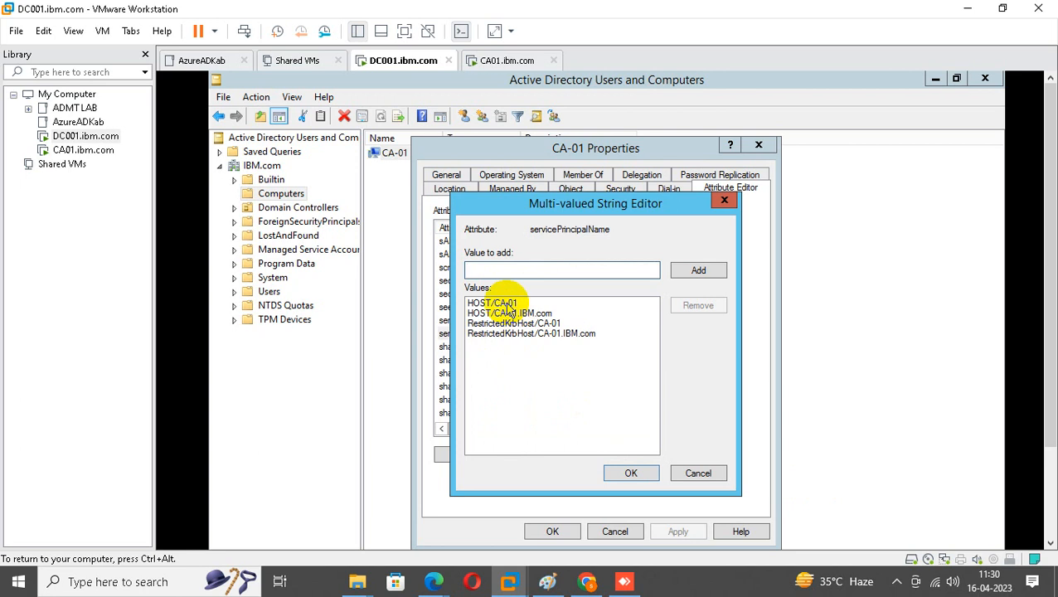
click(506, 305)
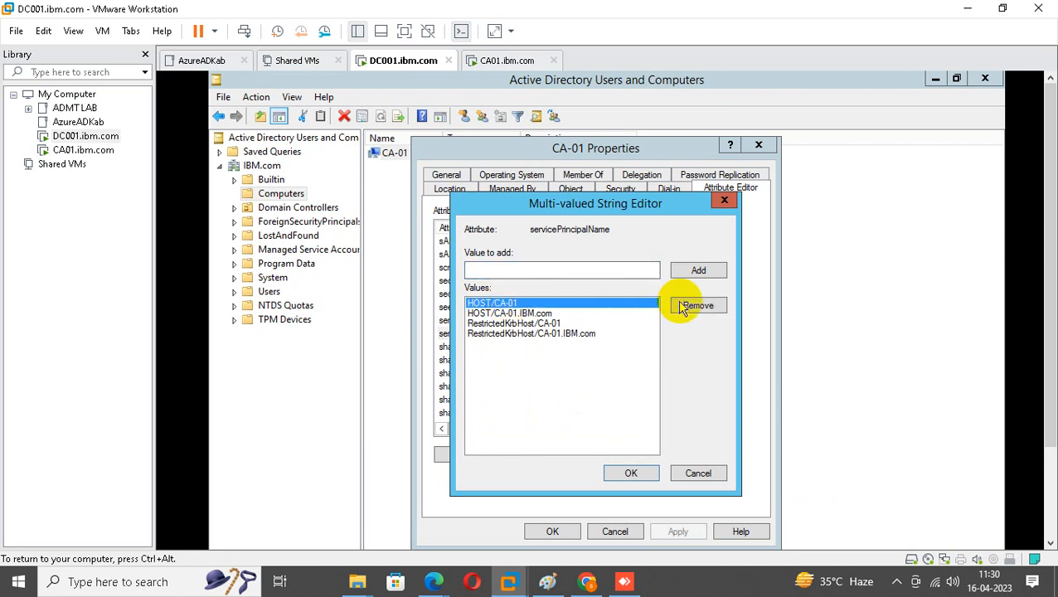
click(699, 305)
key(ctrl+c)
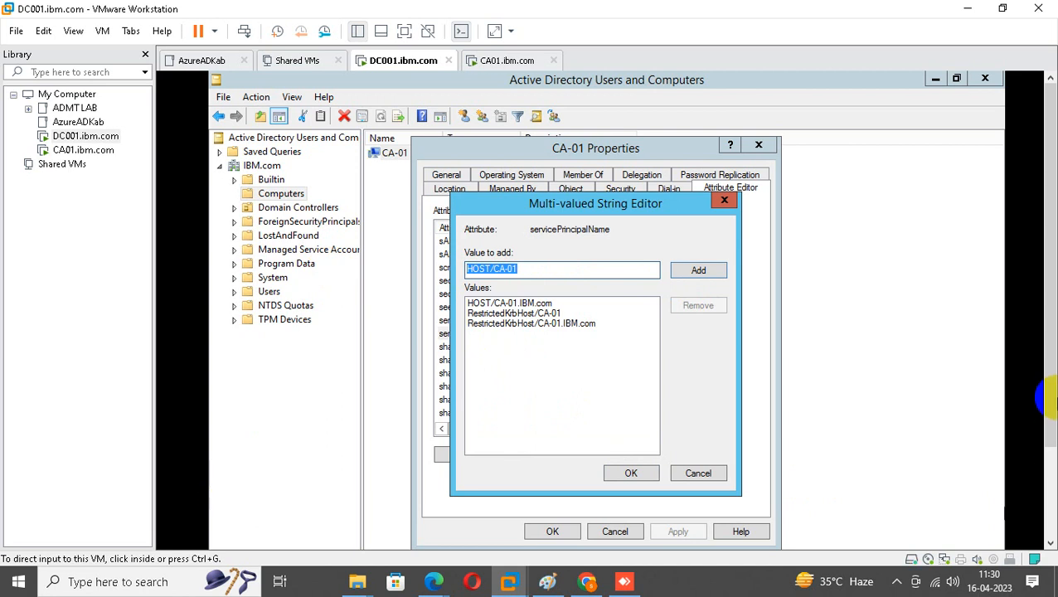
drag(1050, 382, 1048, 460)
right_click(226, 544)
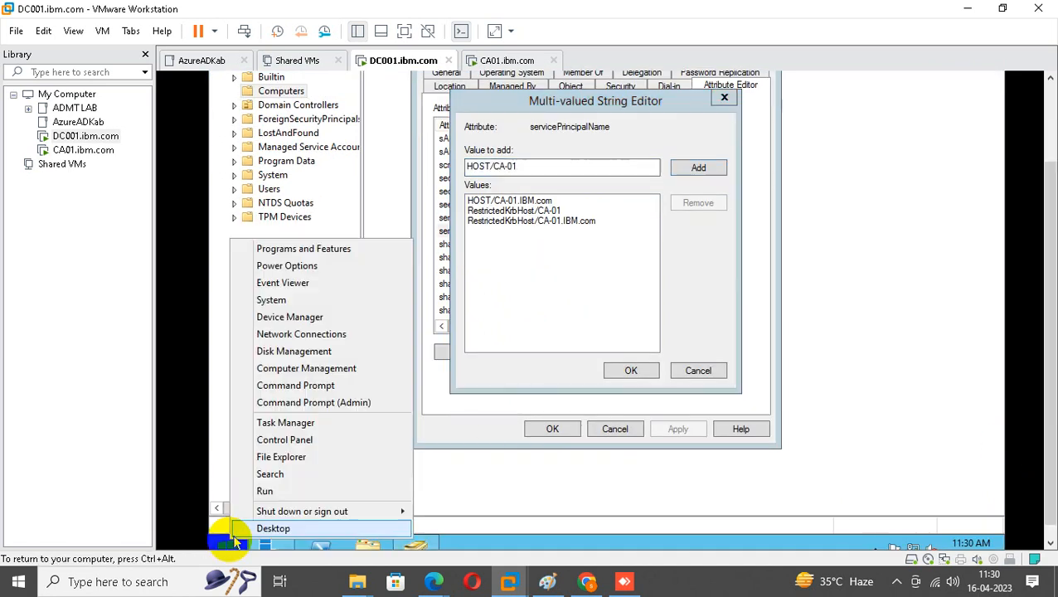
Launch Notepad and paste HOST/CA-01 into a new note.
click(265, 491)
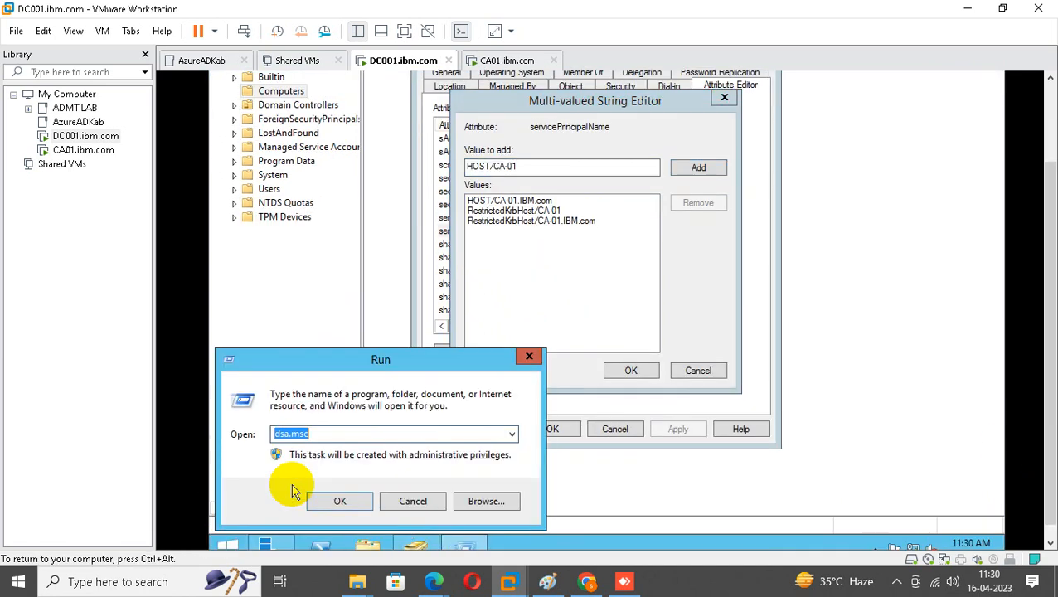
text(notepad)
key(Return)
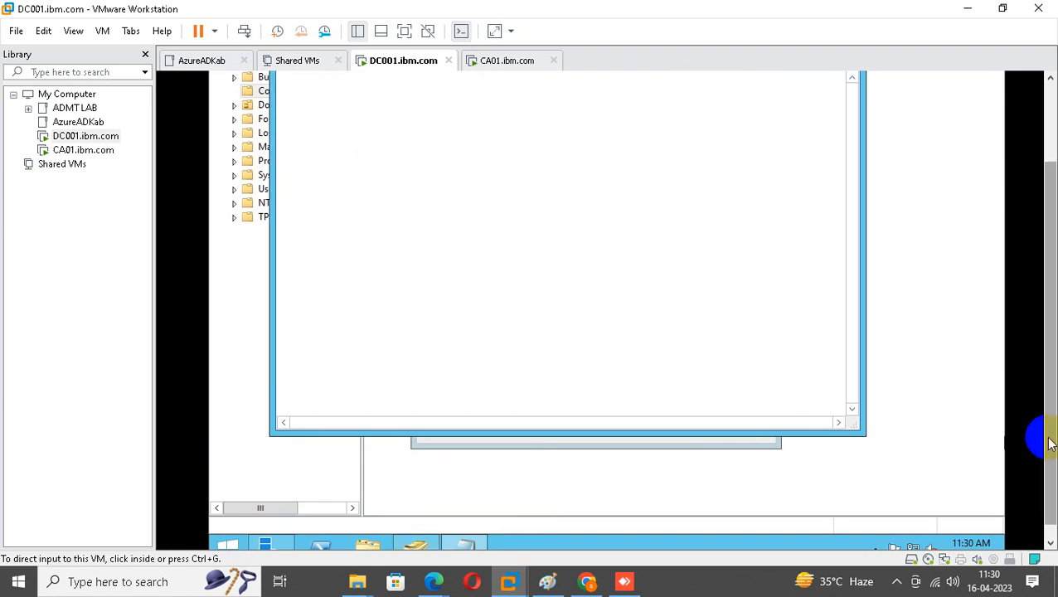
drag(1049, 443, 1002, 343)
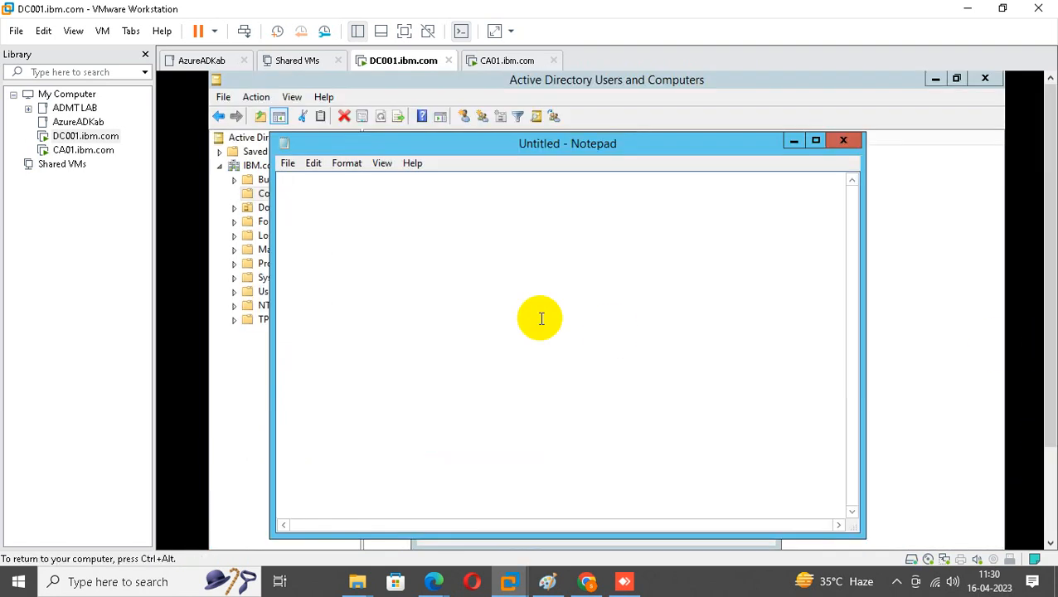
key(ctrl+v)
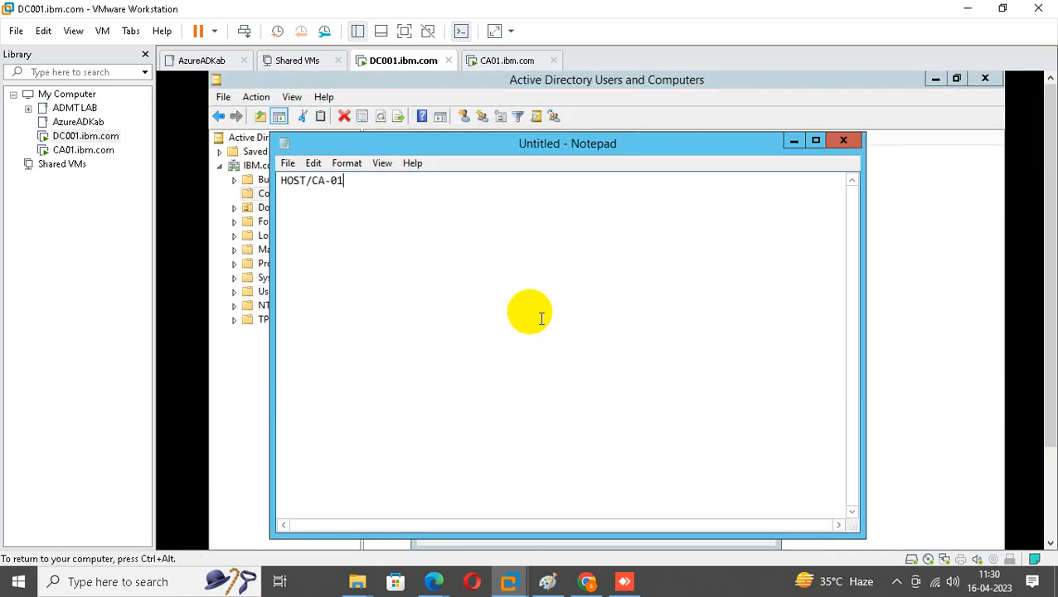
click(792, 145)
Remove HOST/CA-01.IBM.com from the SPN values and paste it as the note's second line.
click(489, 303)
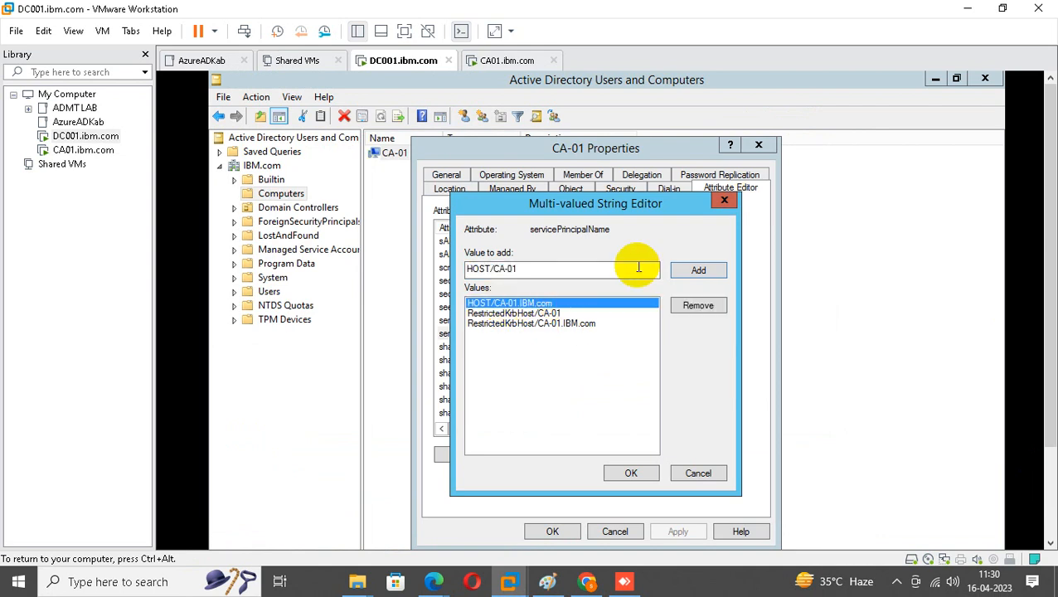
click(698, 306)
drag(572, 268, 335, 267)
key(ctrl+c)
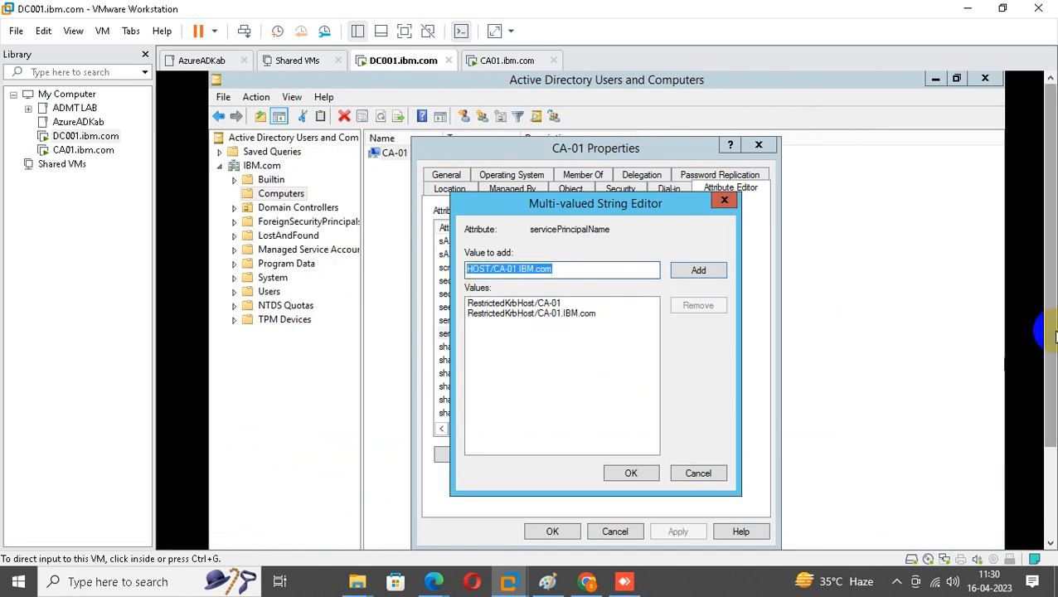
drag(1050, 325, 1050, 410)
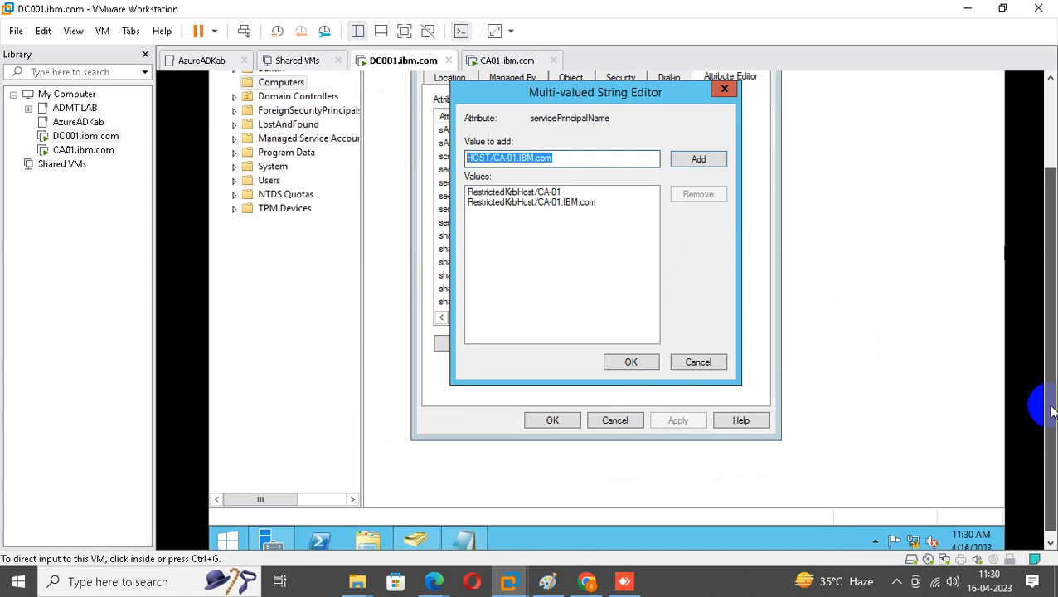
click(470, 537)
drag(1052, 190, 1053, 148)
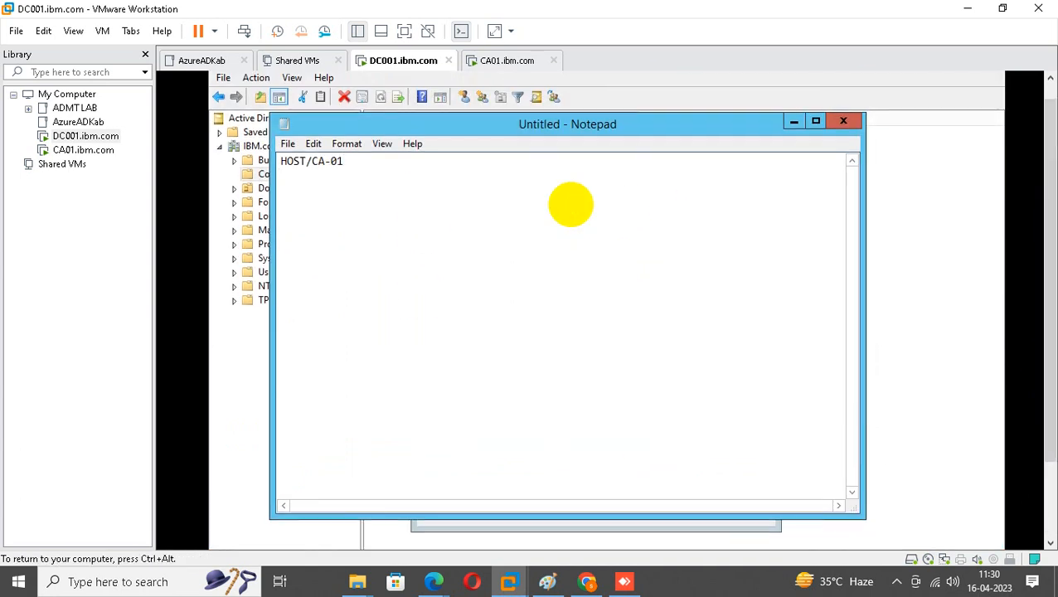
key(ctrl+v)
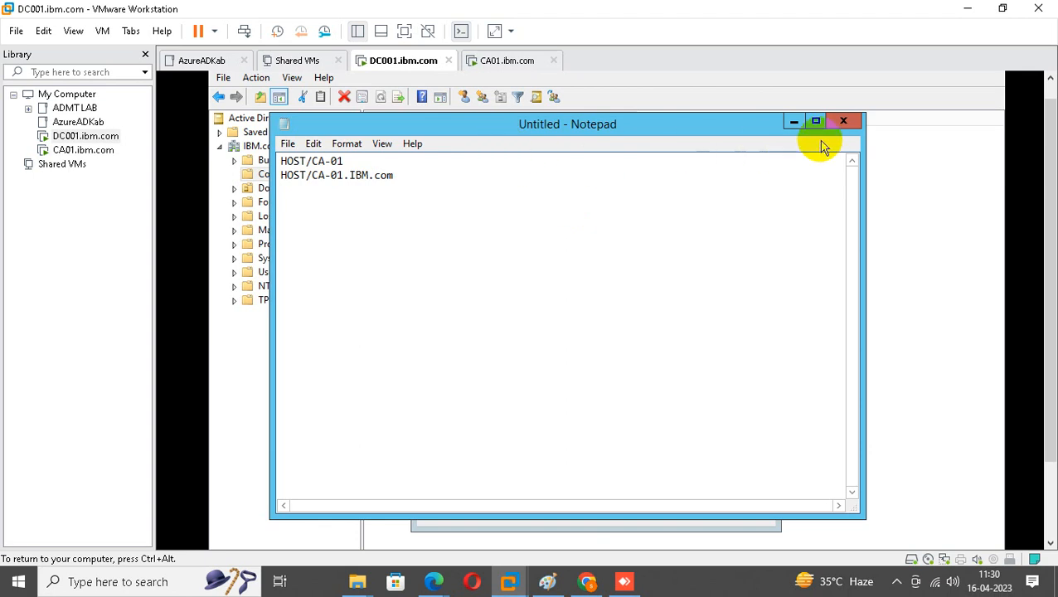
Close the servicePrincipalName editor and CA-01 properties, returning to the Notepad note.
click(793, 122)
click(723, 146)
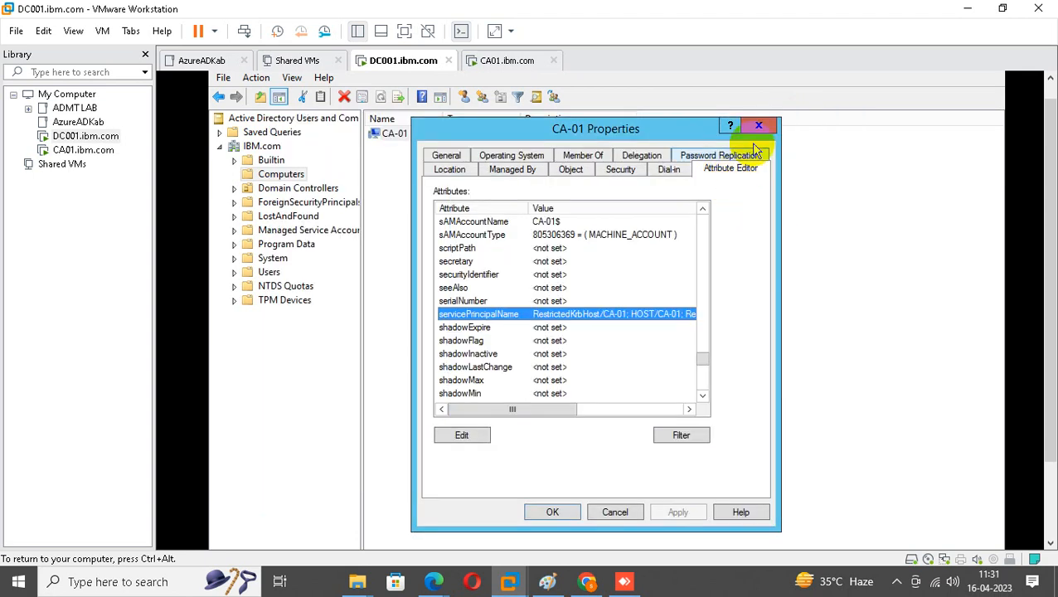
click(758, 125)
drag(1050, 300, 1051, 380)
click(464, 535)
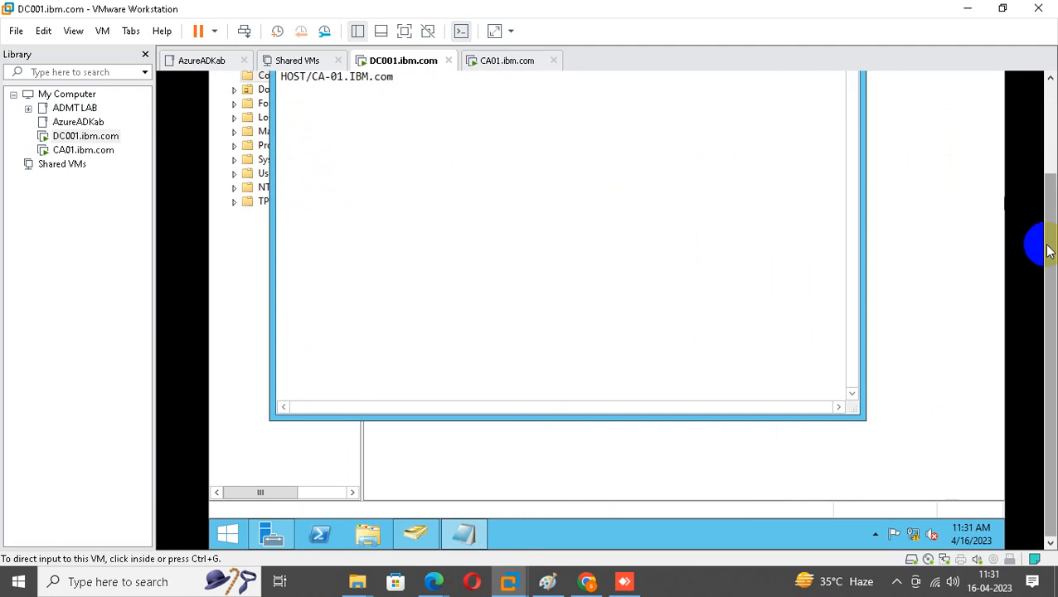
Maximize Notepad and duplicate the two HOST SPN lines below the originals.
drag(1048, 251, 1048, 159)
click(814, 142)
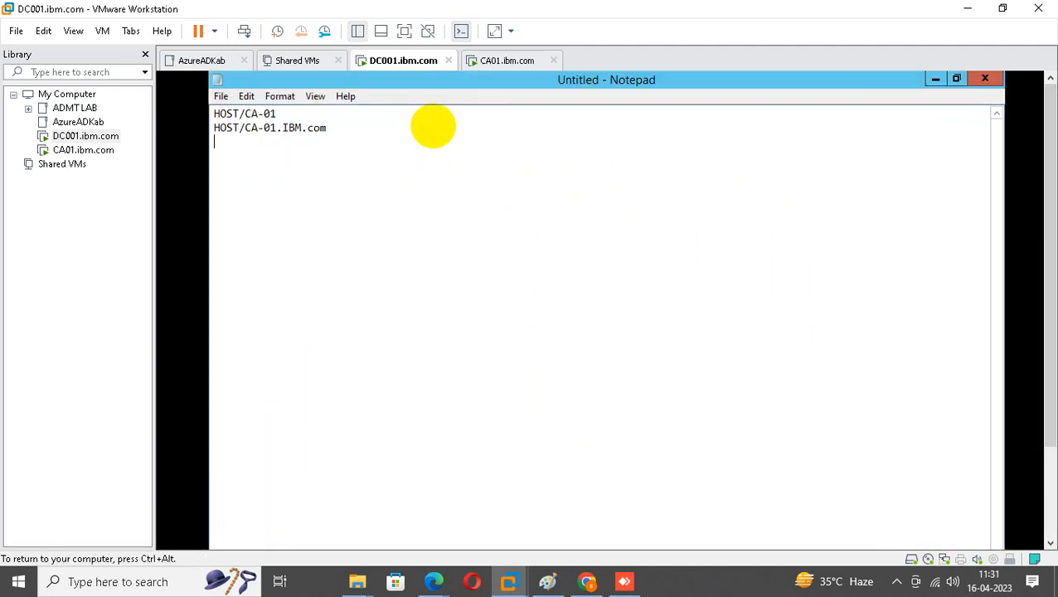
drag(360, 127, 211, 108)
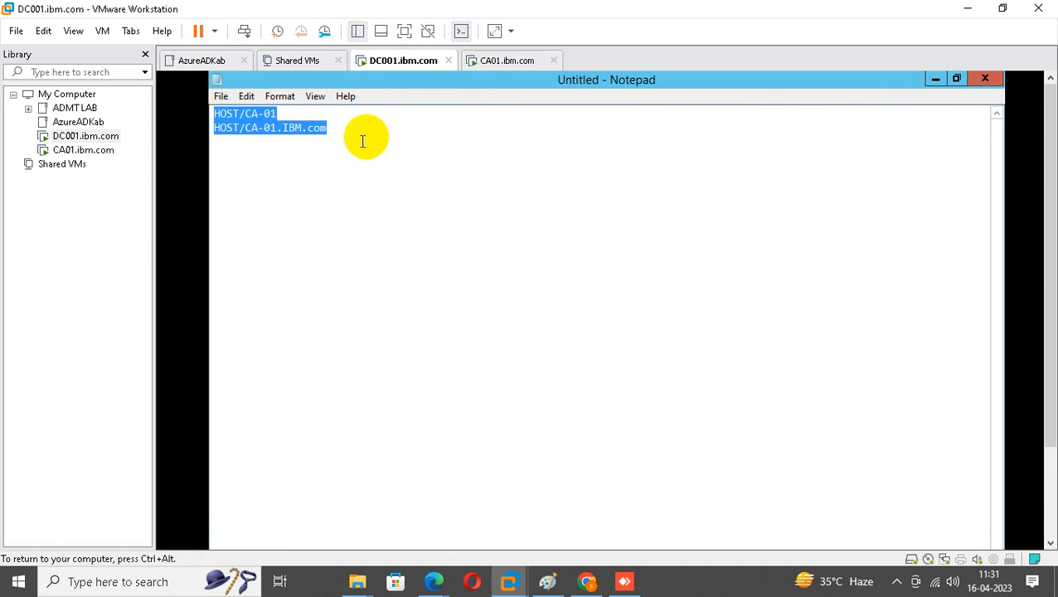
click(368, 137)
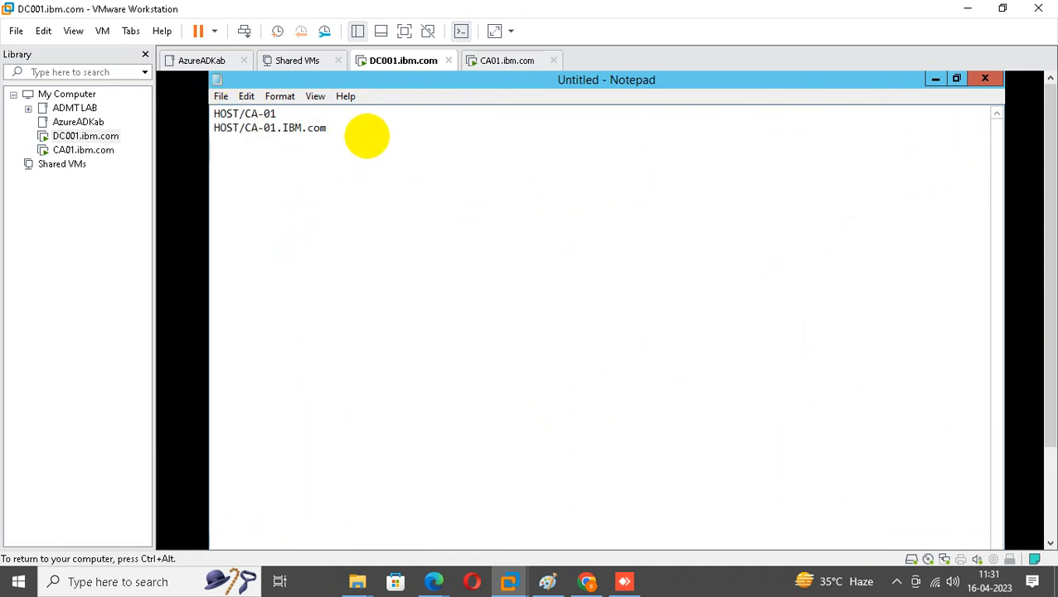
key(ctrl+v)
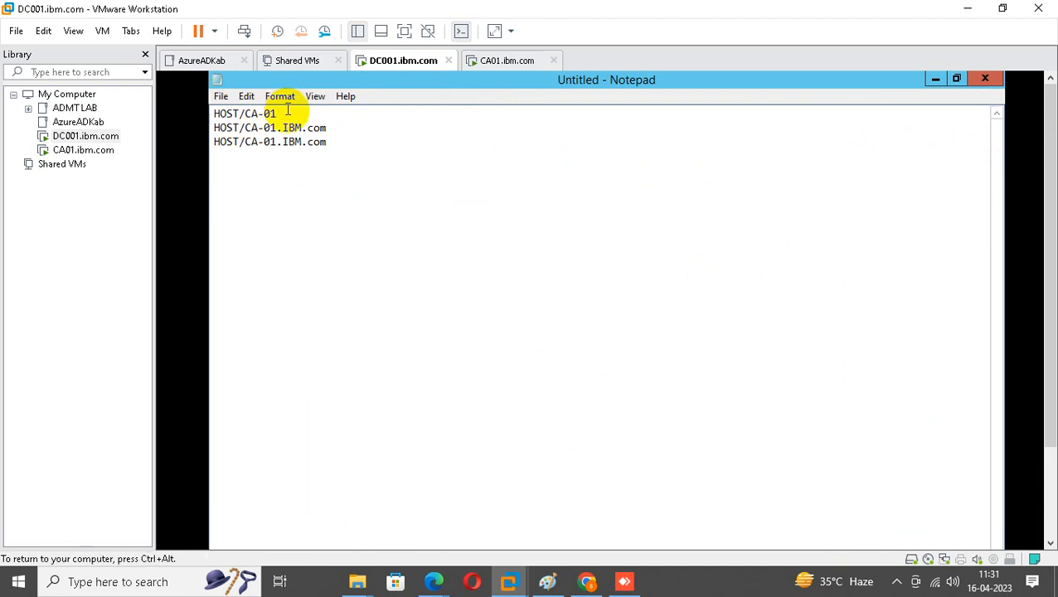
drag(288, 112, 196, 111)
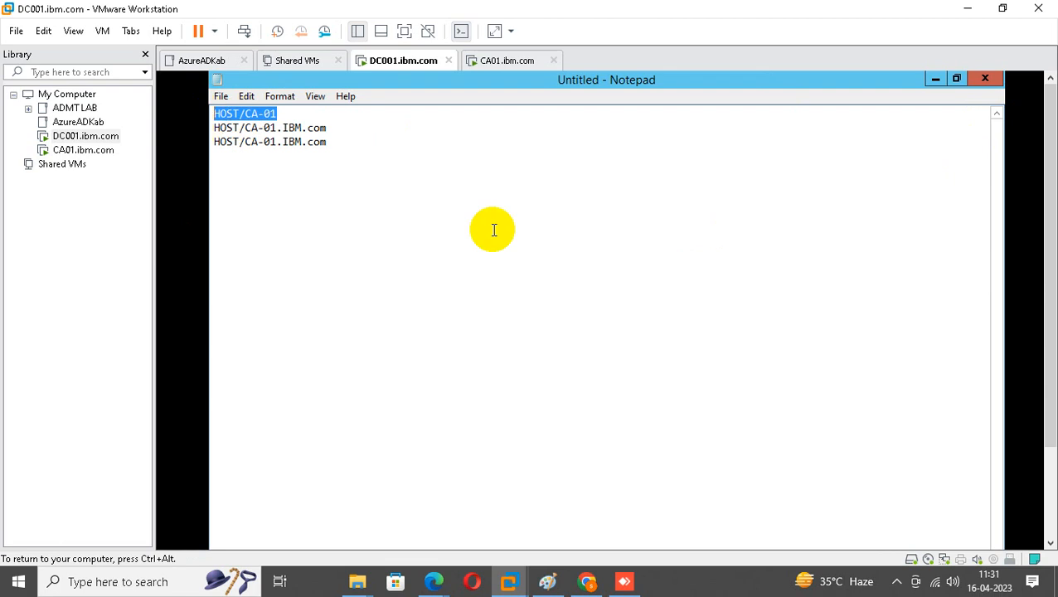
click(338, 126)
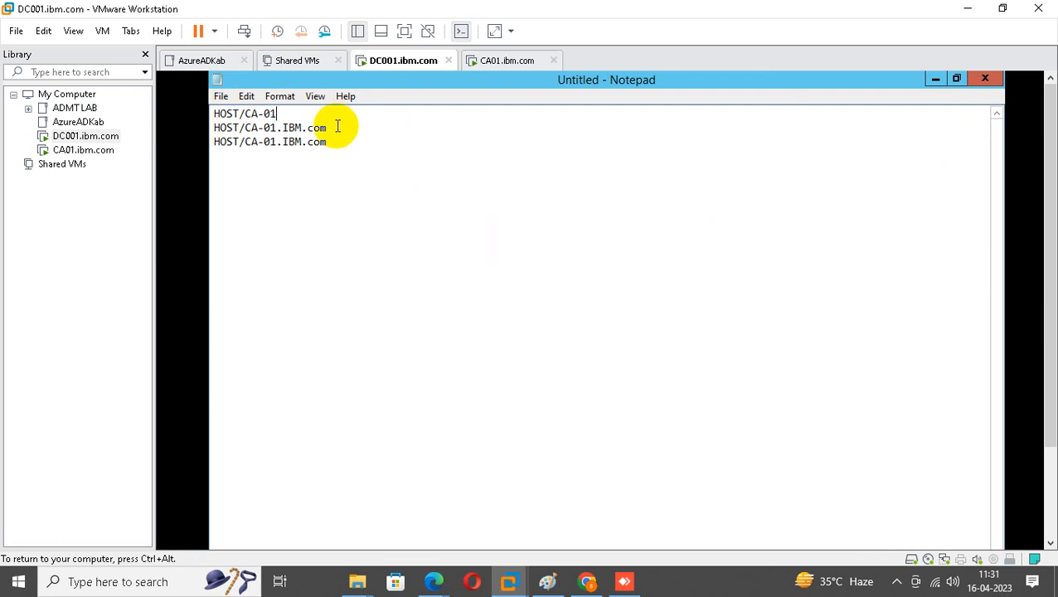
click(332, 137)
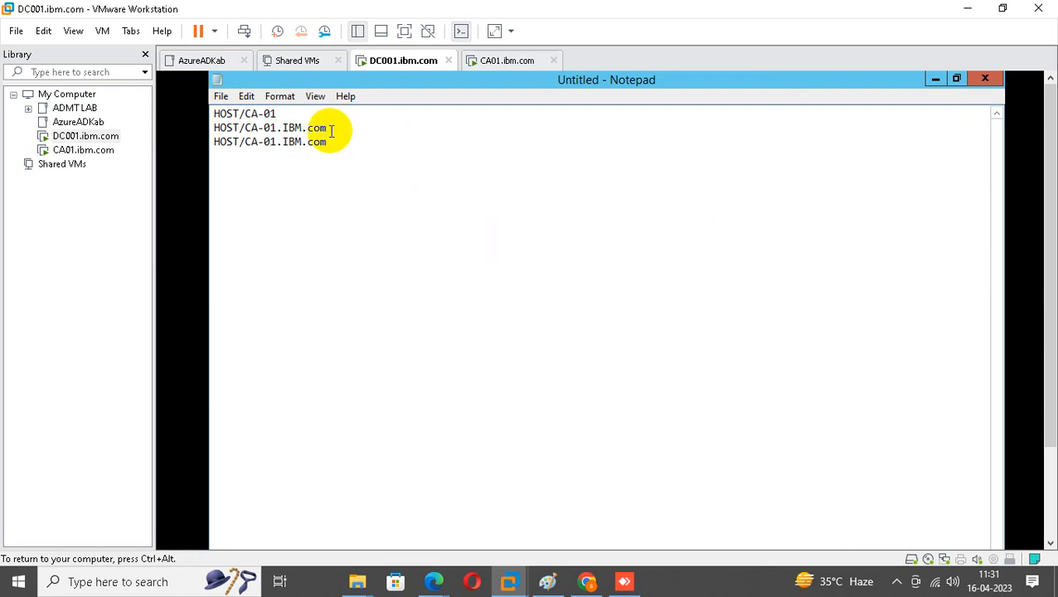
click(331, 131)
key(Return)
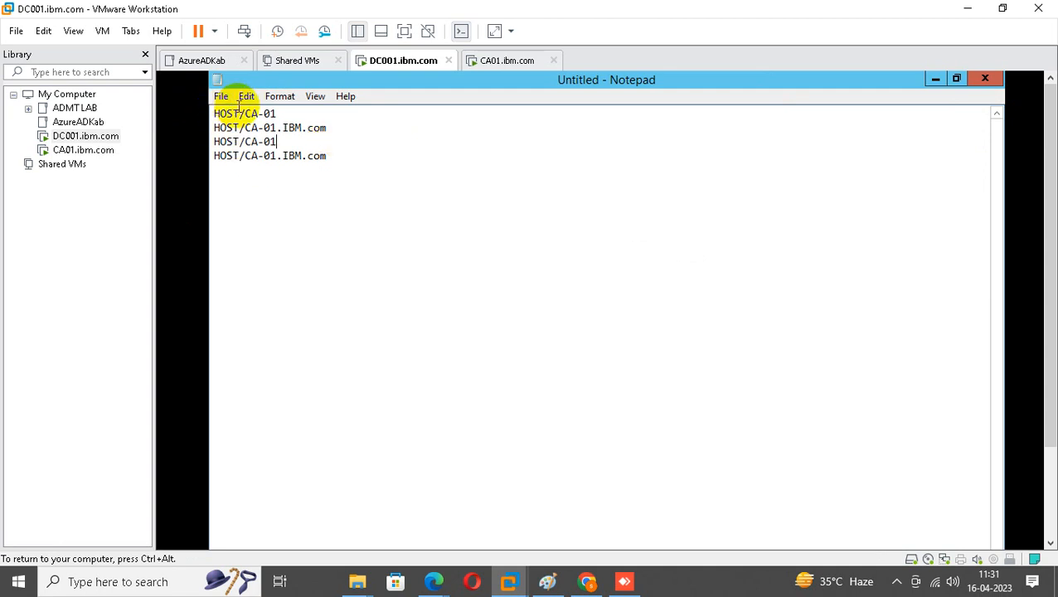
Change the duplicated prefixes to HTTP and copy all four SPN lines.
click(239, 113)
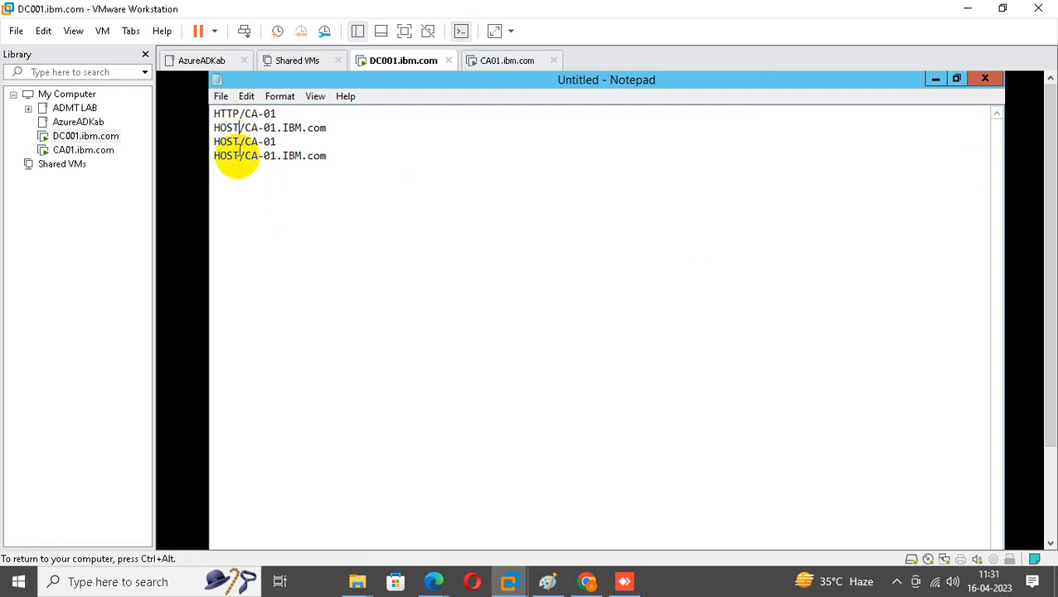
key(BackSpace)
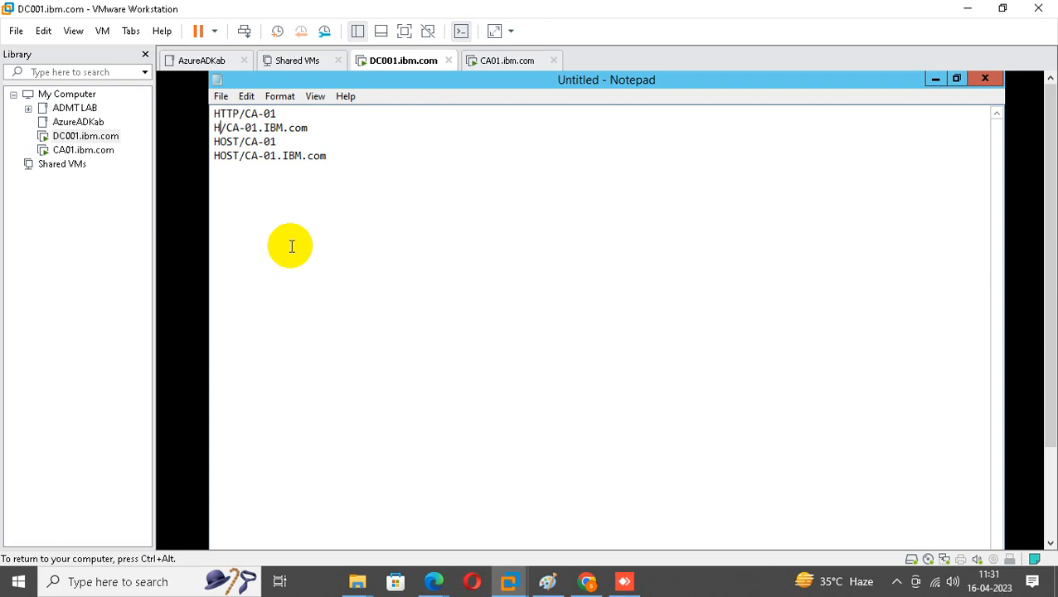
key(BackSpace)
text(HTTP)
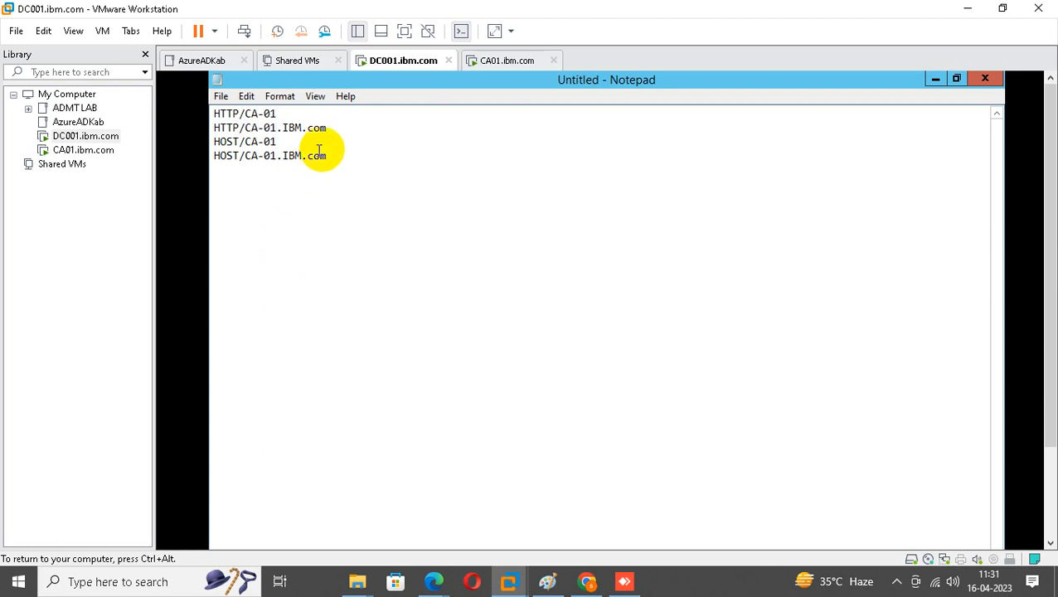
drag(332, 158, 213, 114)
right_click(235, 125)
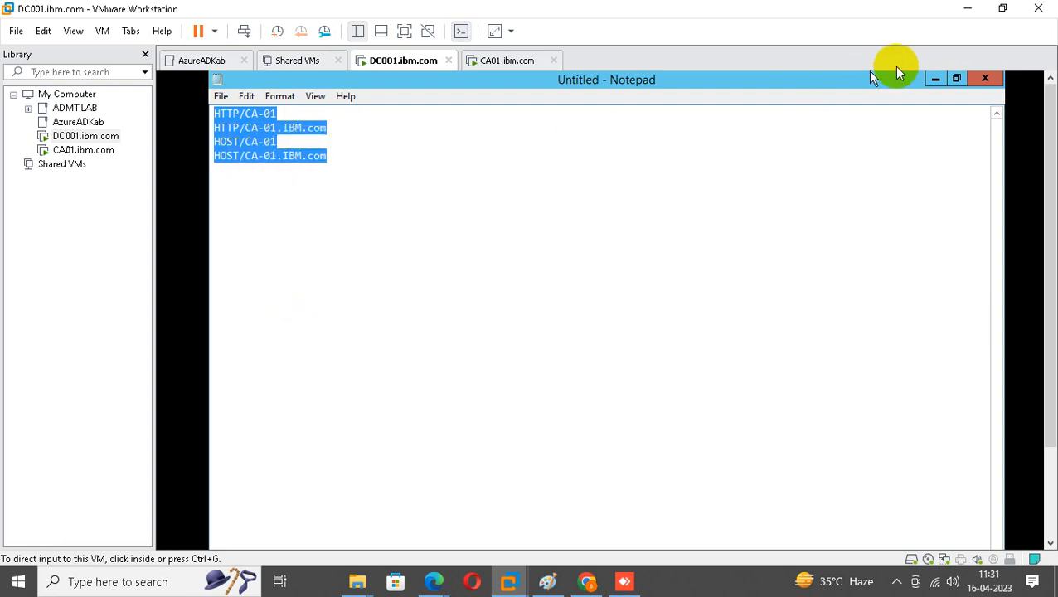
click(934, 83)
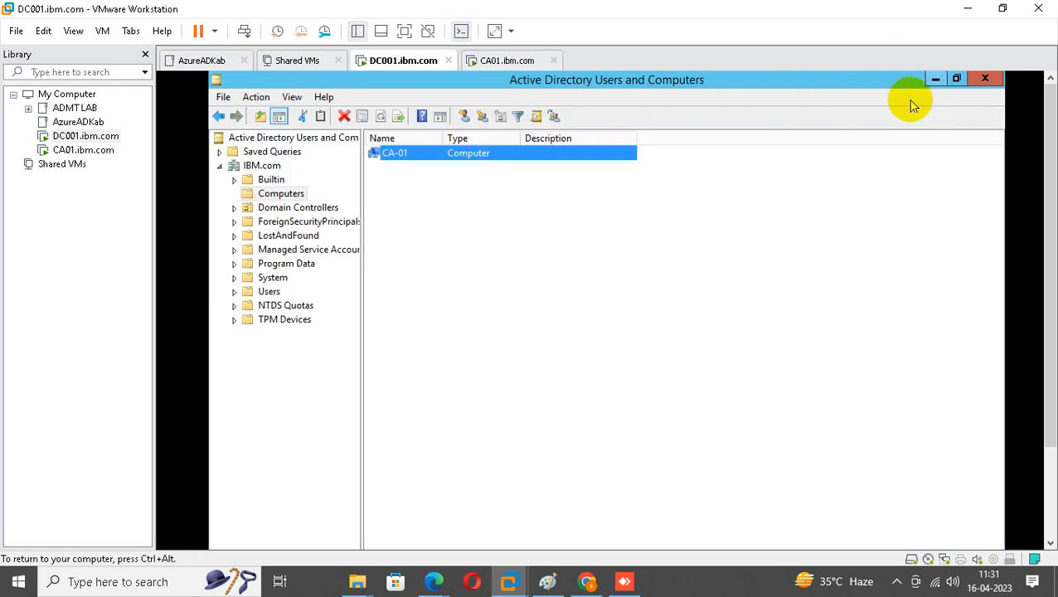
Open caadmin from the Users container and review its Member Of groups and Attribute Editor values.
click(269, 292)
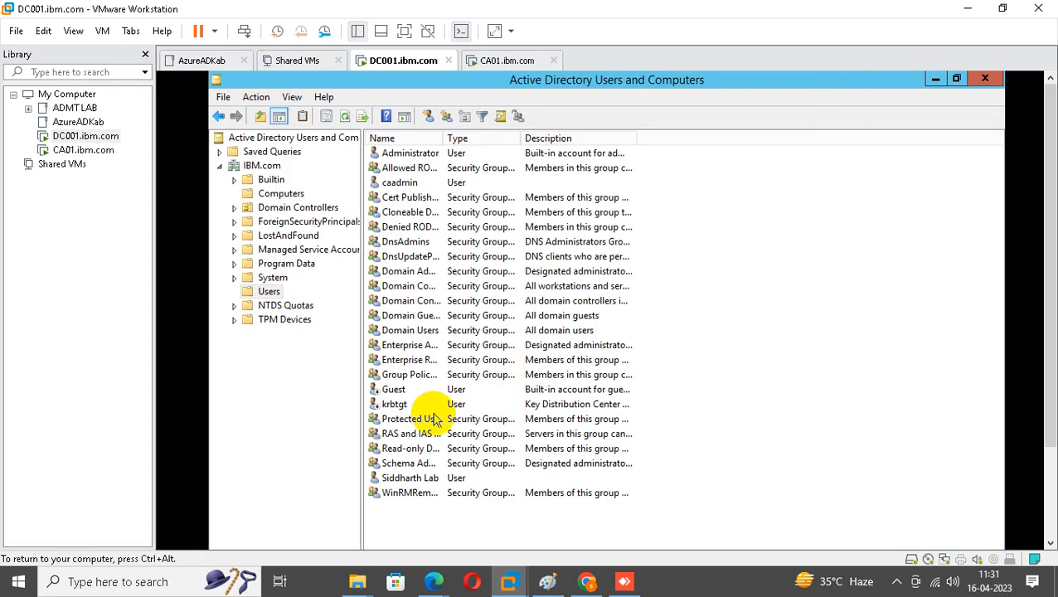
click(406, 184)
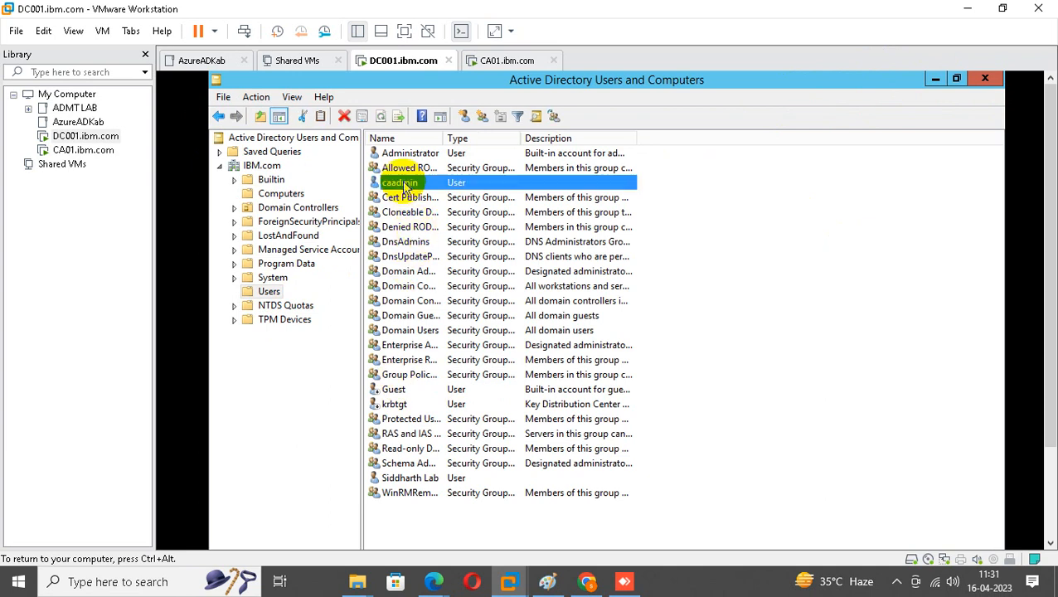
double_click(406, 184)
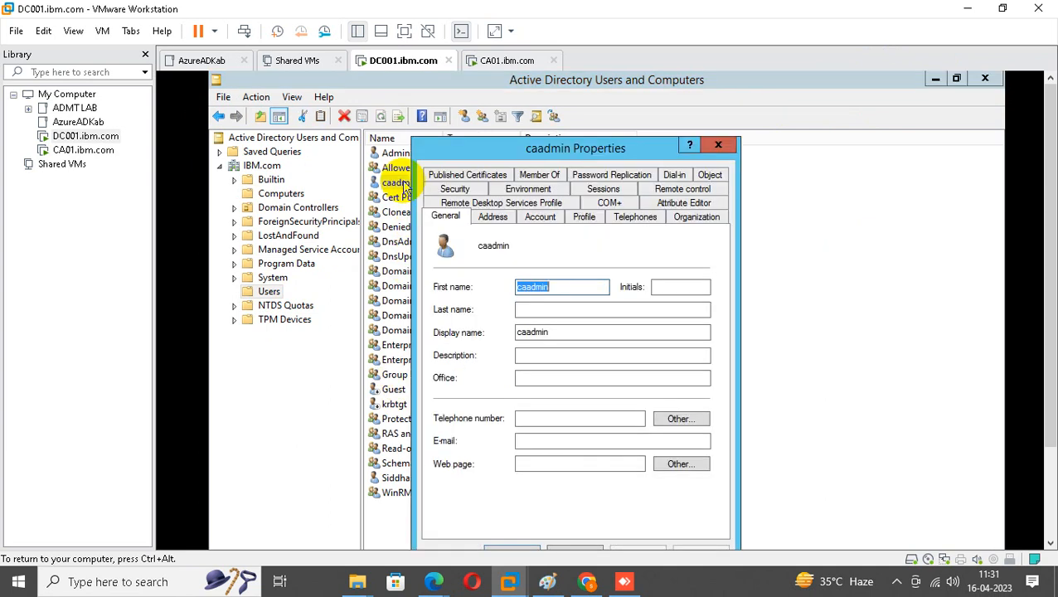
click(540, 177)
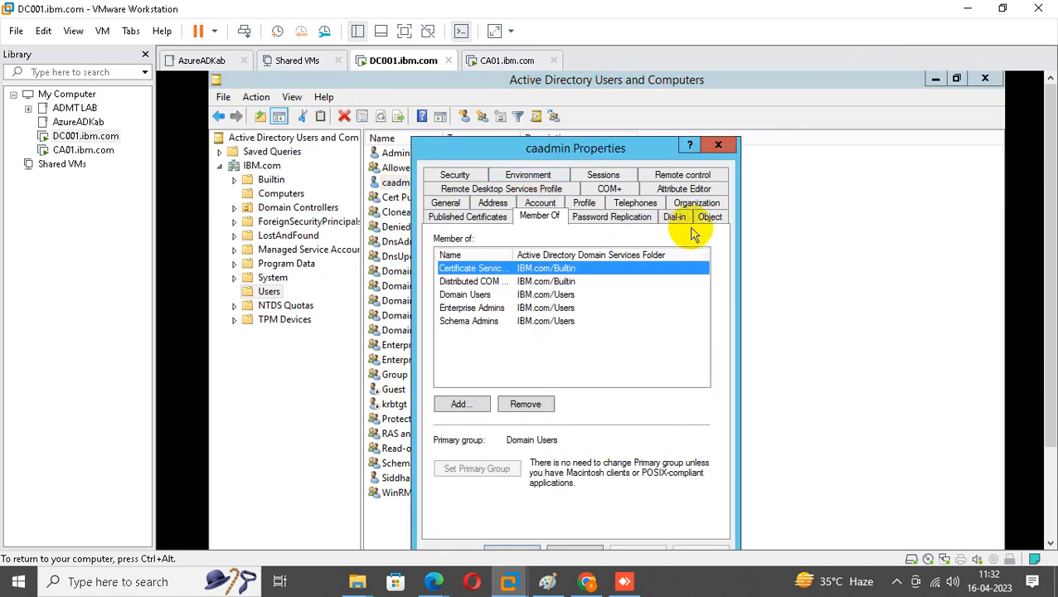
click(695, 189)
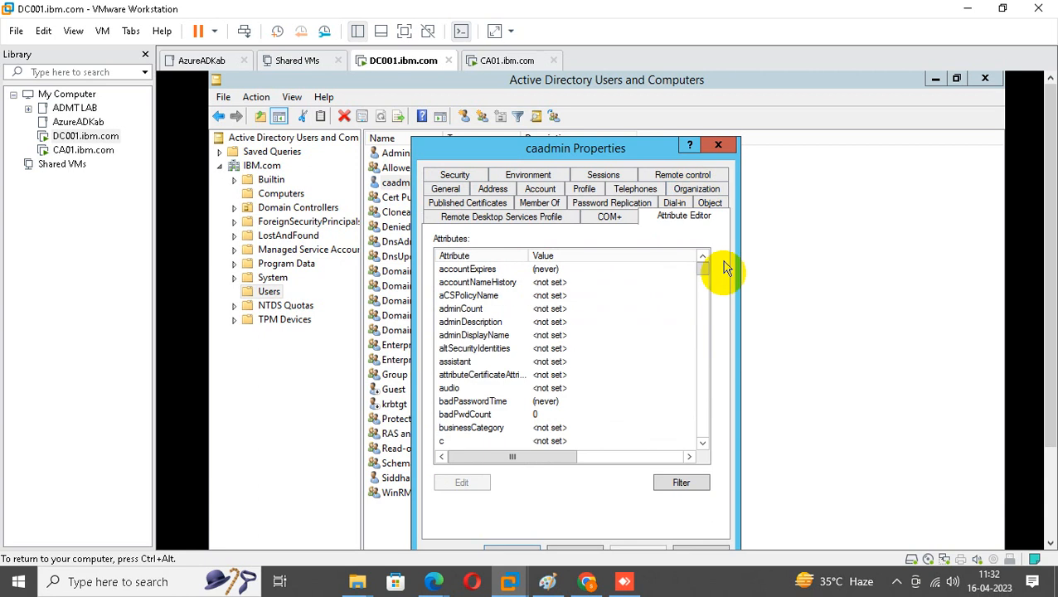
click(718, 145)
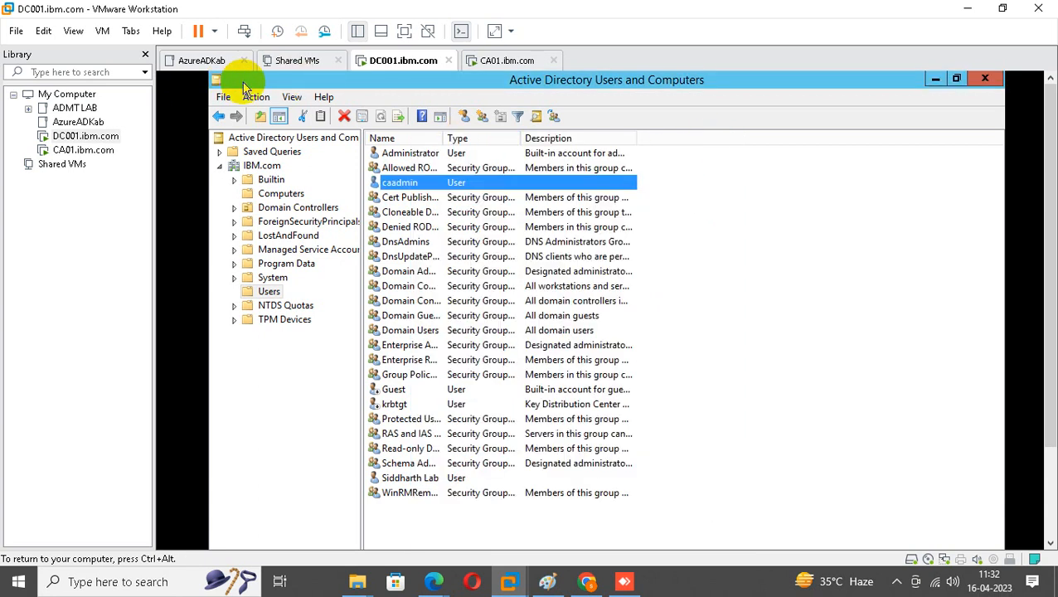
Check the console's View options without changes and briefly reopen caadmin's properties.
click(292, 97)
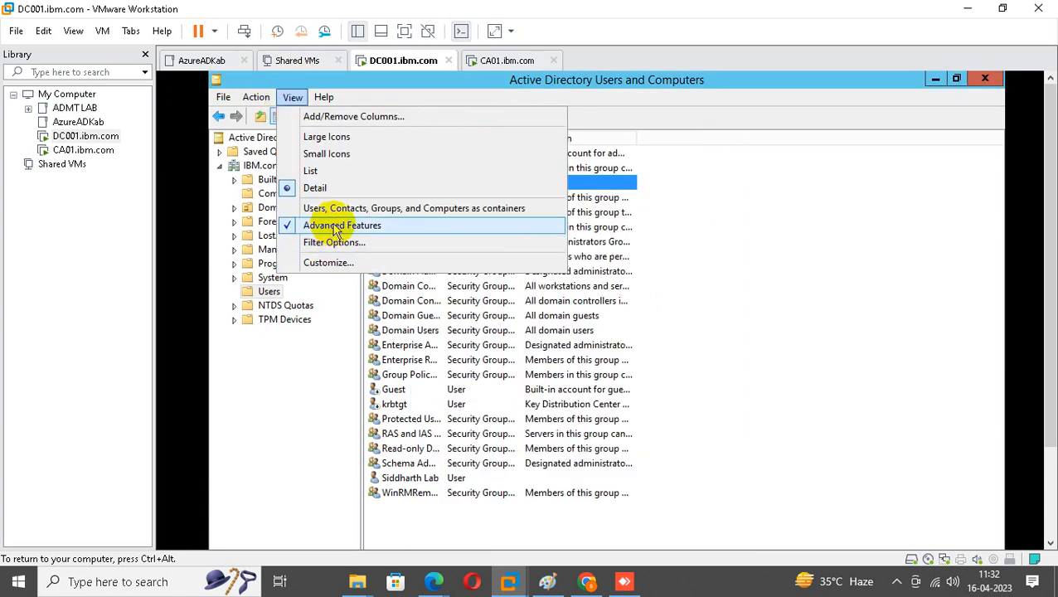
click(777, 280)
double_click(410, 184)
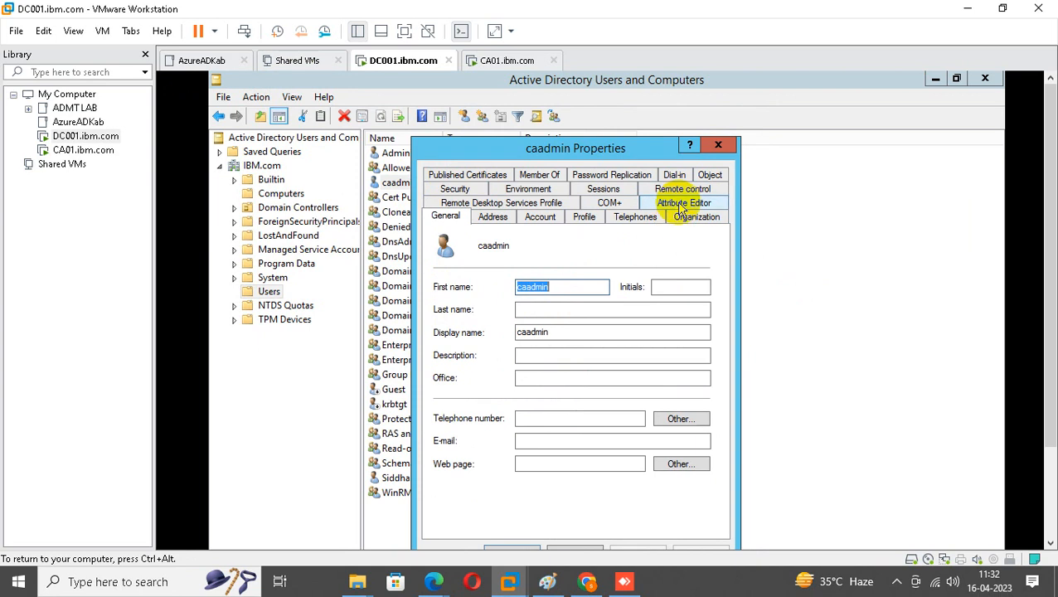
click(718, 145)
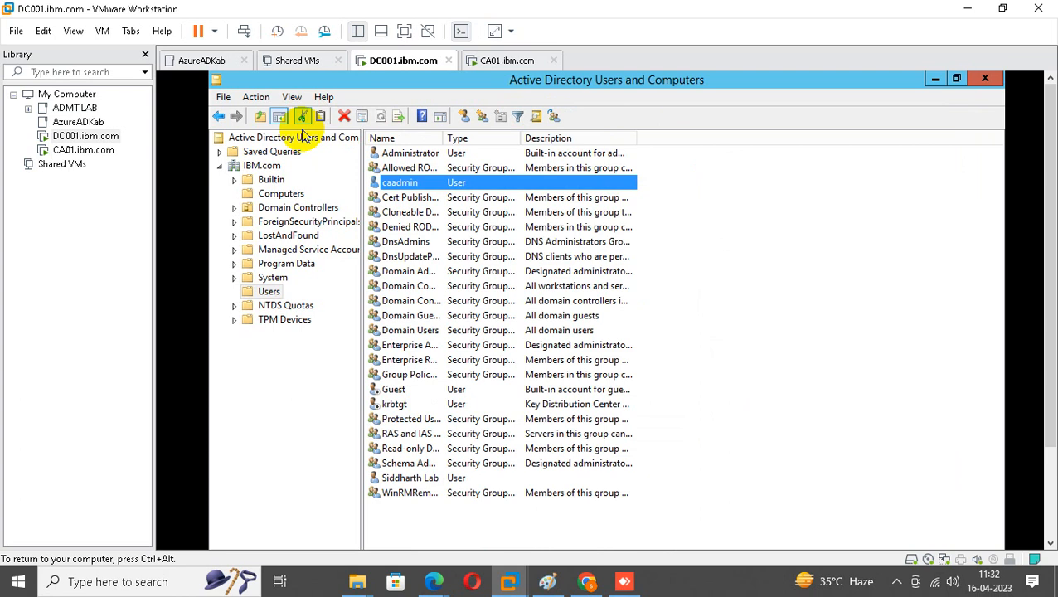
Search the IBM.com domain for 'caadmin' and confirm the account shows up in the results.
click(257, 165)
click(500, 116)
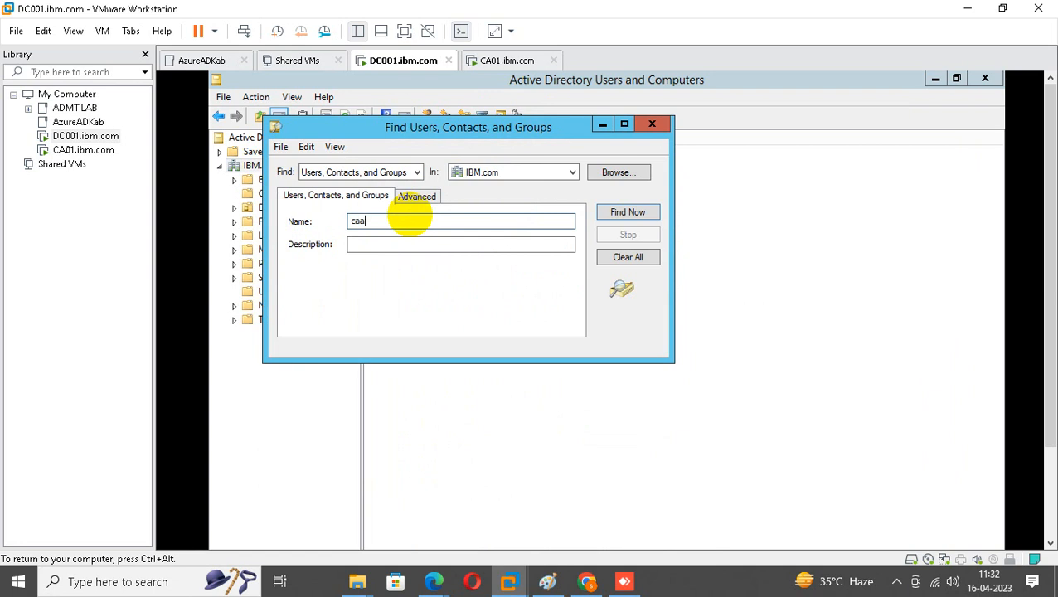
text(caadmin)
key(Return)
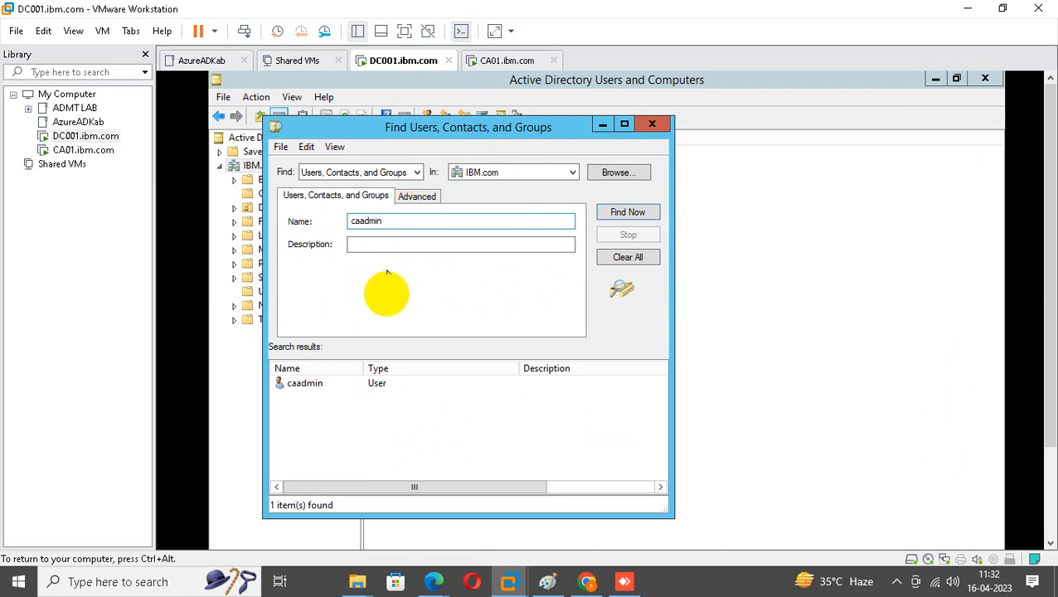
double_click(373, 387)
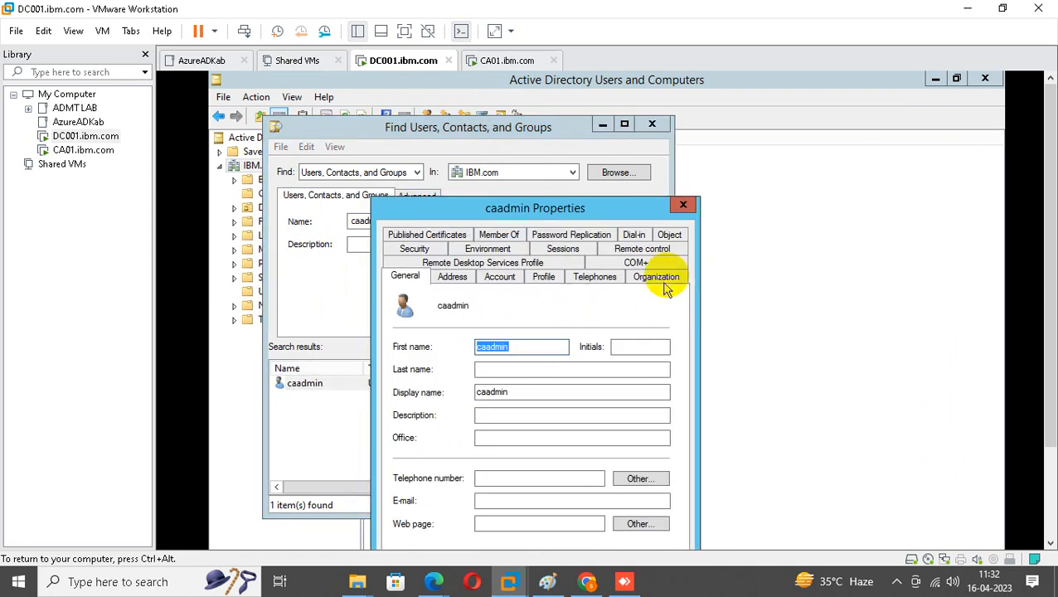
click(685, 206)
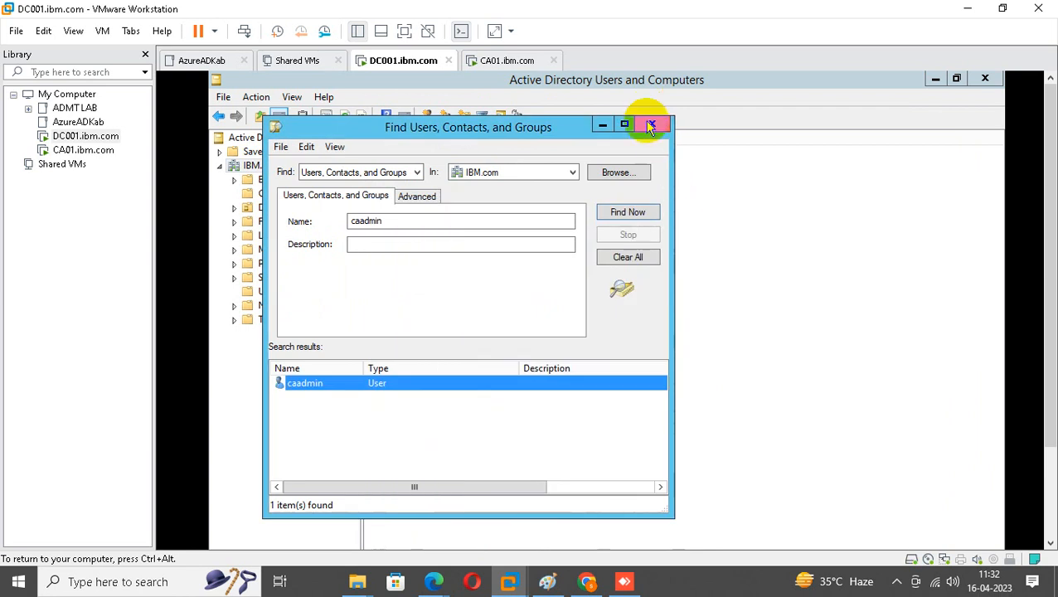
click(652, 123)
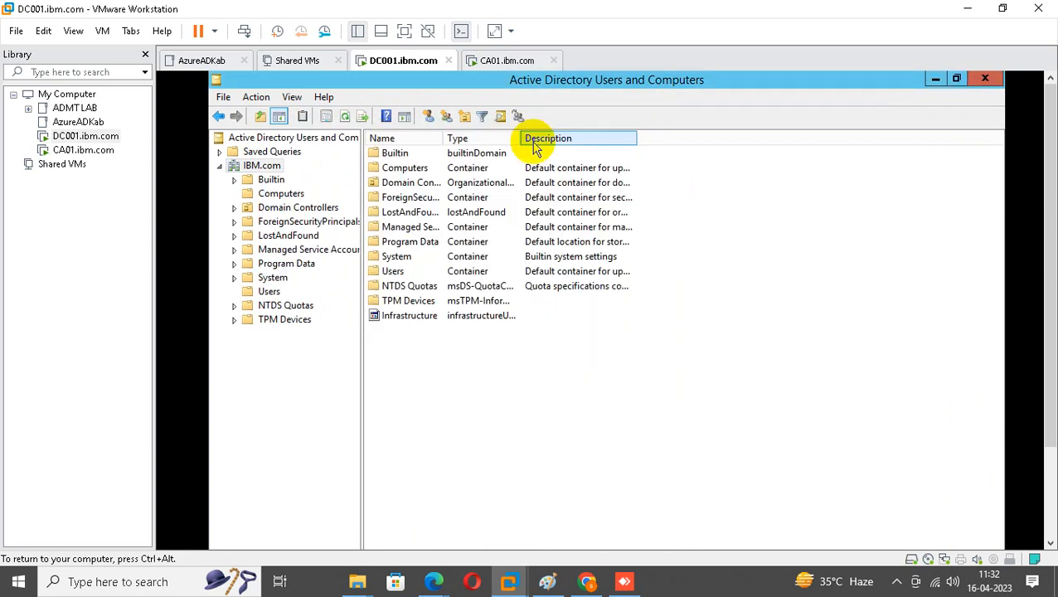
Open caadmin's servicePrincipalName attribute for editing in the Attribute Editor.
click(269, 291)
double_click(404, 183)
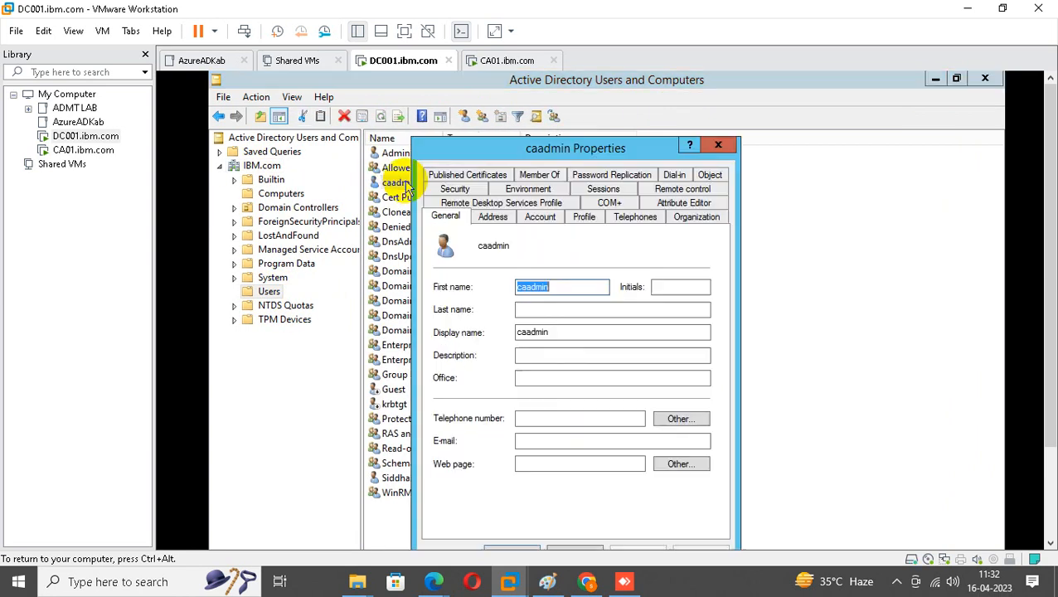
key(Escape)
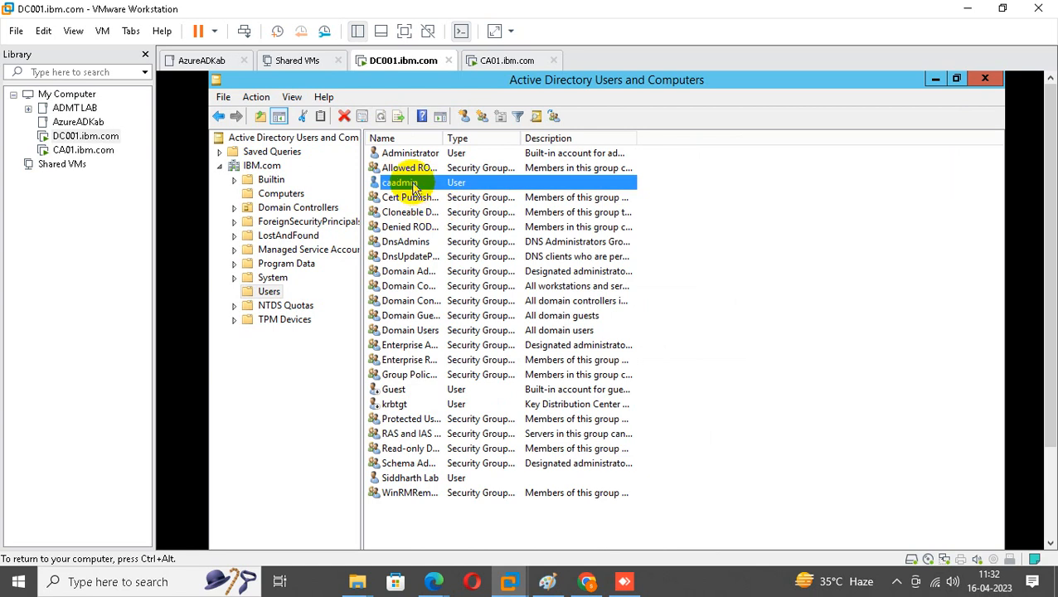
double_click(415, 183)
click(680, 203)
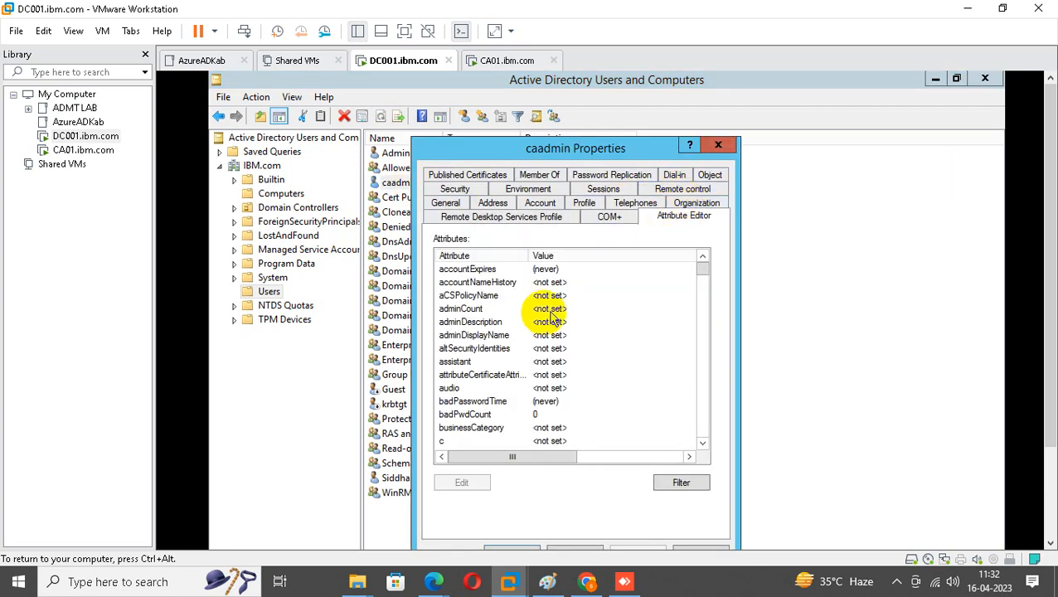
click(501, 311)
text(servicePrincipalName)
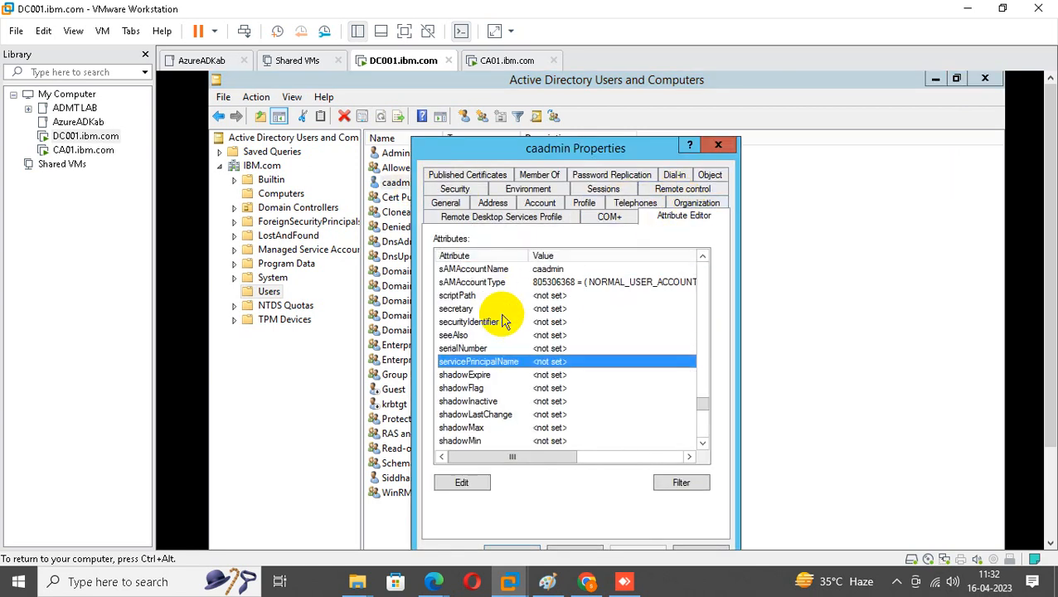
double_click(535, 365)
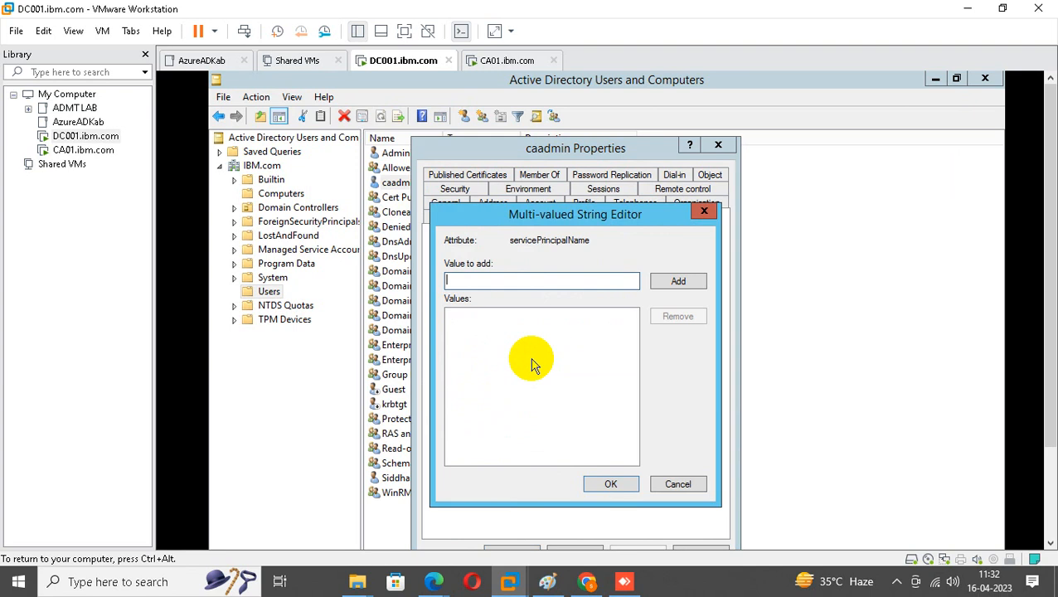
Add HTTP/CA-01 as a servicePrincipalName value, copied from the Notepad list.
scroll(1045, 343, down, 3)
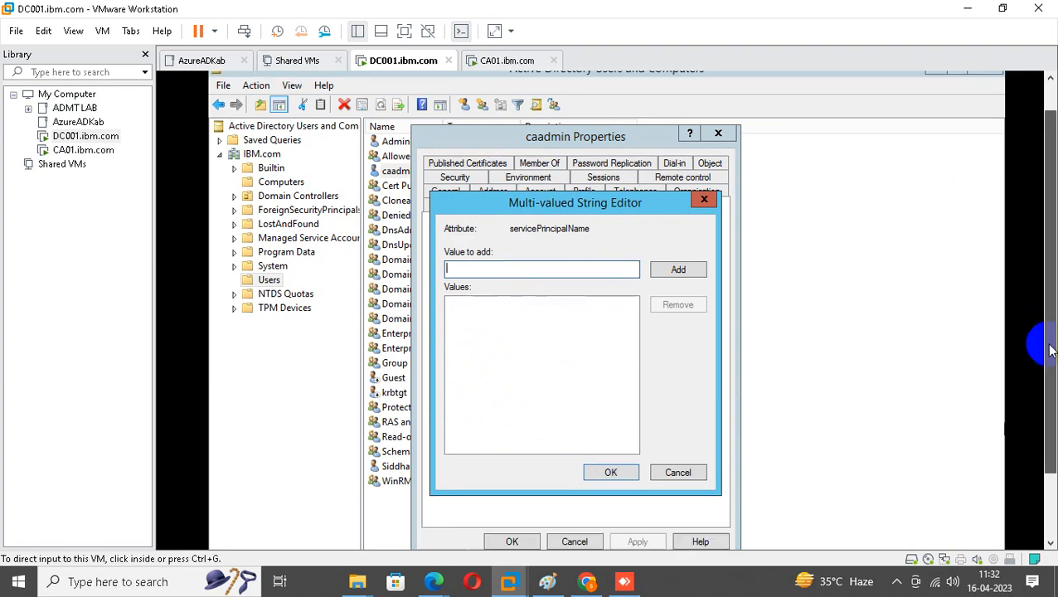
click(479, 538)
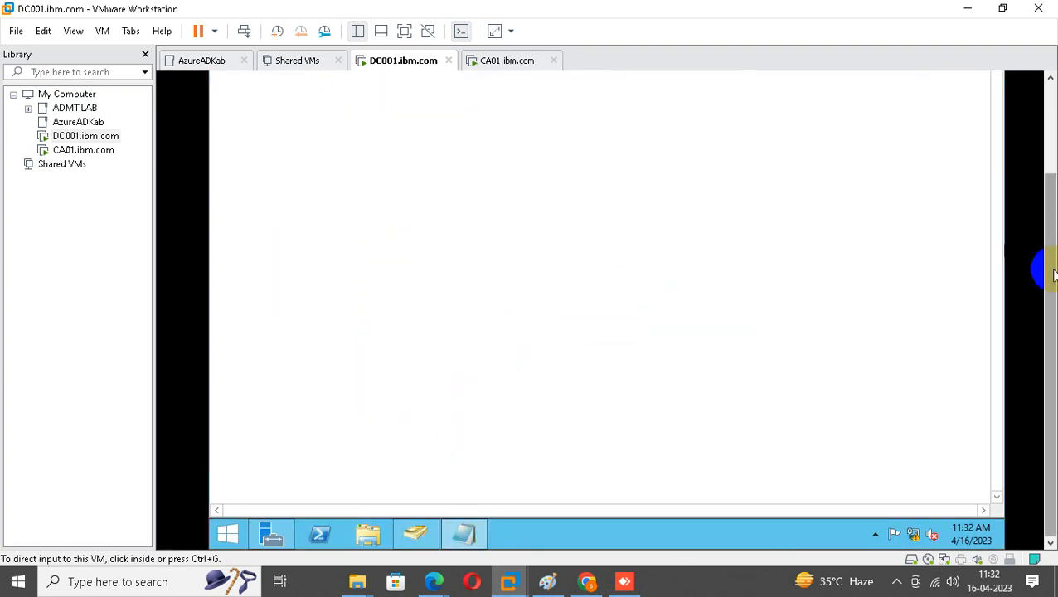
scroll(1042, 268, up, 3)
click(226, 141)
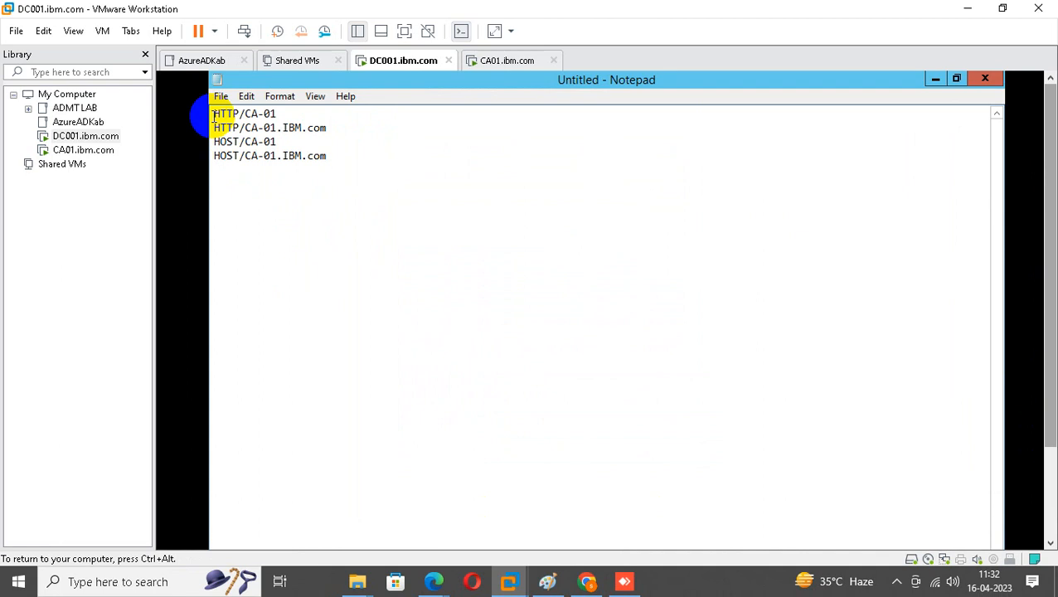
drag(214, 116, 340, 111)
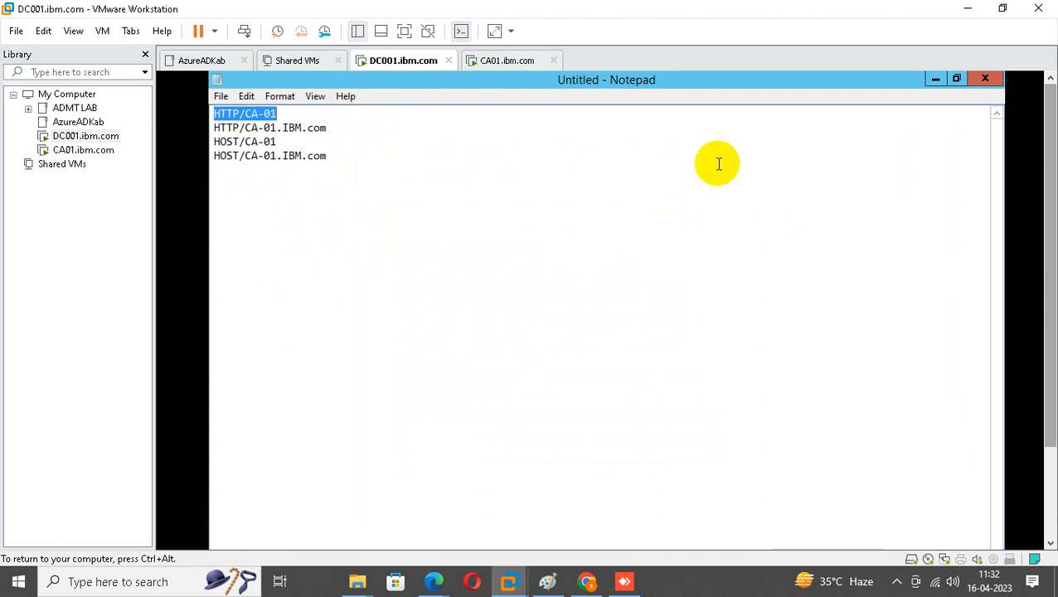
click(935, 79)
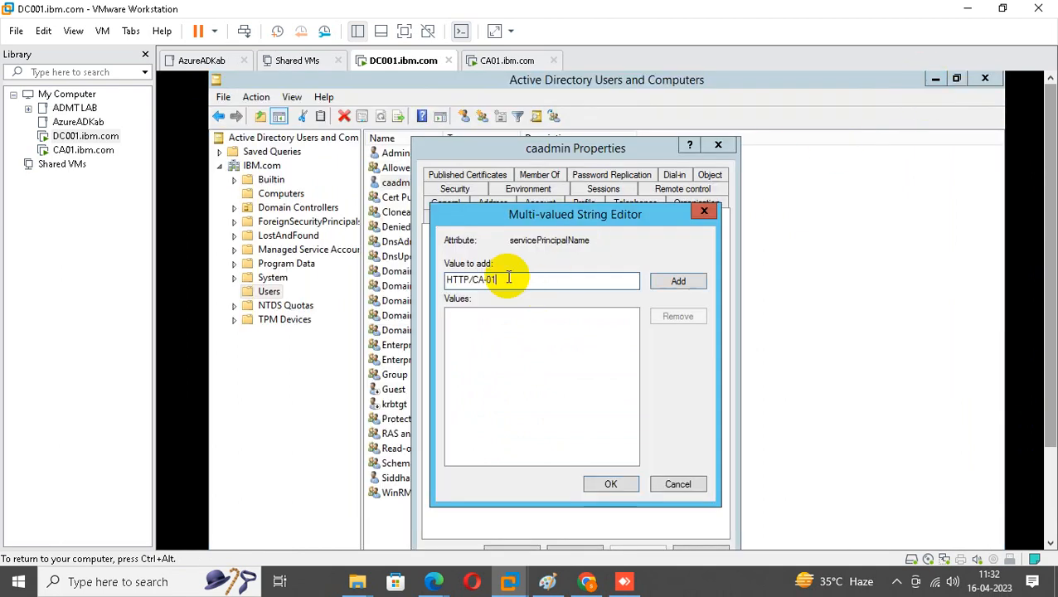
click(685, 281)
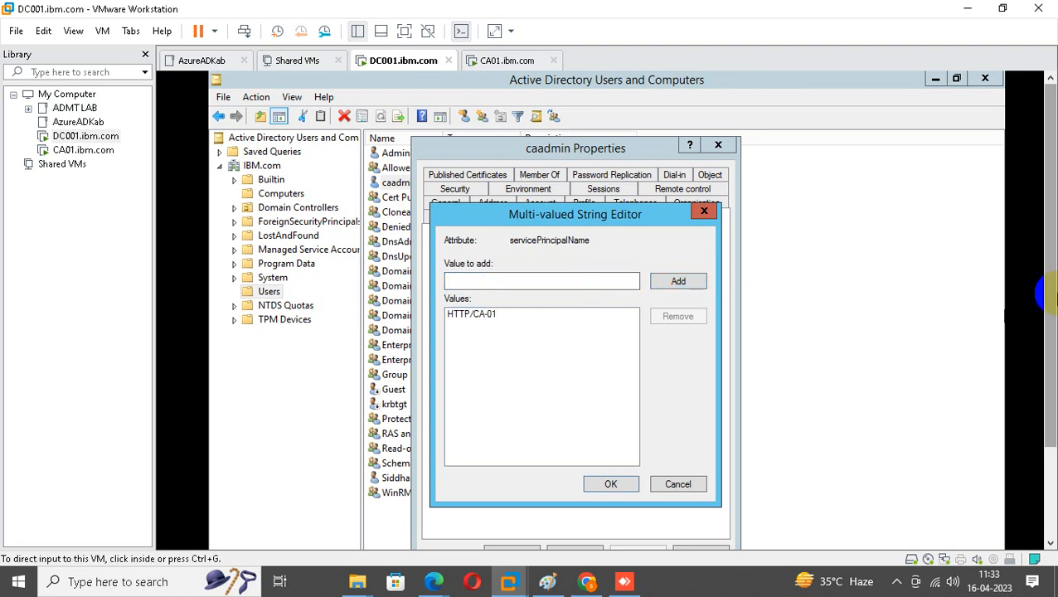
Add HTTP/CA-01.IBM.com as a servicePrincipalName value from the Notepad list.
scroll(1046, 292, down, 3)
click(465, 536)
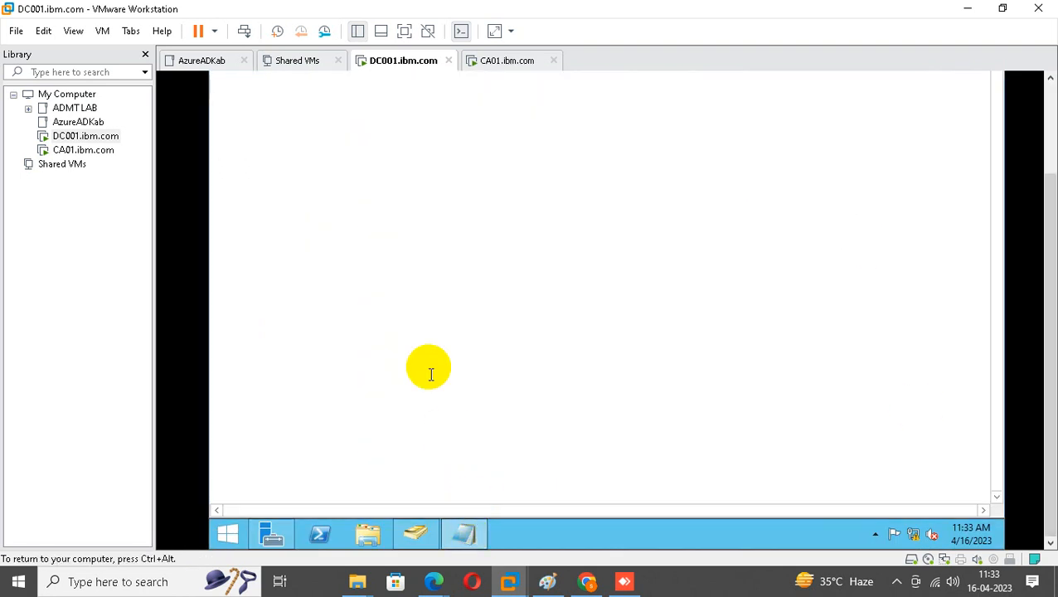
scroll(1039, 206, up, 3)
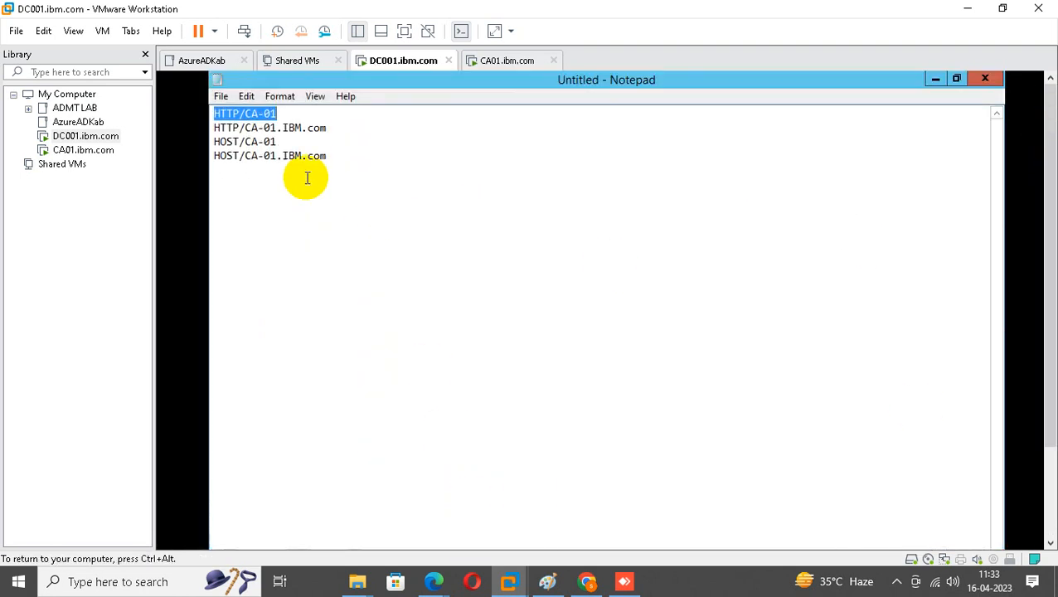
drag(209, 127, 364, 131)
key(ctrl+c)
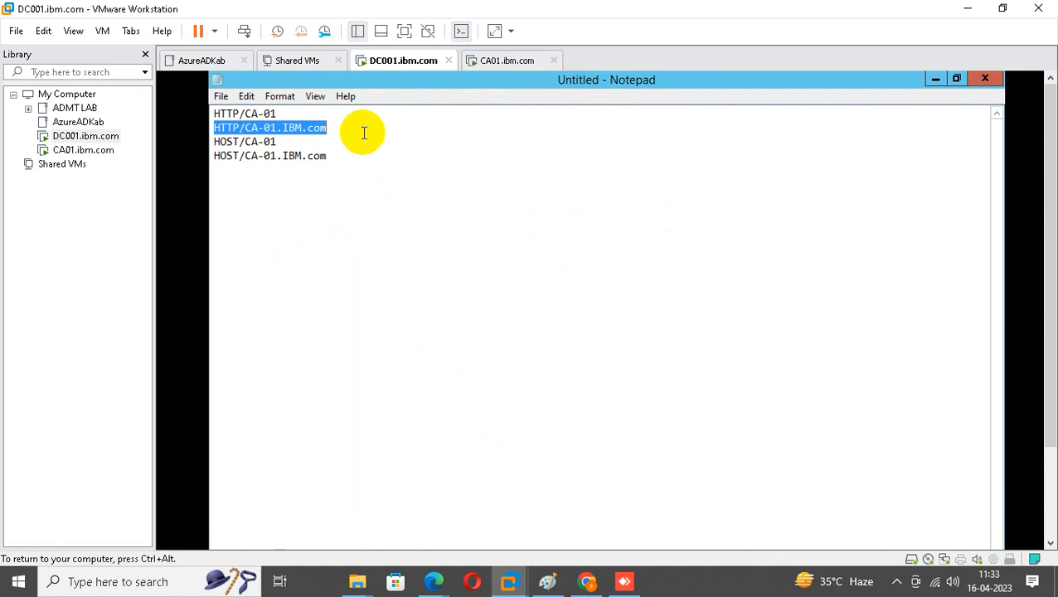
click(934, 79)
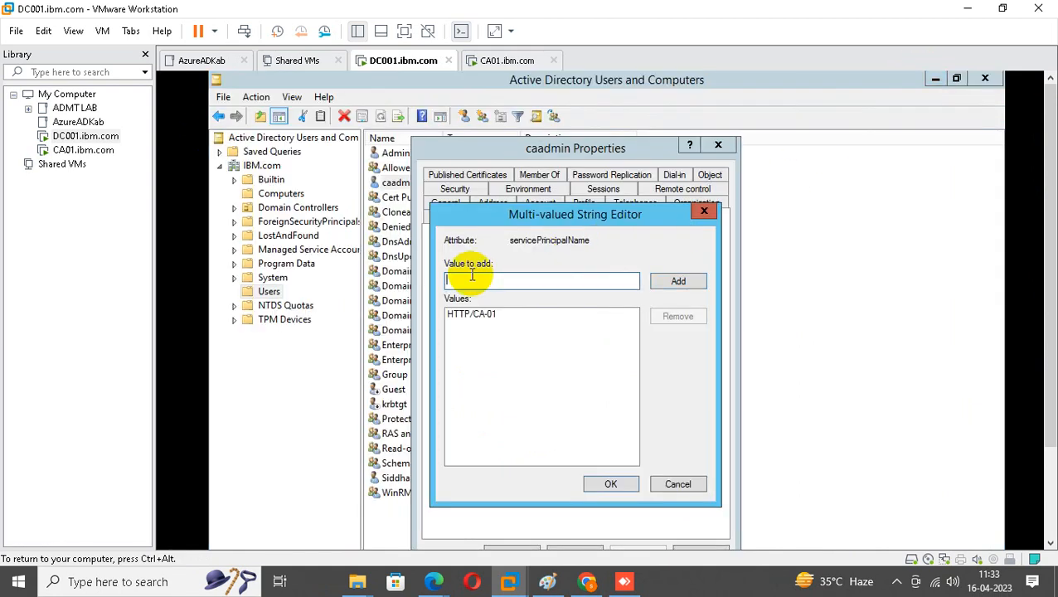
key(ctrl+v)
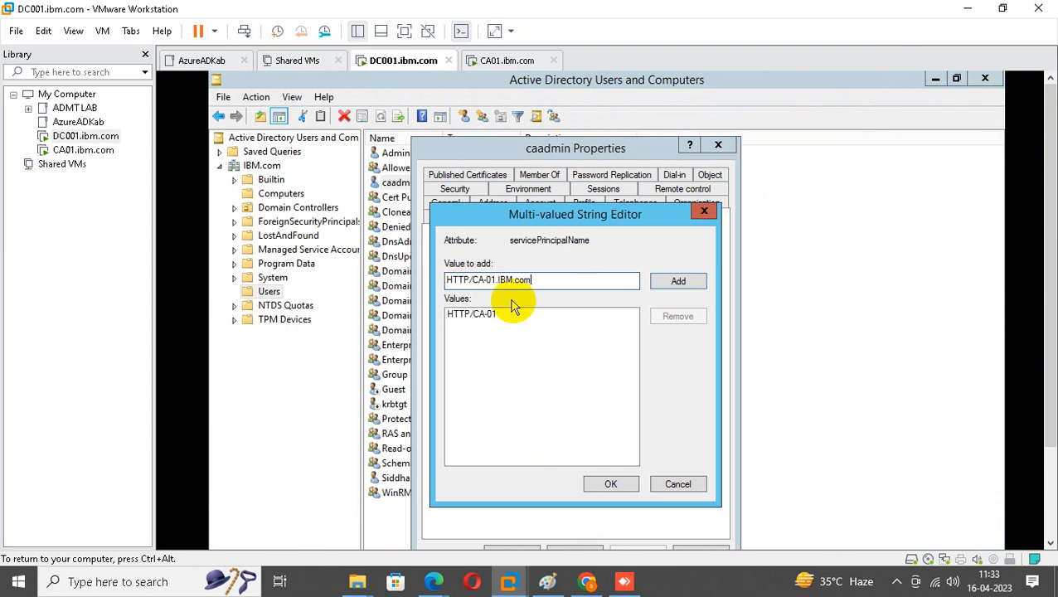
click(689, 279)
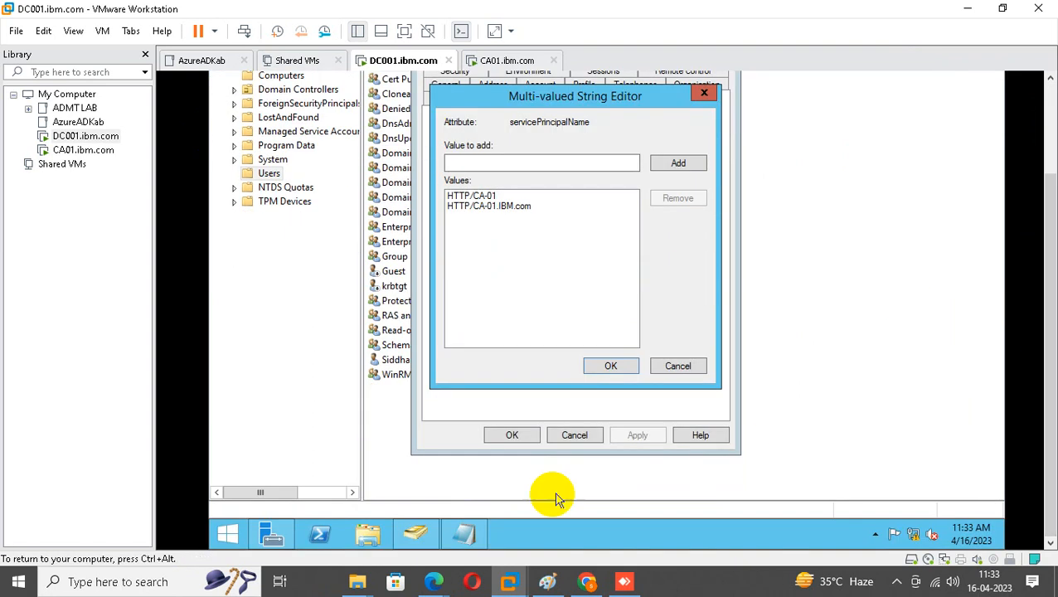
Add HOST/CA-01 as a servicePrincipalName value from the Notepad list.
click(463, 531)
drag(1048, 293, 1048, 203)
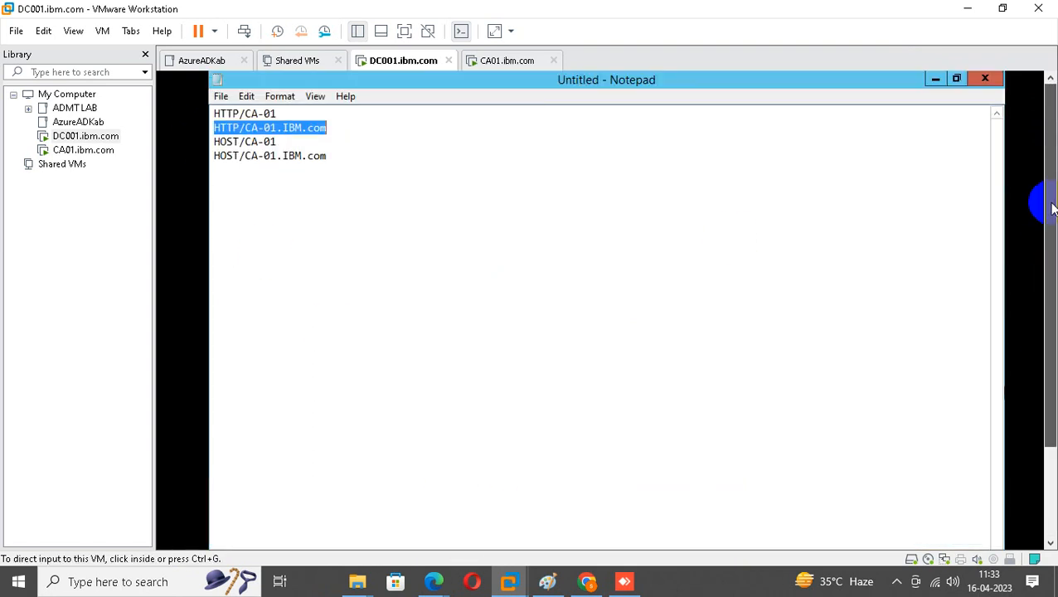
drag(213, 141, 321, 146)
key(ctrl+c)
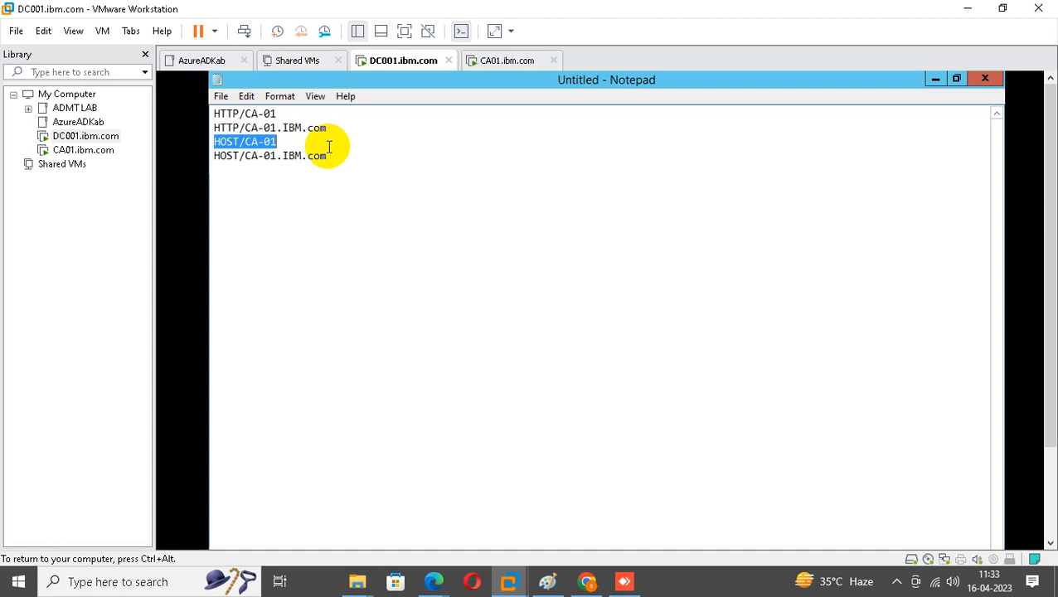
click(935, 81)
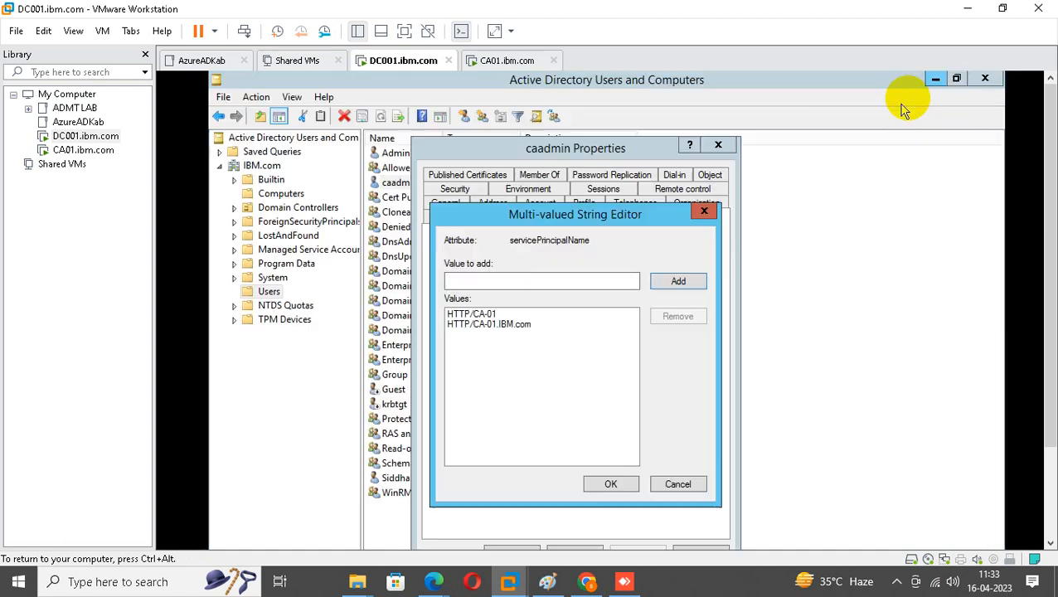
click(494, 282)
key(ctrl+v)
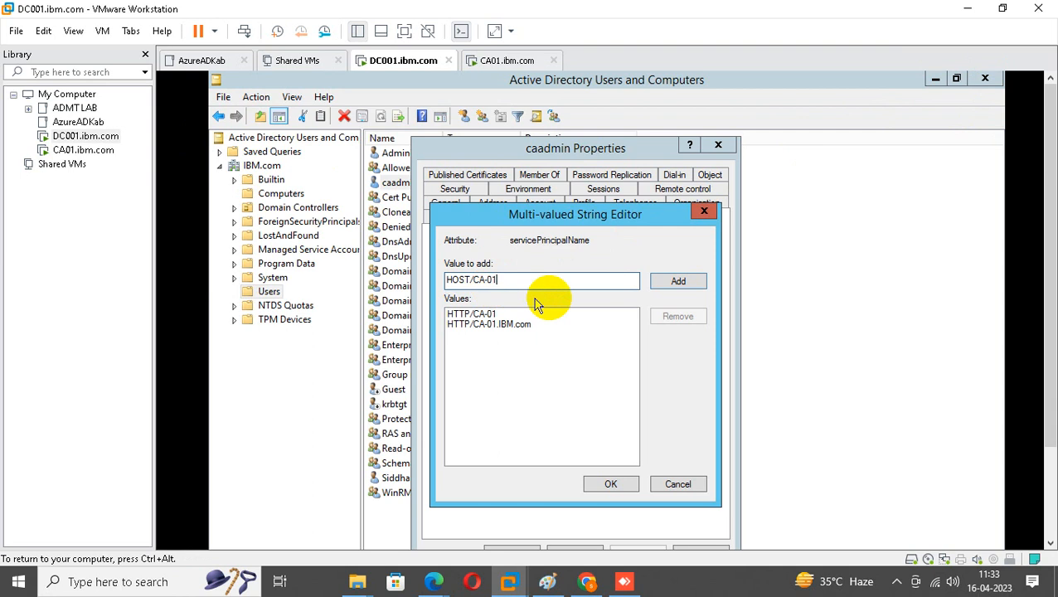
click(672, 282)
Add HOST/CA-01.IBM.com as an SPN value and confirm the SPN list.
drag(1052, 255, 1040, 378)
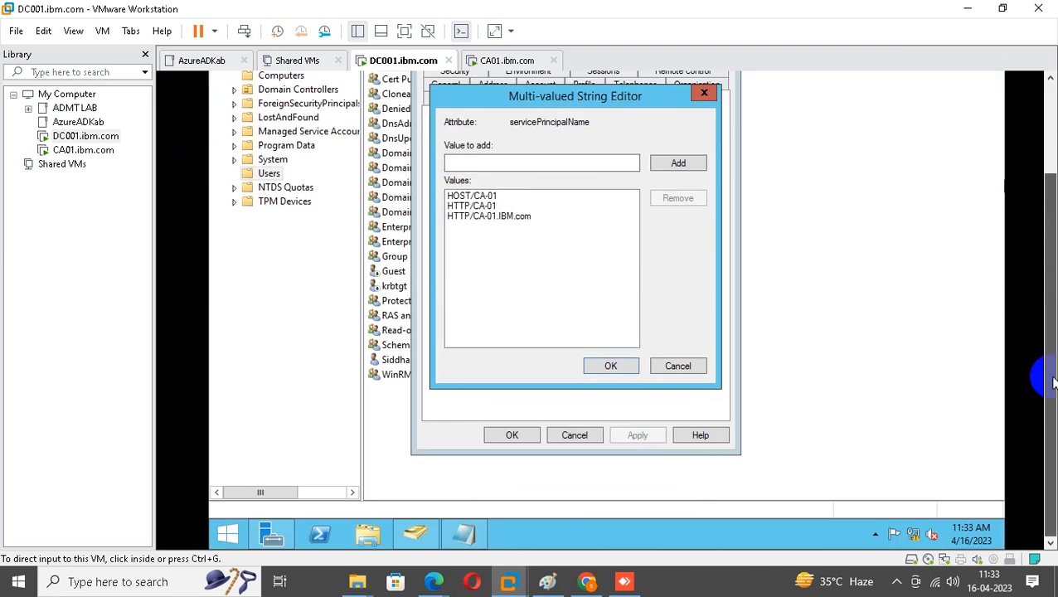
click(462, 531)
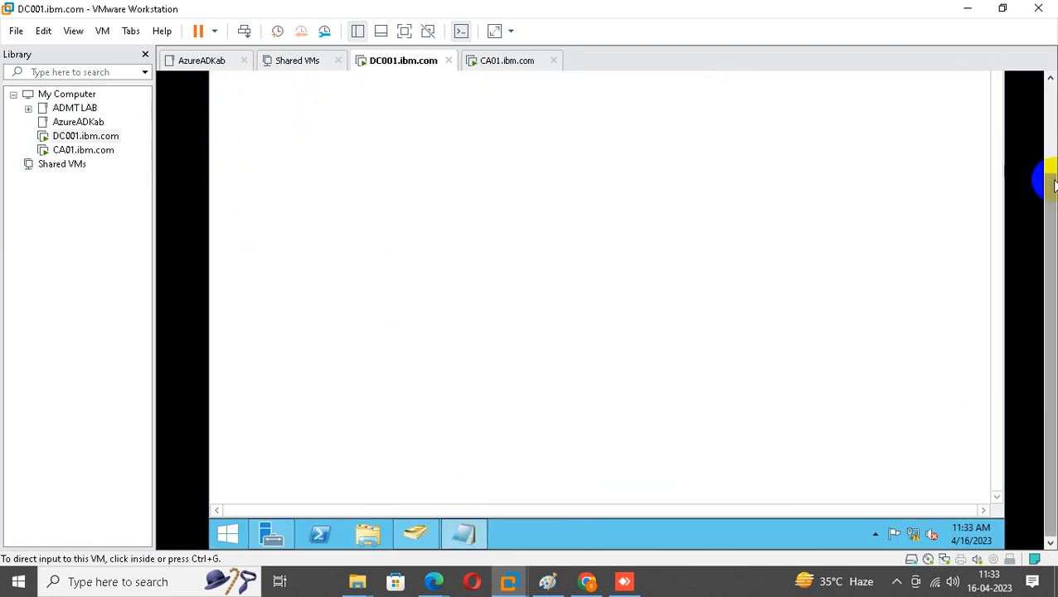
scroll(1047, 177, up, 3)
click(212, 161)
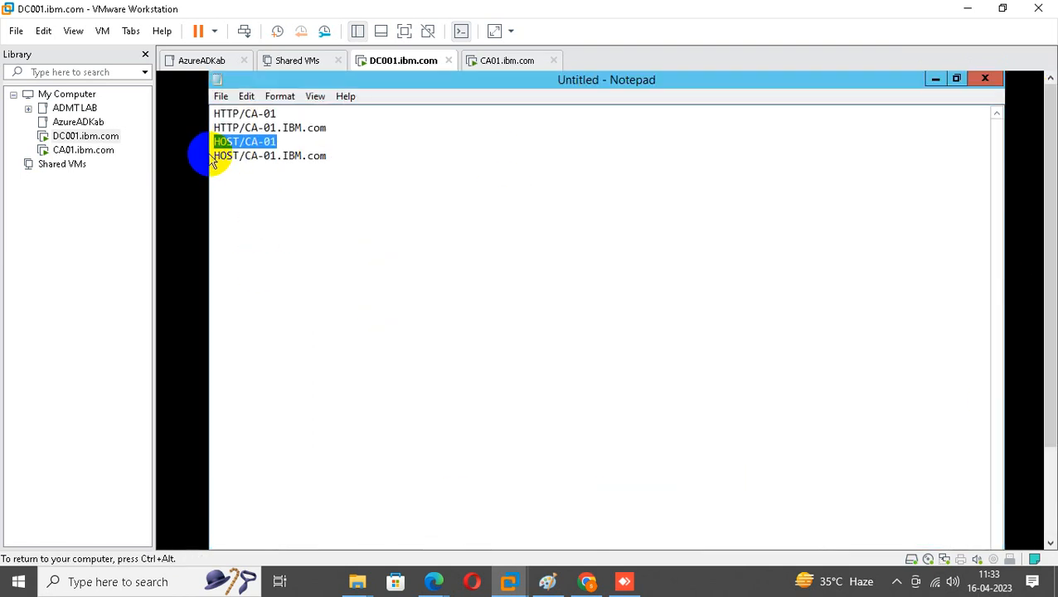
drag(215, 158, 534, 171)
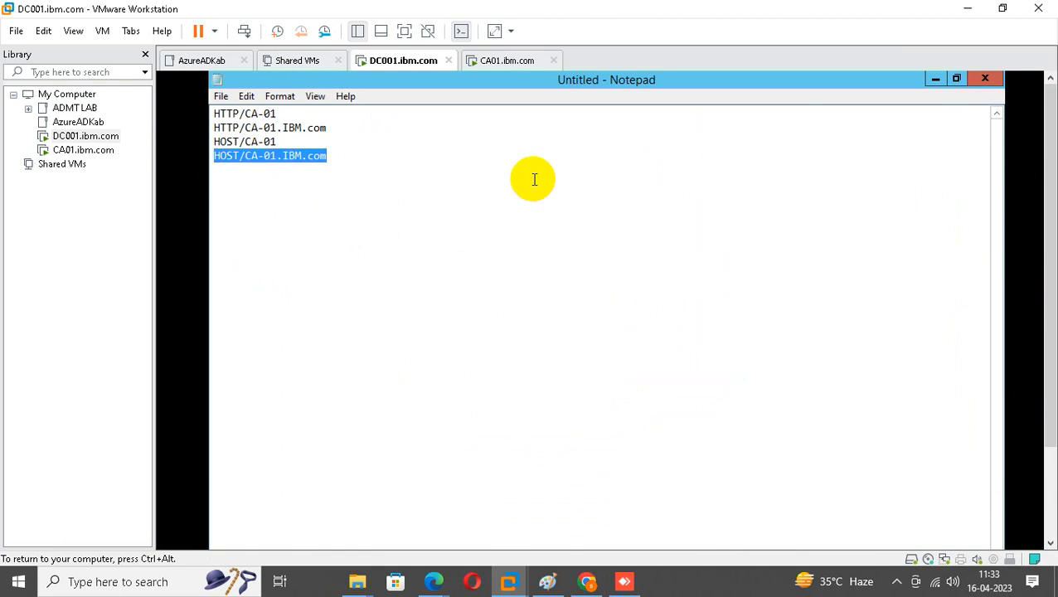
click(935, 78)
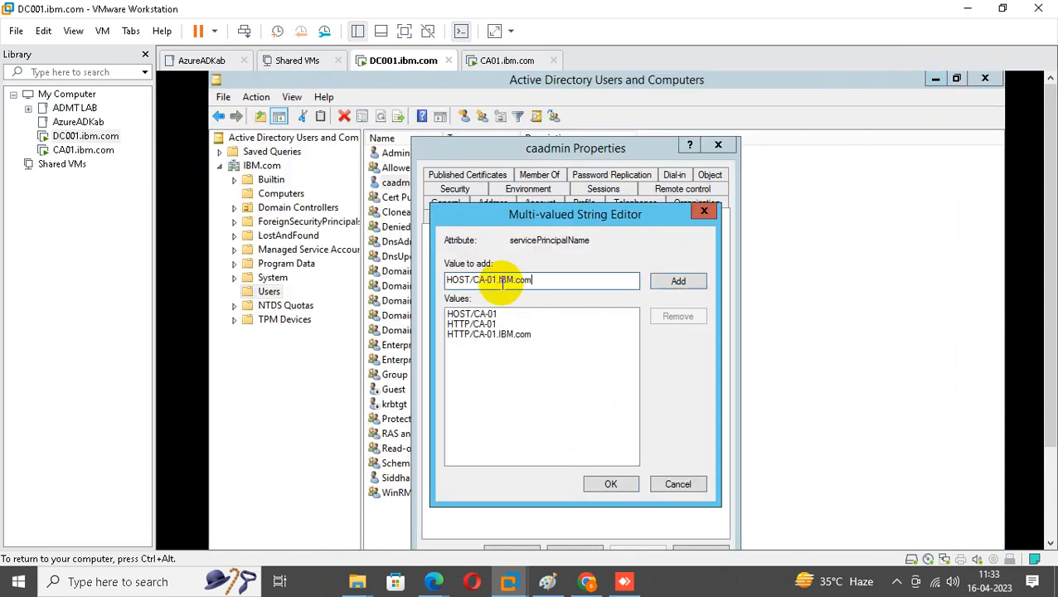
click(682, 282)
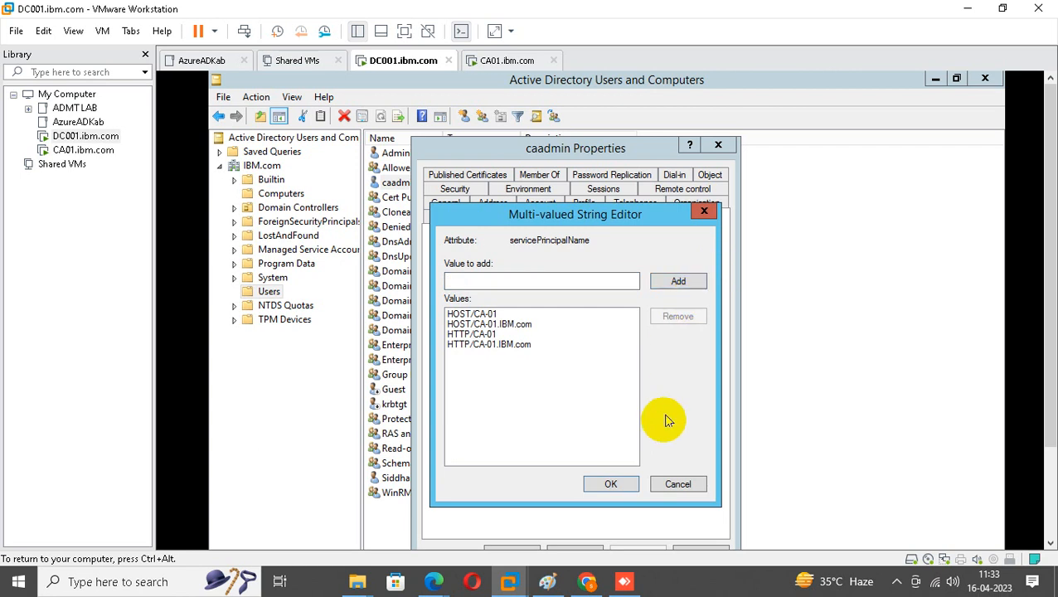
click(610, 484)
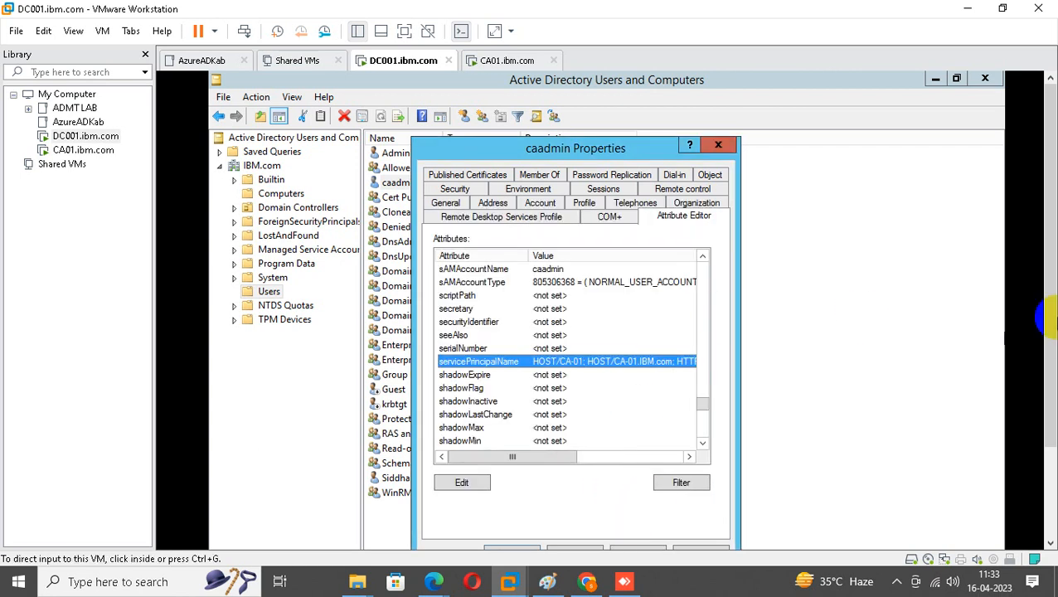
scroll(1046, 320, down, 2)
Try applying the new SPNs and dismiss the forest-wide uniqueness errors.
click(638, 463)
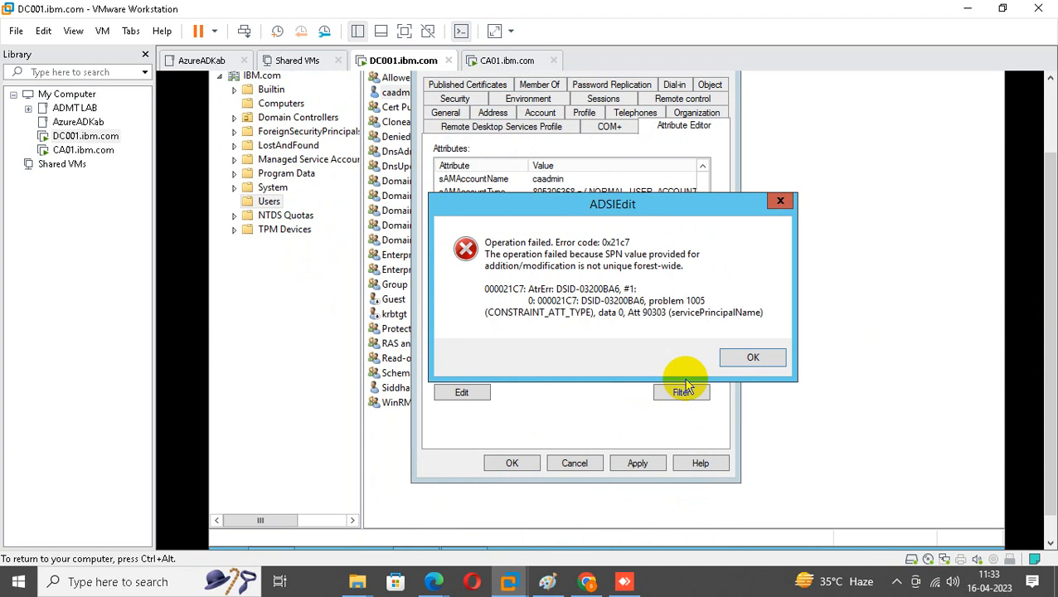
click(749, 358)
click(512, 463)
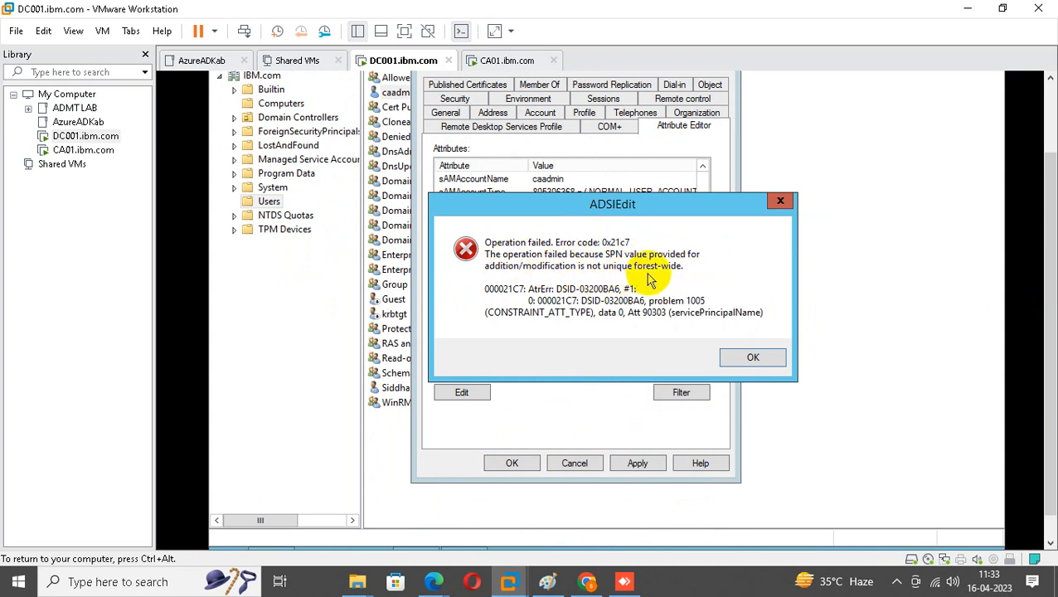
click(778, 203)
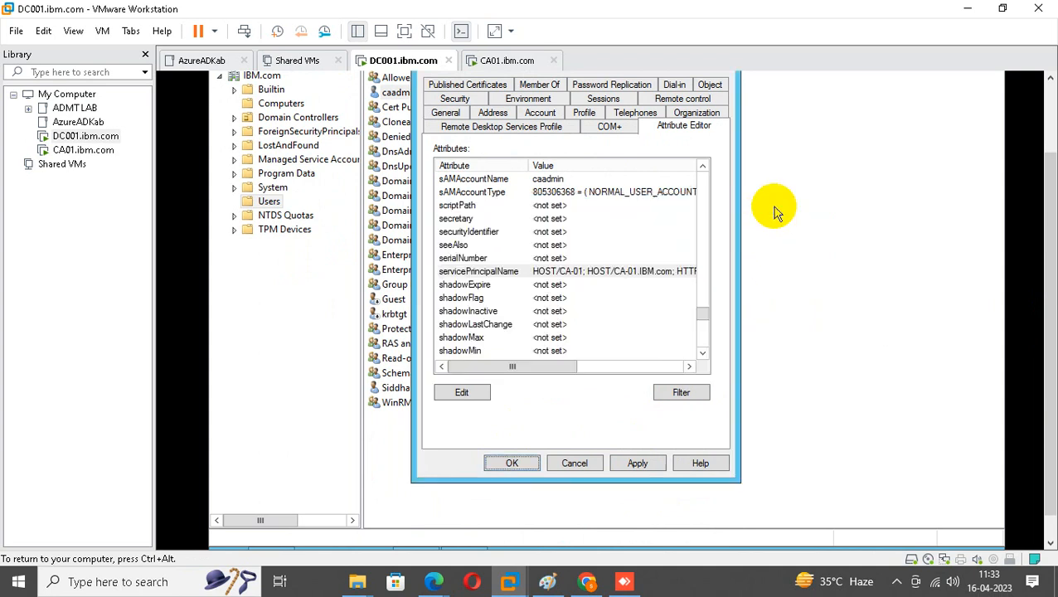
Remove HOST/CA-01 and HOST/CA-01.IBM.com, keep only the HTTP SPNs, apply, and close.
double_click(569, 272)
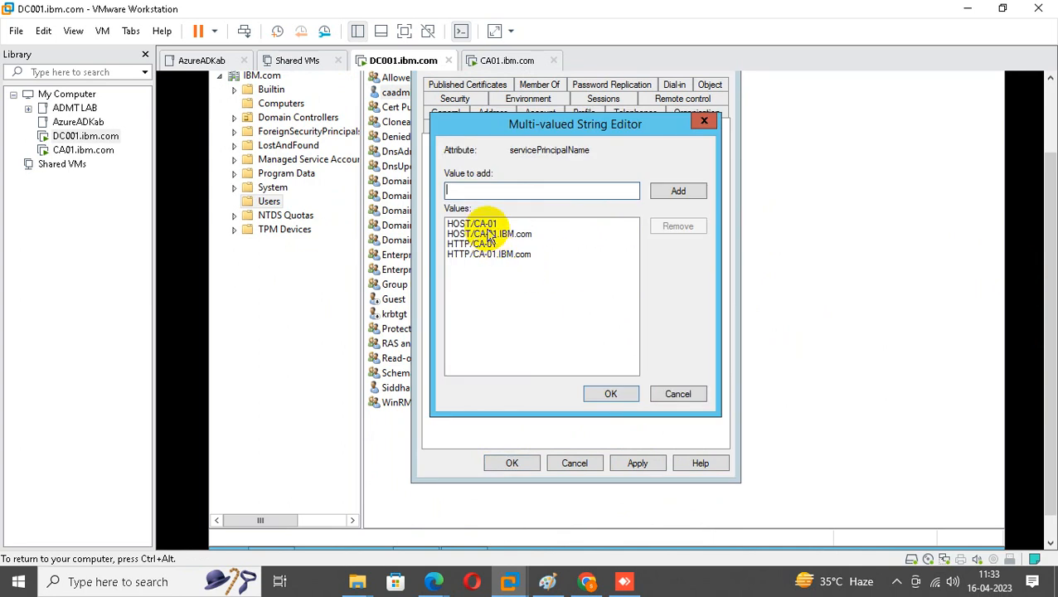
click(485, 225)
click(678, 226)
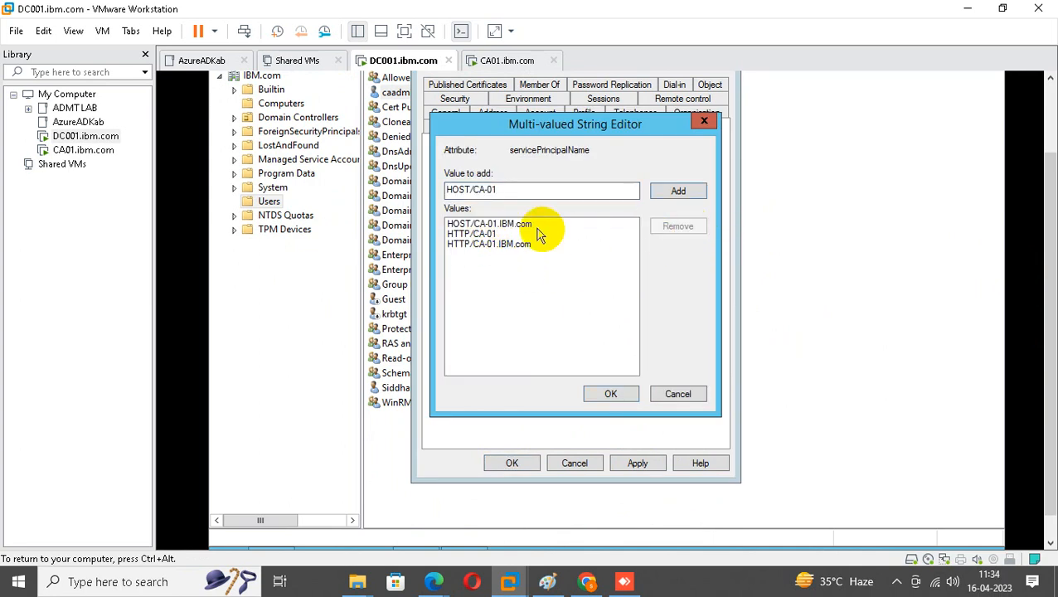
click(496, 224)
click(677, 226)
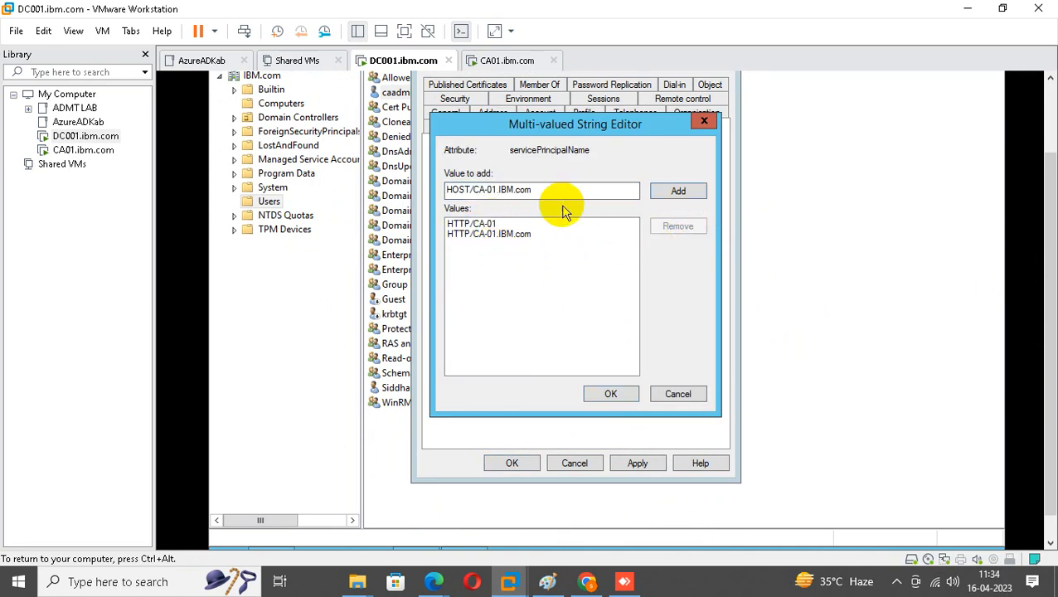
drag(556, 189, 211, 182)
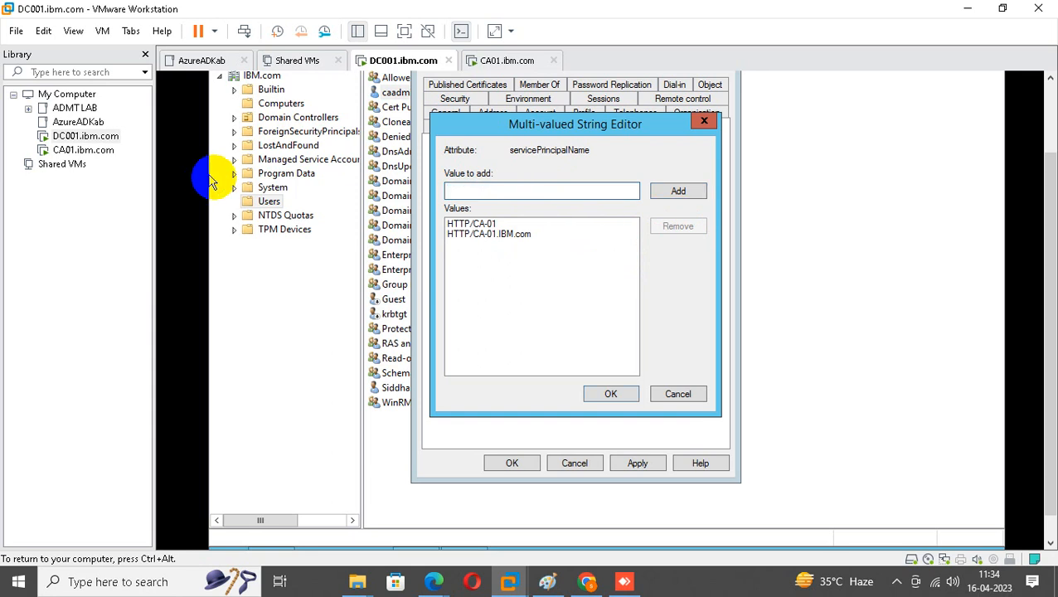
click(606, 394)
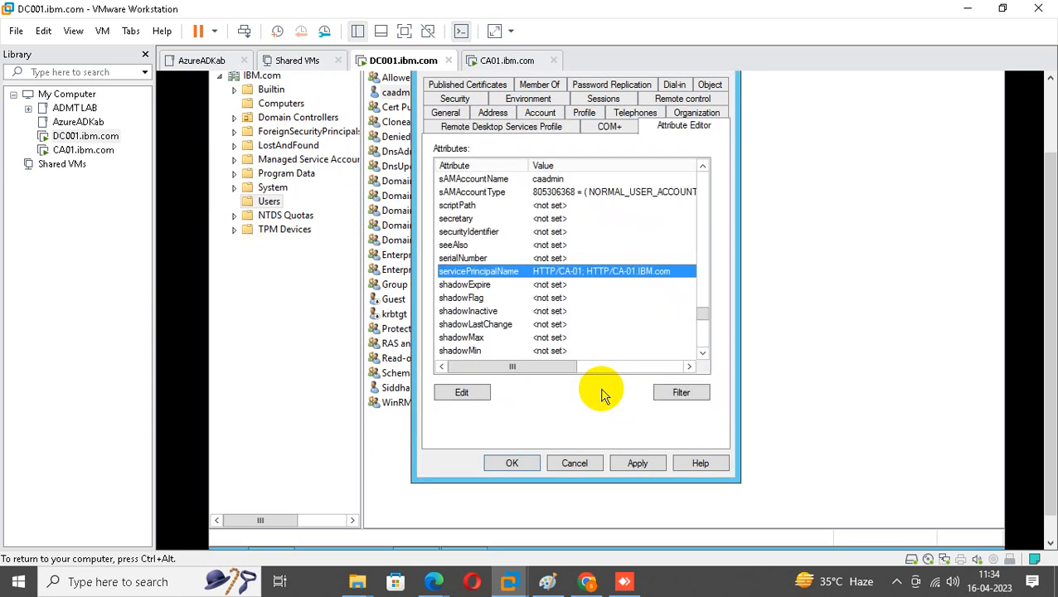
click(643, 465)
click(504, 464)
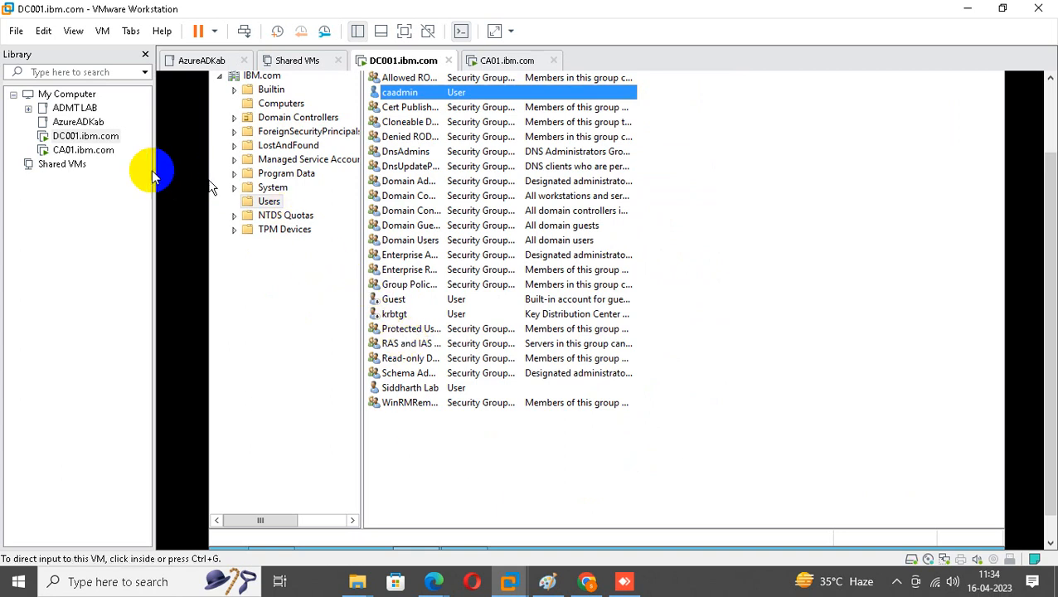
Switch to CA01 and bring up its sign-in screen for a different user.
click(91, 151)
right_click(86, 158)
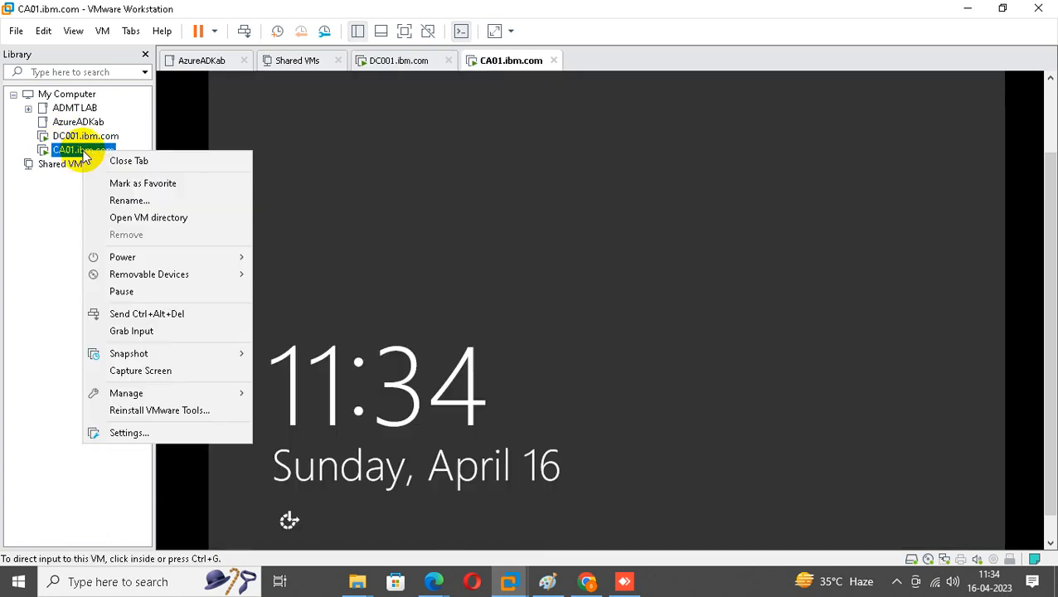
click(193, 313)
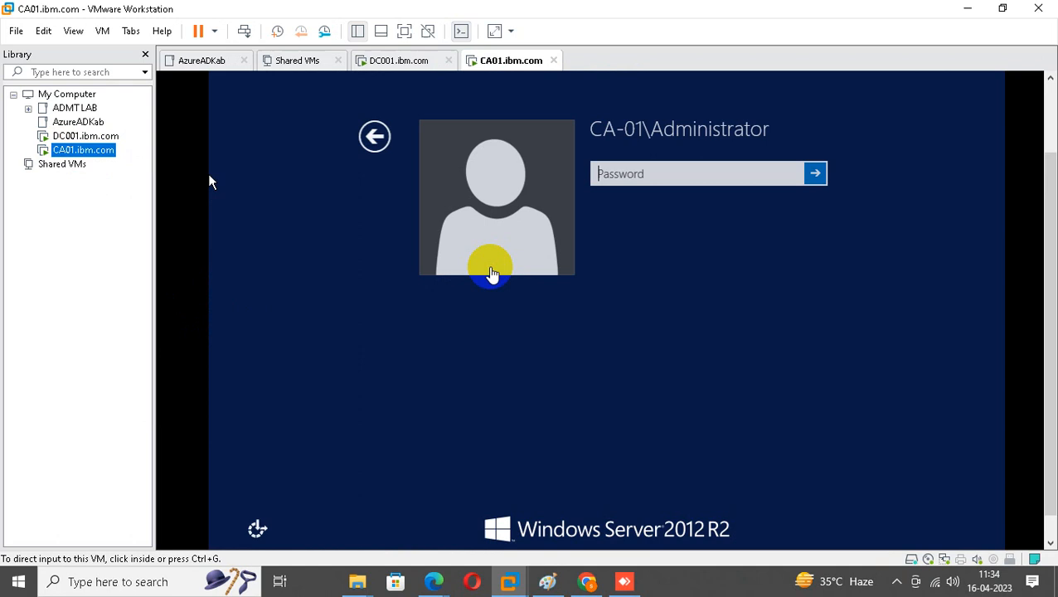
click(591, 176)
click(365, 138)
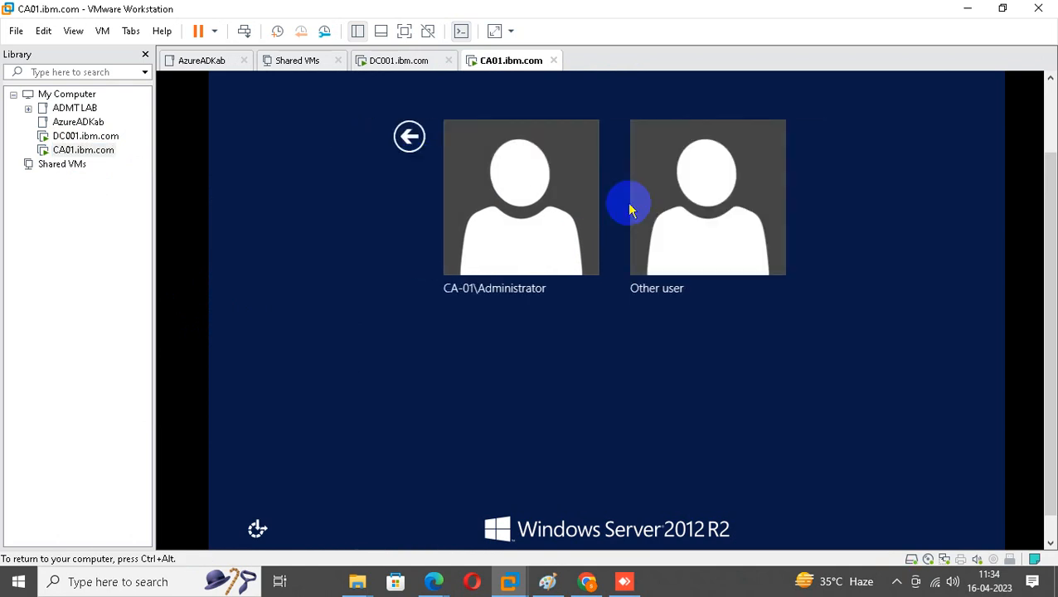
click(640, 208)
click(605, 171)
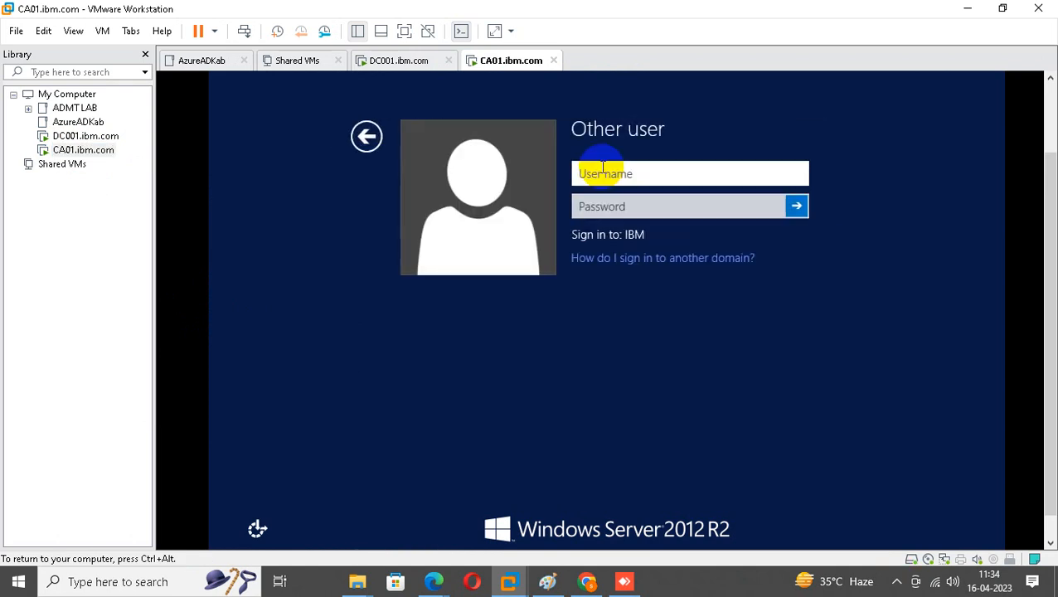
Sign in with the caadmin credentials, retrying after the incorrect-password message.
key(Tab)
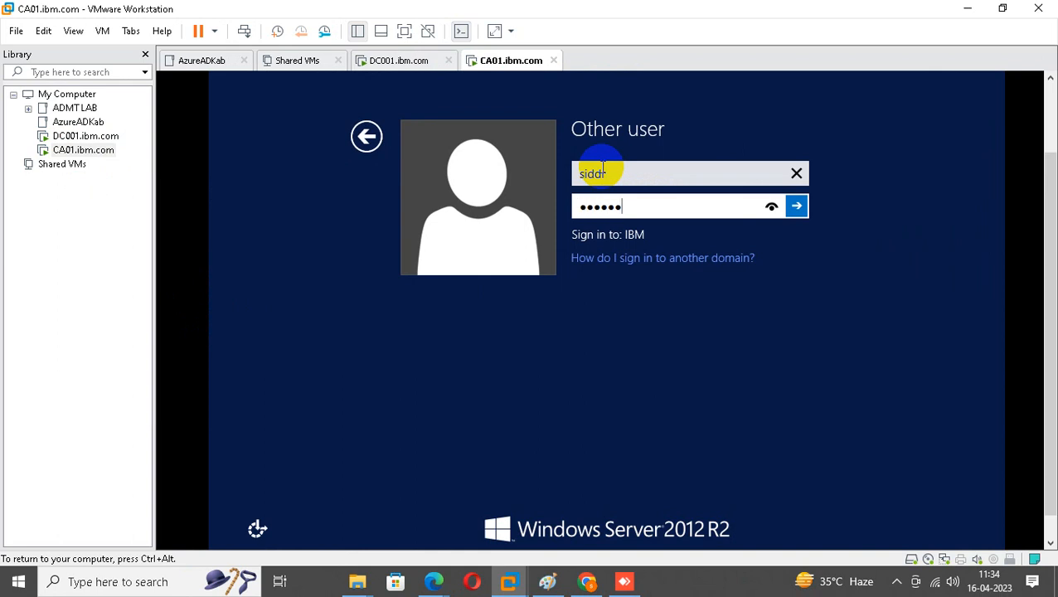
key(Return)
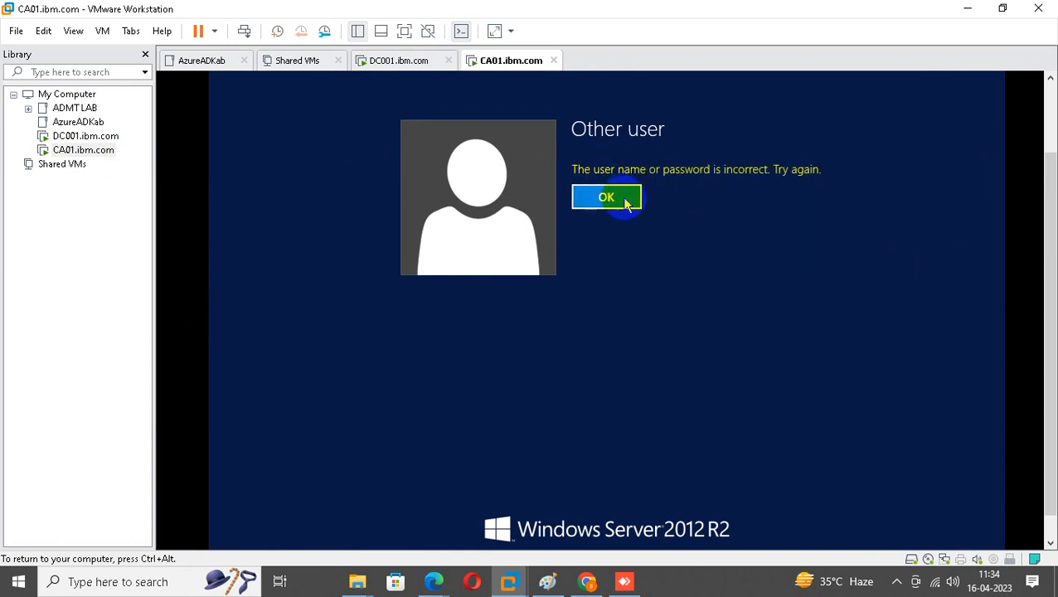
click(626, 203)
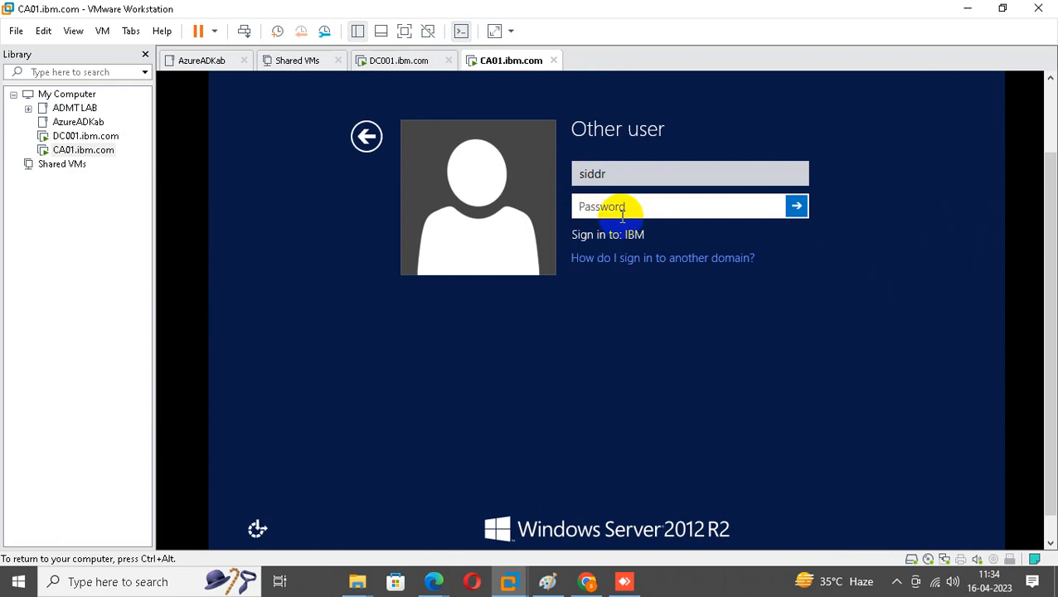
click(610, 171)
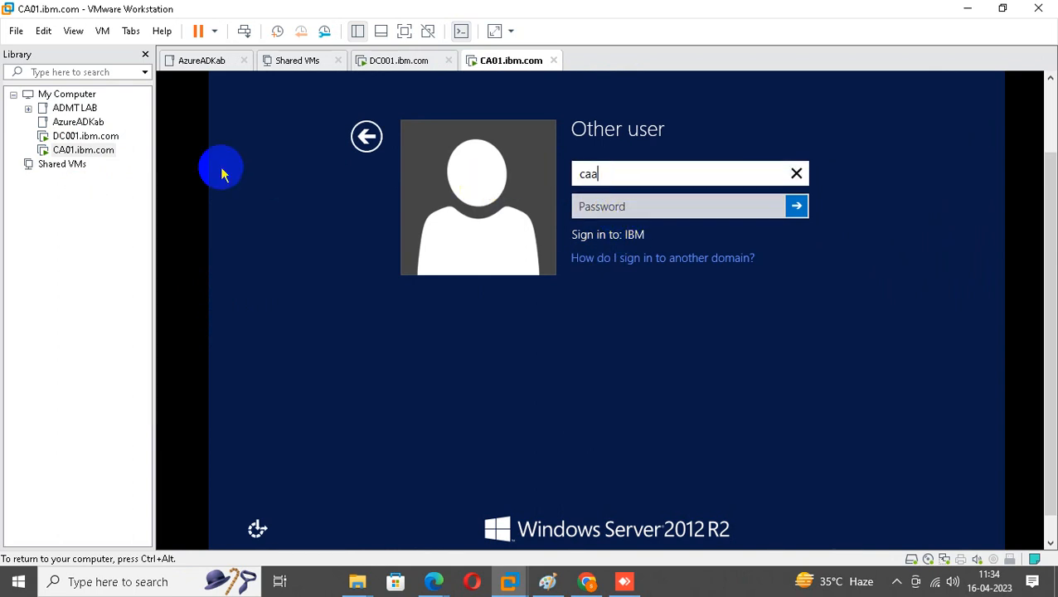
key(Tab)
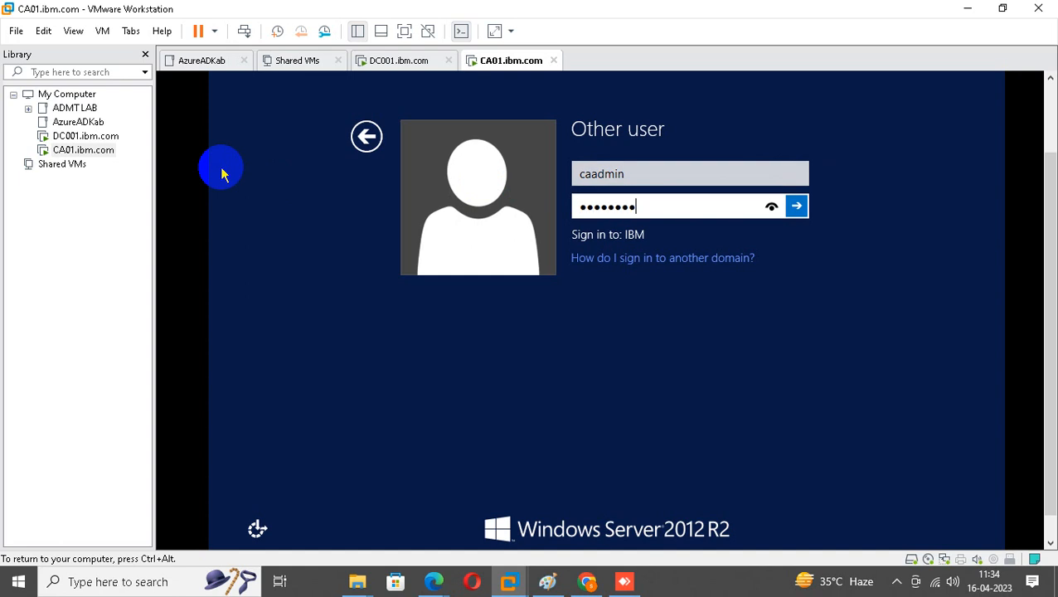
key(Return)
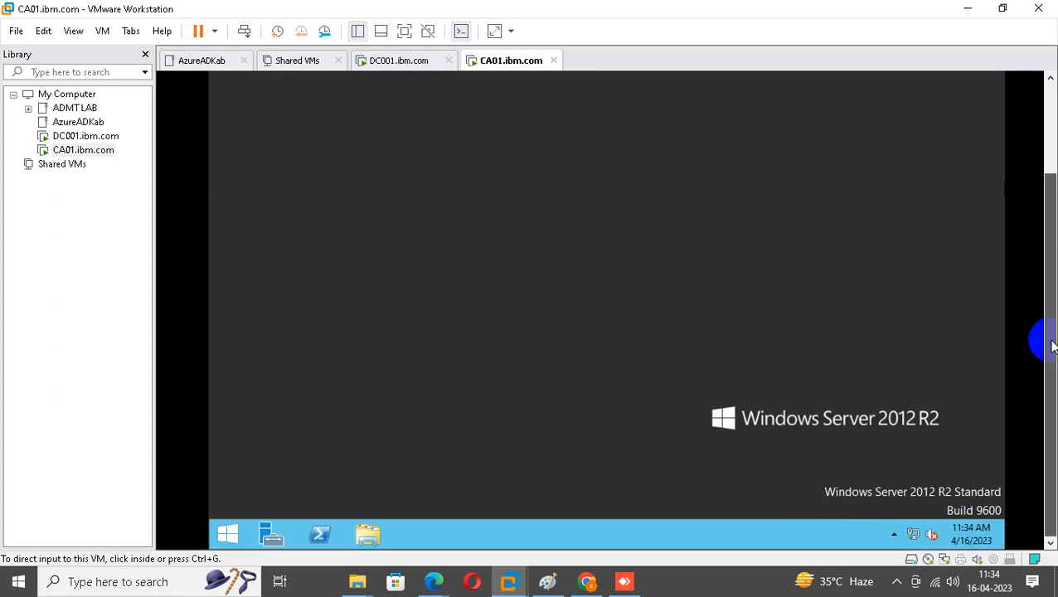
Attempt Computer Management on CA01, decline UAC, and return via ADMT LAB to DC001.
click(231, 532)
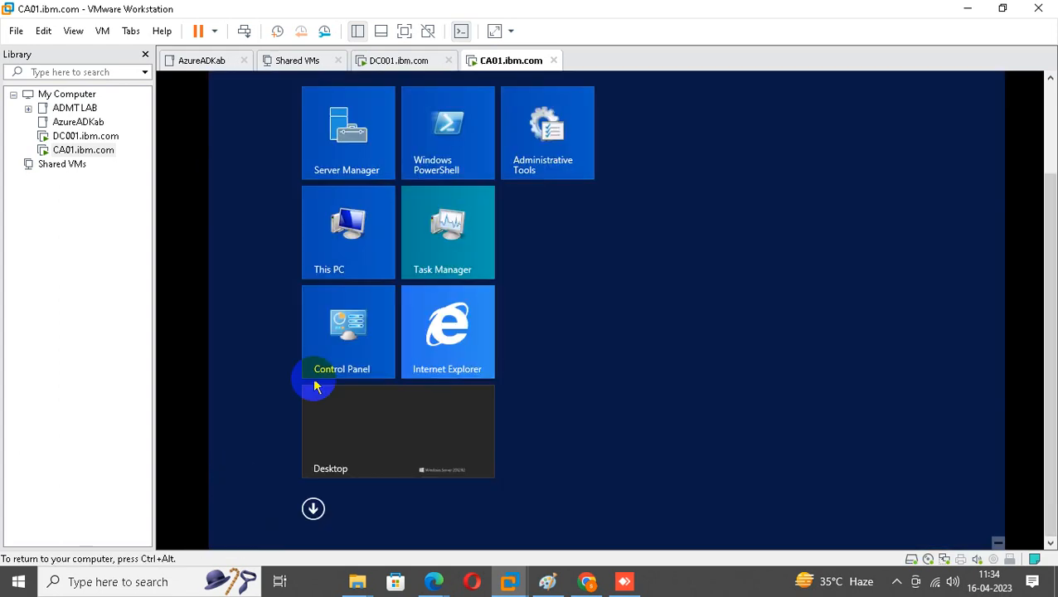
right_click(329, 249)
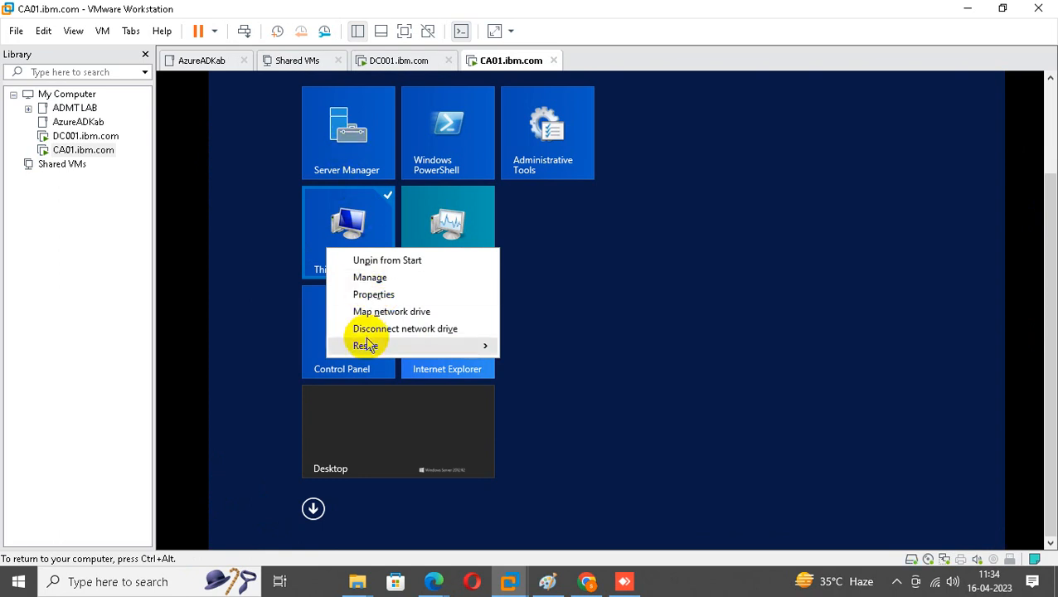
click(370, 277)
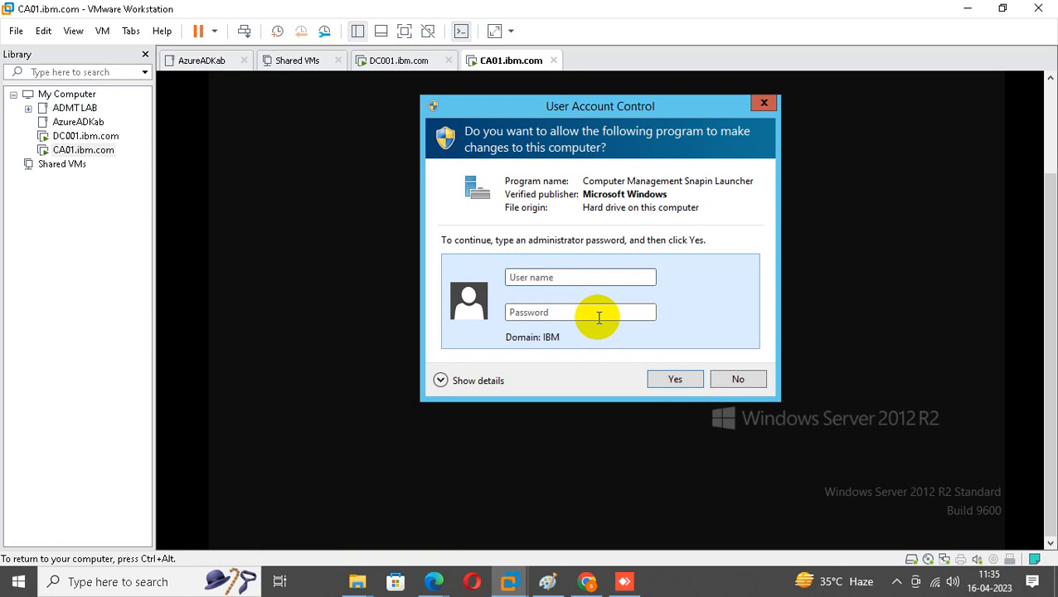
click(735, 374)
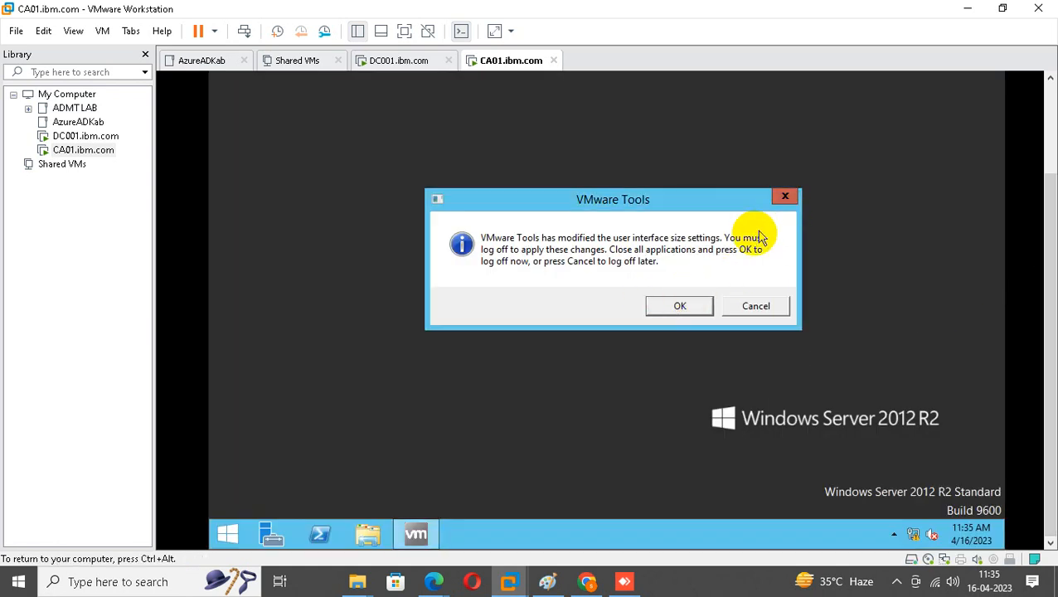
click(543, 373)
click(785, 197)
click(599, 223)
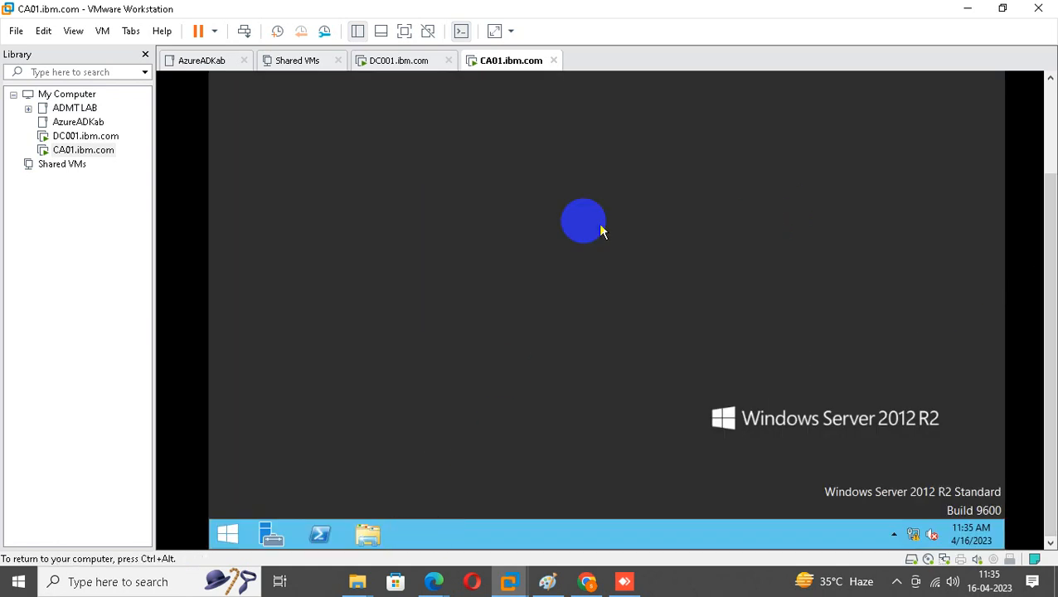
click(74, 108)
click(79, 136)
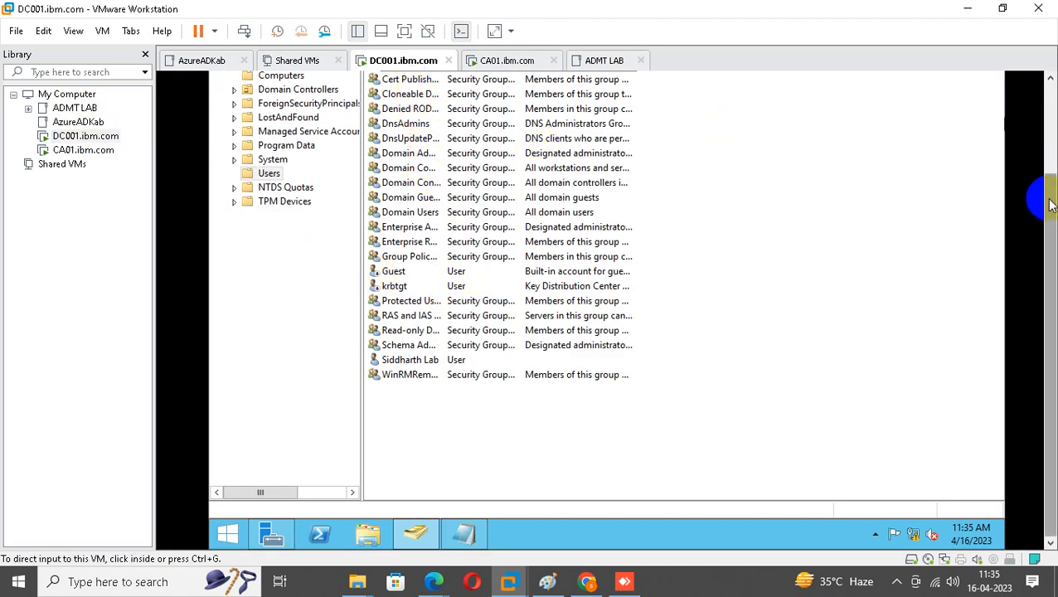
Add caadmin to Domain Admins by resolving 'domain admin' in Member Of, then apply.
scroll(1040, 201, up, 3)
double_click(411, 164)
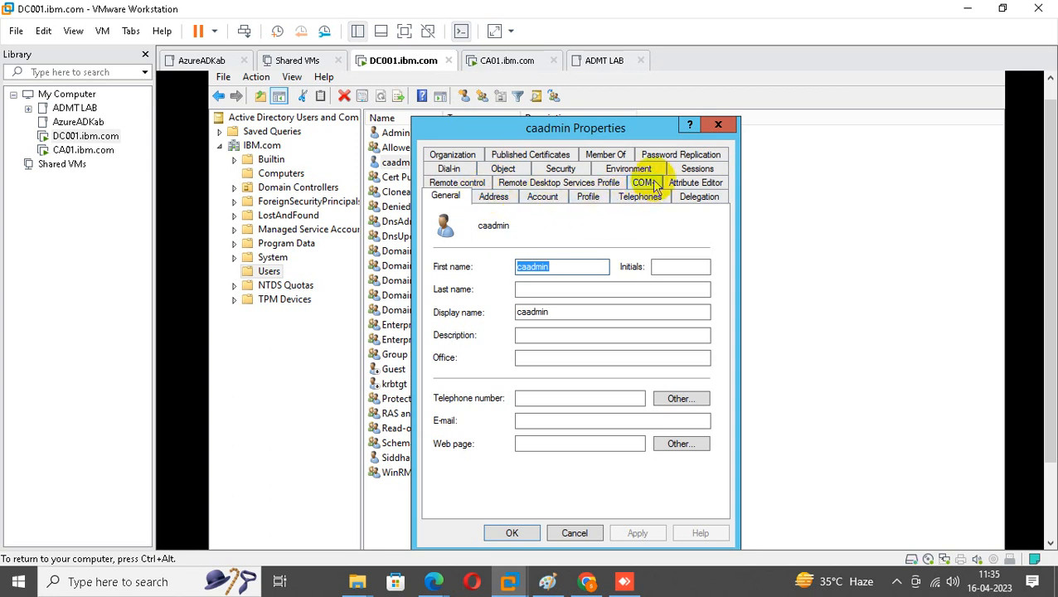
click(608, 154)
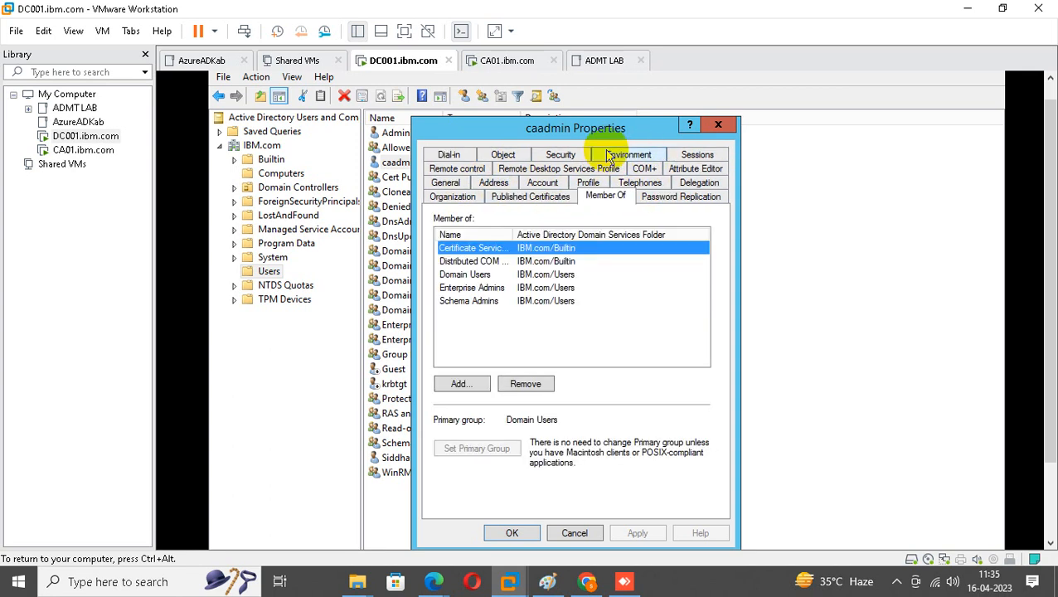
click(470, 262)
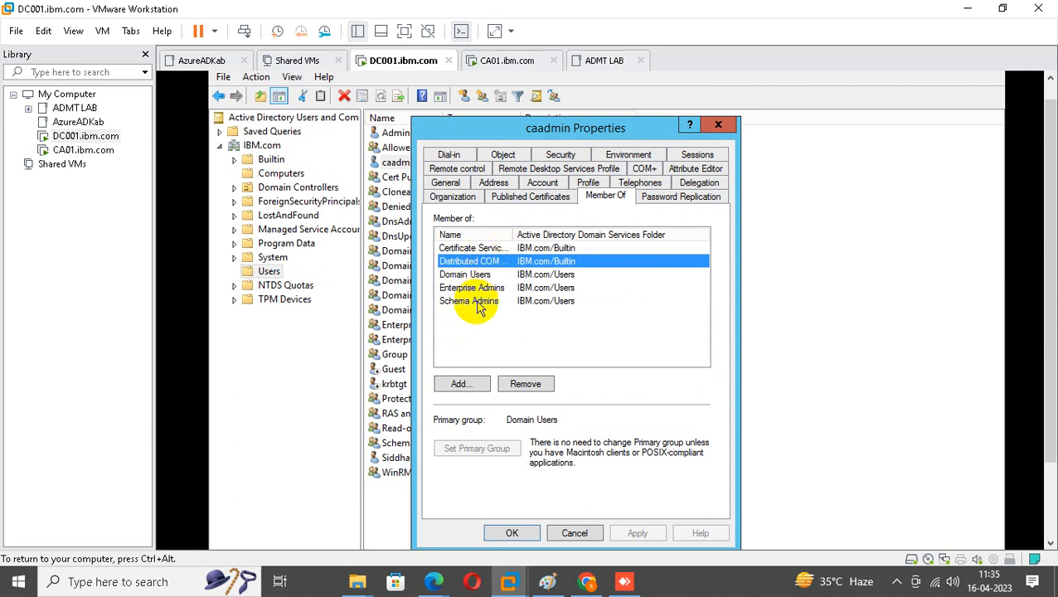
click(461, 383)
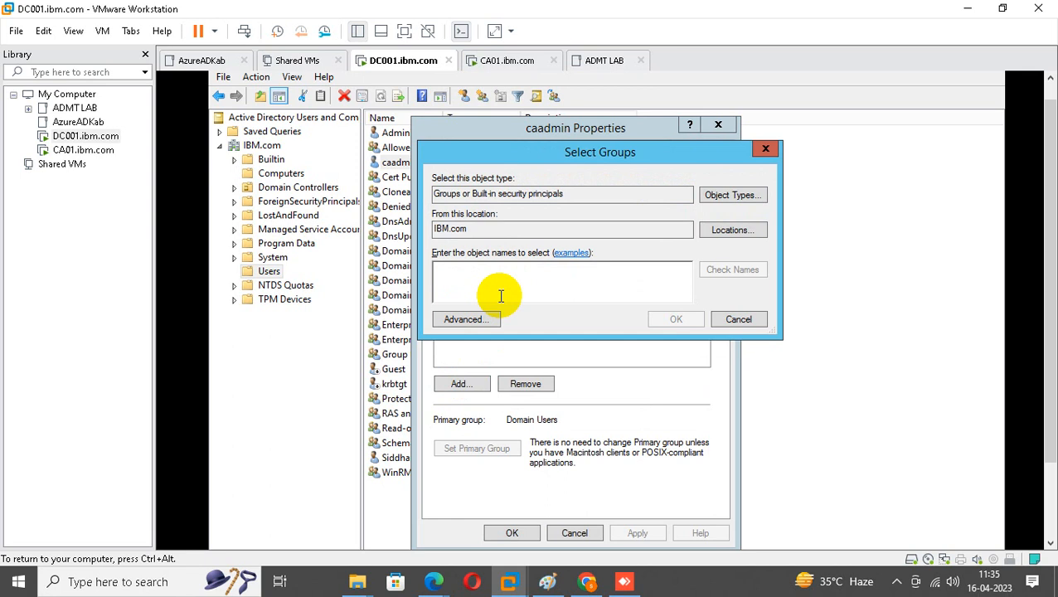
text(domain adm)
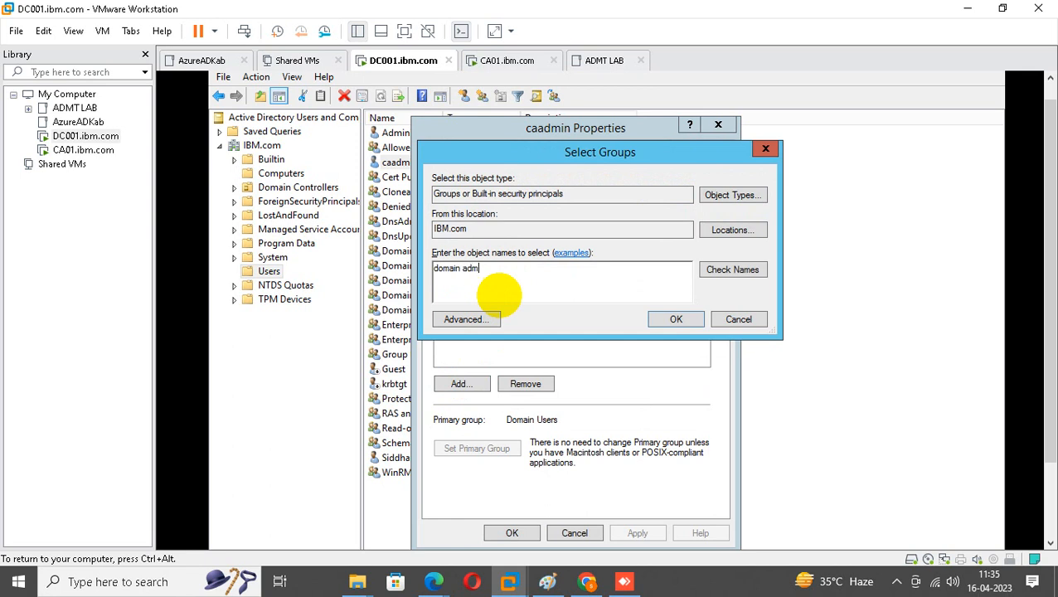
text(in)
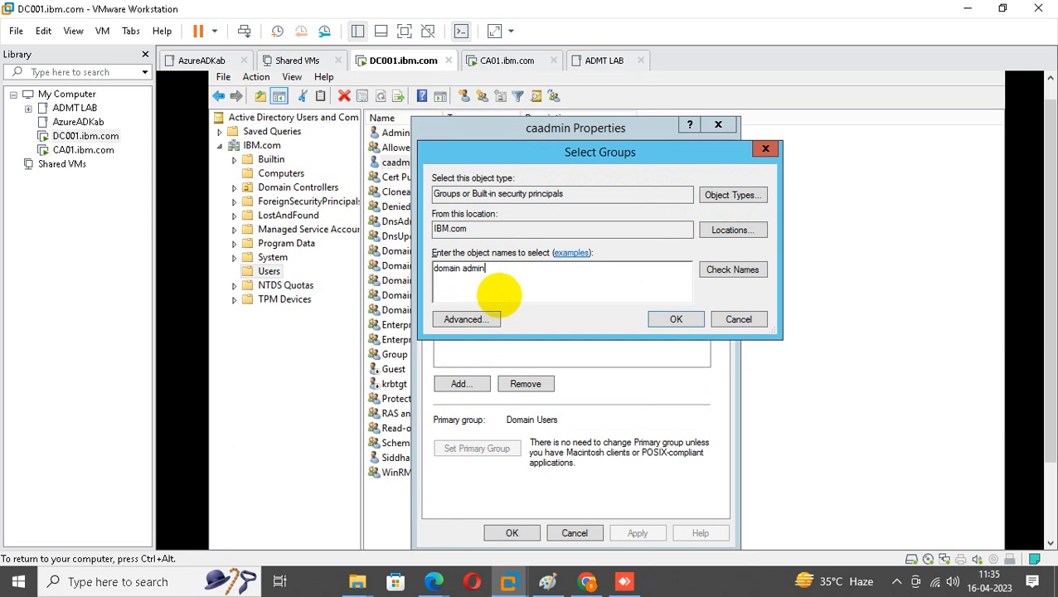
click(733, 279)
click(679, 321)
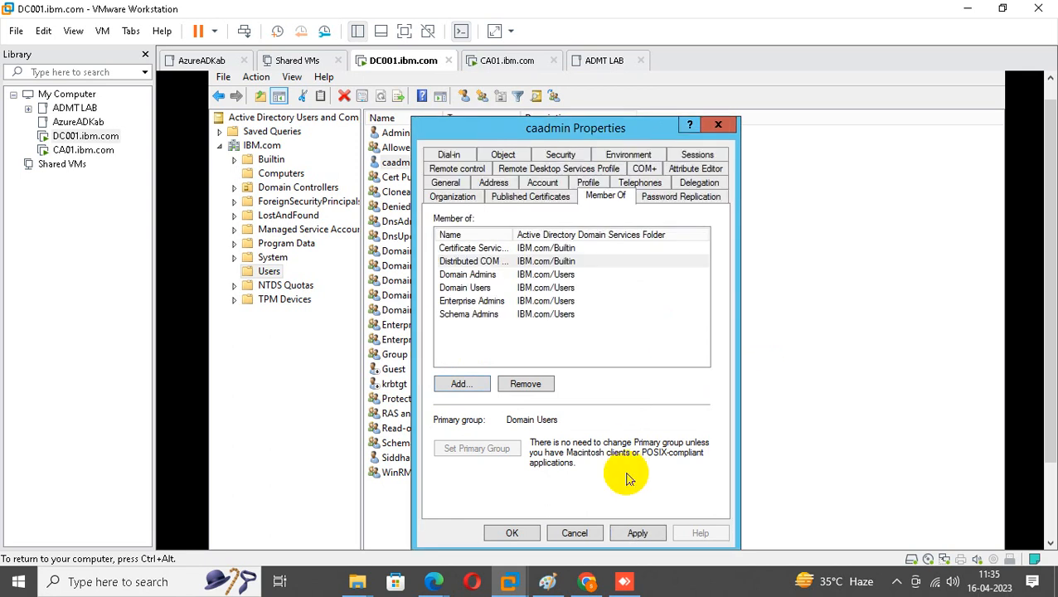
click(638, 533)
click(512, 533)
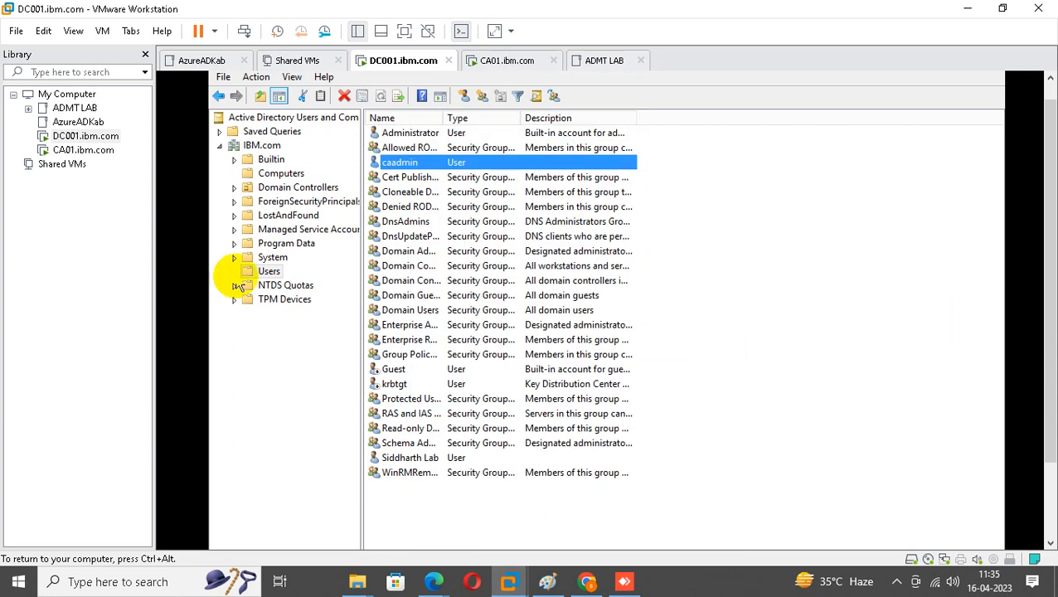
Sign out of CA01 by running 'logoff' from the Win+X Run box.
click(126, 149)
drag(1046, 293, 1045, 465)
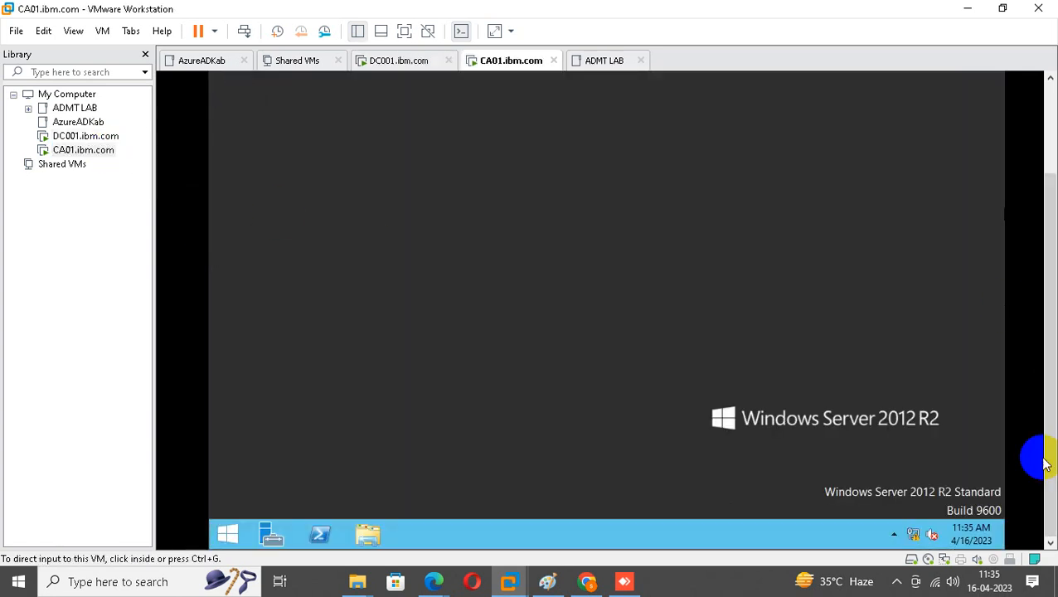
right_click(228, 535)
mouse_move(284, 506)
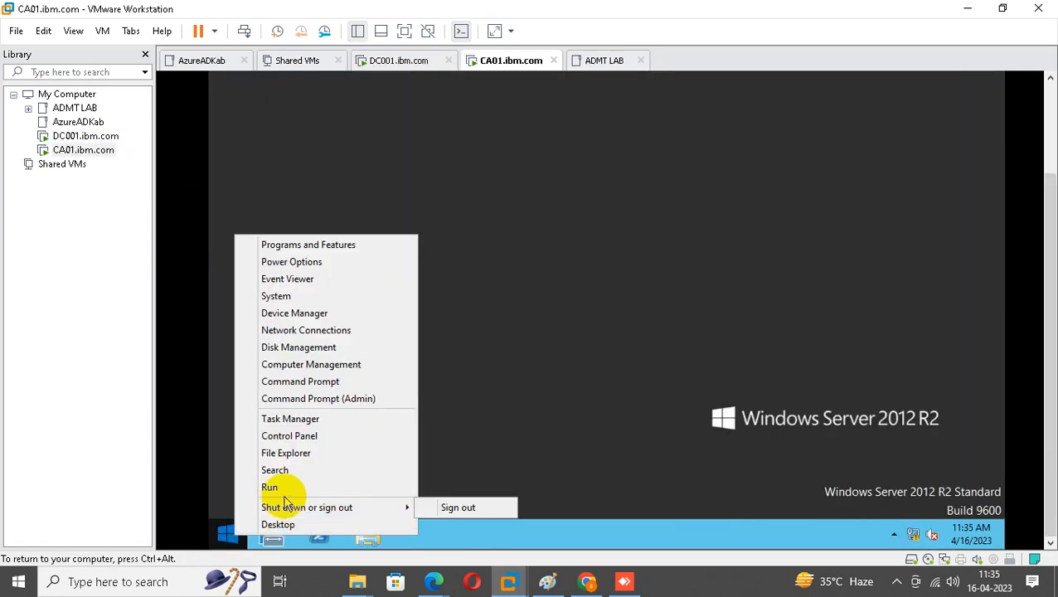
click(271, 487)
text(logoff)
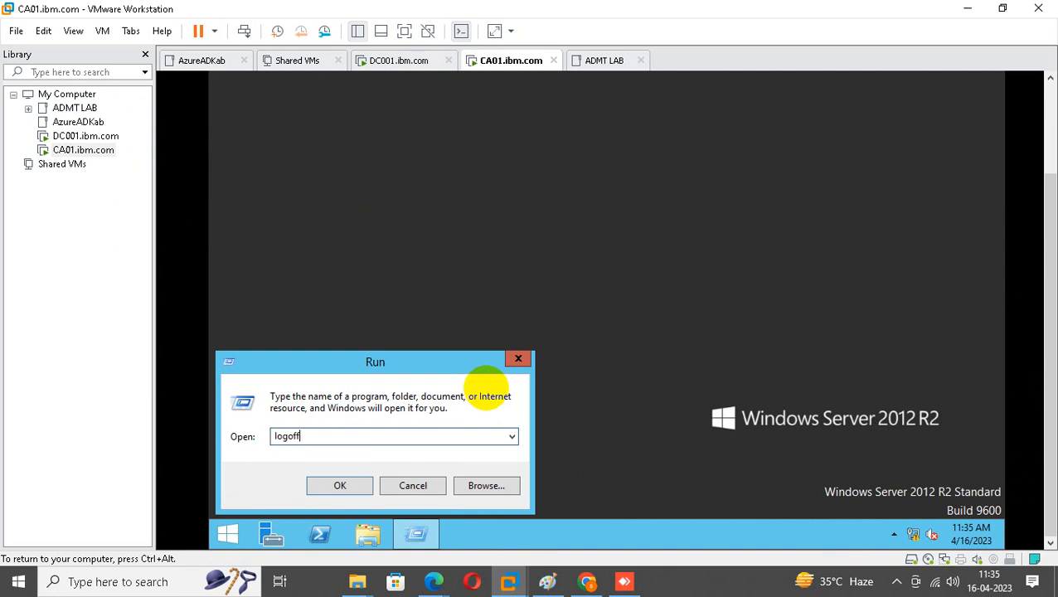
key(Return)
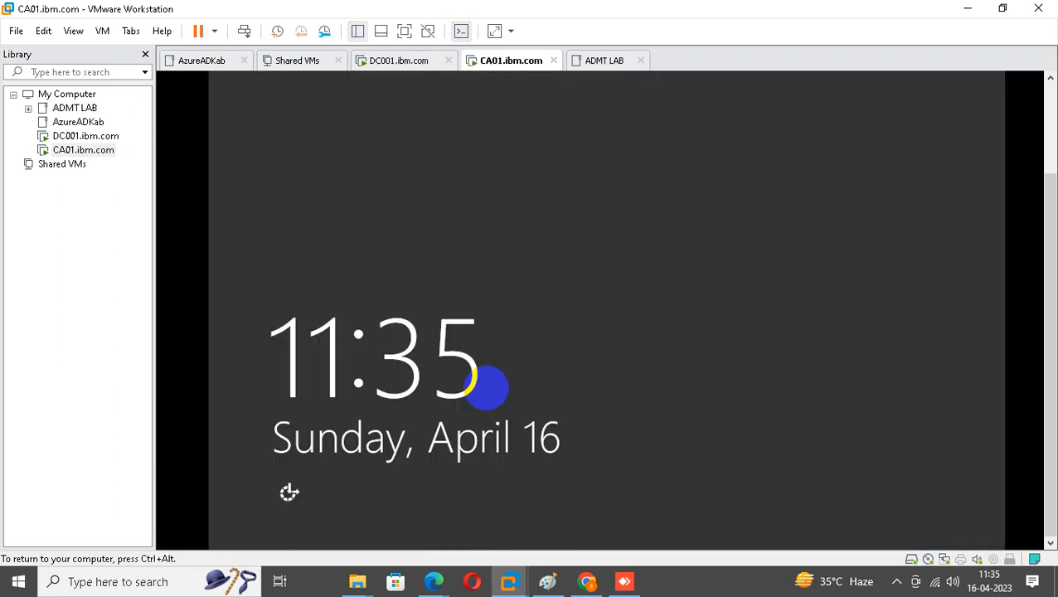
Send Ctrl+Alt+Del to CA01 and sign back in as caadmin with its password.
right_click(91, 150)
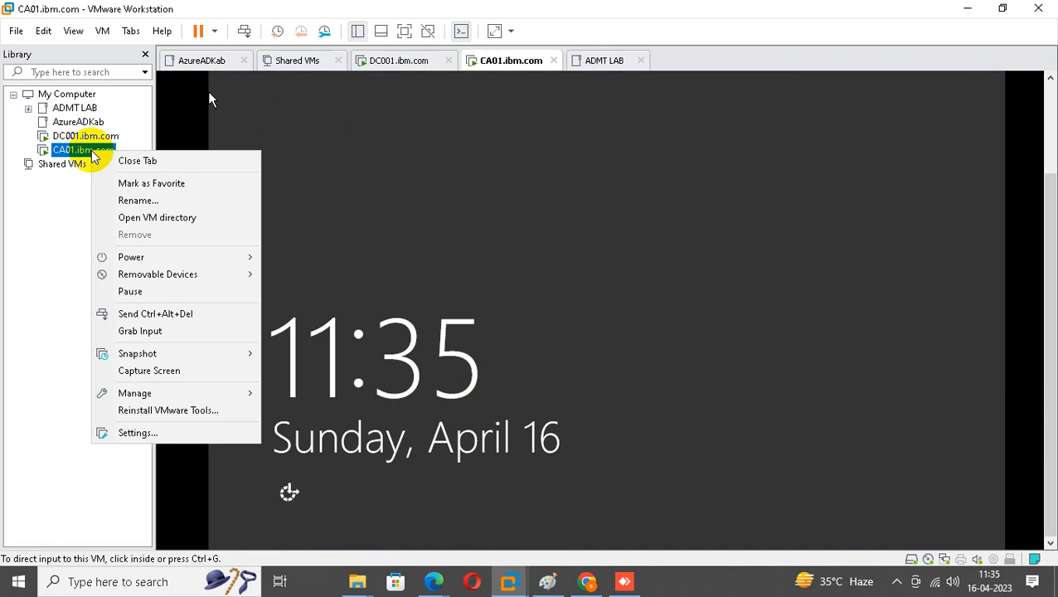
click(154, 315)
click(552, 210)
click(630, 160)
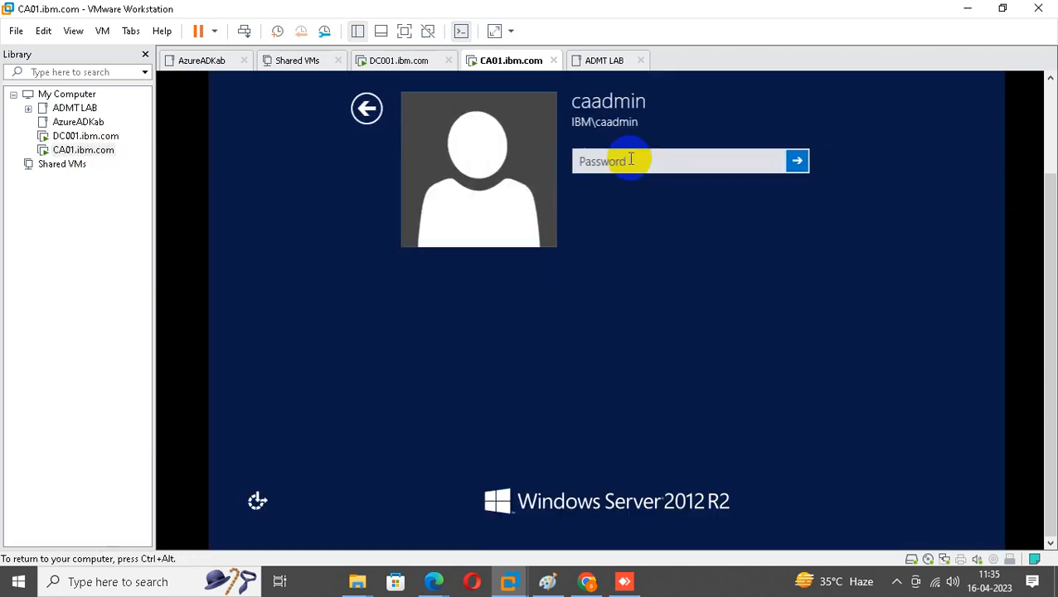
text(•••)
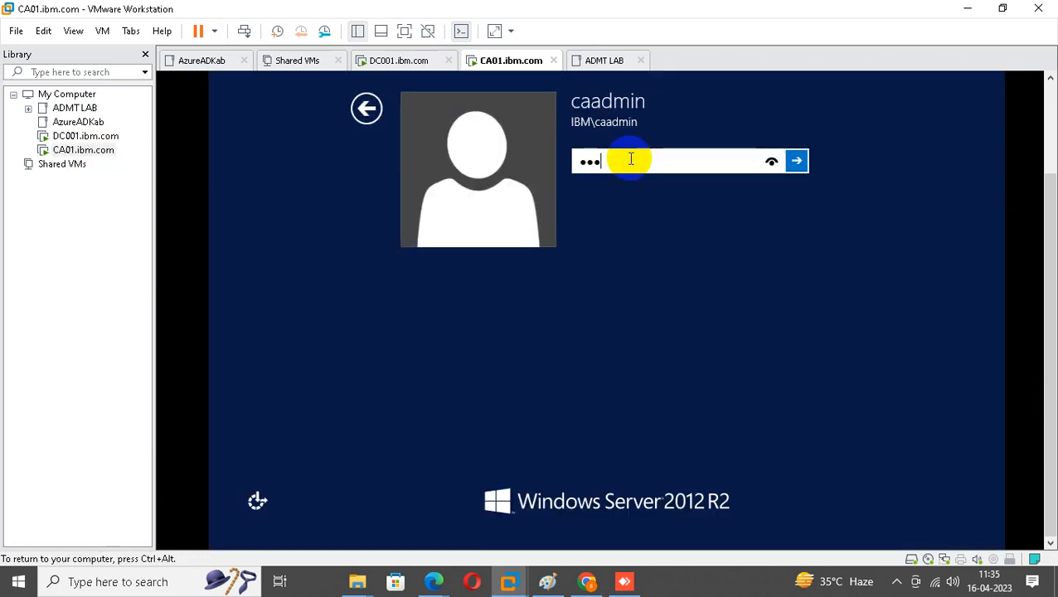
text(•••••••••)
key(Return)
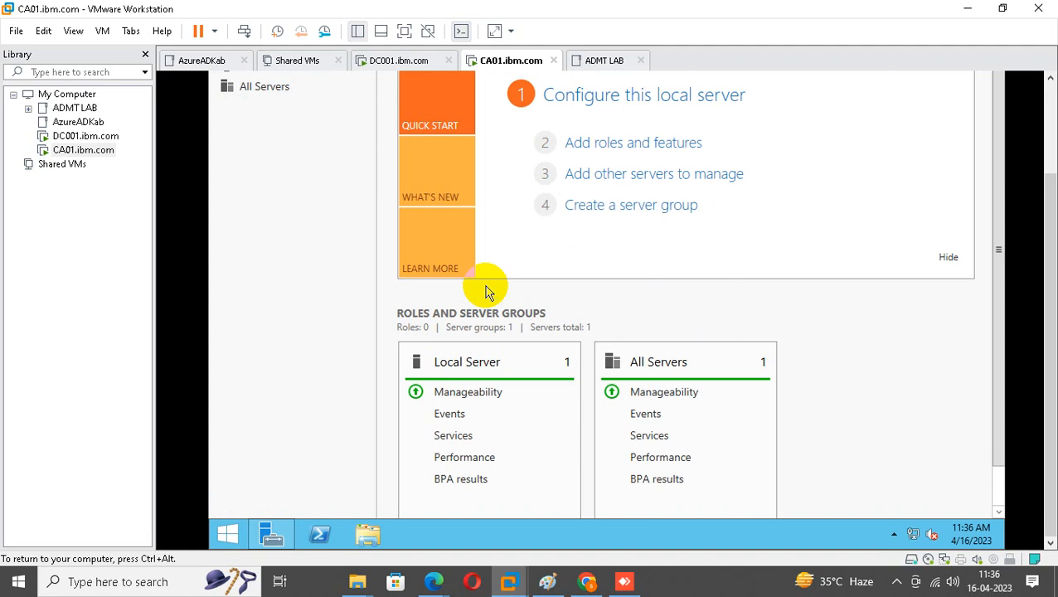
Launch the Add Roles and Features Wizard and advance to the Server Roles page.
click(645, 143)
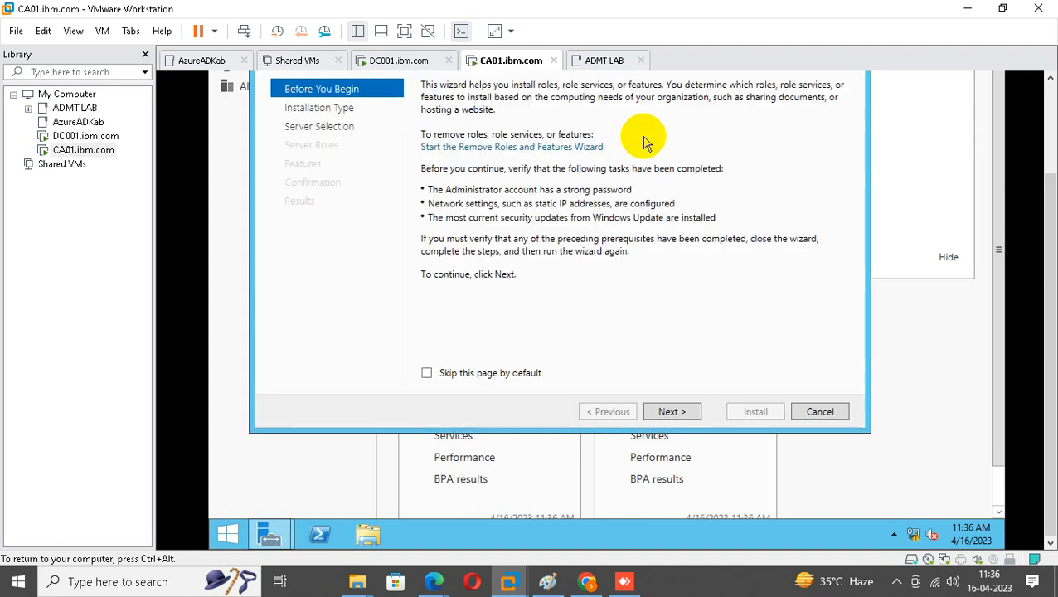
drag(1051, 213, 1050, 134)
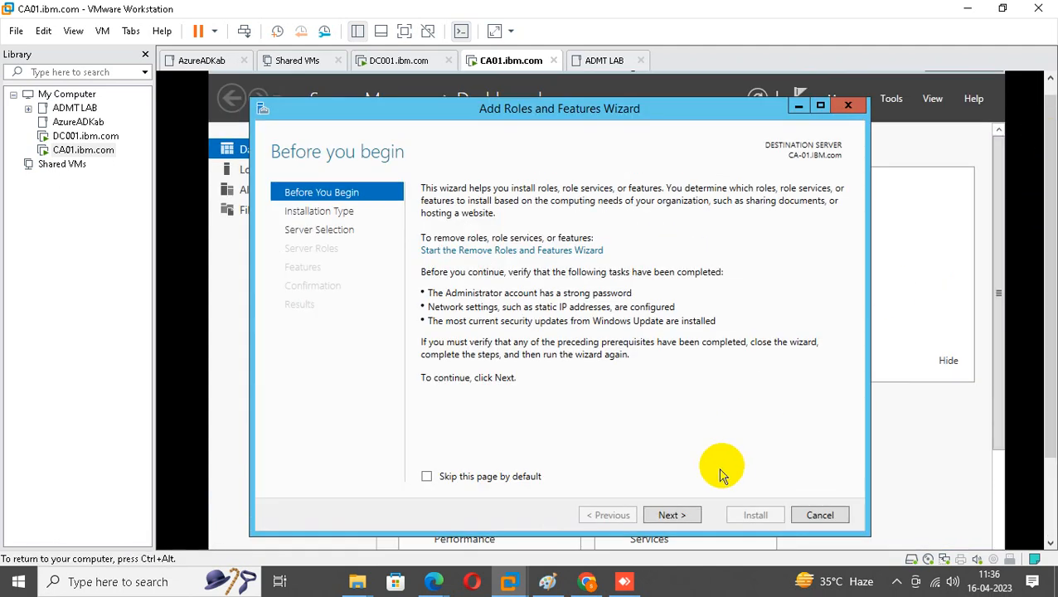
click(673, 516)
click(674, 516)
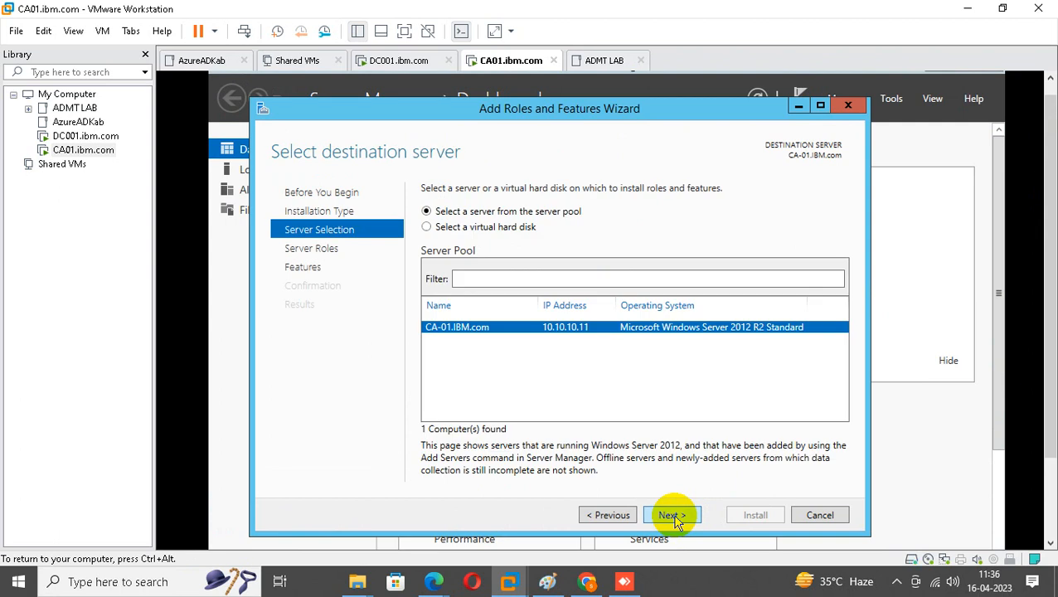
click(673, 516)
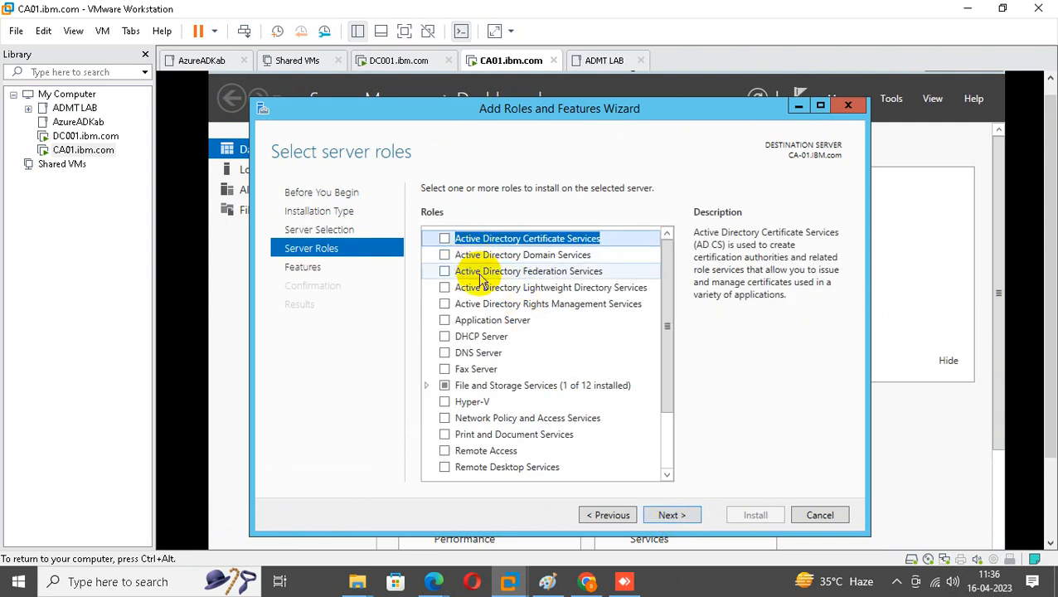
Select Active Directory Certificate Services with its management tools and proceed to role services.
click(445, 238)
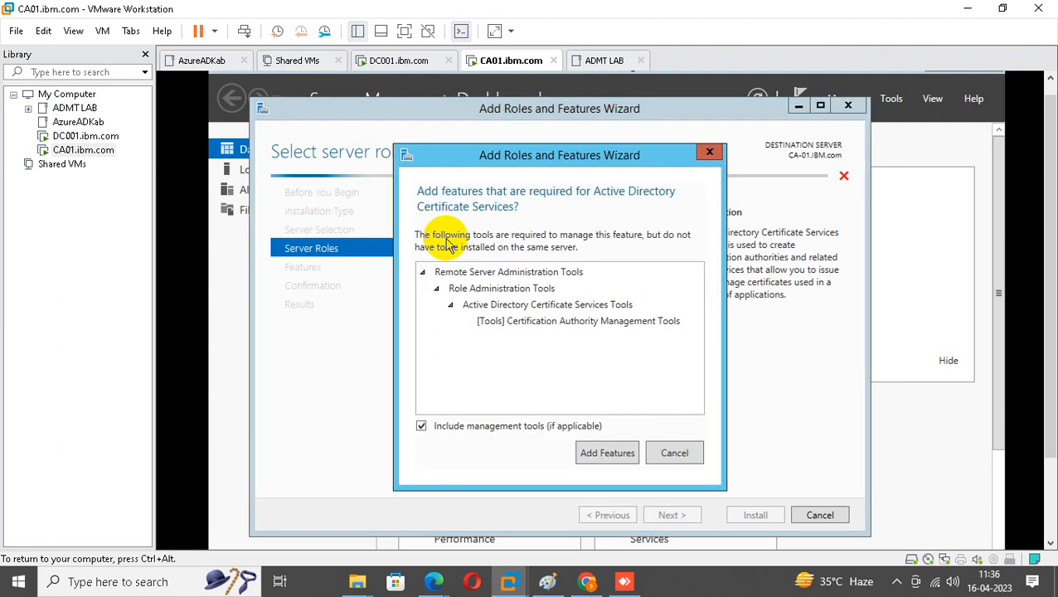
click(603, 453)
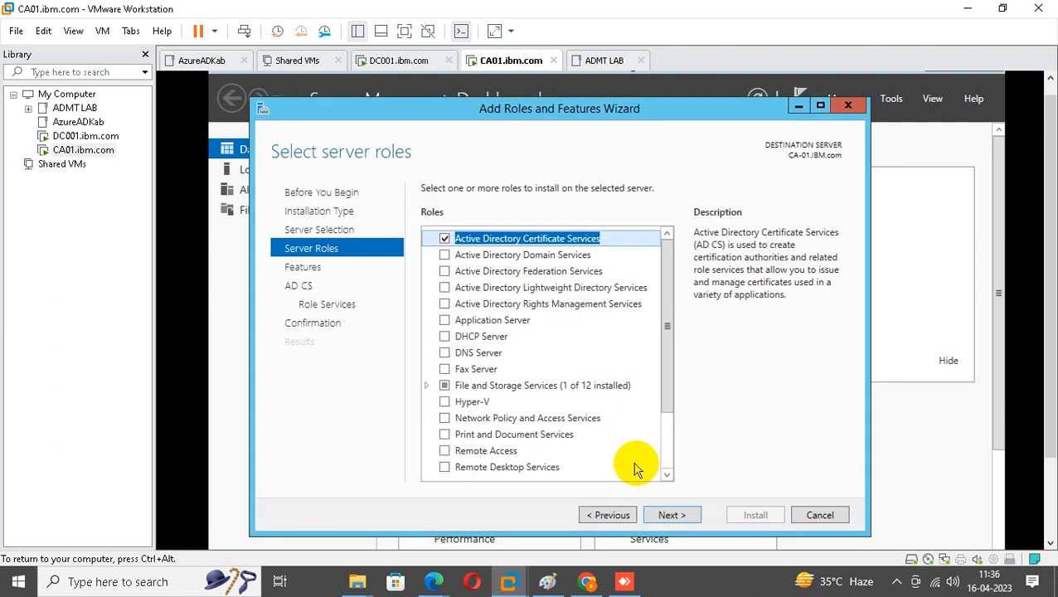
click(676, 516)
click(676, 515)
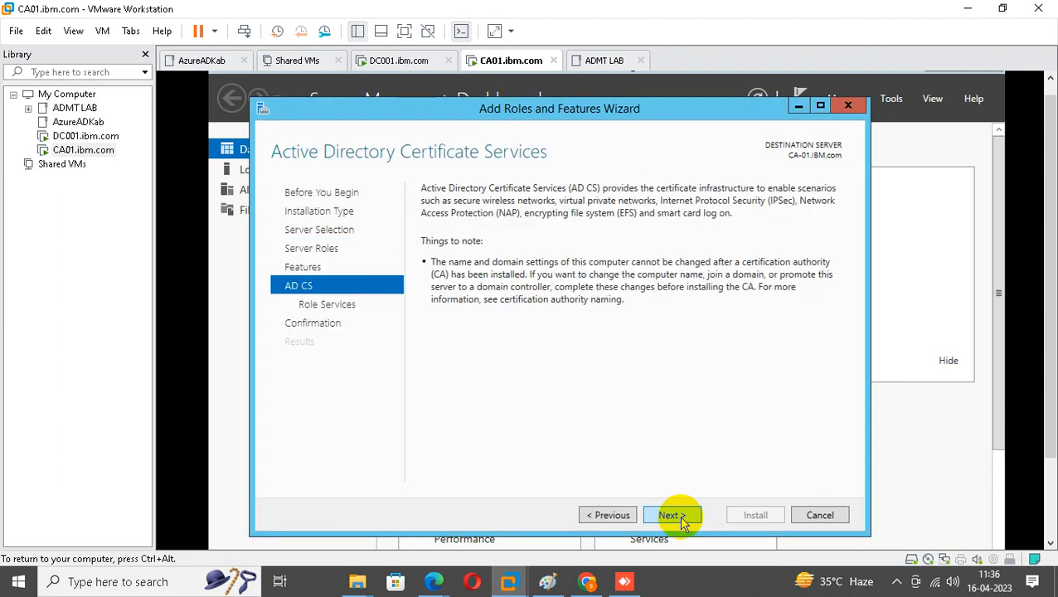
click(612, 515)
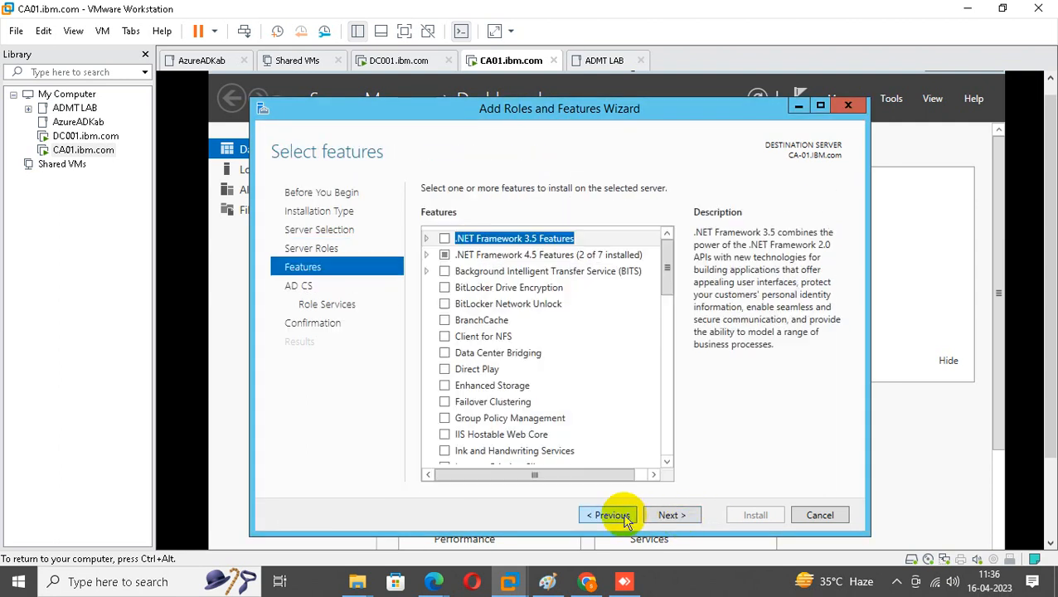
click(670, 515)
click(669, 515)
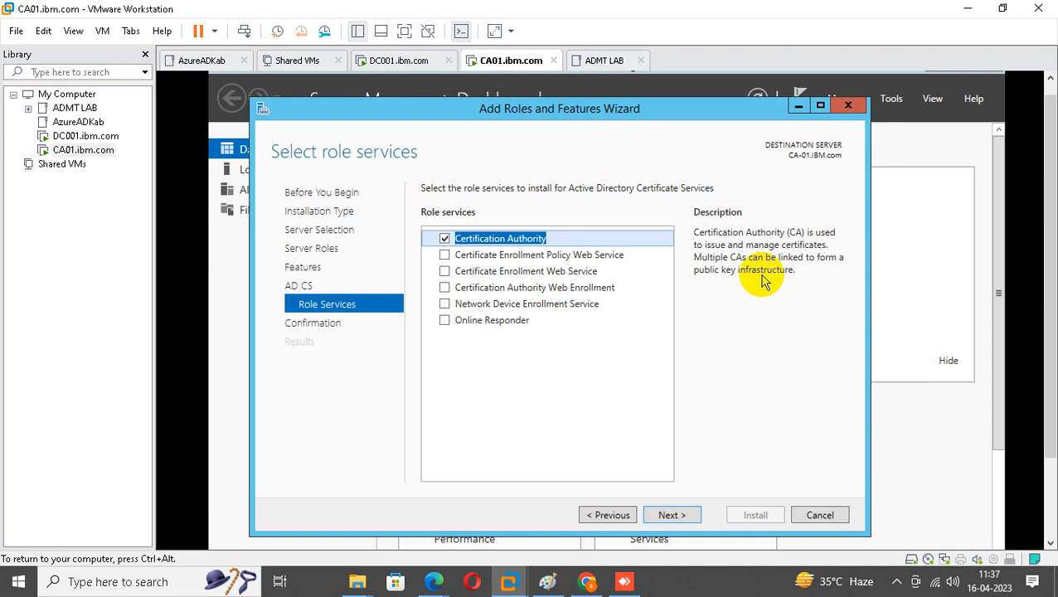
Tick Certificate Enrollment Policy Web Service and accept its required features.
click(519, 257)
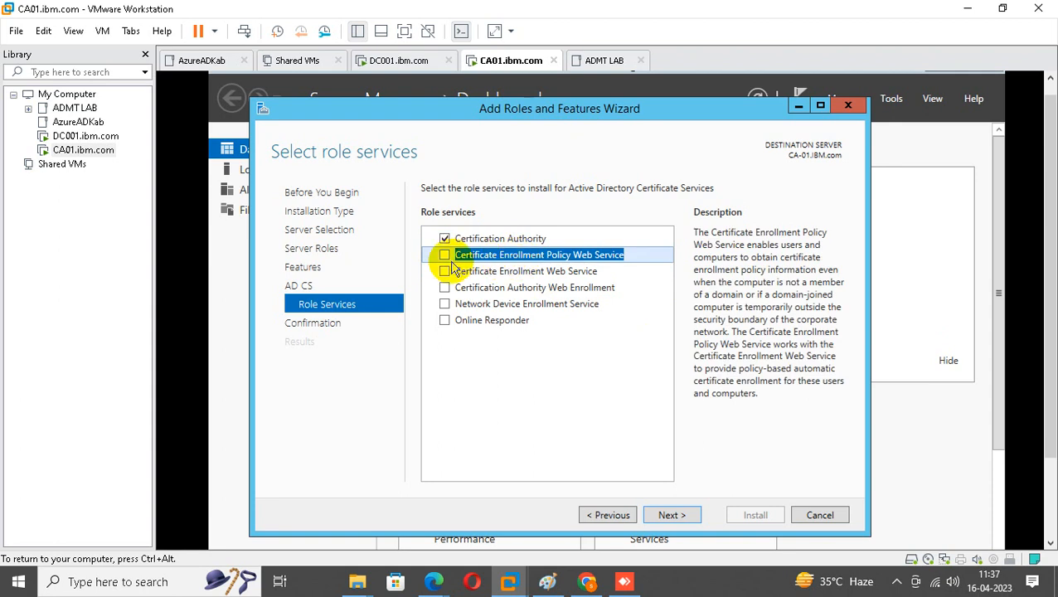
click(445, 256)
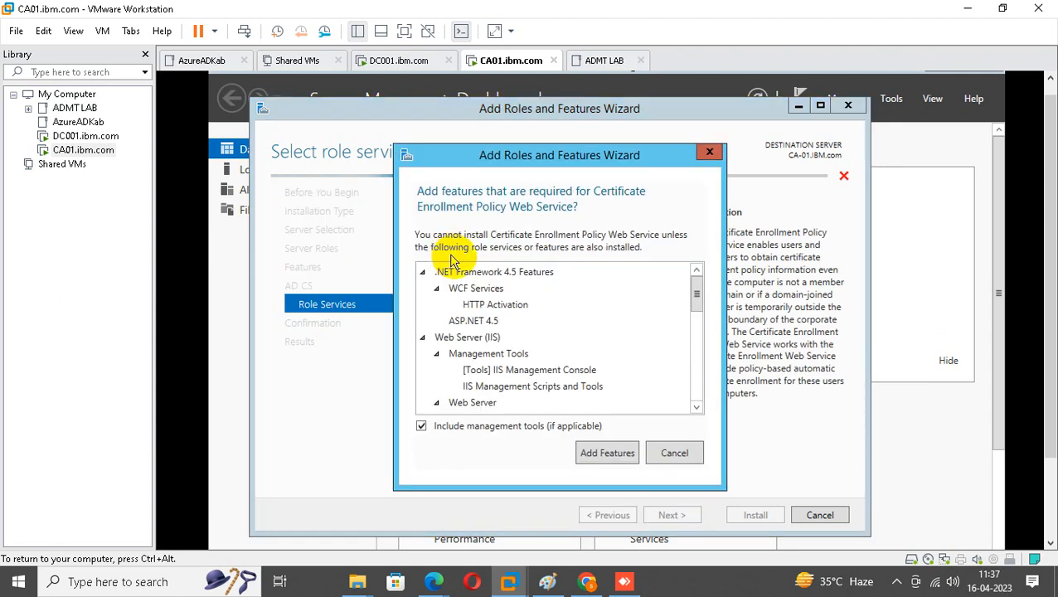
click(595, 458)
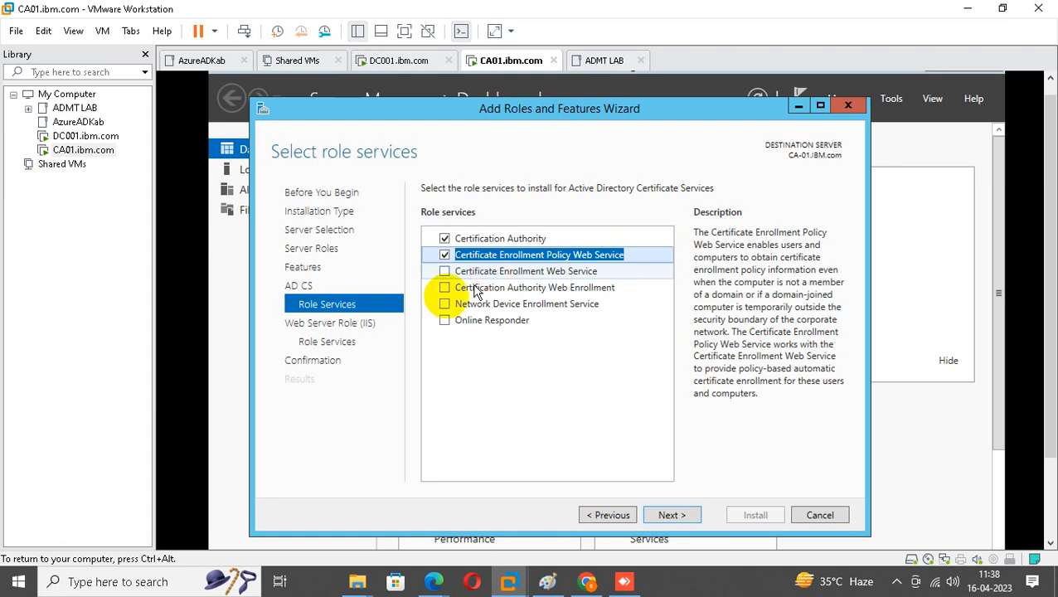
Tick Certificate Enrollment Web Service and Certification Authority Web Enrollment, adding the required web server features.
click(485, 272)
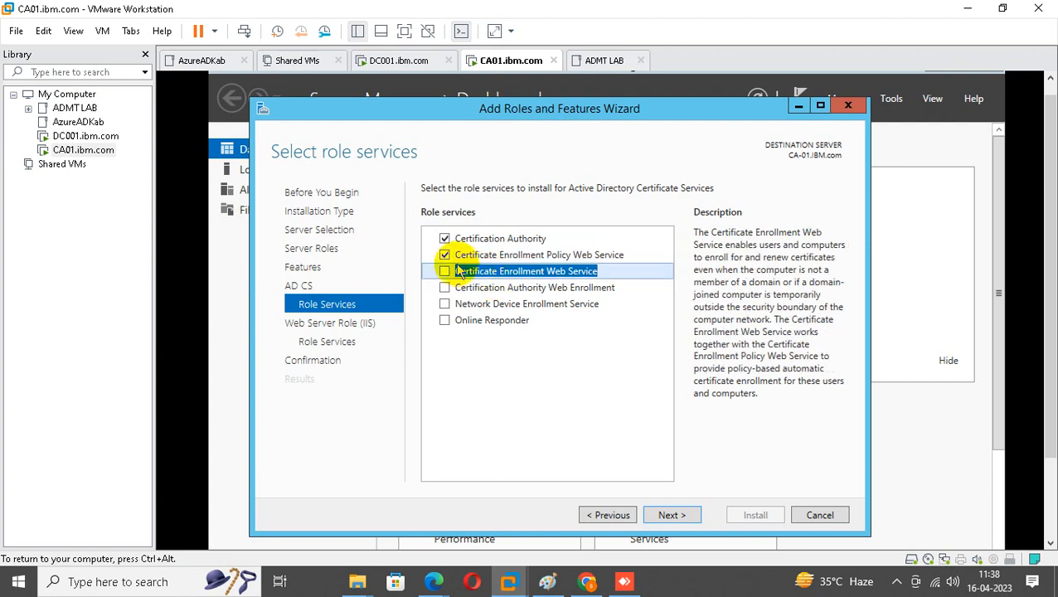
click(445, 271)
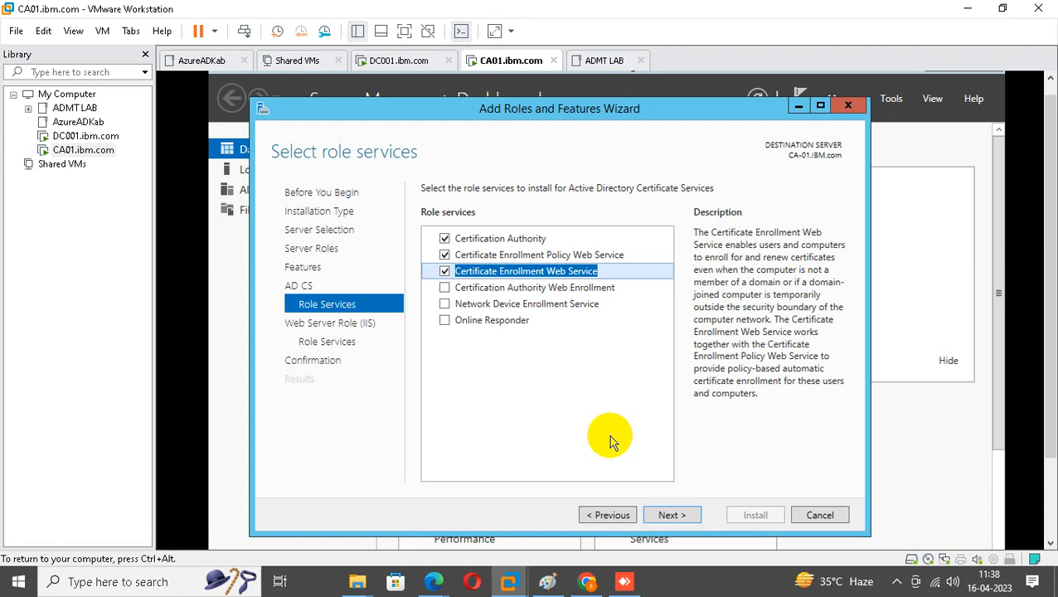
click(509, 291)
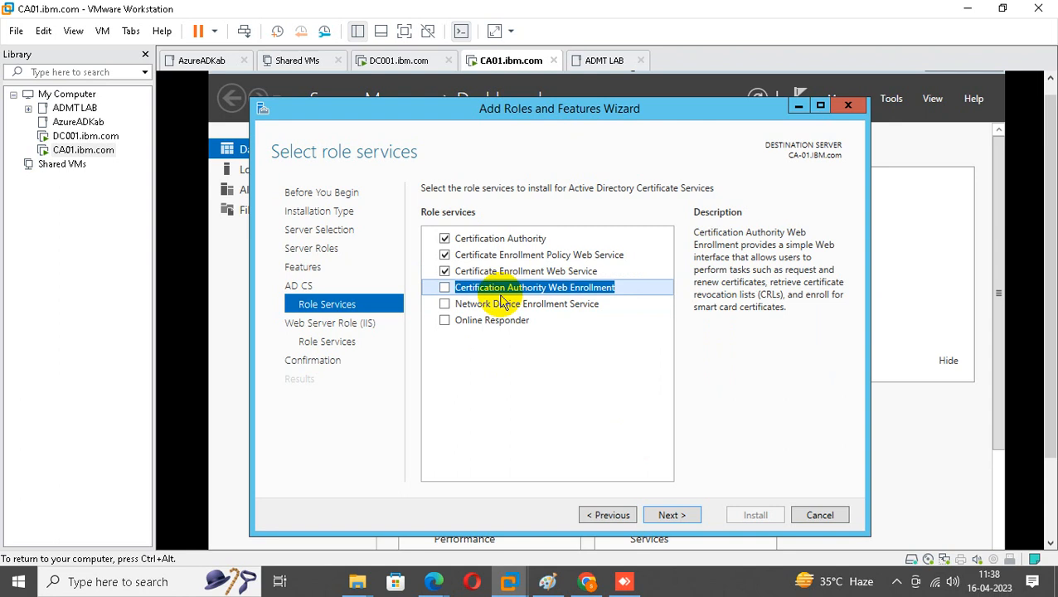
click(445, 287)
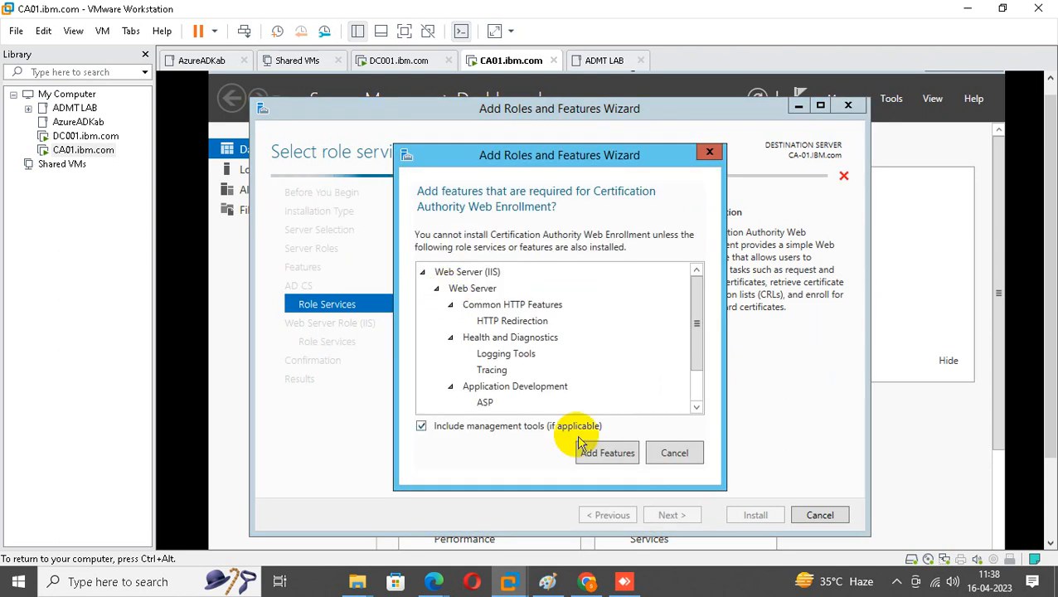
click(599, 454)
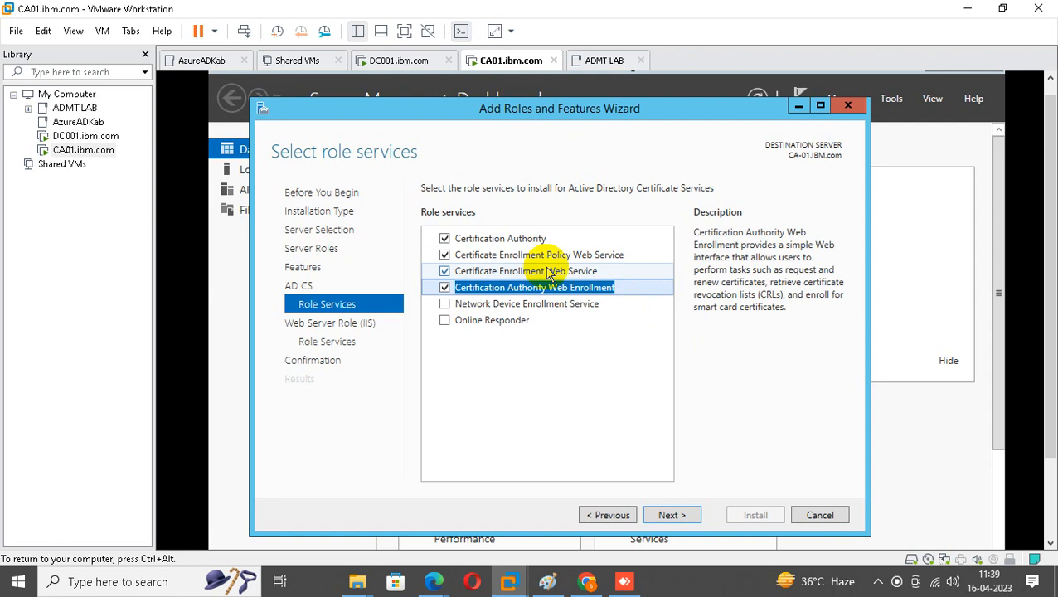
Include Online Responder with its required features and leave Network Device Enrollment Service unselected.
click(497, 305)
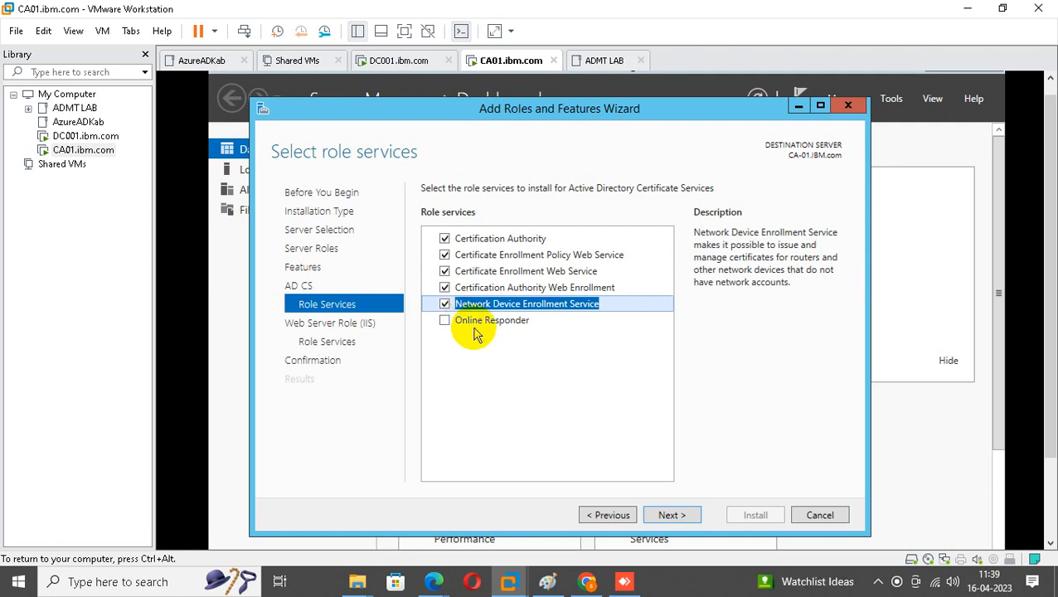
click(482, 324)
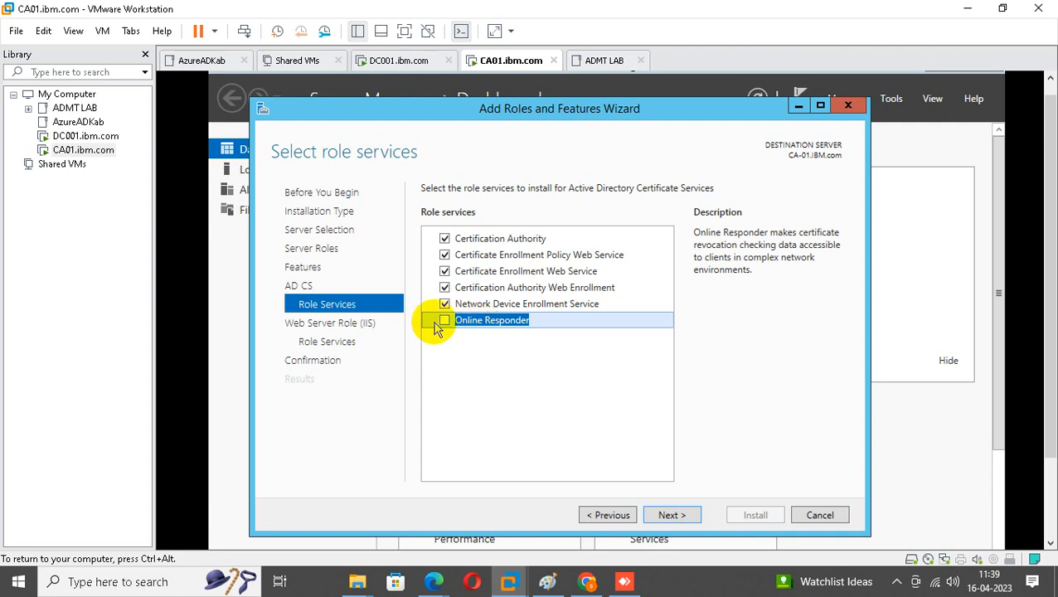
click(444, 322)
click(605, 446)
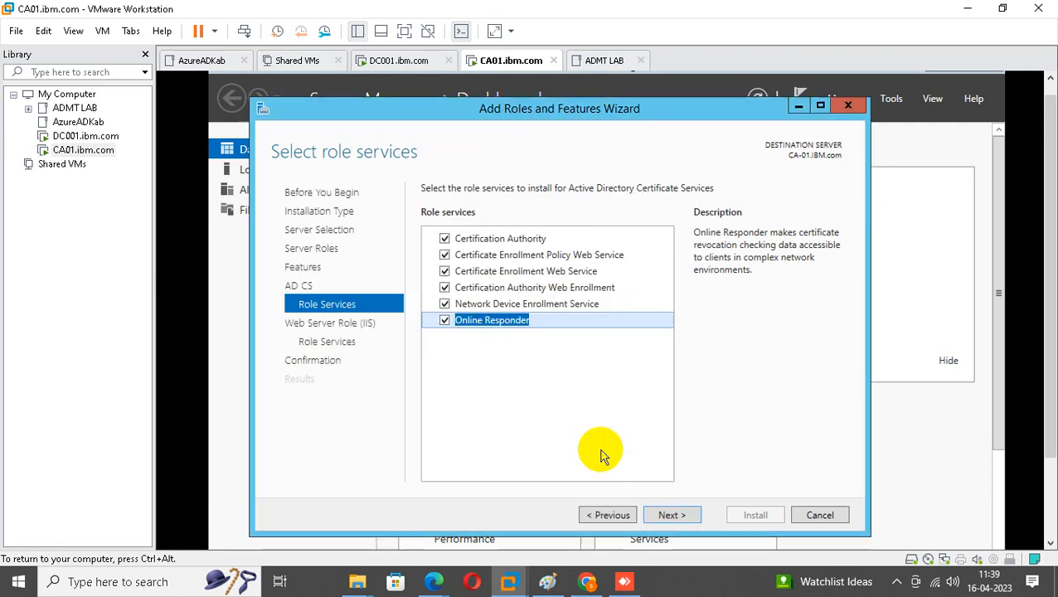
click(444, 305)
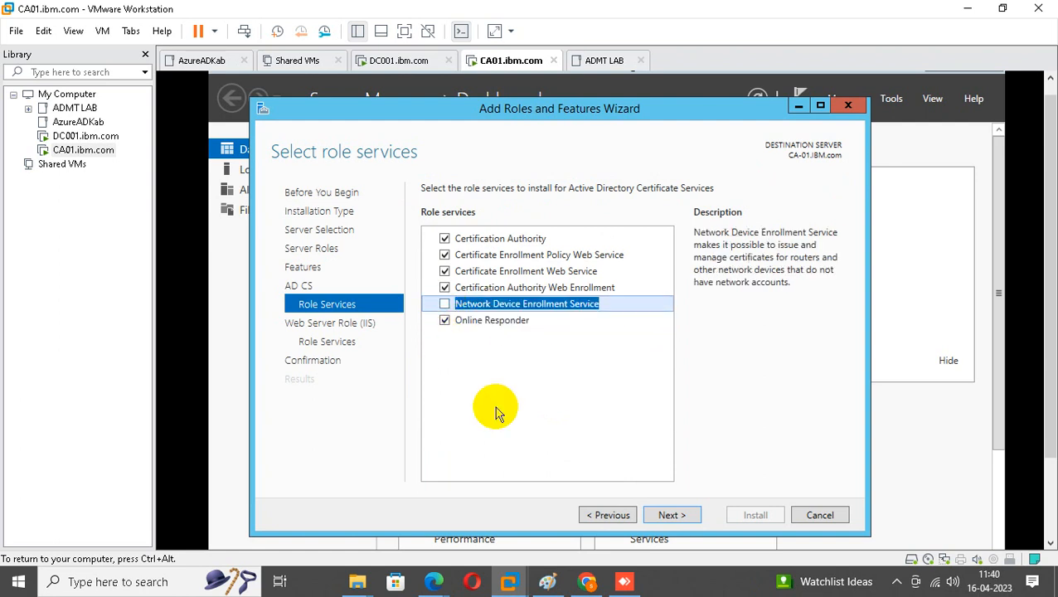
Accept the web server (IIS) defaults and start installing the selected AD CS role services.
click(685, 522)
click(685, 520)
click(685, 520)
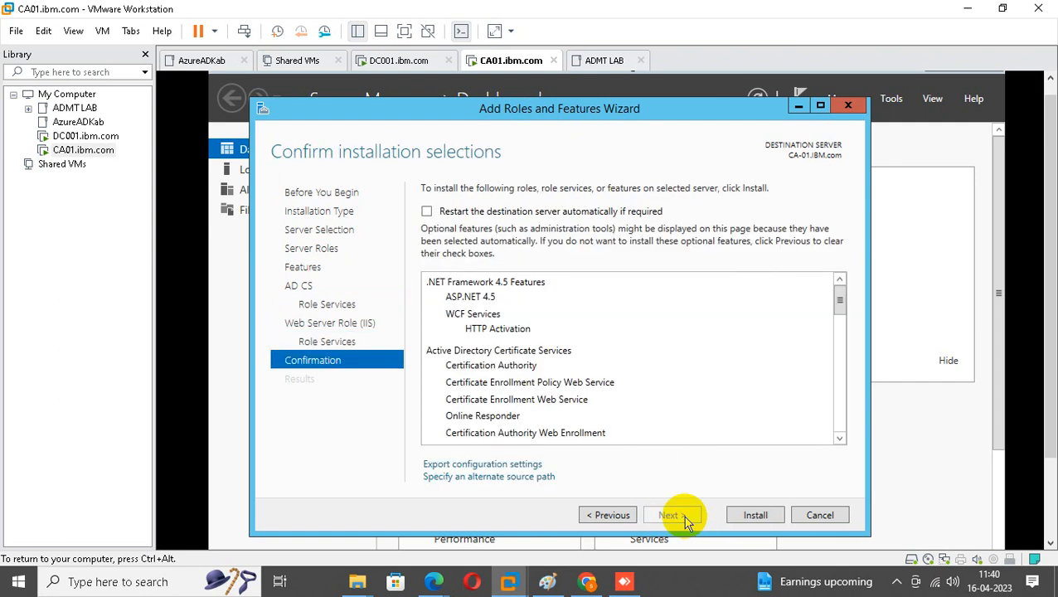
click(753, 516)
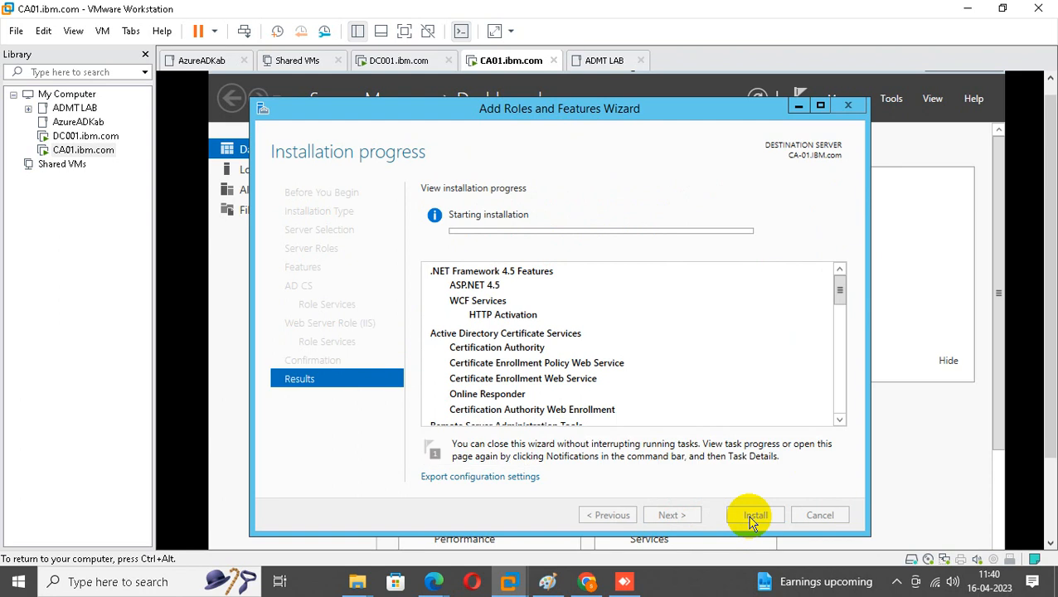
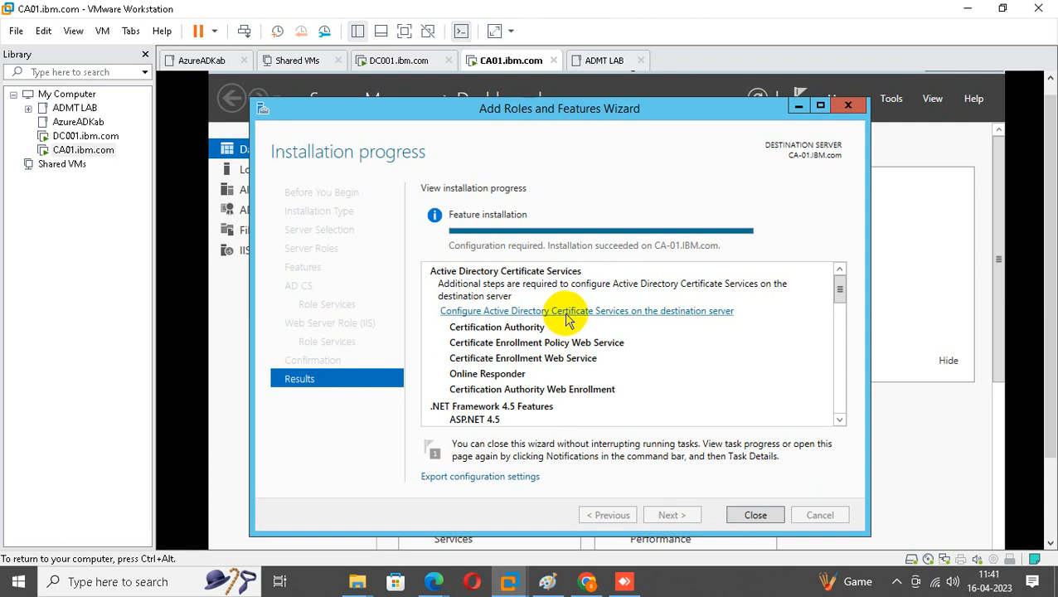
Launch AD CS configuration on CA-01 and maximize the wizard to show its Credentials page.
click(570, 312)
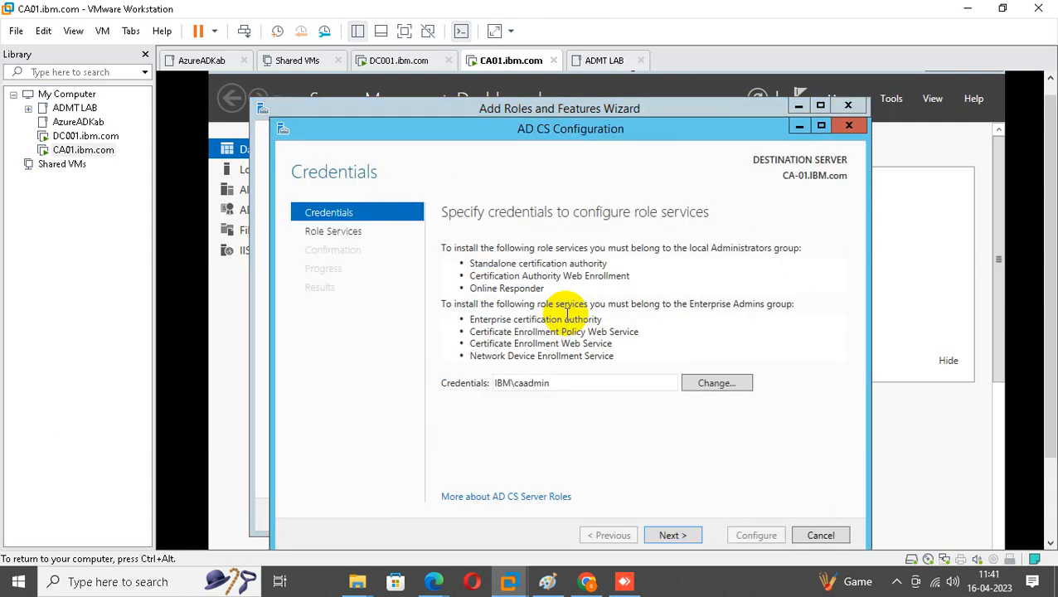
click(821, 125)
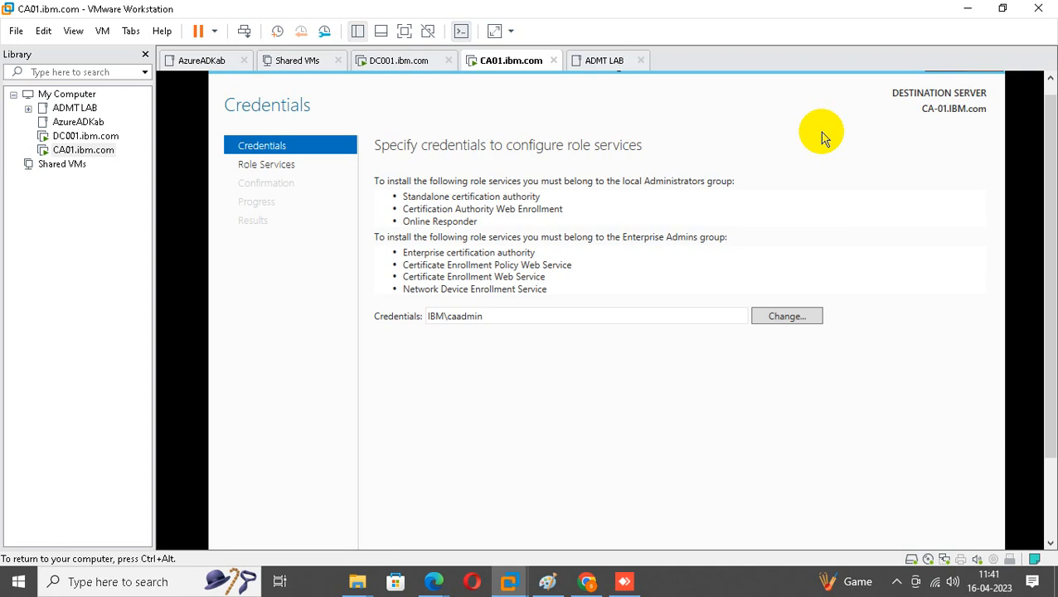
drag(1052, 170, 1053, 240)
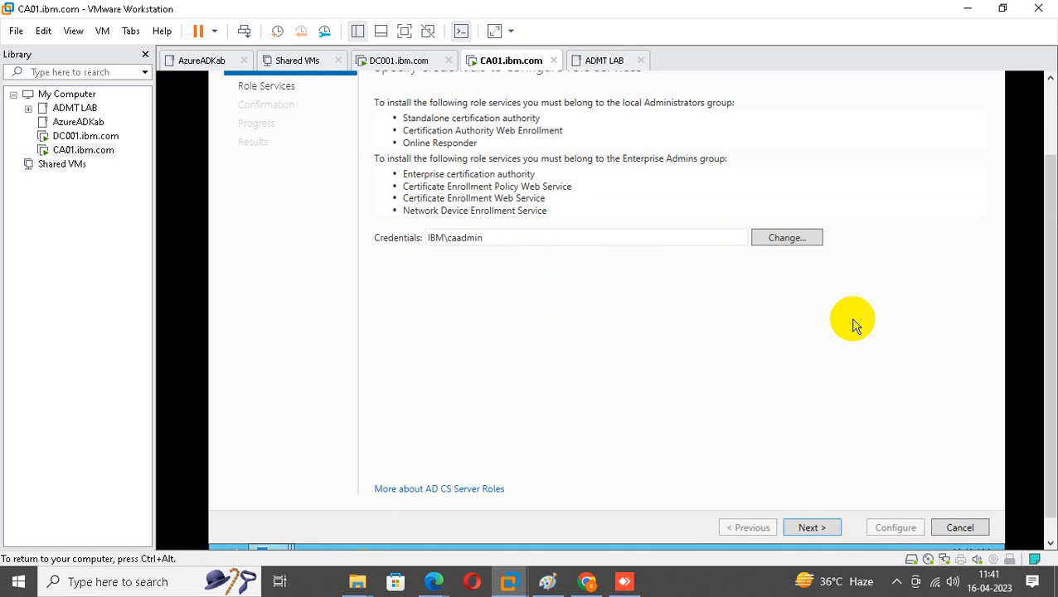
Select Certification Authority, CA Web Enrollment, Online Responder and Enrollment Policy Web Service, dismissing the CES conflict errors.
click(813, 527)
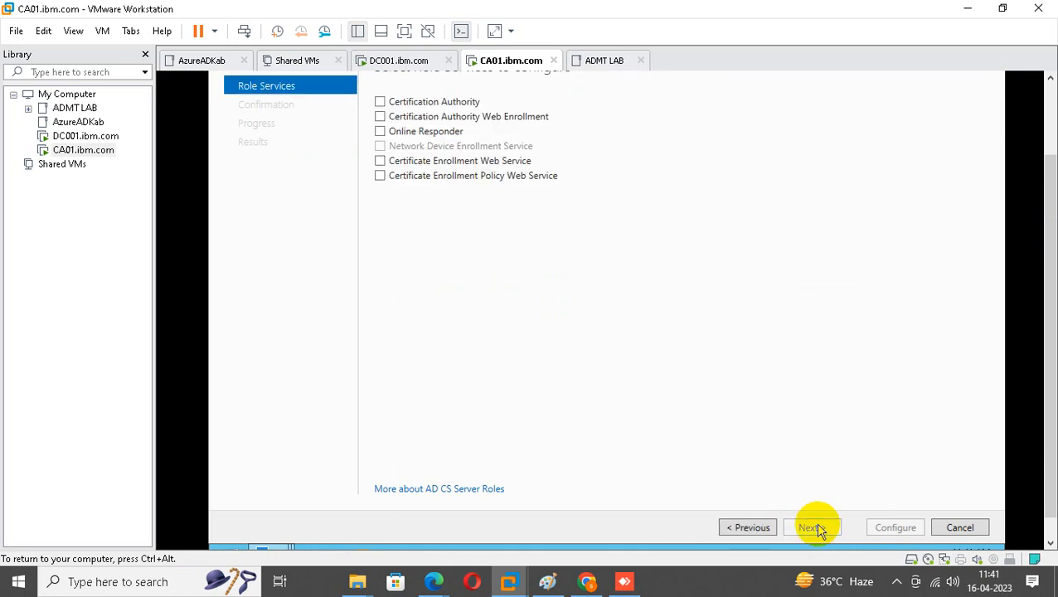
click(381, 105)
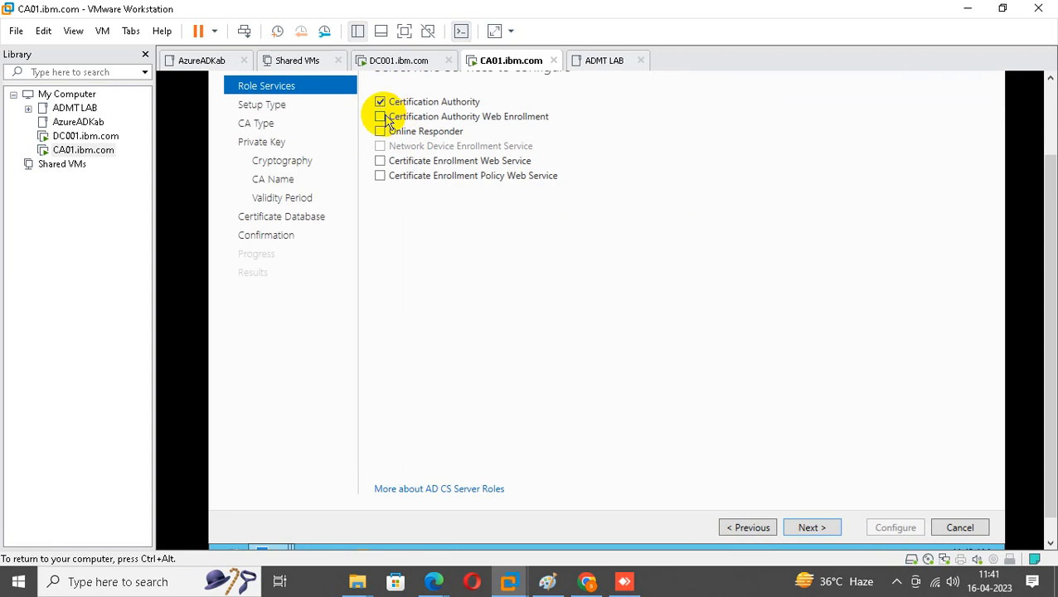
click(384, 117)
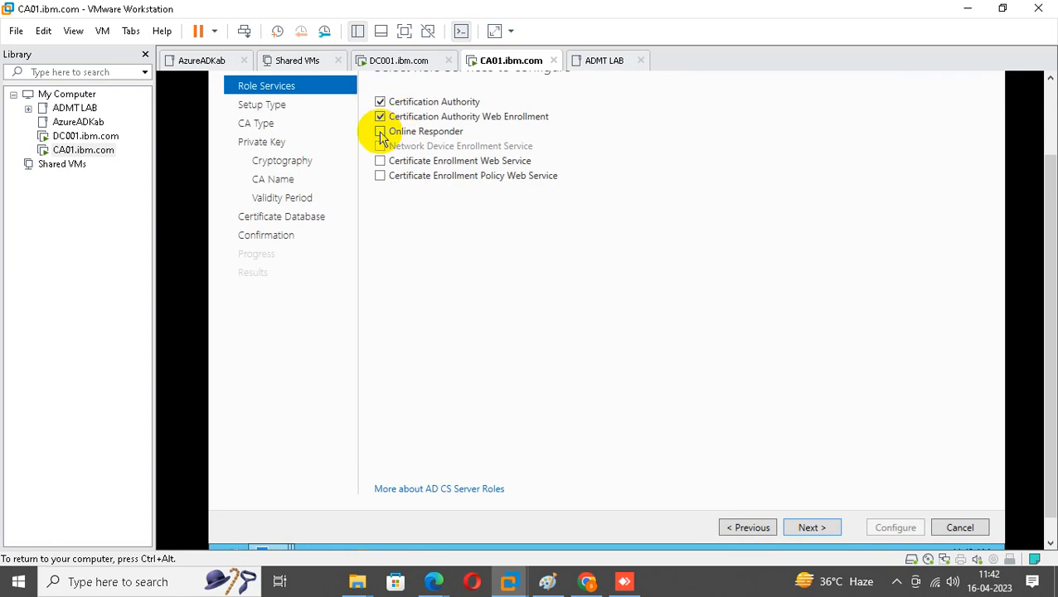
click(381, 161)
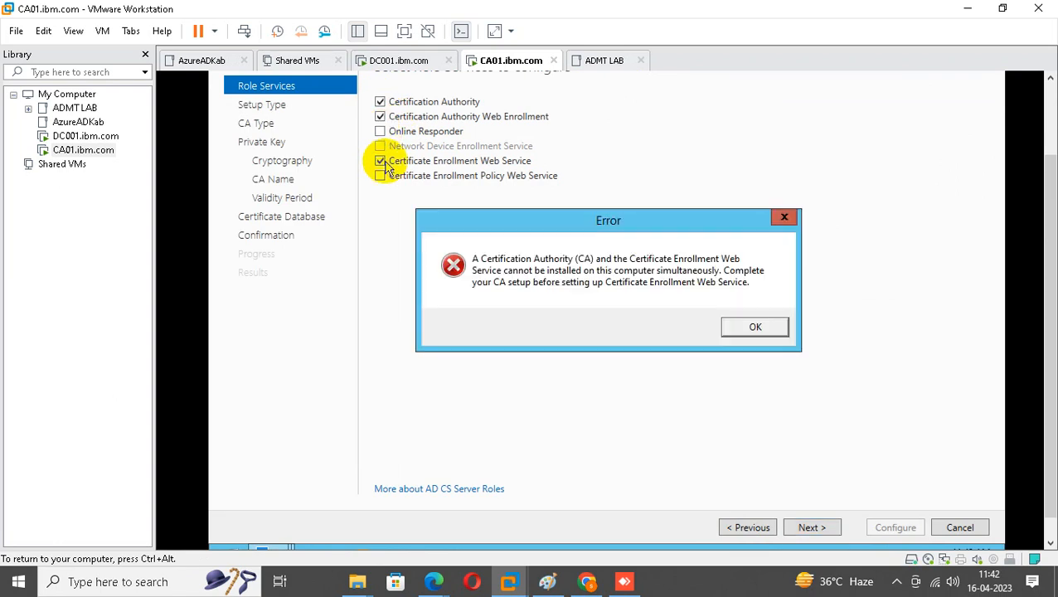
click(756, 327)
click(380, 176)
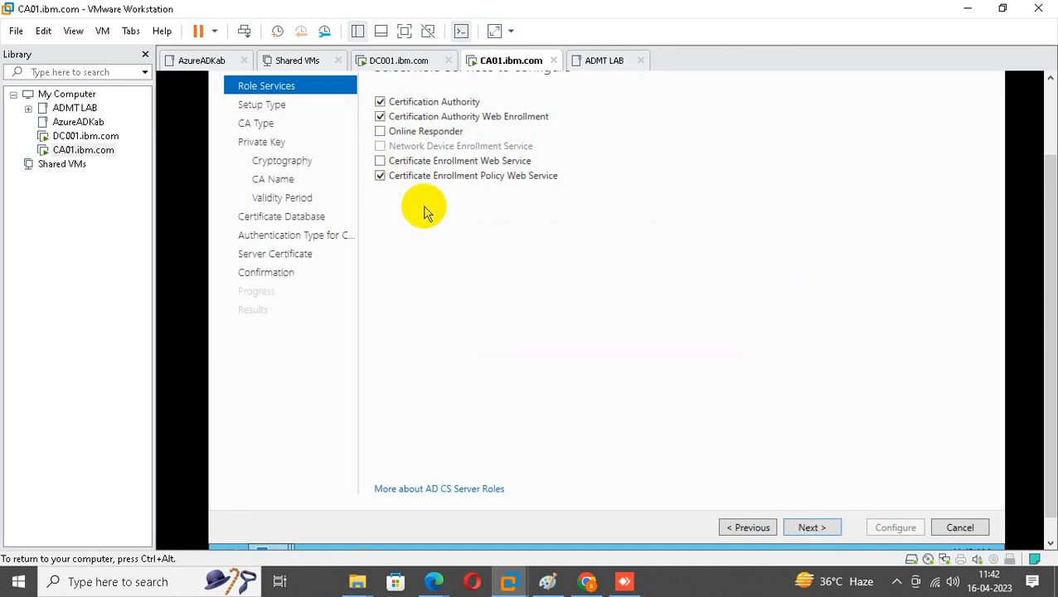
click(381, 132)
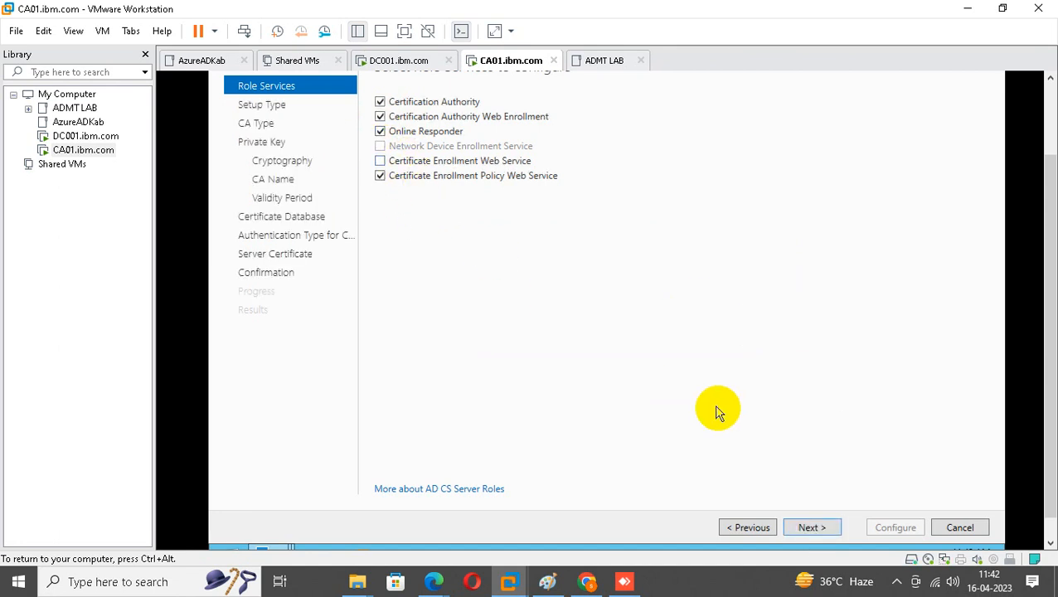
click(380, 161)
click(757, 328)
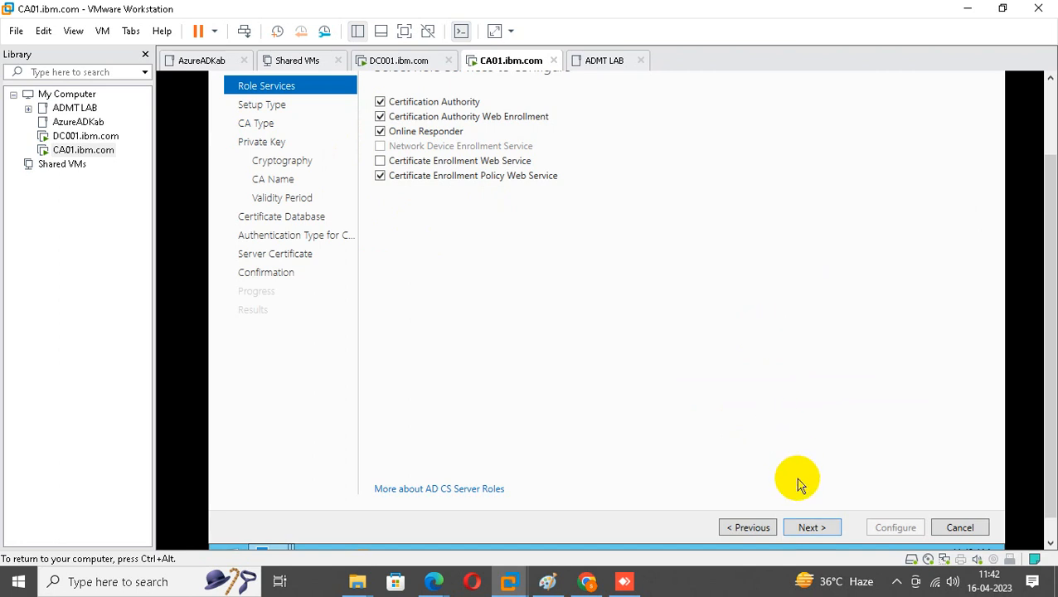
click(813, 528)
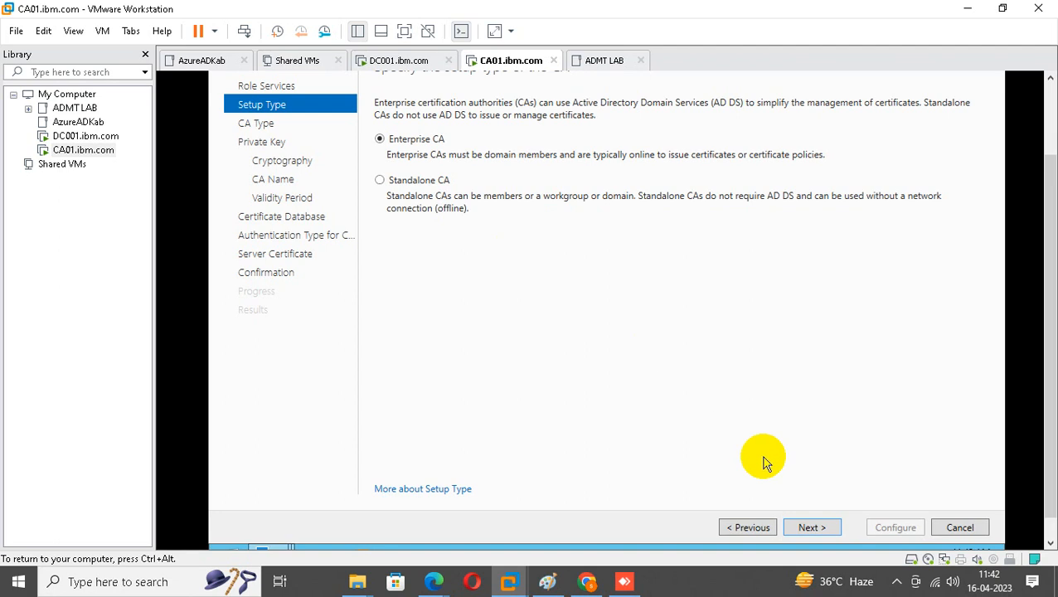
Keep Enterprise CA, Root CA and a new private key, then return to Cryptography.
click(812, 528)
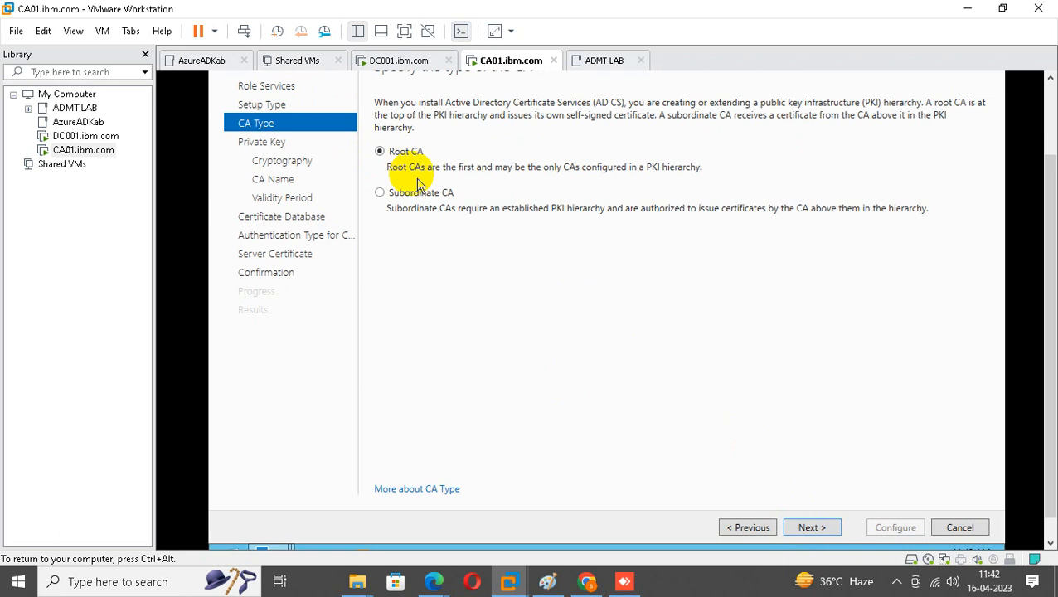
click(811, 529)
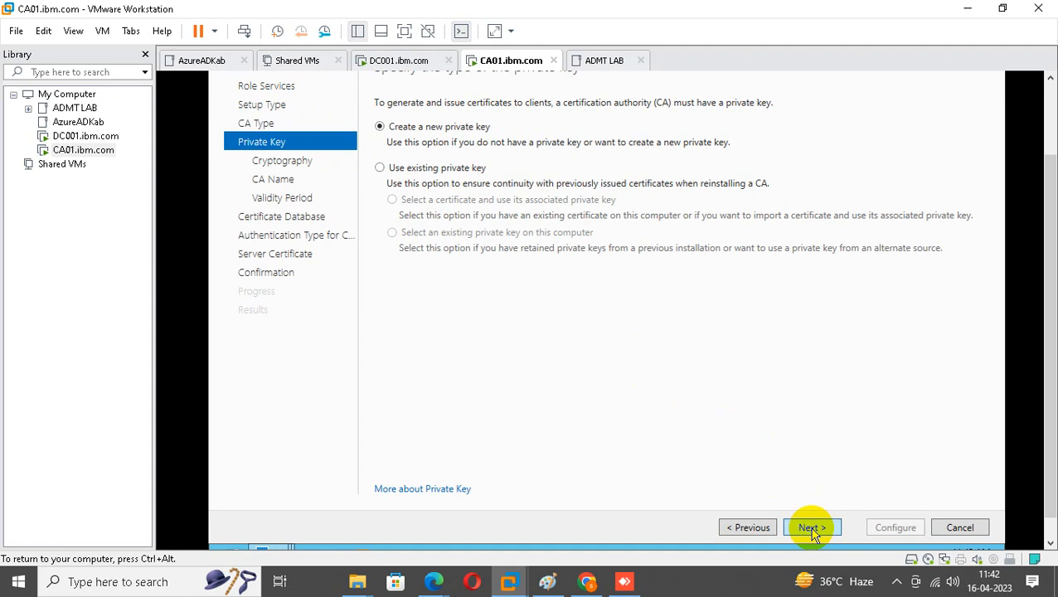
click(812, 529)
click(812, 529)
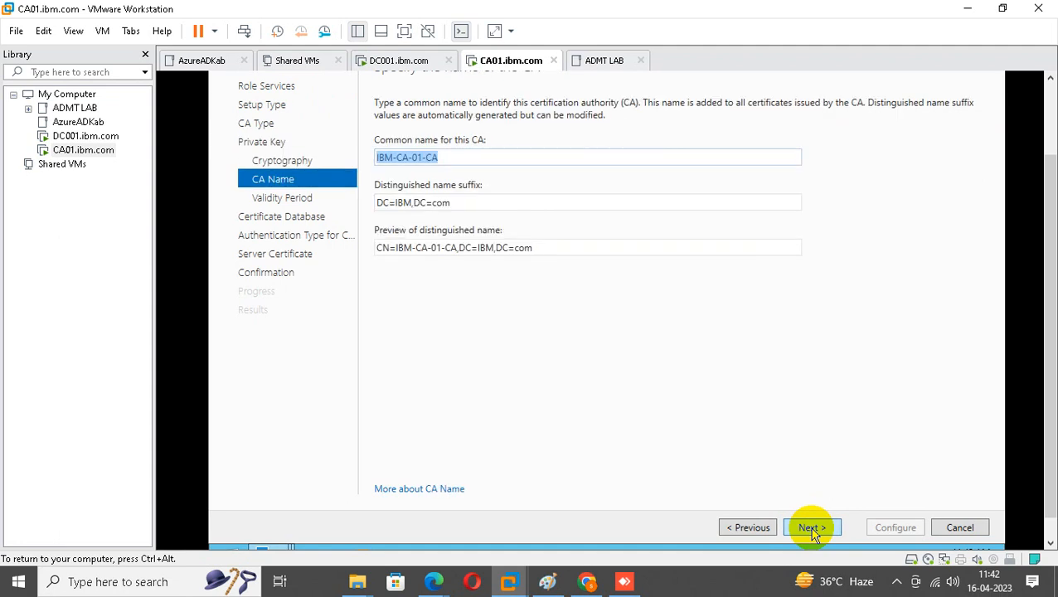
click(749, 527)
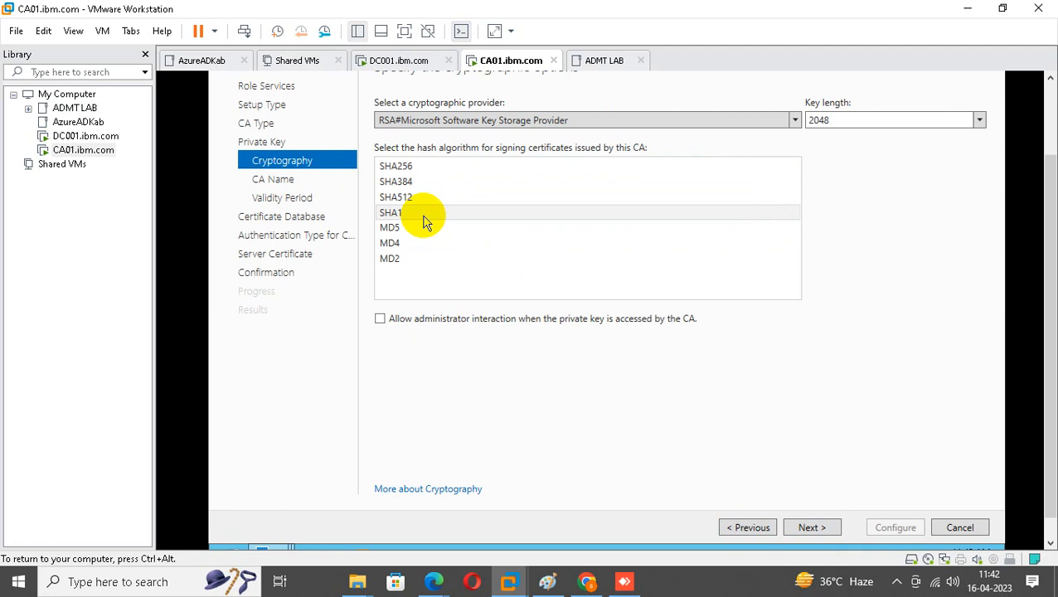
Set the cryptography to SHA256 with a 4096-bit key length.
click(419, 169)
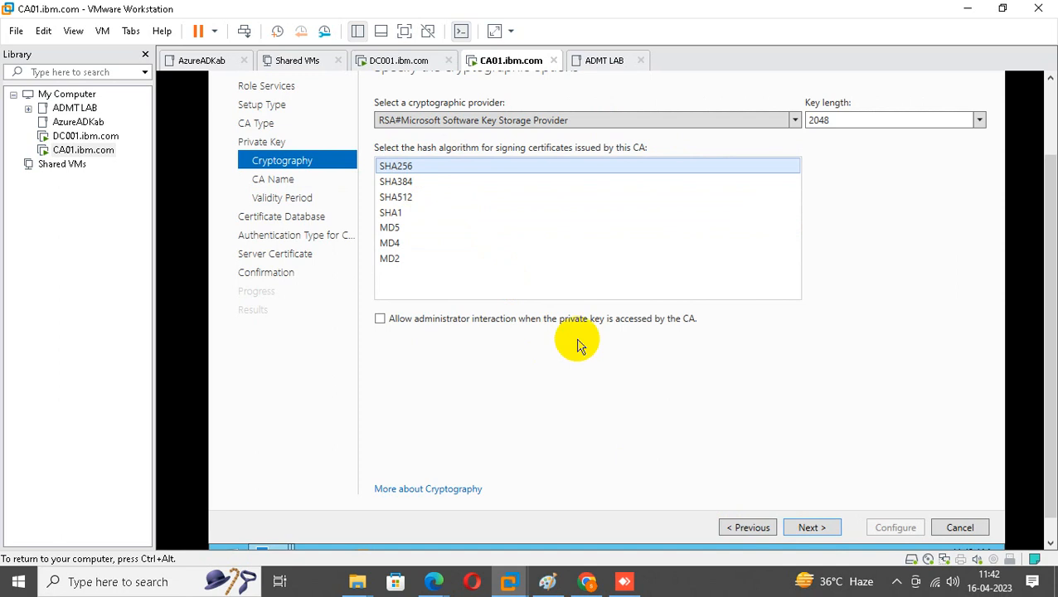
click(981, 121)
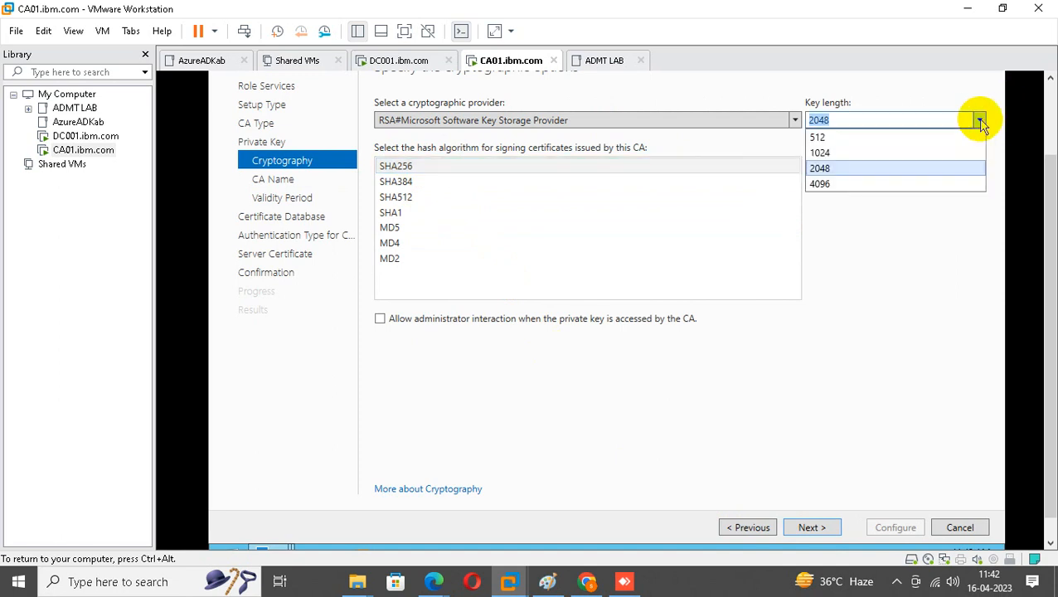
click(839, 185)
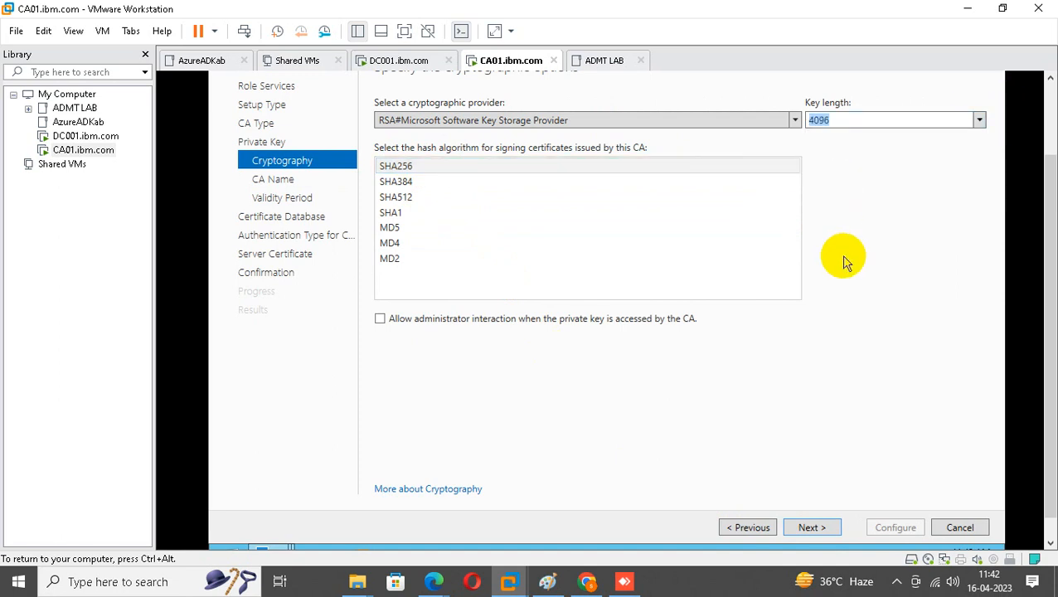
click(768, 244)
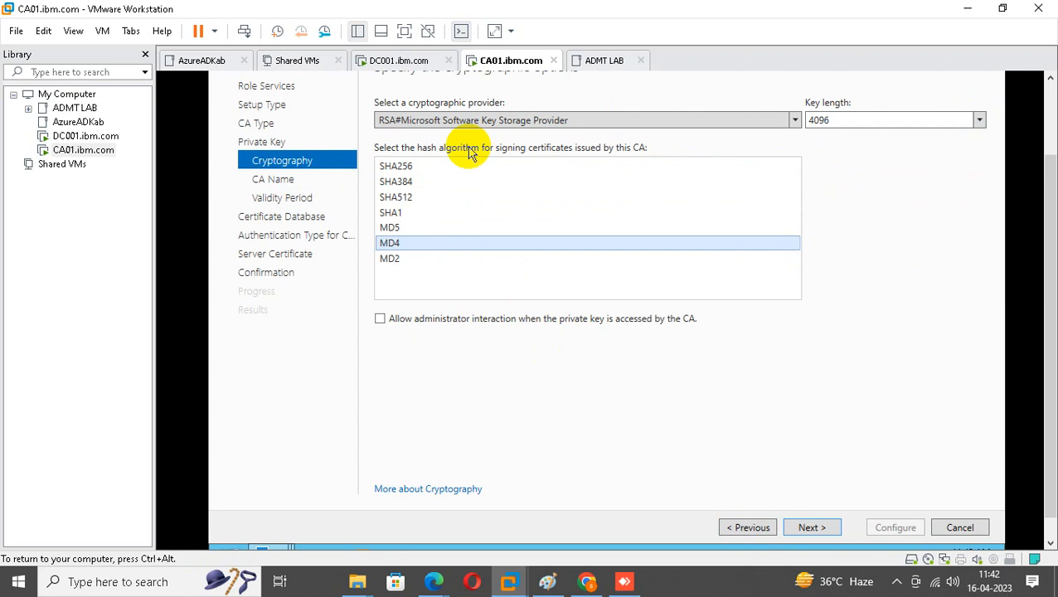
click(411, 166)
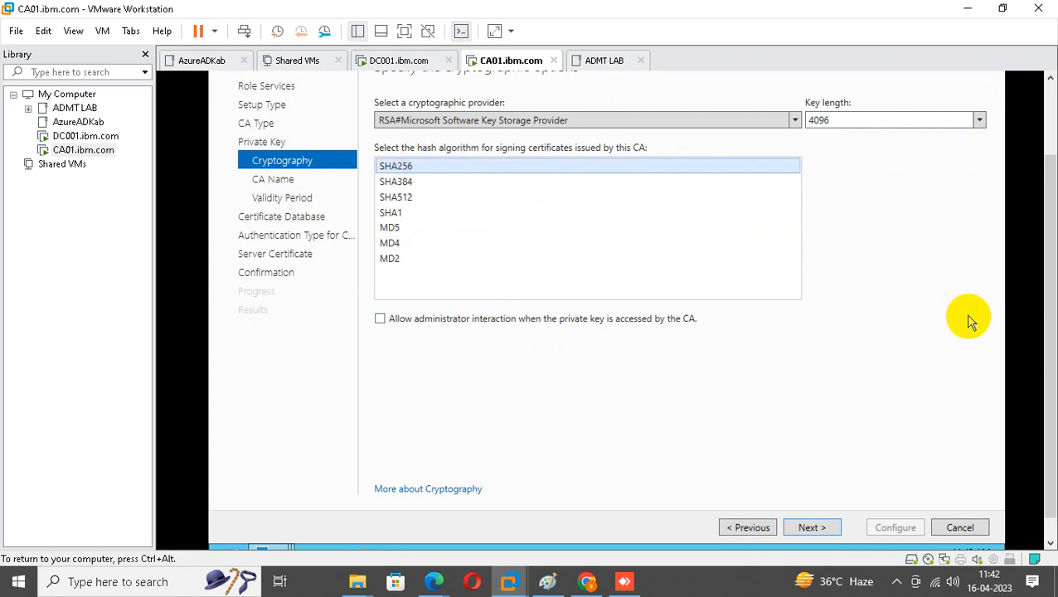
click(814, 525)
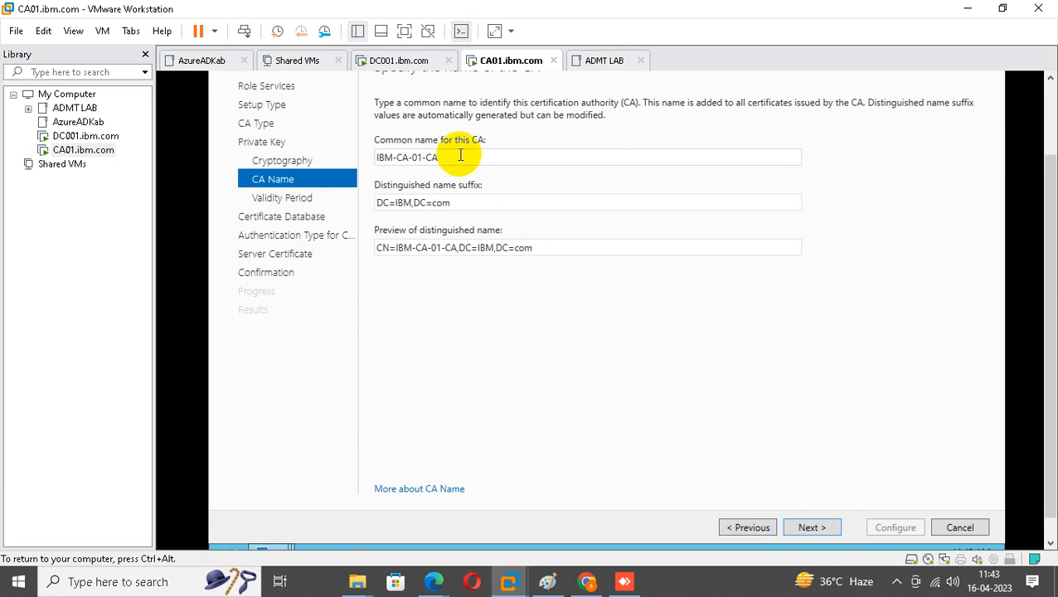
Shorten the CA common name from IBM-CA-01-CA to CA-01.
double_click(398, 157)
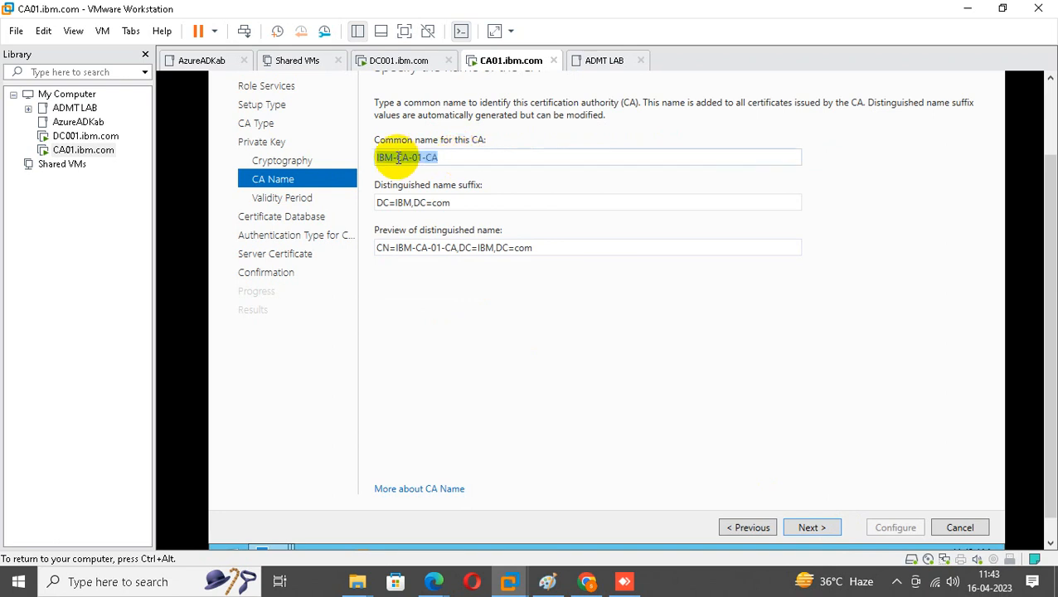
click(397, 158)
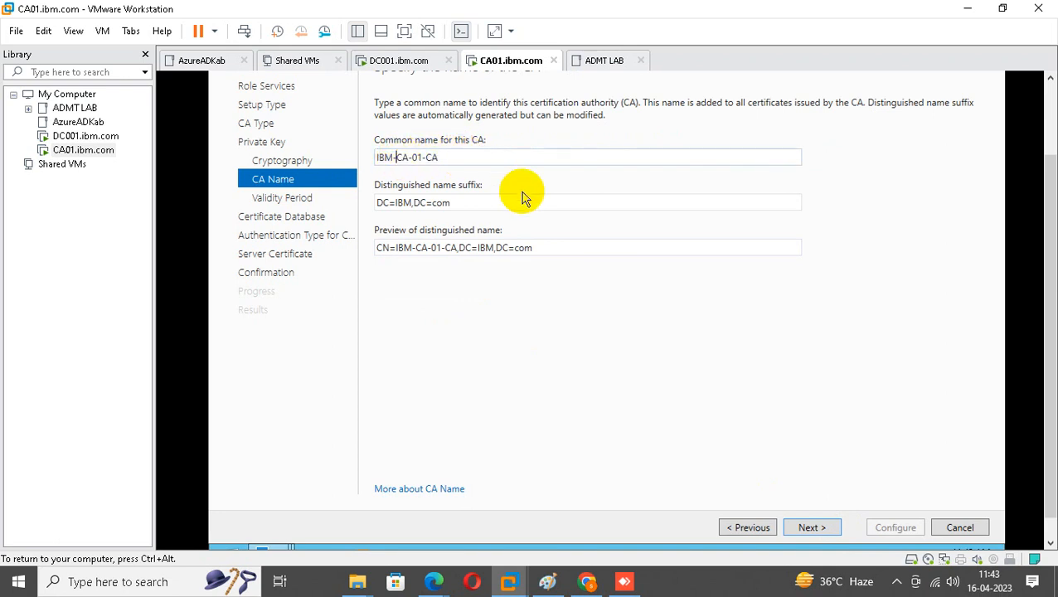
key(BackSpace)
key(BackSpace)
key(BackSpace)
key(BackSpace)
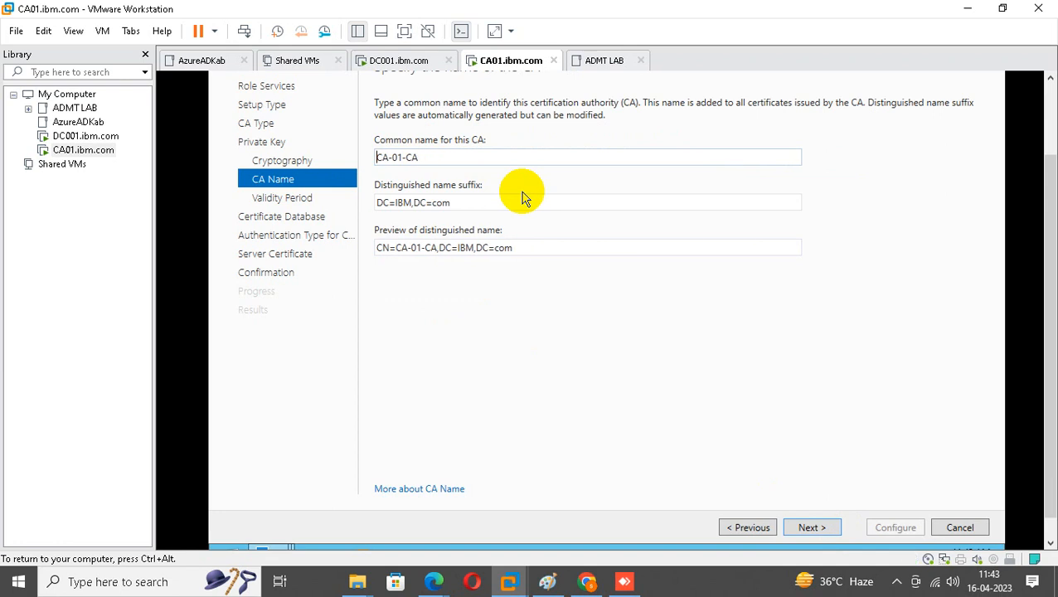
click(466, 163)
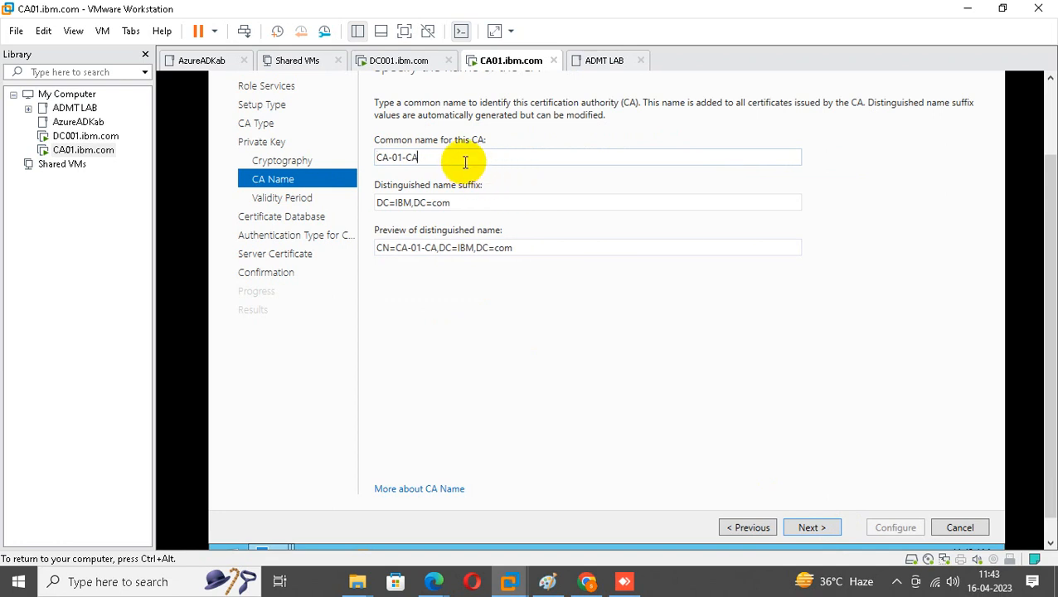
key(BackSpace)
key(BackSpace)
key(BackSpace)
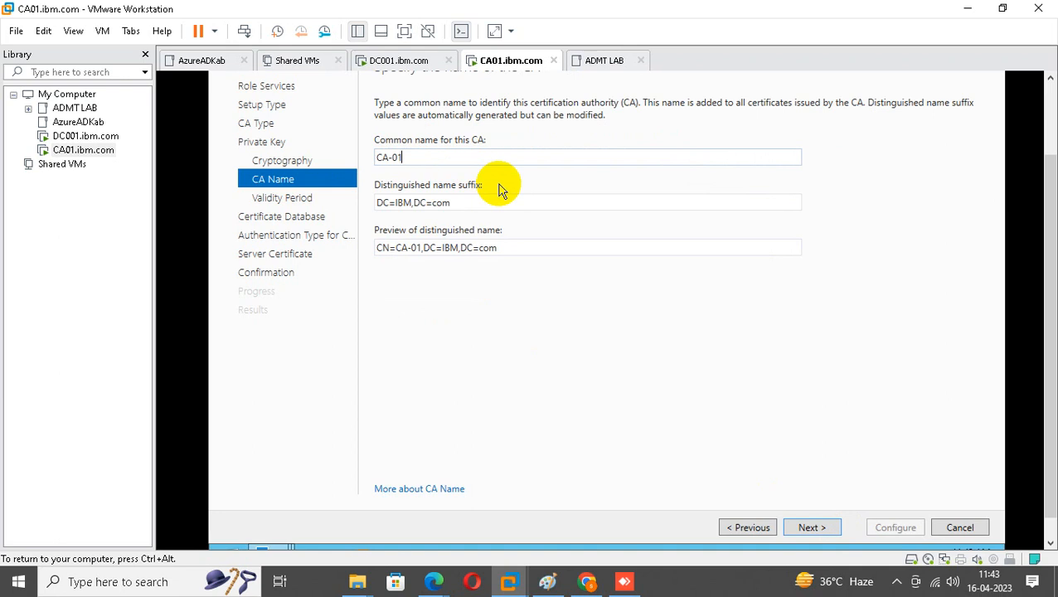
click(815, 527)
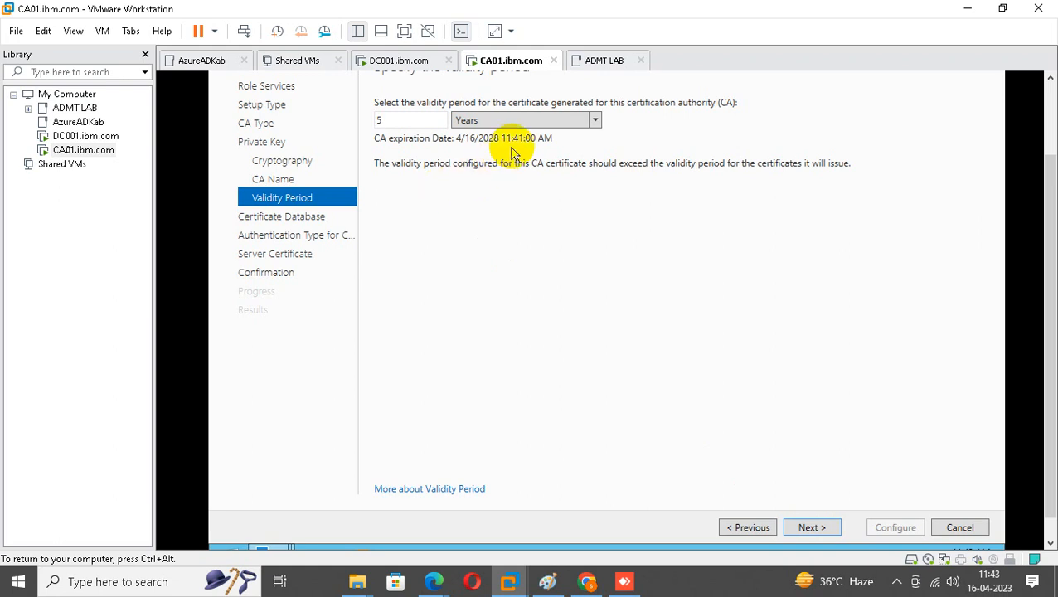
Keep the 5-year validity period and the default certificate database locations.
click(595, 121)
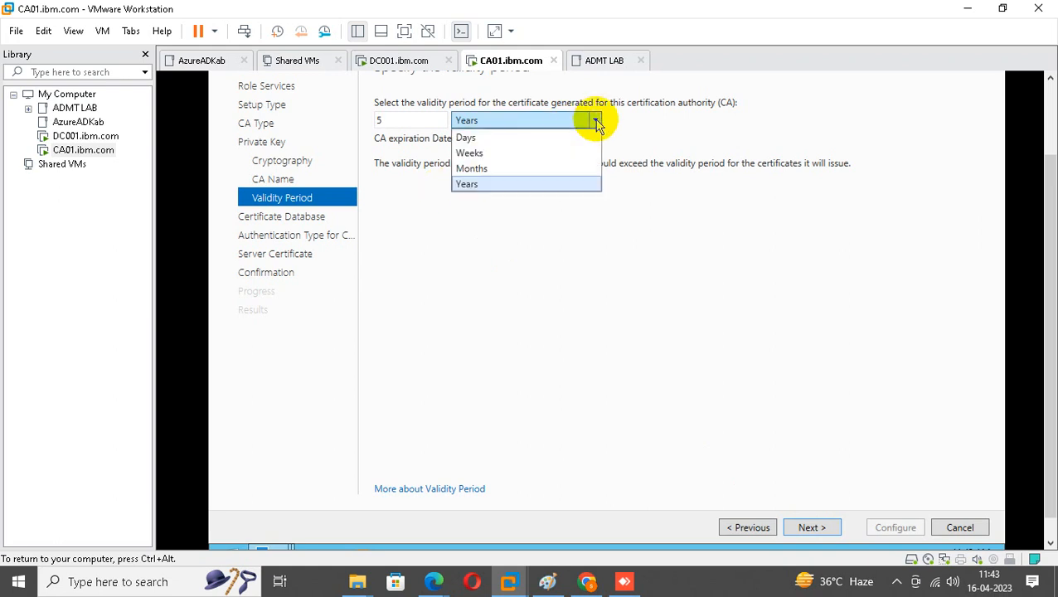
click(639, 130)
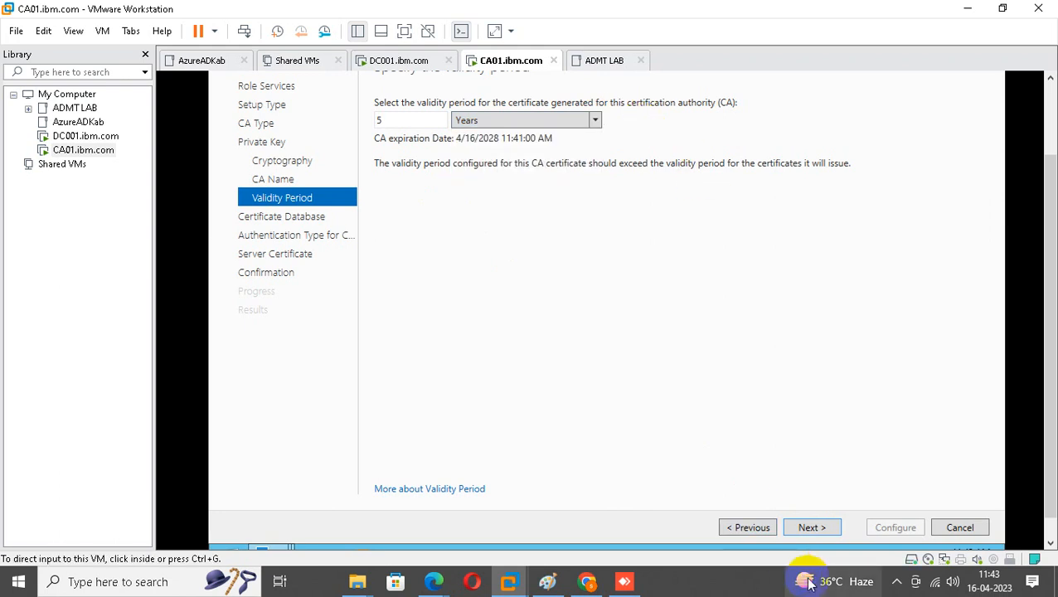
click(813, 529)
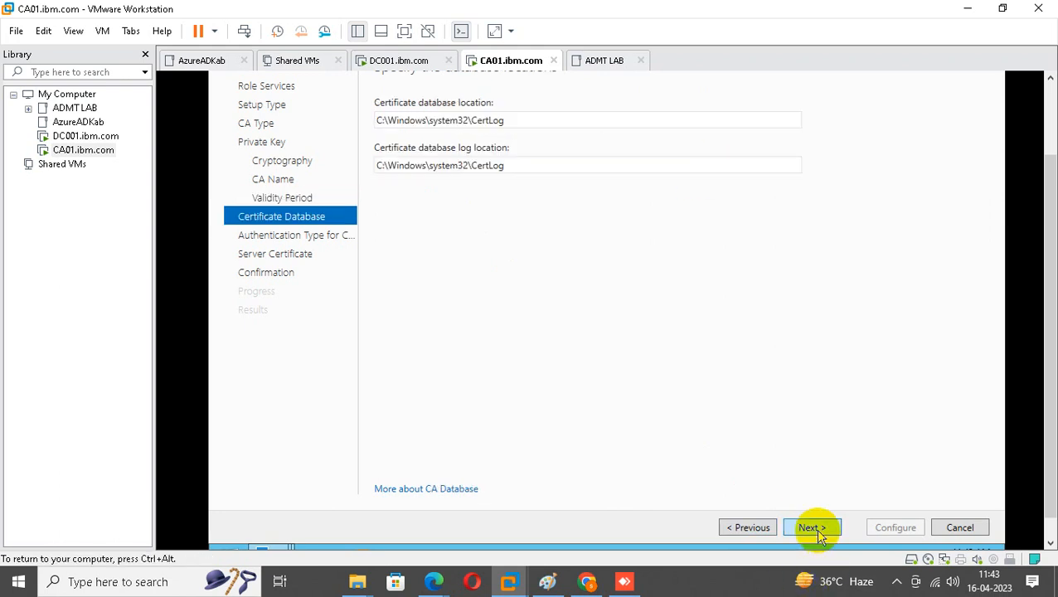
click(812, 528)
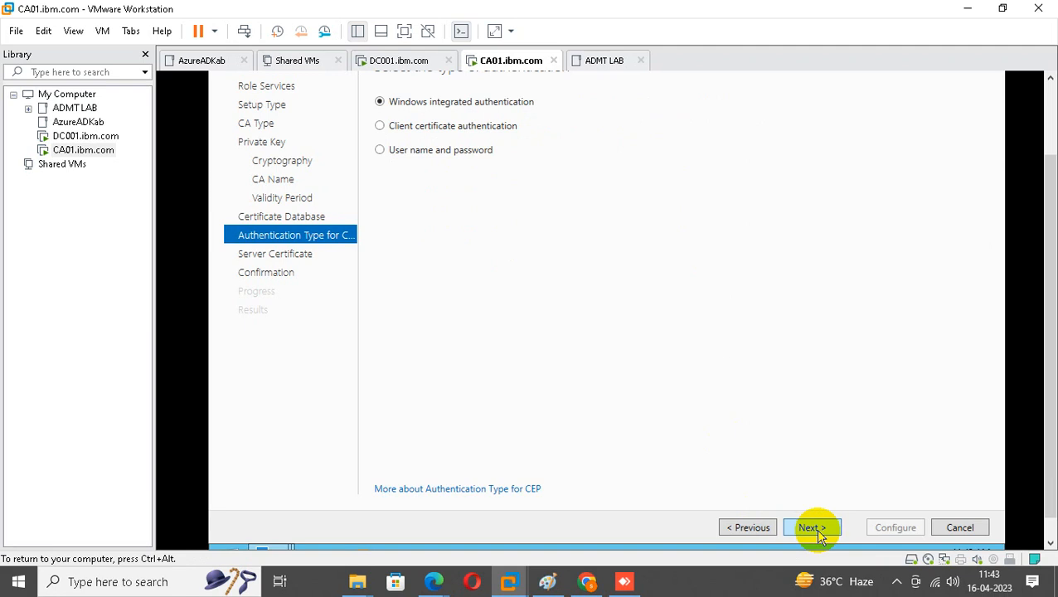
drag(1050, 247, 1052, 195)
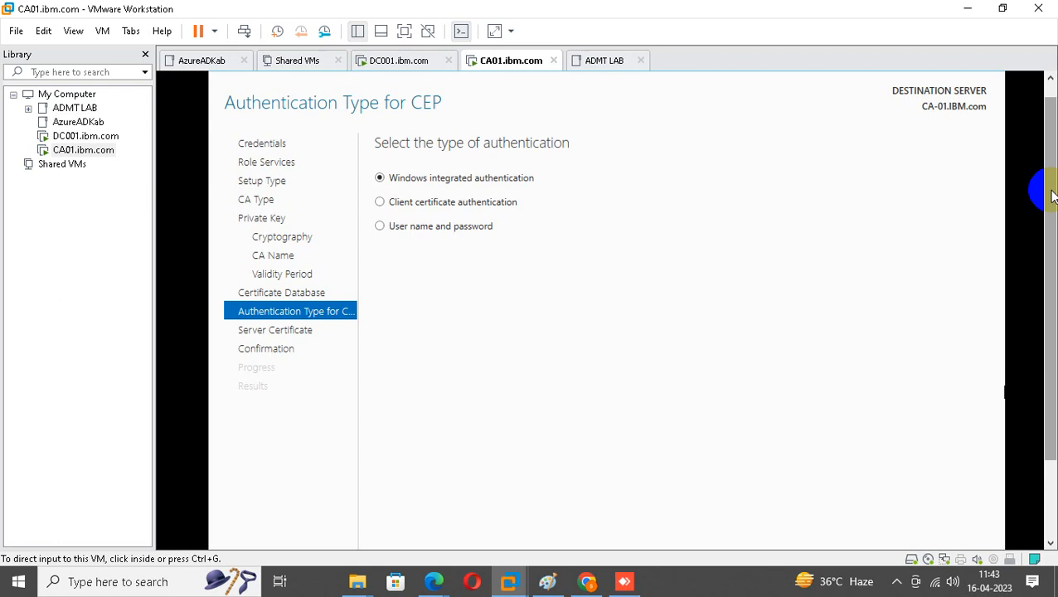
drag(1052, 196, 1039, 357)
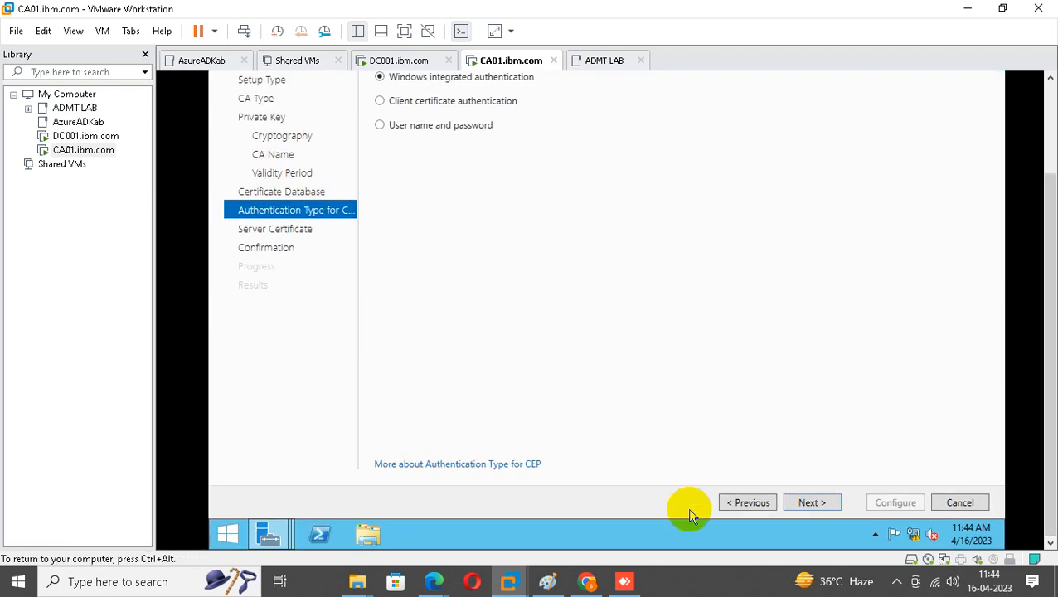
Revisit Validity Period, then advance again to the Server Certificate step.
click(735, 507)
click(735, 508)
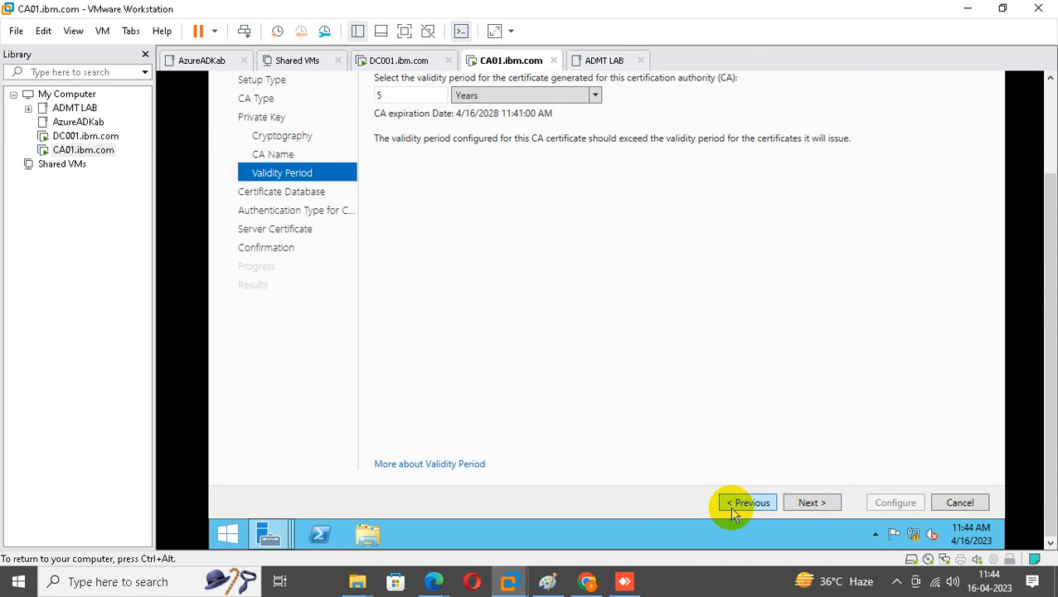
drag(1047, 225, 995, 270)
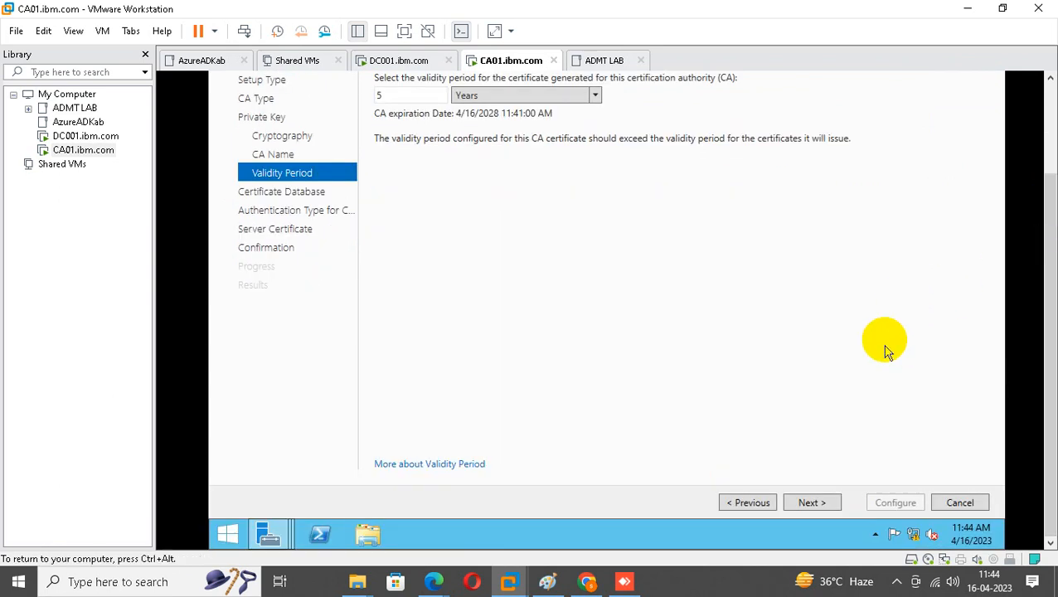
click(832, 505)
click(832, 505)
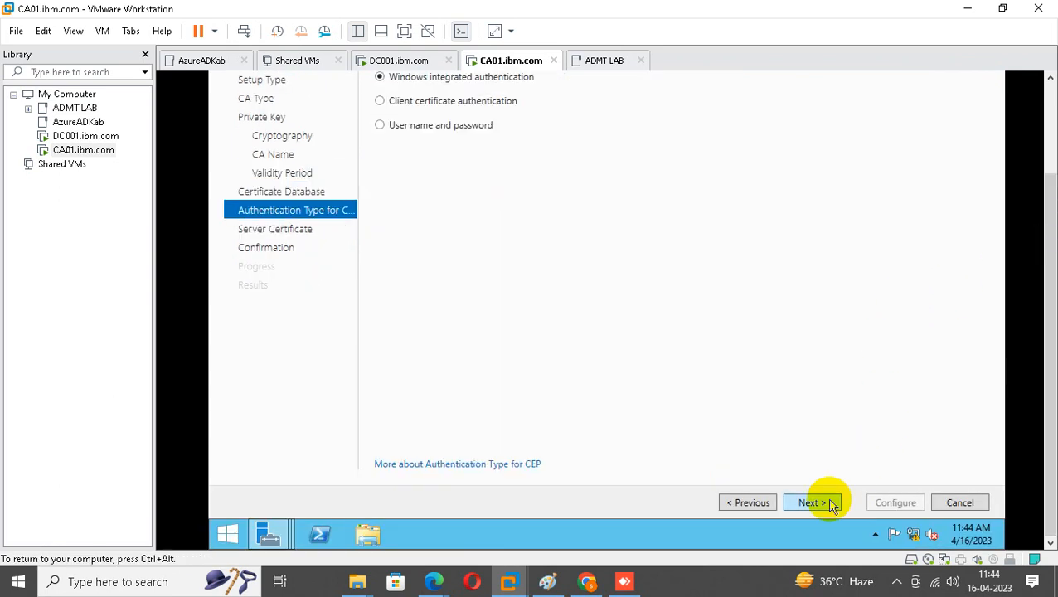
click(832, 506)
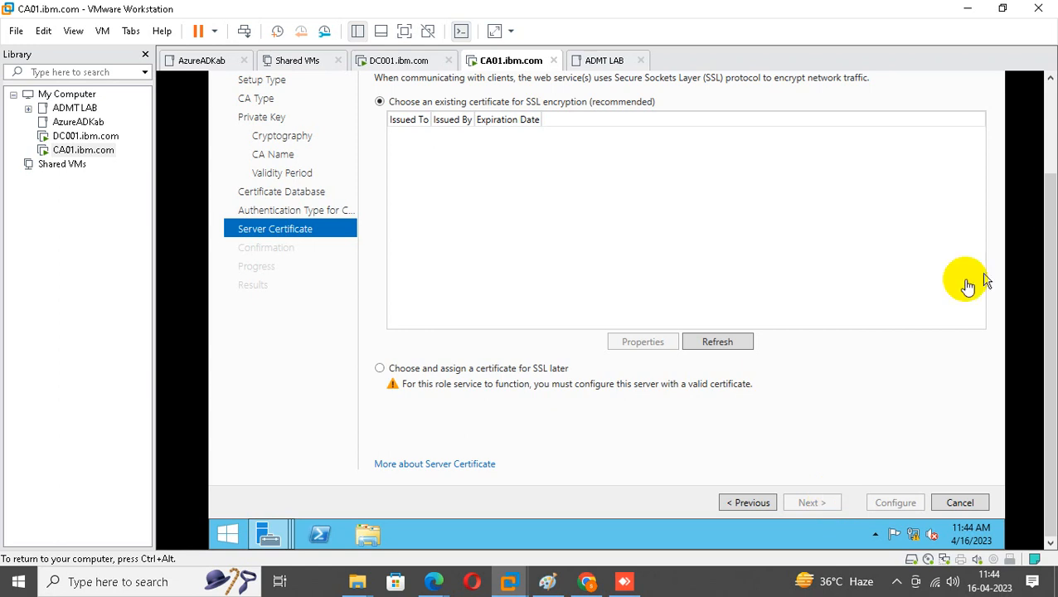
Choose to assign the SSL certificate later and run the role service configuration.
mouse_move(1052, 242)
mouse_down()
mouse_move(1050, 189)
mouse_move(1047, 257)
mouse_up()
click(751, 503)
click(812, 502)
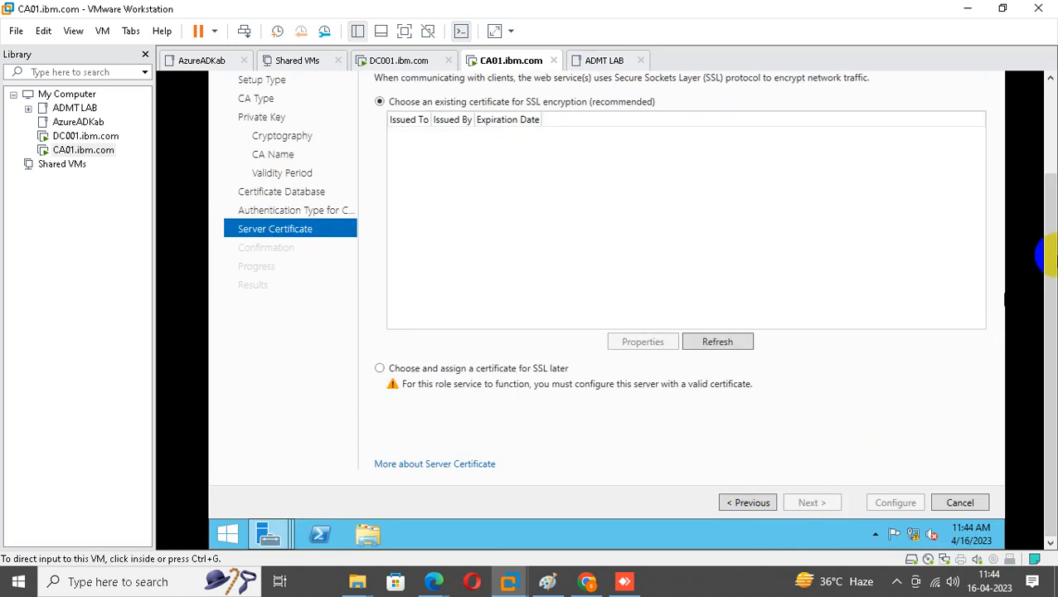
click(470, 373)
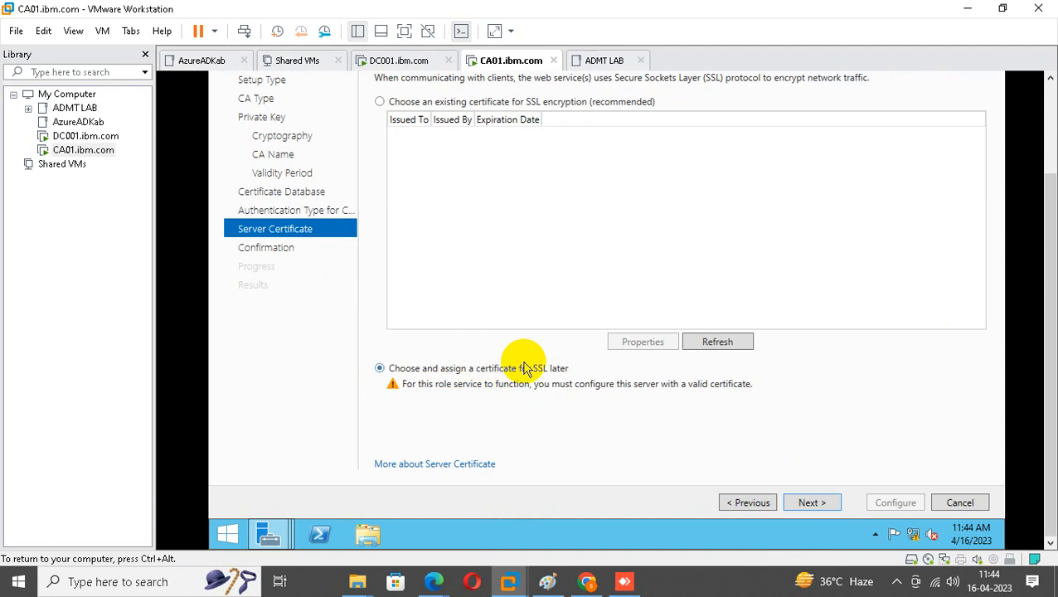
click(816, 501)
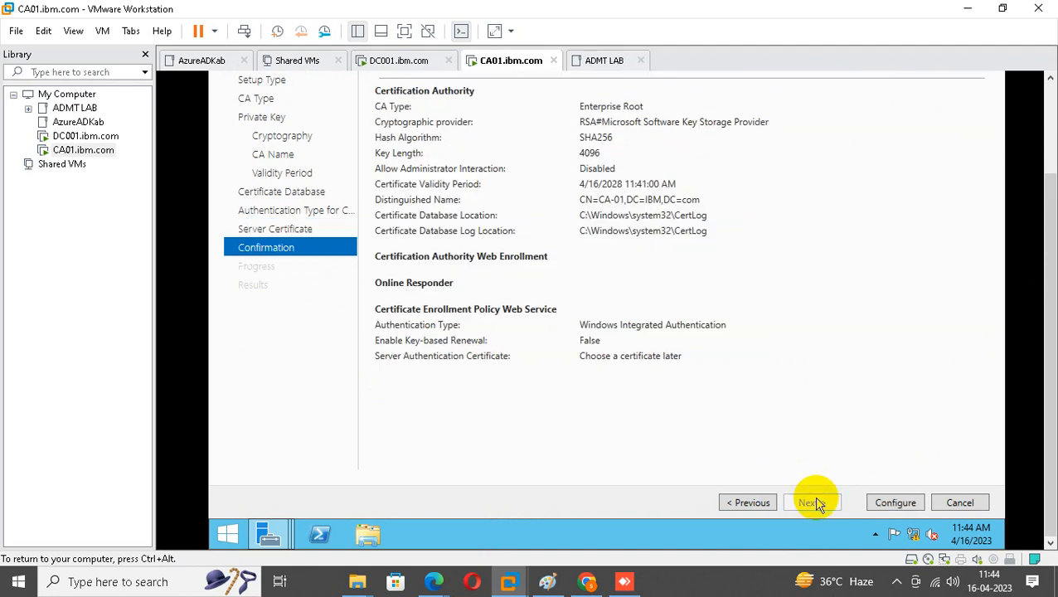
click(894, 504)
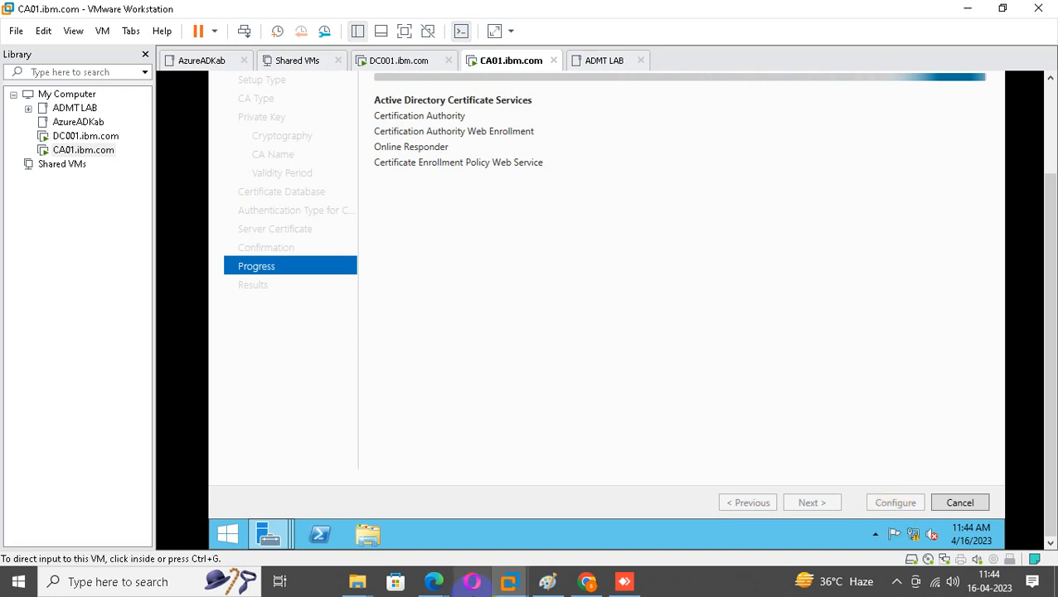
Check the Google Meet call, then minimize it to return to the CA01 console.
mouse_move(434, 581)
click(348, 506)
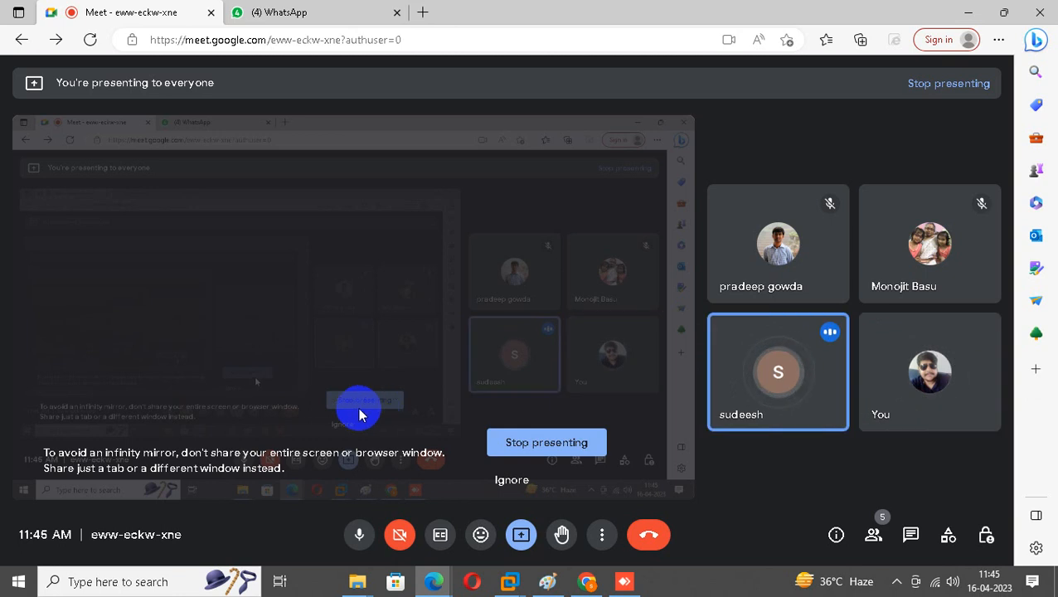
click(969, 12)
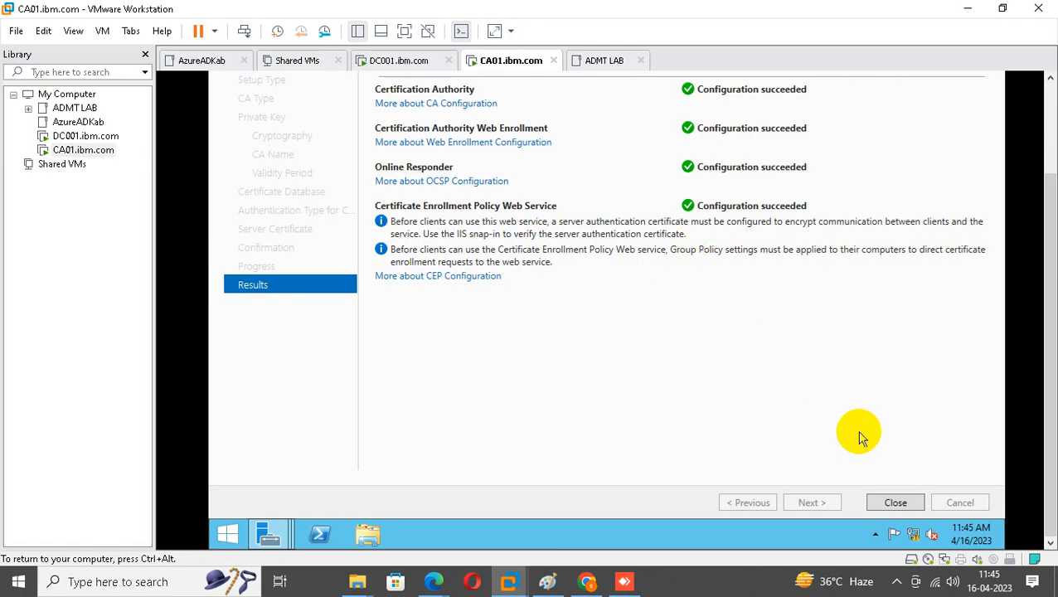
Reopen the wizard for more role services and add Certificate Enrollment Web Service.
click(896, 503)
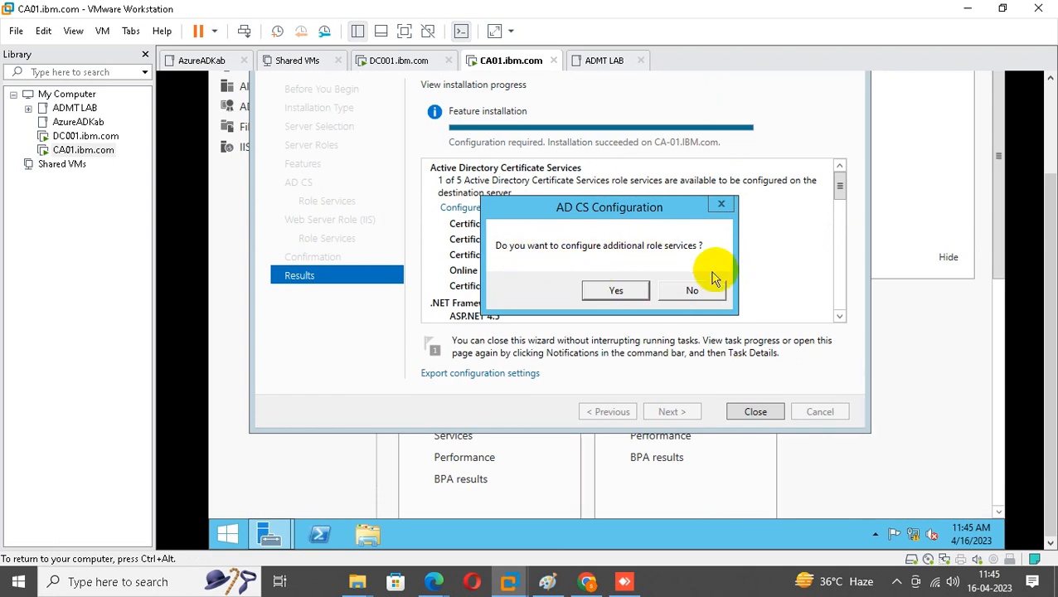
click(633, 290)
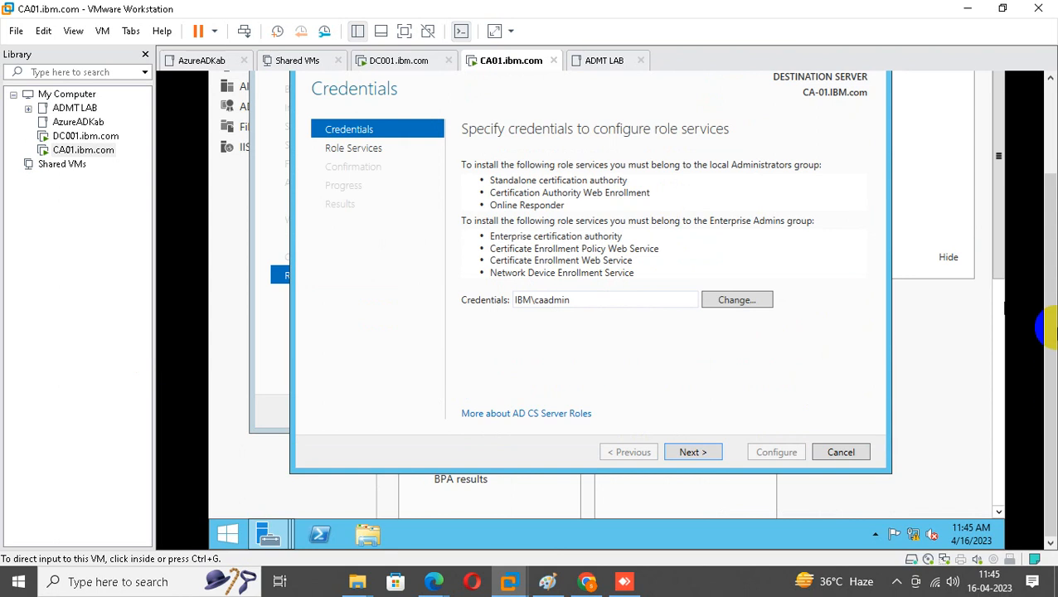
scroll(1052, 329, up, 2)
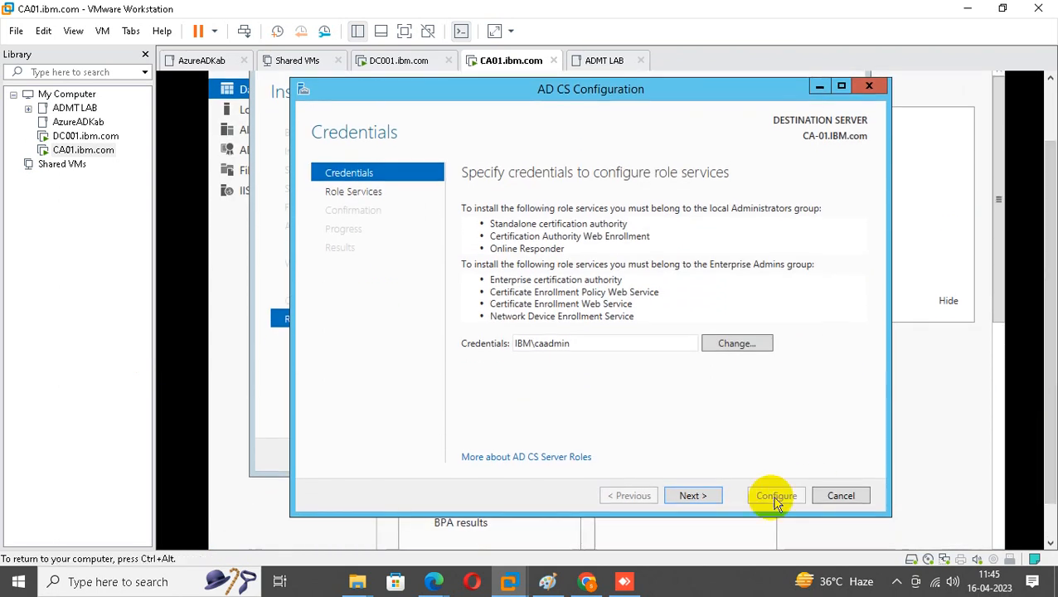
click(693, 495)
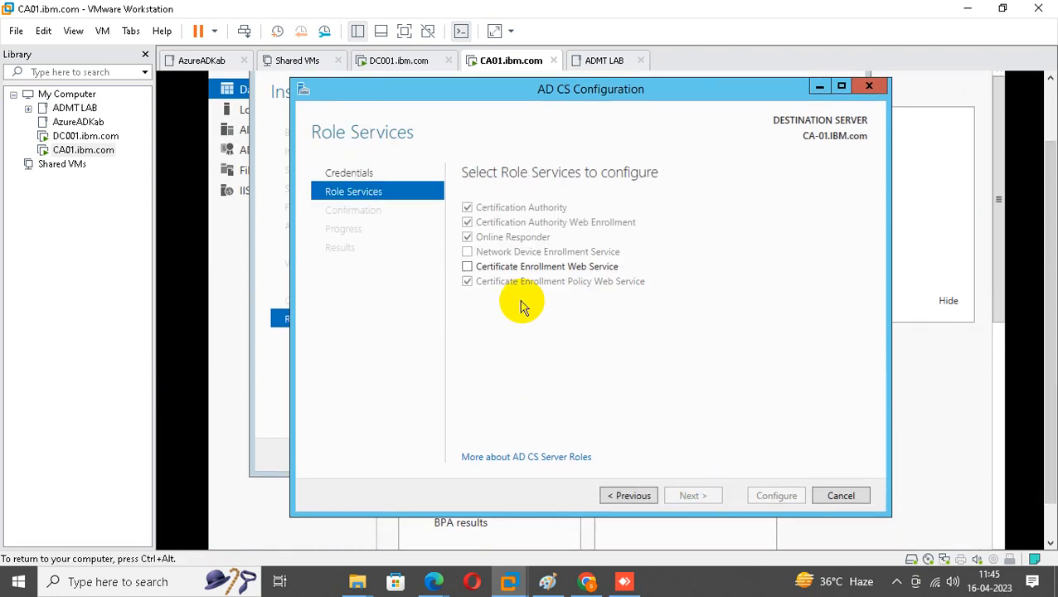
click(467, 267)
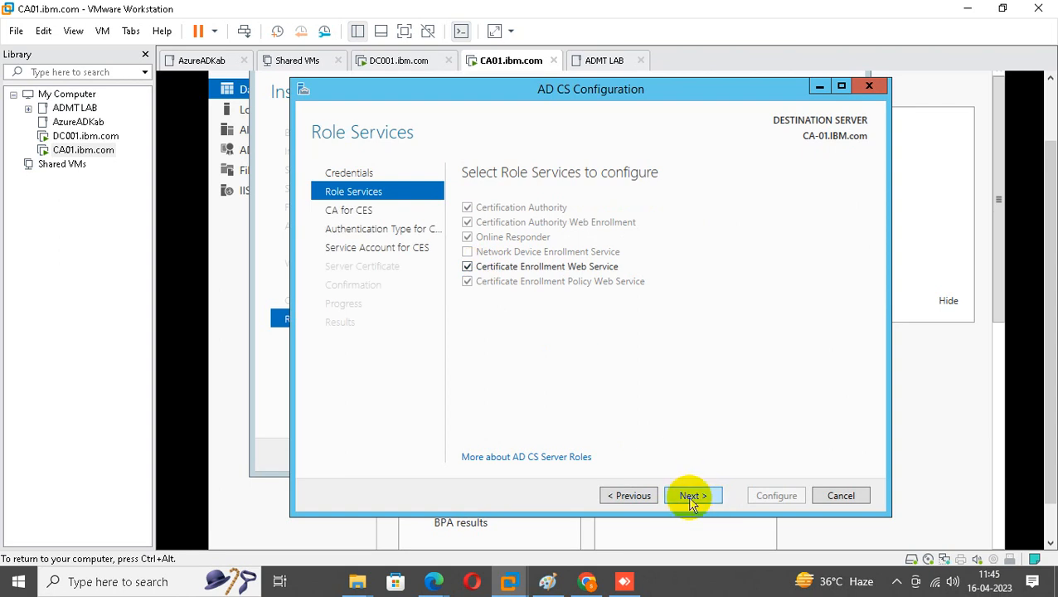
click(692, 500)
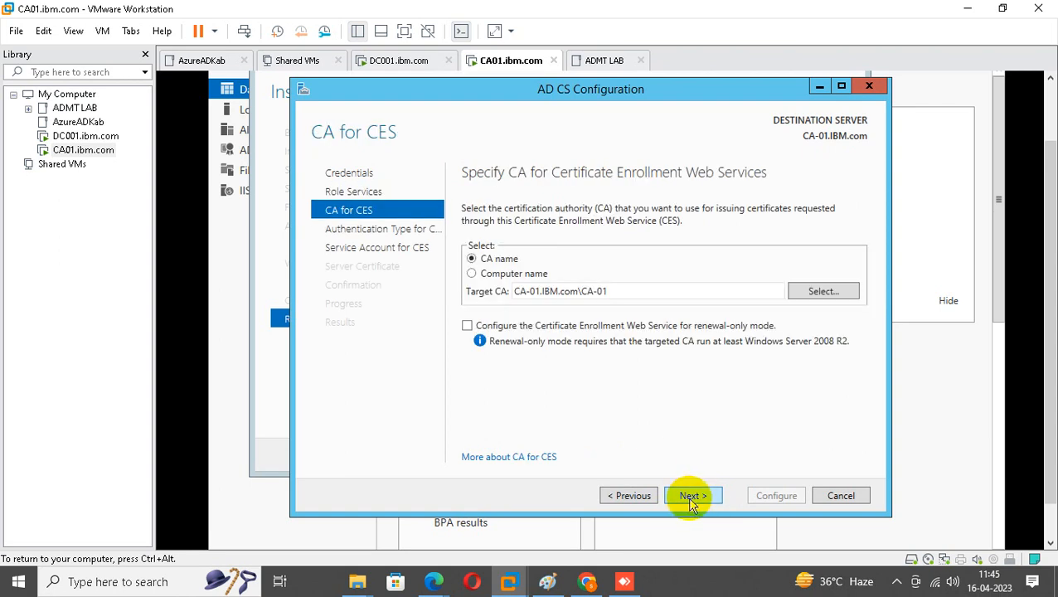
Keep CA-01.IBM.com\CA-01 as the CES target and the default authentication type.
click(635, 503)
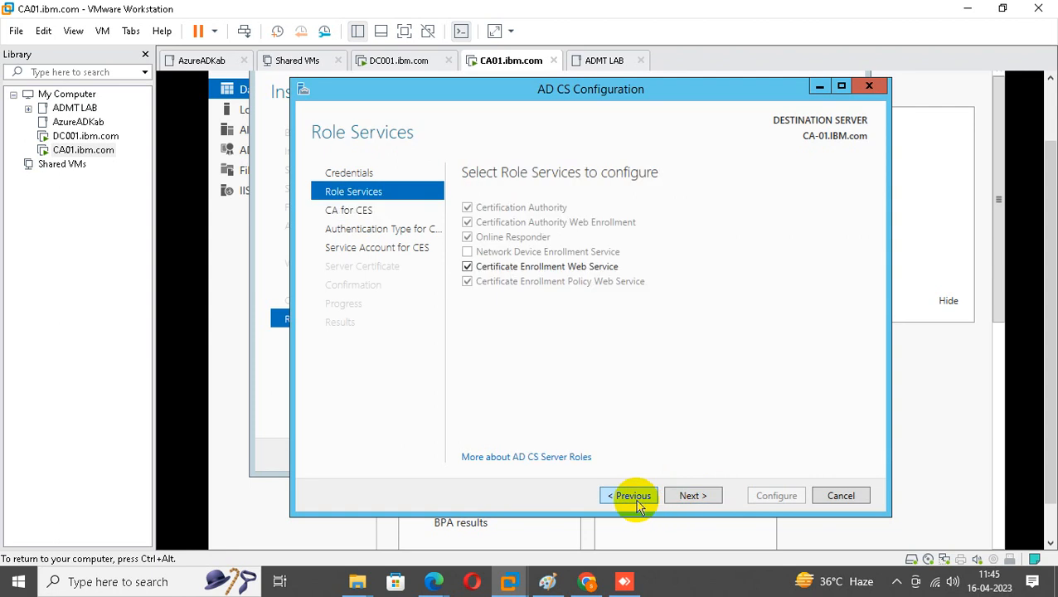
click(715, 501)
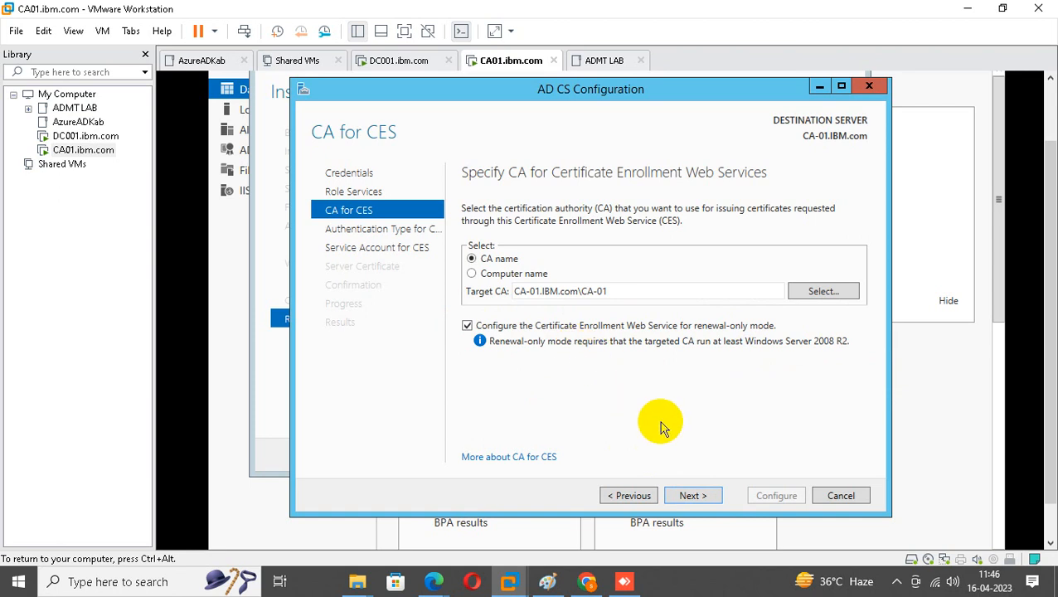
click(692, 495)
click(691, 495)
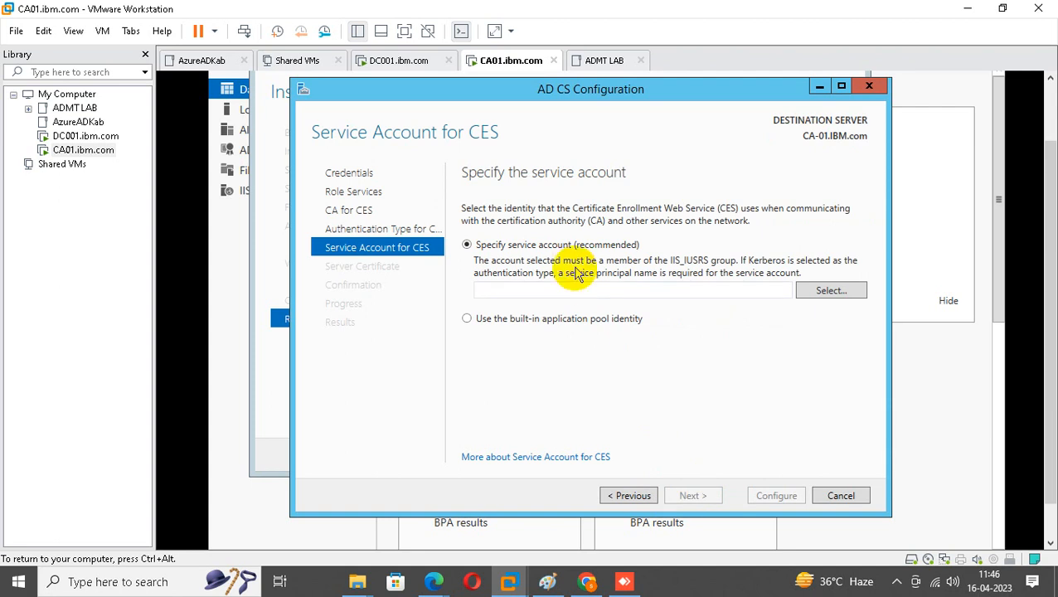
Submit CA admin credentials as the CES service account and dismiss the IIS_IUSRS error.
click(827, 291)
click(550, 305)
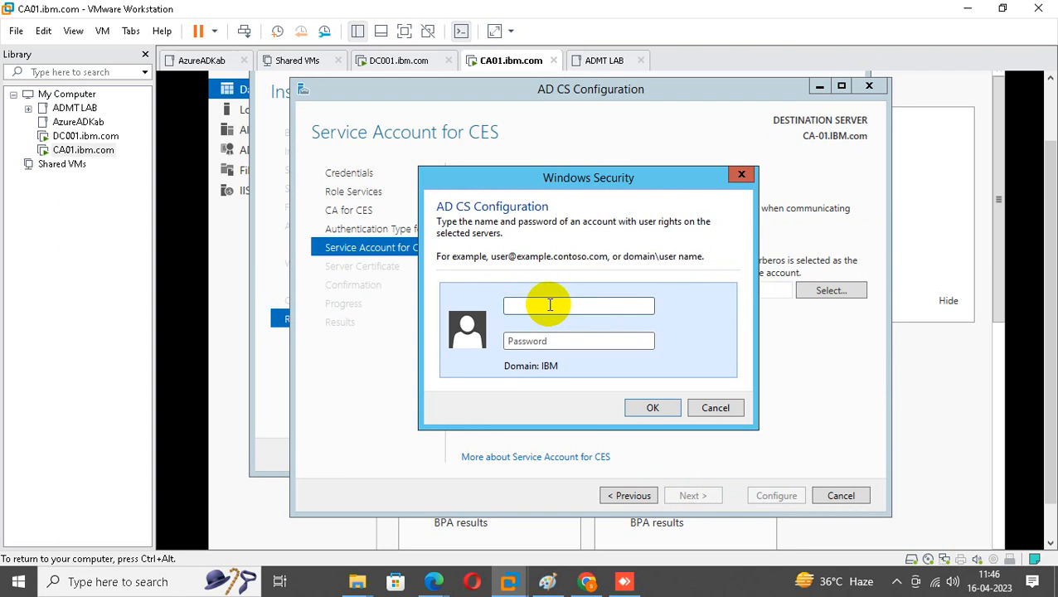
text(caadP@ssw0rd)
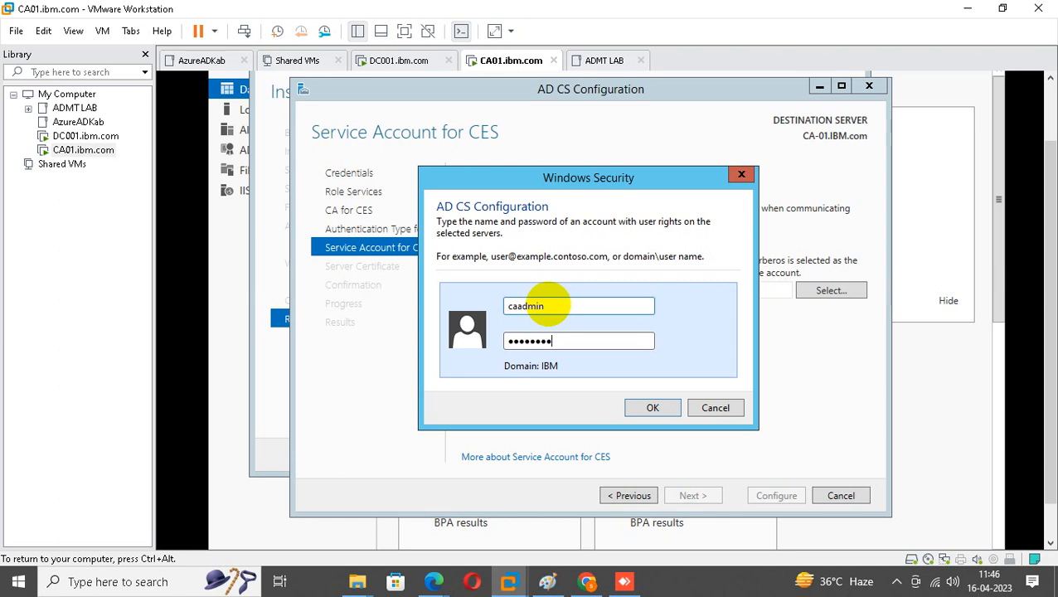
text(1234)
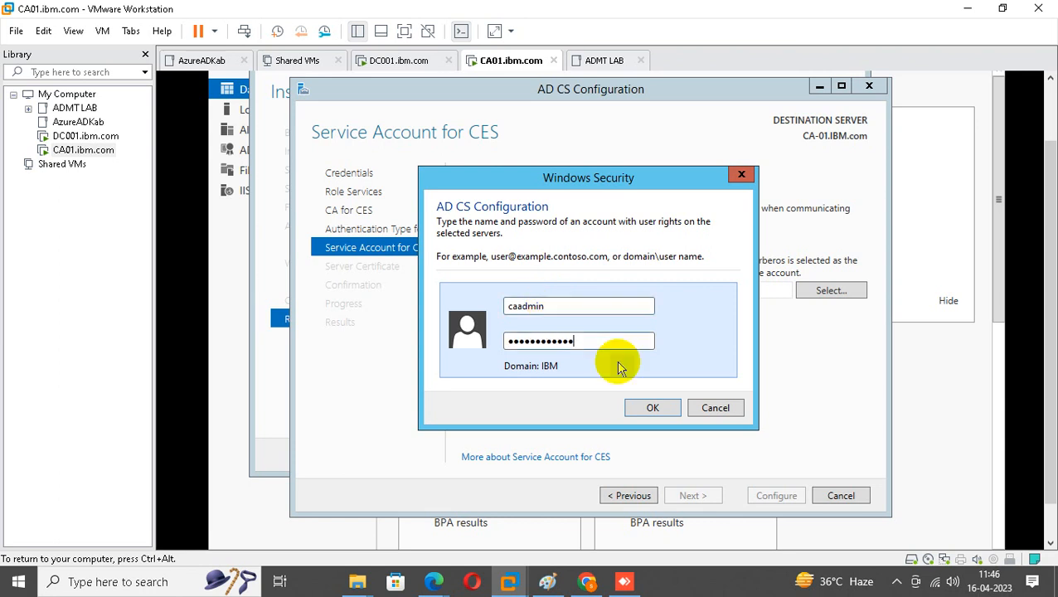
click(655, 409)
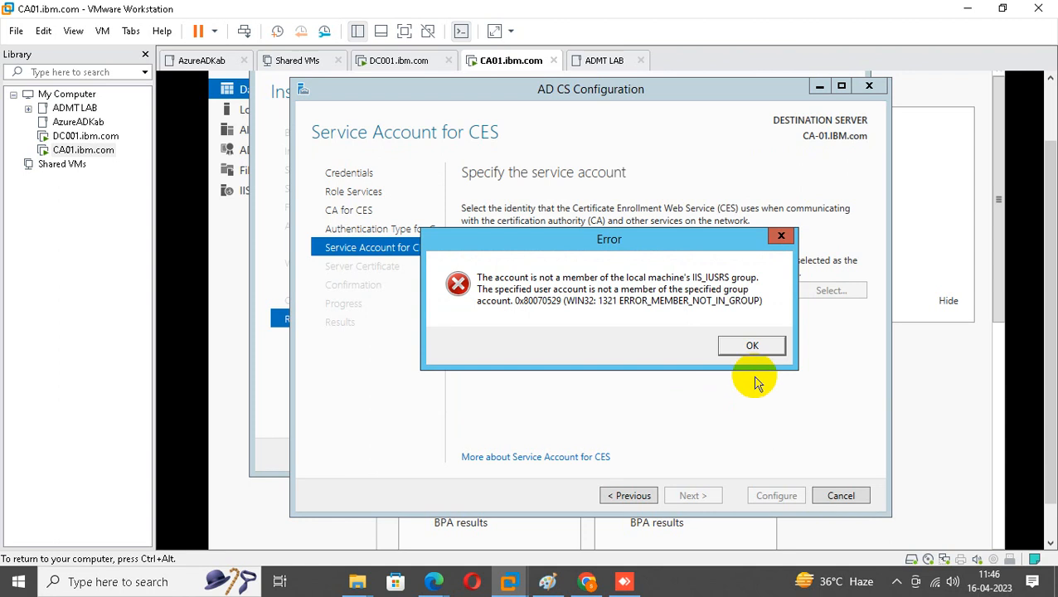
click(751, 345)
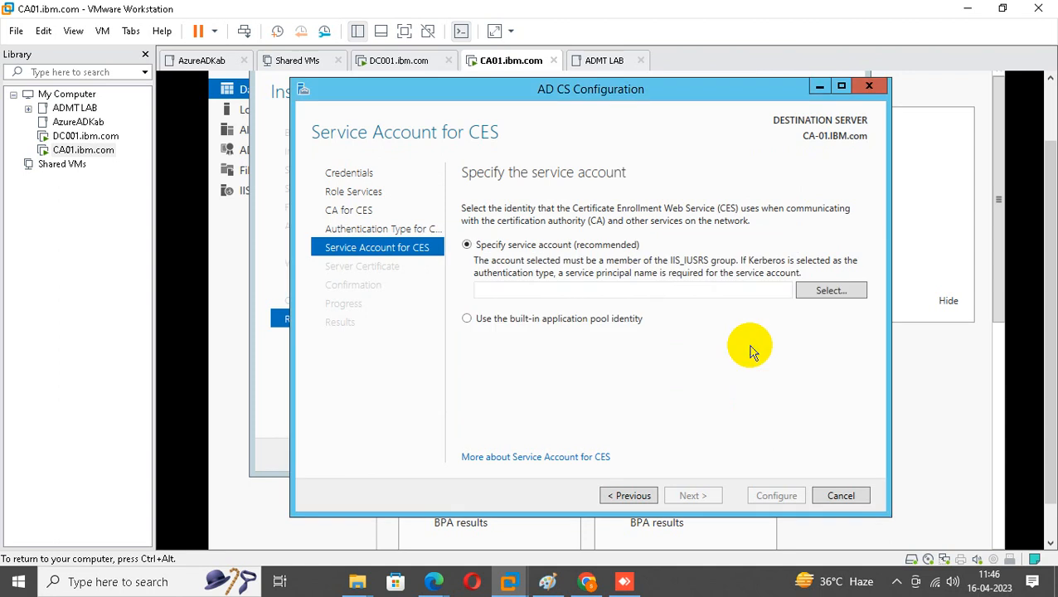
Re-enter the CA admin user name and password for the CES service account.
click(823, 295)
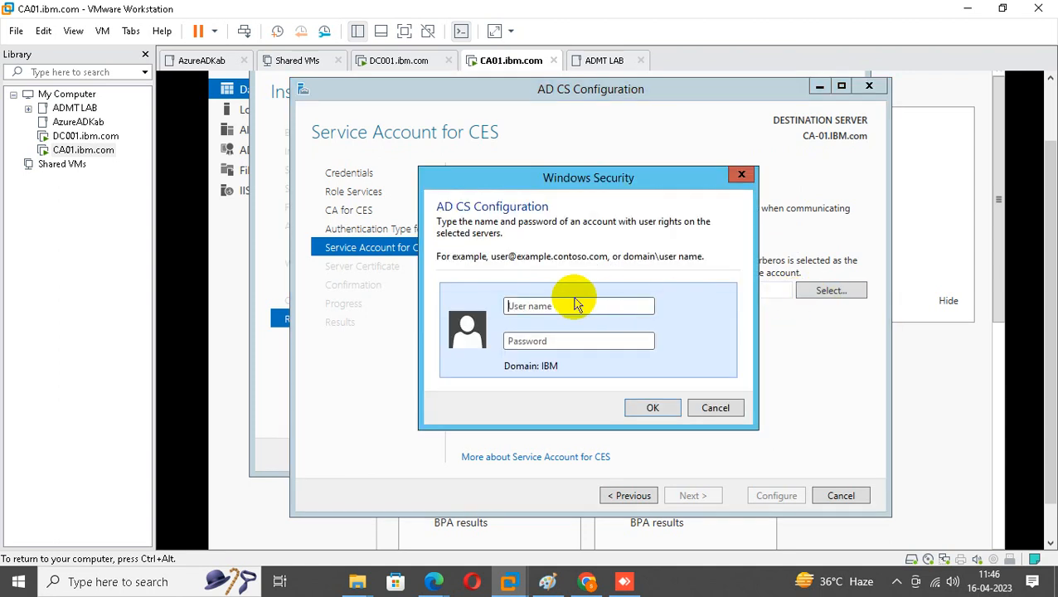
text(caadmin)
key(Tab)
text(********)
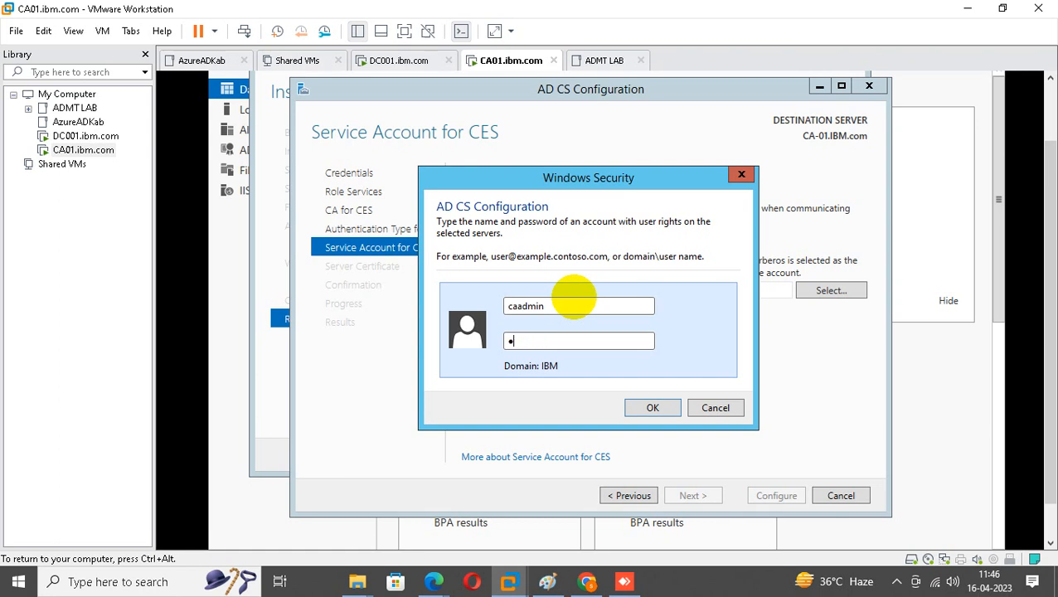
text(****)
click(653, 410)
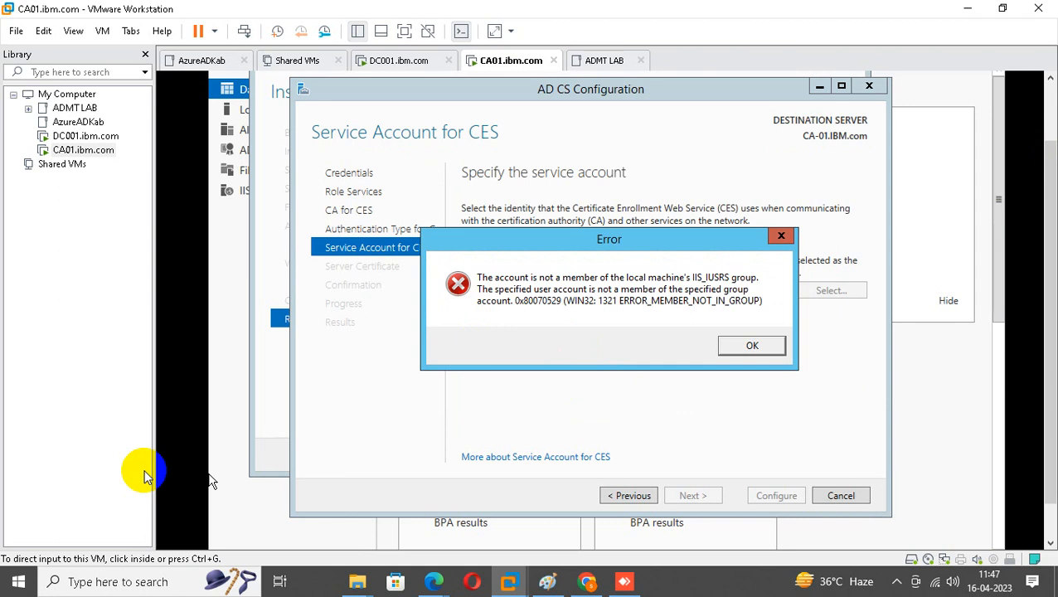
drag(1050, 296, 1049, 329)
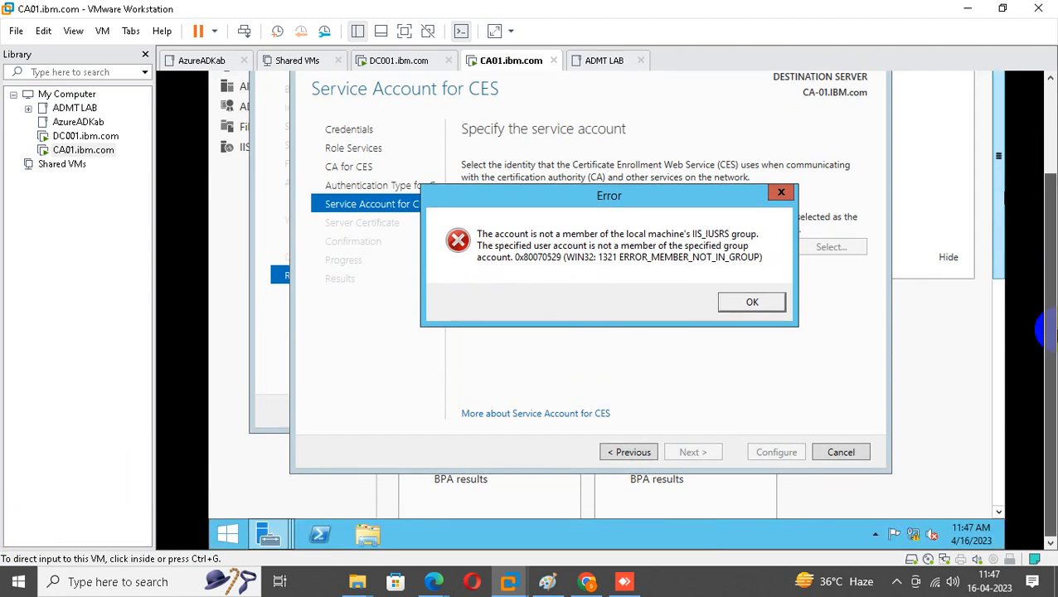
Launch Computer Management with compmgmt.msc and open the IIS_IUSRS local group's properties.
right_click(228, 535)
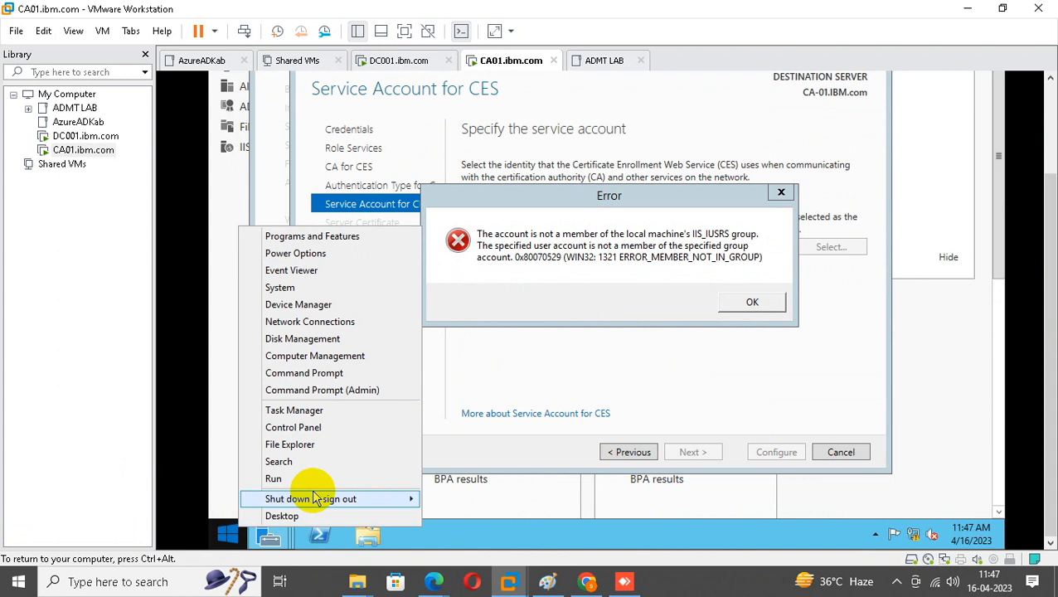
click(313, 478)
text(c)
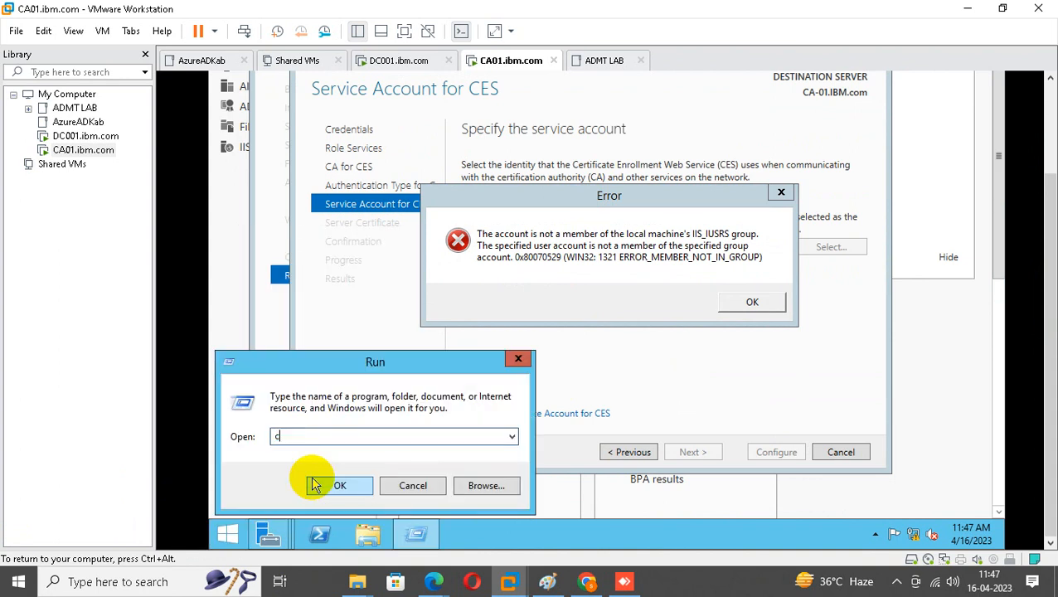
text(ompmgmt.msc)
click(316, 485)
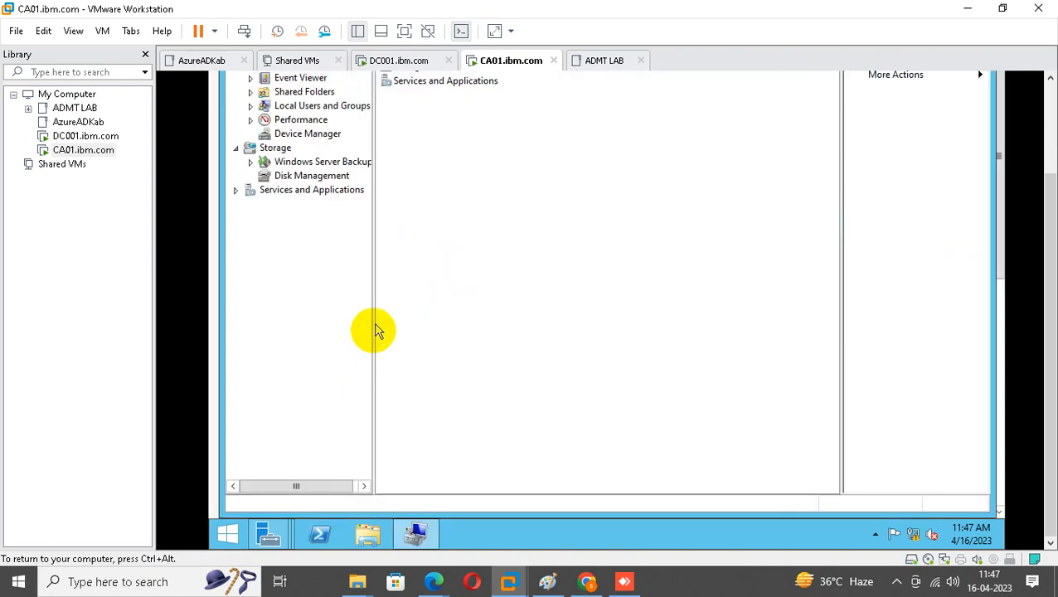
scroll(1048, 232, up, 3)
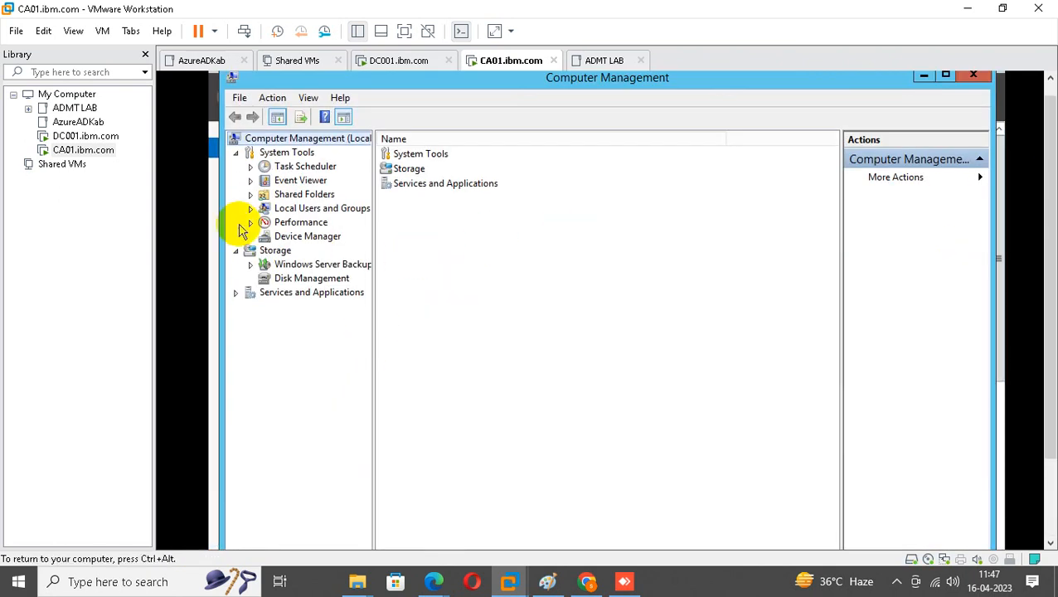
click(264, 210)
click(250, 208)
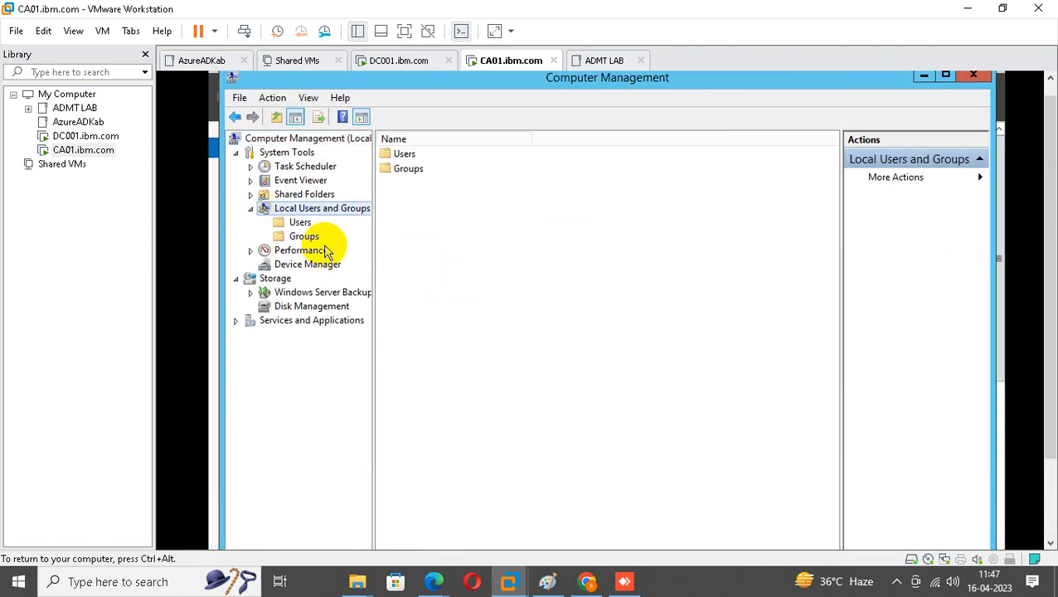
click(312, 227)
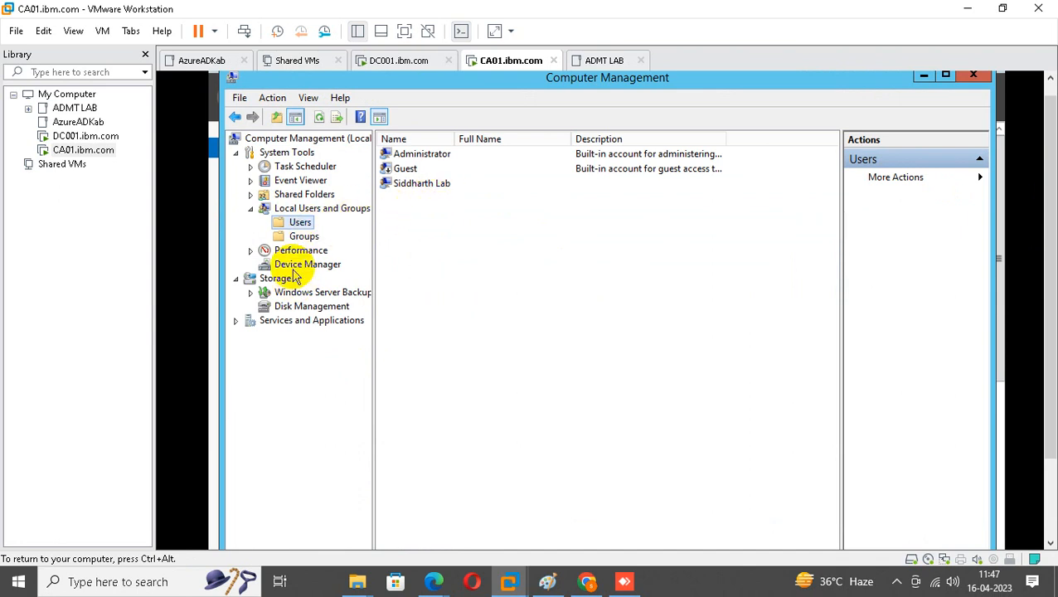
click(303, 237)
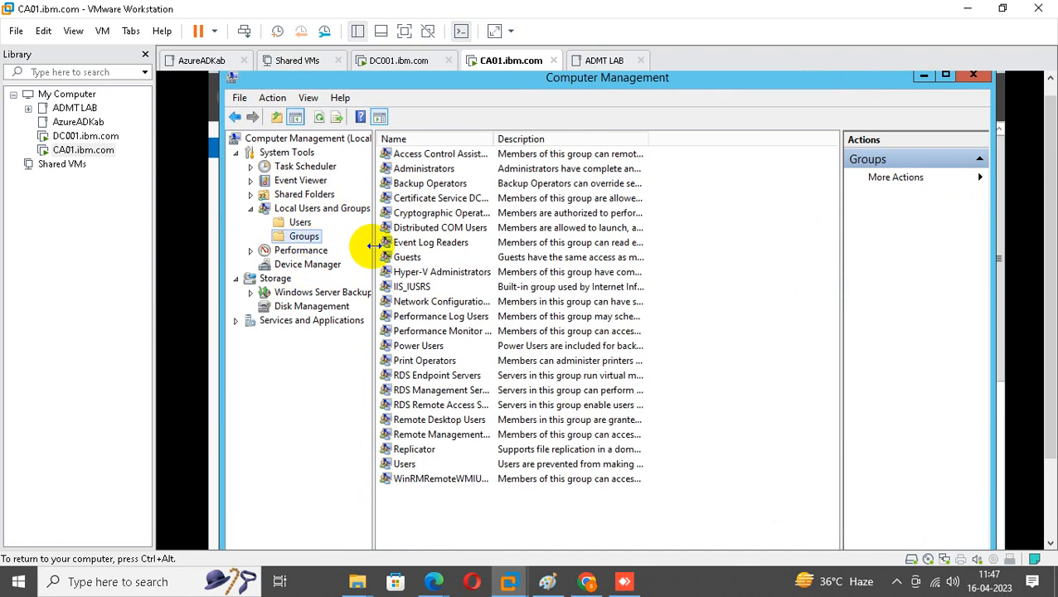
double_click(409, 287)
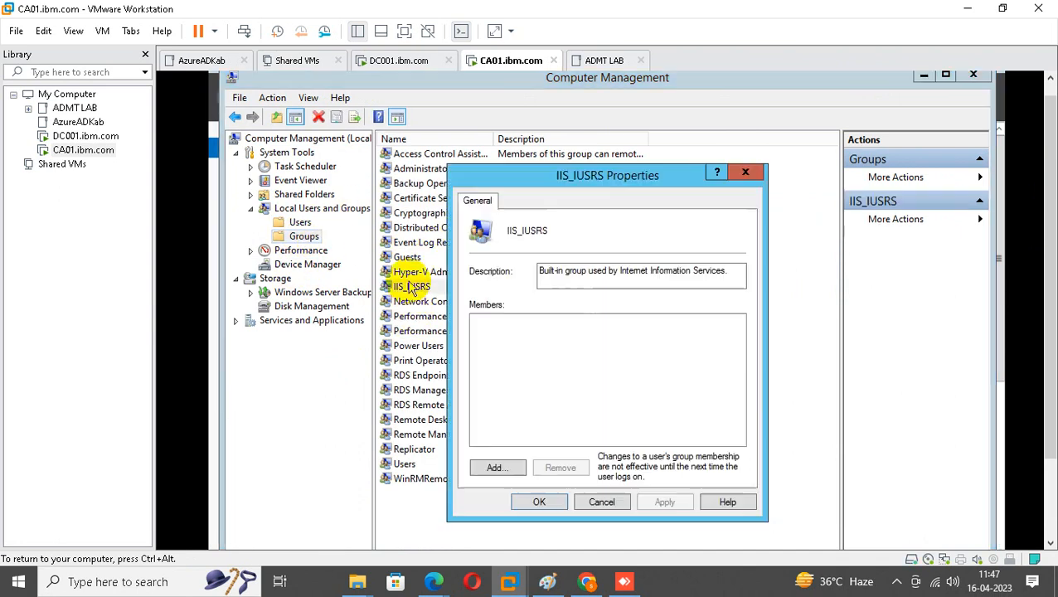
Add the domain caadmin account to IIS_IUSRS, apply, and close Computer Management.
click(498, 467)
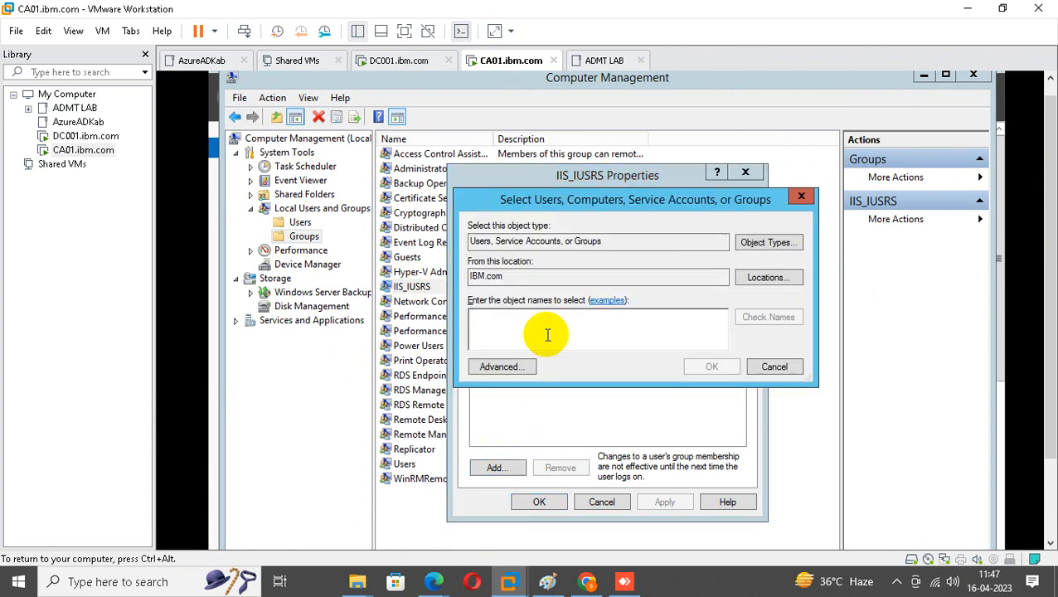
text(caadmin)
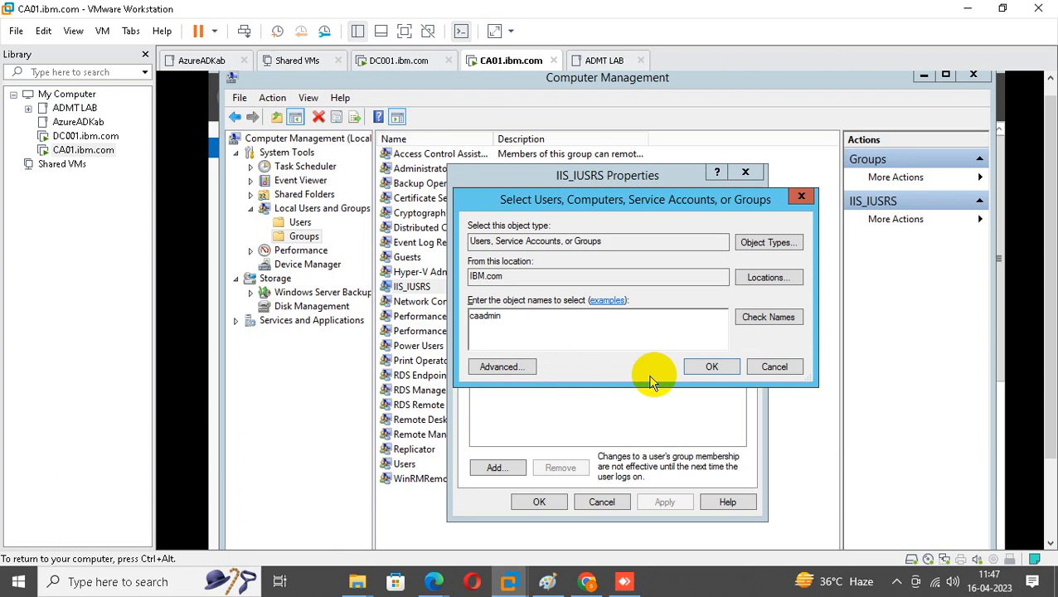
click(769, 318)
click(712, 366)
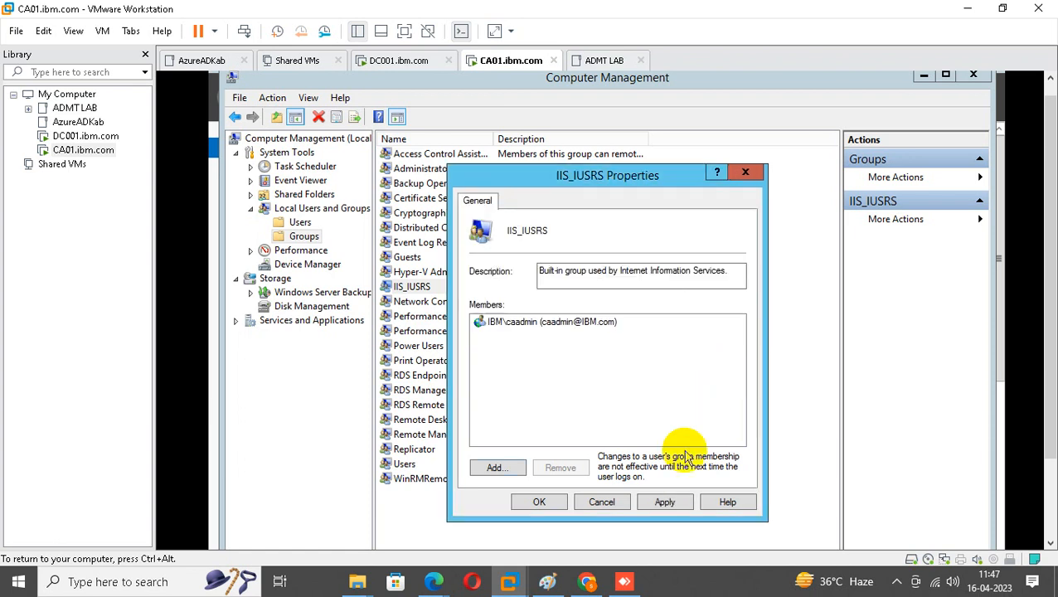
click(665, 502)
click(539, 502)
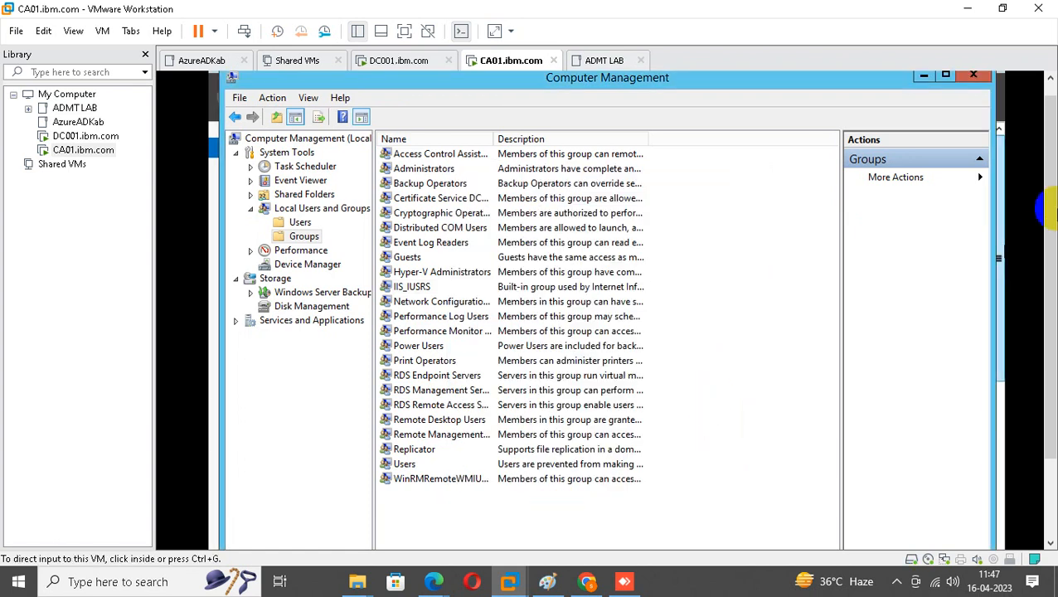
click(974, 76)
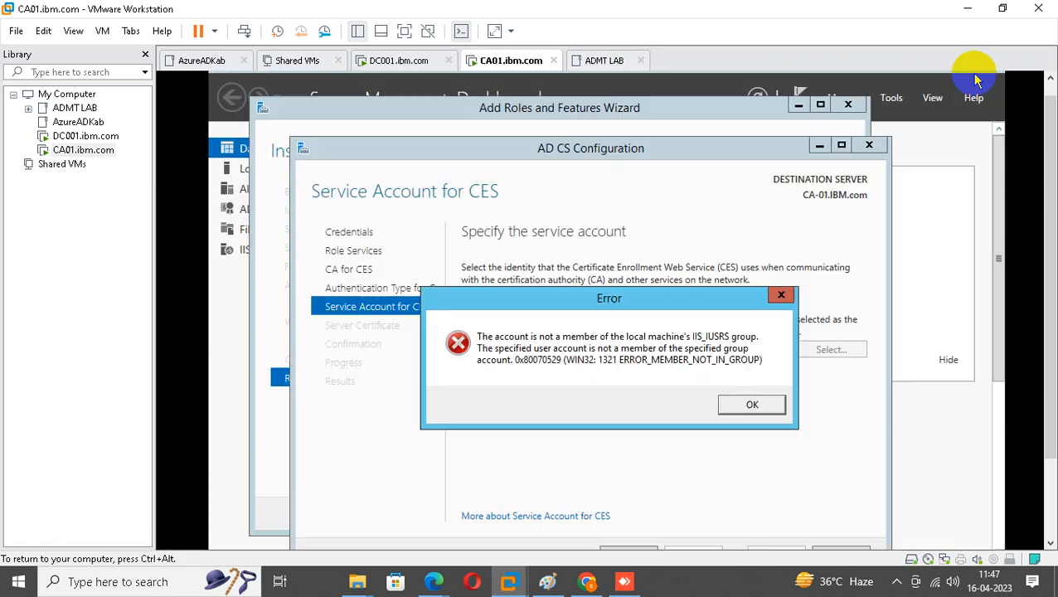
Dismiss the IIS_IUSRS error and set caadmin, with its password, as the CES service account.
click(779, 295)
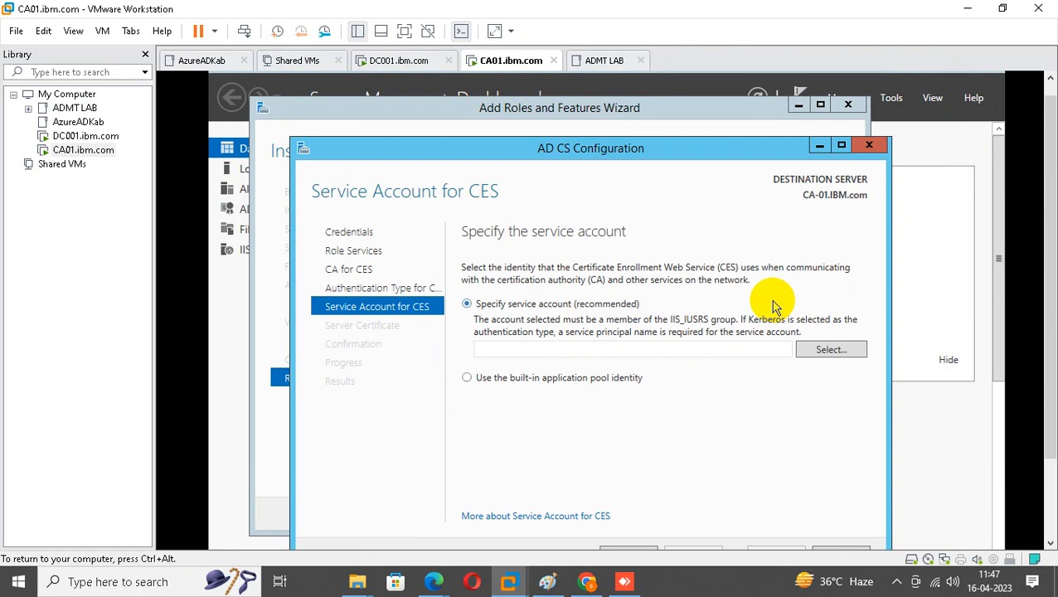
click(817, 349)
click(541, 367)
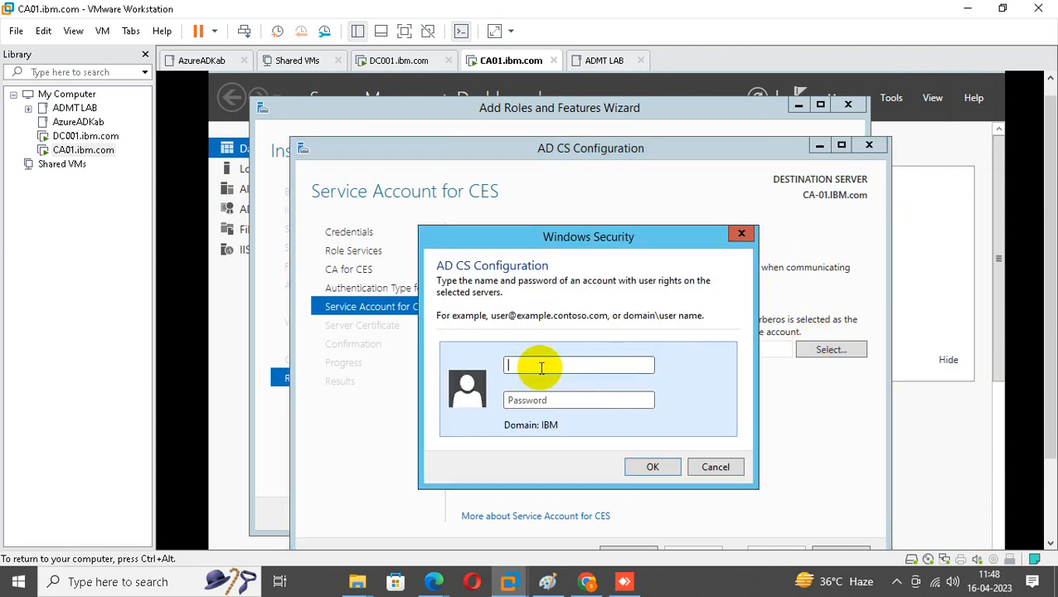
text(siddr)
key(Tab)
text(******)
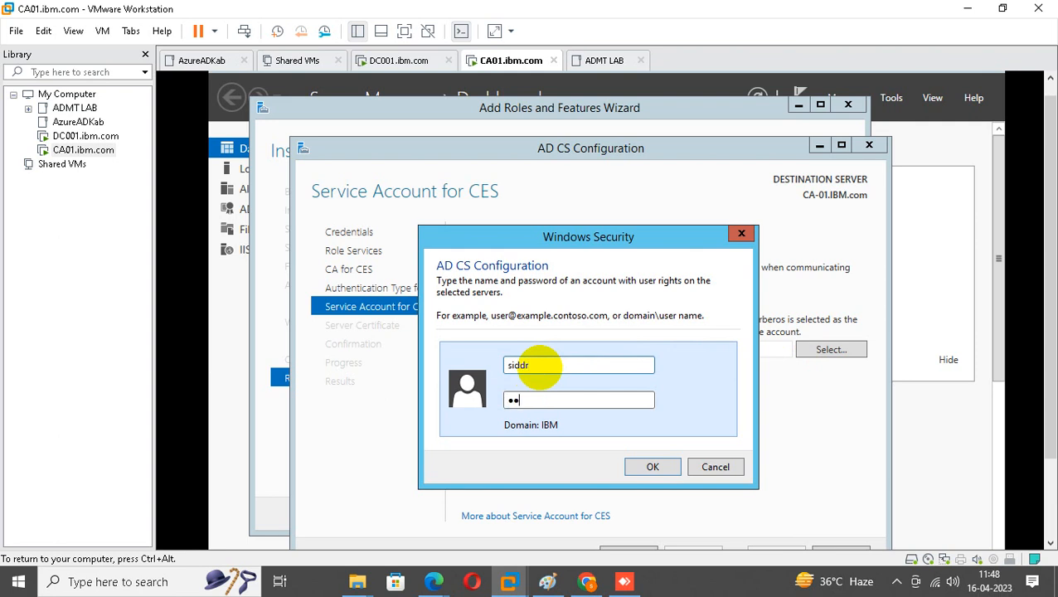
text(******)
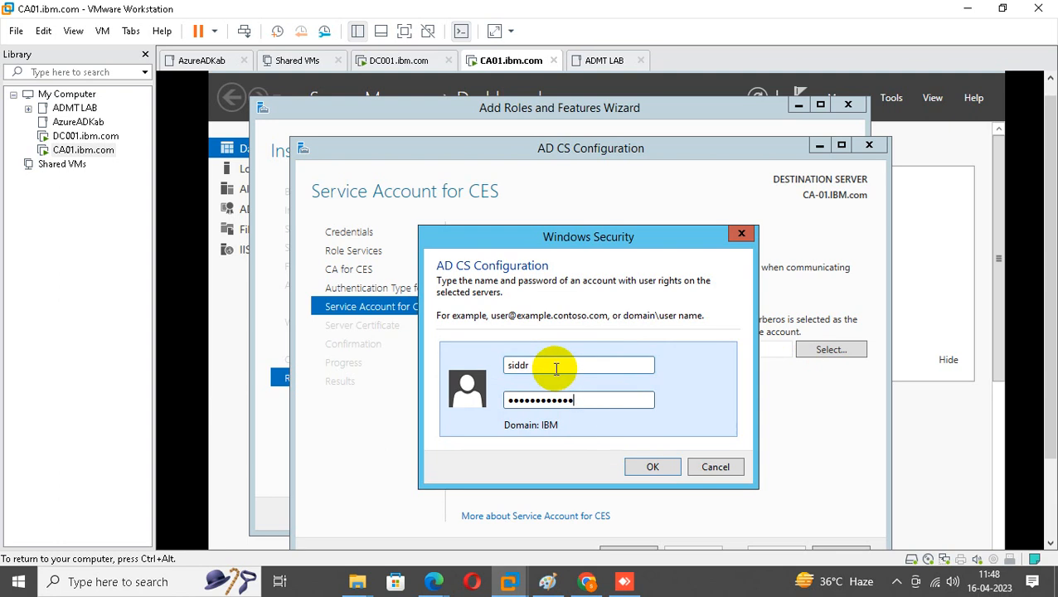
double_click(558, 369)
text(c)
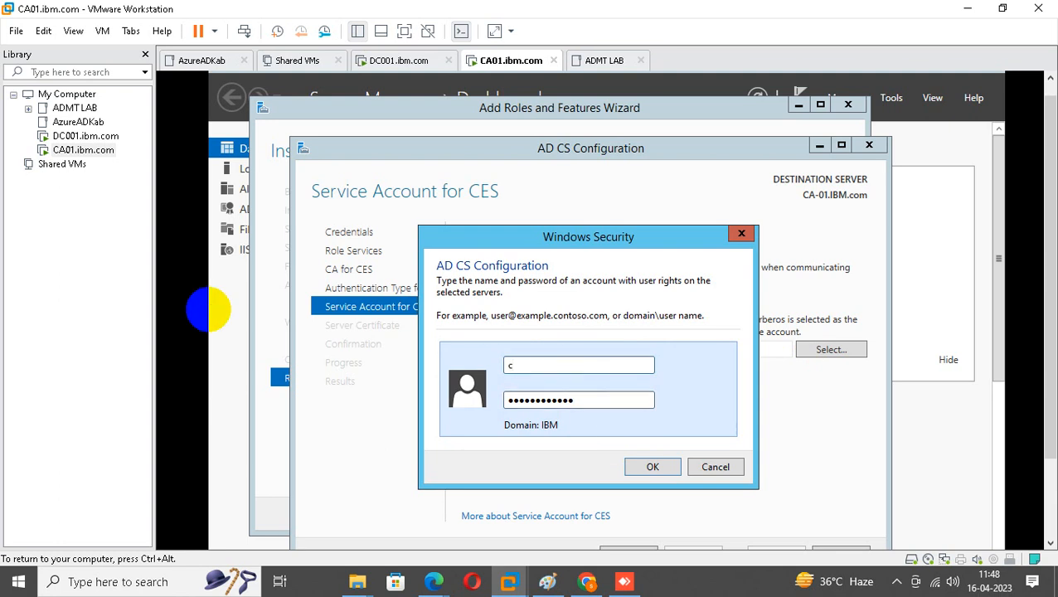
text(aadmin)
click(653, 467)
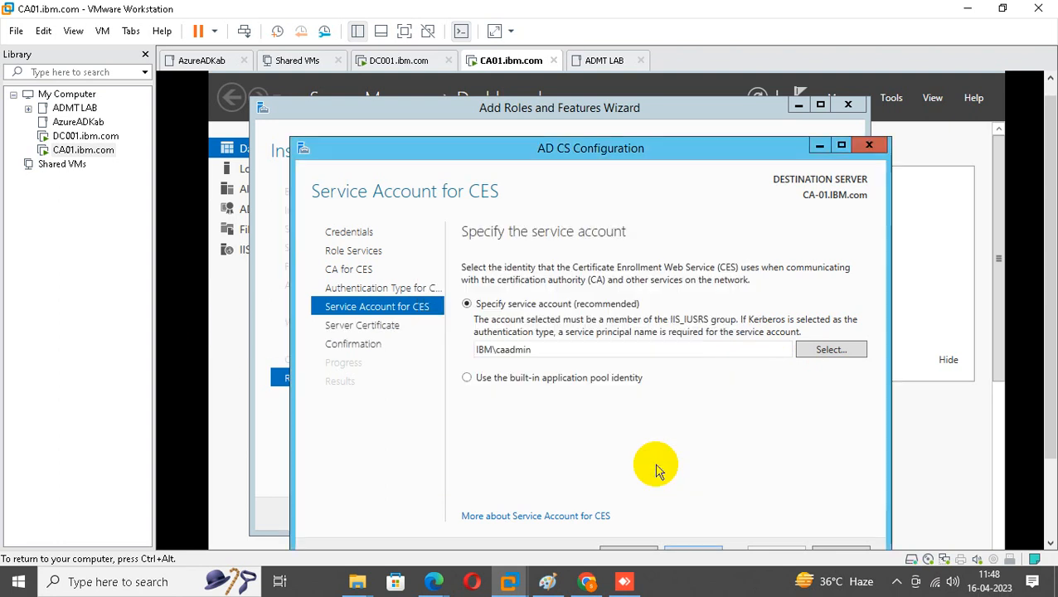
Choose the CA-01 certificate for SSL, run the configuration, and close both wizards.
click(841, 145)
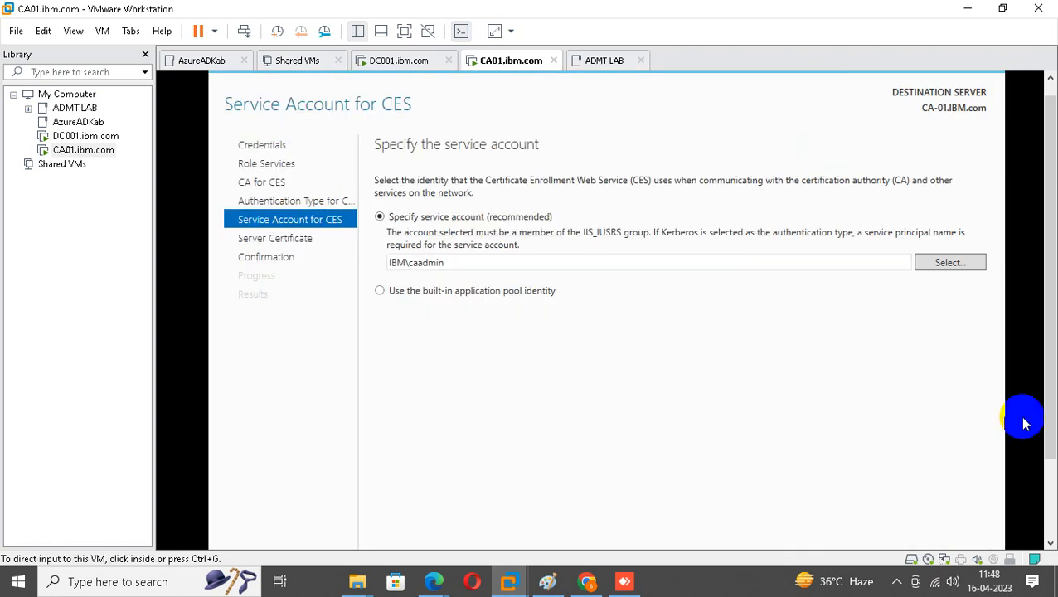
drag(1051, 330, 1051, 400)
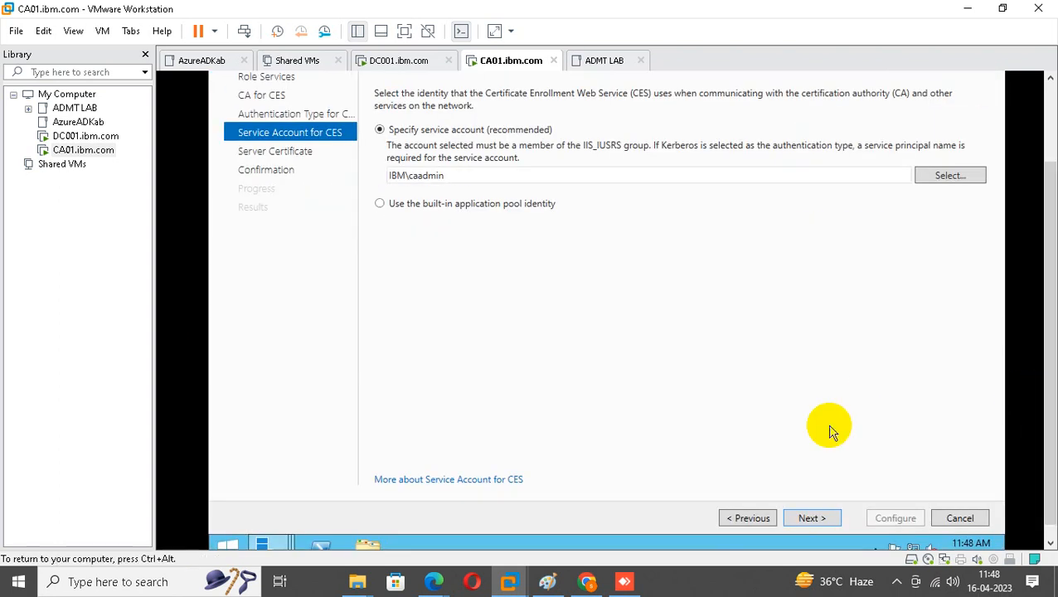
click(811, 520)
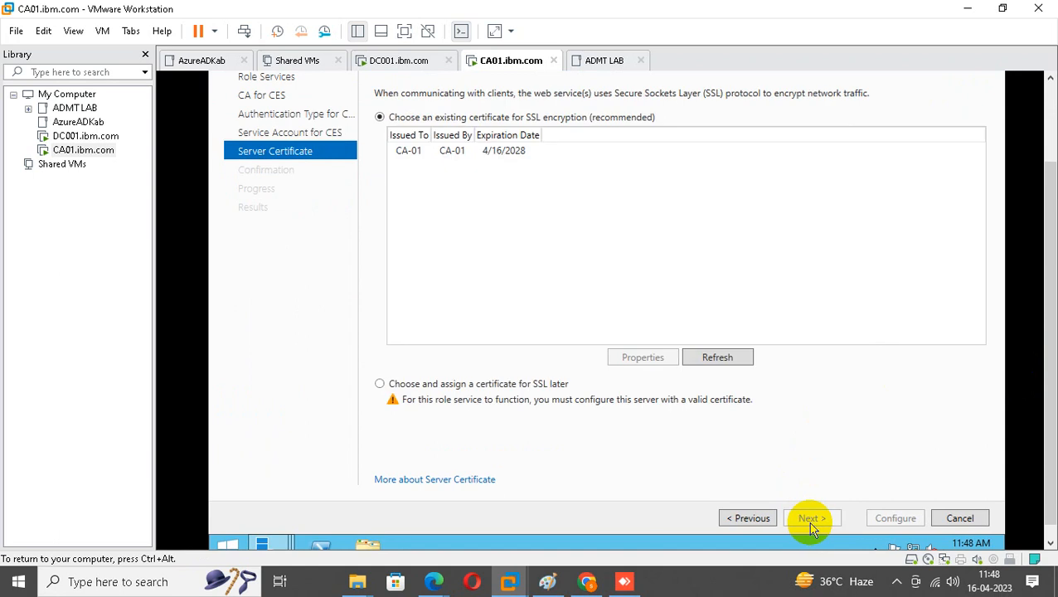
click(485, 153)
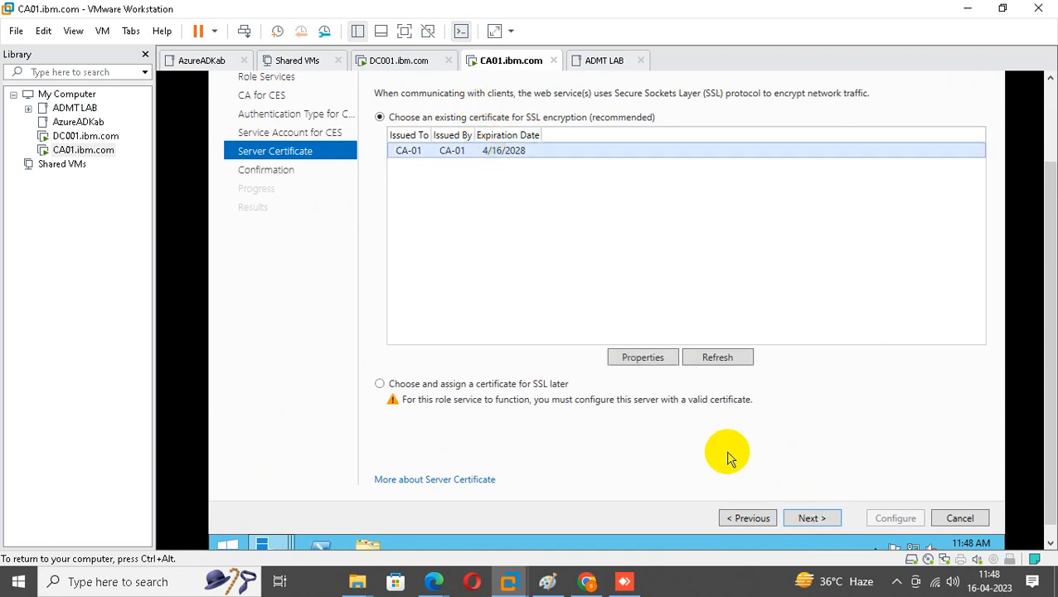
click(811, 519)
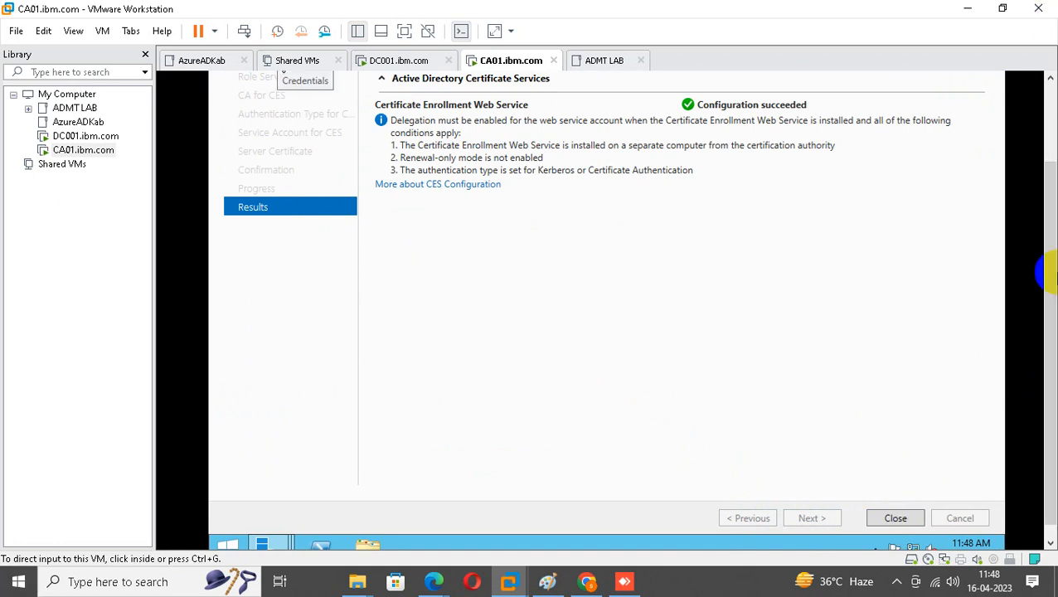
drag(1052, 253, 1047, 302)
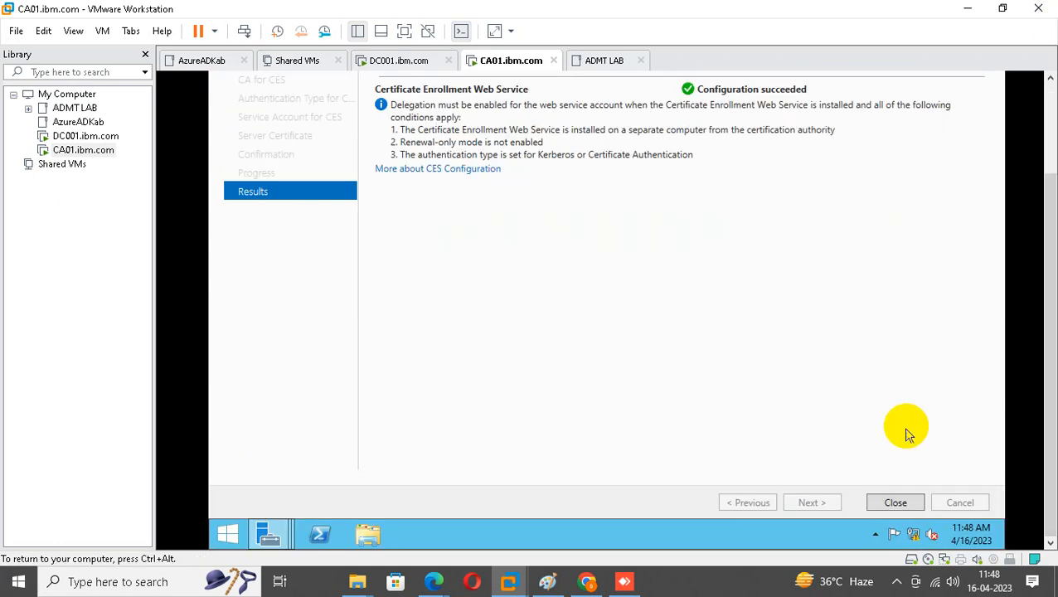
click(896, 504)
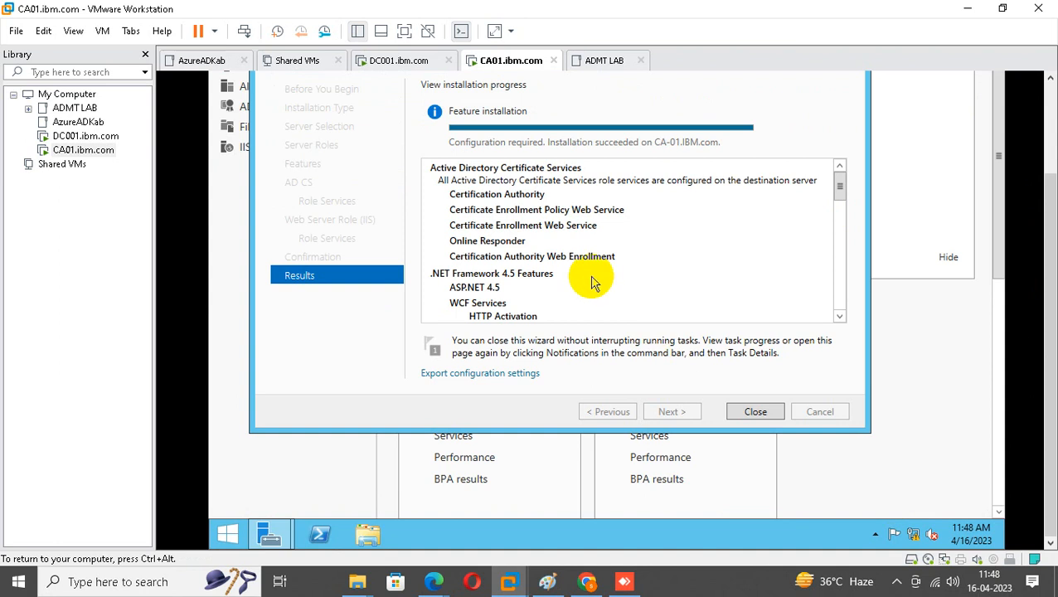
drag(832, 195, 839, 154)
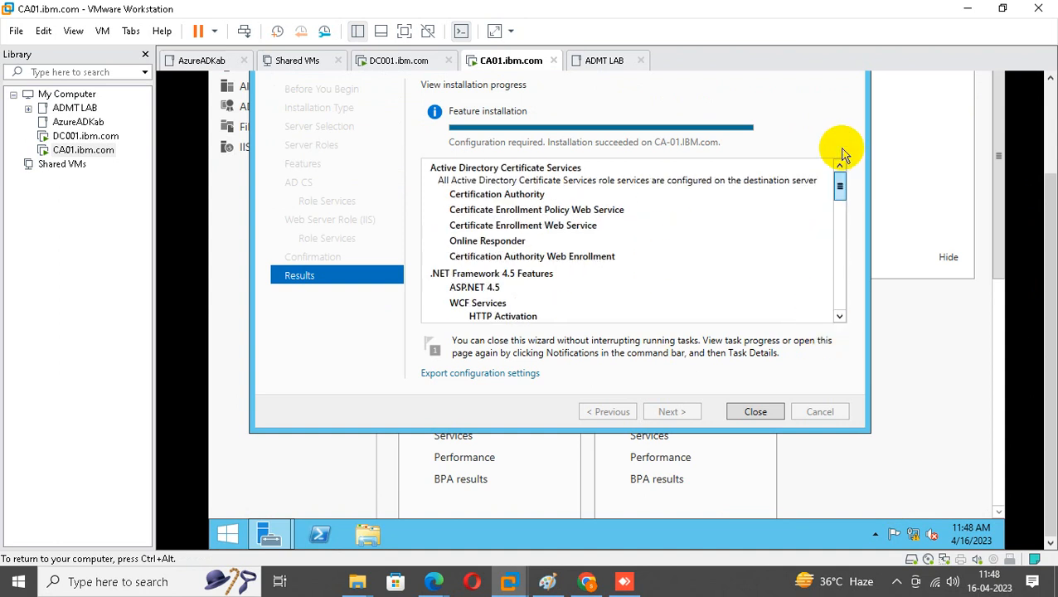
click(752, 413)
scroll(1047, 263, up, 3)
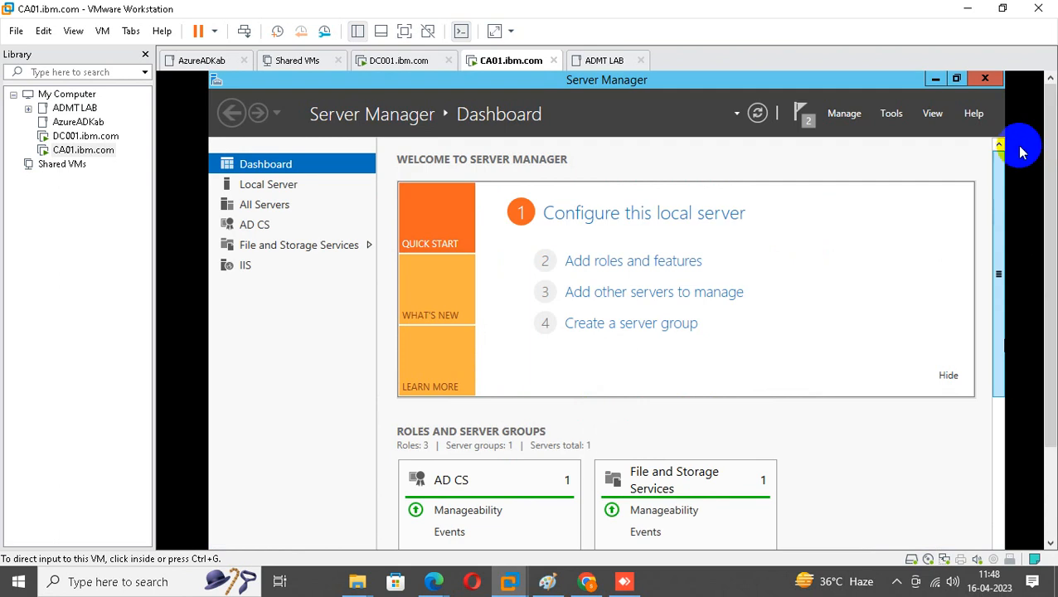
Close Server Manager and check CA01's computer name and domain in System Properties.
click(991, 82)
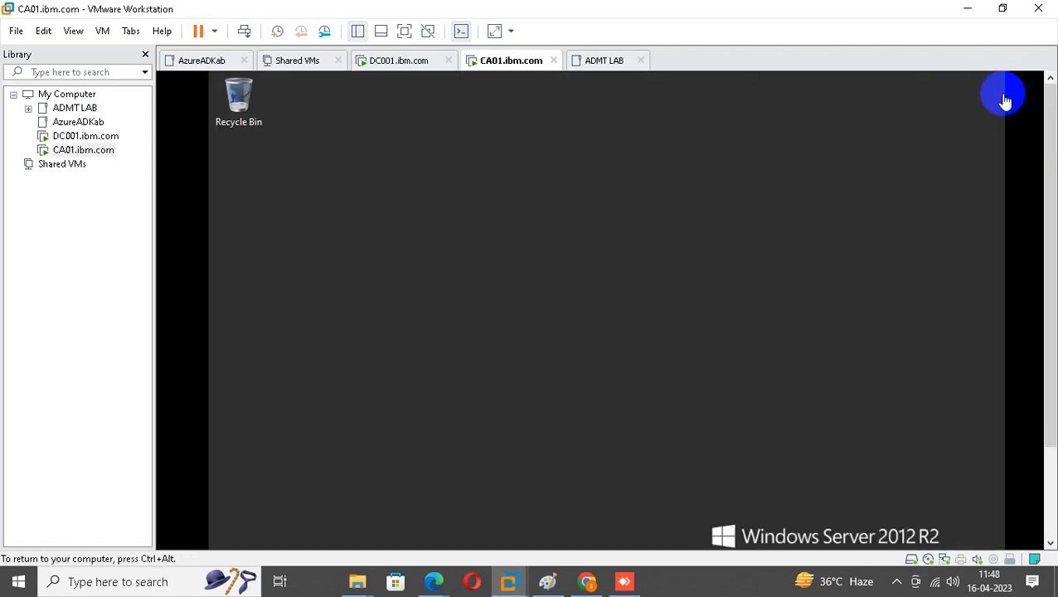
scroll(1051, 172, down, 3)
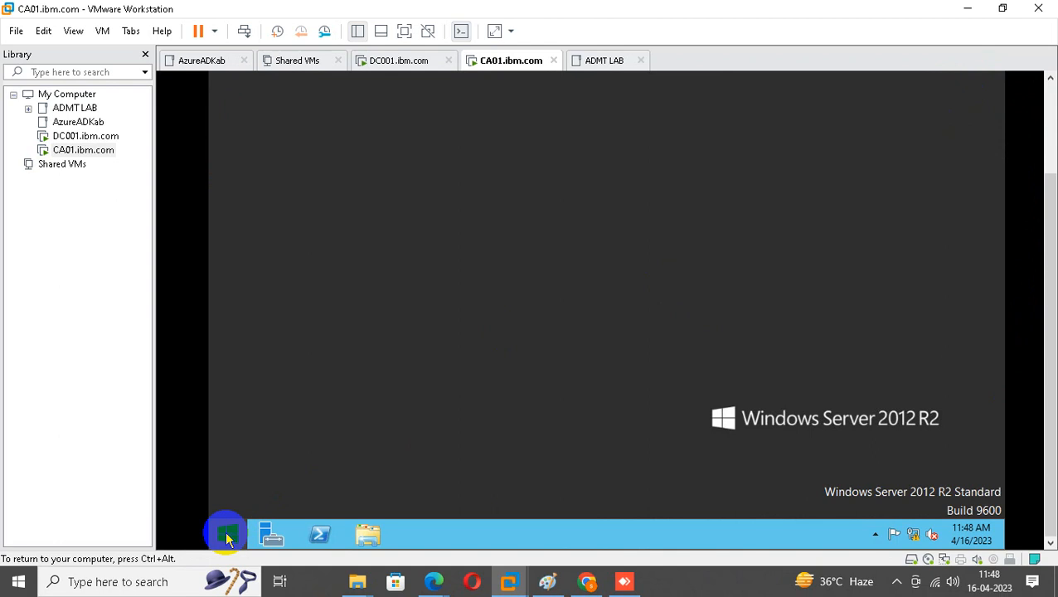
click(226, 533)
right_click(357, 241)
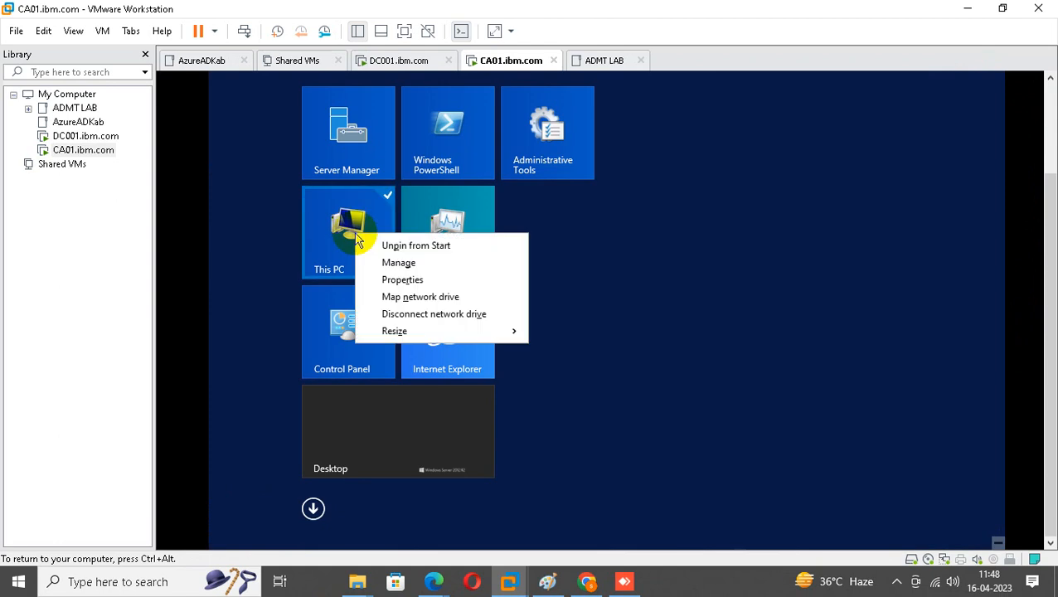
click(390, 280)
click(386, 149)
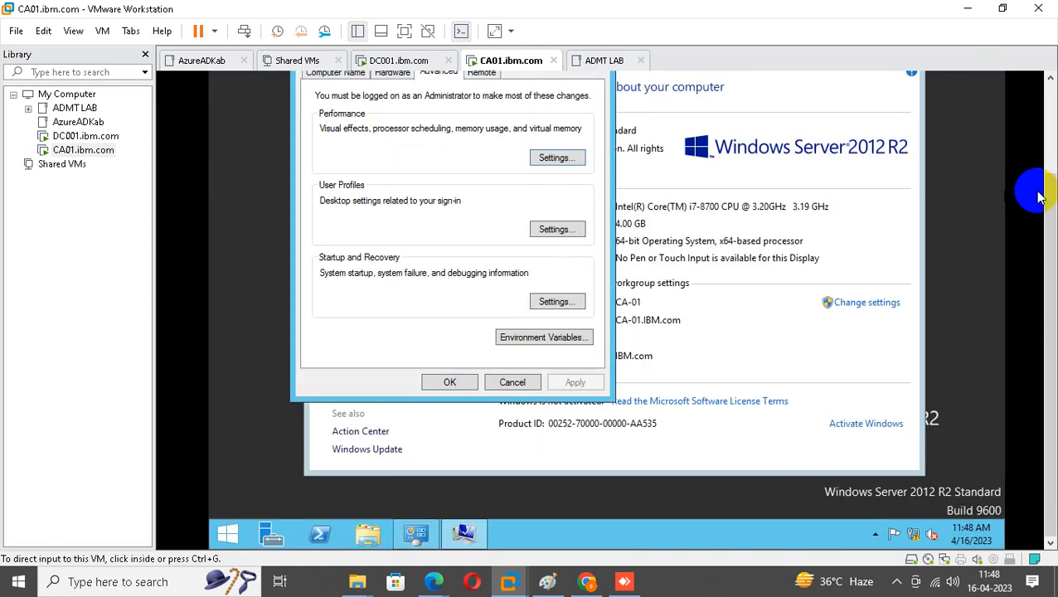
scroll(1050, 249, up, 3)
click(318, 191)
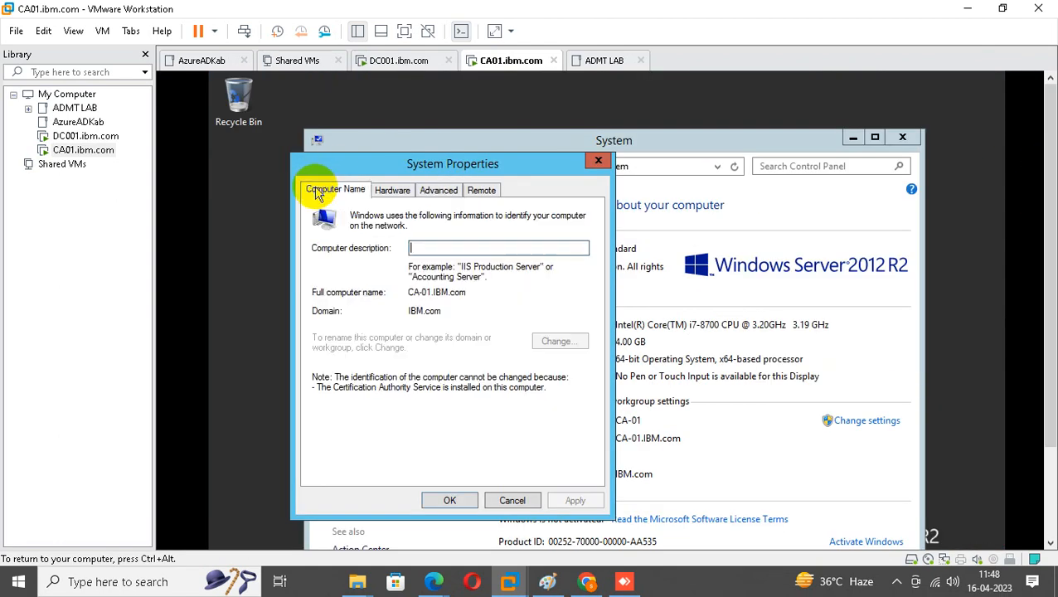
click(598, 160)
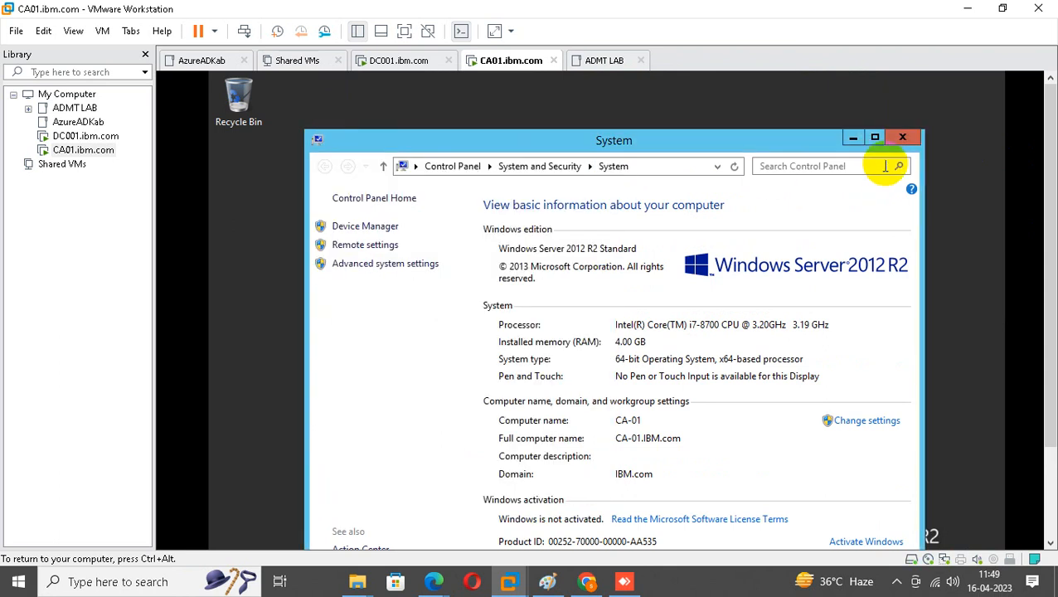
click(902, 137)
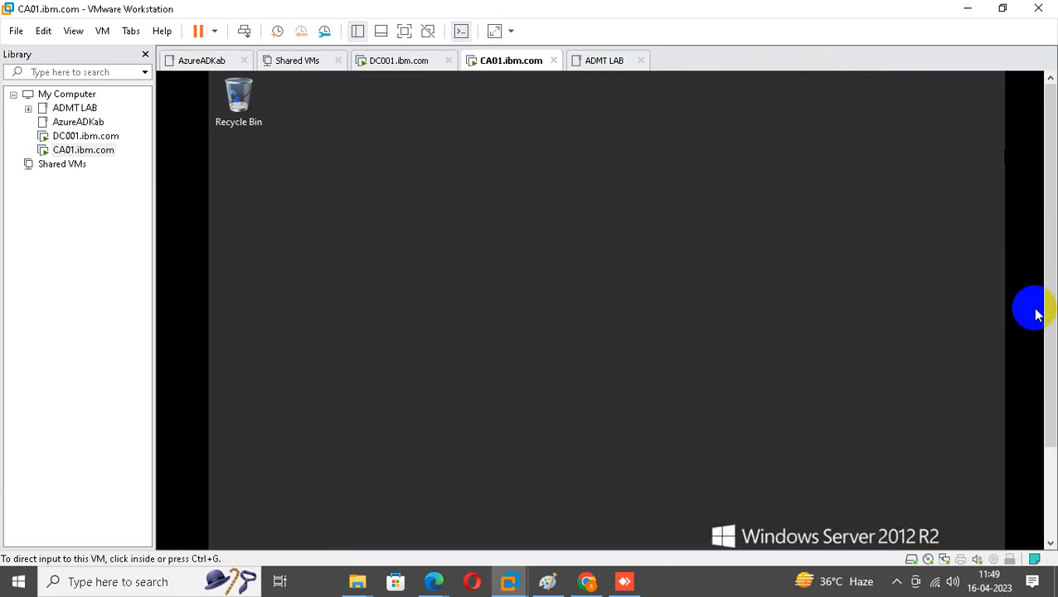
drag(1047, 217, 1042, 364)
Restart the CA01 server with the default shutdown reason.
click(227, 535)
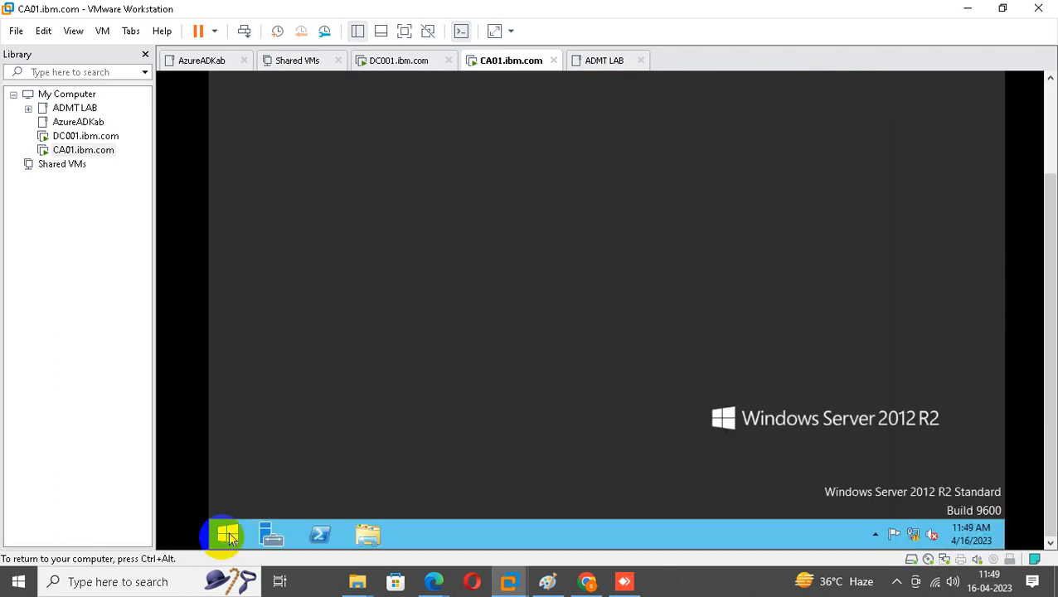
drag(1047, 269, 956, 172)
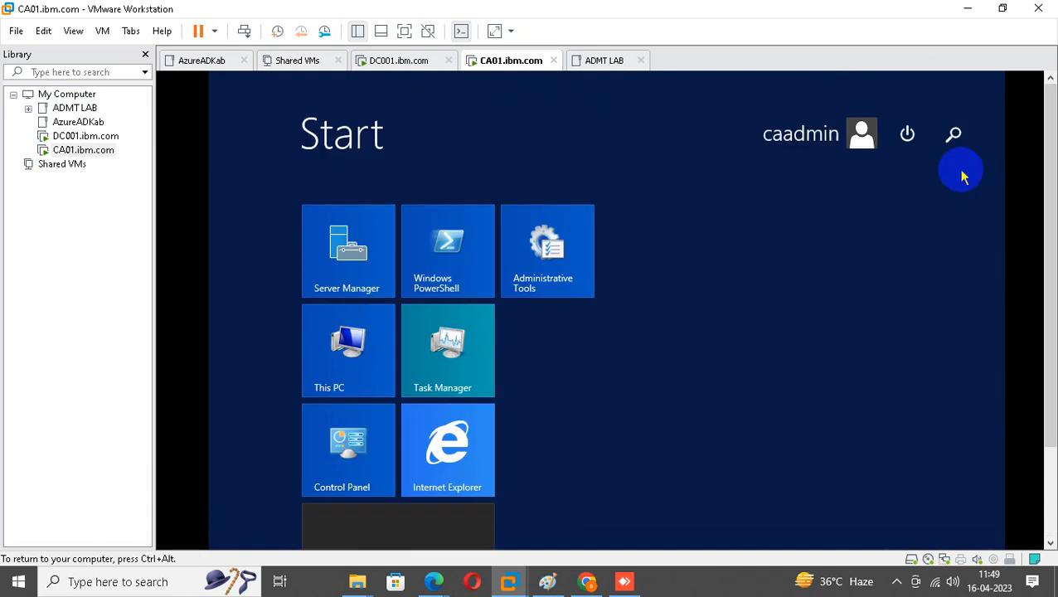
click(910, 134)
click(894, 209)
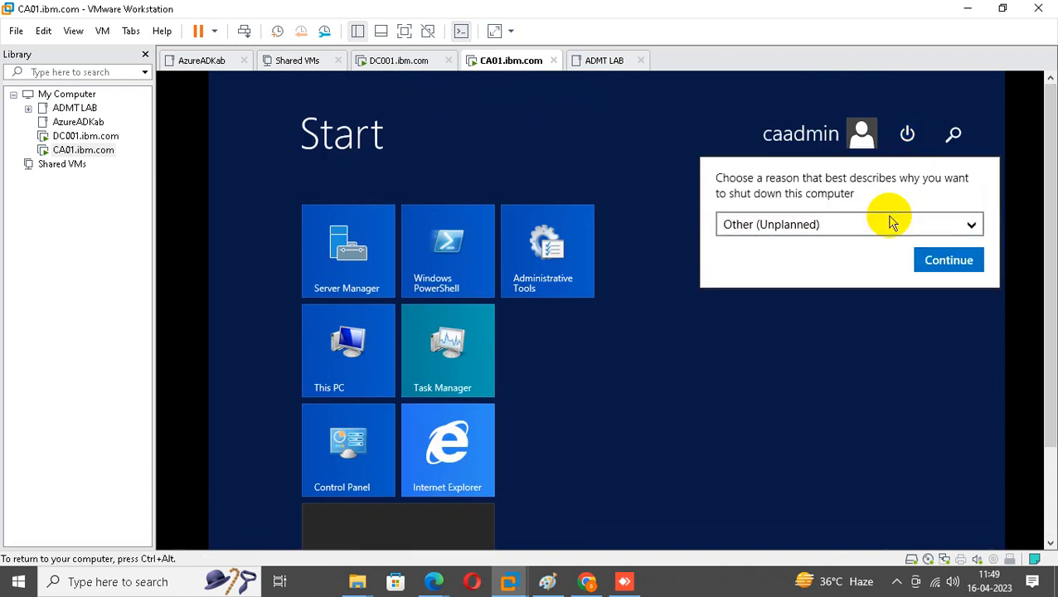
click(944, 260)
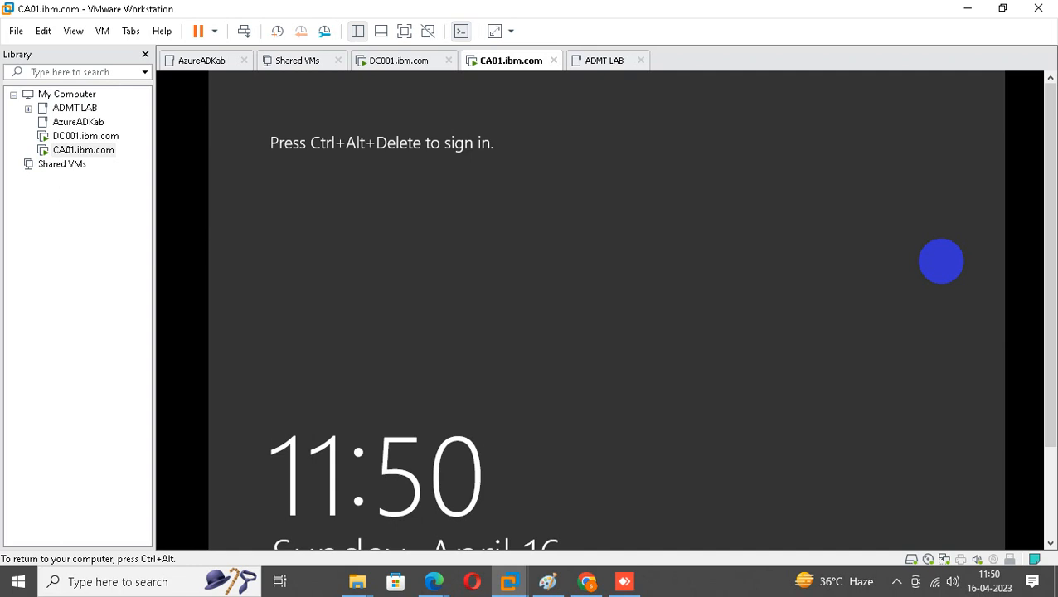
Send Ctrl+Alt+Del to the CA01 VM from the Library and select the Password box.
right_click(97, 158)
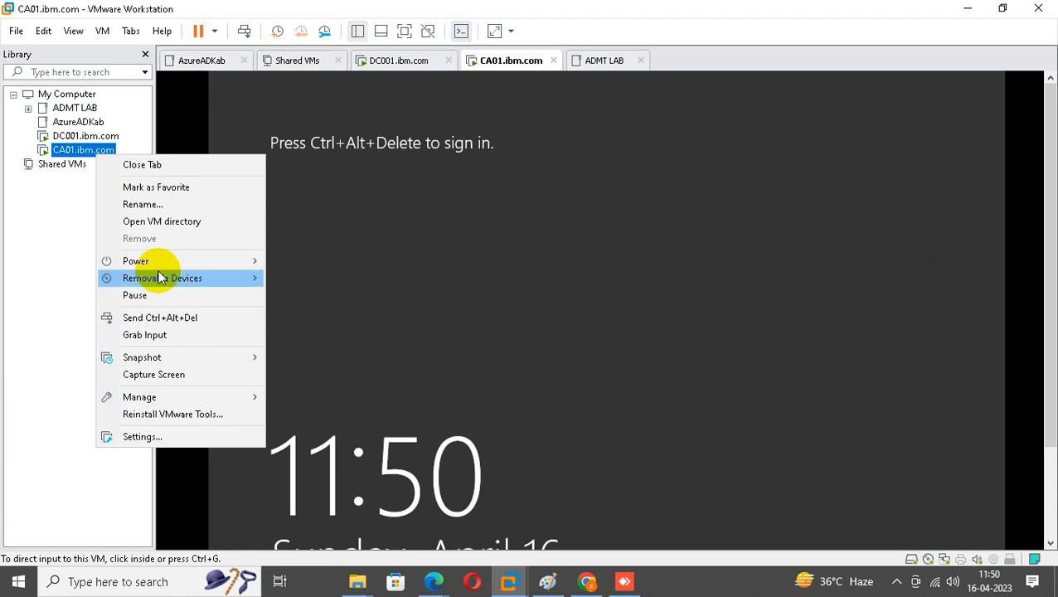
click(189, 317)
click(638, 278)
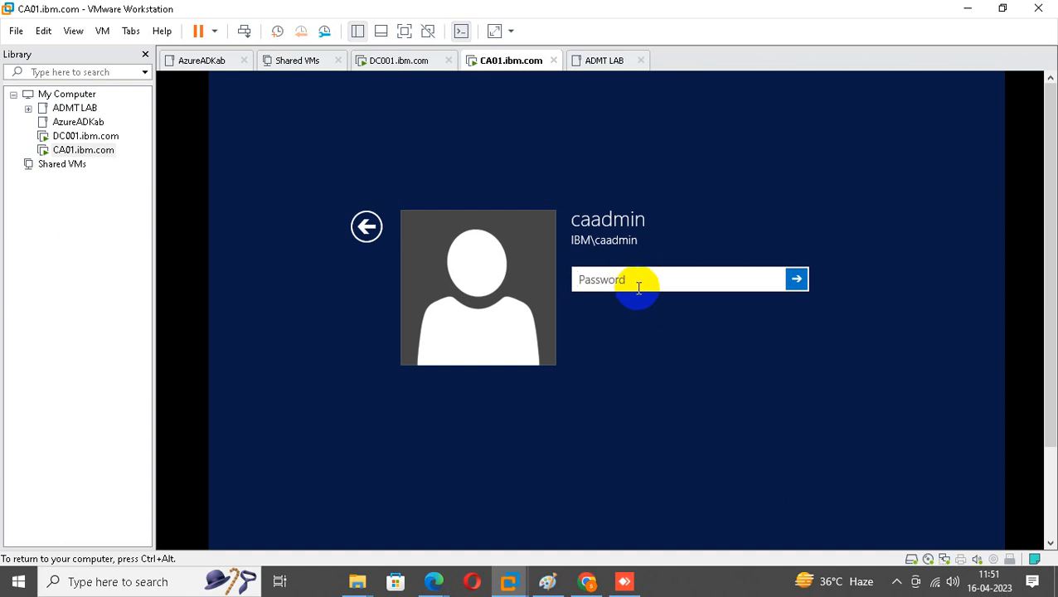
Enter the caadmin password to sign in to CA01, then close Server Manager.
text(••)
key(BackSpace)
key(BackSpace)
text(••••••••••••)
key(Return)
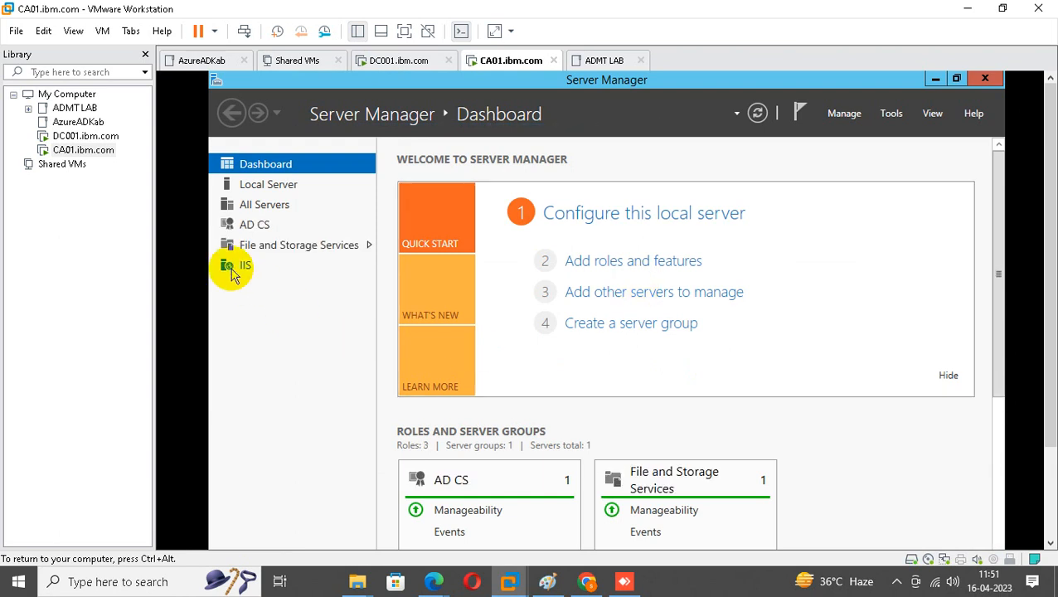
click(987, 79)
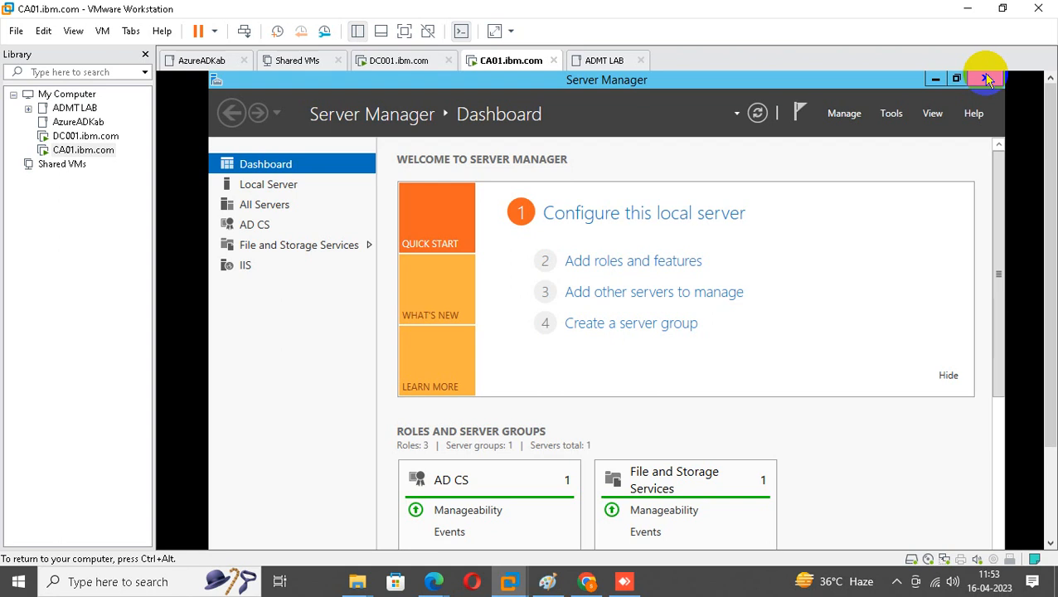
Close Server Manager and recheck CA01's computer name and domain membership.
click(986, 79)
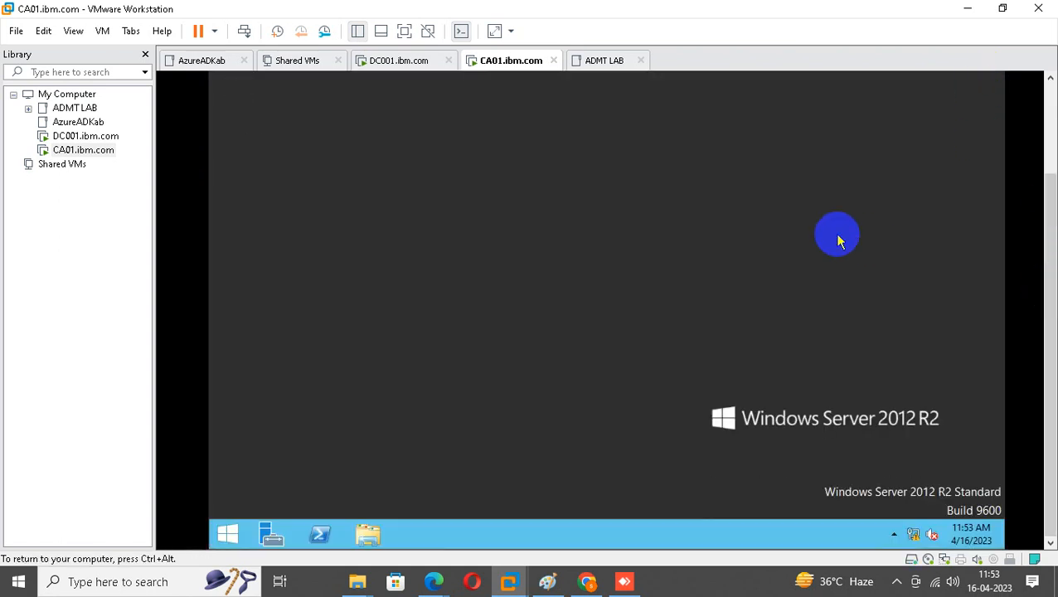
click(228, 538)
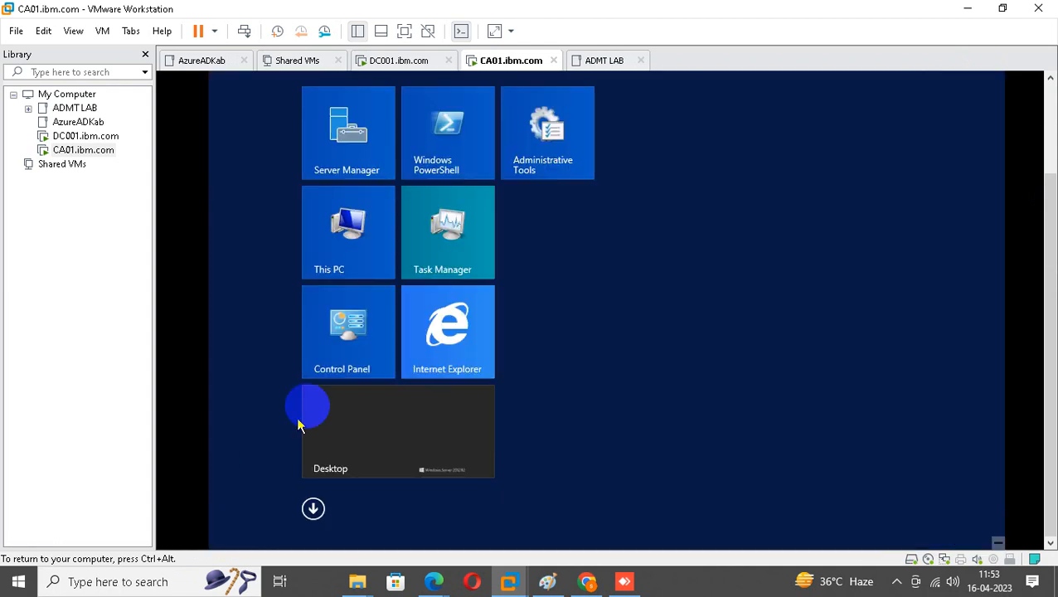
right_click(357, 231)
click(411, 284)
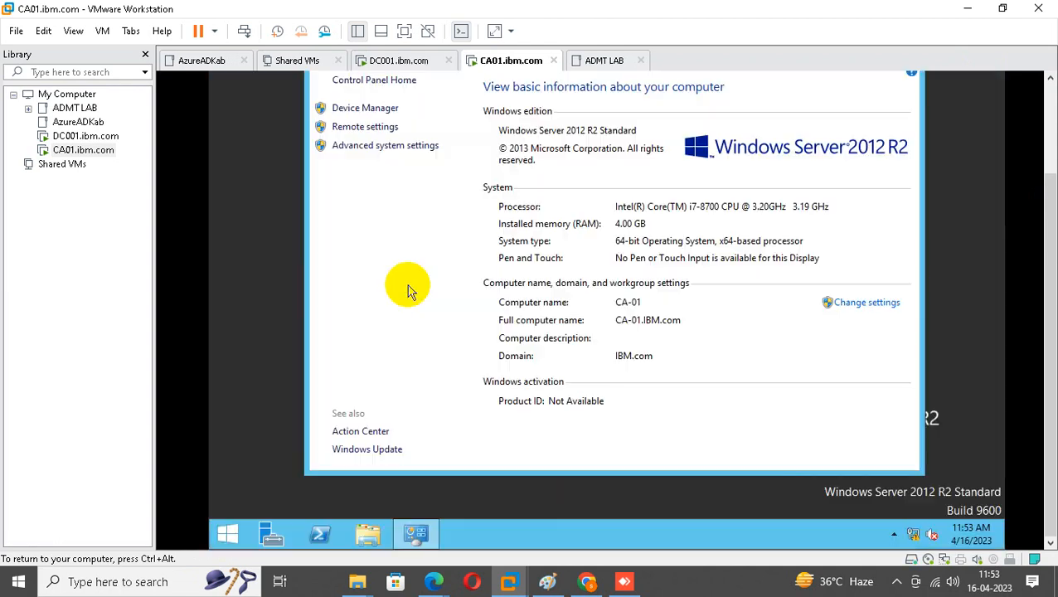
click(379, 144)
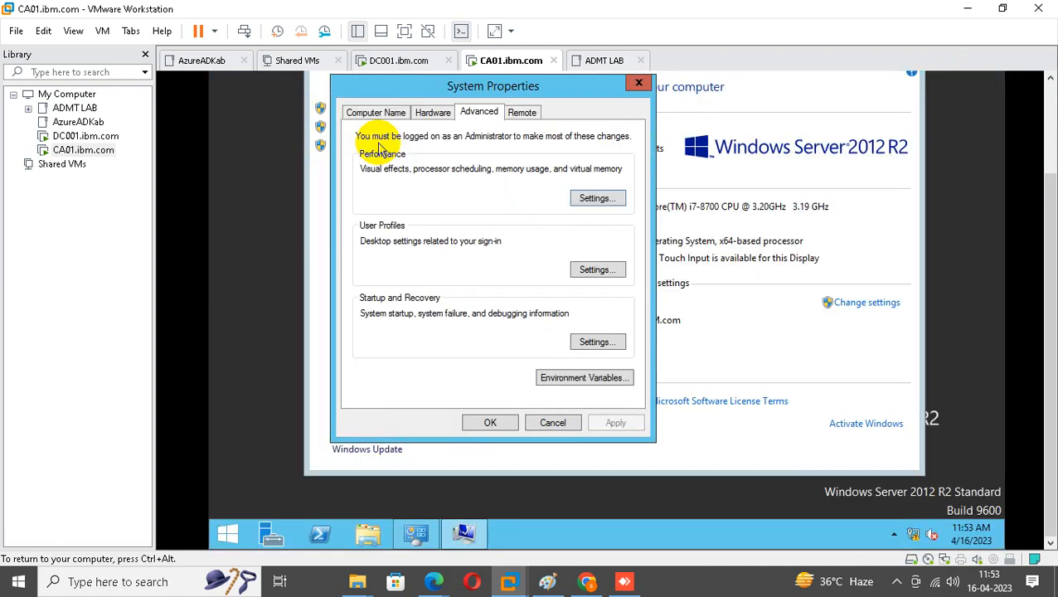
click(371, 111)
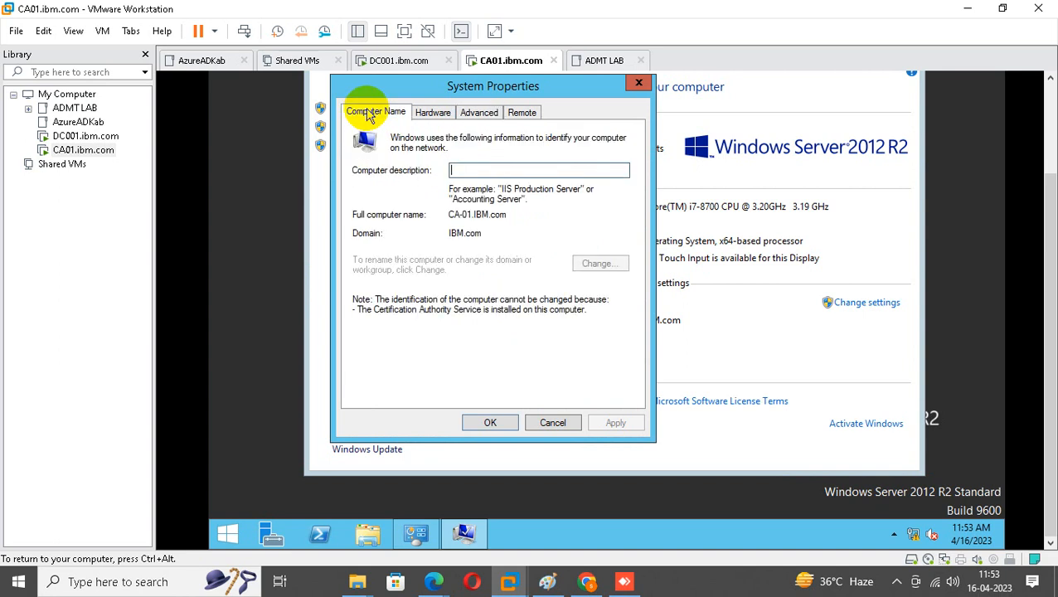
click(639, 86)
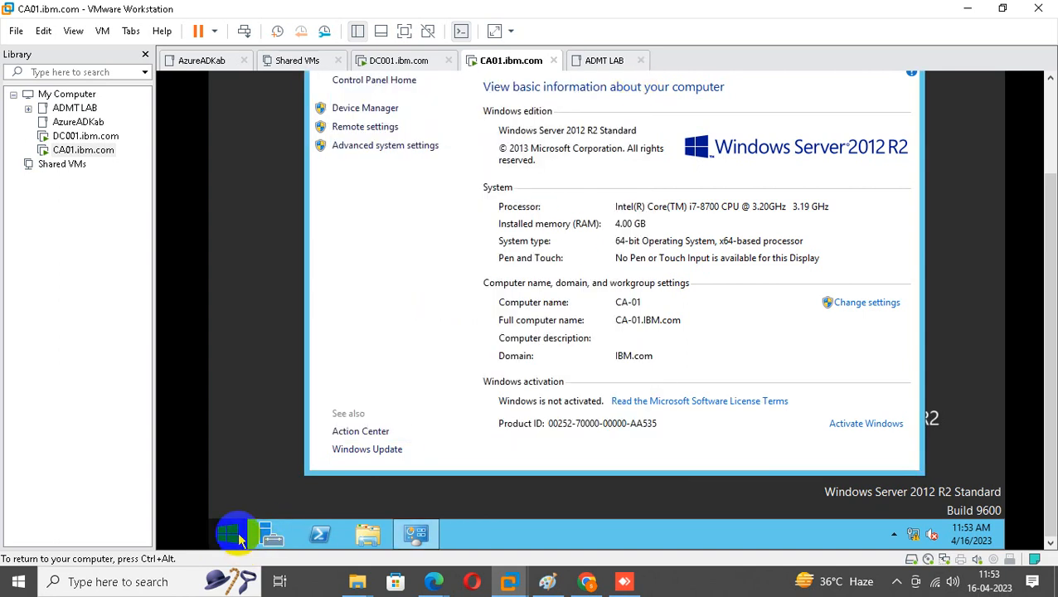
Try running dsa.msc from Run, dismiss the not-found error, and close the open windows.
right_click(228, 533)
click(298, 488)
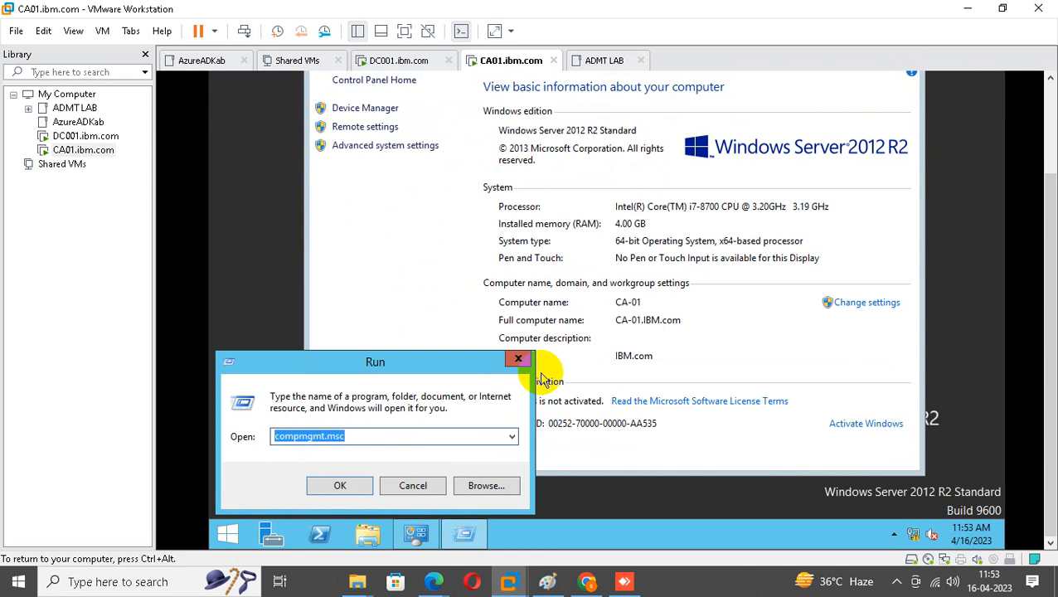
text(dsa.m)
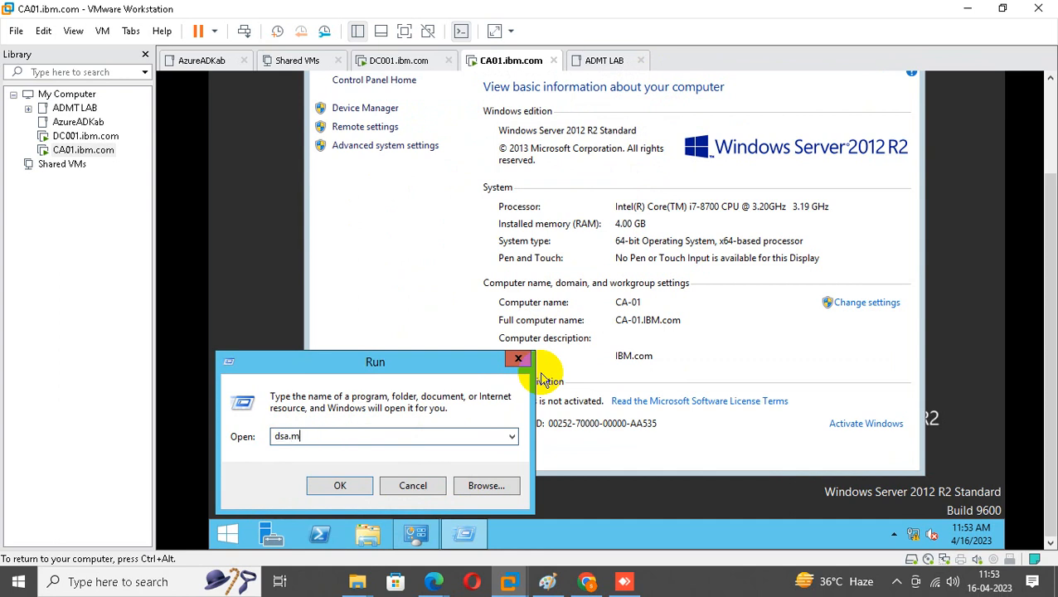
text(sc)
key(Return)
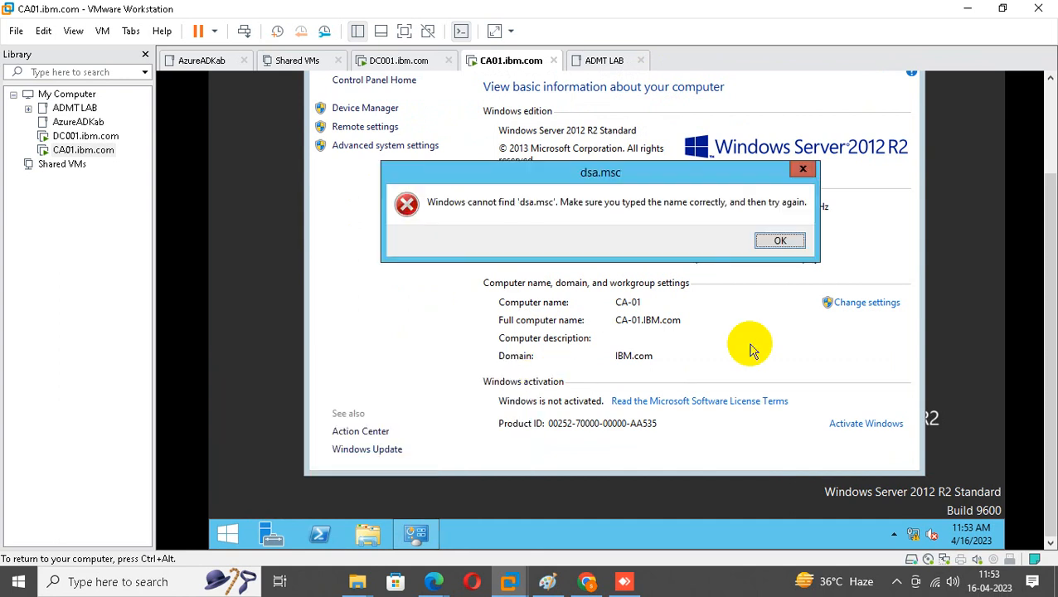
click(776, 241)
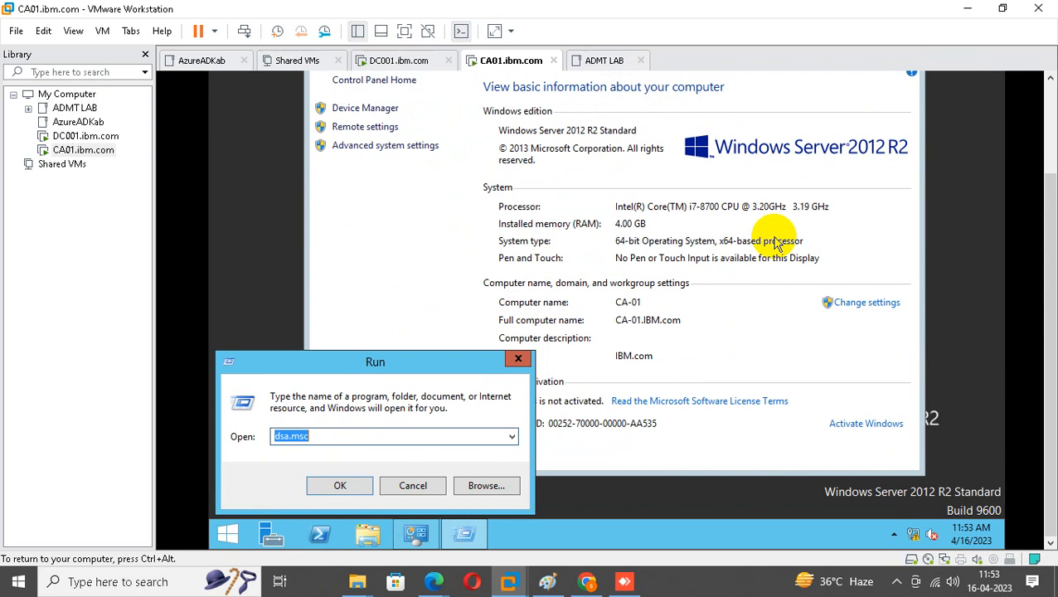
click(518, 358)
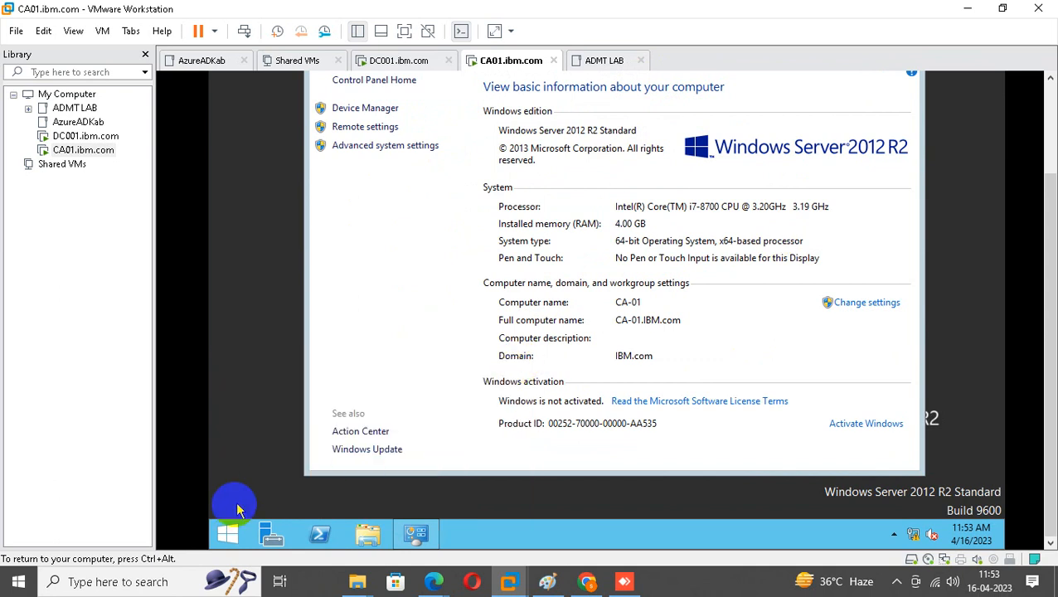
right_click(219, 537)
click(258, 480)
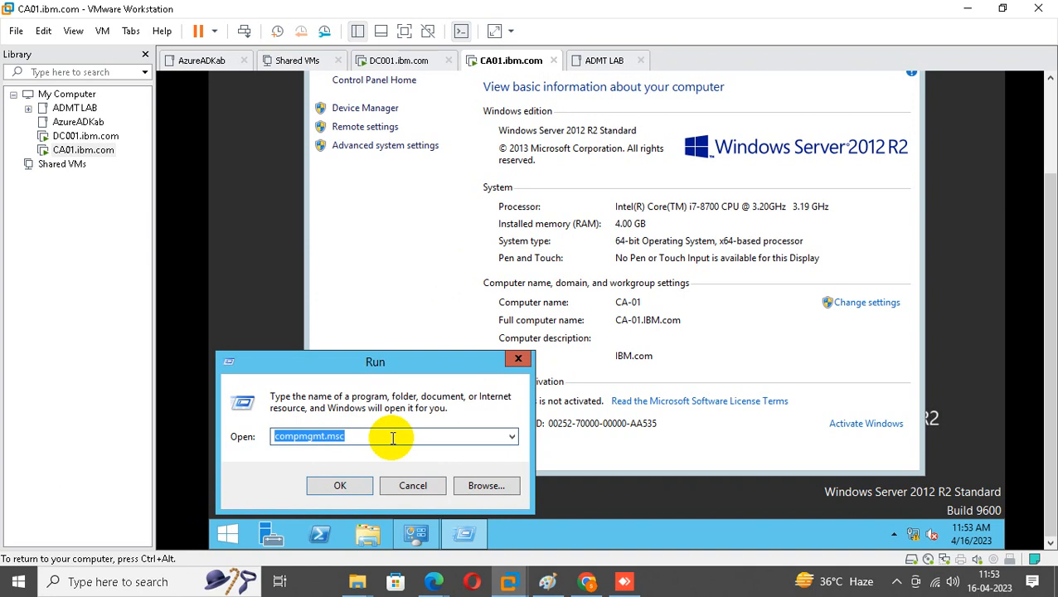
click(519, 359)
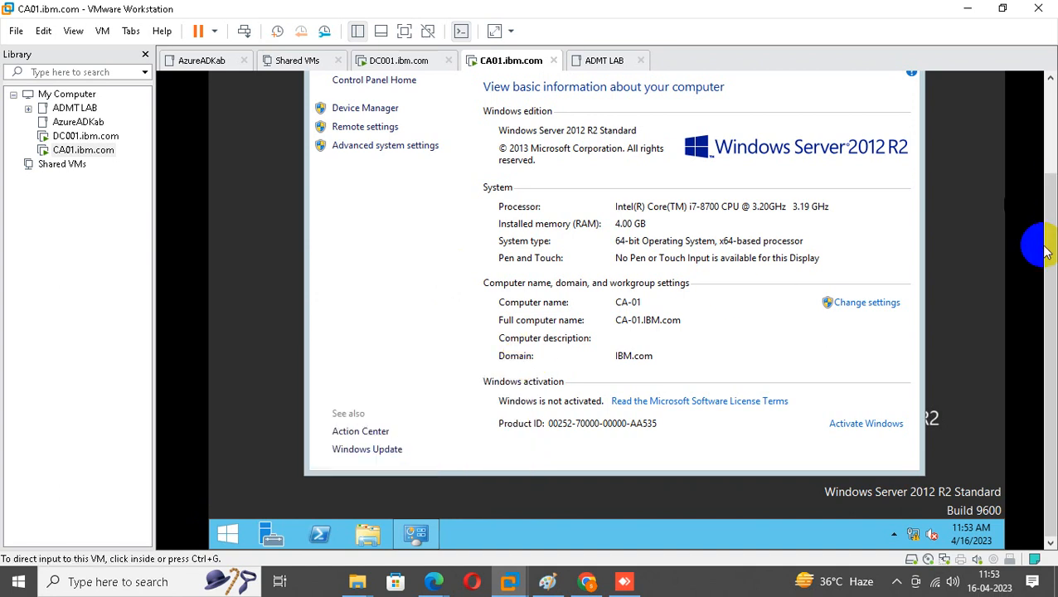
drag(1047, 253, 1042, 106)
click(897, 138)
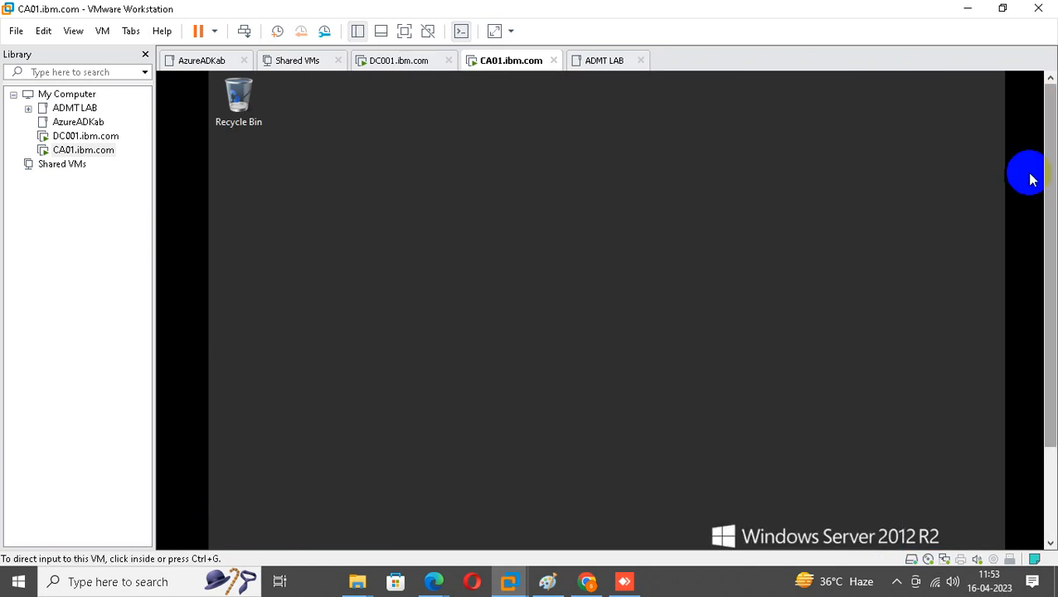
drag(1049, 177, 1047, 286)
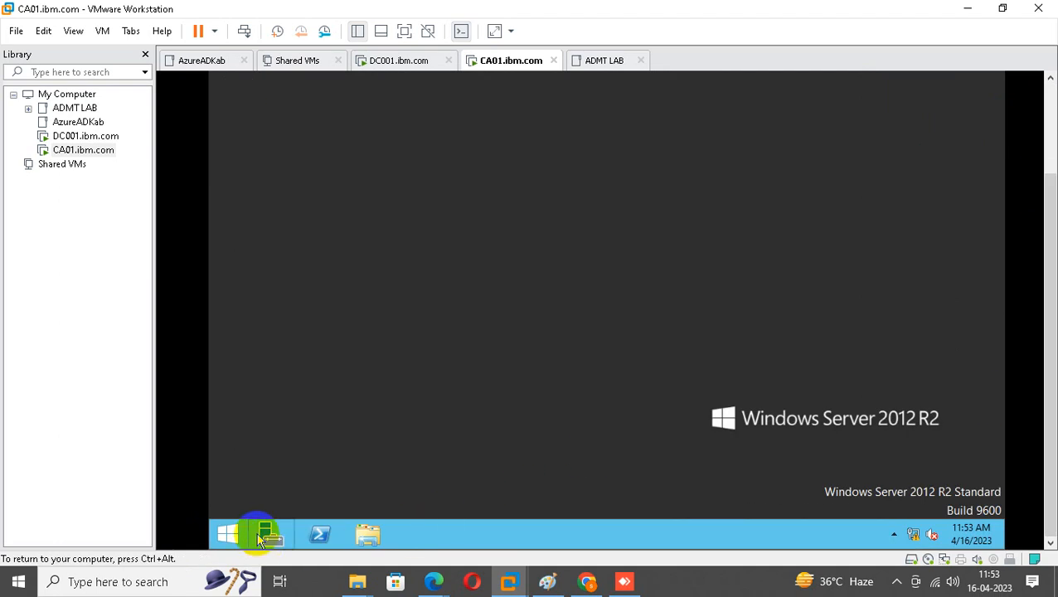
Launch the Certification Authority console from Server Manager's tools and maximize it.
click(264, 538)
drag(1042, 218, 1044, 89)
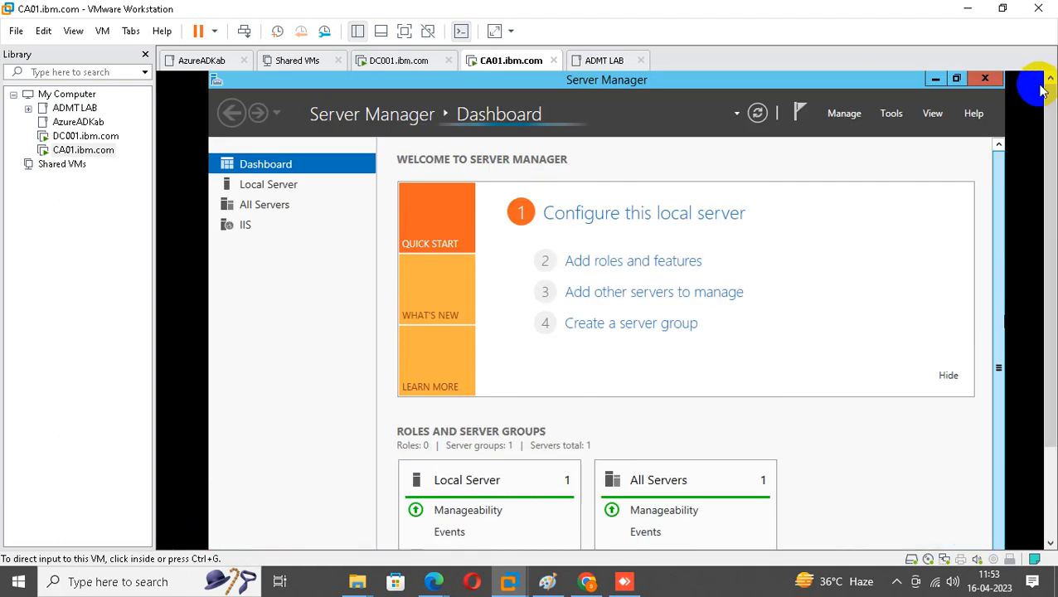
click(895, 114)
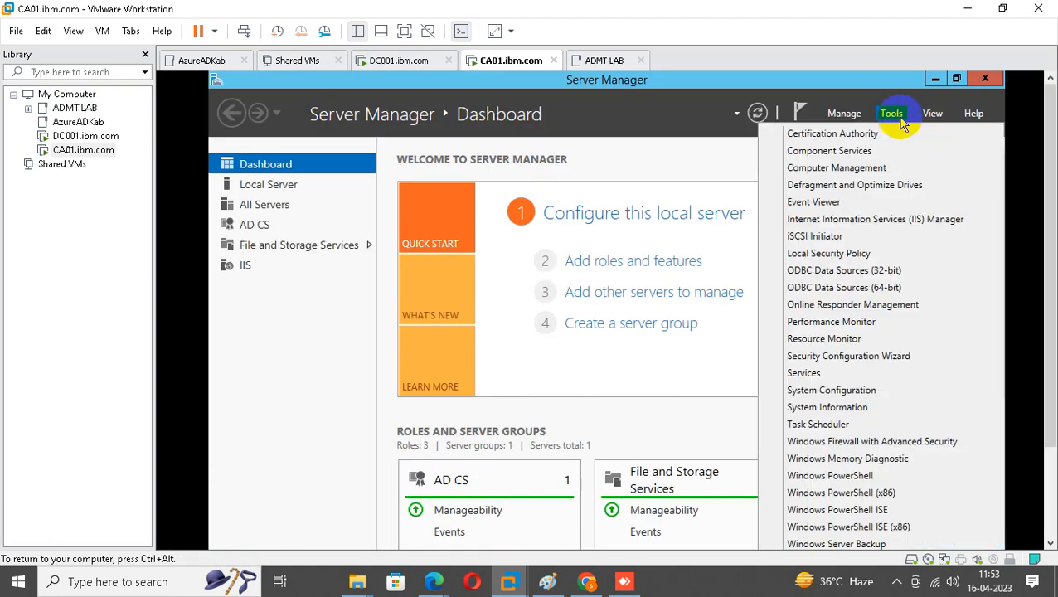
click(834, 135)
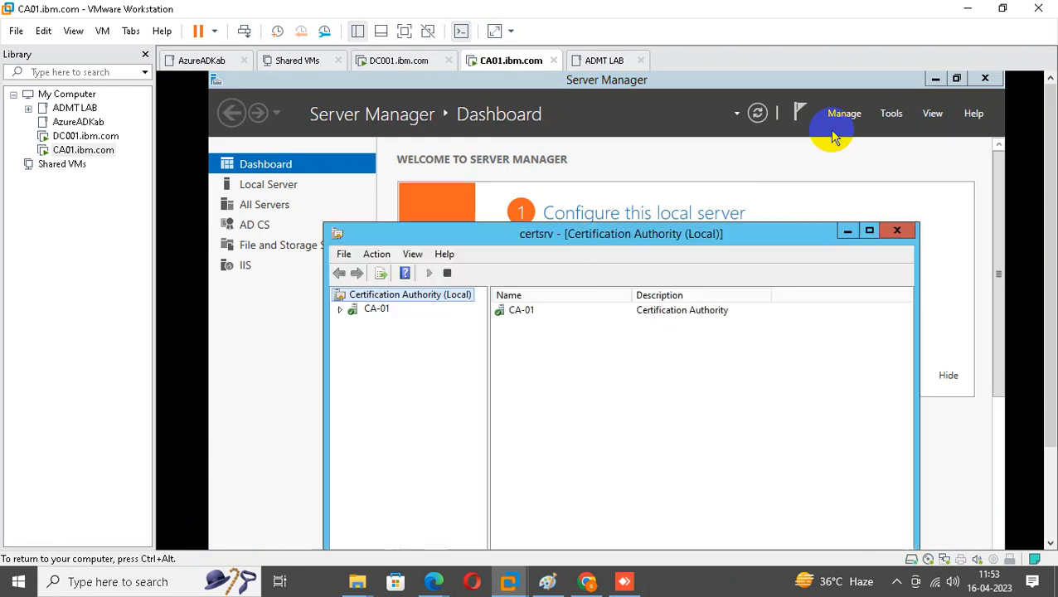
click(869, 230)
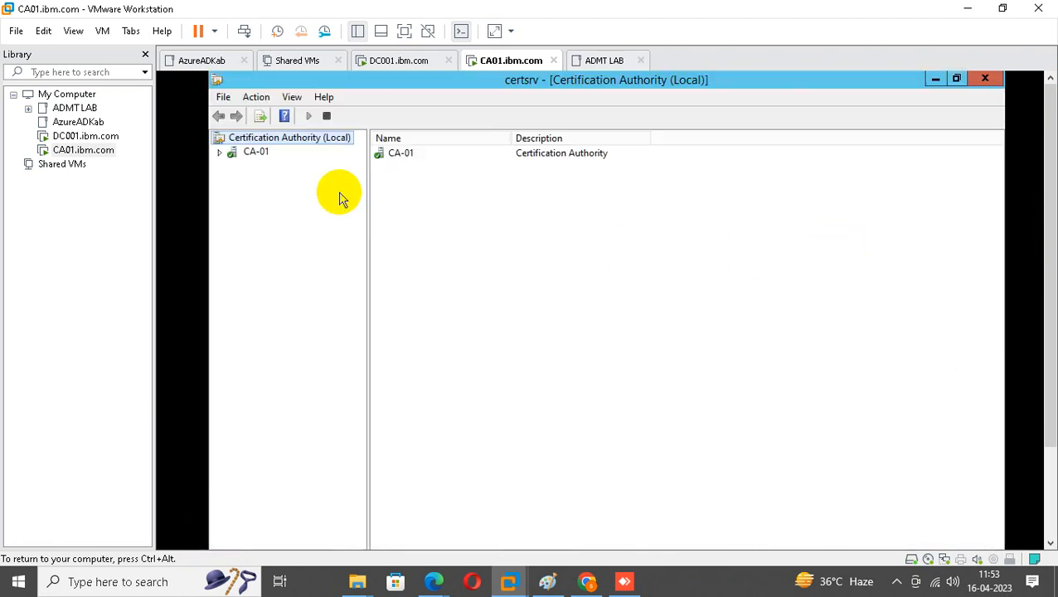
Expand CA-01 and open its Properties from the right-click menu.
click(220, 154)
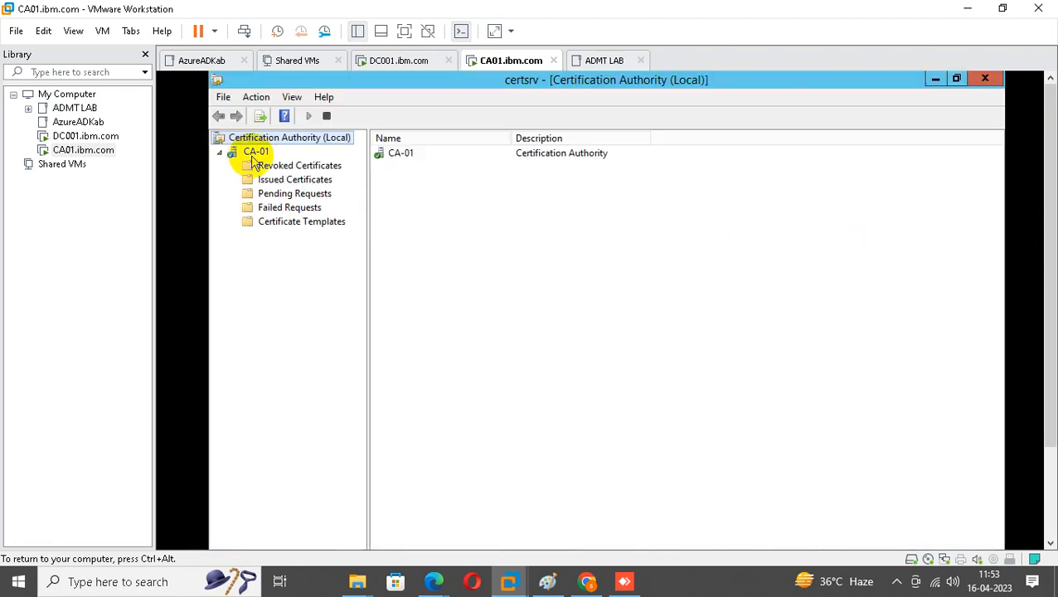
click(254, 157)
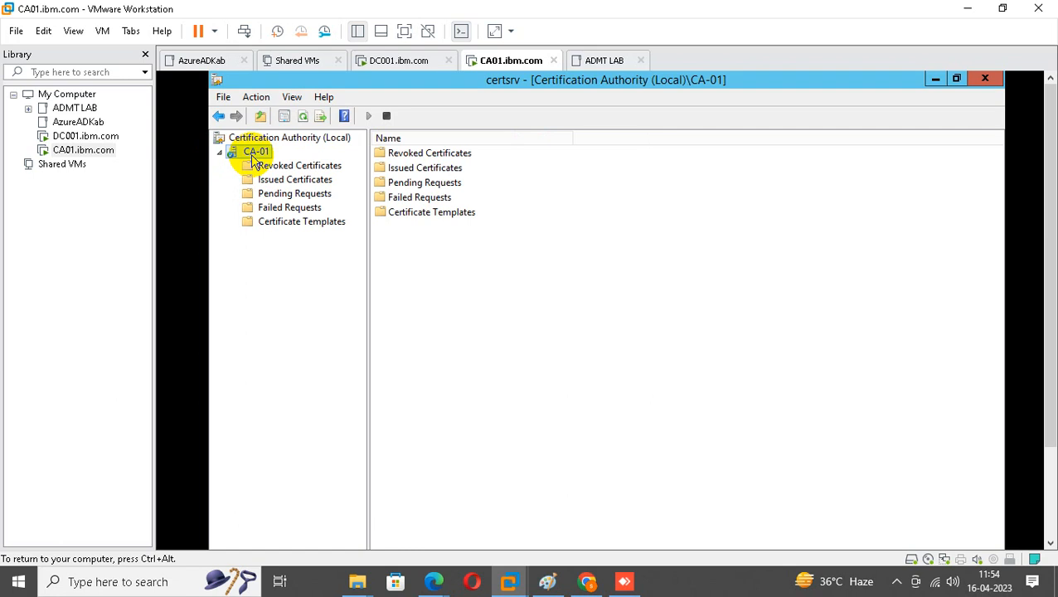
right_click(254, 157)
click(292, 242)
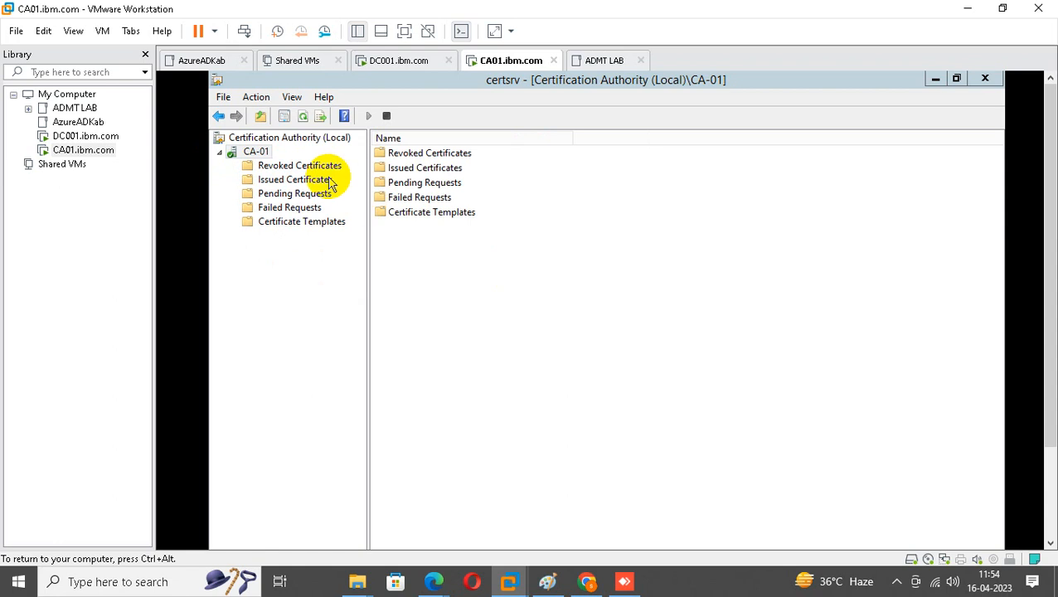
click(264, 155)
right_click(263, 156)
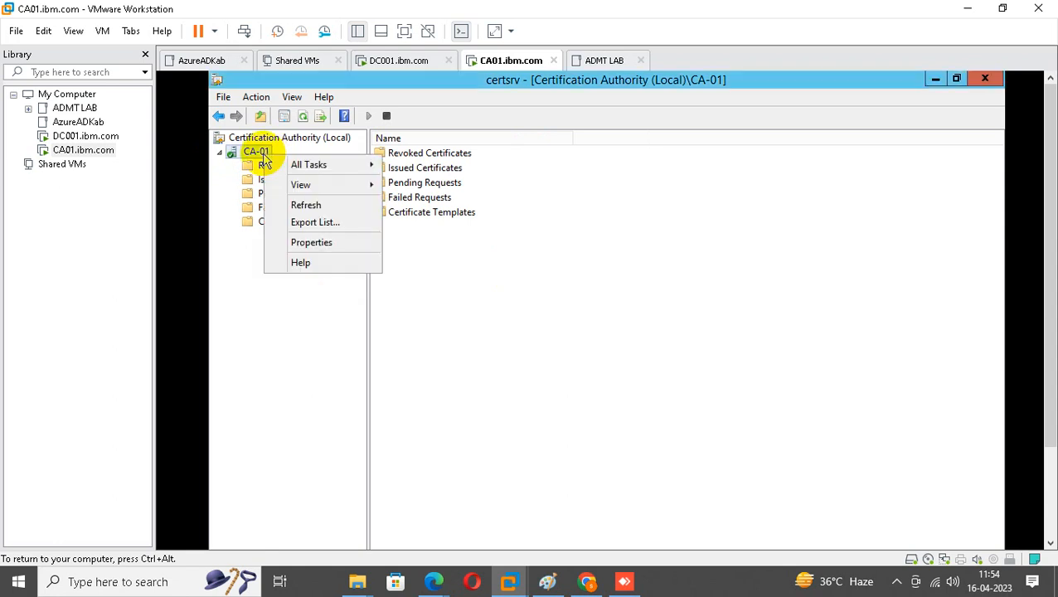
click(322, 243)
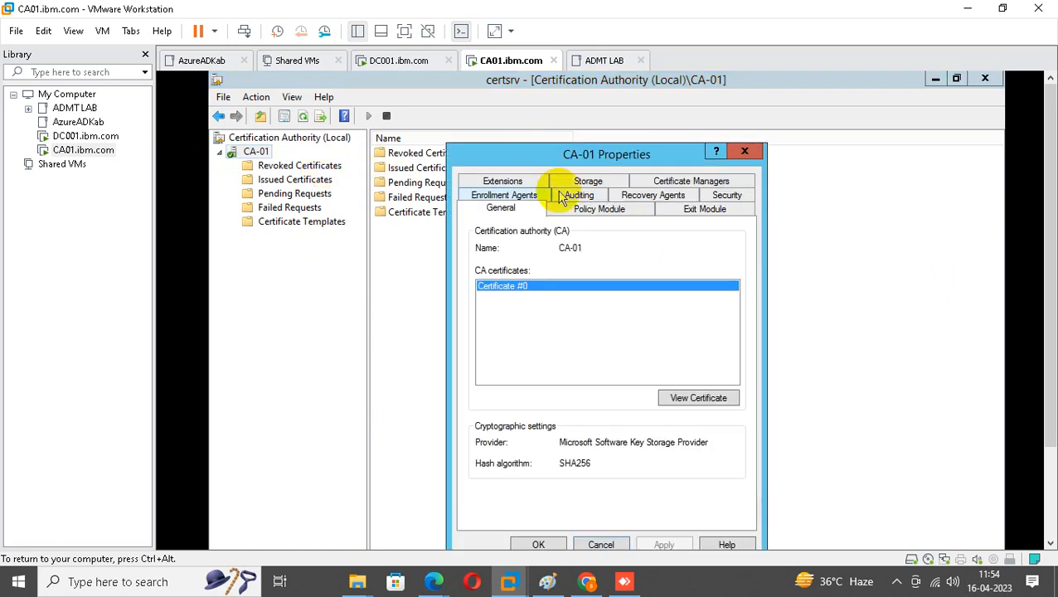
On the Security tab, add caadmin, Domain Computers and Domain Admins, resolving each name.
click(734, 199)
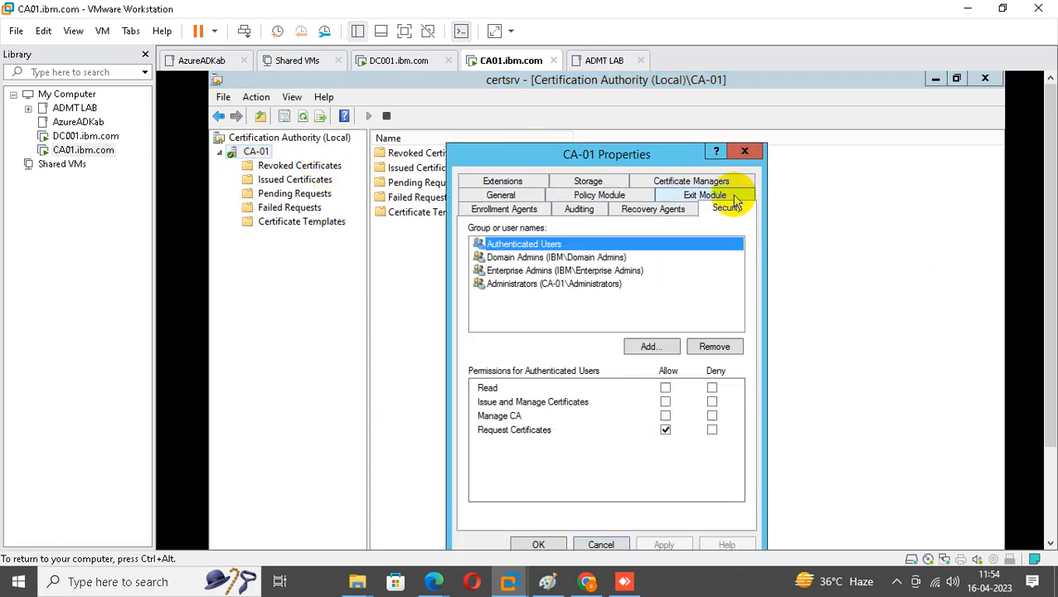
click(634, 352)
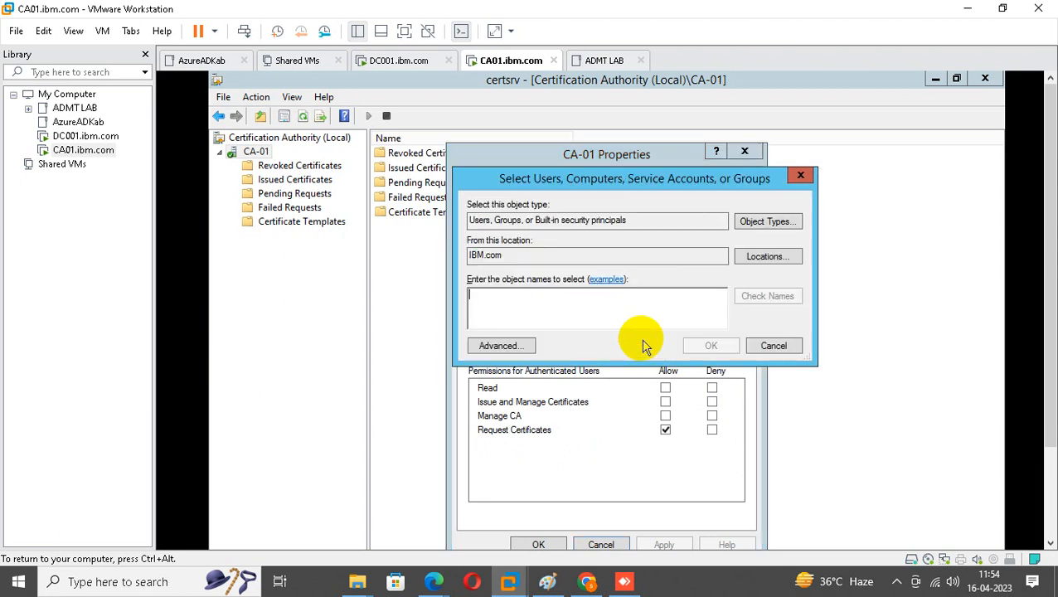
text(ca)
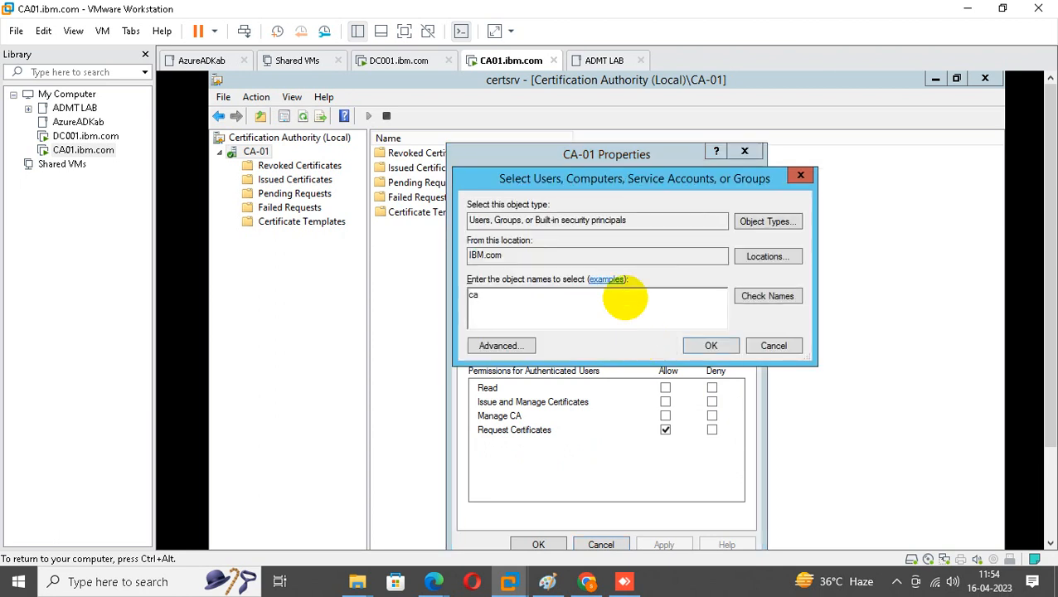
text(admin)
click(775, 297)
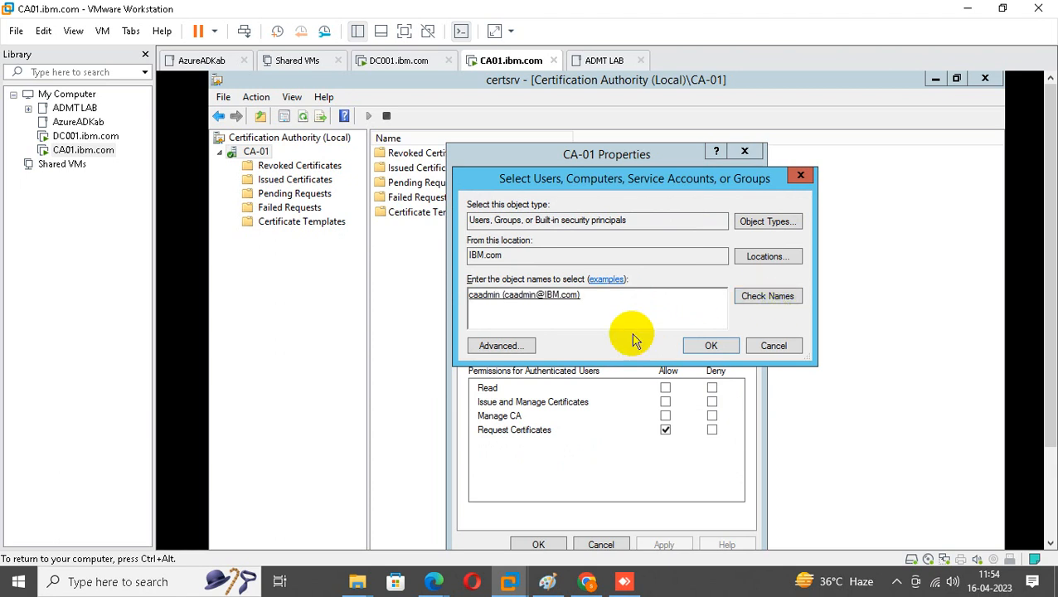
text(domain computers)
click(770, 299)
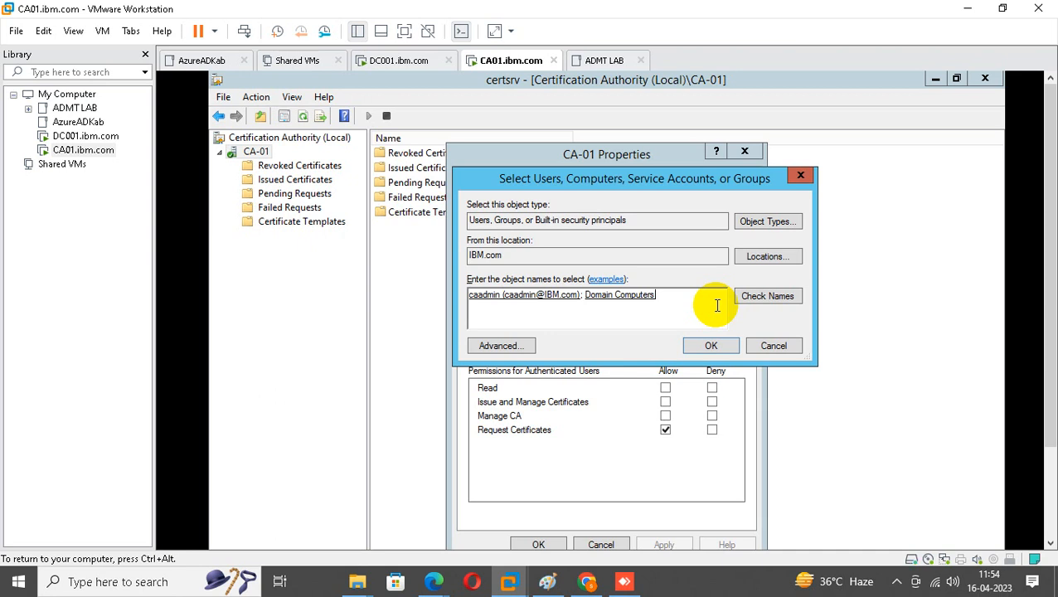
text(domain admin)
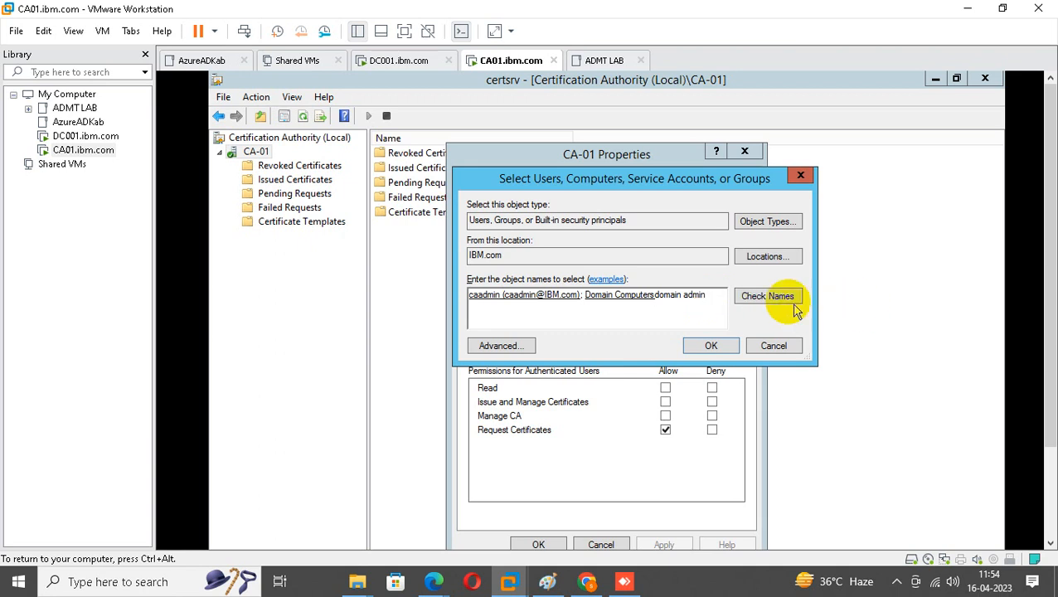
click(770, 297)
click(729, 343)
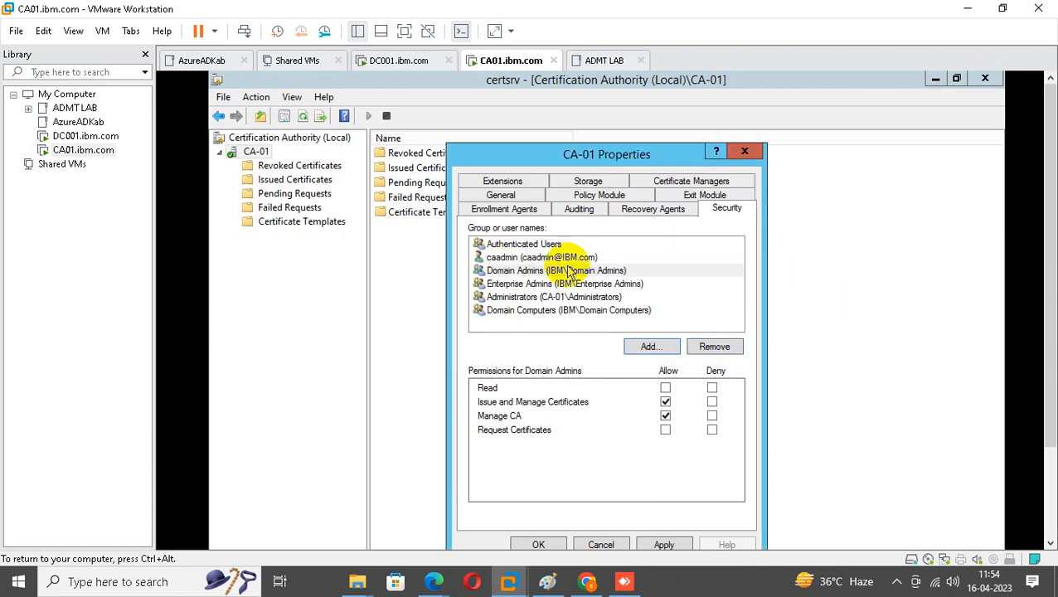
Allow Read for Domain and Enterprise Admins, give caadmin Read, Issue/Manage Certificates and Manage CA, and apply.
click(666, 388)
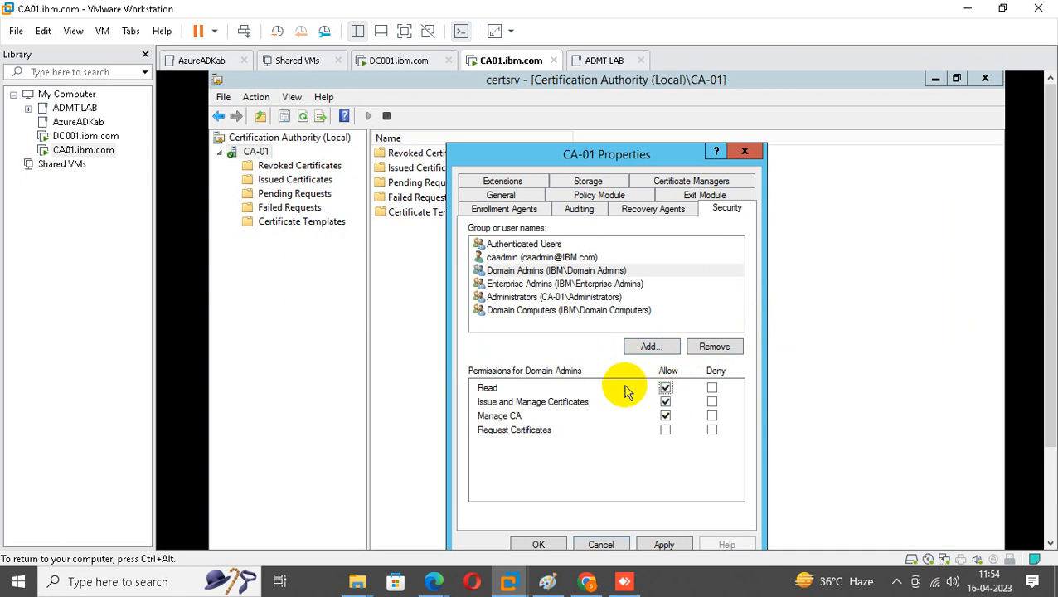
click(531, 284)
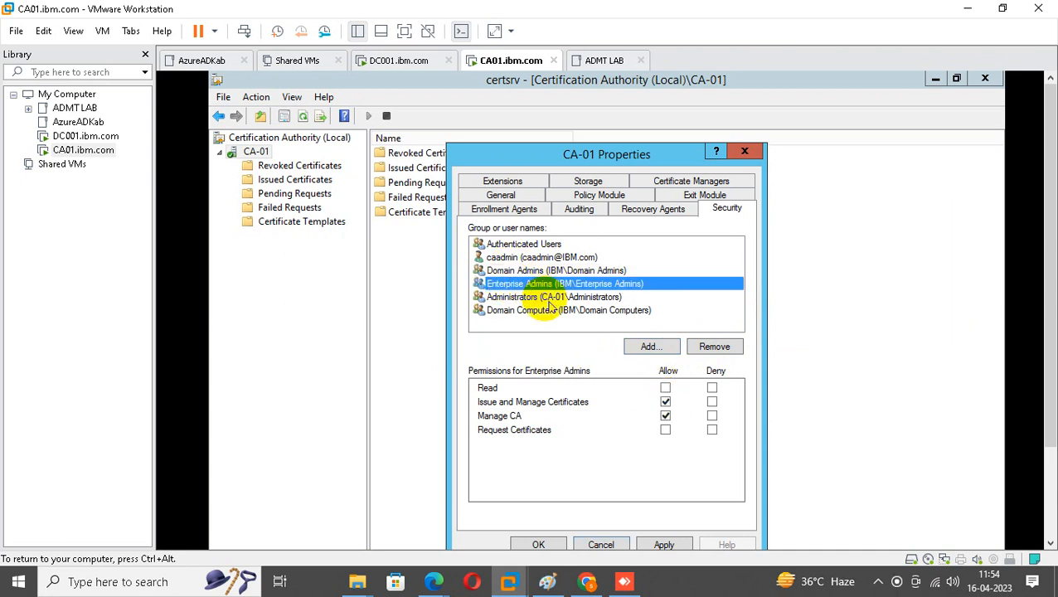
click(666, 388)
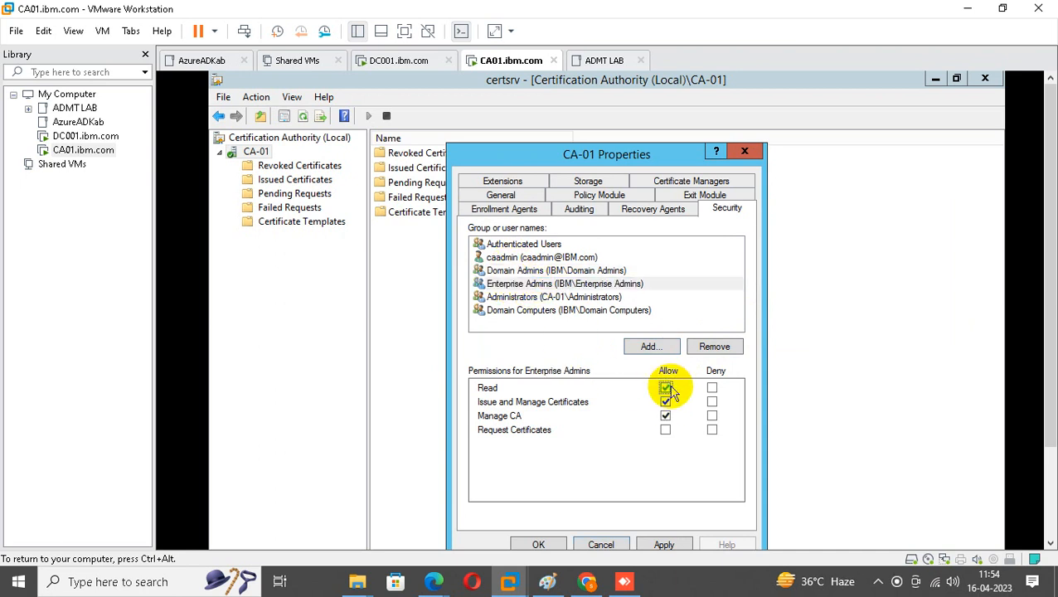
click(535, 259)
click(666, 388)
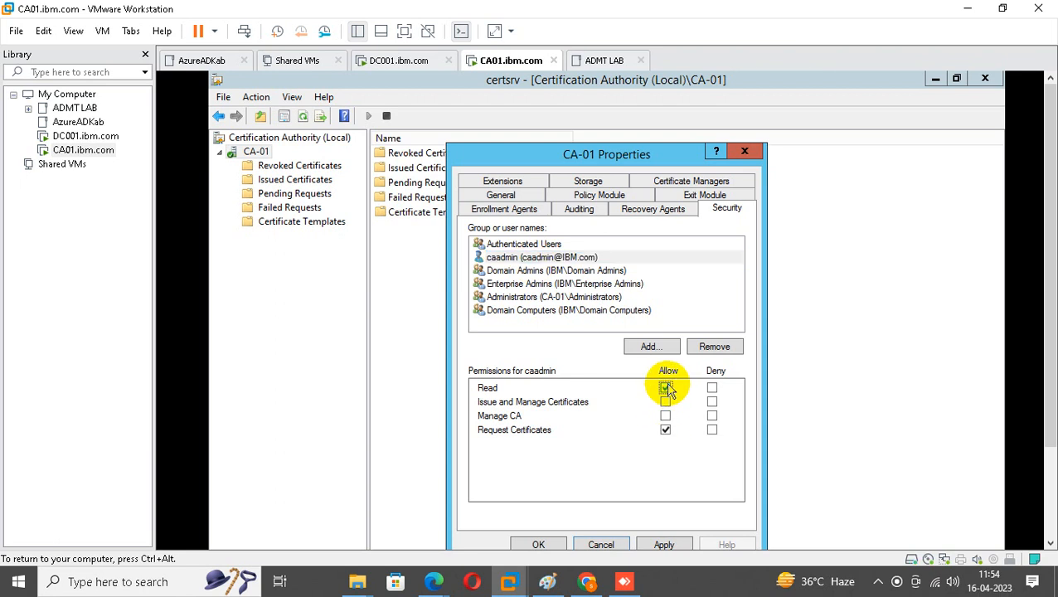
click(666, 402)
click(666, 416)
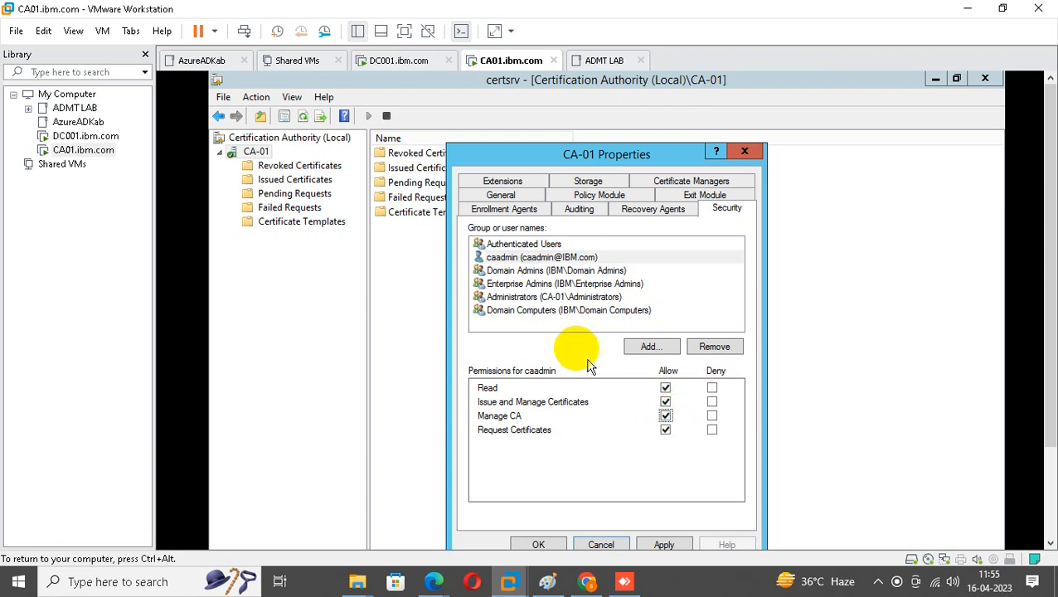
click(524, 315)
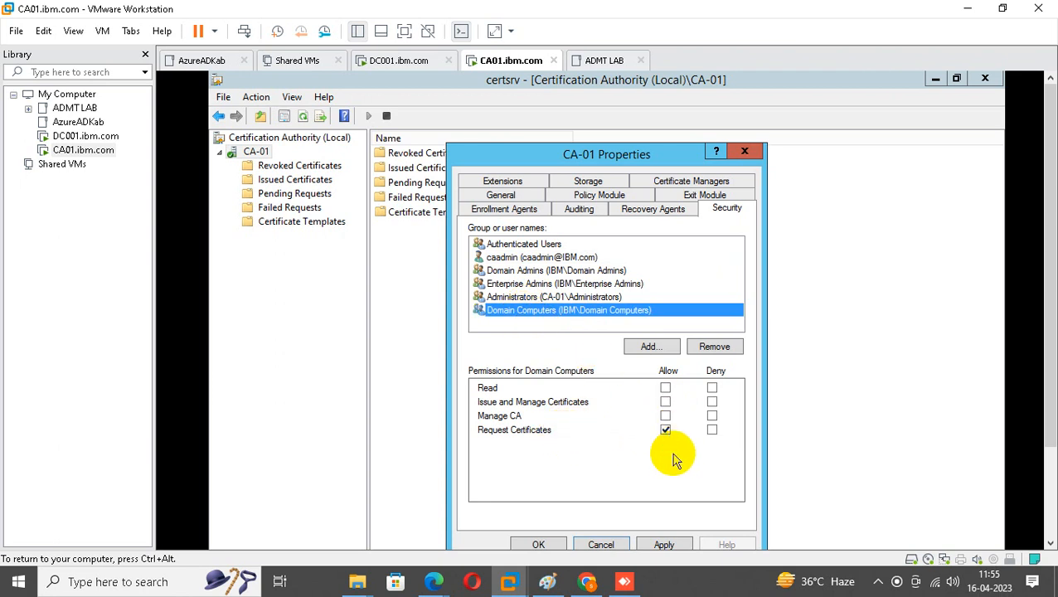
click(665, 545)
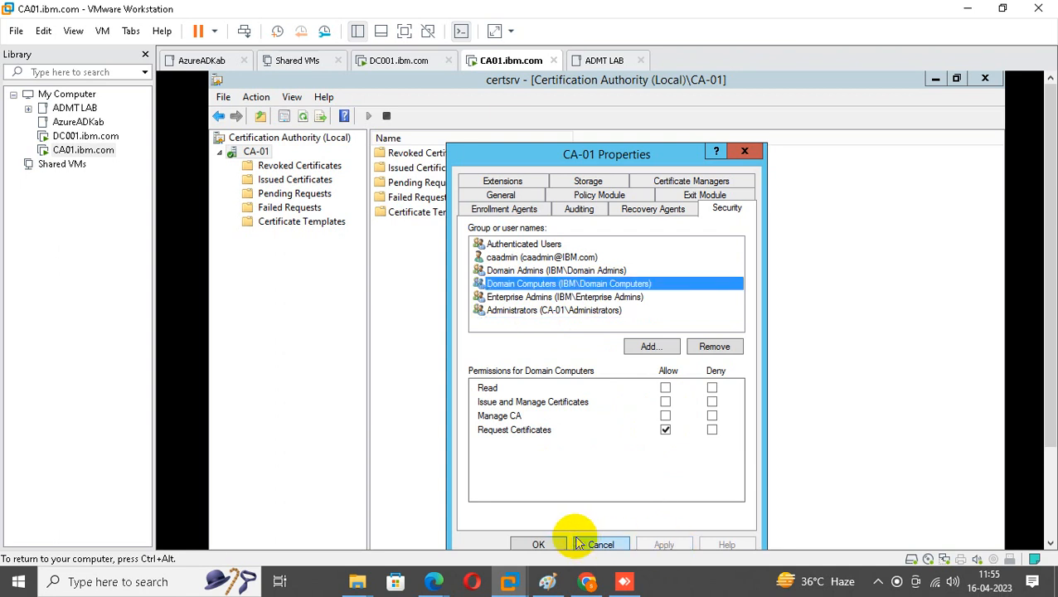
click(538, 545)
Stop and then start the CA-01 certificate service via All Tasks, then expand CA-01.
right_click(256, 153)
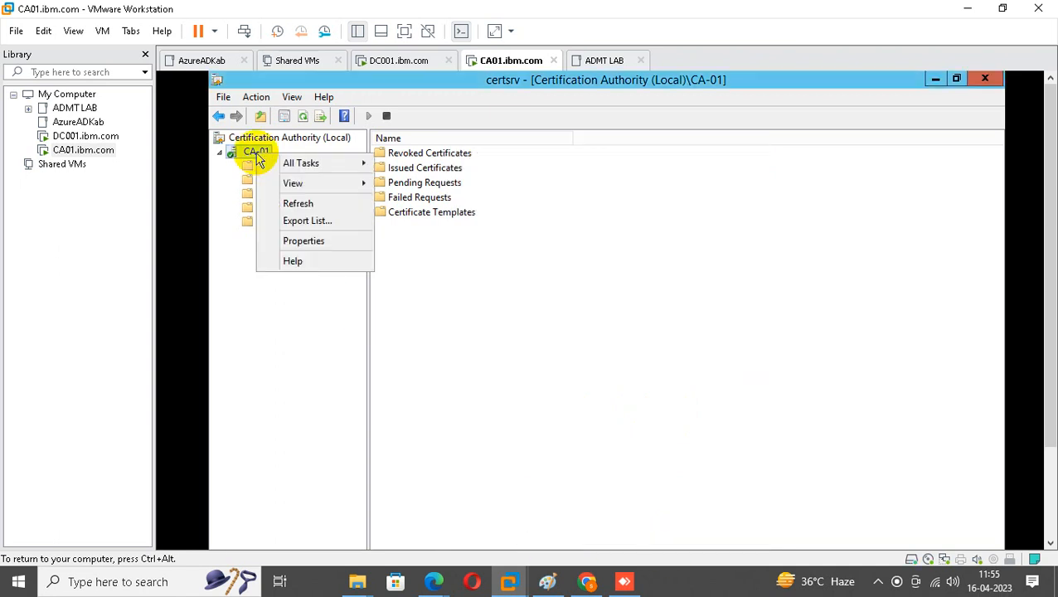
mouse_move(307, 164)
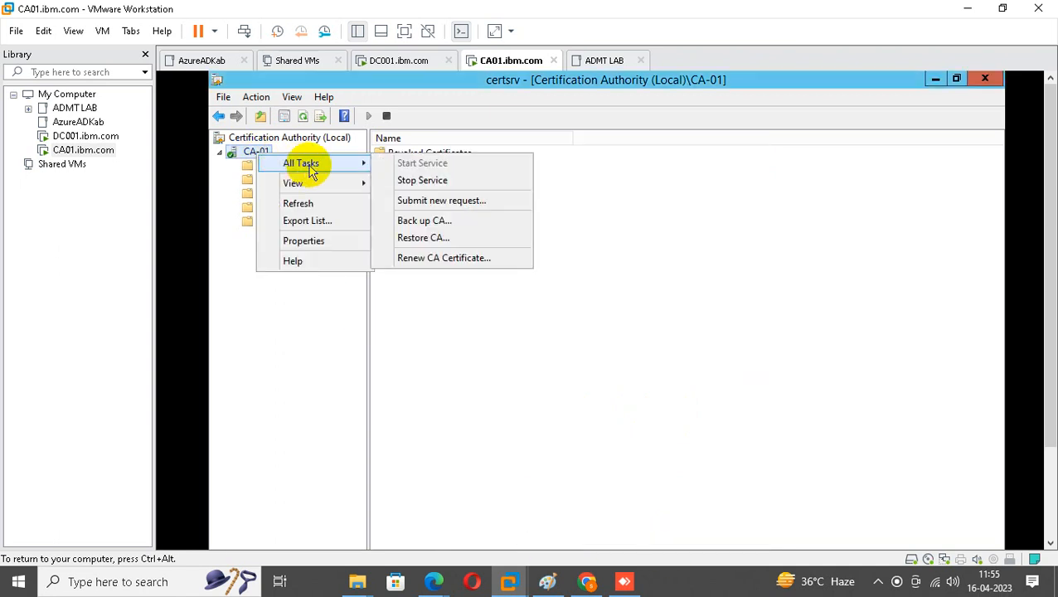
click(452, 183)
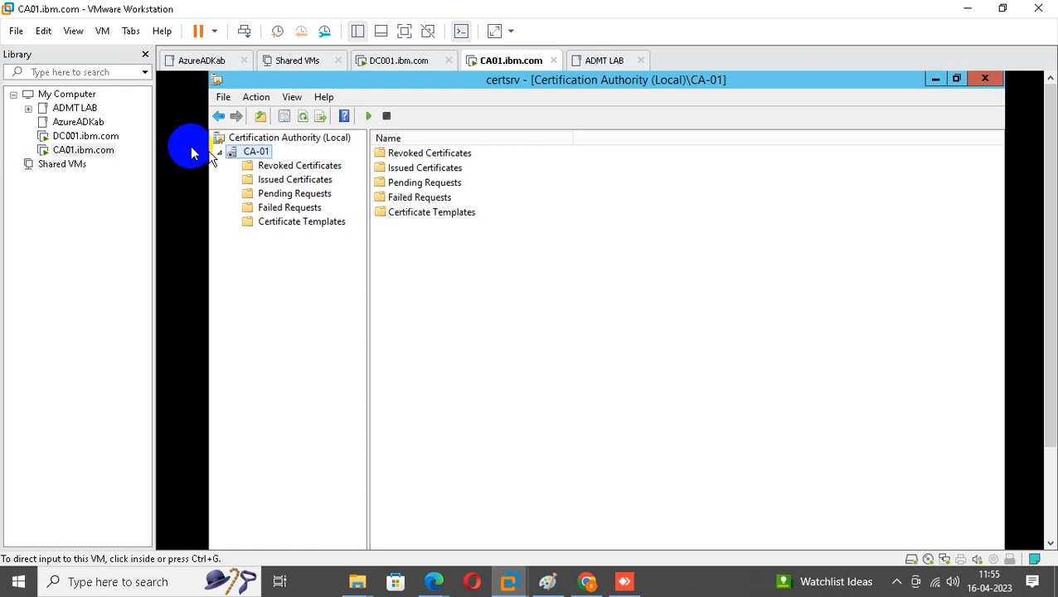
right_click(248, 155)
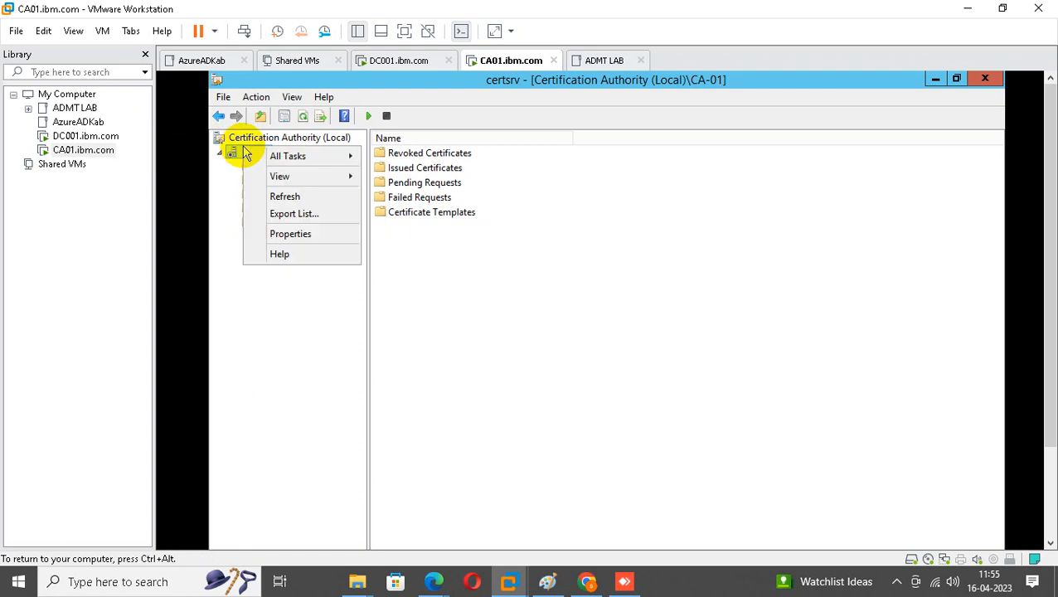
mouse_move(326, 160)
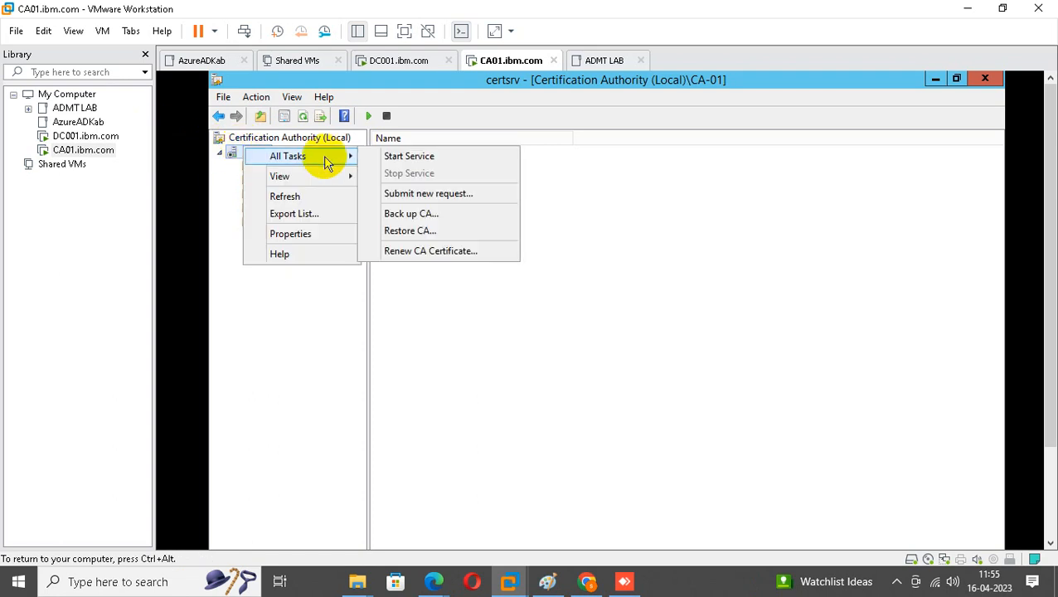
click(415, 157)
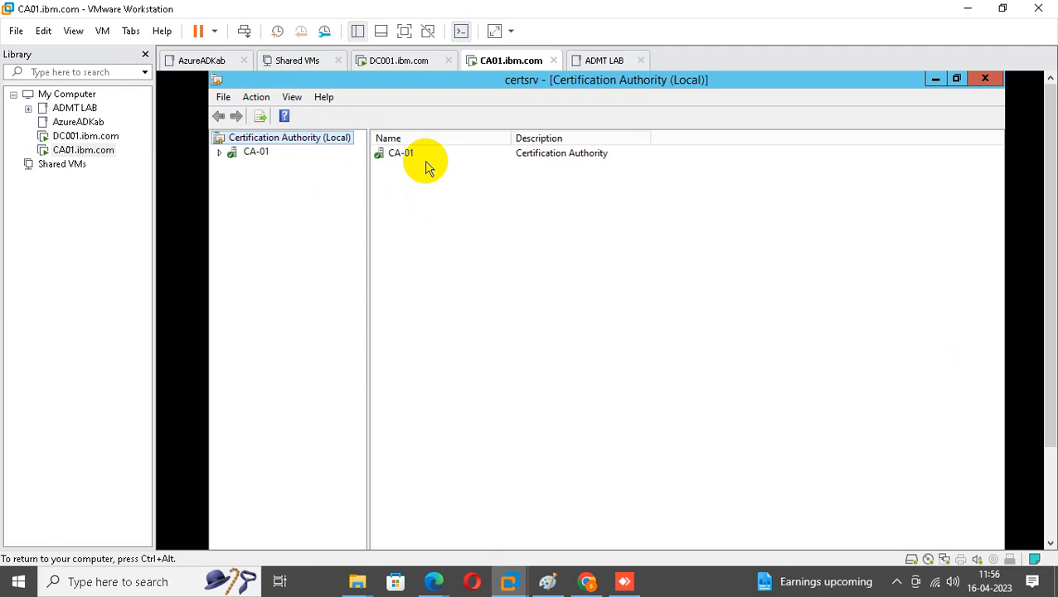
click(221, 154)
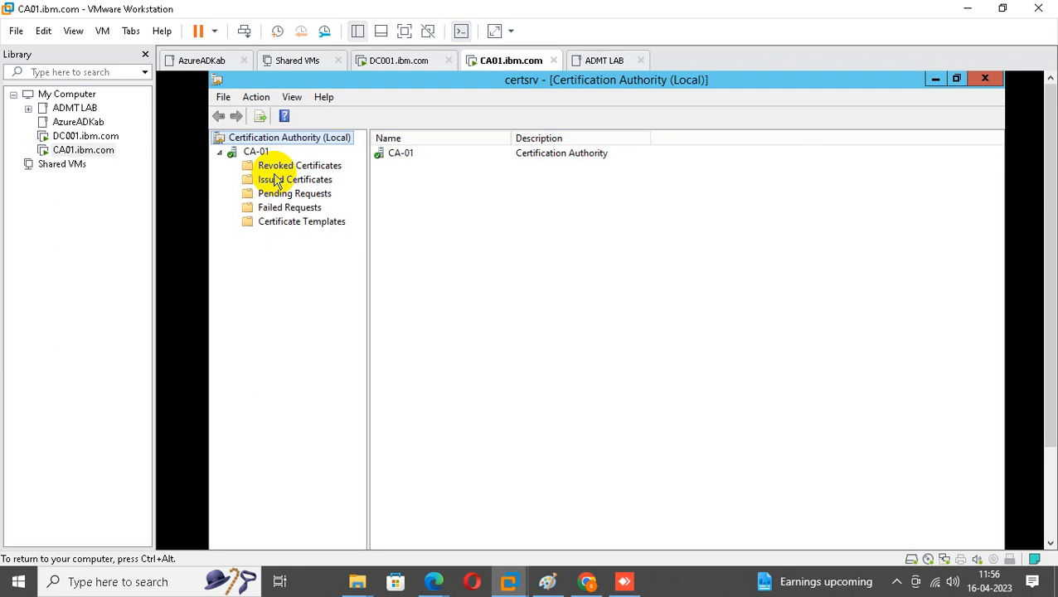
Create a new VM library folder named 'ADCS Lab'.
right_click(66, 95)
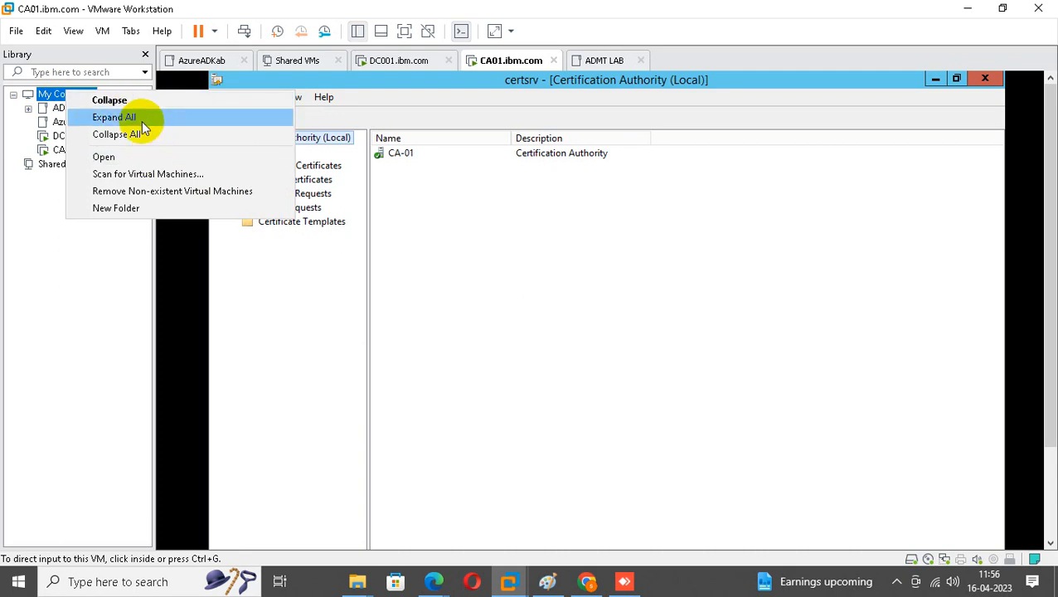
click(158, 209)
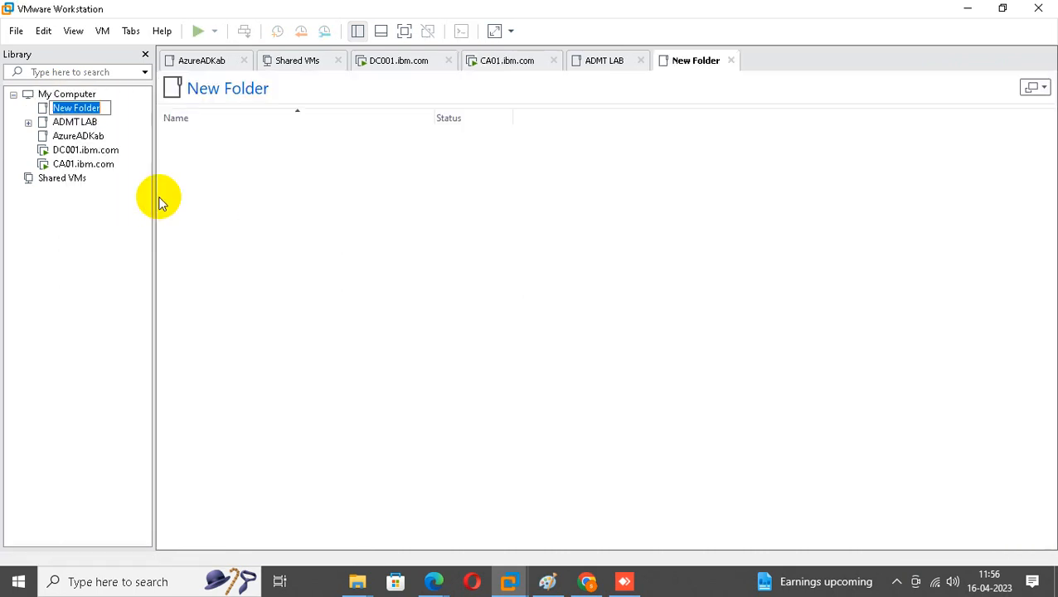
text(ADCS)
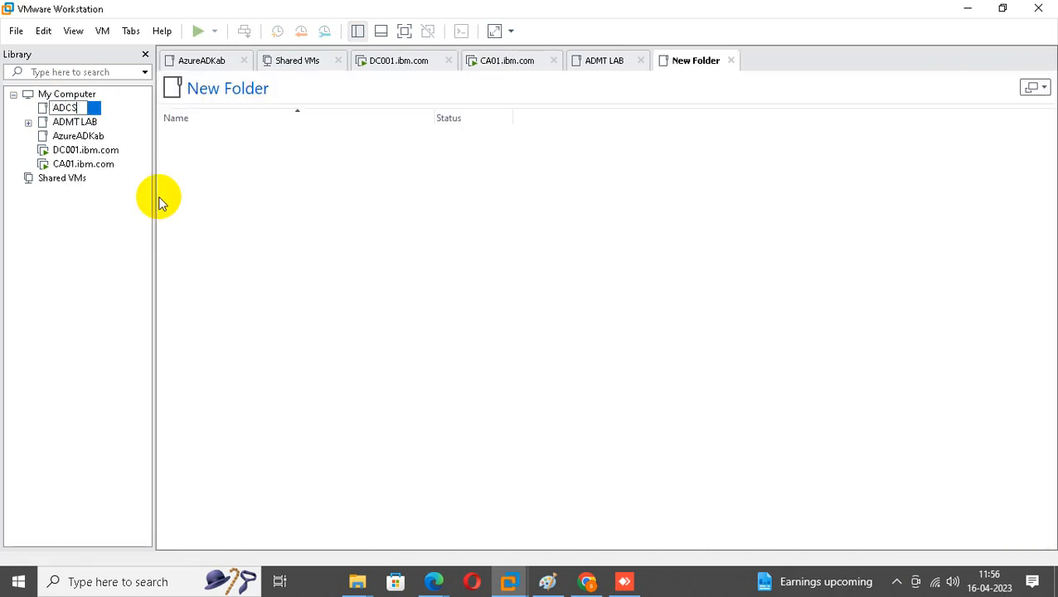
text( Lab)
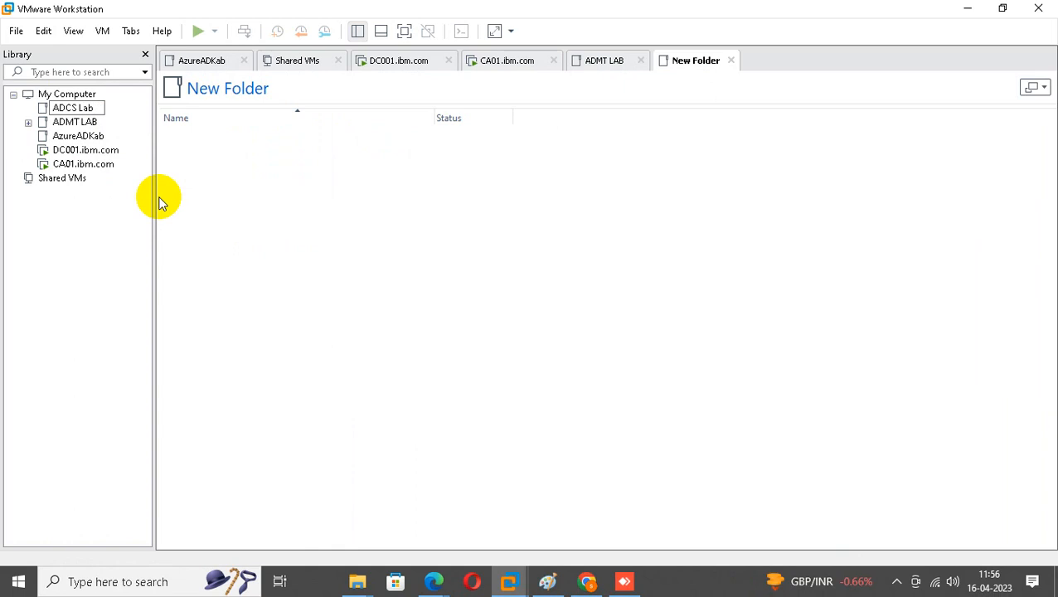
click(94, 213)
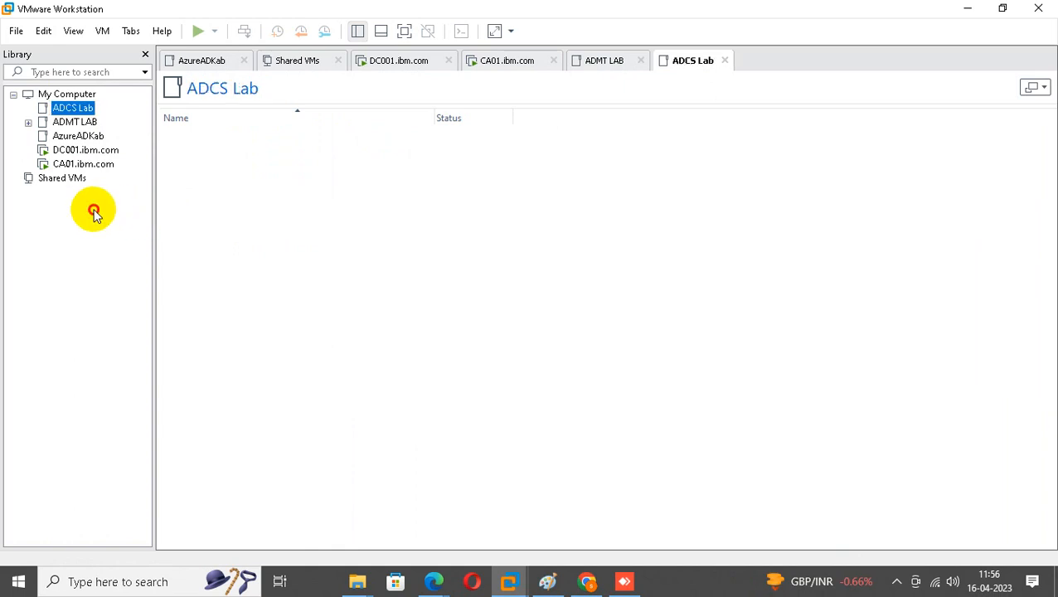
Move DC001.ibm.com and CA01.ibm.com into ADCS Lab with DC001 first, and open DC001's console.
click(72, 152)
ctrl+click(85, 124)
drag(86, 126, 90, 108)
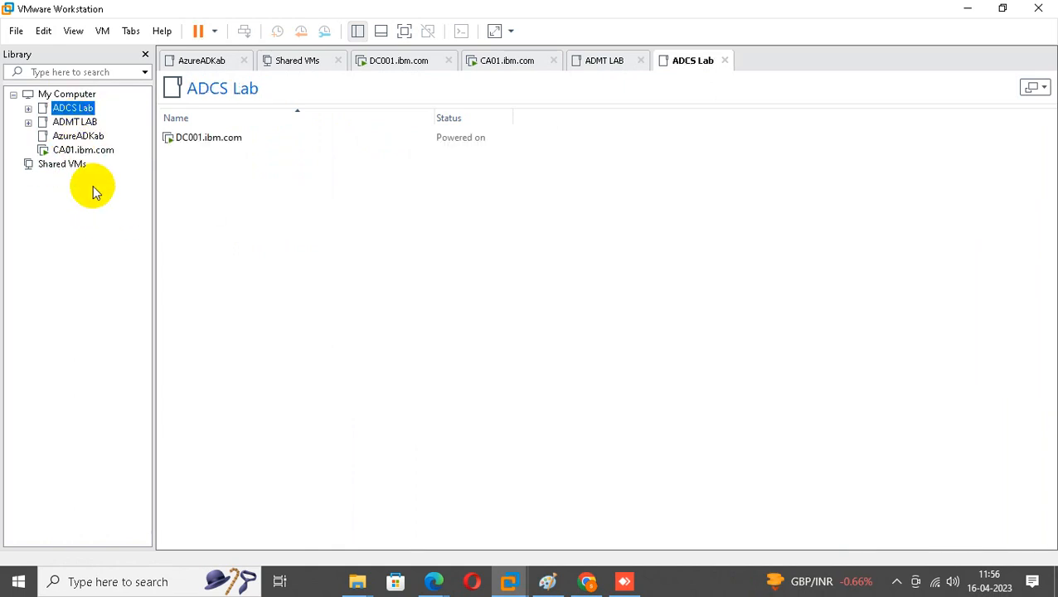
drag(86, 155, 90, 107)
click(28, 108)
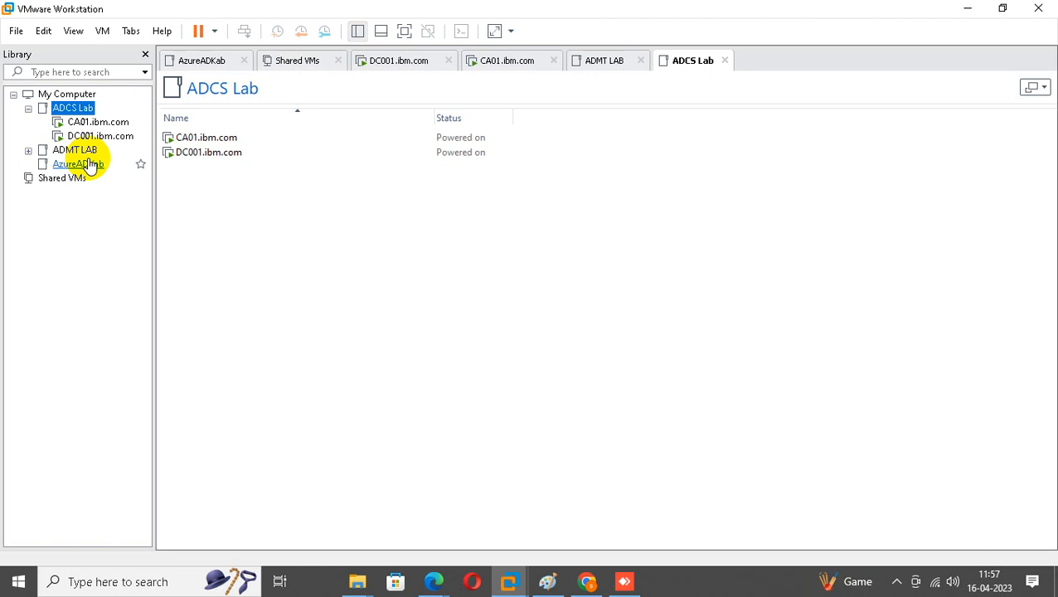
drag(95, 137, 101, 120)
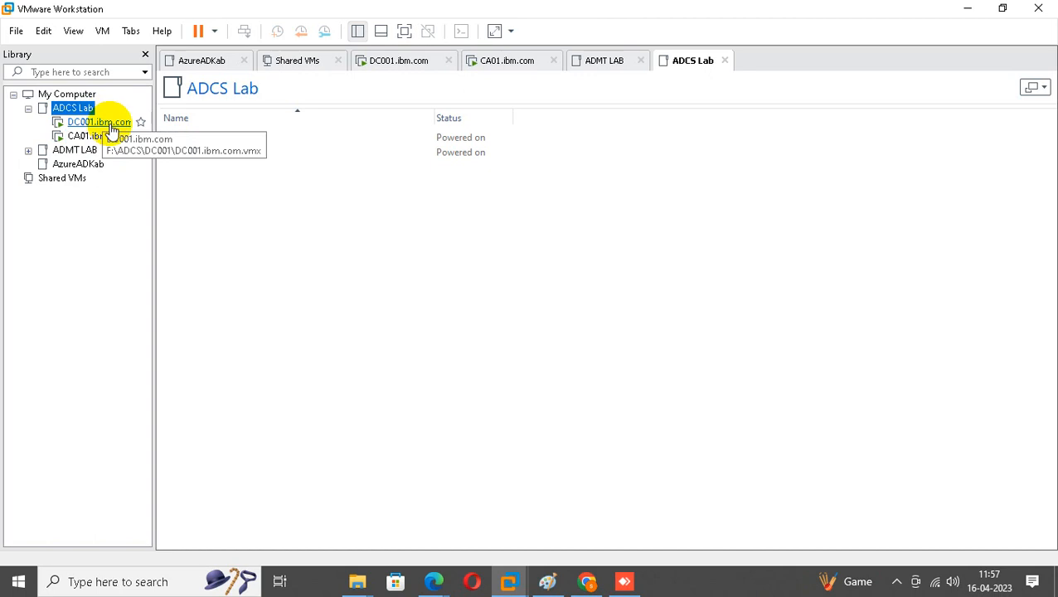
click(106, 124)
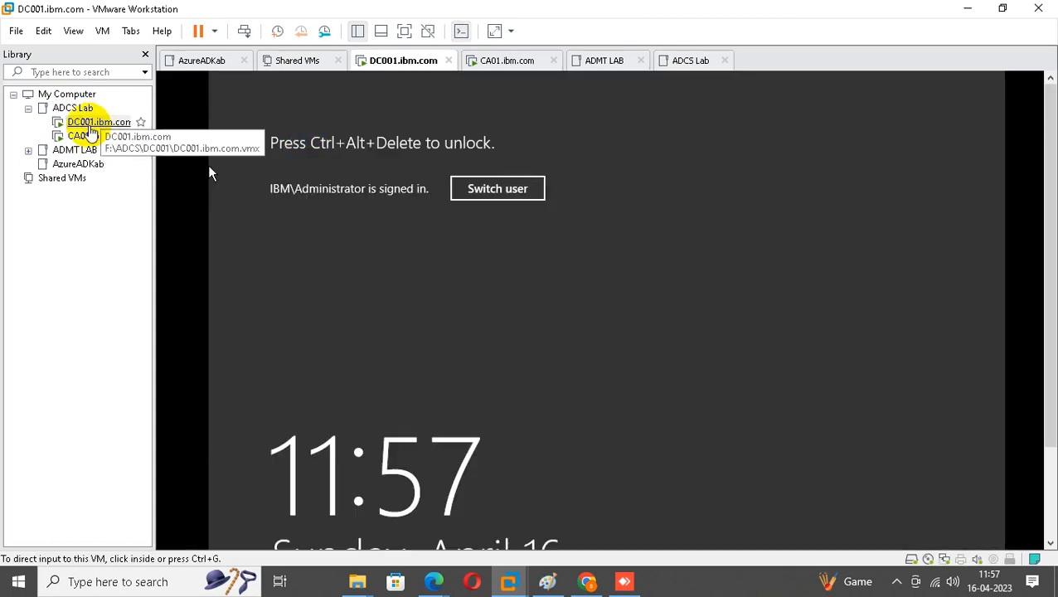
Send Ctrl+Alt+Del to DC001, switch user, and choose Other user on the sign-in screen.
right_click(96, 125)
click(154, 287)
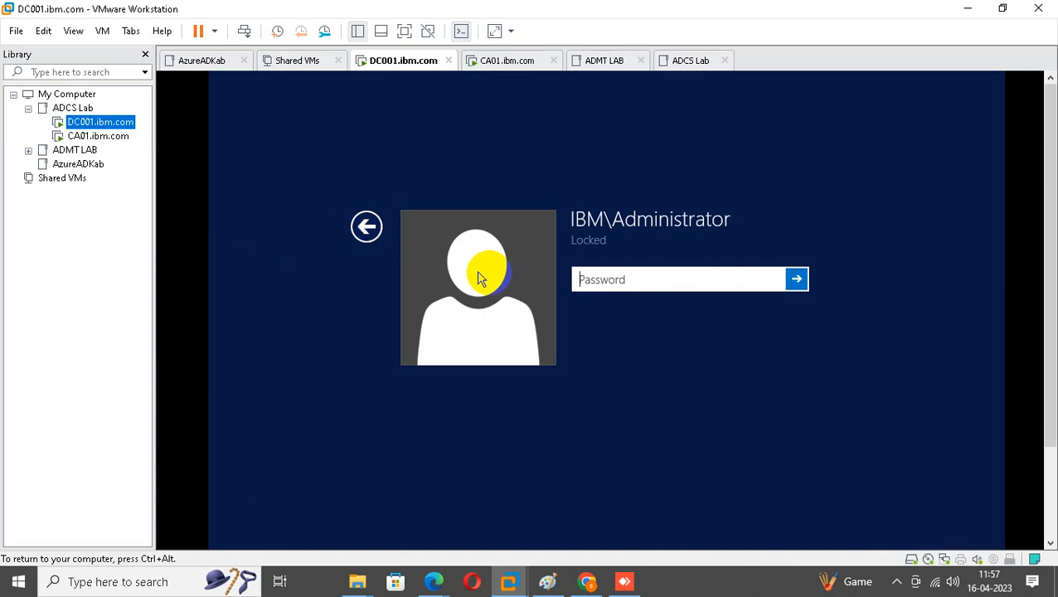
click(365, 227)
click(529, 184)
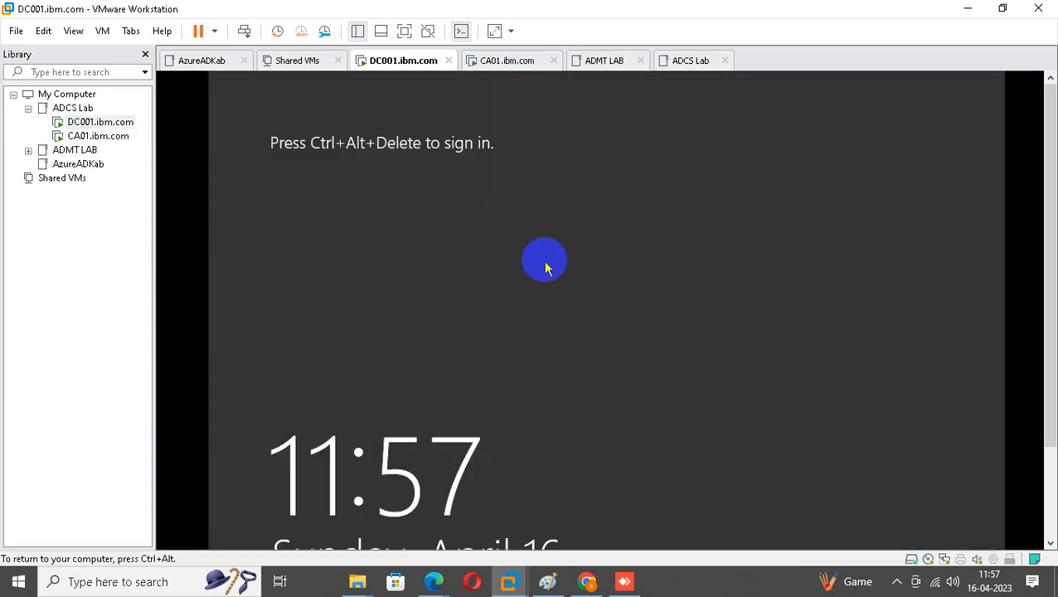
right_click(125, 137)
right_click(109, 123)
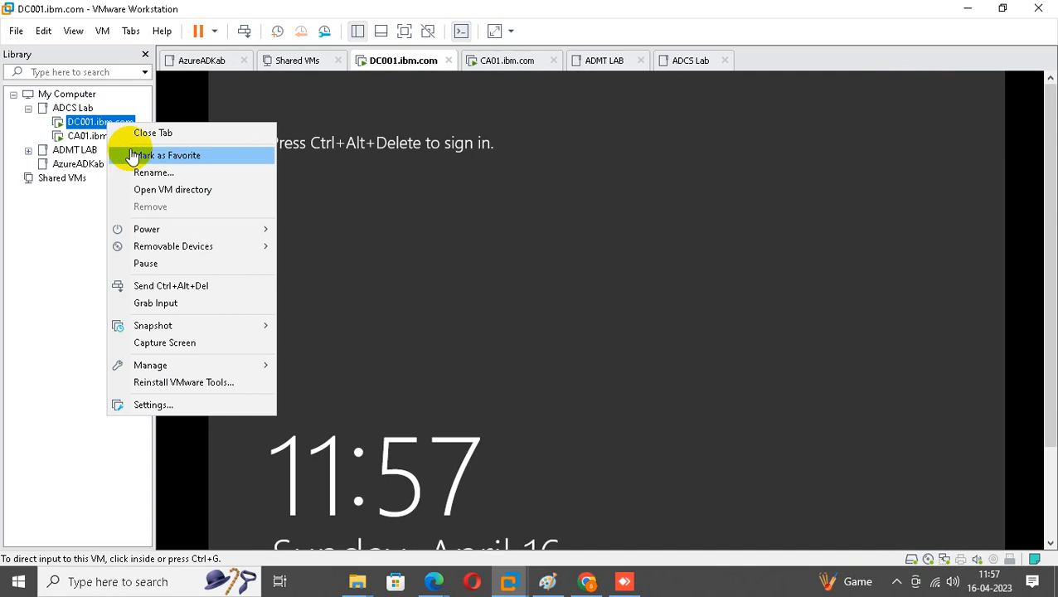
click(182, 287)
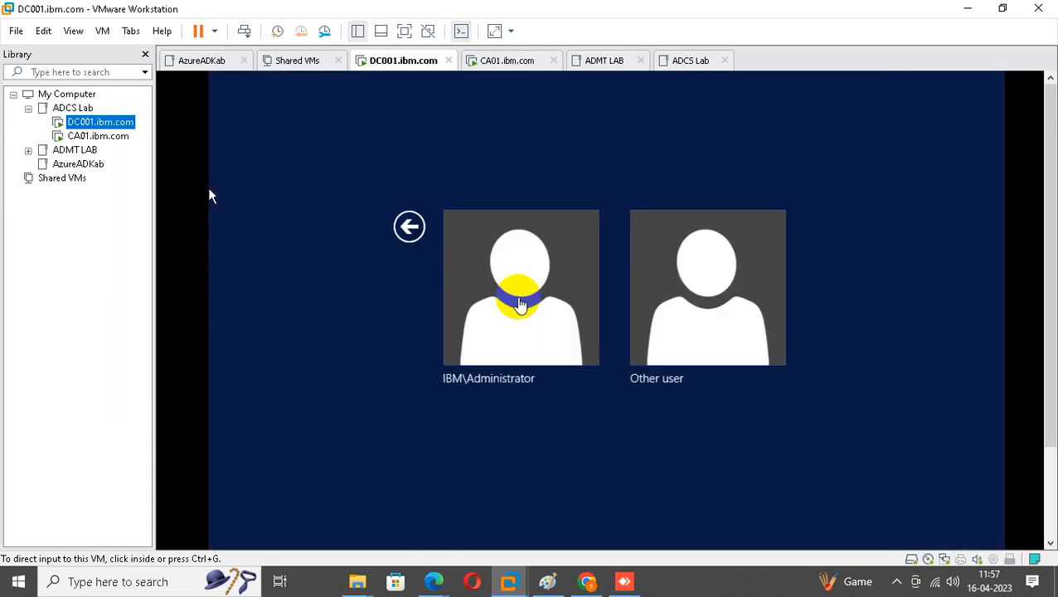
click(655, 293)
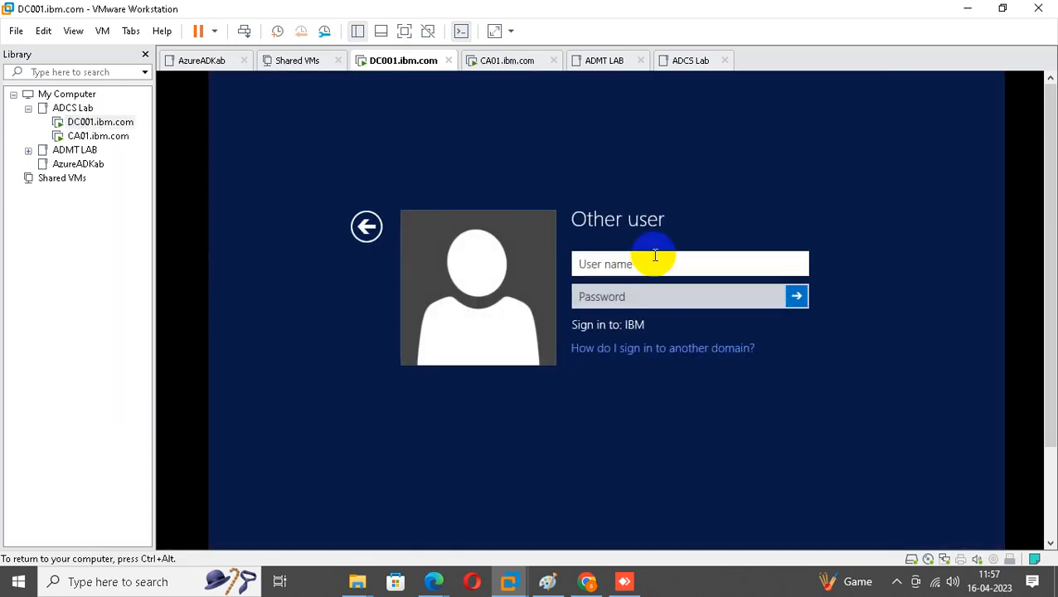
Sign in as caadmin with the account password.
text(caadmin)
key(Tab)
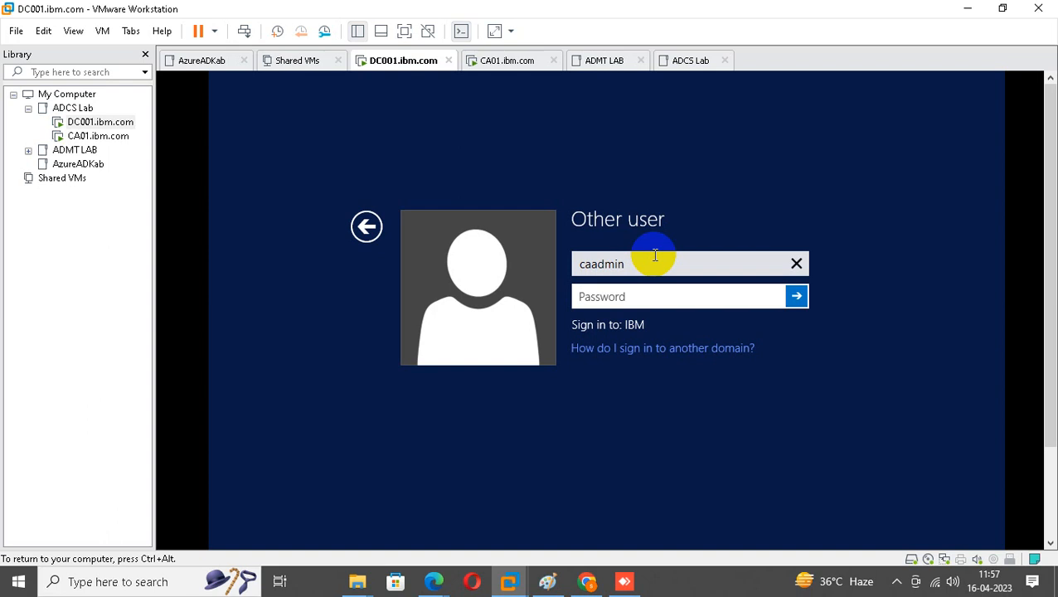
text(************)
key(Return)
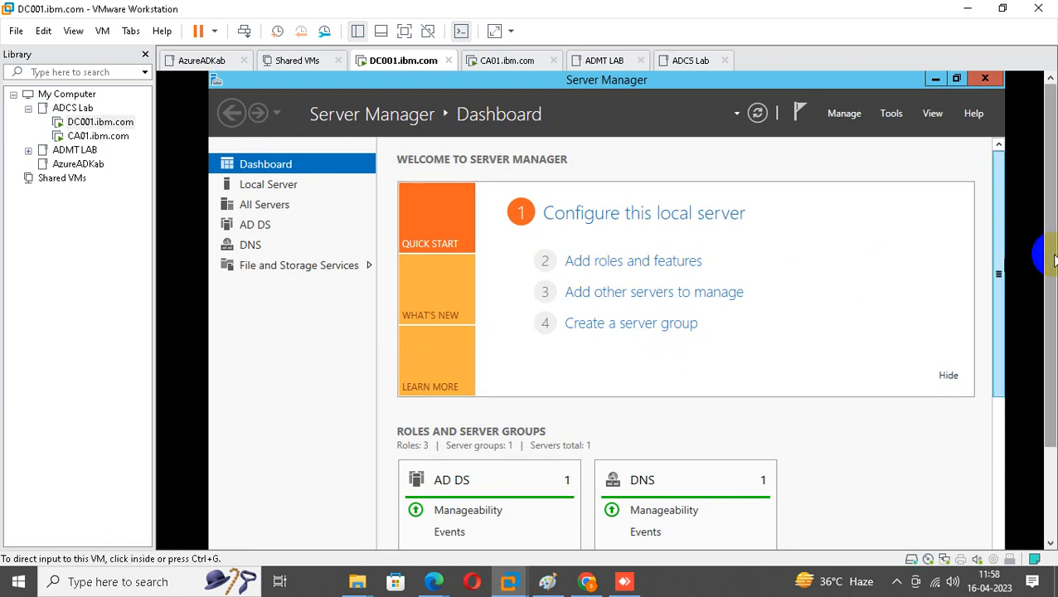
Launch dsa.msc from Run, show the IBM.com Users container, and maximize the window.
drag(1048, 256, 1049, 425)
right_click(229, 534)
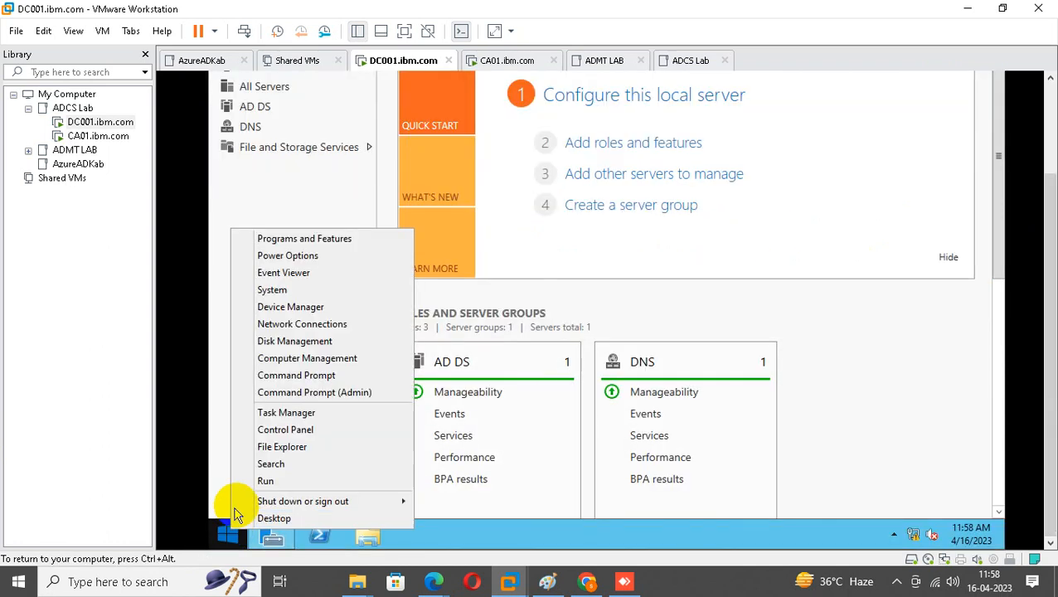
click(249, 505)
text(d)
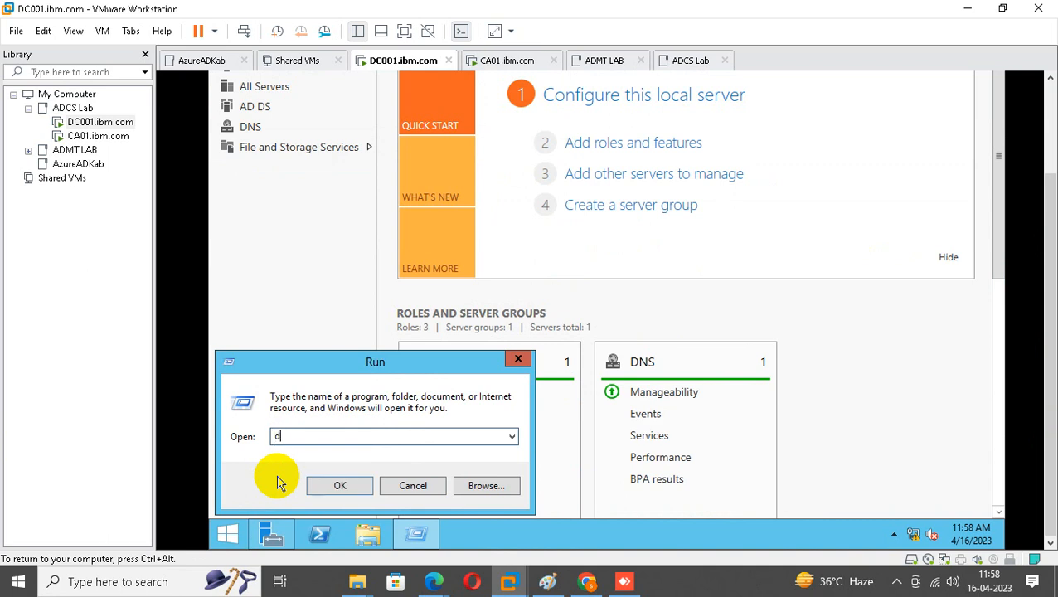
text(sa.msc)
key(Return)
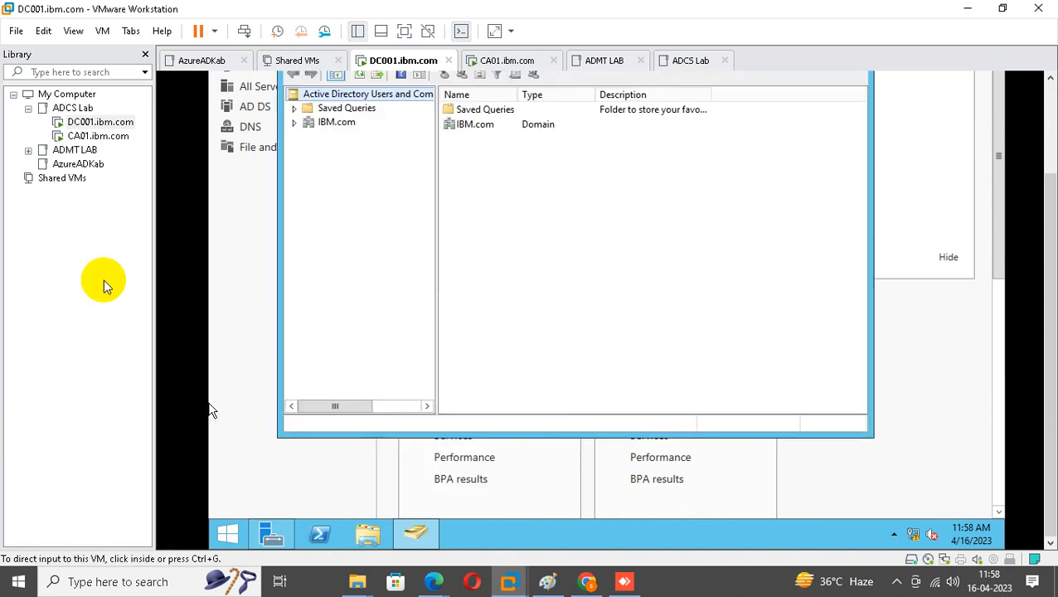
click(294, 123)
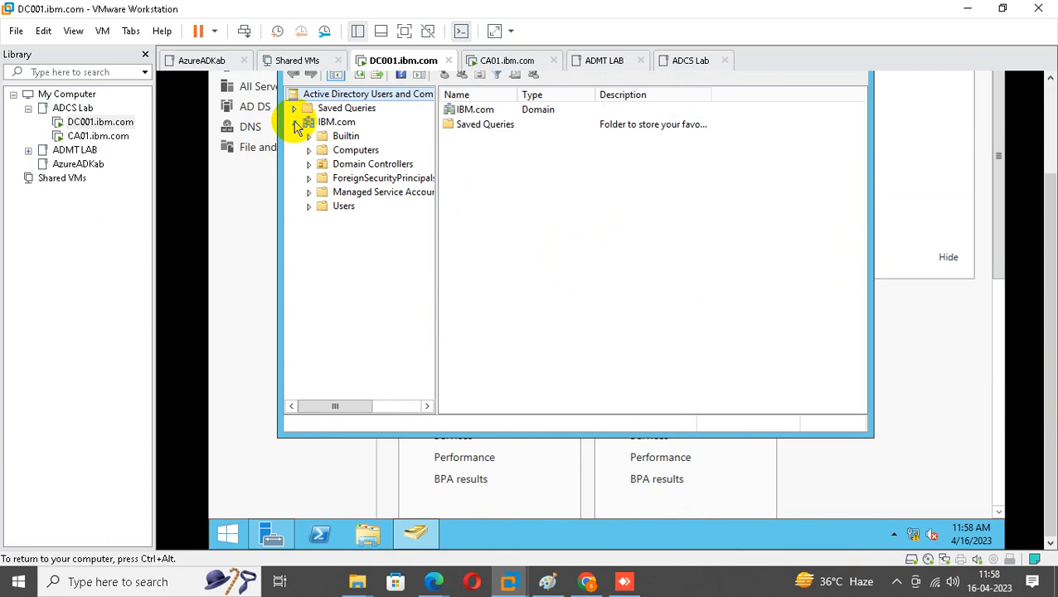
click(343, 208)
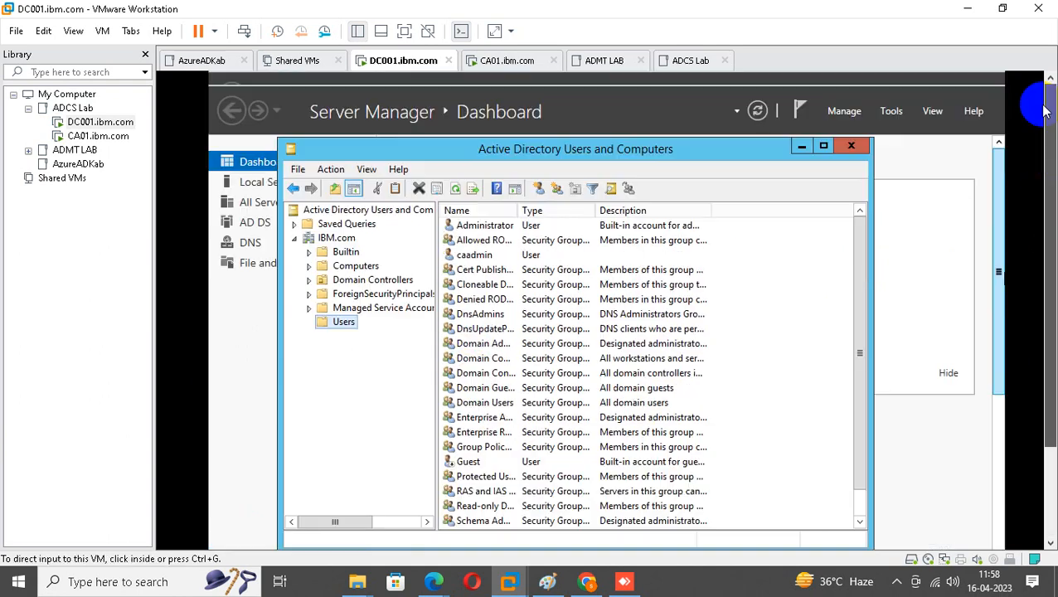
click(822, 150)
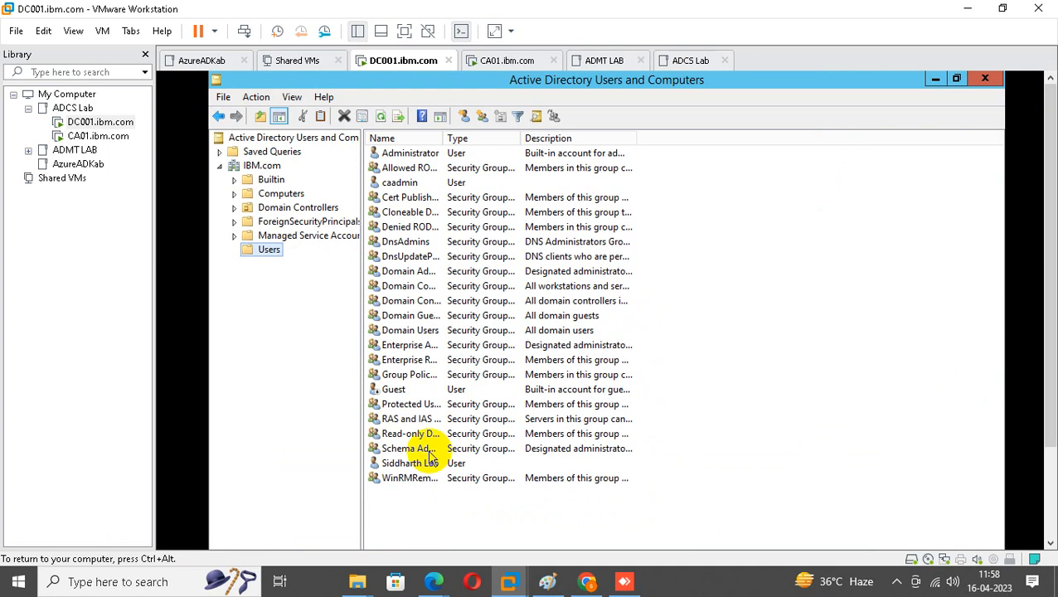
Set caadmin's delegation to specified services only, using Kerberos only, and begin adding services.
double_click(398, 183)
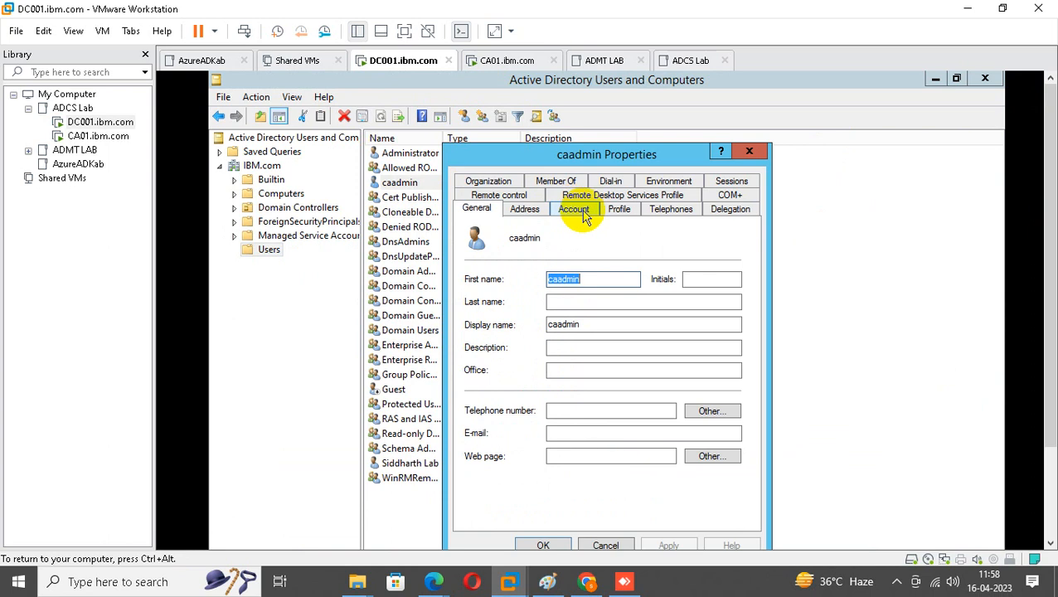
click(731, 211)
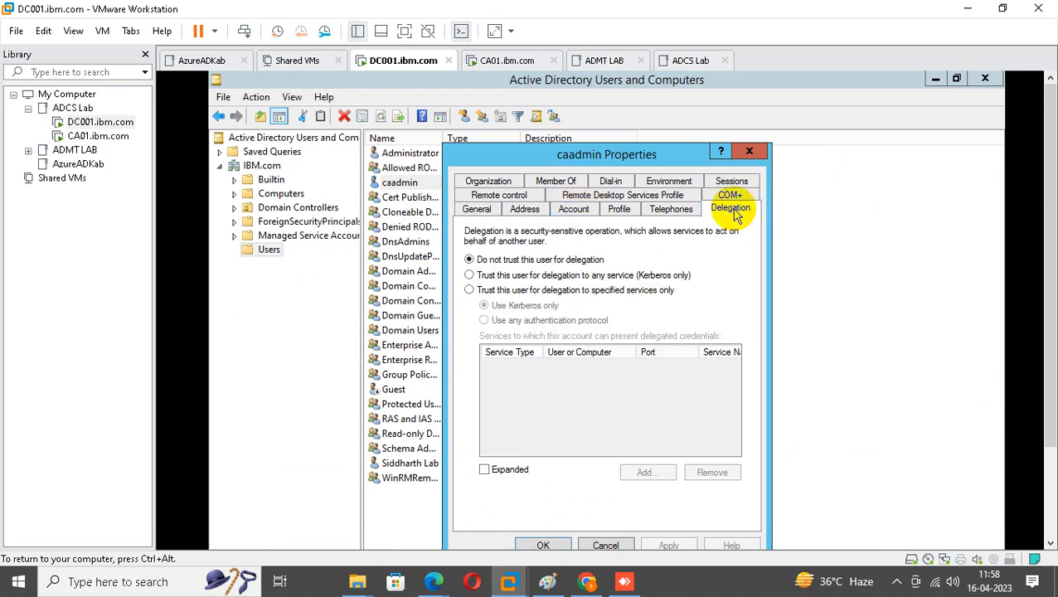
click(471, 290)
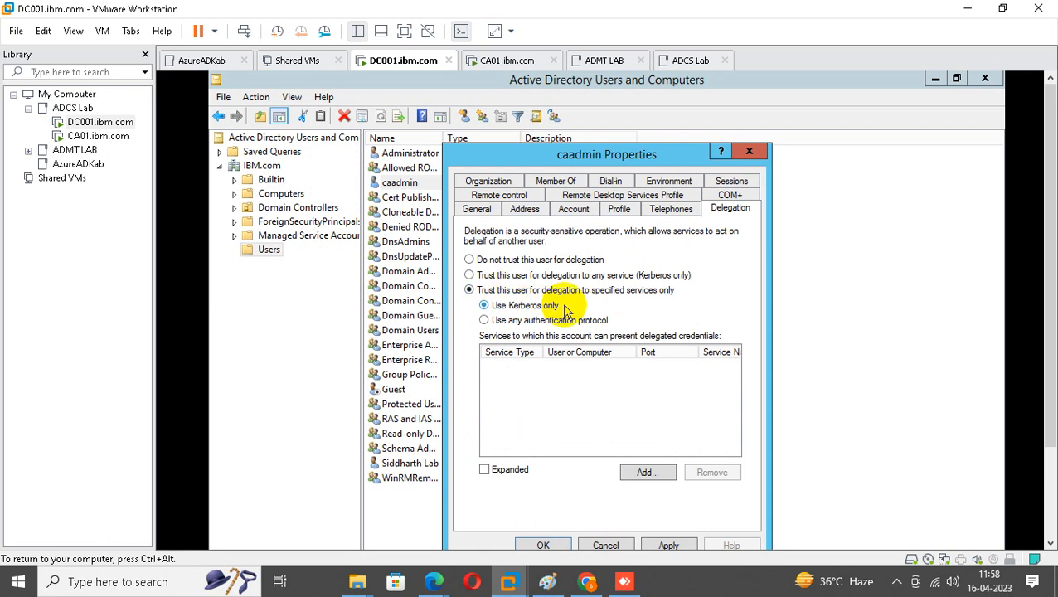
click(488, 320)
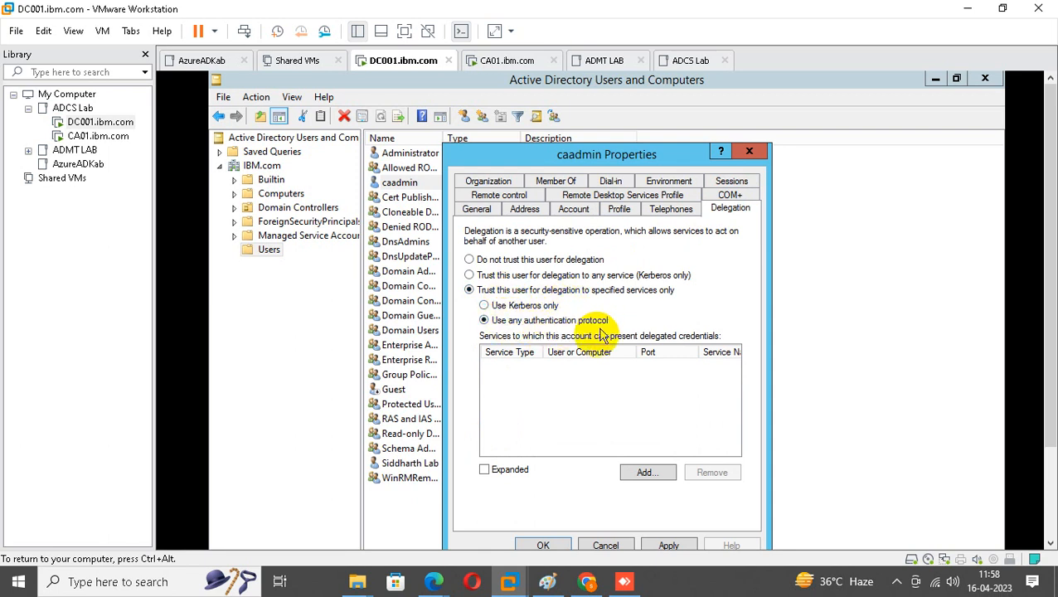
click(486, 306)
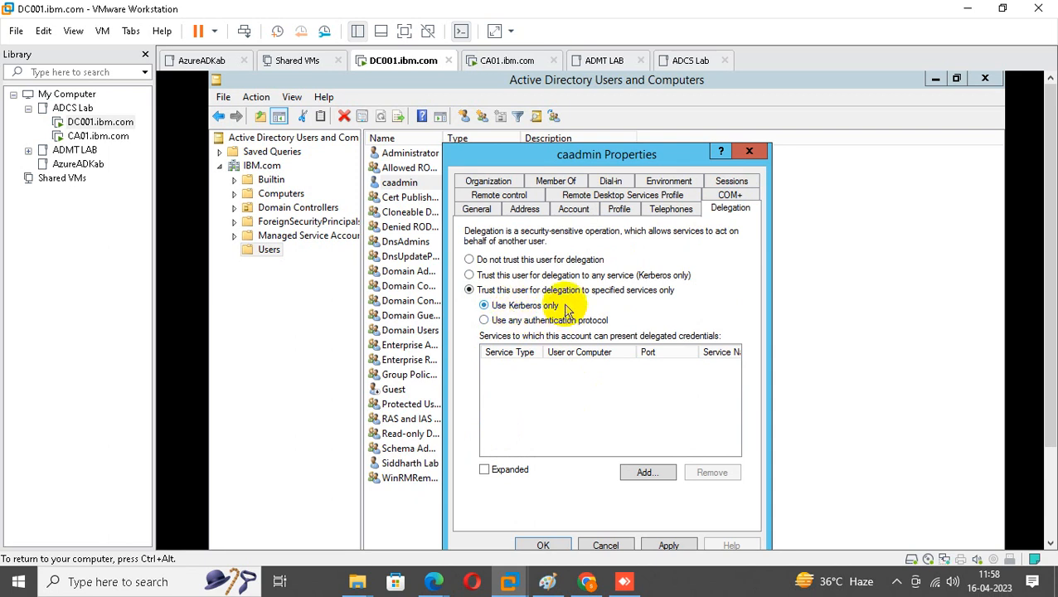
click(648, 472)
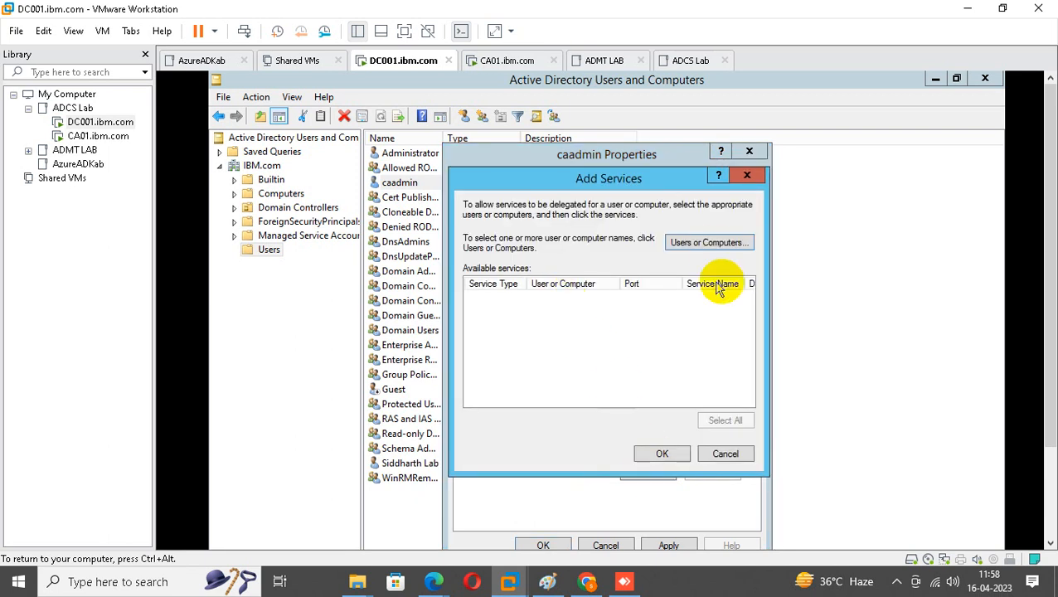
Pick CA-01 as the computer whose services caadmin may delegate to.
click(711, 244)
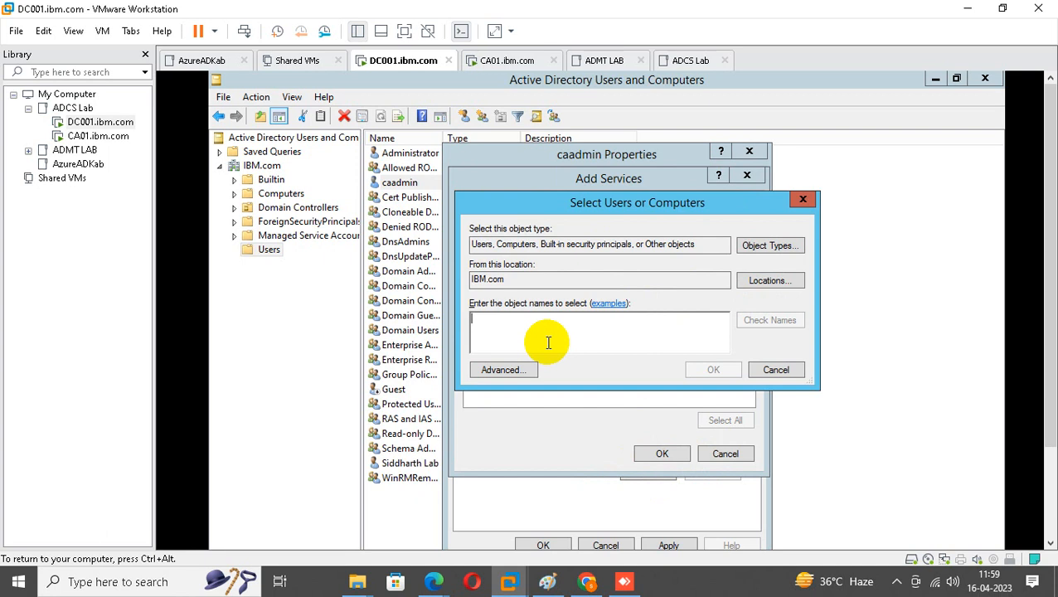
text(ca)
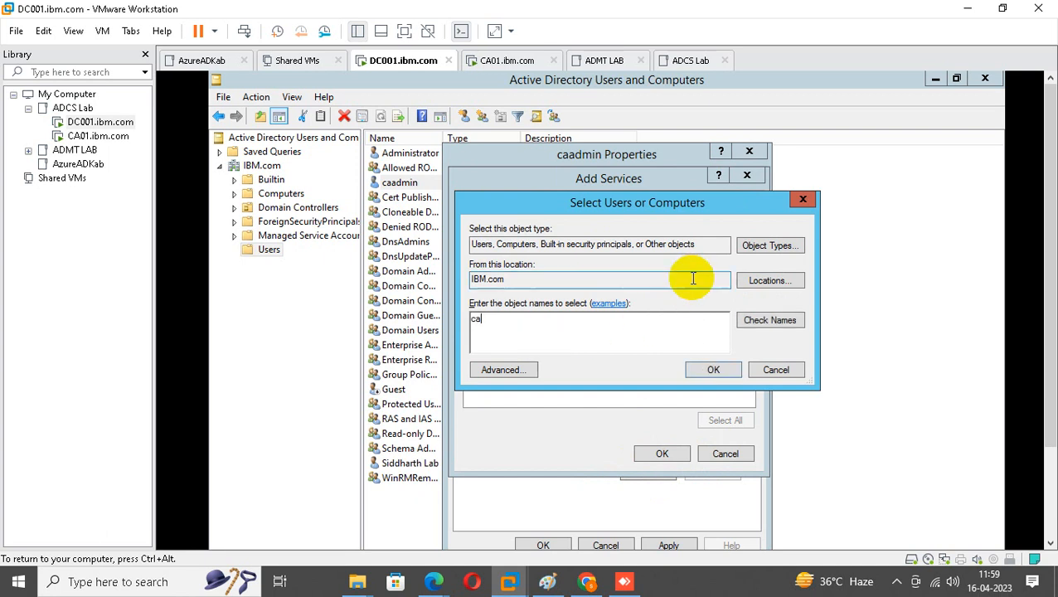
click(761, 325)
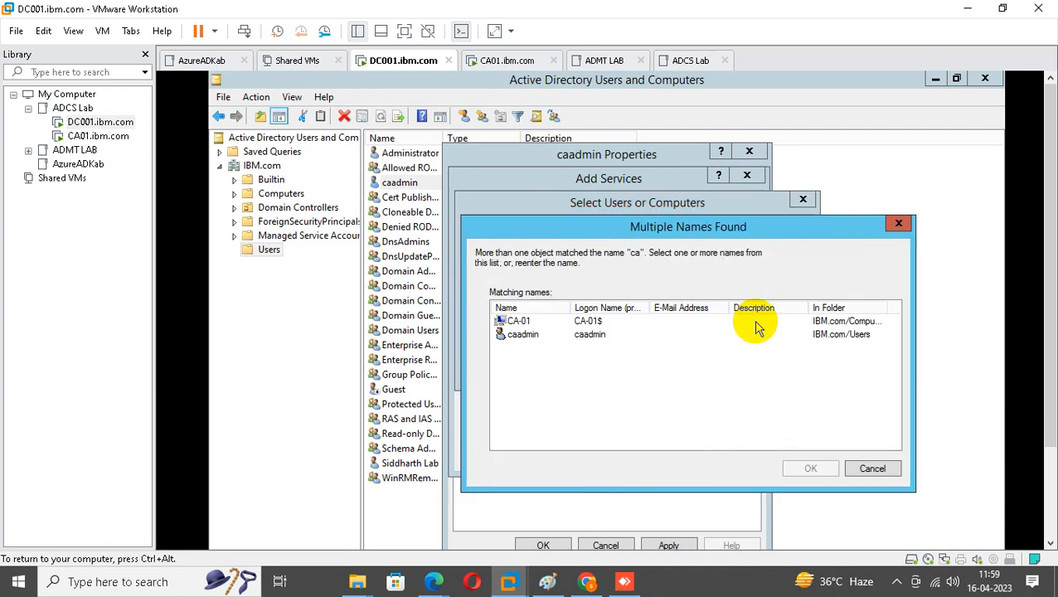
click(533, 322)
click(795, 468)
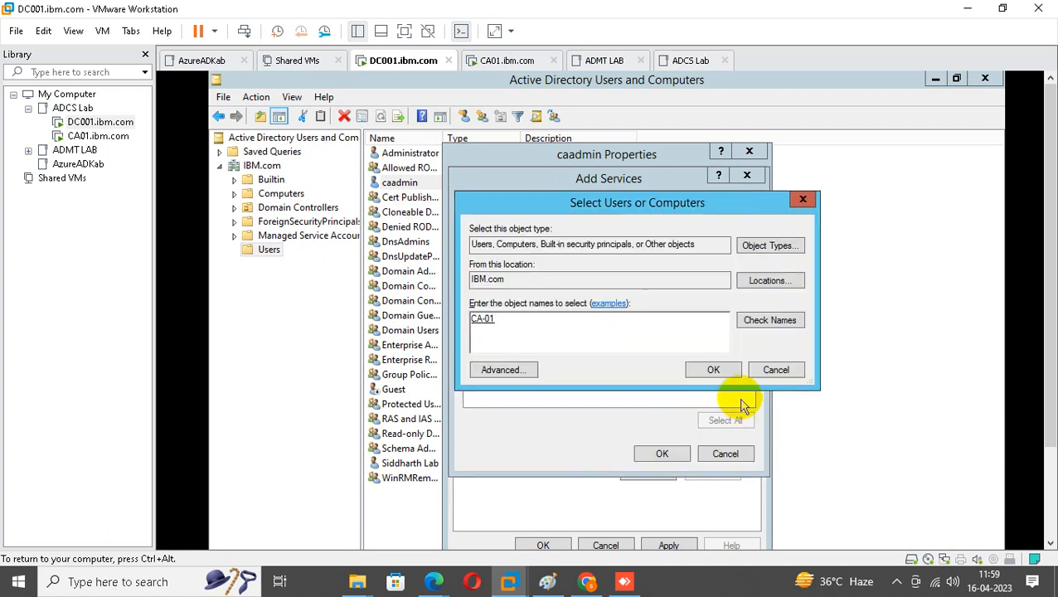
click(715, 371)
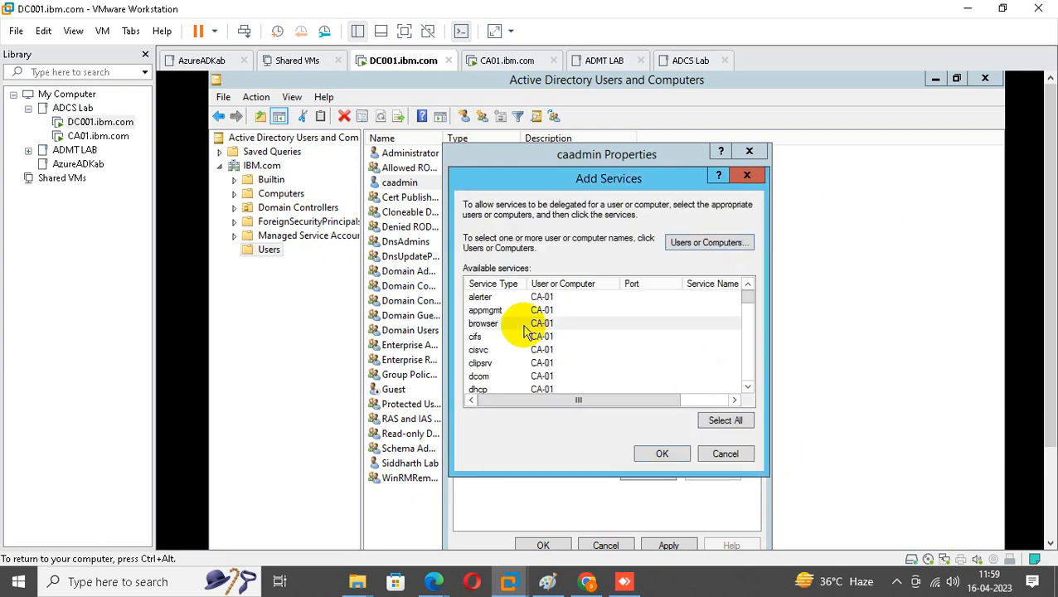
Select CA-01's http, ias, iisadmin and mcsvc services.
click(525, 326)
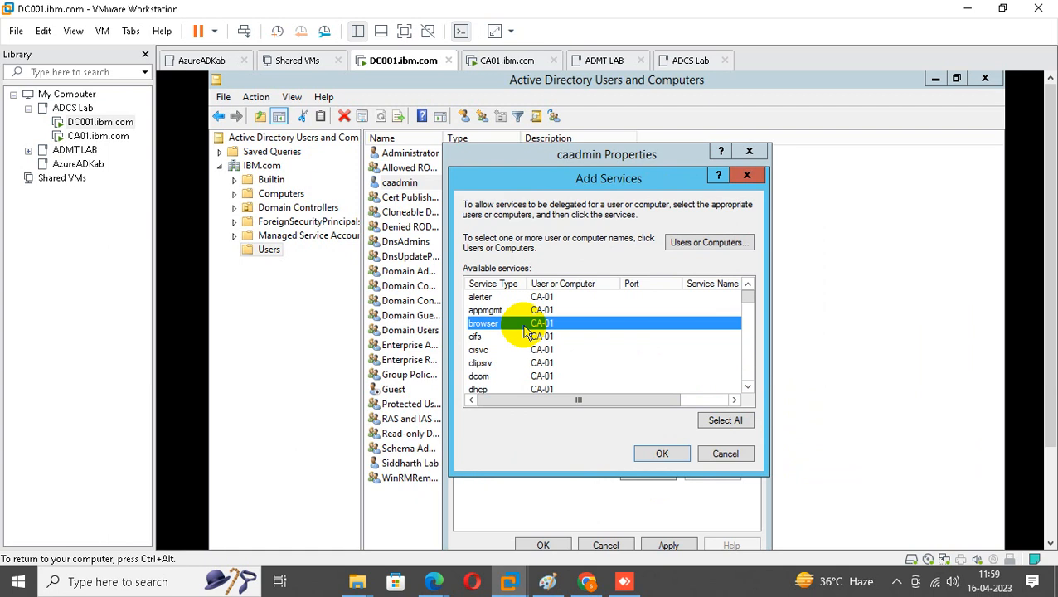
key(h)
key(t)
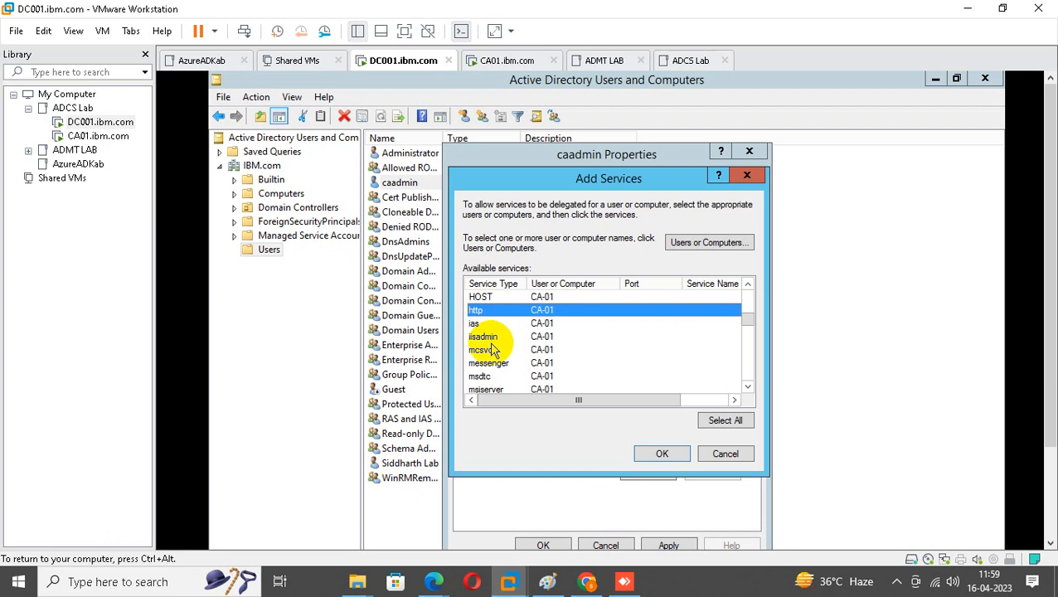
ctrl+click(485, 336)
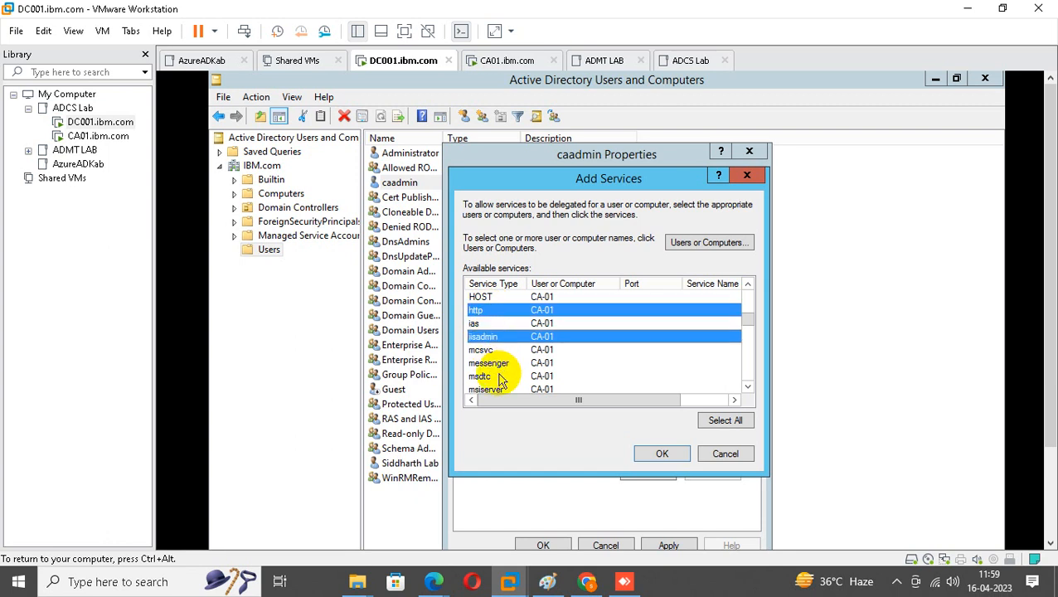
ctrl+click(479, 324)
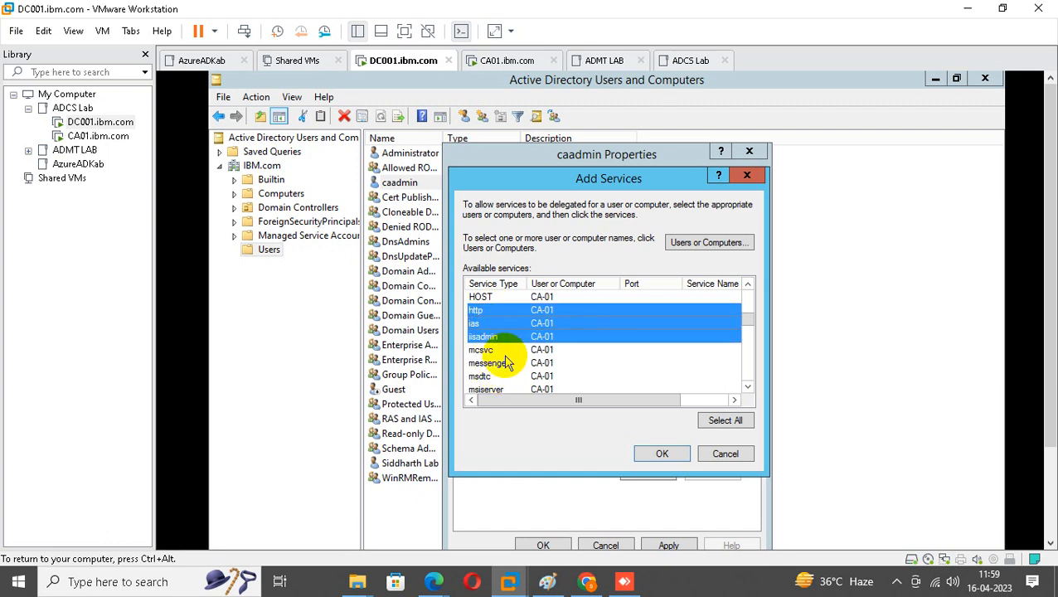
ctrl+click(494, 350)
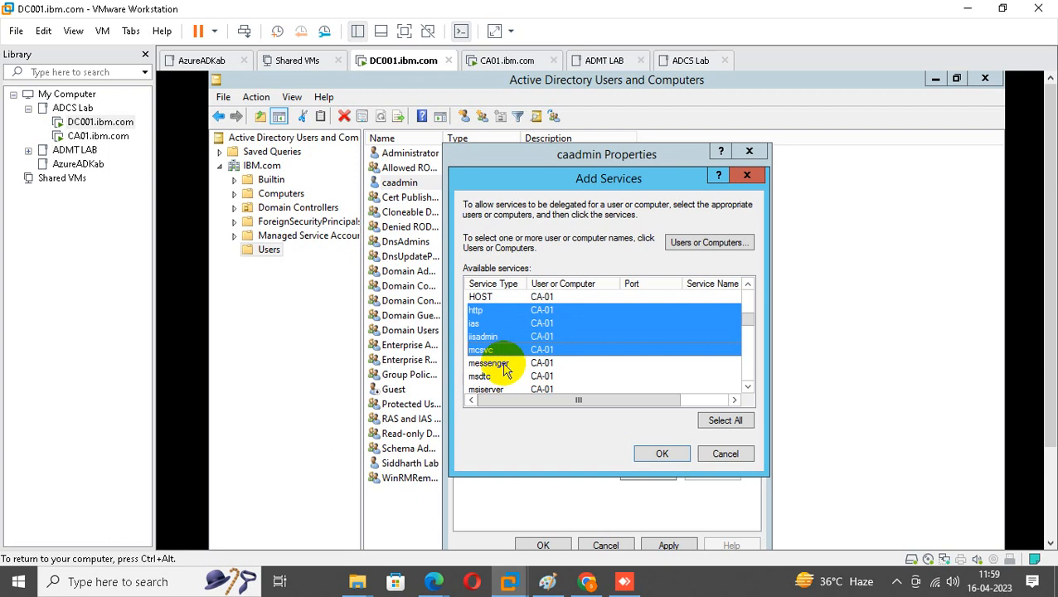
click(749, 387)
click(748, 388)
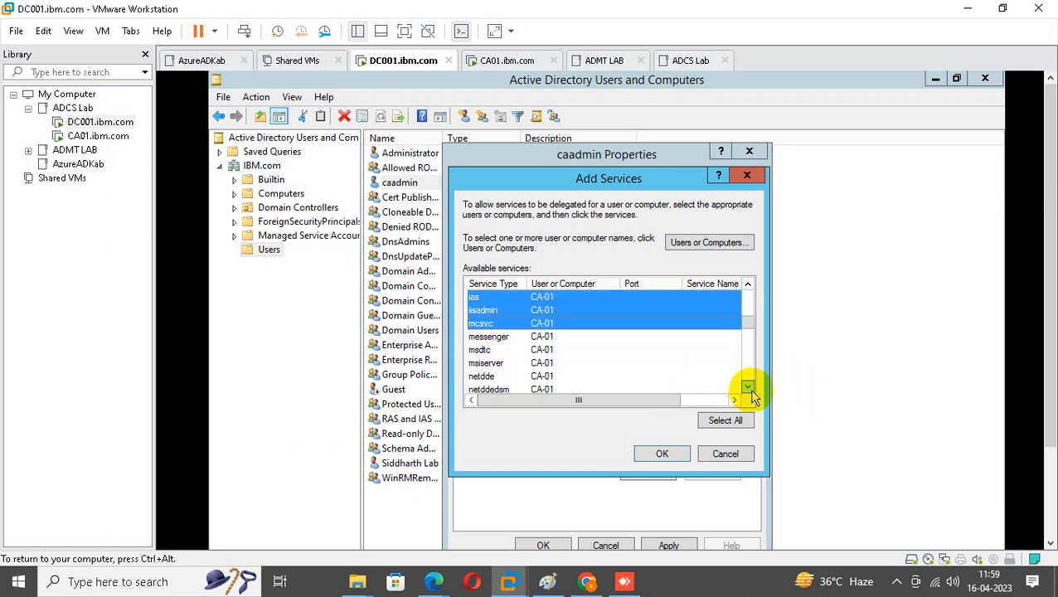
click(748, 387)
click(749, 387)
click(749, 388)
click(748, 387)
click(749, 387)
click(748, 387)
click(748, 388)
click(748, 387)
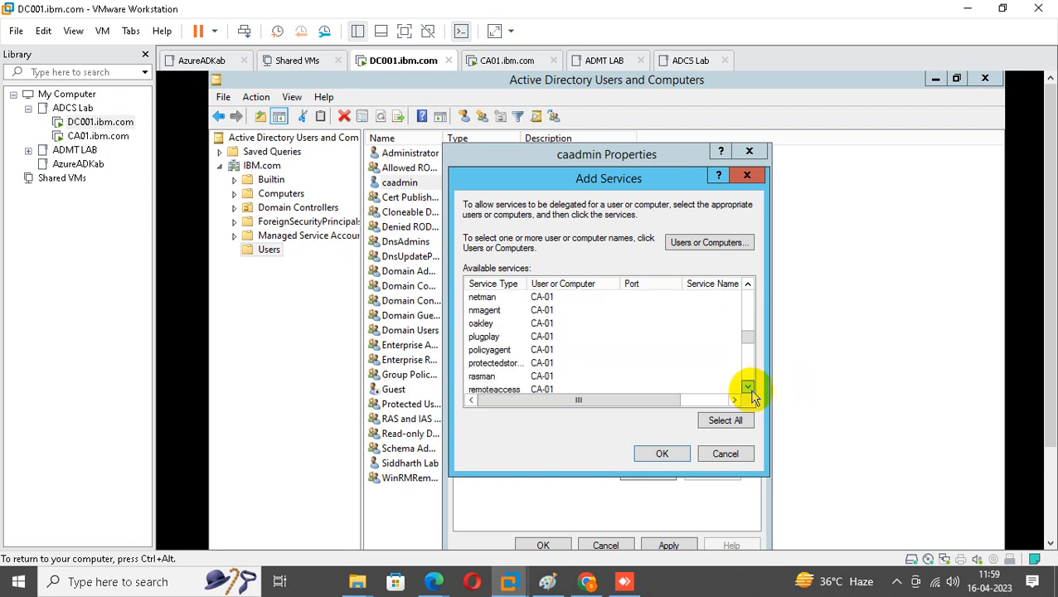
click(748, 387)
click(749, 388)
Also select rasman, rpc, rpclocator, rpcss, rsvp and samss, and confirm the services.
click(487, 351)
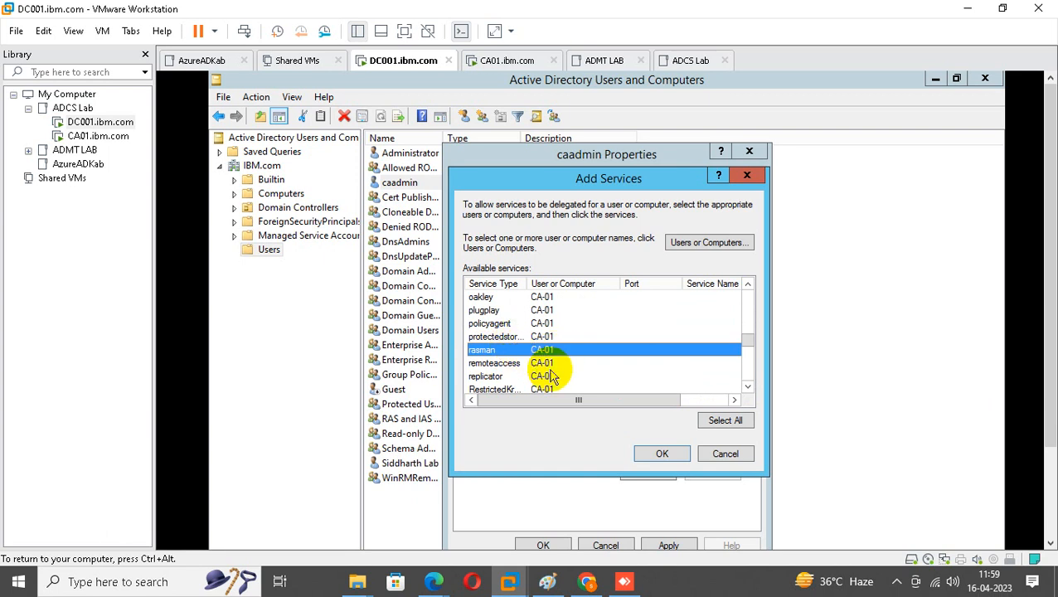
click(748, 387)
click(748, 388)
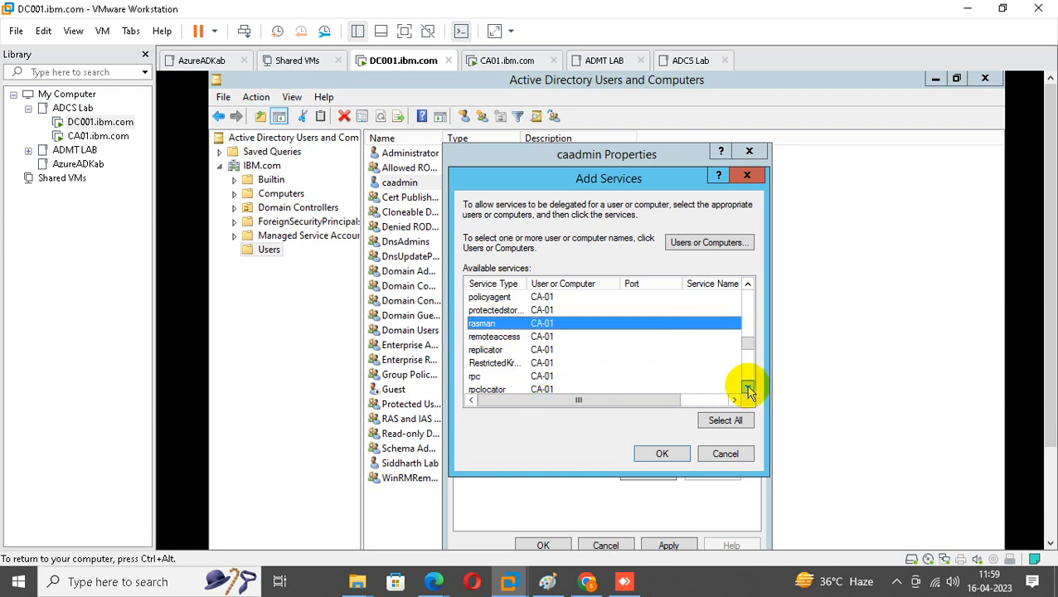
click(749, 387)
ctrl+click(486, 363)
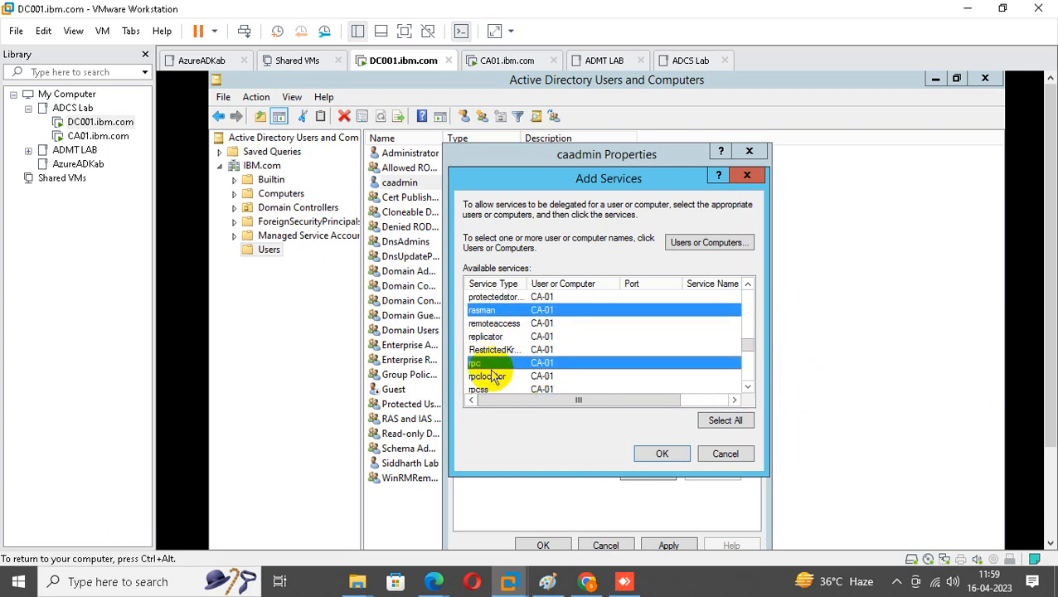
ctrl+click(489, 377)
ctrl+click(486, 390)
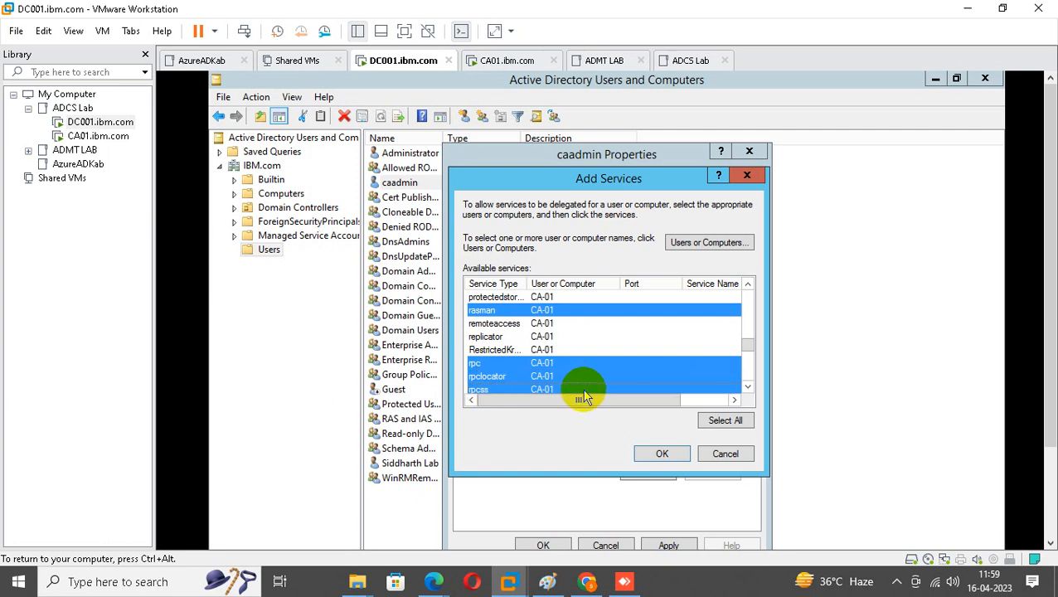
click(747, 387)
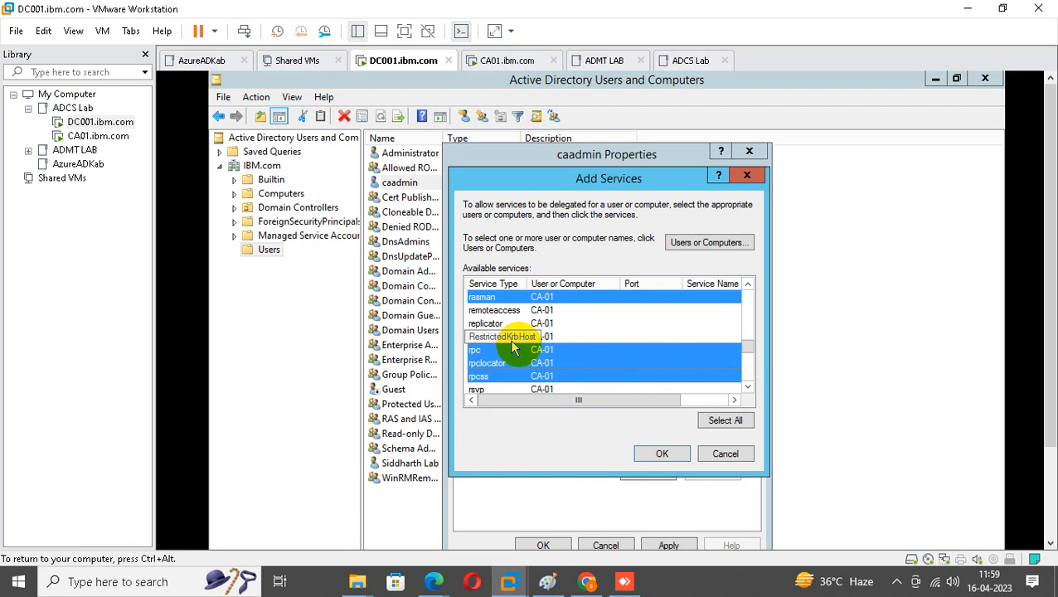
click(747, 388)
click(748, 387)
click(748, 388)
ctrl+click(477, 349)
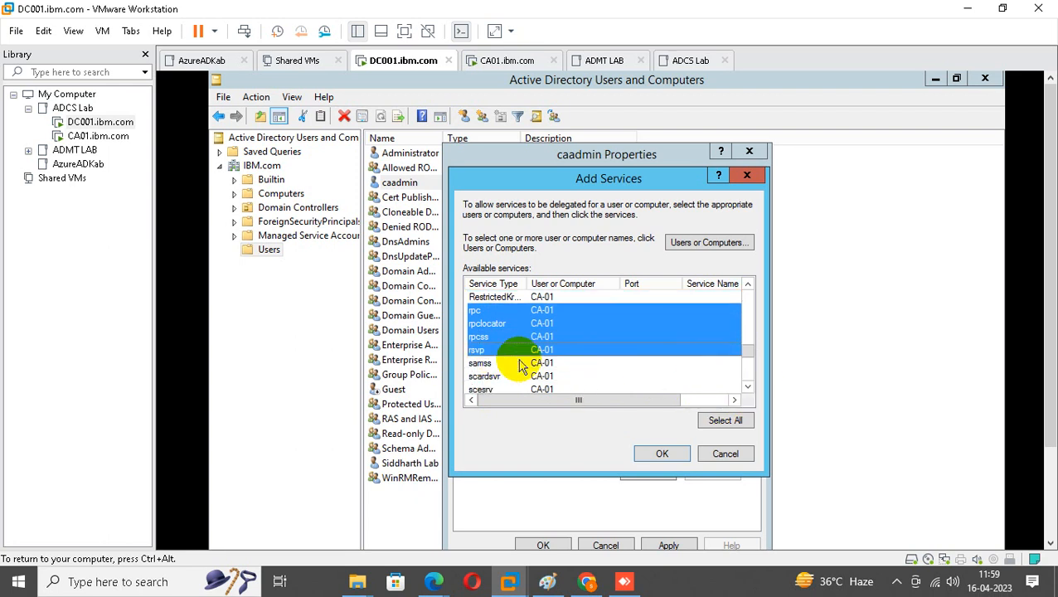
ctrl+click(481, 363)
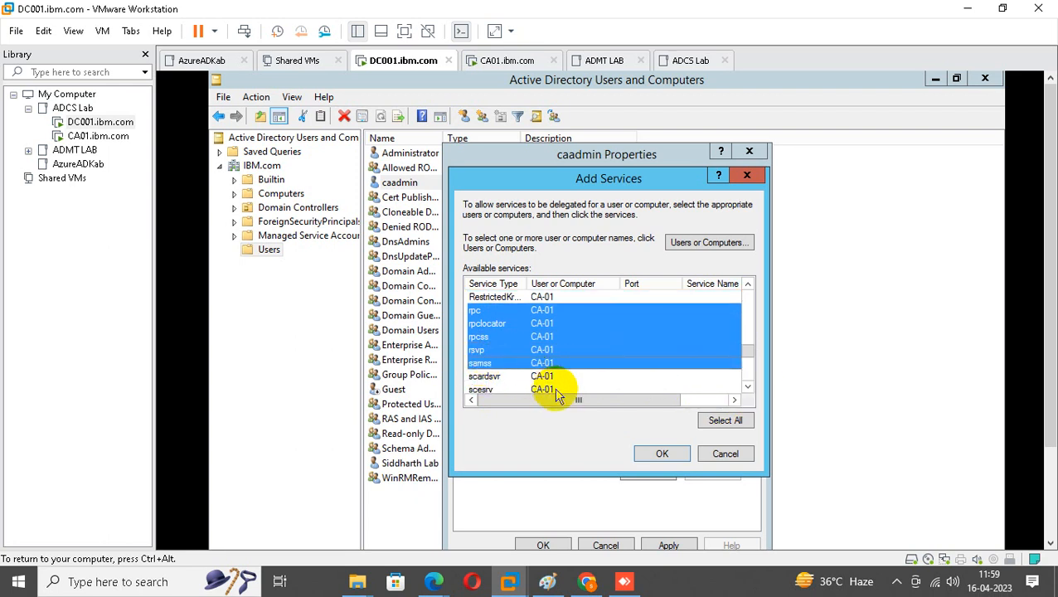
click(665, 454)
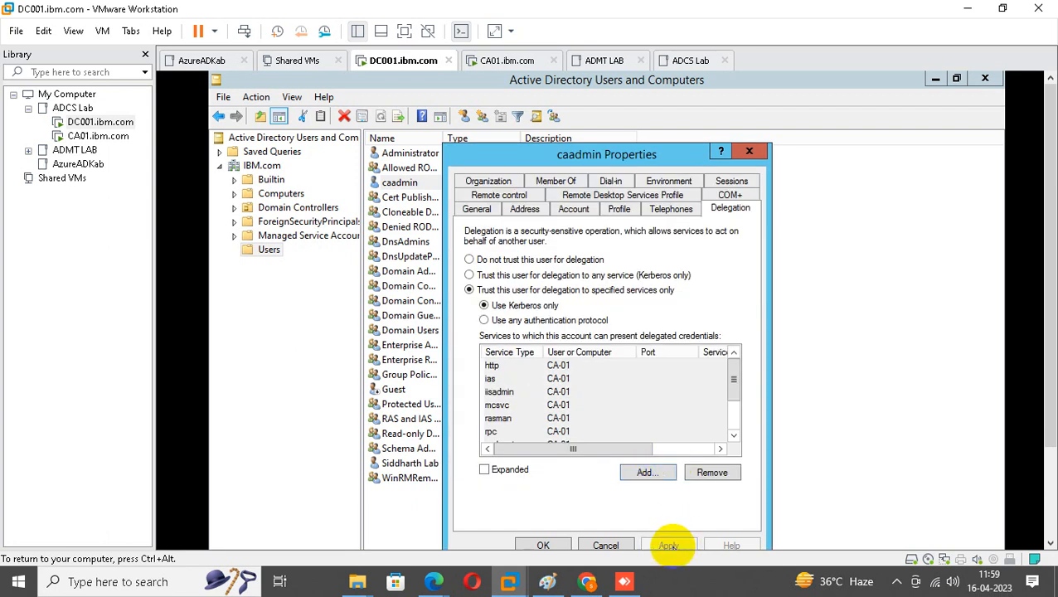
Save caadmin's delegation settings, then enable View > Advanced Features in ADUC.
click(543, 545)
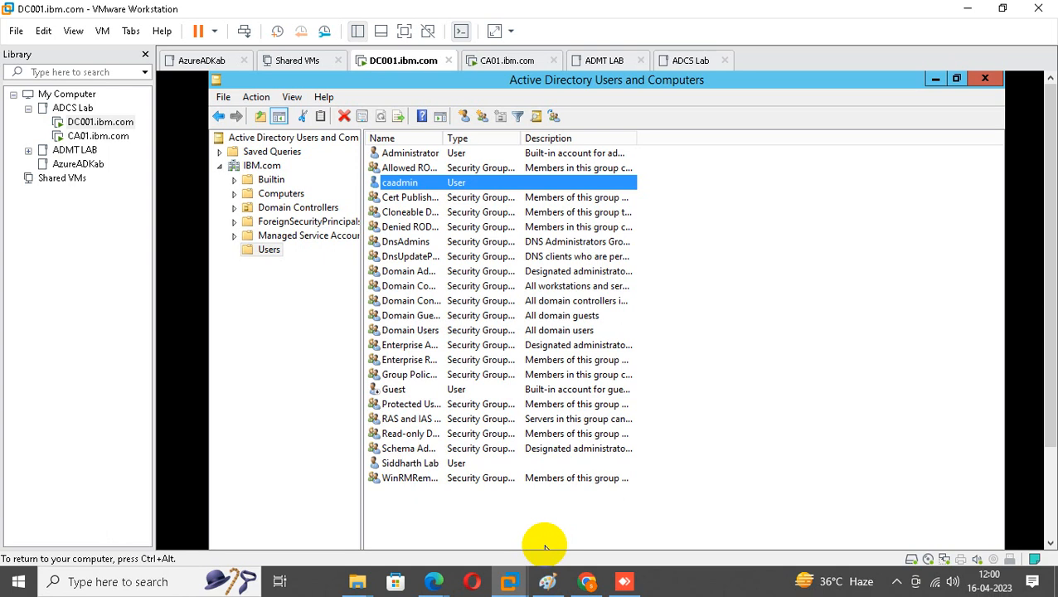
right_click(453, 186)
click(491, 389)
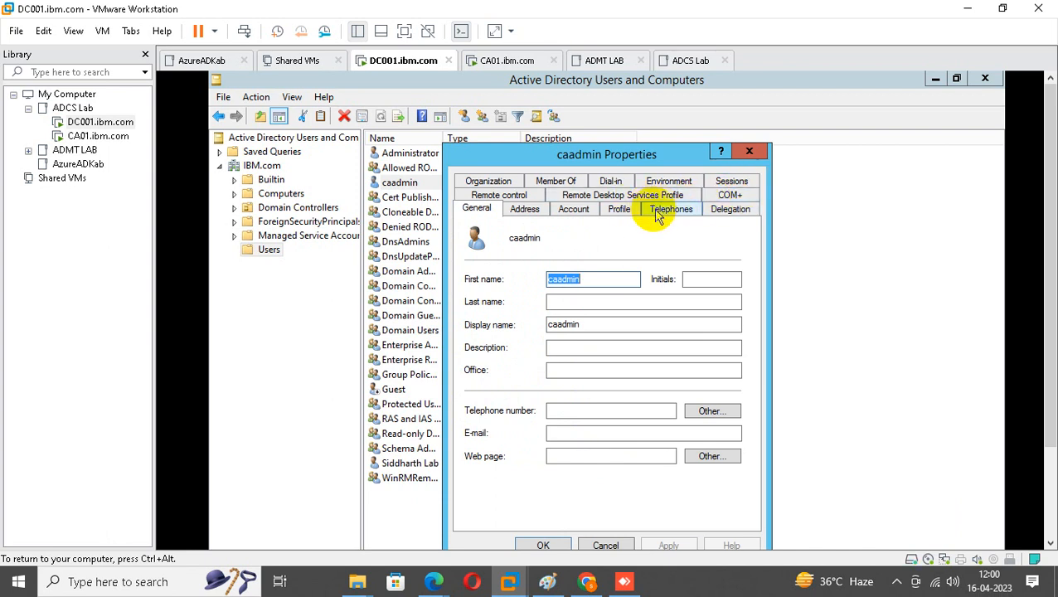
click(749, 155)
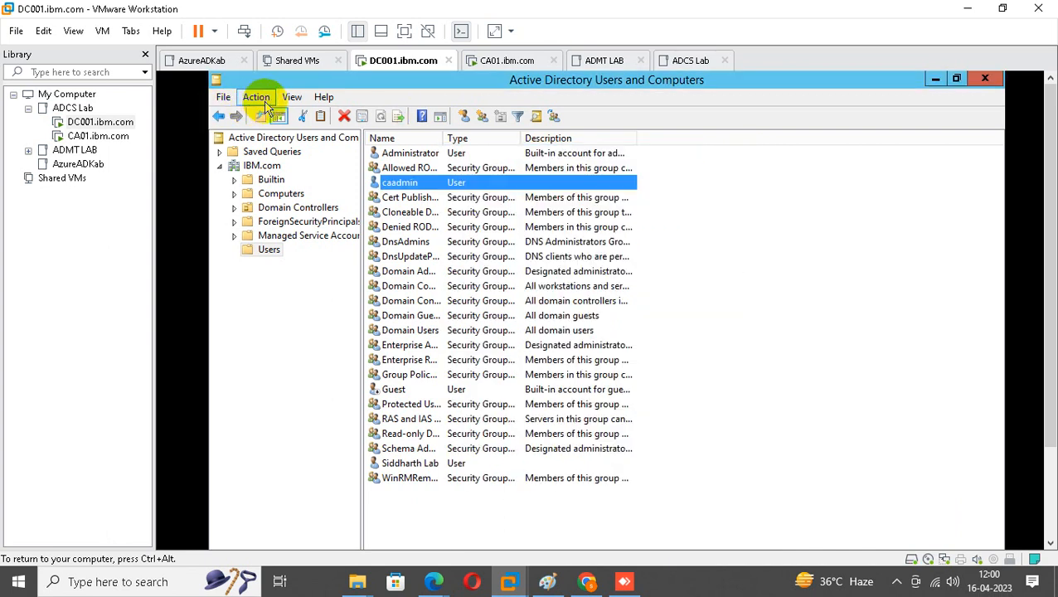
click(290, 100)
click(352, 225)
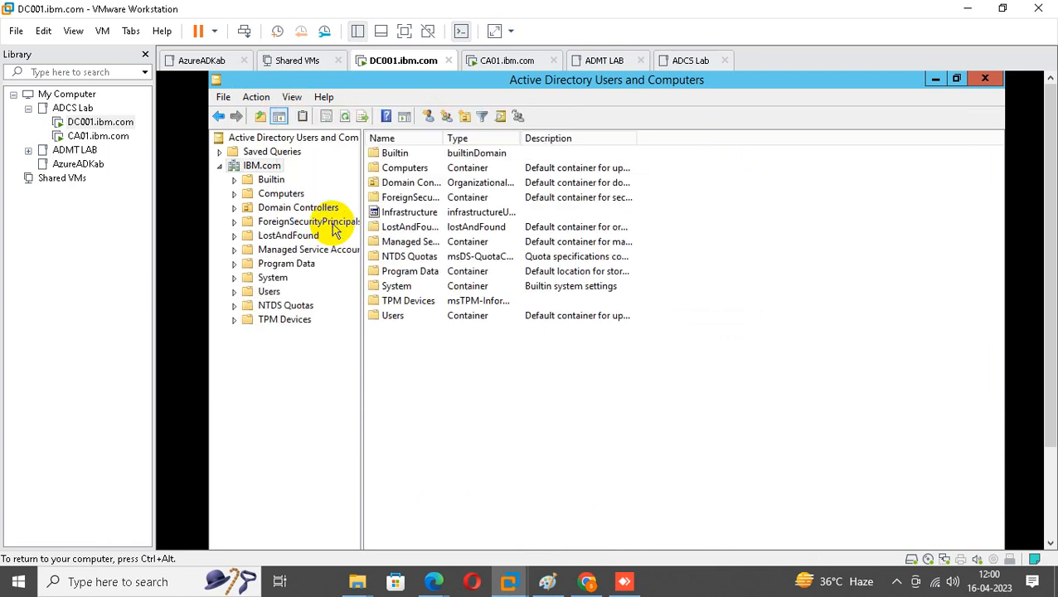
Verify caadmin's servicePrincipalName holds HTTP/CA-01 and HTTP/CA-01.IBM.com, then return to Delegation.
click(270, 291)
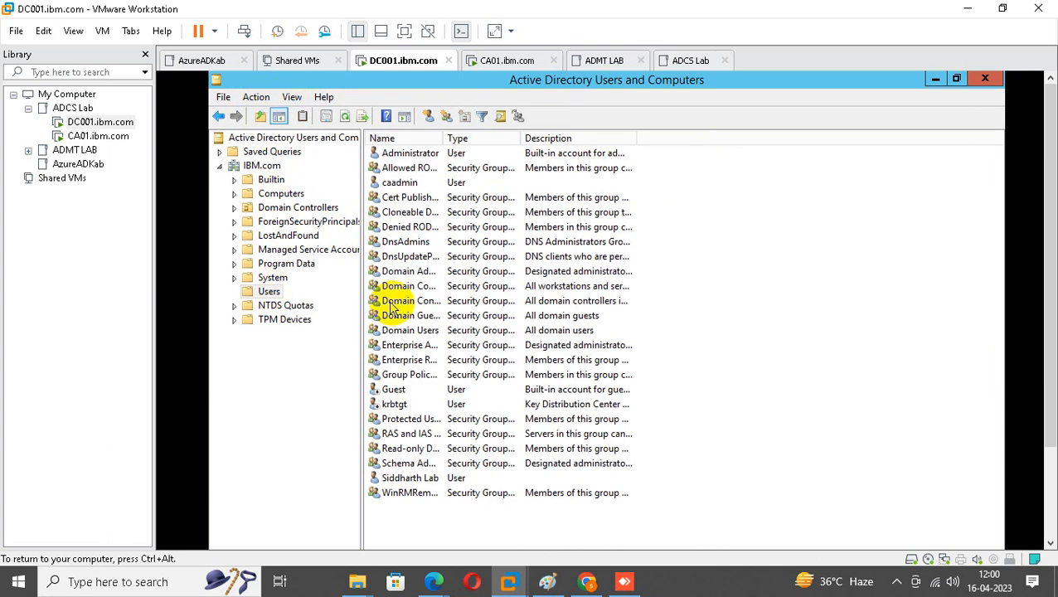
double_click(404, 184)
click(715, 210)
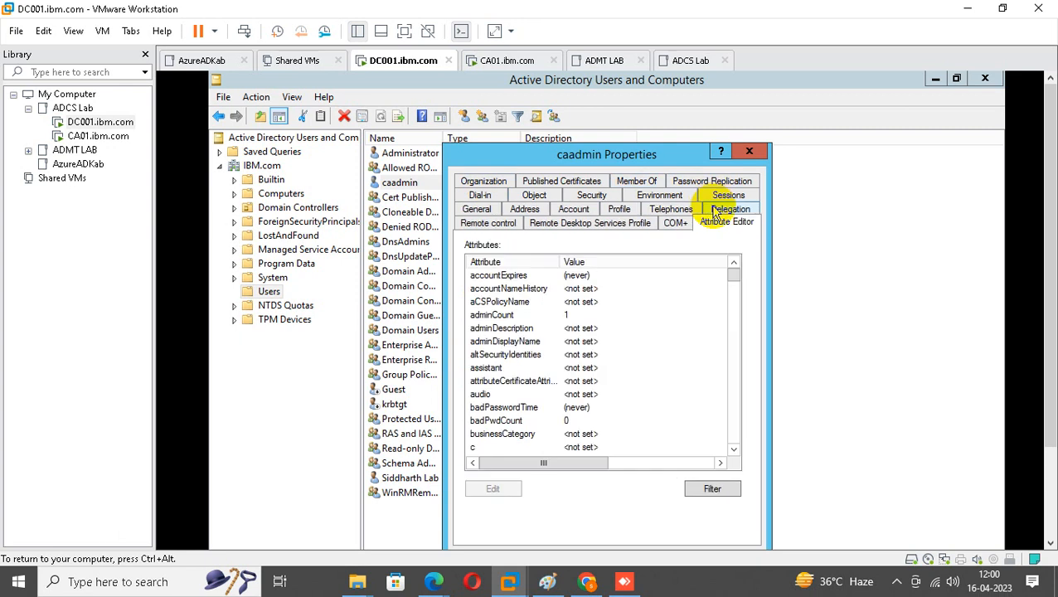
click(508, 315)
text(serv)
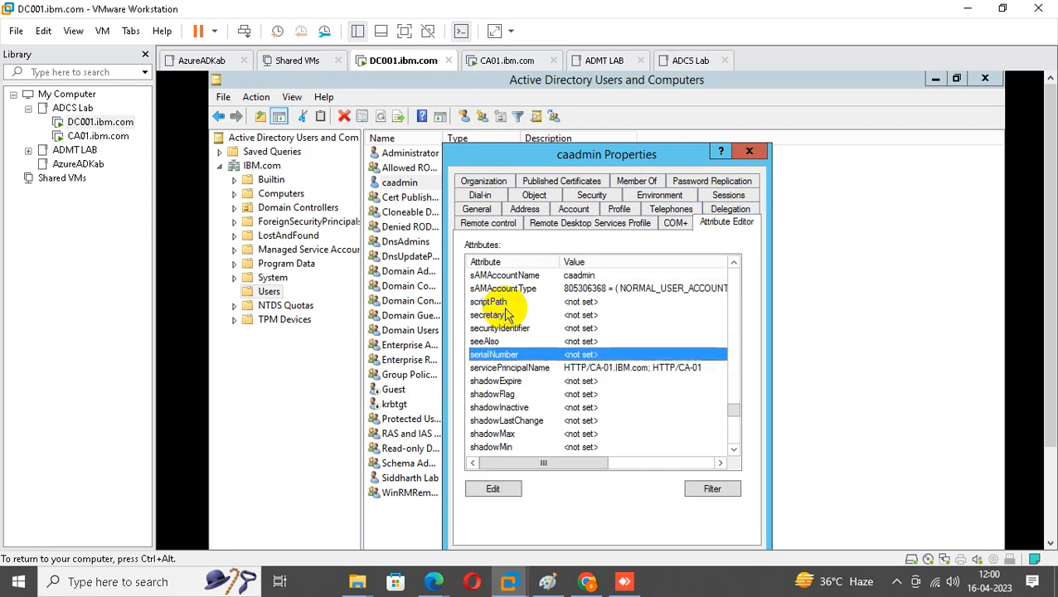
double_click(529, 370)
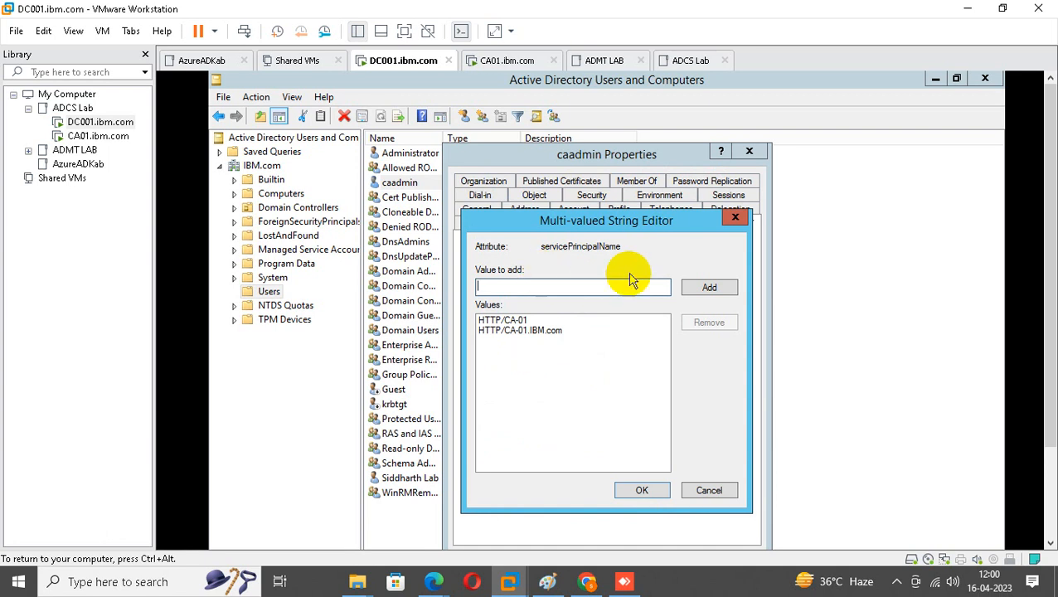
click(735, 217)
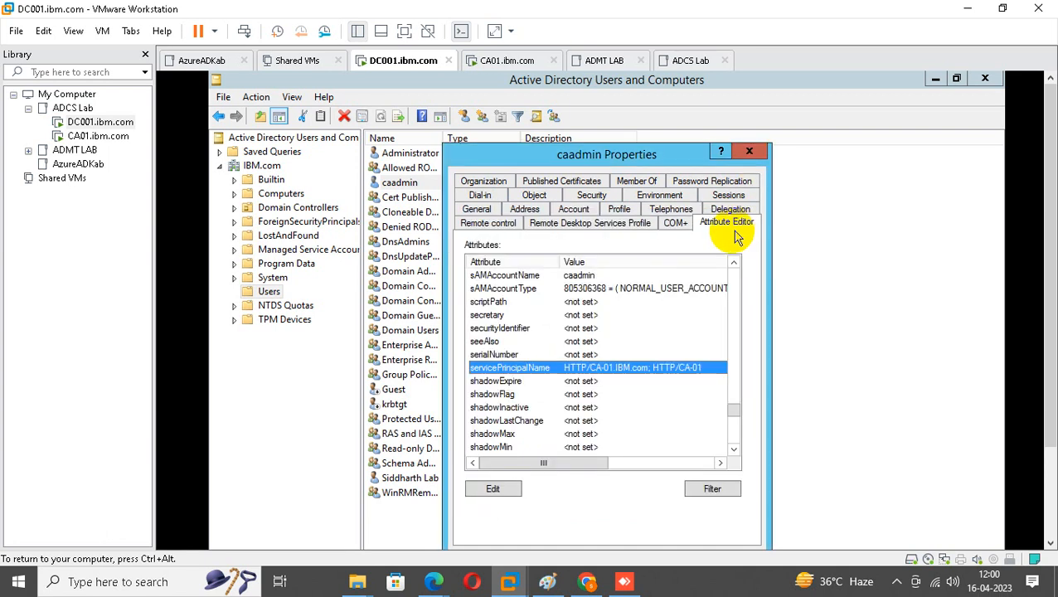
click(730, 210)
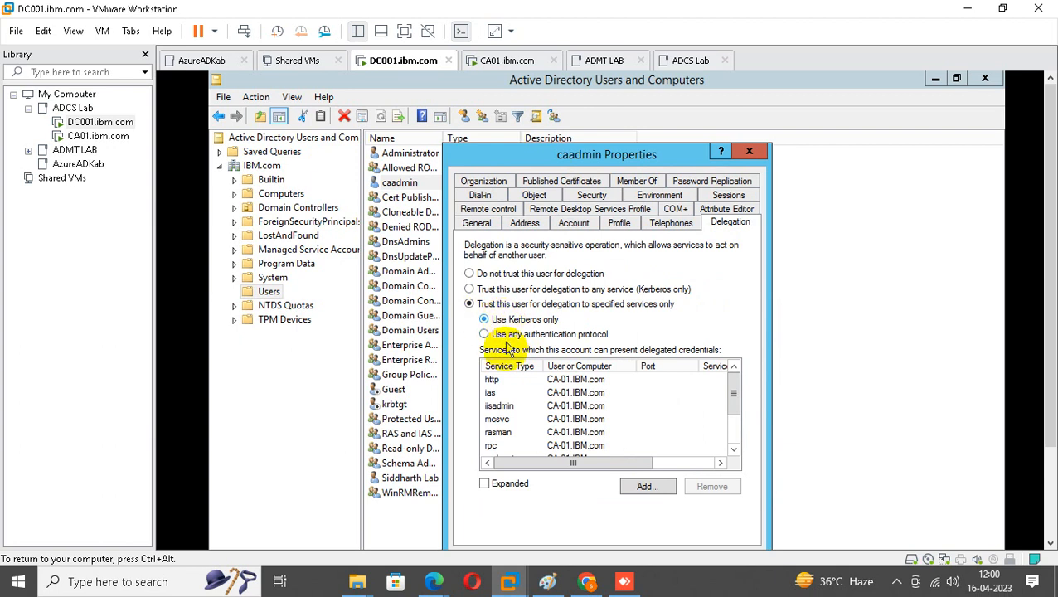
Review the delegated http entry and close caadmin's properties with OK.
click(489, 383)
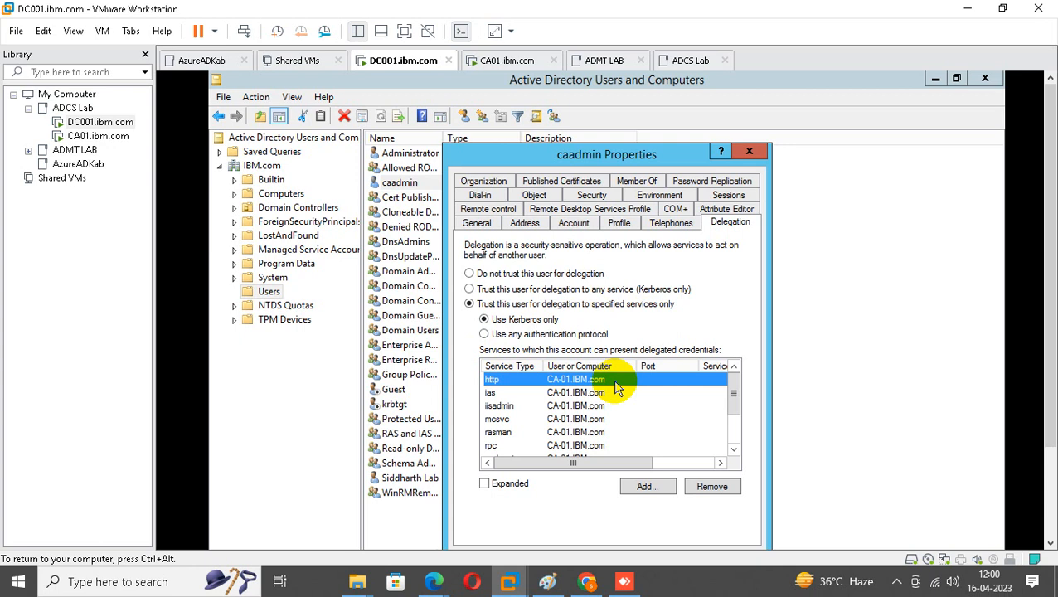
drag(597, 151, 608, 118)
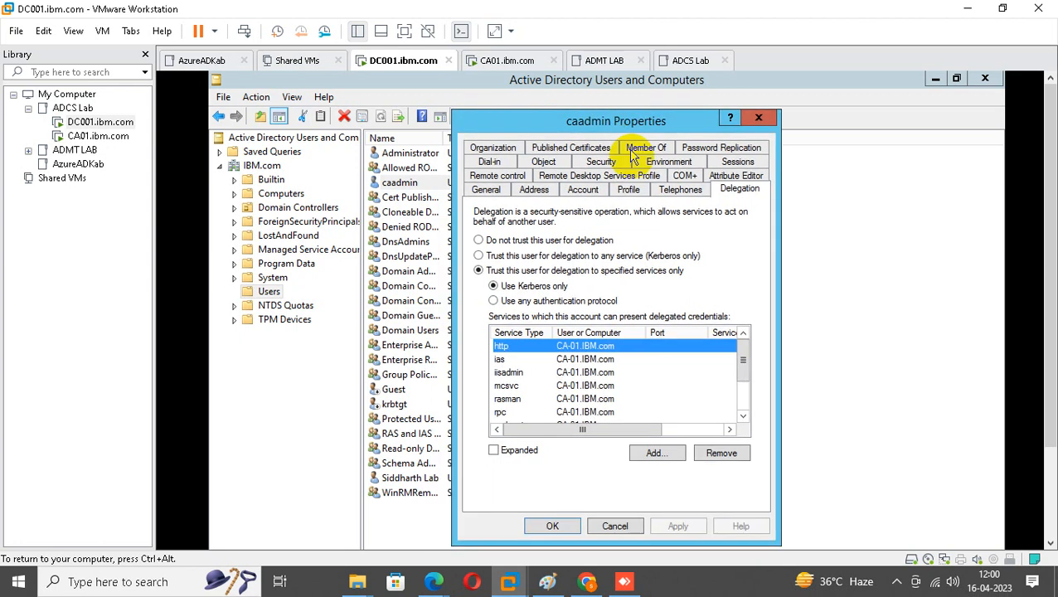
click(564, 526)
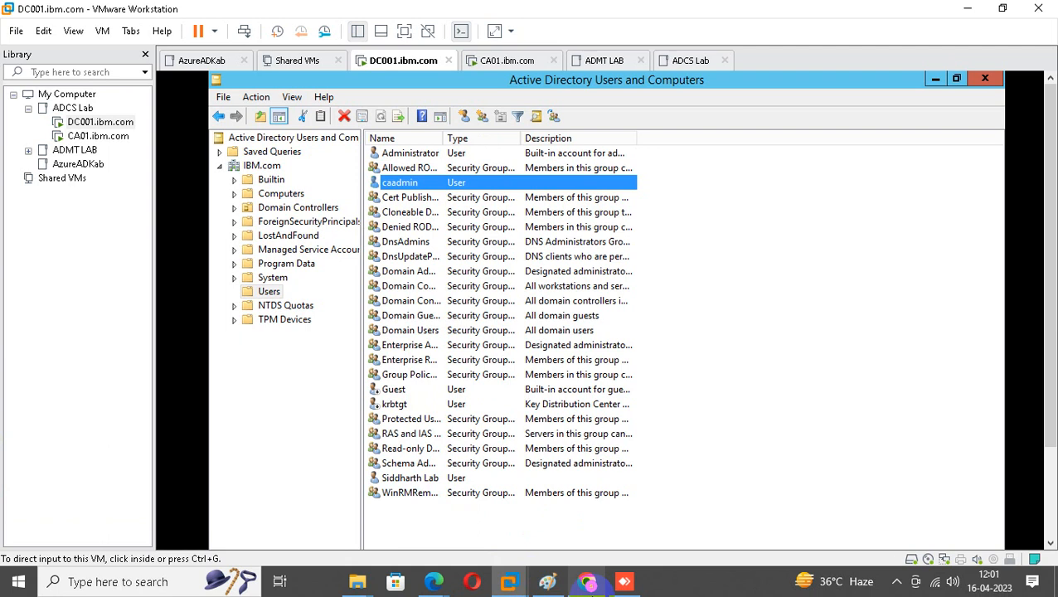
click(897, 581)
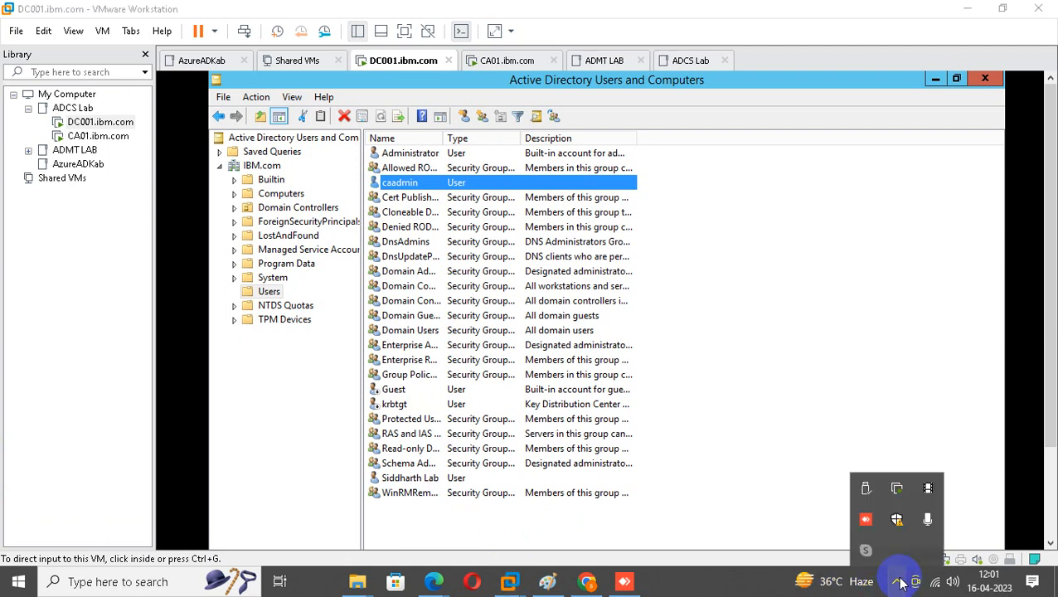